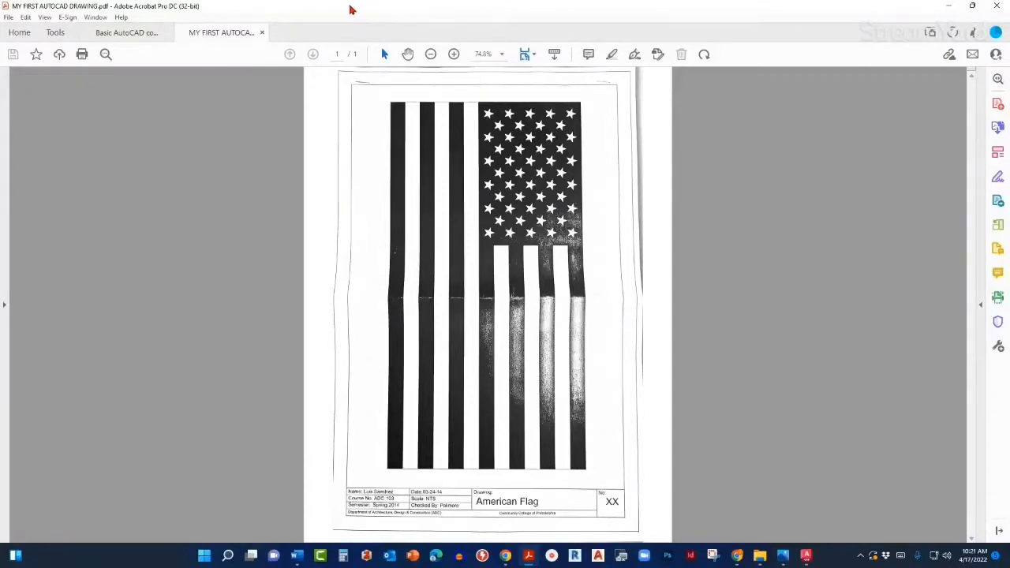
Step: Switch from the American flag PDF to AutoCAD and bring up the model space of Drawing1
{"action": "left_click_drag", "start_coordinate": [352, 10], "coordinate": [1009, 181]}
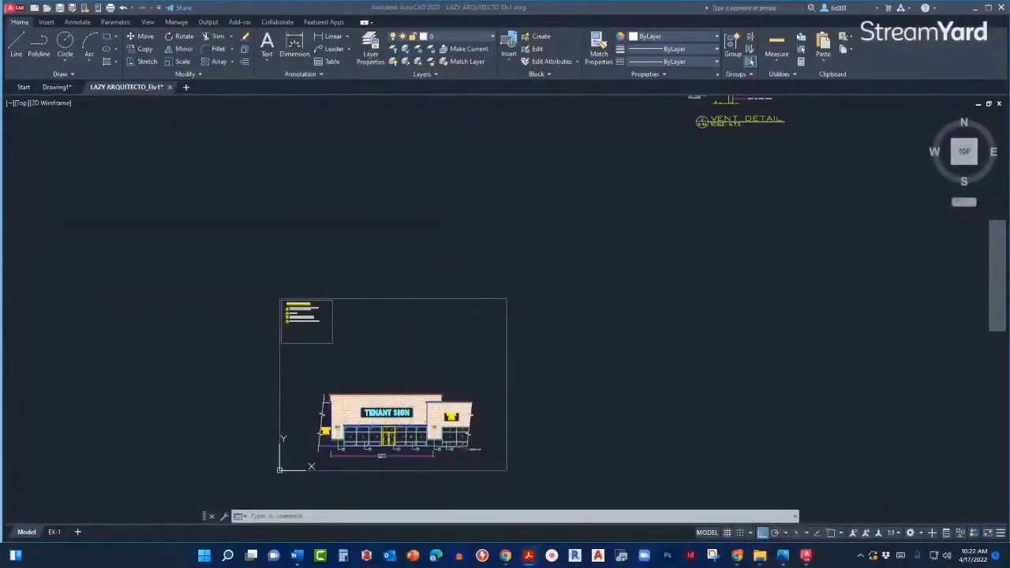
{"action": "left_click", "coordinate": [582, 182]}
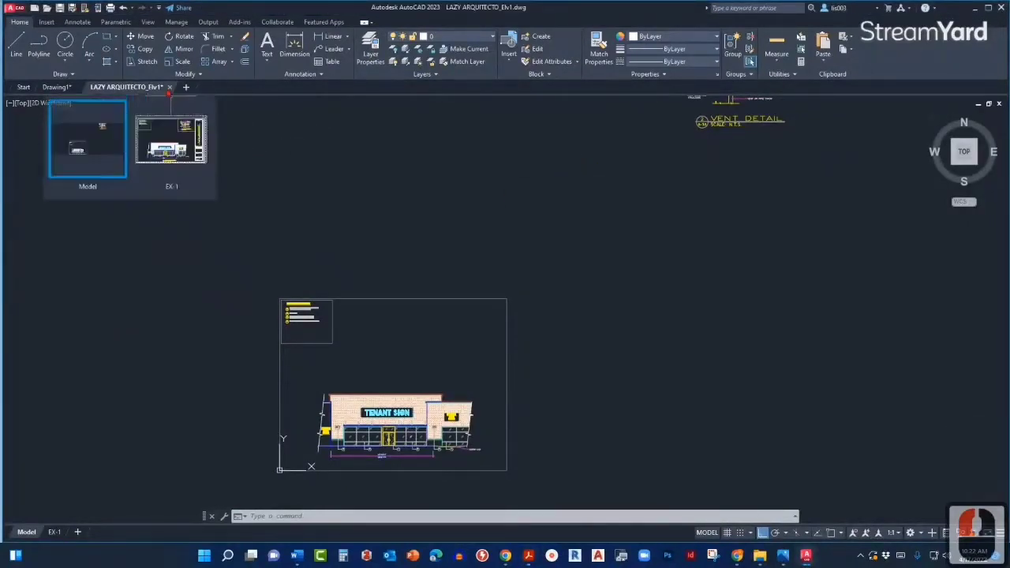
{"action": "left_click", "coordinate": [56, 88]}
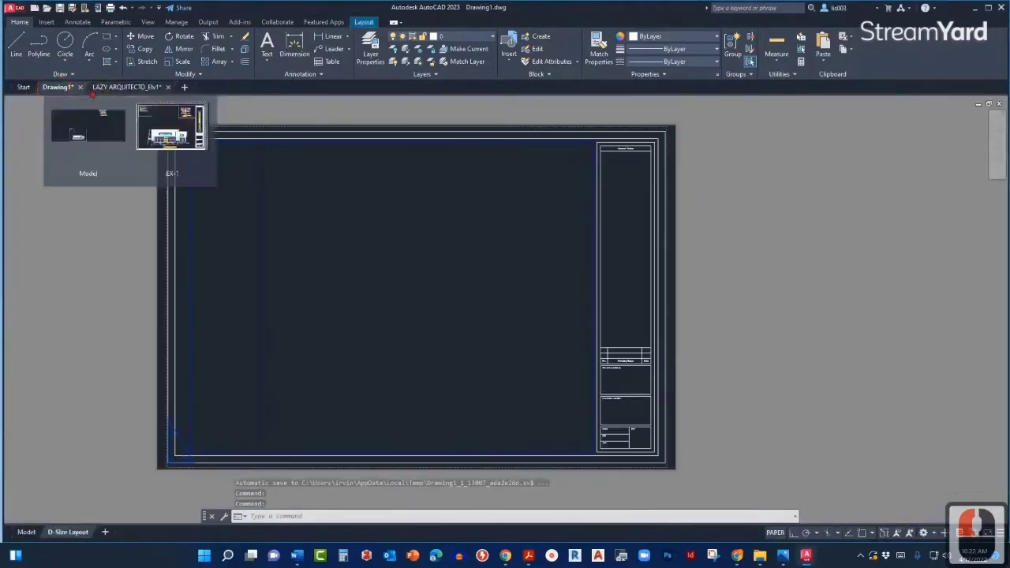
{"action": "mouse_move", "coordinate": [61, 92]}
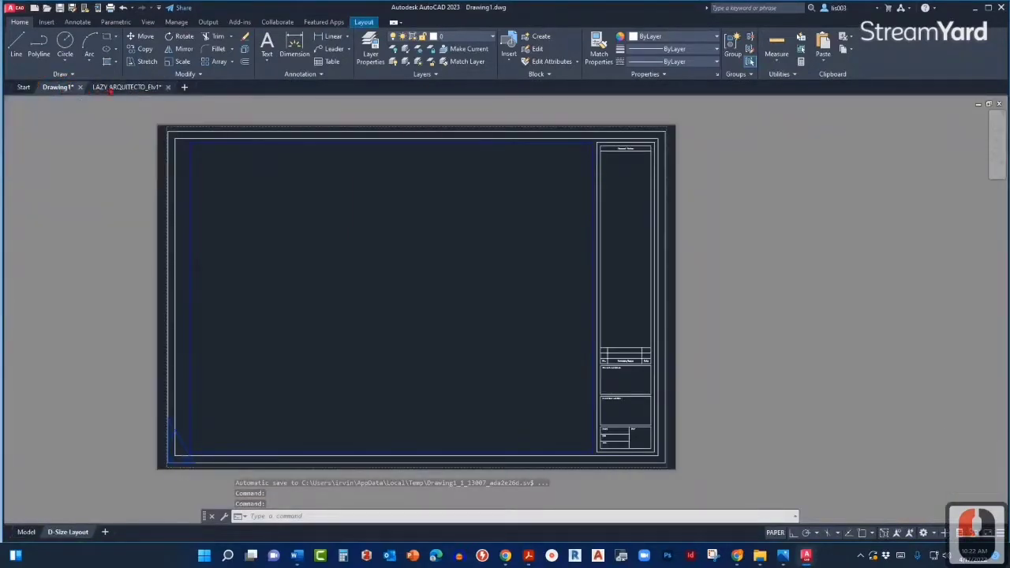
{"action": "left_click", "coordinate": [101, 87]}
{"action": "left_click", "coordinate": [66, 89]}
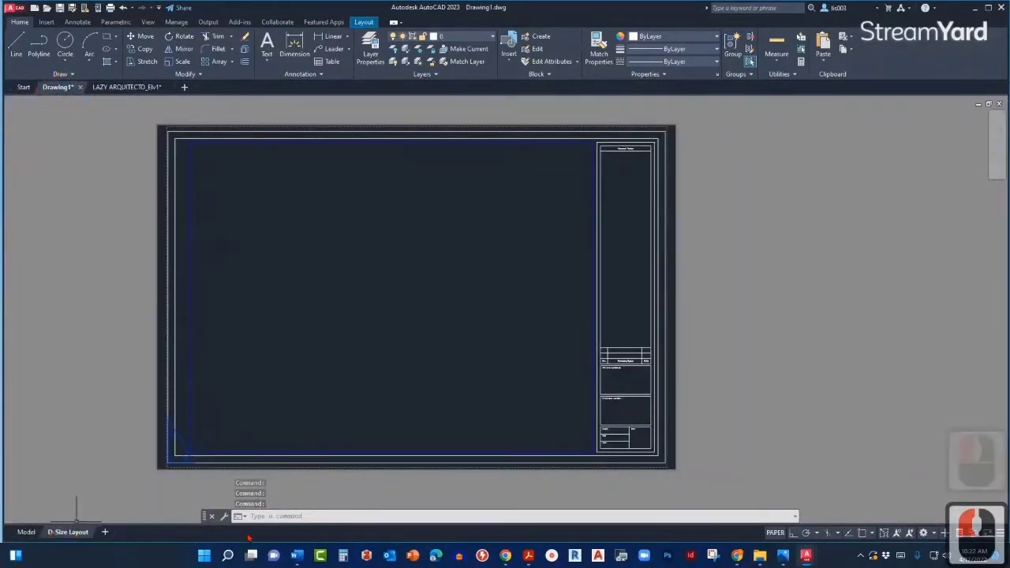
{"action": "left_click", "coordinate": [227, 556]}
{"action": "left_click", "coordinate": [94, 448]}
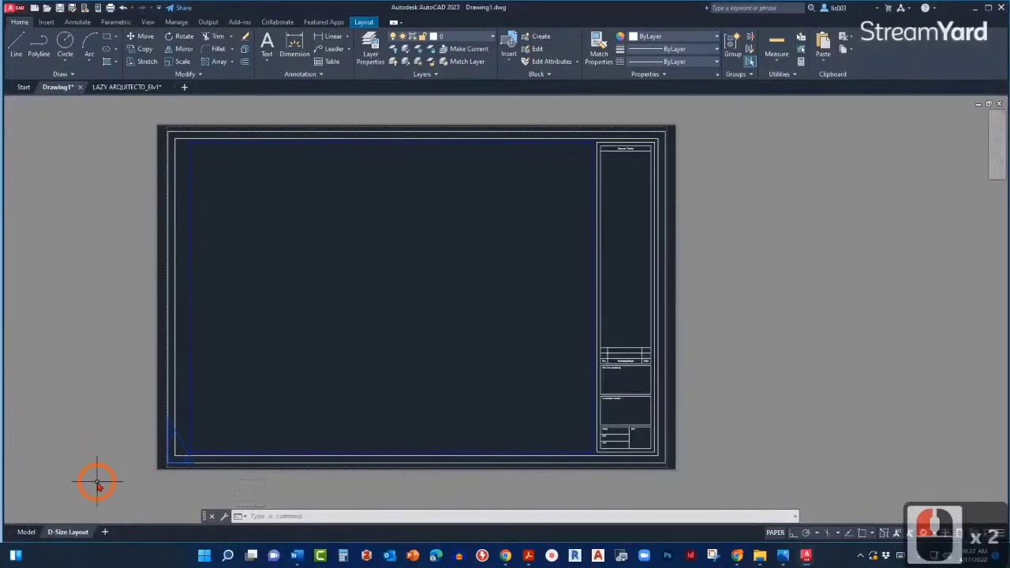
{"action": "left_click", "coordinate": [26, 532]}
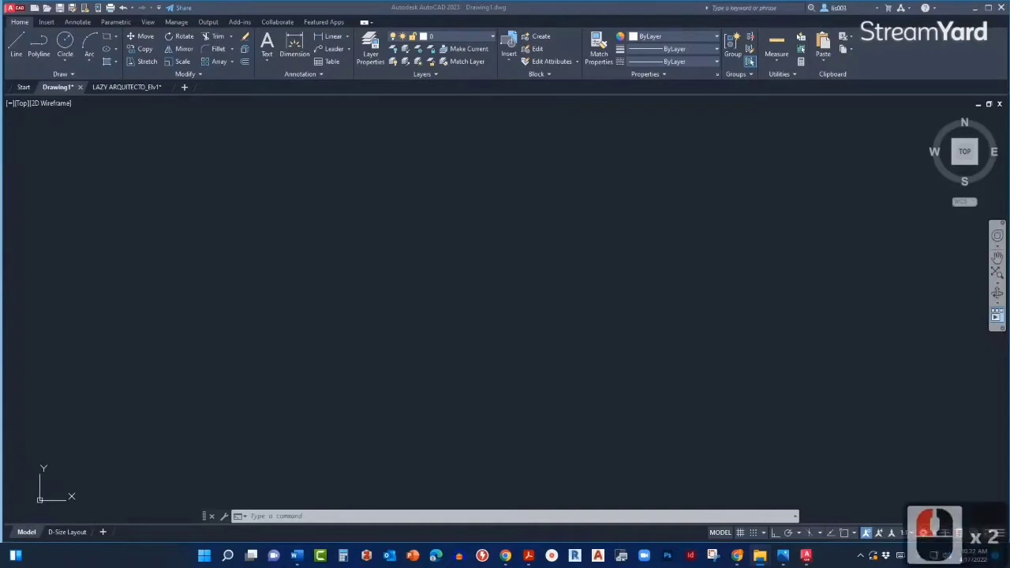
Step: Examine the flag dimensions in AMERICAN FLAG WITH DIMENSIONS.png and return to the model space of Drawing1
{"action": "left_click_drag", "start_coordinate": [939, 118], "coordinate": [413, 1]}
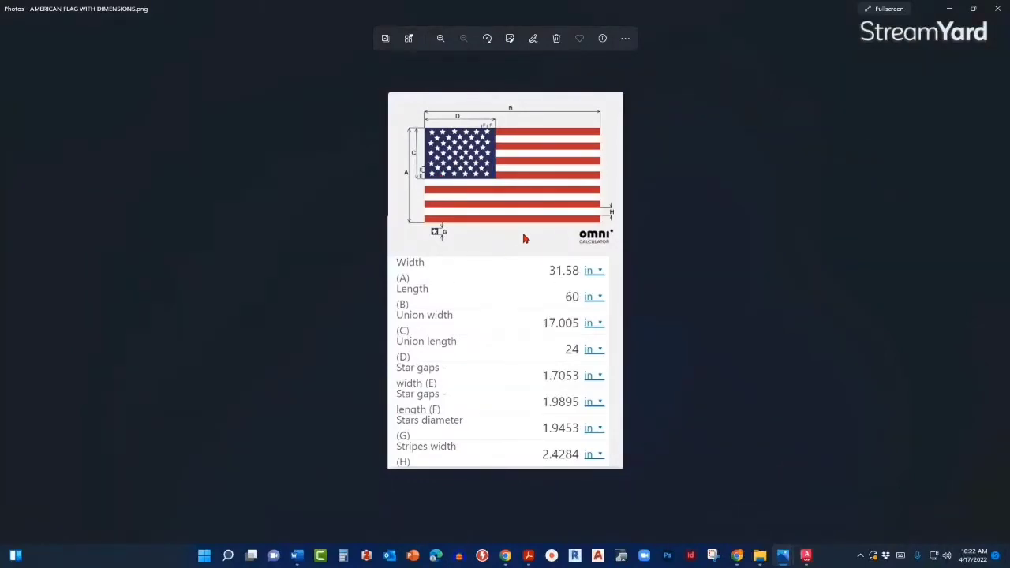
{"action": "key", "text": "Escape"}
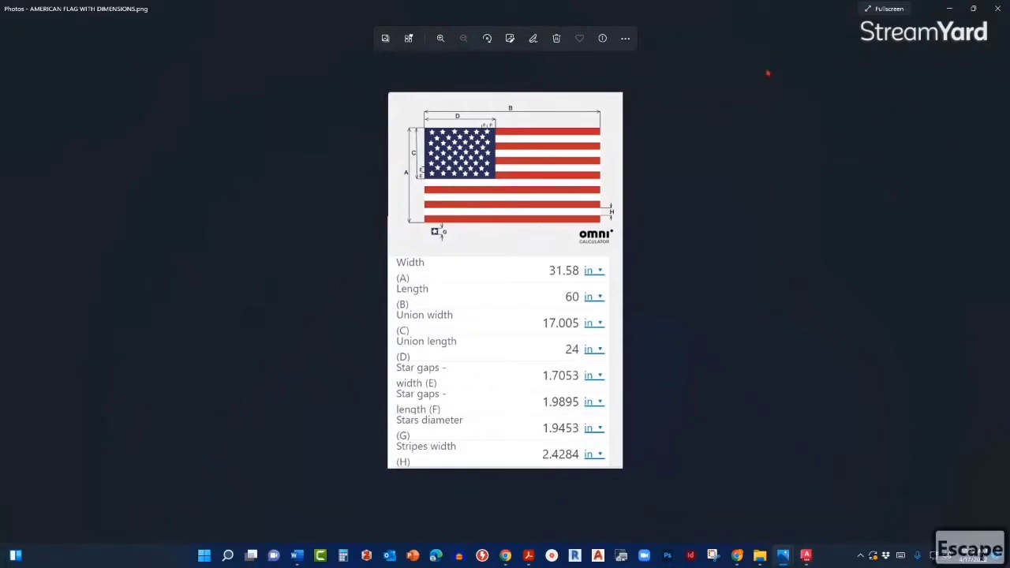
{"action": "left_click_drag", "start_coordinate": [736, 6], "coordinate": [1009, 157]}
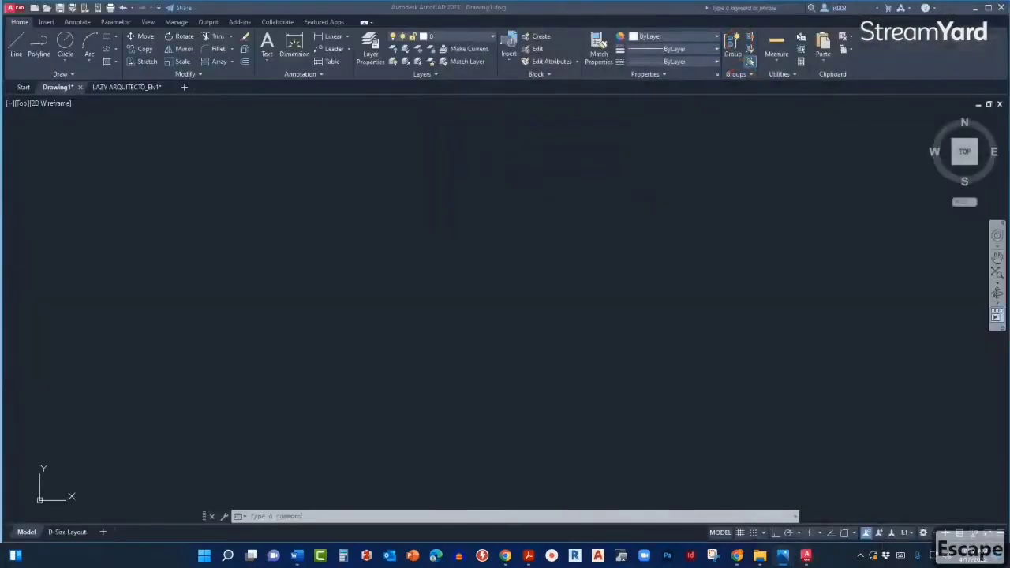
{"action": "left_click", "coordinate": [490, 243]}
{"action": "left_click", "coordinate": [474, 216]}
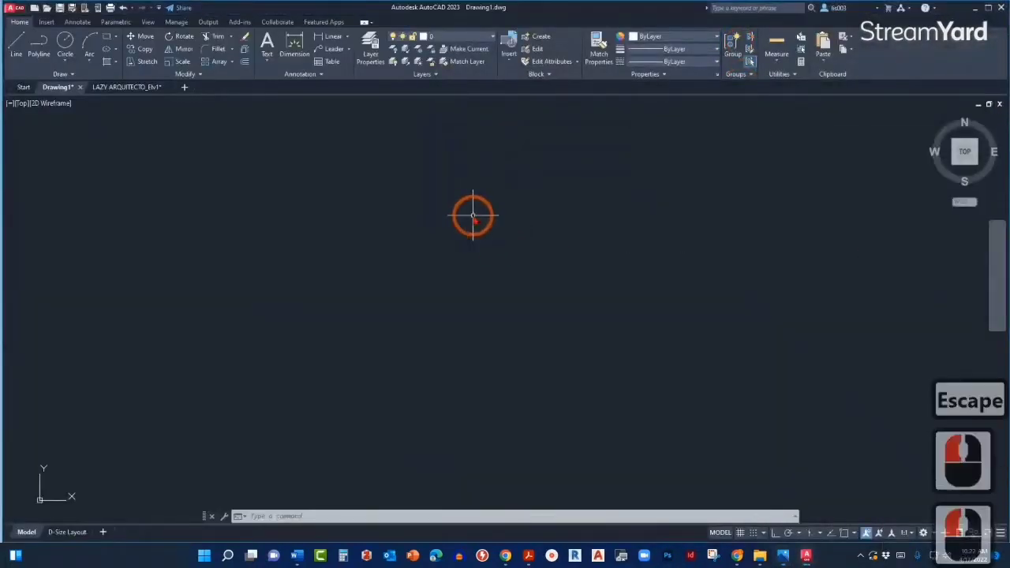
{"action": "mouse_move", "coordinate": [66, 93]}
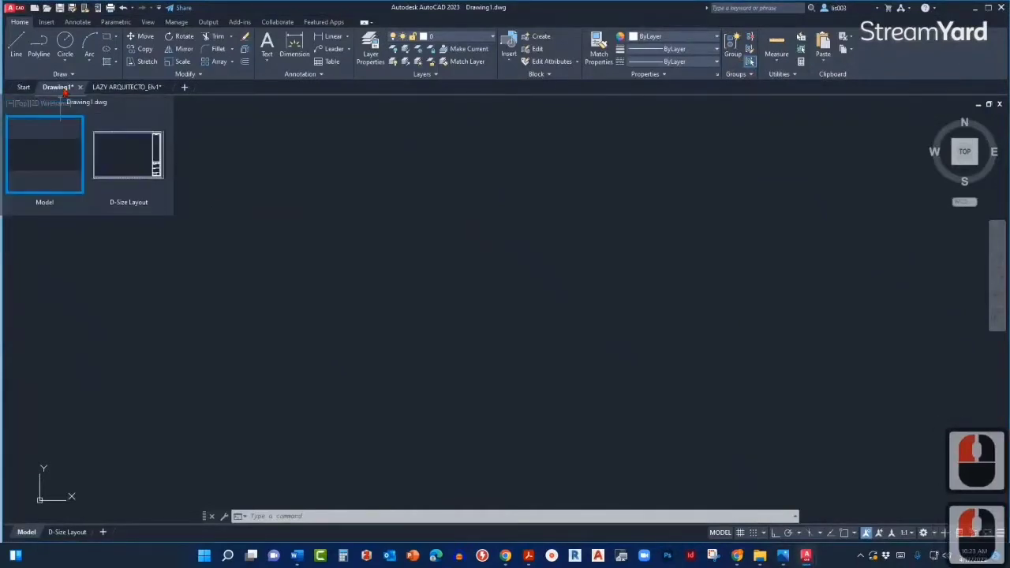
{"action": "left_click", "coordinate": [44, 155]}
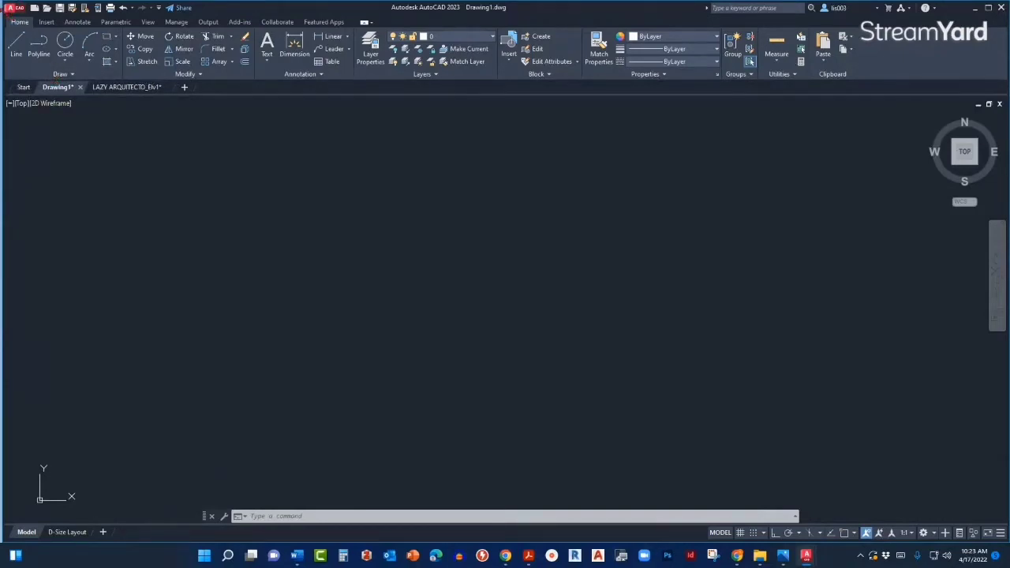
Step: Create a new drawing from the Tutorial-iArch.dwt template and switch it to model space
{"action": "left_click", "coordinate": [11, 9]}
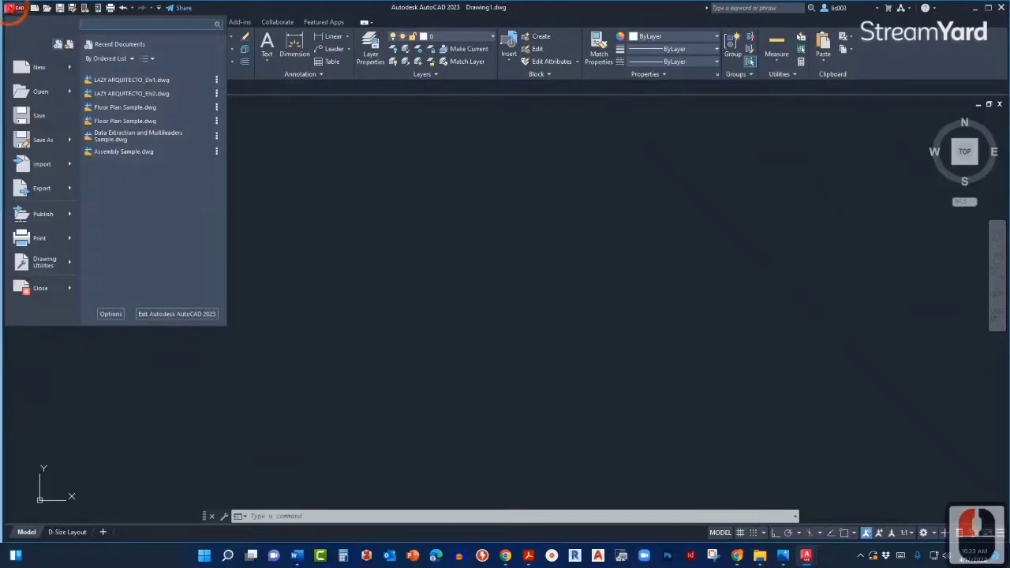
{"action": "mouse_move", "coordinate": [40, 68]}
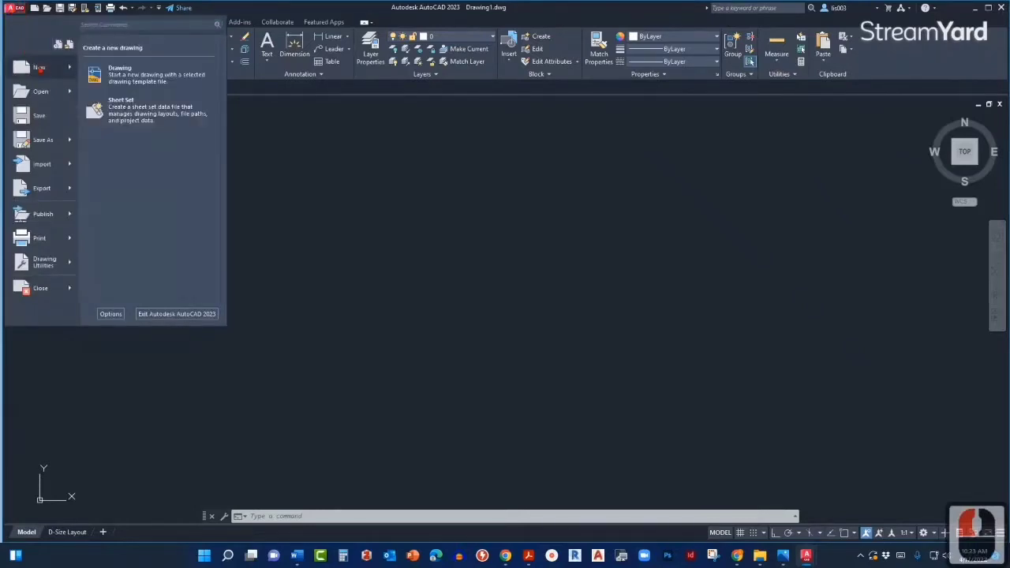
{"action": "left_click", "coordinate": [122, 71]}
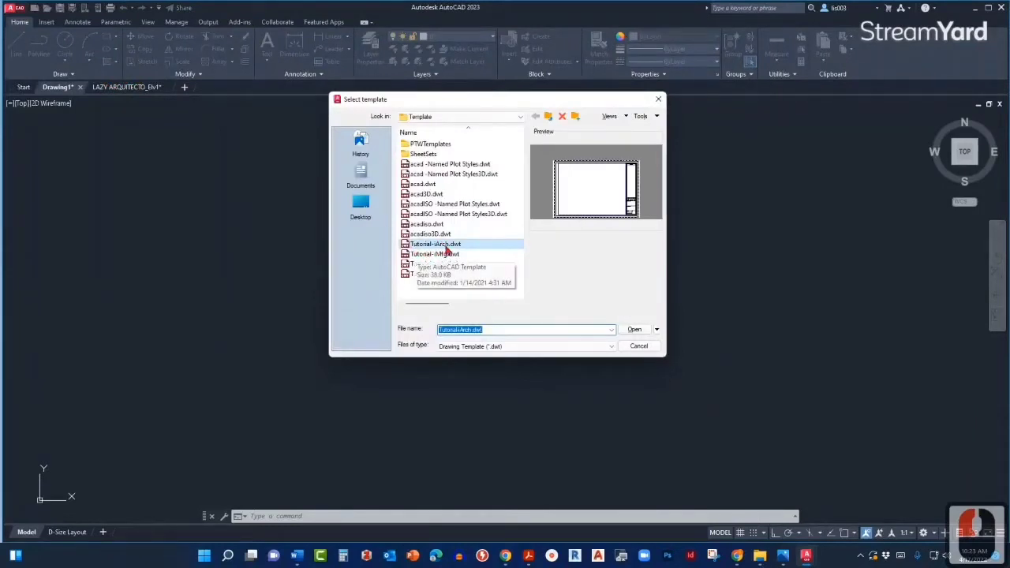
{"action": "left_click", "coordinate": [635, 330]}
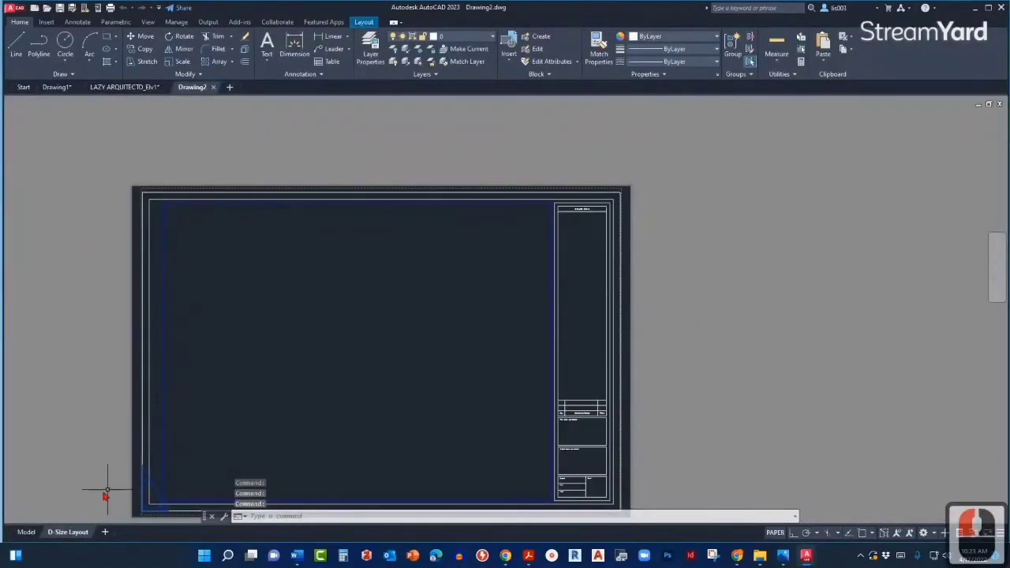
{"action": "mouse_move", "coordinate": [32, 535]}
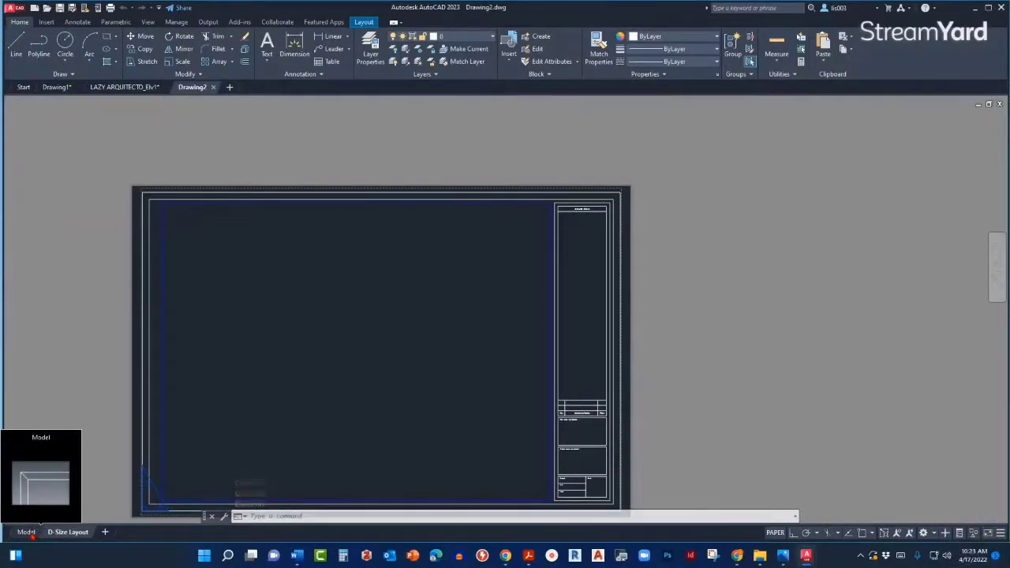
{"action": "left_click", "coordinate": [26, 531]}
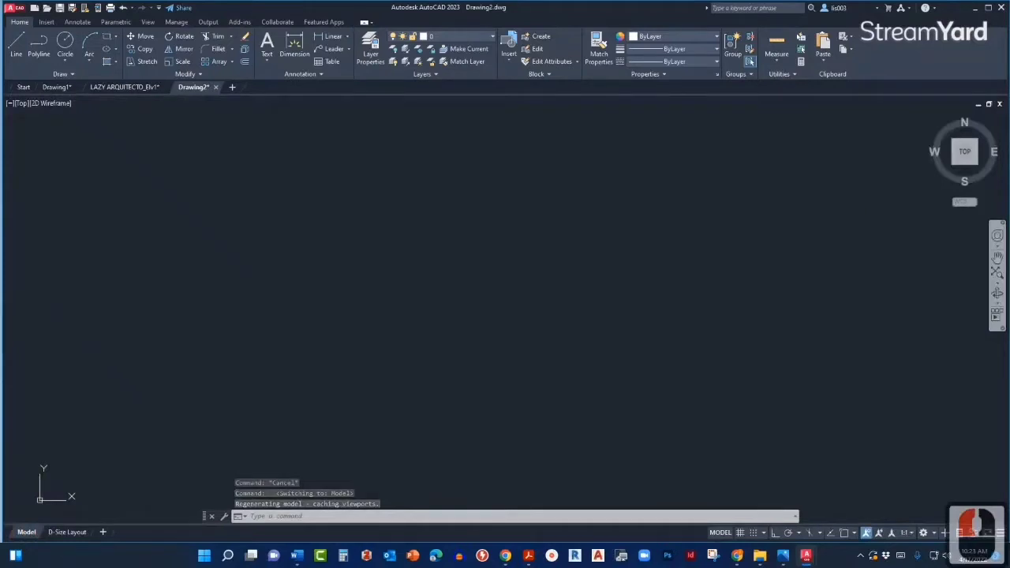
Step: Attach AMERICAN FLAG WITH DIMENSIONS.png from the Learn AutoCAD 2023 folder to the new drawing's model space at scale 1 and rotation 0
{"action": "left_click_drag", "start_coordinate": [1009, 158], "coordinate": [278, 126]}
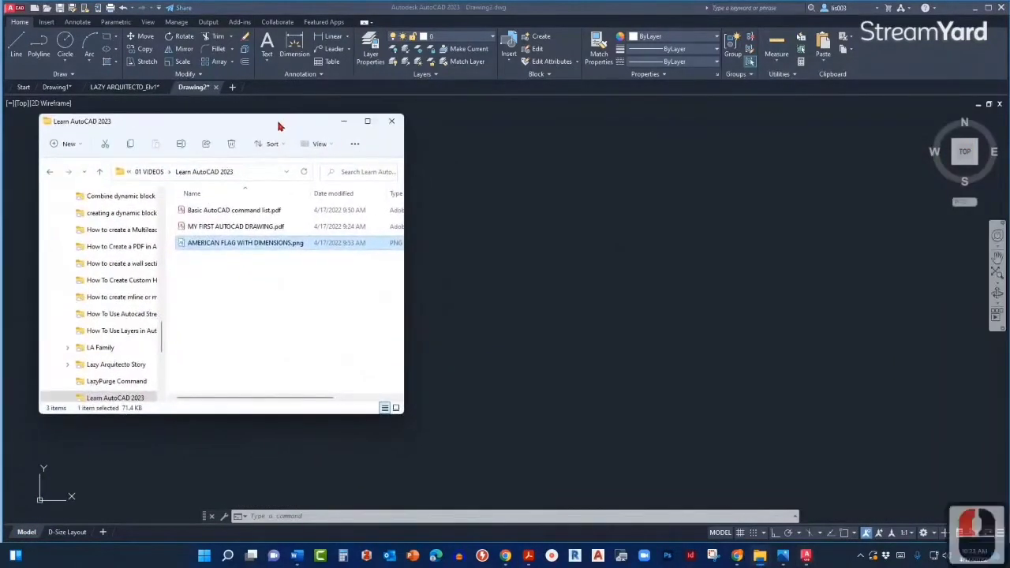
{"action": "left_click", "coordinate": [202, 247]}
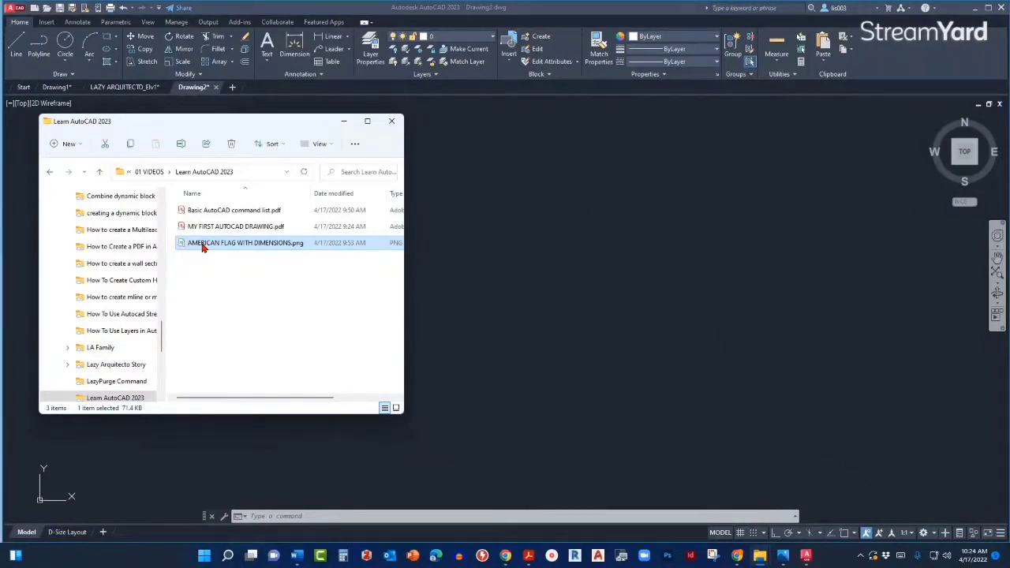
{"action": "mouse_move", "coordinate": [203, 247]}
{"action": "left_mouse_down"}
{"action": "mouse_move", "coordinate": [317, 293]}
{"action": "mouse_move", "coordinate": [434, 311]}
{"action": "left_mouse_up"}
{"action": "left_click_drag", "start_coordinate": [605, 287], "coordinate": [604, 284]}
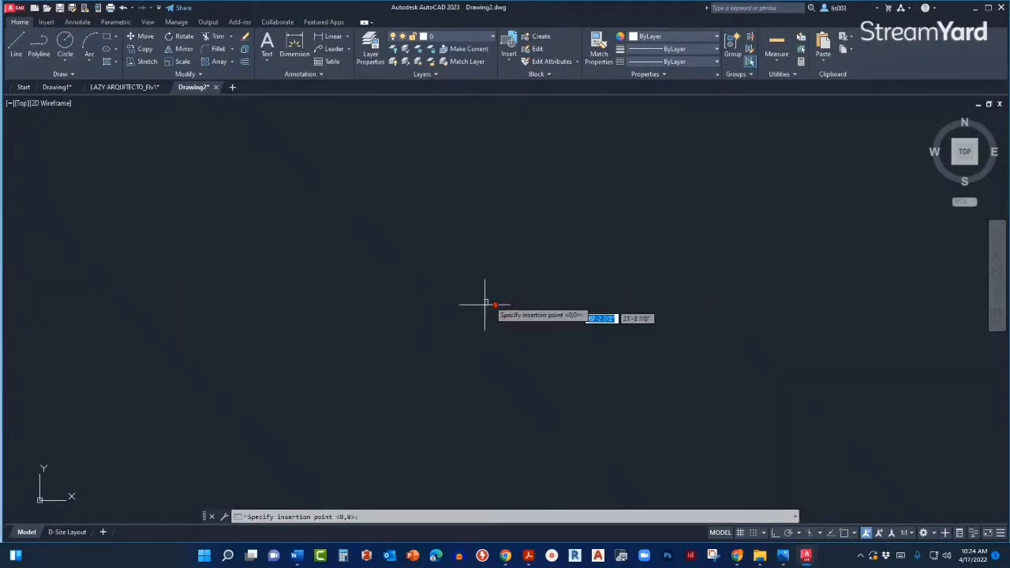
{"action": "left_click", "coordinate": [529, 272]}
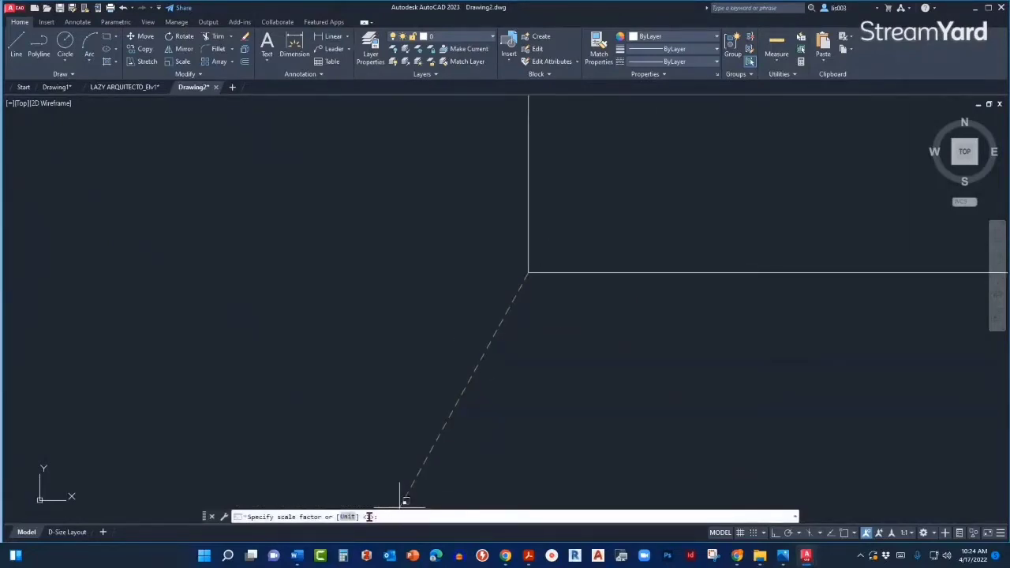
{"action": "left_click", "coordinate": [536, 302]}
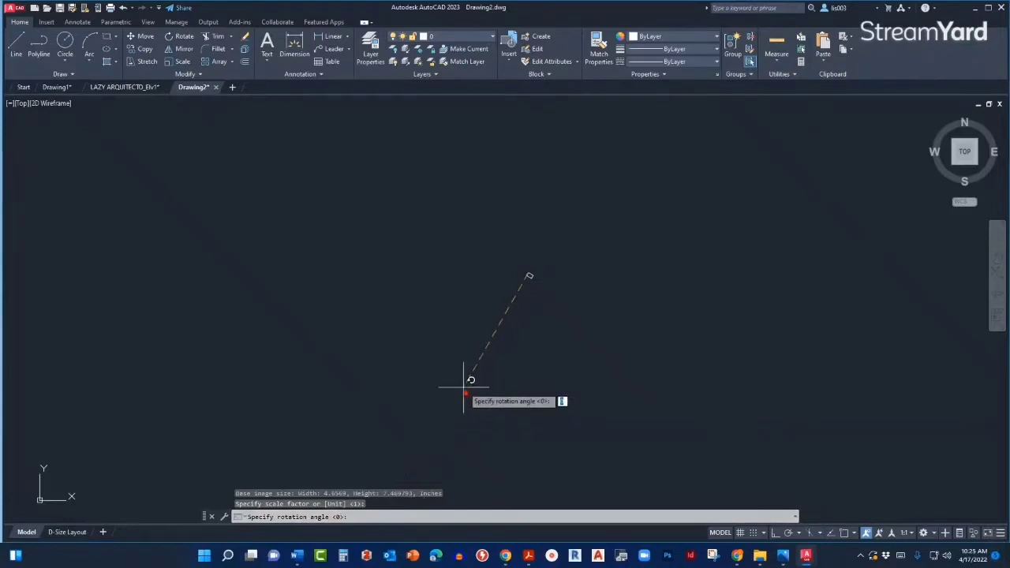
{"action": "key", "text": "Return"}
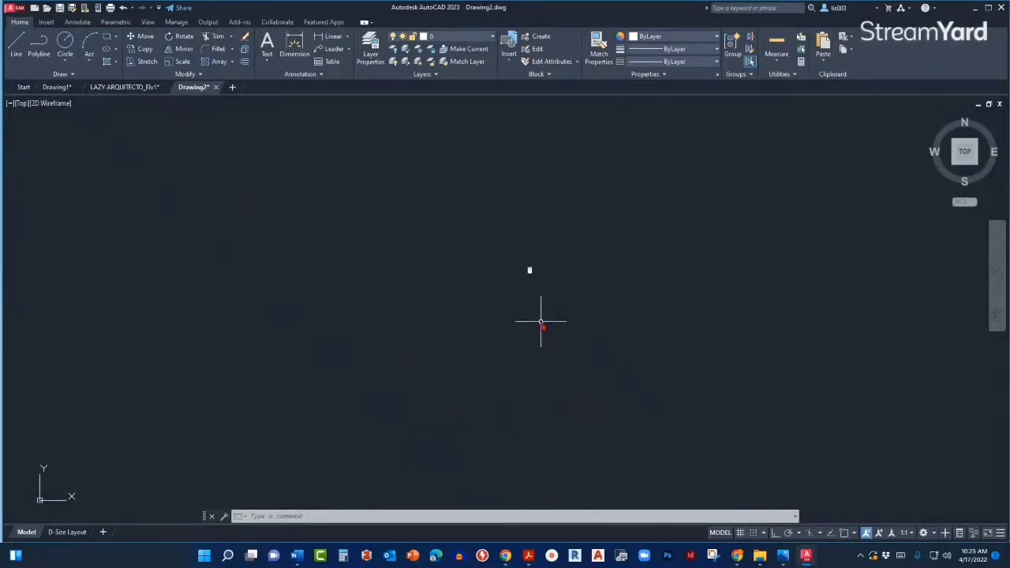
{"action": "middle_click", "coordinate": [541, 322]}
{"action": "middle_click", "coordinate": [541, 322]}
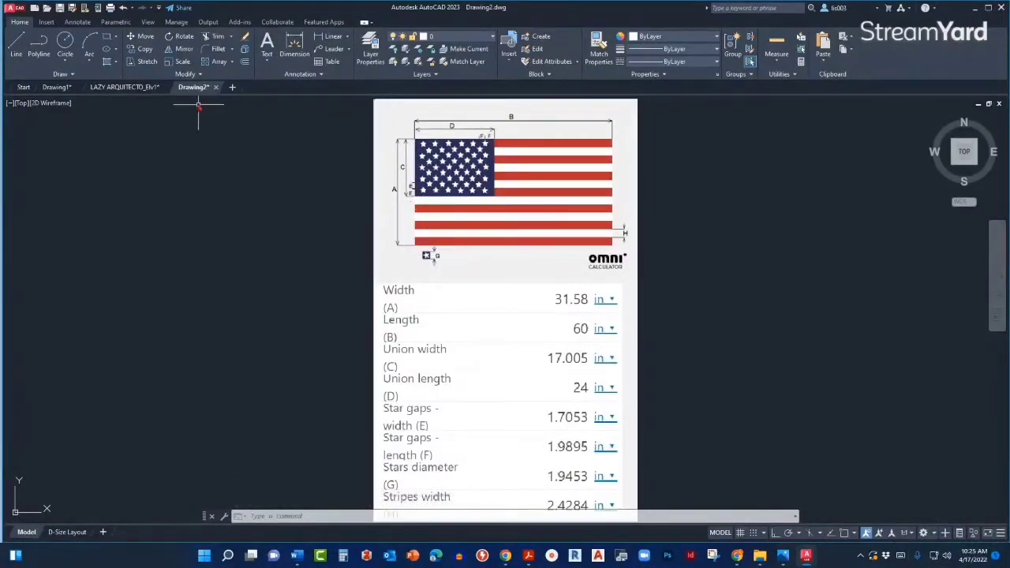
Step: Float Drawing2 as a small reference window in a corner of the workspace and make Drawing1 the active drawing
{"action": "mouse_move", "coordinate": [201, 92]}
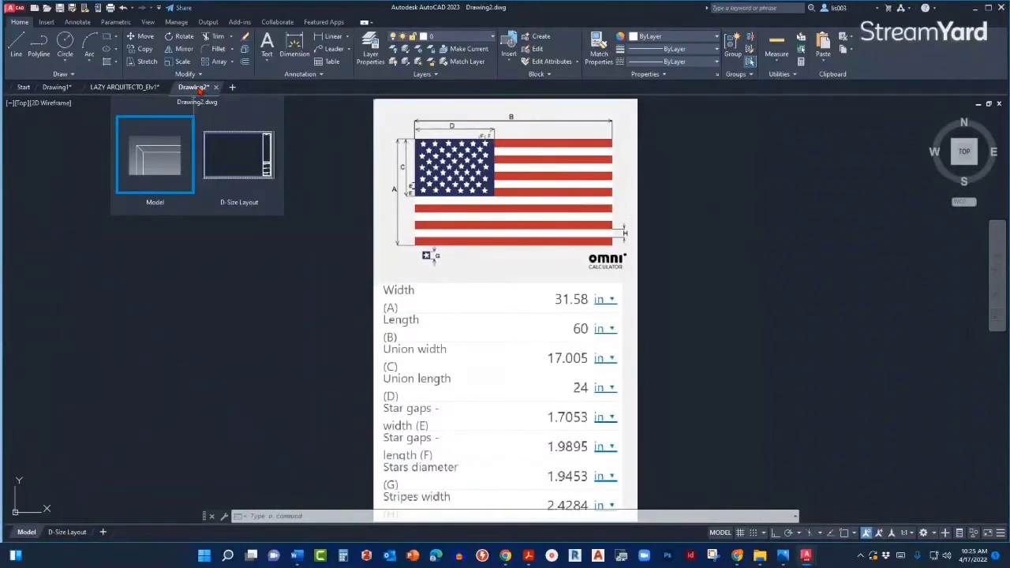
{"action": "left_click", "coordinate": [201, 92]}
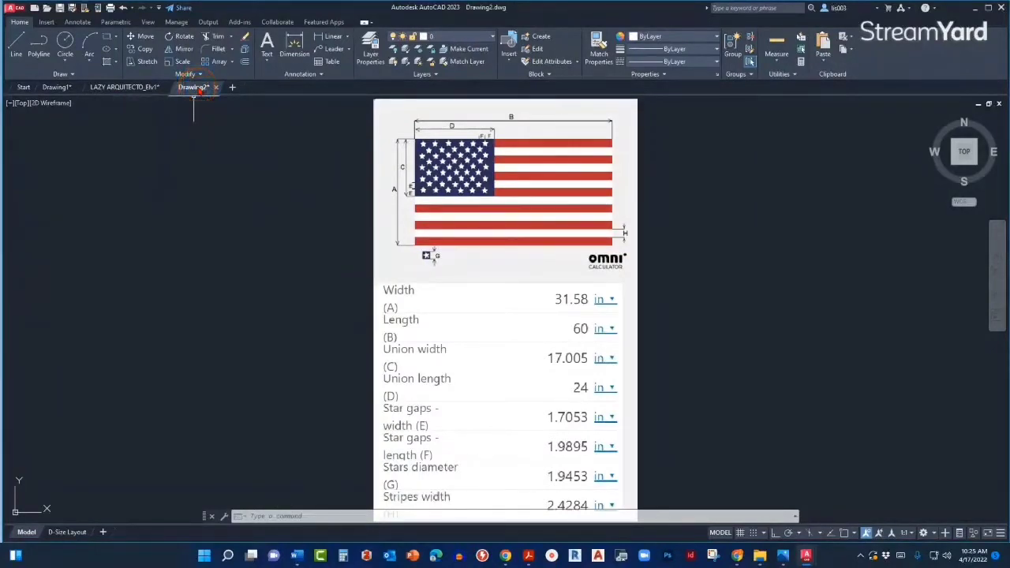
{"action": "mouse_move", "coordinate": [200, 91]}
{"action": "left_mouse_down"}
{"action": "mouse_move", "coordinate": [194, 103]}
{"action": "mouse_move", "coordinate": [221, 154]}
{"action": "mouse_move", "coordinate": [309, 220]}
{"action": "mouse_move", "coordinate": [566, 219]}
{"action": "mouse_move", "coordinate": [579, 164]}
{"action": "mouse_move", "coordinate": [462, 214]}
{"action": "mouse_move", "coordinate": [442, 179]}
{"action": "mouse_move", "coordinate": [513, 182]}
{"action": "mouse_move", "coordinate": [412, 187]}
{"action": "mouse_move", "coordinate": [513, 162]}
{"action": "mouse_move", "coordinate": [513, 148]}
{"action": "mouse_move", "coordinate": [569, 125]}
{"action": "left_mouse_up"}
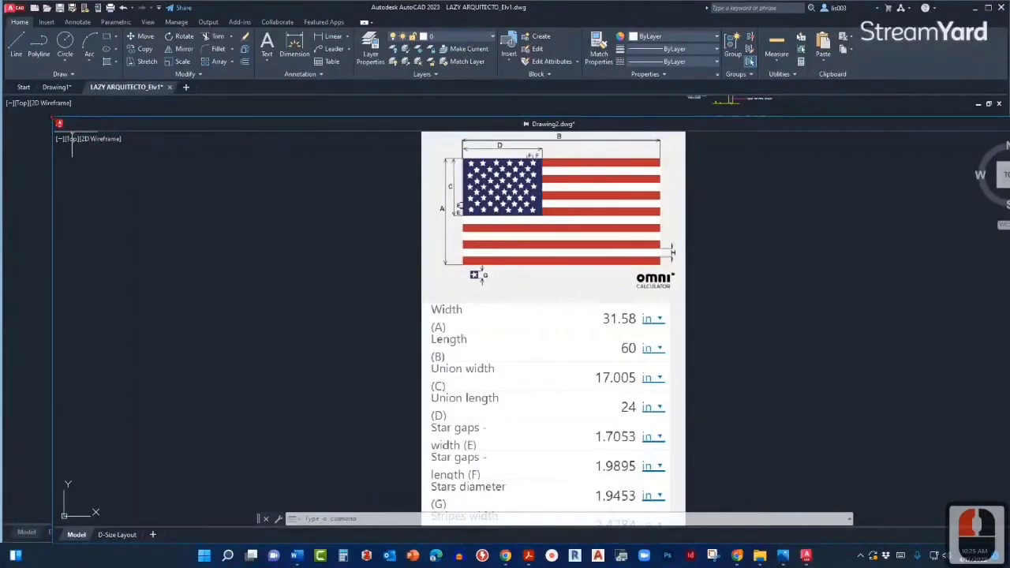
{"action": "mouse_move", "coordinate": [58, 124]}
{"action": "left_mouse_down"}
{"action": "mouse_move", "coordinate": [379, 194]}
{"action": "mouse_move", "coordinate": [457, 190]}
{"action": "mouse_move", "coordinate": [534, 213]}
{"action": "mouse_move", "coordinate": [796, 226]}
{"action": "mouse_move", "coordinate": [762, 90]}
{"action": "mouse_move", "coordinate": [781, 79]}
{"action": "mouse_move", "coordinate": [777, 12]}
{"action": "left_mouse_up"}
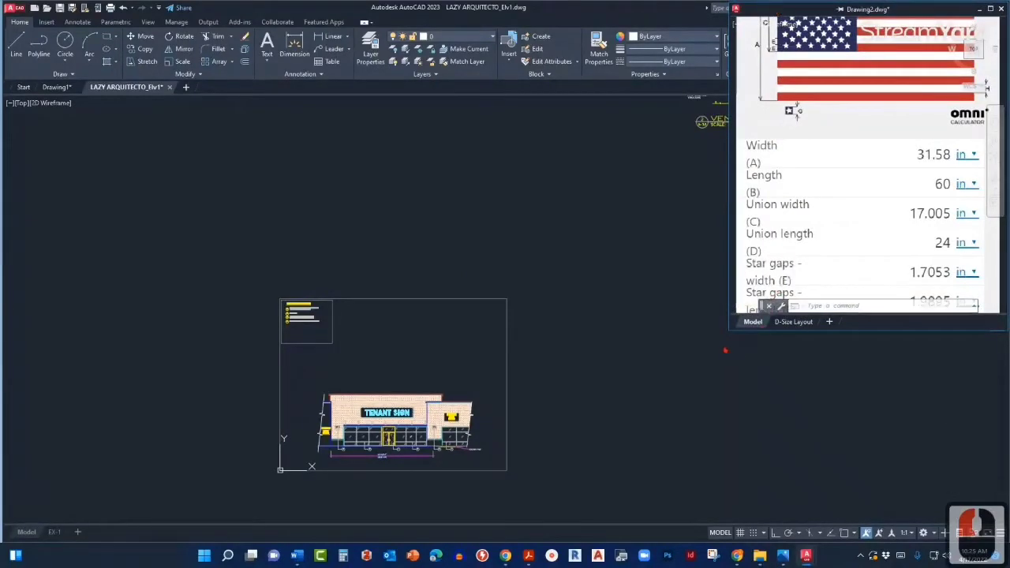
{"action": "left_click_drag", "start_coordinate": [729, 330], "coordinate": [732, 374]}
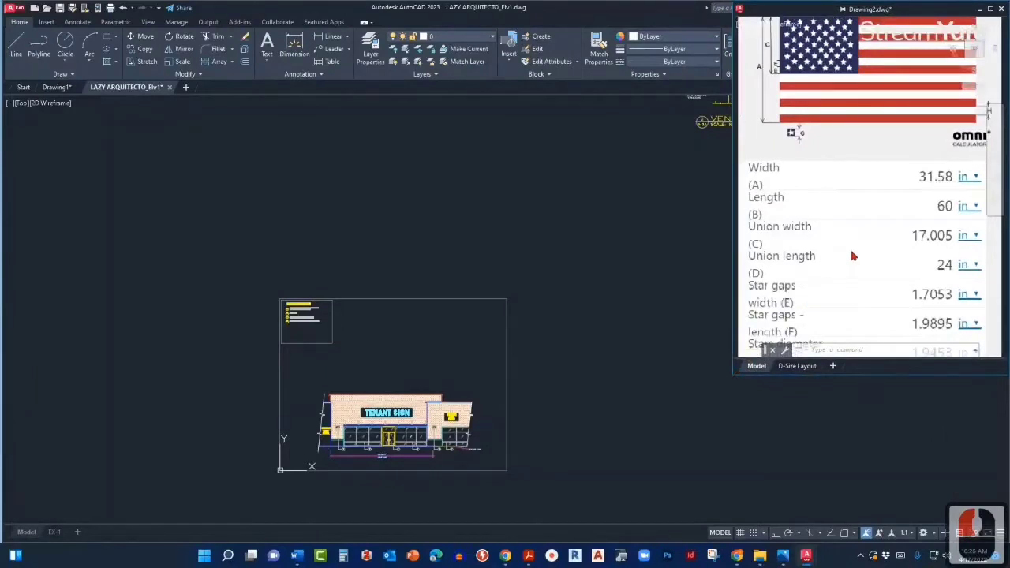
{"action": "scroll", "coordinate": [854, 254], "scroll_direction": "down", "scroll_amount": 2}
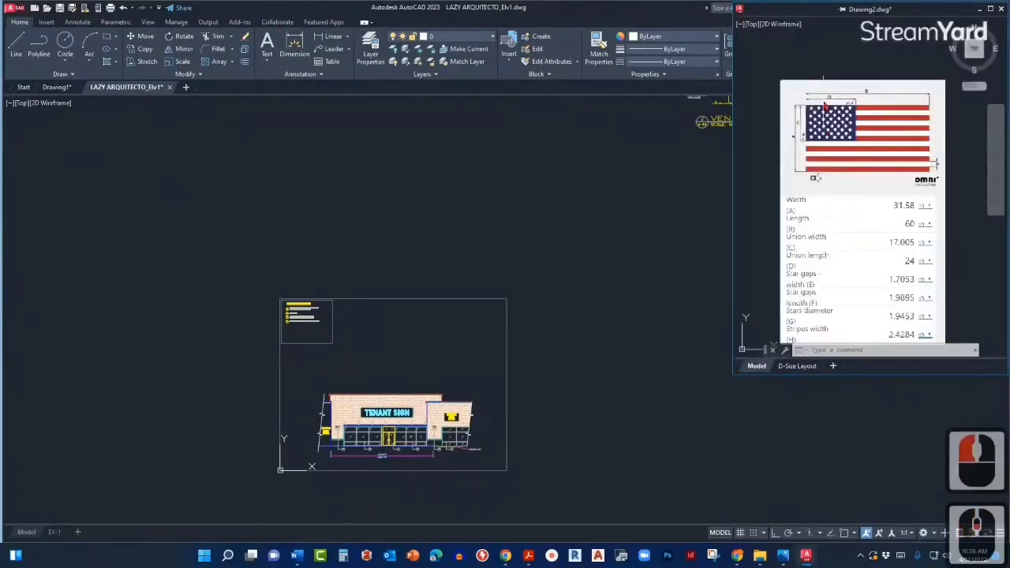
{"action": "middle_click", "coordinate": [851, 71]}
{"action": "middle_click", "coordinate": [851, 71]}
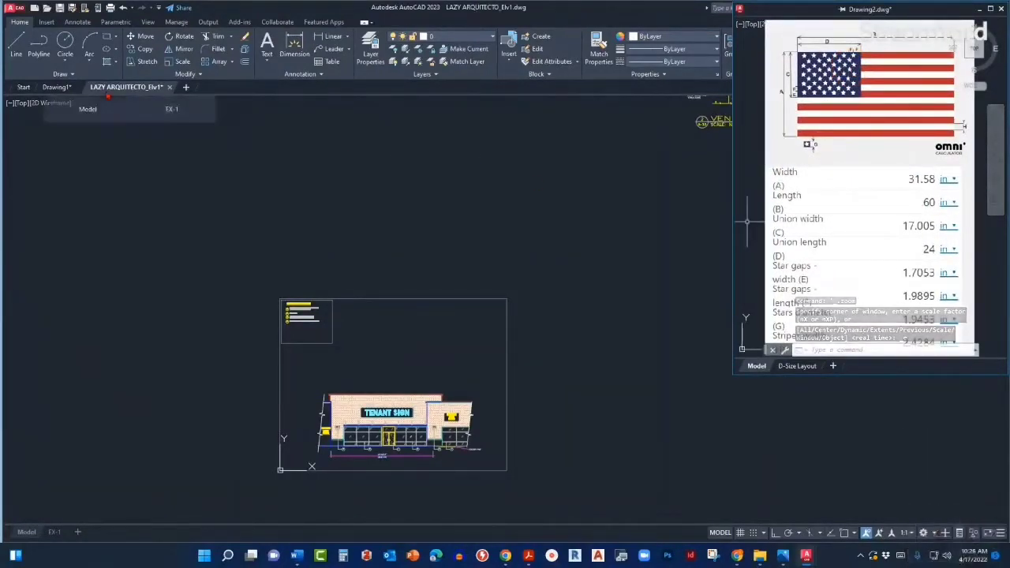
{"action": "left_click", "coordinate": [100, 94]}
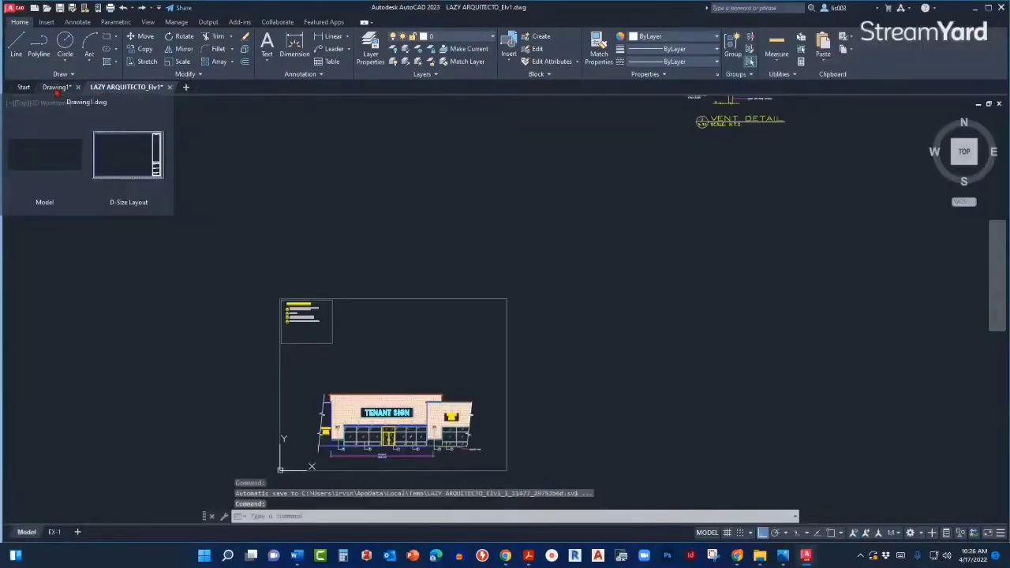
{"action": "left_click", "coordinate": [55, 88]}
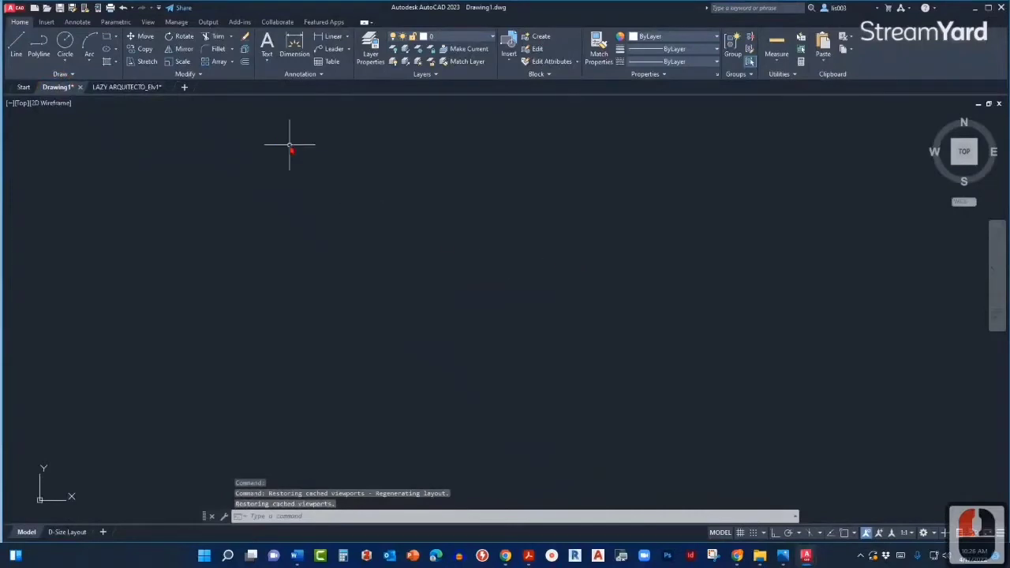
Step: Close the LAZY ARQUITECTO_Elv1.dwg drawing and save its changes
{"action": "left_click", "coordinate": [121, 90]}
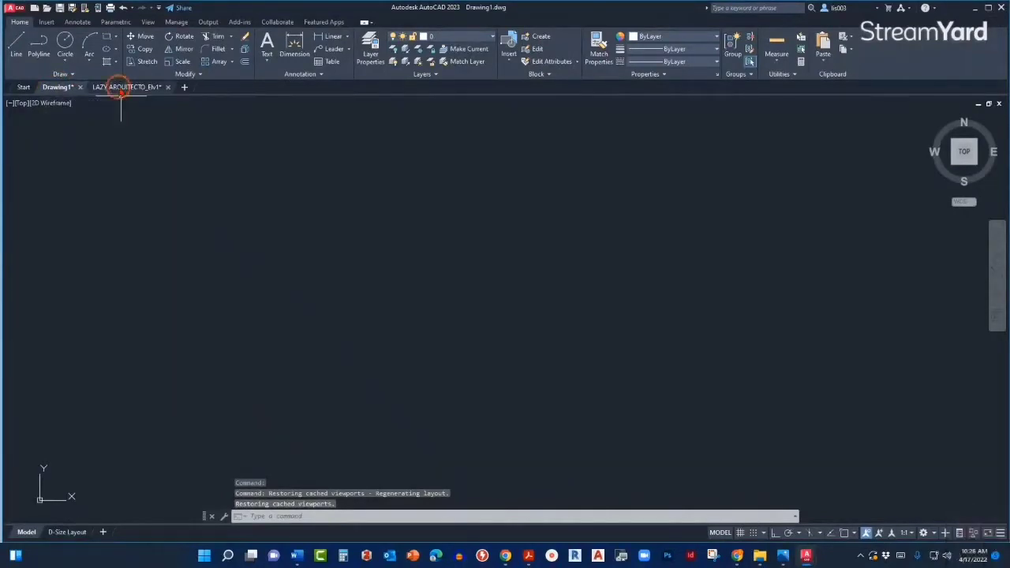
{"action": "left_click", "coordinate": [139, 89]}
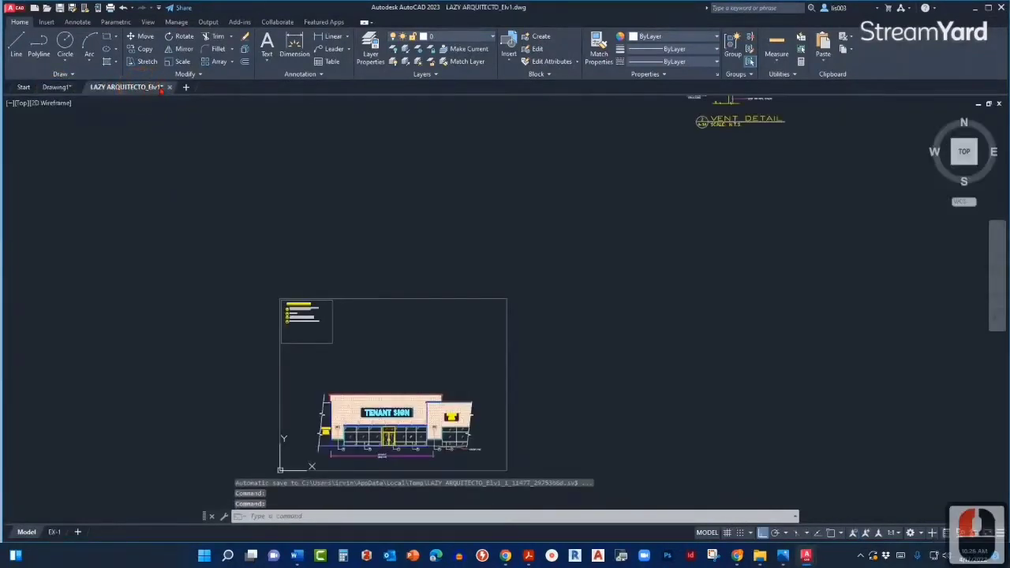
{"action": "left_click", "coordinate": [169, 88]}
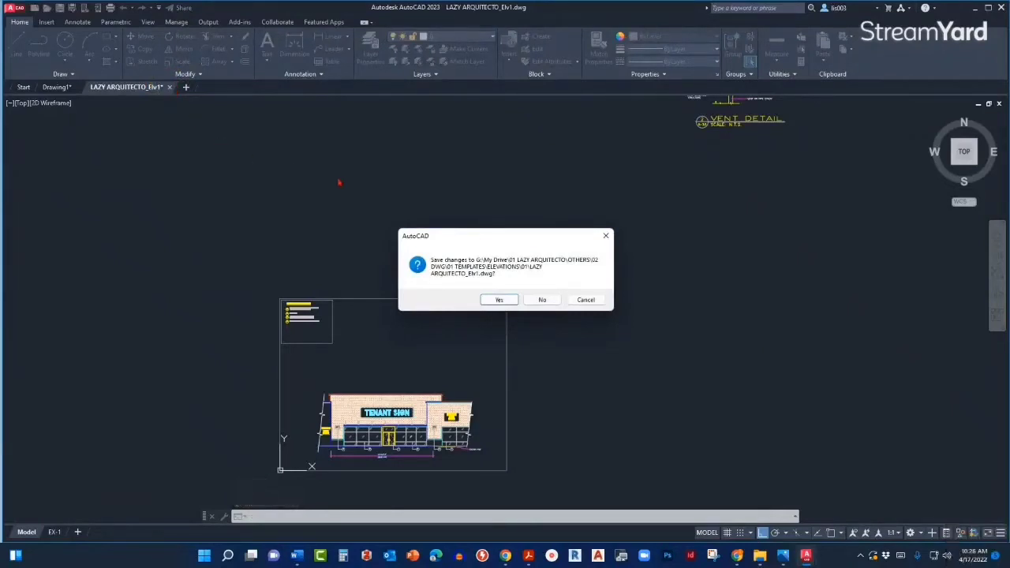
{"action": "left_click", "coordinate": [498, 299]}
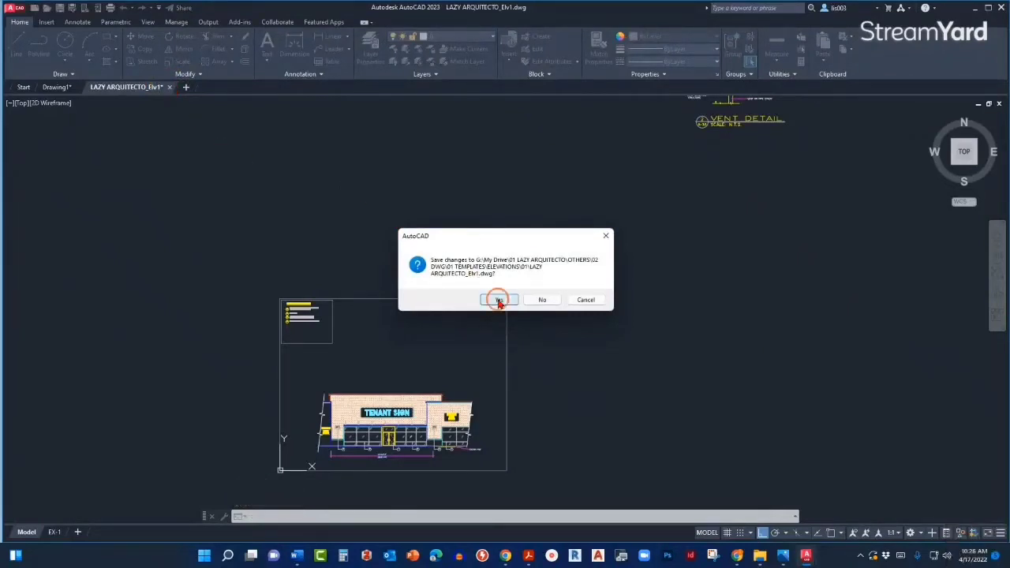
{"action": "left_click", "coordinate": [499, 300]}
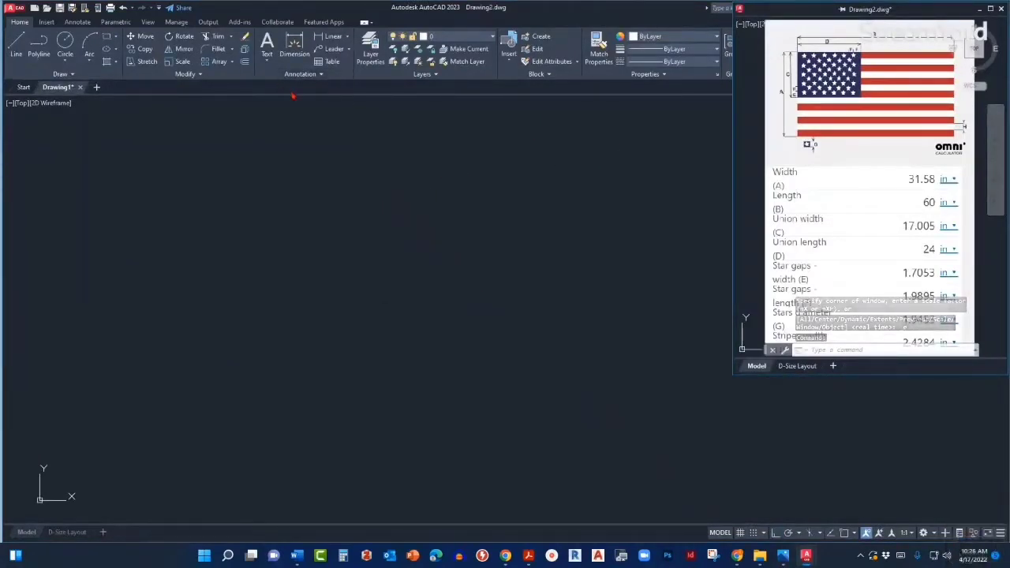
Step: Bring the floating Drawing2 window back, pin it to stay on top, and make Drawing1 the active drawing
{"action": "left_click", "coordinate": [9, 212]}
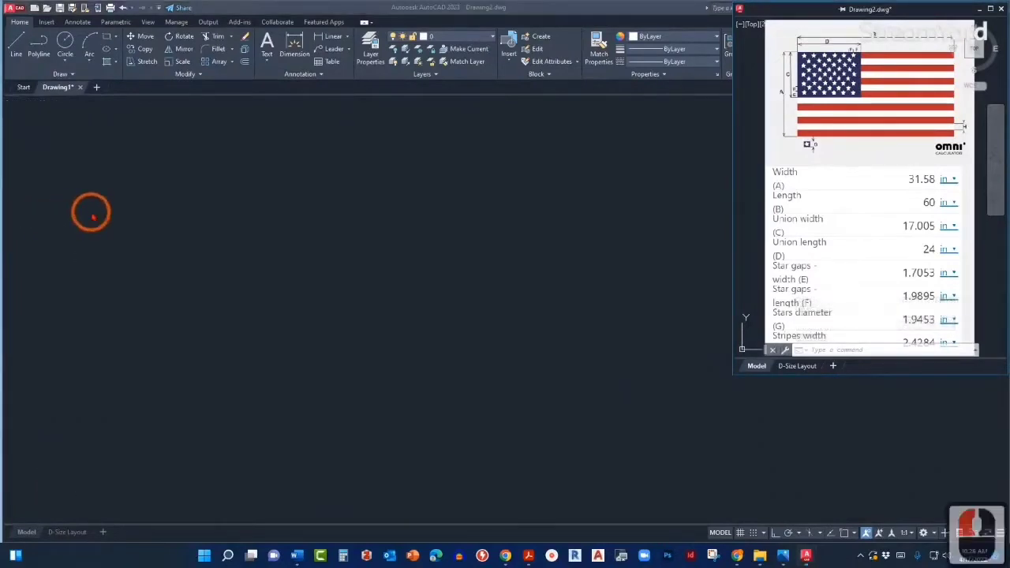
{"action": "left_click", "coordinate": [93, 215]}
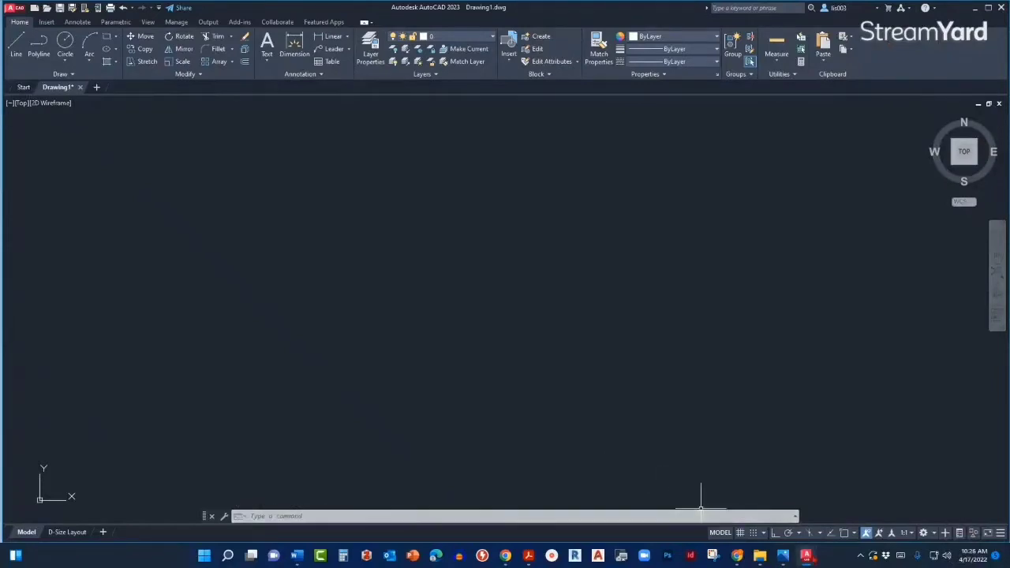
{"action": "mouse_move", "coordinate": [806, 552]}
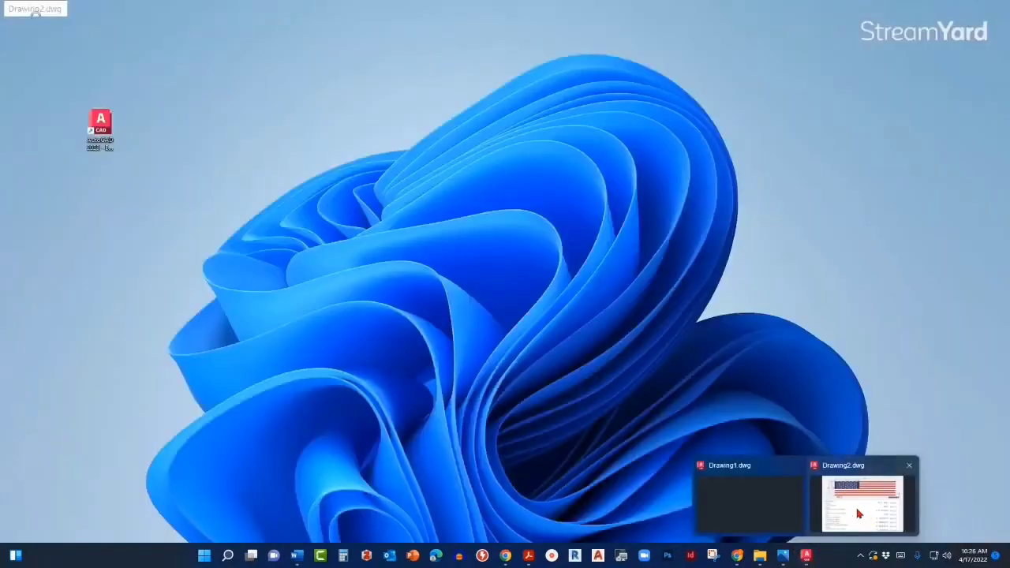
{"action": "left_click", "coordinate": [857, 512]}
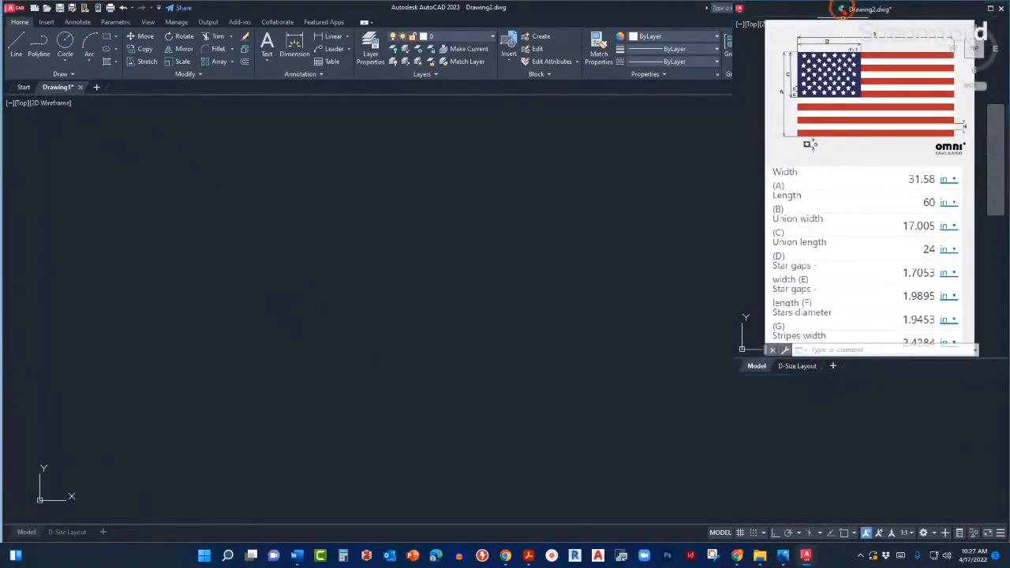
{"action": "left_click", "coordinate": [843, 10]}
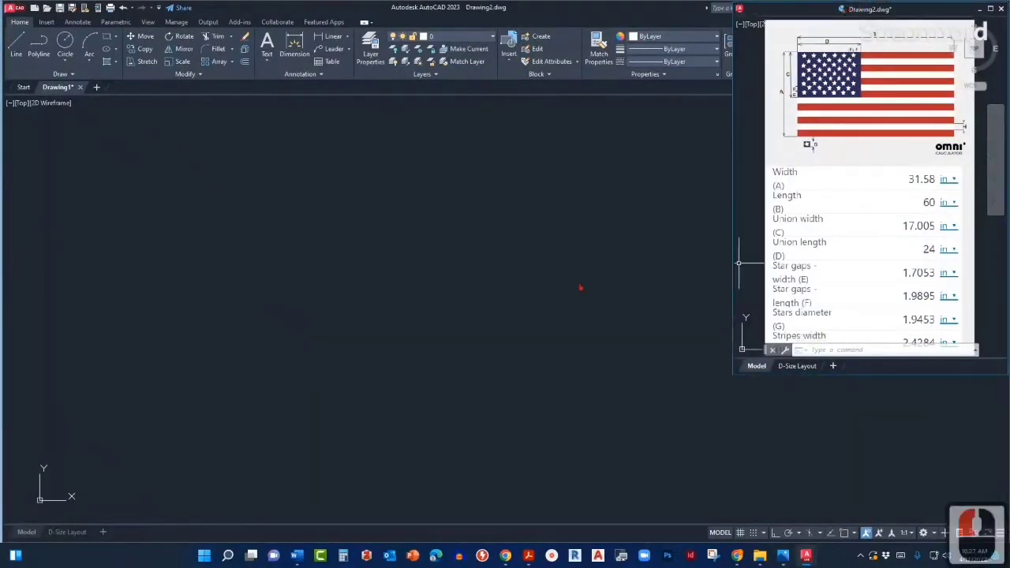
{"action": "left_click", "coordinate": [373, 223]}
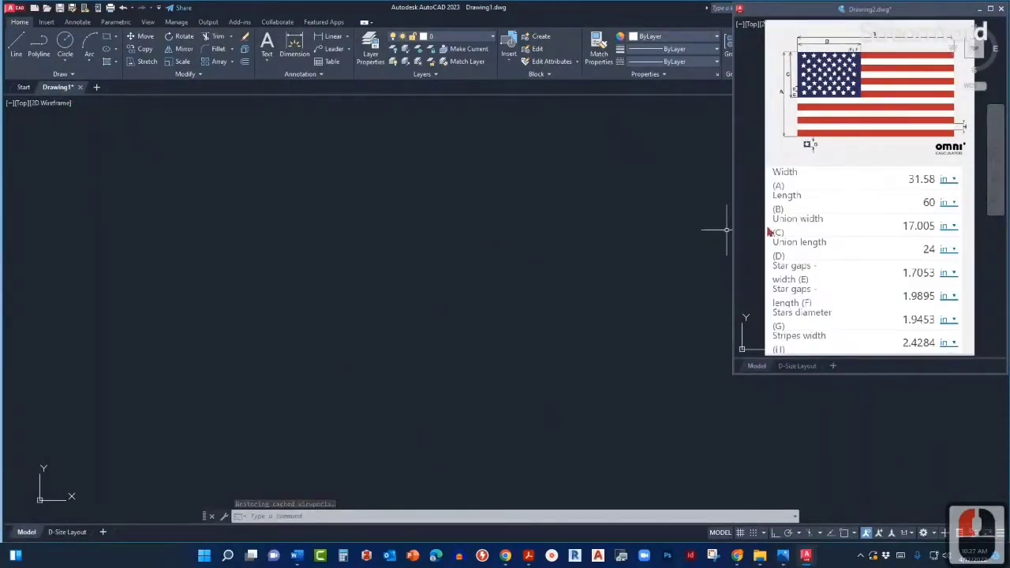
{"action": "scroll", "coordinate": [534, 308], "scroll_direction": "down", "scroll_amount": 4}
{"action": "scroll", "coordinate": [489, 272], "scroll_direction": "up", "scroll_amount": 2}
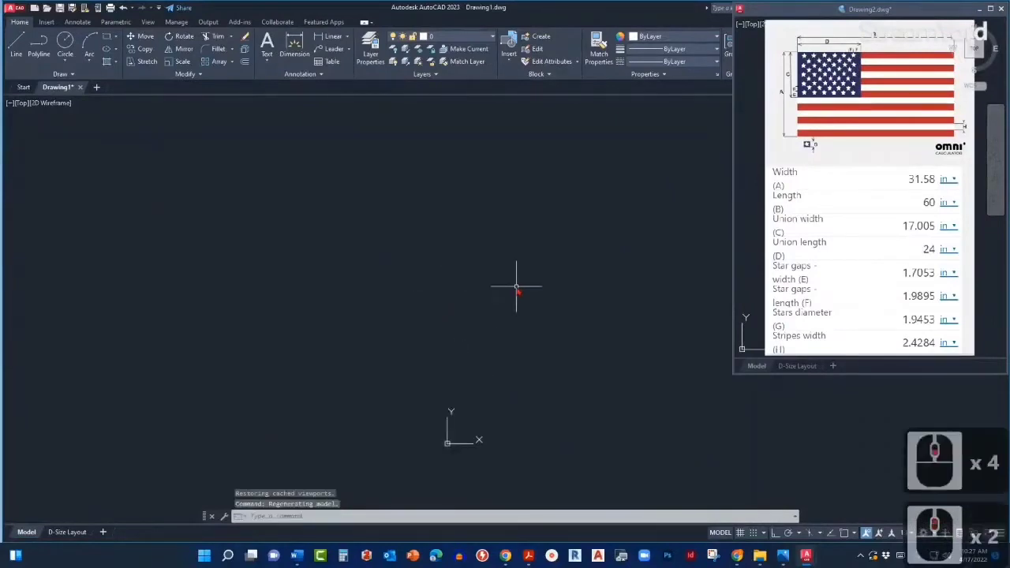
{"action": "middle_click", "coordinate": [518, 292]}
{"action": "middle_click", "coordinate": [518, 292]}
{"action": "middle_click", "coordinate": [518, 292]}
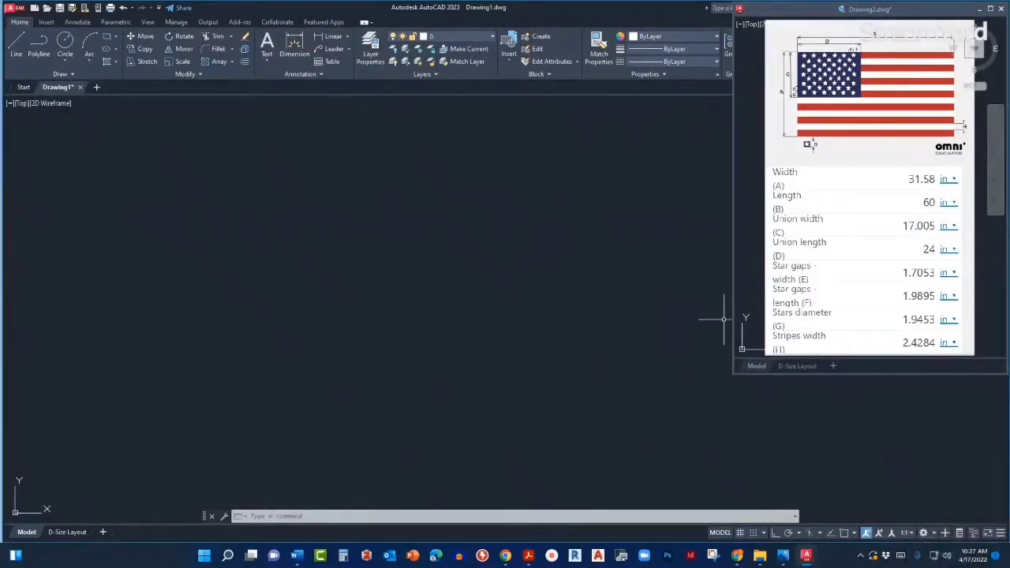
{"action": "left_click", "coordinate": [532, 316]}
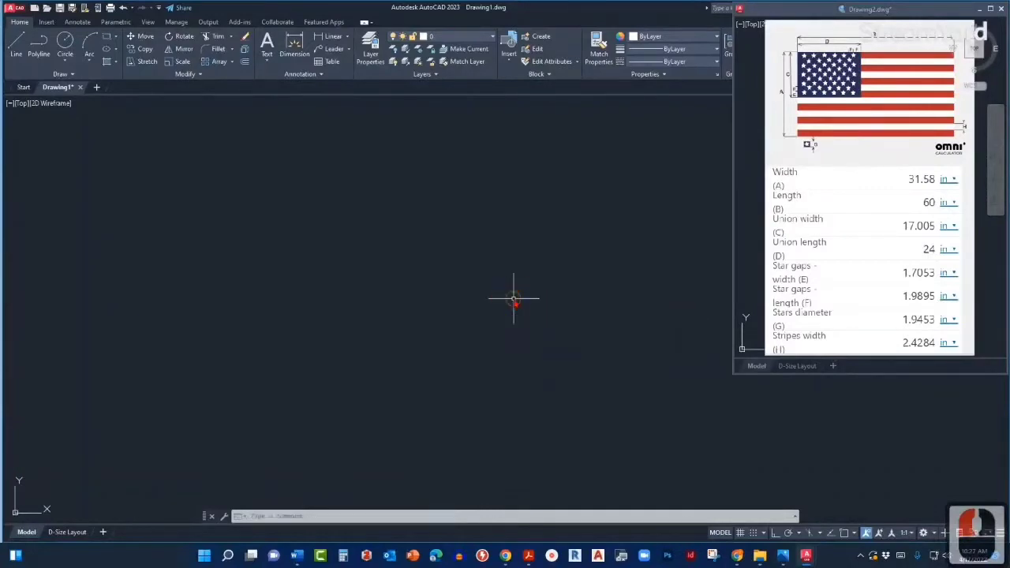
{"action": "left_click", "coordinate": [512, 306]}
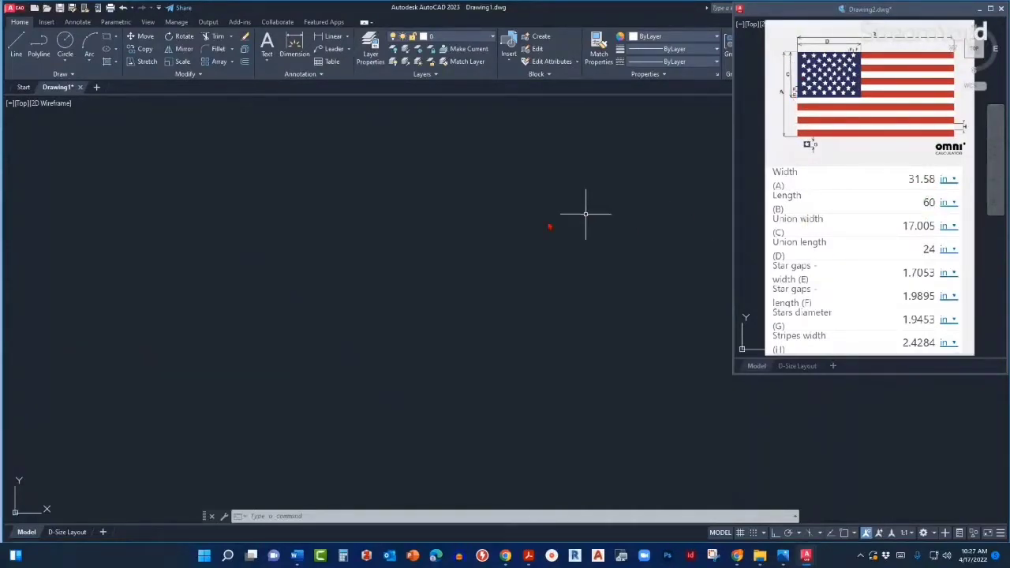
{"action": "middle_click_drag", "start_coordinate": [390, 262], "coordinate": [417, 263]}
{"action": "middle_click", "coordinate": [417, 263]}
{"action": "middle_click", "coordinate": [417, 262]}
{"action": "middle_click", "coordinate": [416, 263]}
{"action": "middle_click", "coordinate": [416, 262]}
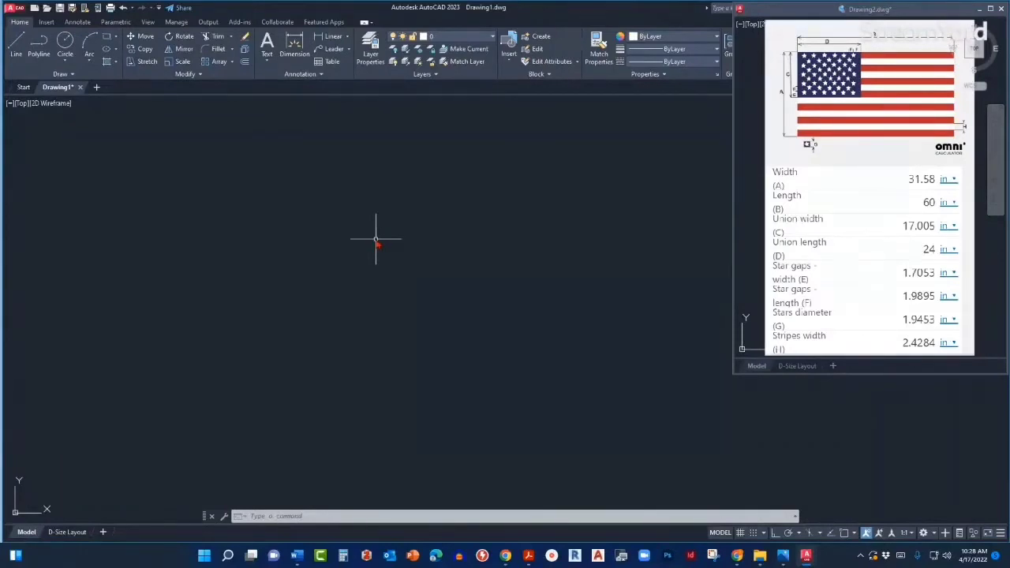
Step: Check the length type, precision and insertion scale in Drawing1's units settings, and leave them without making changes
{"action": "type", "text": "UNI"}
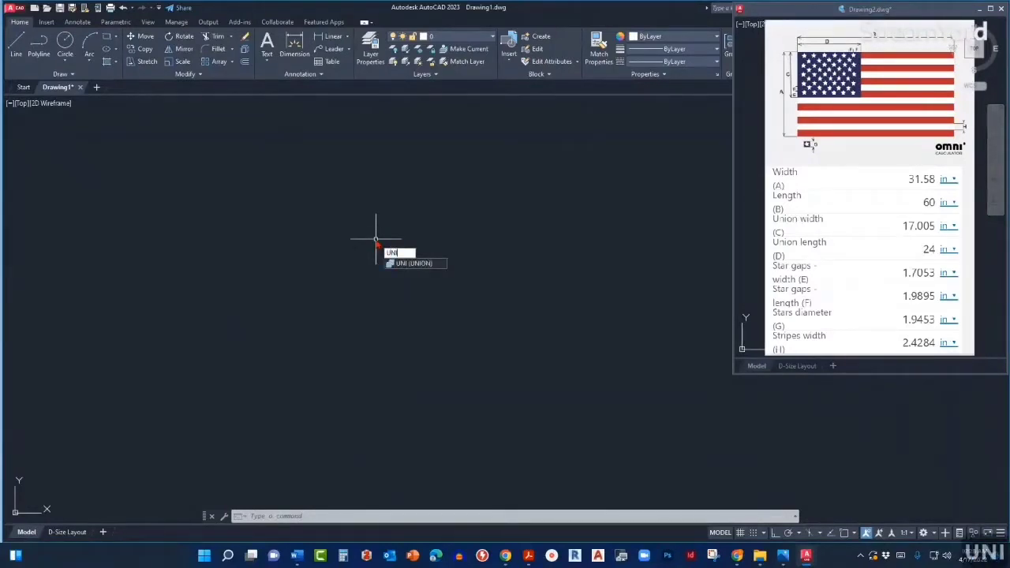
{"action": "type", "text": "TS"}
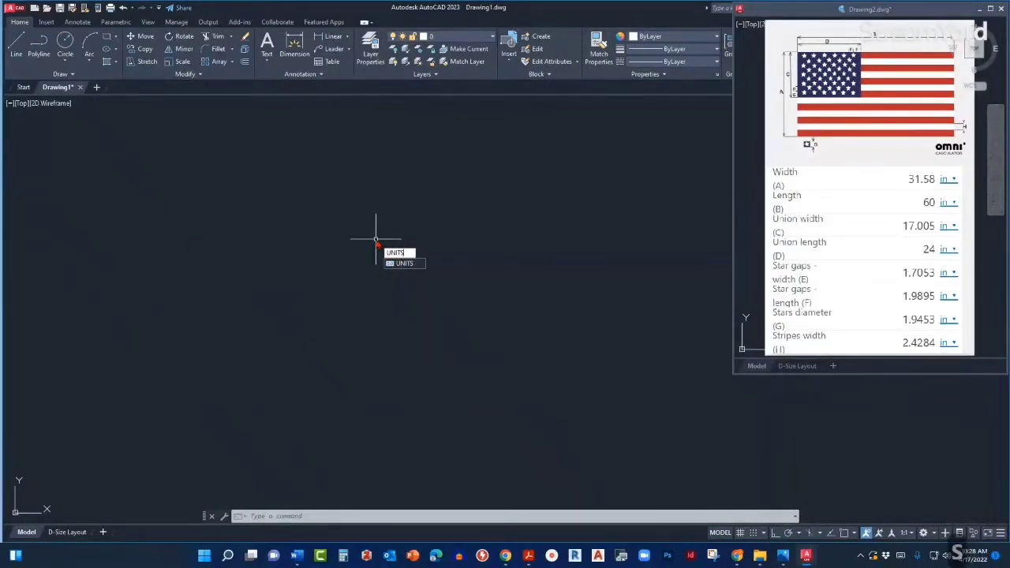
{"action": "key", "text": "Return"}
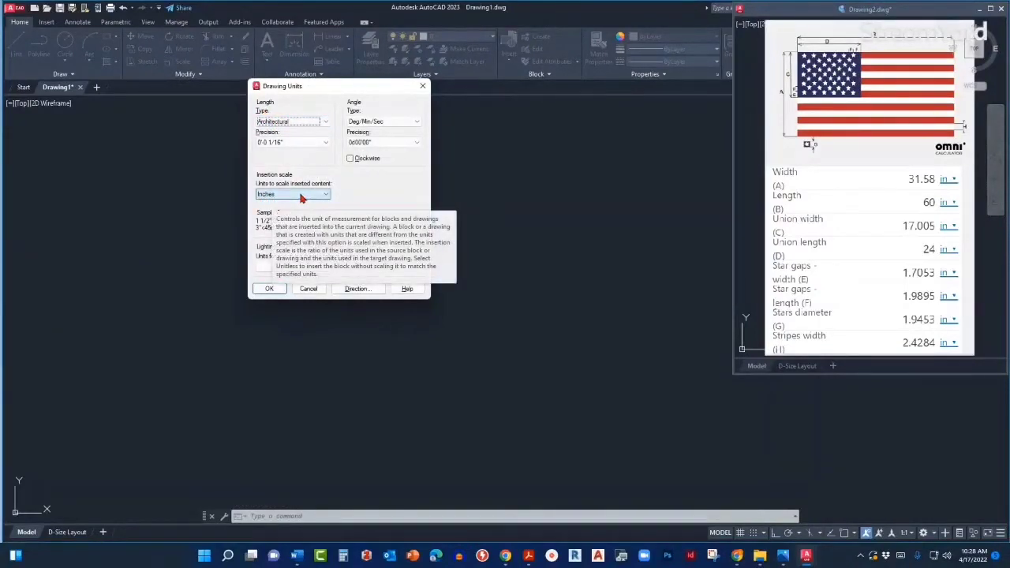
{"action": "left_click", "coordinate": [422, 89]}
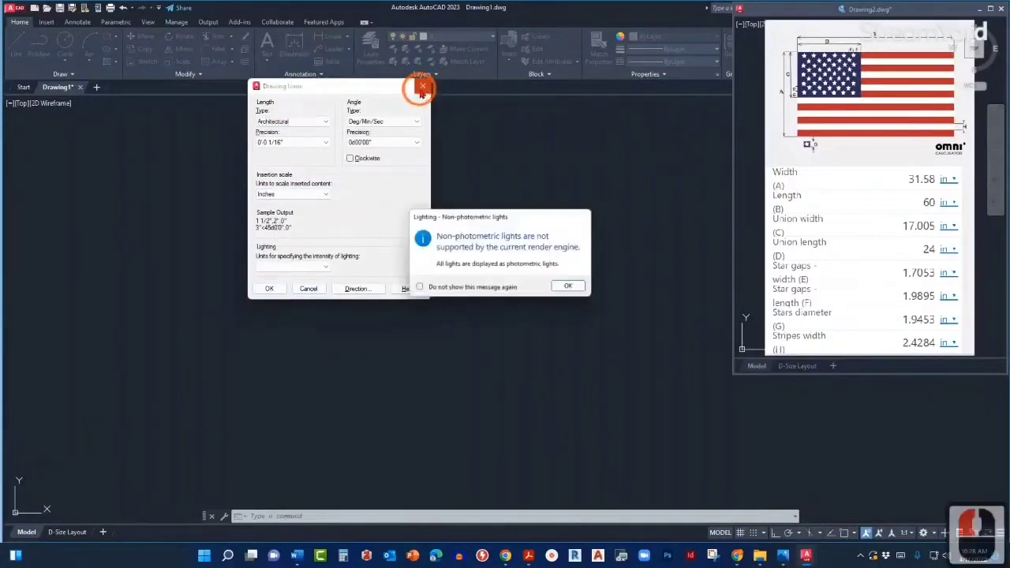
{"action": "left_click", "coordinate": [565, 289]}
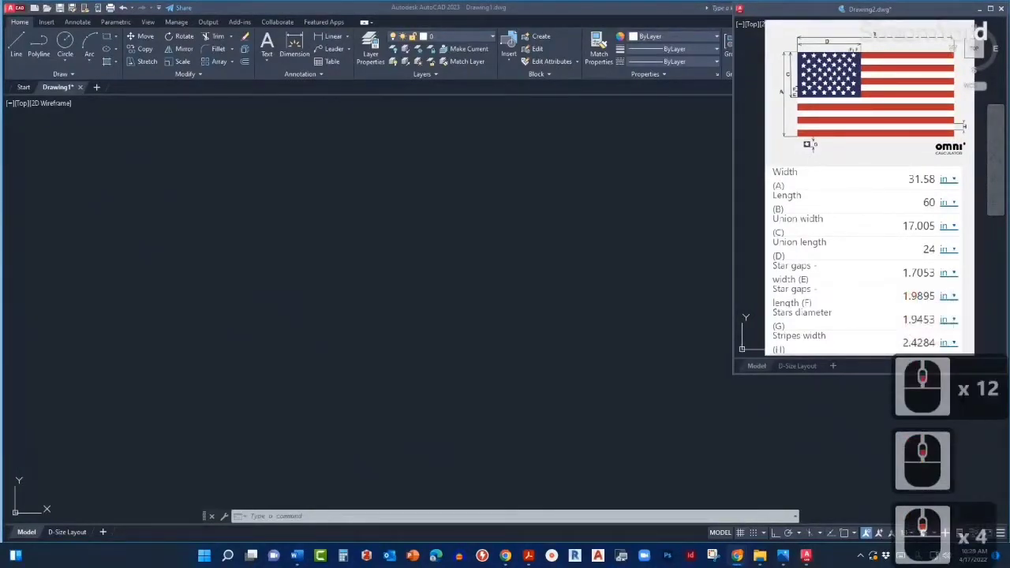
Step: Draw the flag's outer rectangle in Drawing1 by dimensions, with length 60 and width 31.58, extending up and right from its first corner
{"action": "left_click", "coordinate": [420, 269]}
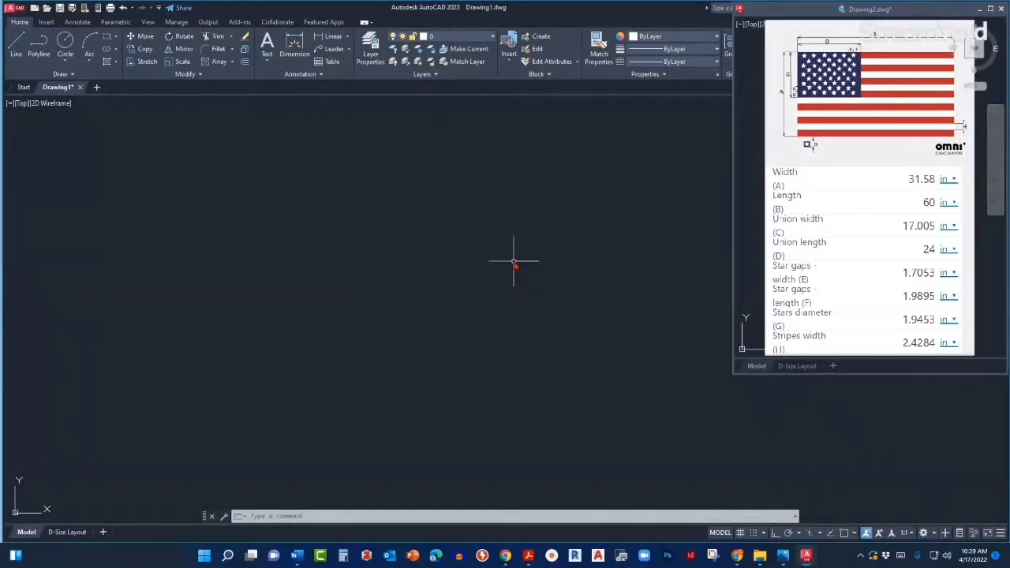
{"action": "type", "text": "RE"}
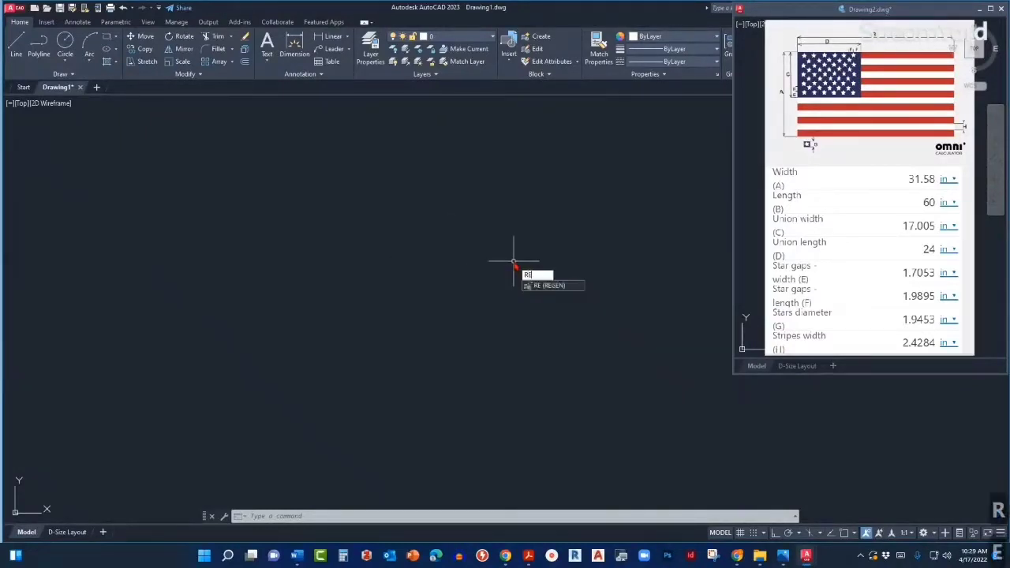
{"action": "type", "text": "C"}
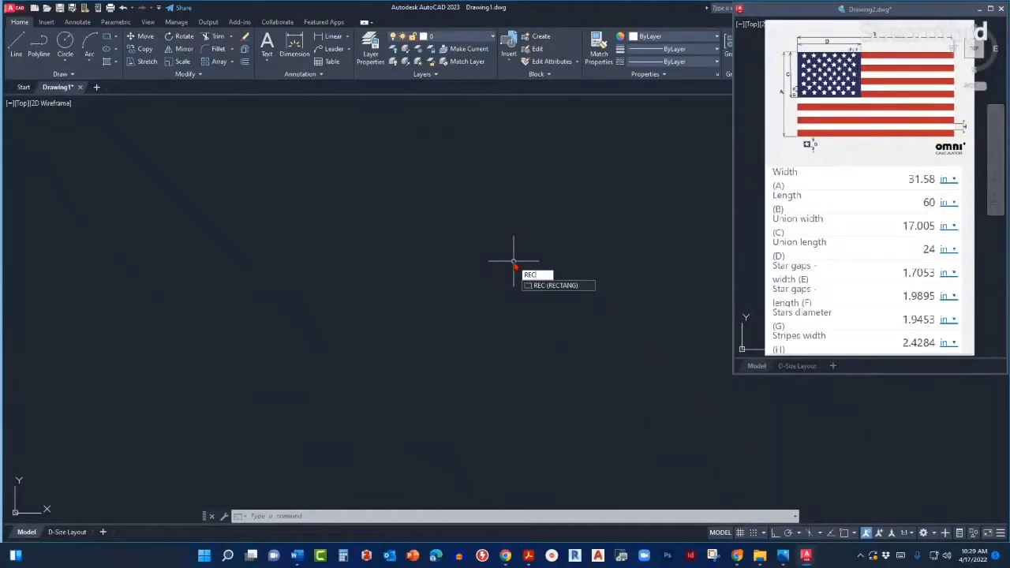
{"action": "key", "text": "Return"}
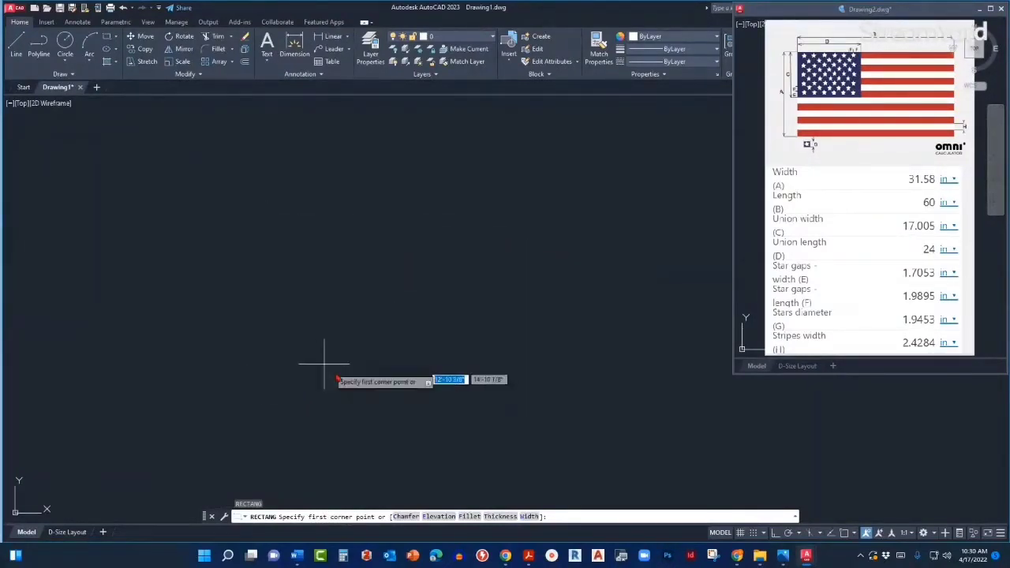
{"action": "left_click", "coordinate": [247, 400]}
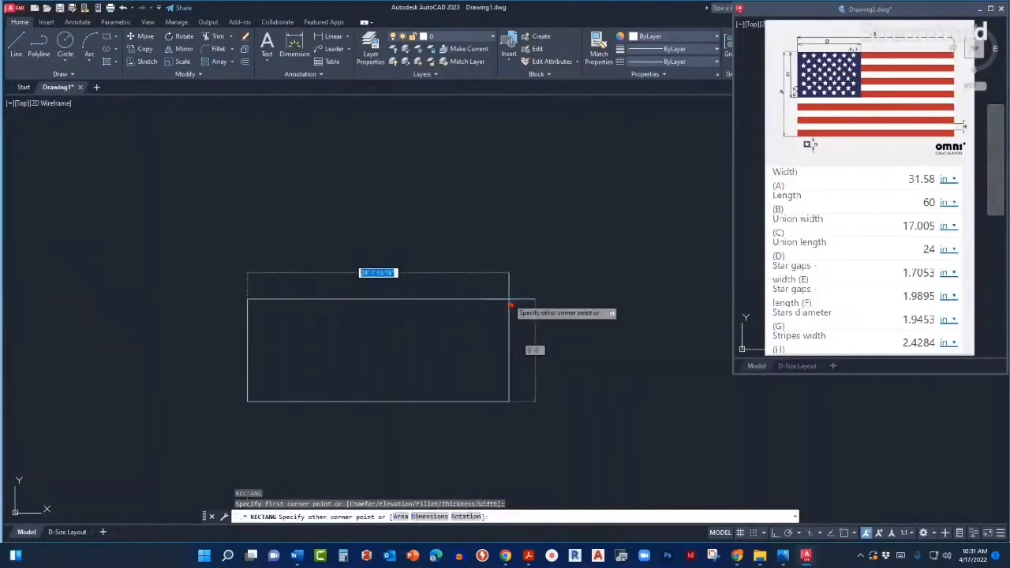
{"action": "type", "text": "D"}
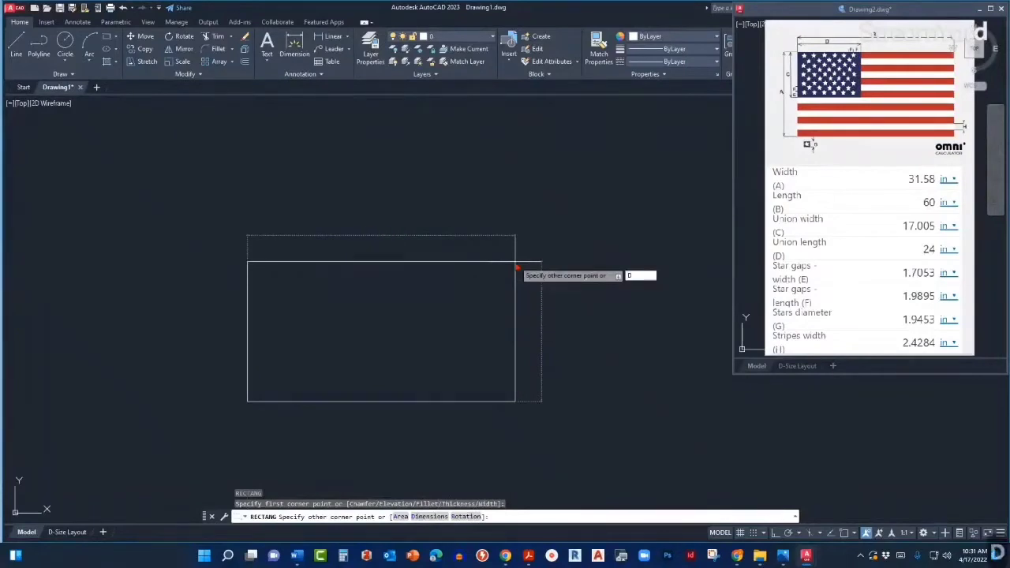
{"action": "key", "text": "Return"}
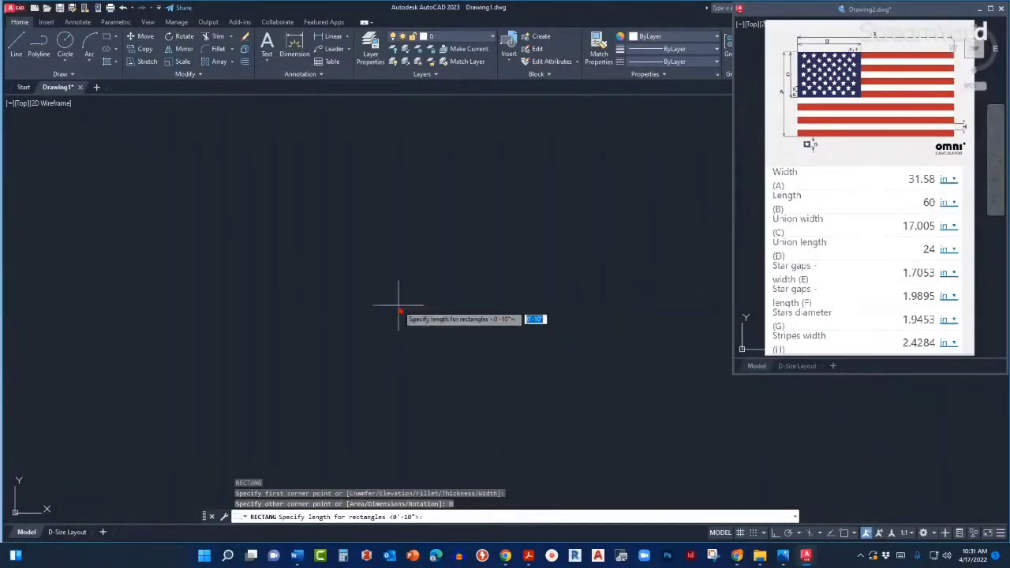
{"action": "type", "text": "60"}
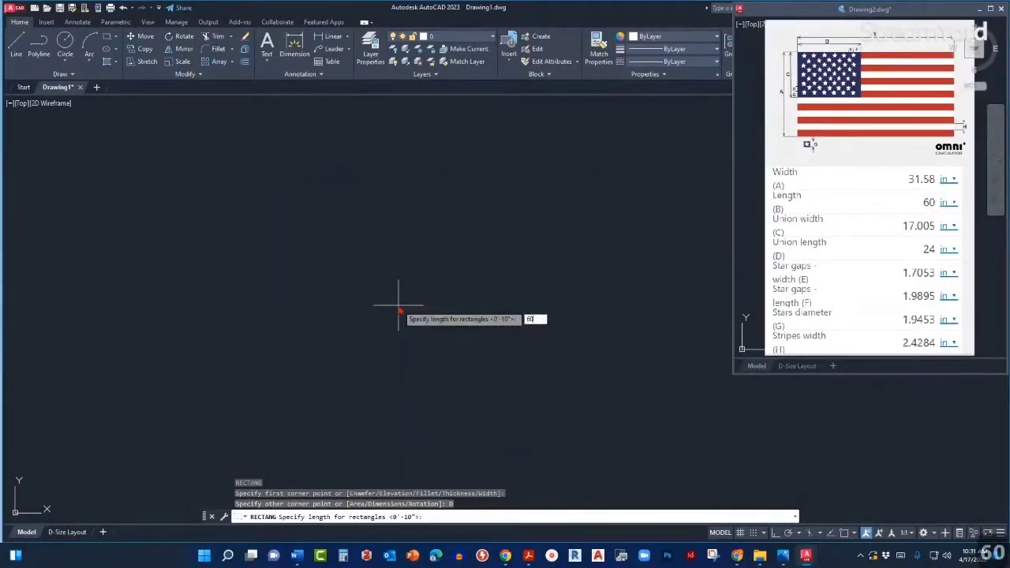
{"action": "key", "text": "Return"}
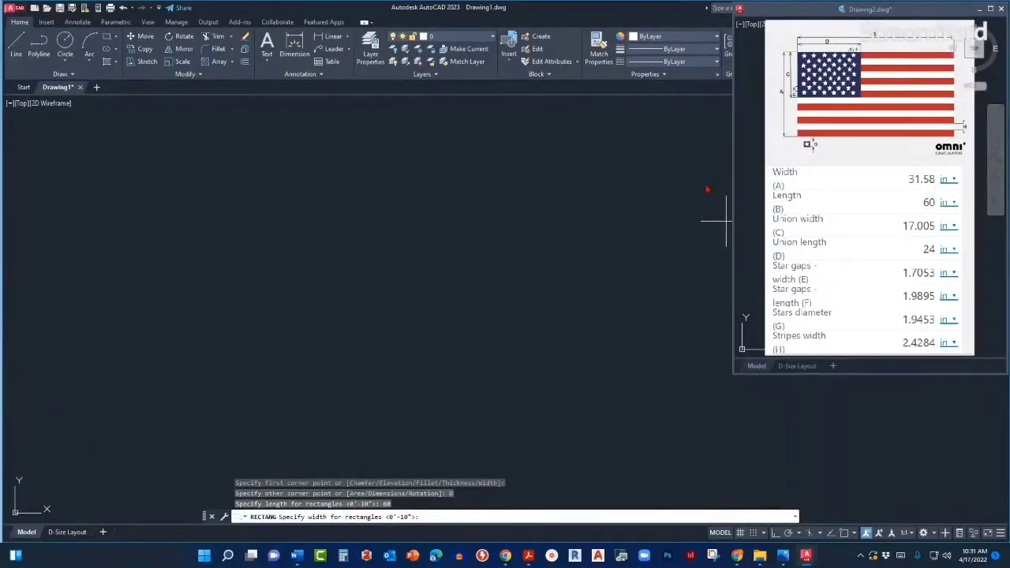
{"action": "type", "text": "31"}
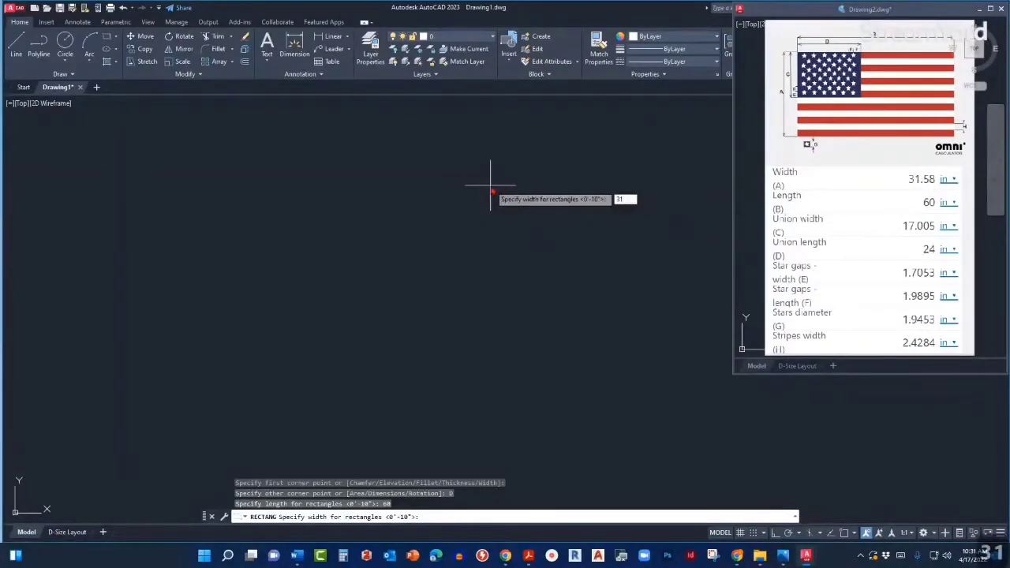
{"action": "type", "text": ".58"}
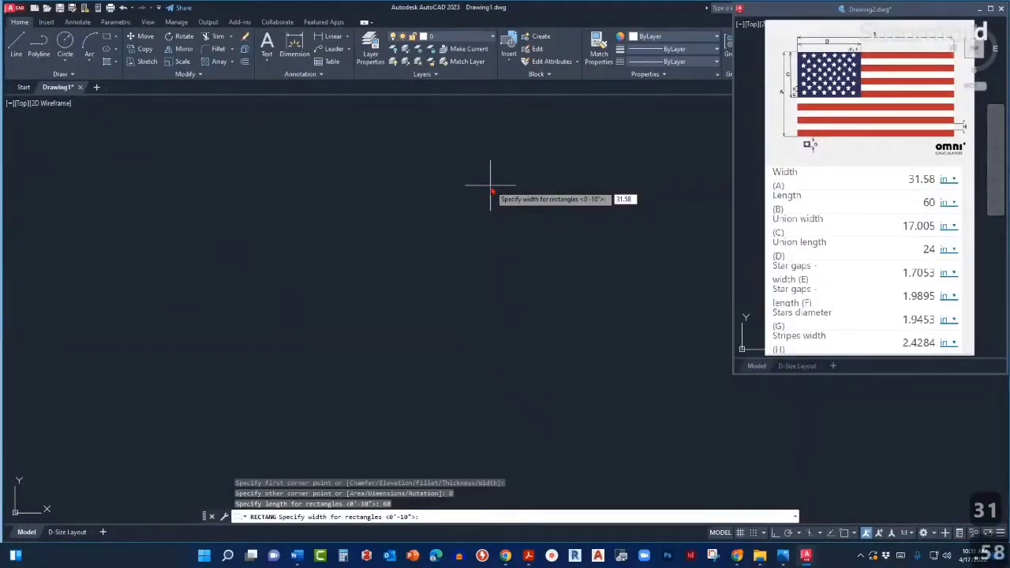
{"action": "key", "text": "Return"}
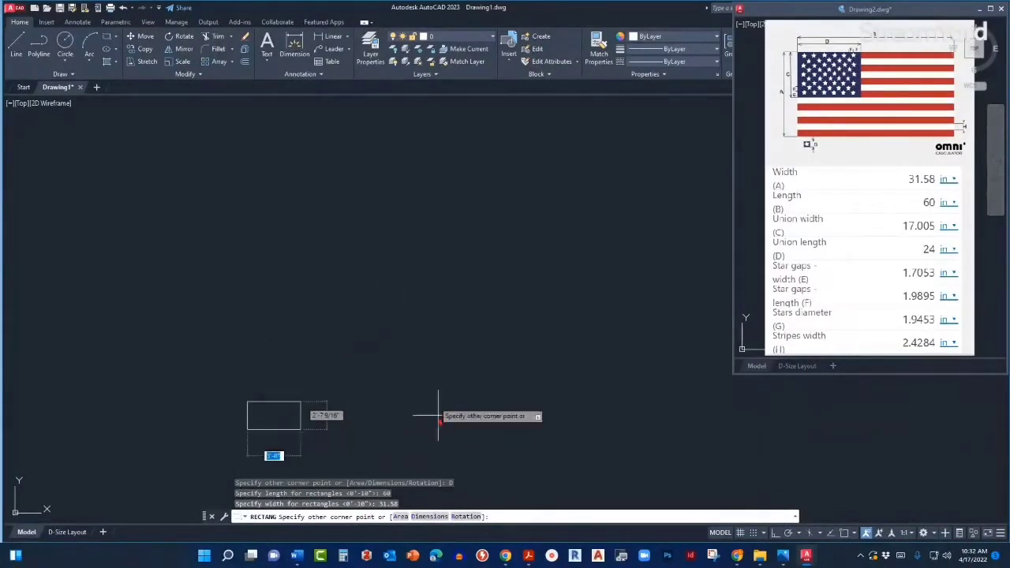
{"action": "left_click", "coordinate": [406, 297]}
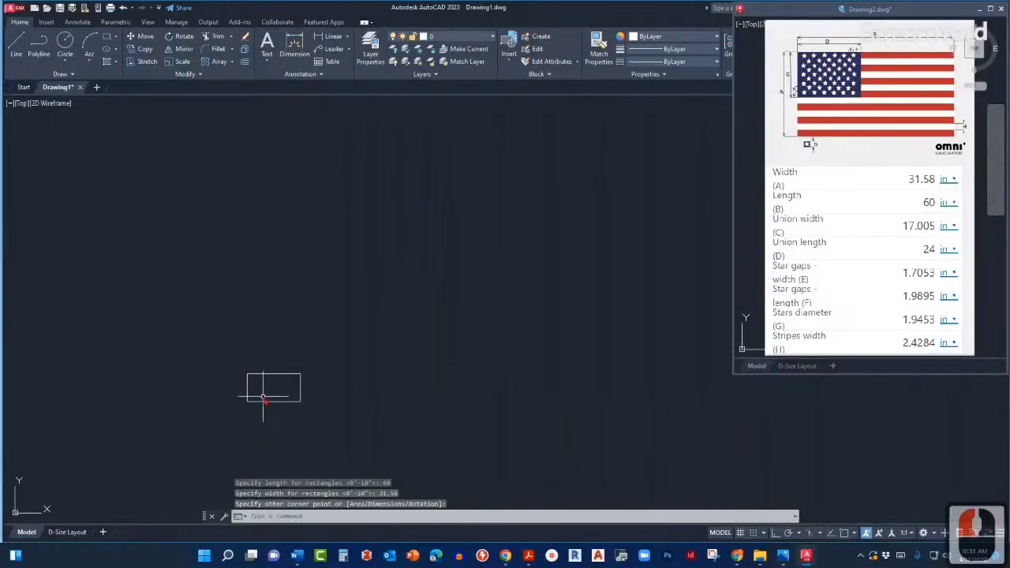
{"action": "scroll", "coordinate": [234, 401], "scroll_direction": "up", "scroll_amount": 2}
{"action": "scroll", "coordinate": [234, 401], "scroll_direction": "up", "scroll_amount": 3}
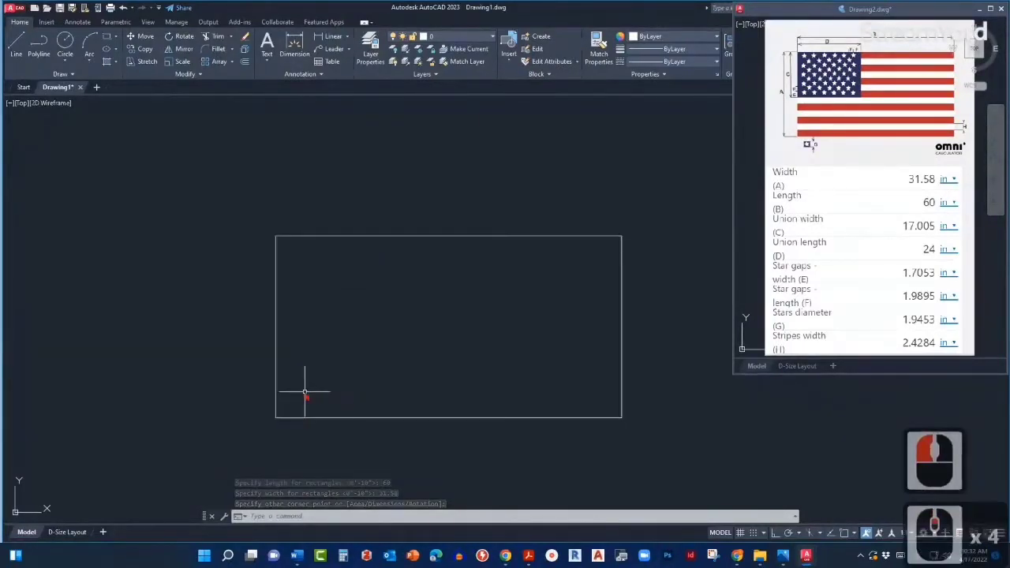
{"action": "scroll", "coordinate": [322, 385], "scroll_direction": "down", "scroll_amount": 1}
{"action": "scroll", "coordinate": [324, 384], "scroll_direction": "down", "scroll_amount": 2}
{"action": "scroll", "coordinate": [363, 373], "scroll_direction": "up", "scroll_amount": 4}
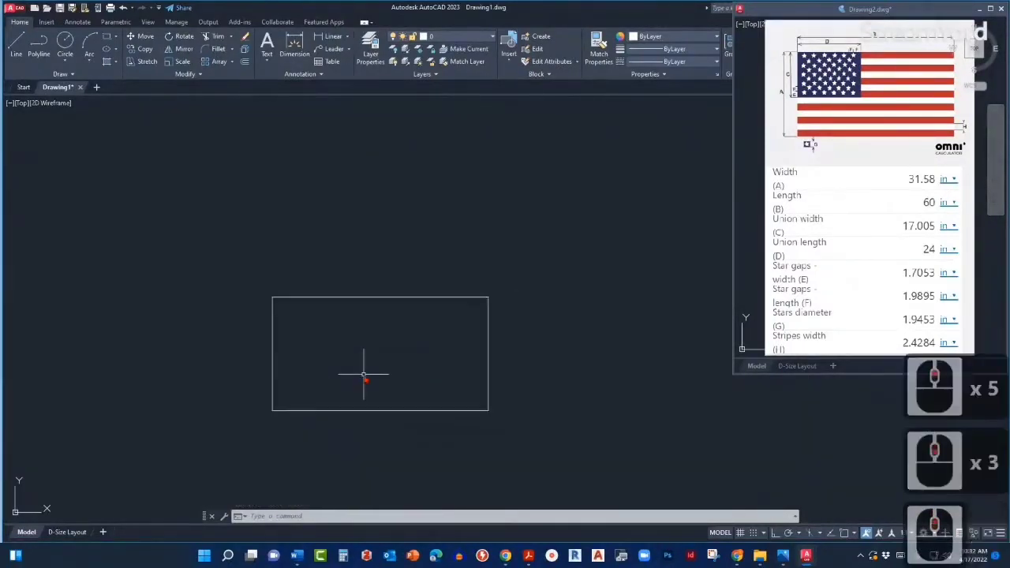
{"action": "scroll", "coordinate": [363, 375], "scroll_direction": "down", "scroll_amount": 2}
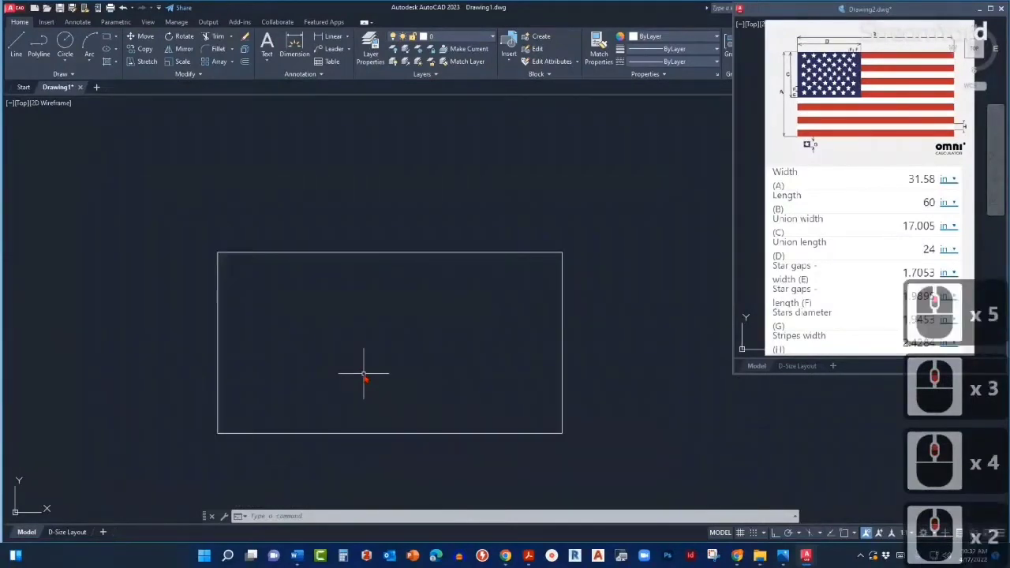
{"action": "scroll", "coordinate": [355, 367], "scroll_direction": "down", "scroll_amount": 1}
{"action": "scroll", "coordinate": [349, 362], "scroll_direction": "up", "scroll_amount": 1}
{"action": "middle_click_drag", "start_coordinate": [354, 356], "coordinate": [440, 263]}
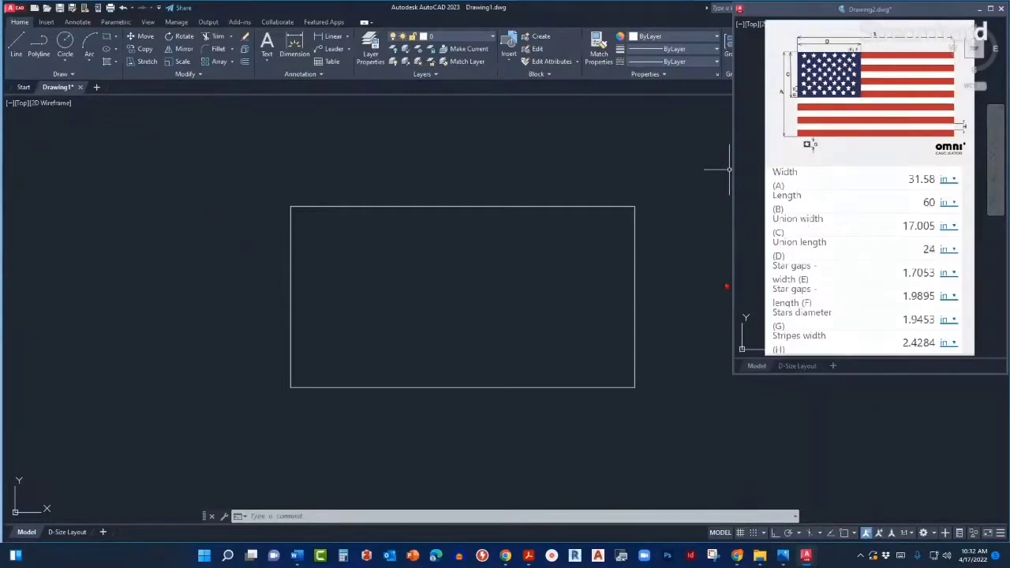
{"action": "middle_click_drag", "start_coordinate": [410, 267], "coordinate": [422, 268]}
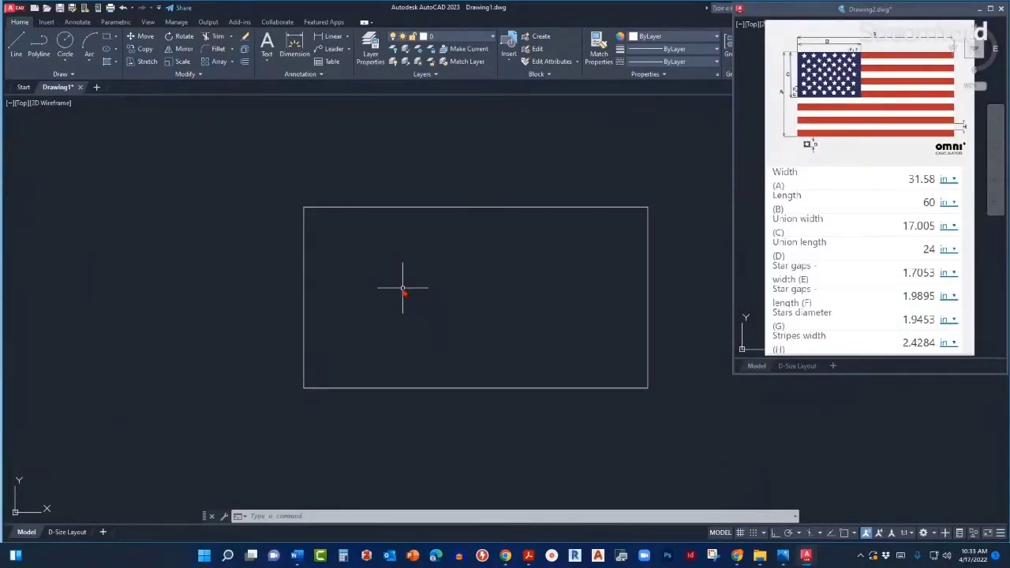
{"action": "type", "text": "p"}
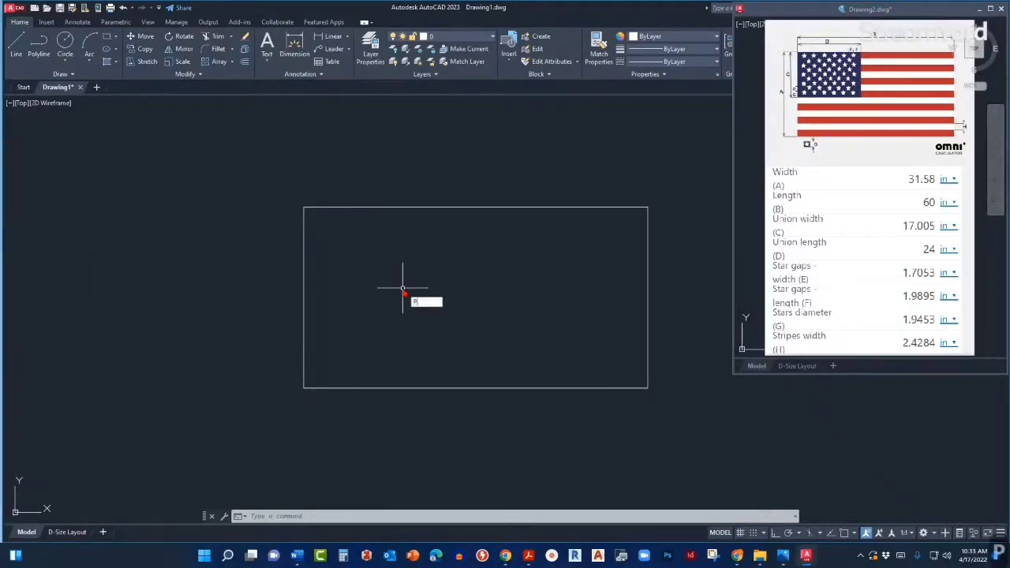
{"action": "type", "text": "l"}
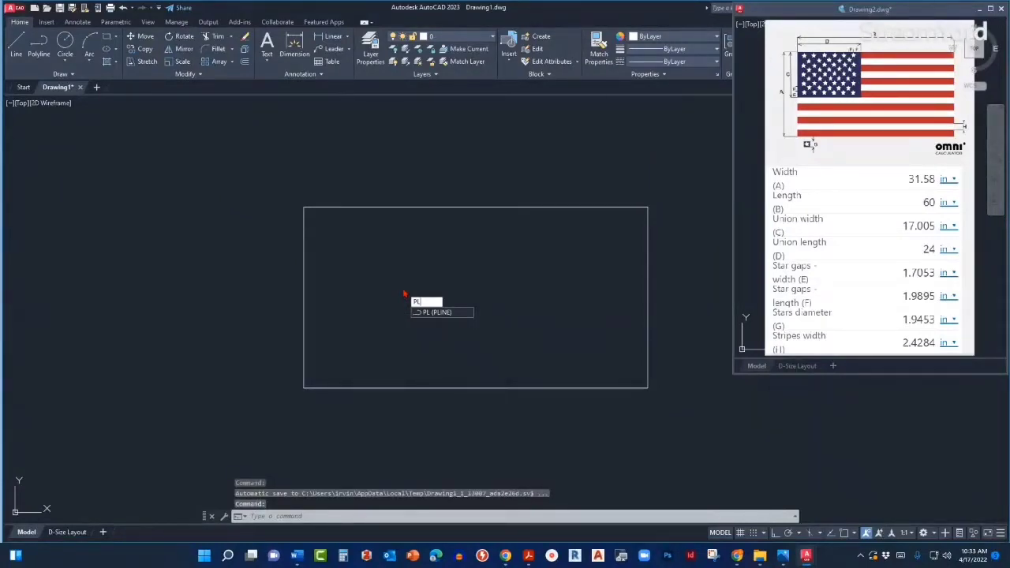
{"action": "key", "text": "Return"}
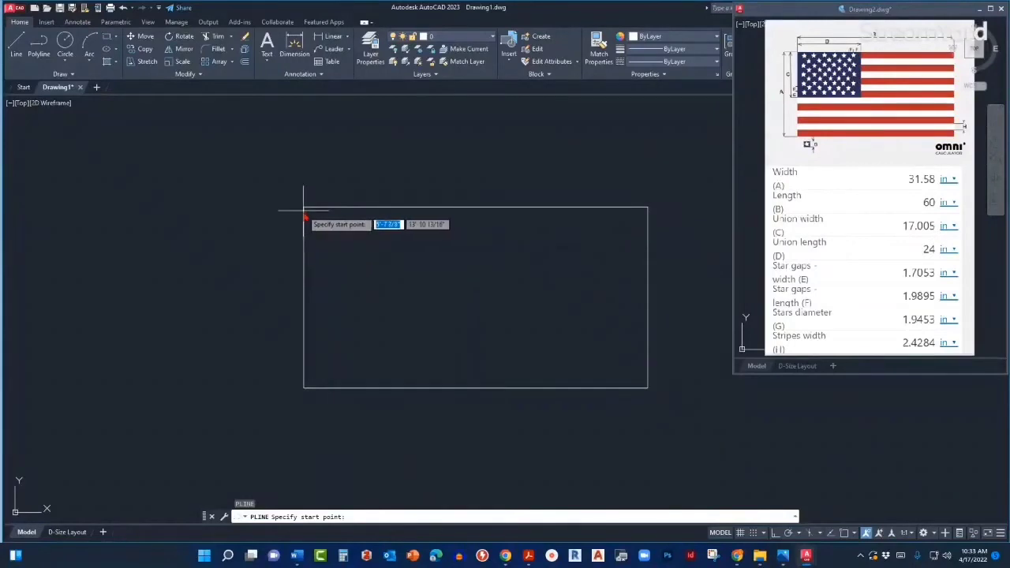
{"action": "scroll", "coordinate": [299, 213], "scroll_direction": "up", "scroll_amount": 2}
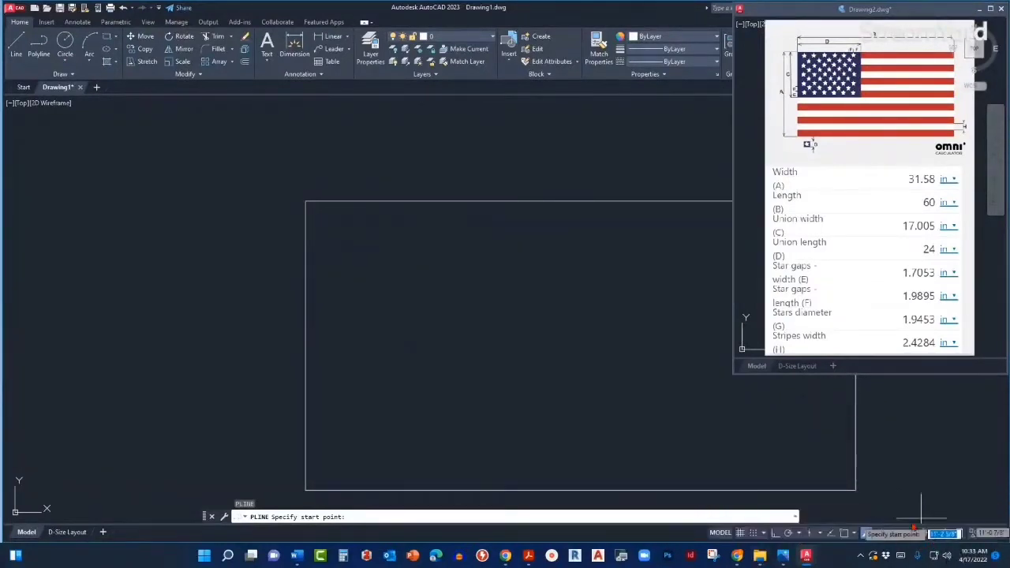
{"action": "left_click", "coordinate": [876, 532]}
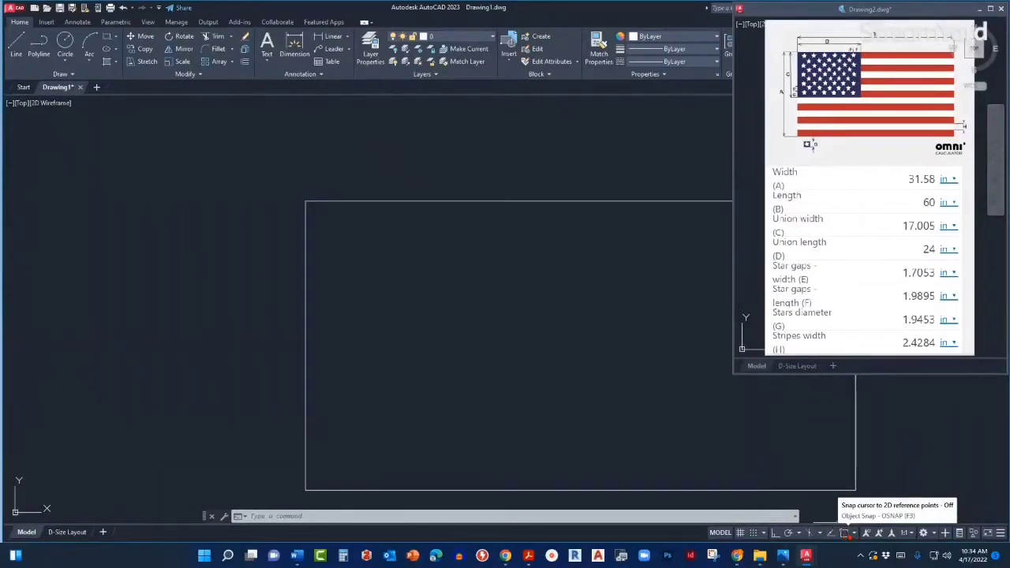
Step: Turn on object snap and disable all of its snap modes, from Parallel through Endpoint
{"action": "left_click", "coordinate": [845, 533]}
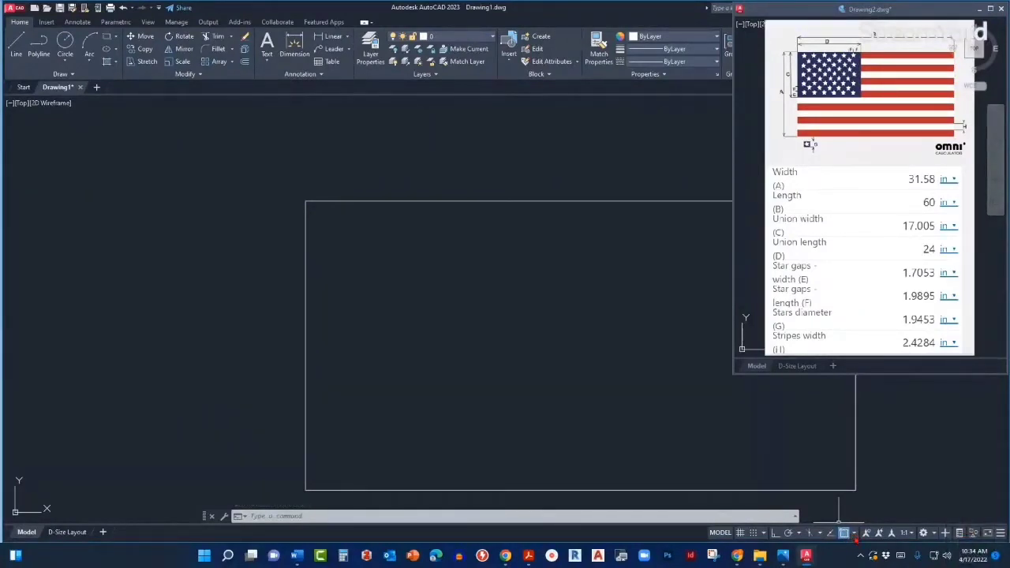
{"action": "left_click", "coordinate": [853, 534]}
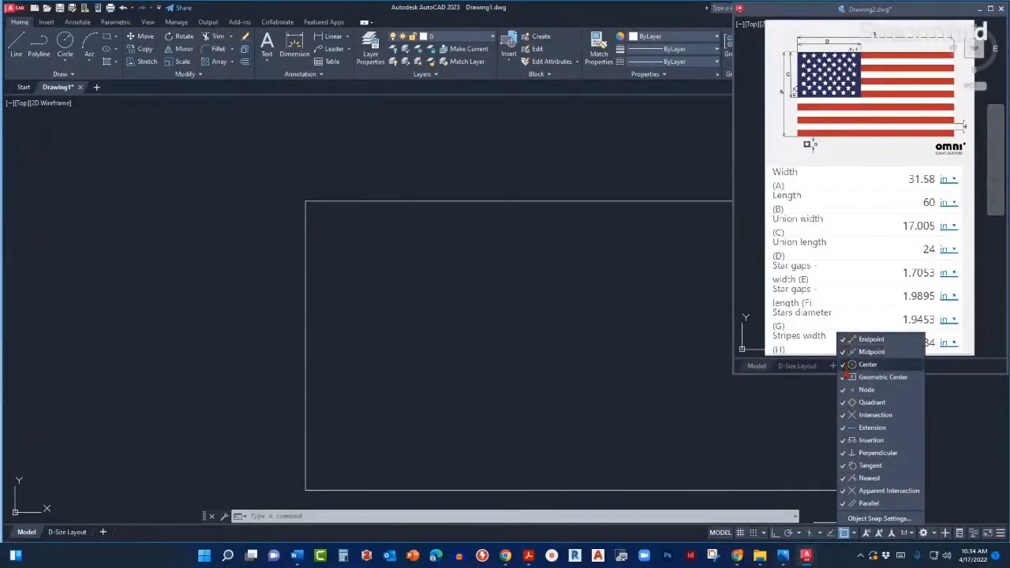
{"action": "left_click", "coordinate": [843, 504]}
{"action": "left_click", "coordinate": [846, 491]}
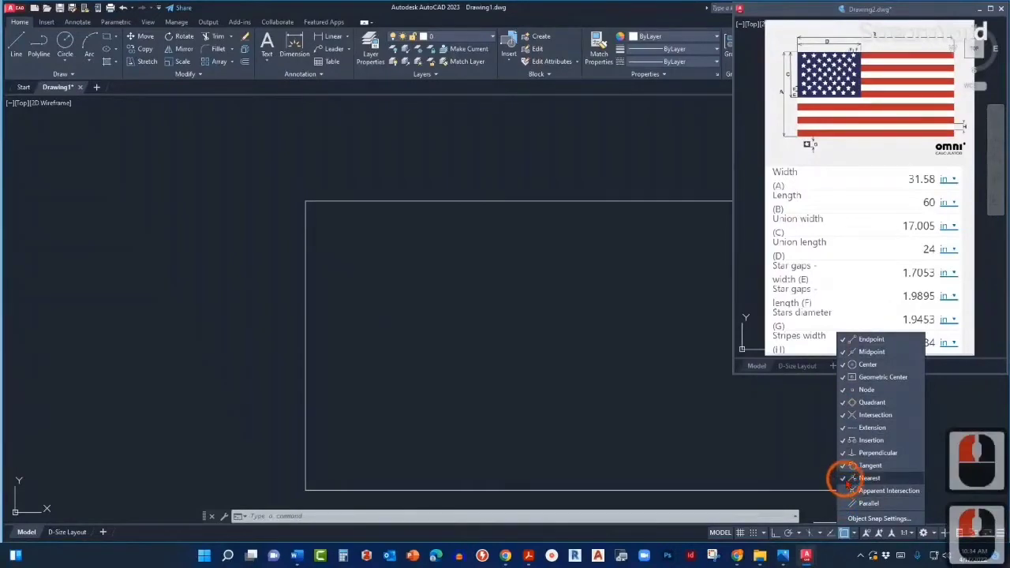
{"action": "left_click", "coordinate": [843, 478]}
{"action": "left_click", "coordinate": [842, 465]}
{"action": "left_click", "coordinate": [843, 453]}
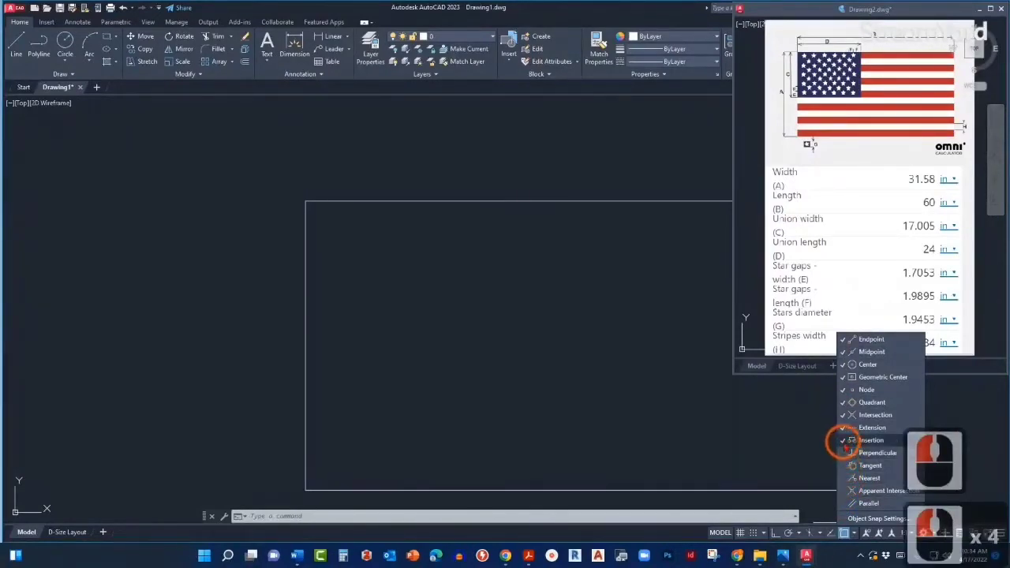
{"action": "left_click", "coordinate": [844, 440]}
{"action": "left_click", "coordinate": [842, 427]}
{"action": "left_click", "coordinate": [843, 415]}
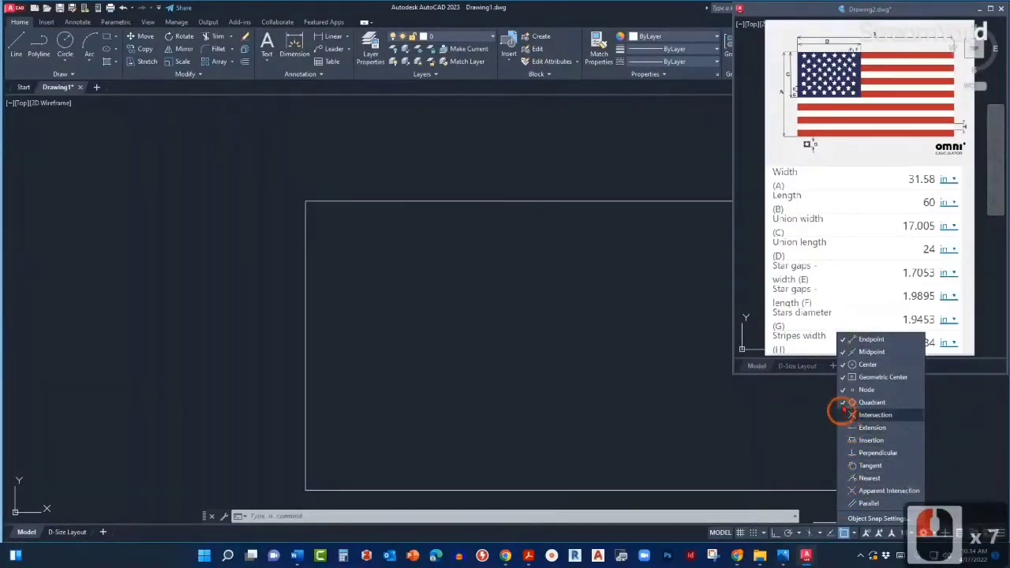
{"action": "left_click", "coordinate": [843, 402]}
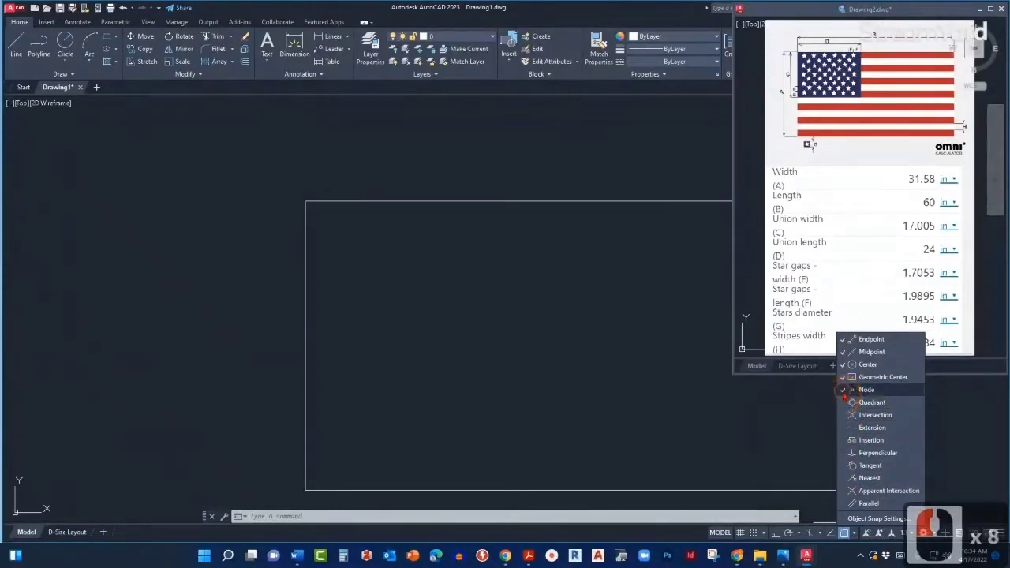
{"action": "left_click", "coordinate": [843, 390]}
{"action": "left_click", "coordinate": [842, 377]}
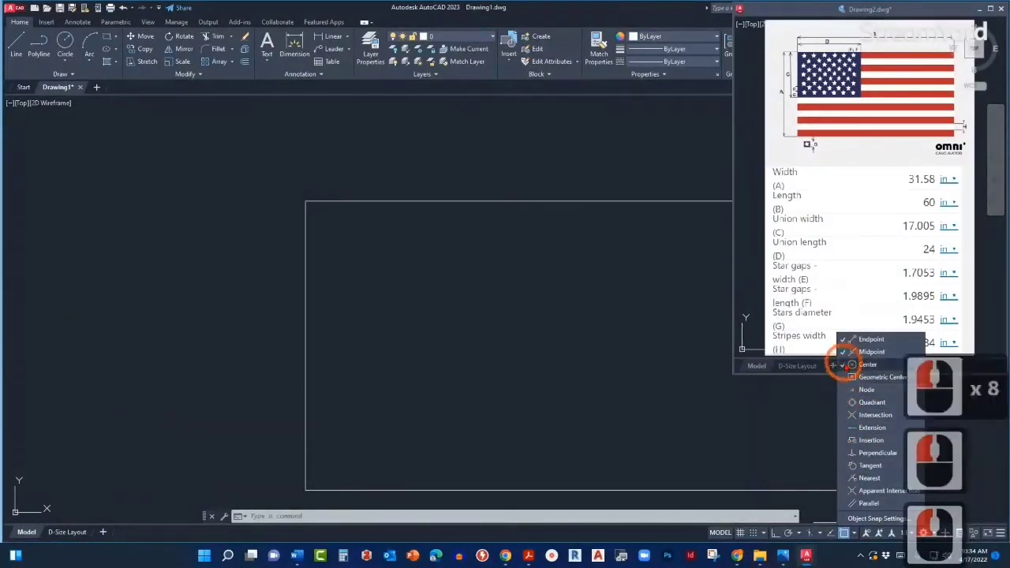
{"action": "left_click", "coordinate": [844, 365]}
{"action": "left_click", "coordinate": [843, 352]}
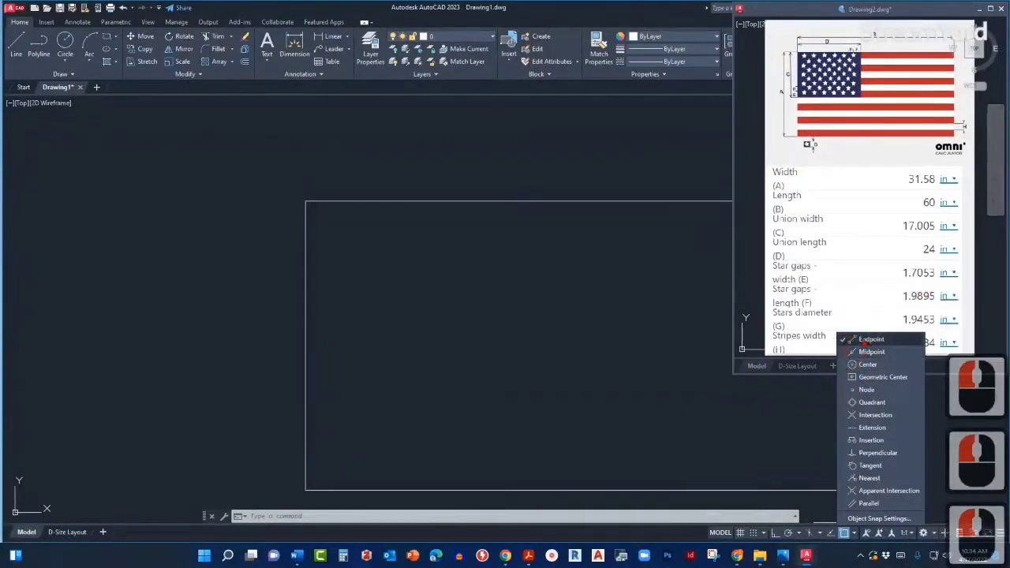
{"action": "left_click", "coordinate": [845, 339]}
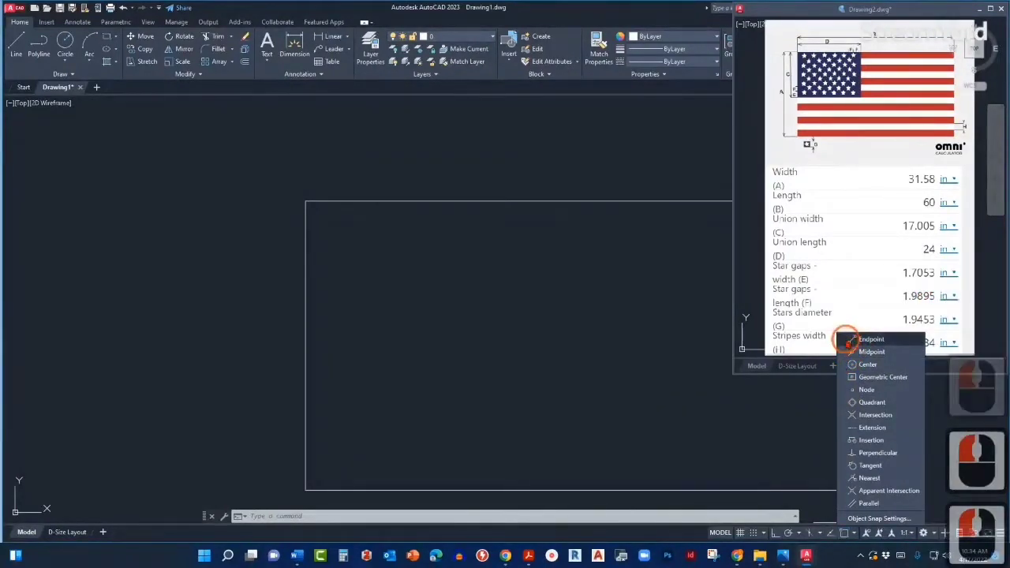
{"action": "left_click", "coordinate": [502, 303]}
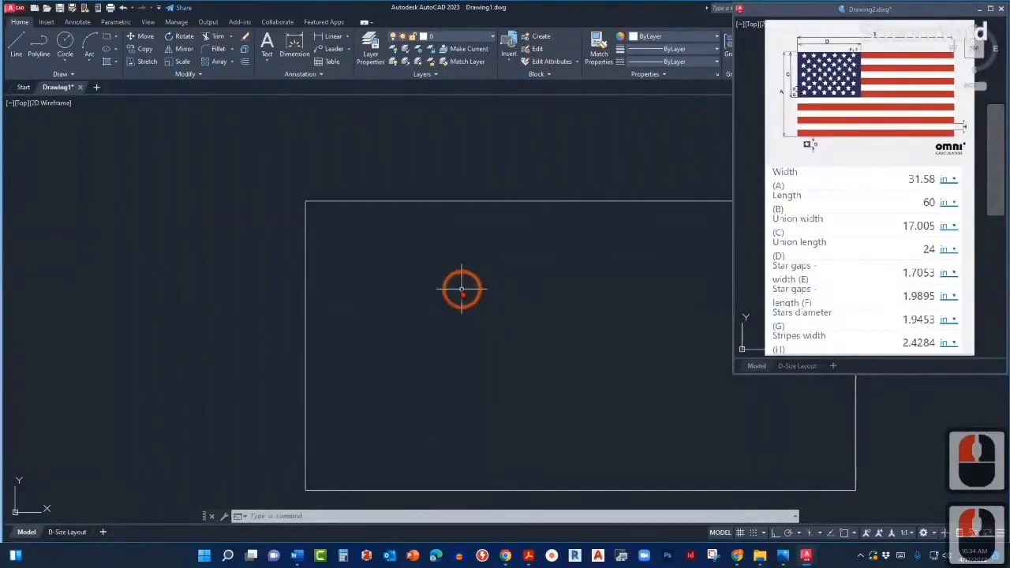
{"action": "type", "text": "PL"}
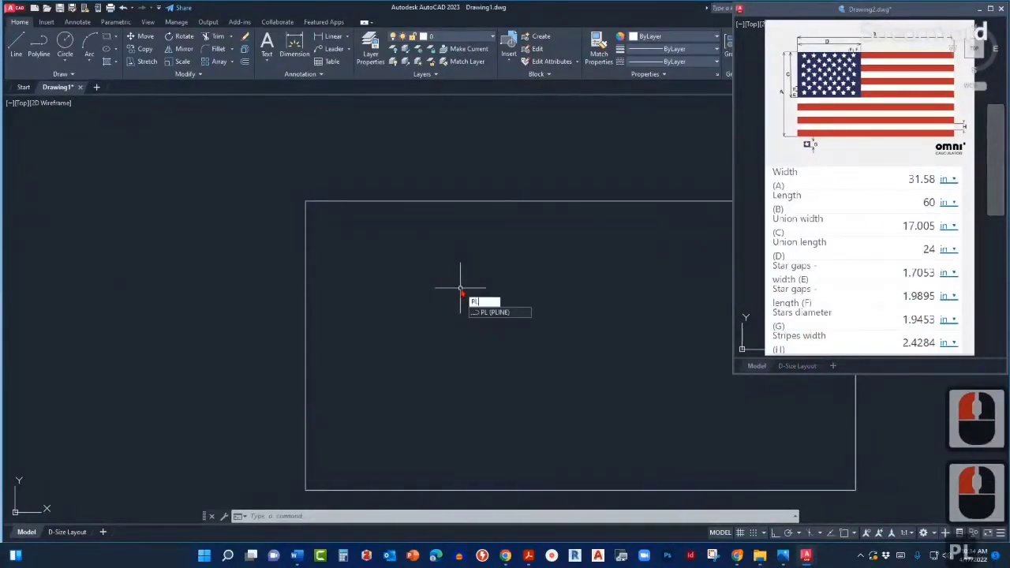
{"action": "key", "text": "Return"}
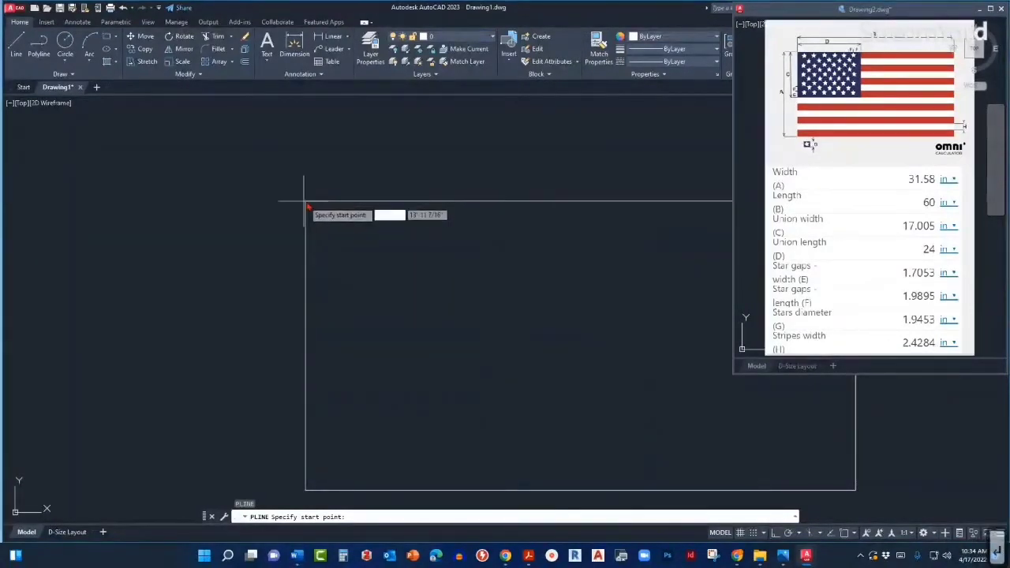
{"action": "scroll", "coordinate": [308, 199], "scroll_direction": "up", "scroll_amount": 2}
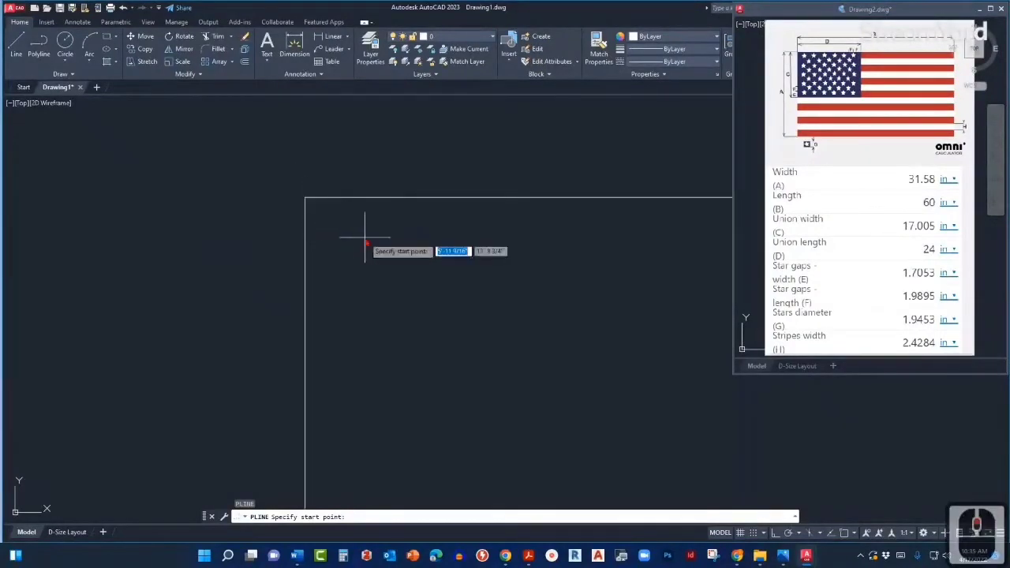
{"action": "scroll", "coordinate": [365, 237], "scroll_direction": "down", "scroll_amount": 2}
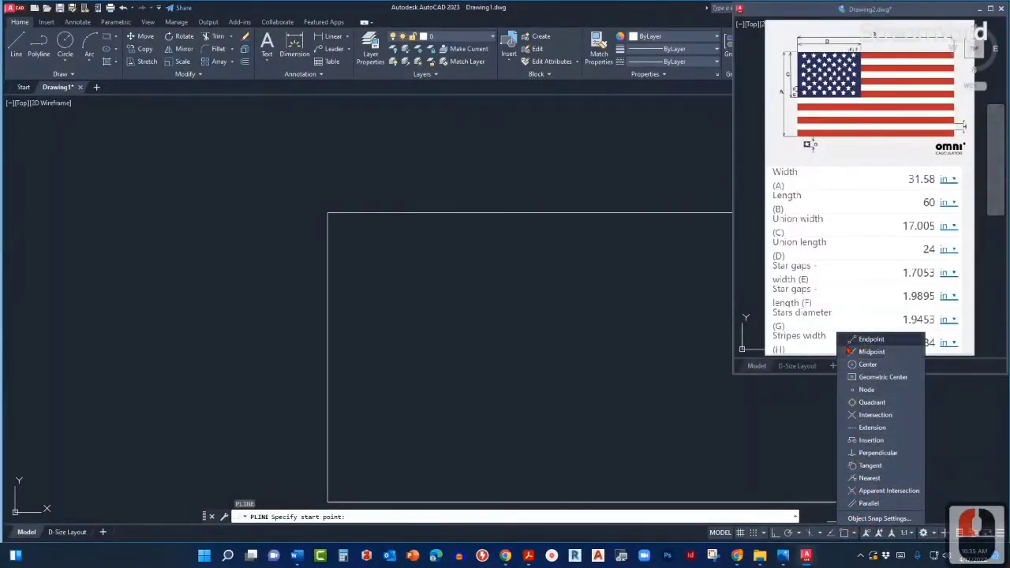
Step: Enable the Endpoint object snap and try it by starting a polyline at the rectangle's upper-left corner
{"action": "left_click", "coordinate": [848, 343]}
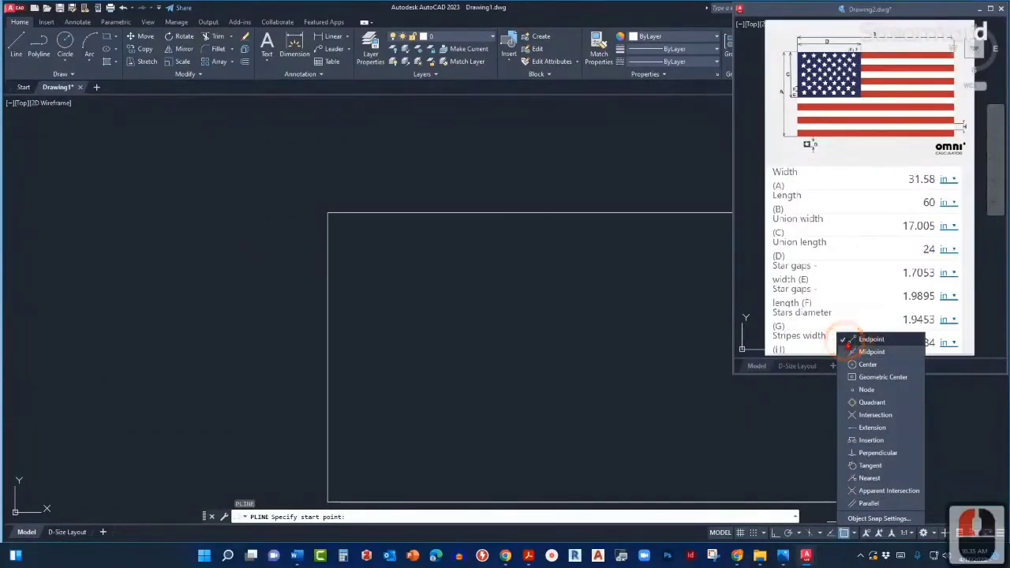
{"action": "left_click", "coordinate": [347, 240]}
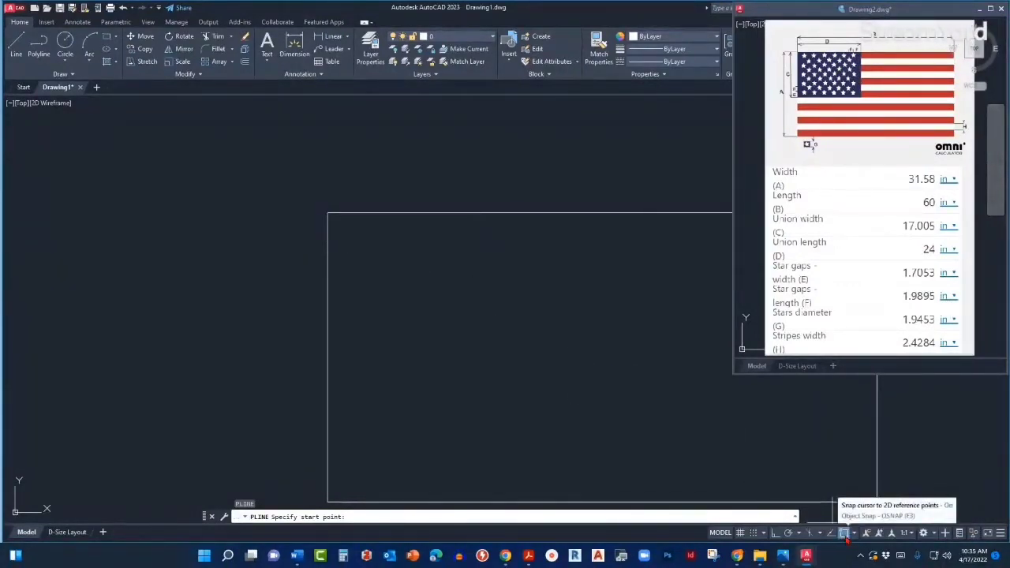
{"action": "left_click", "coordinate": [328, 213]}
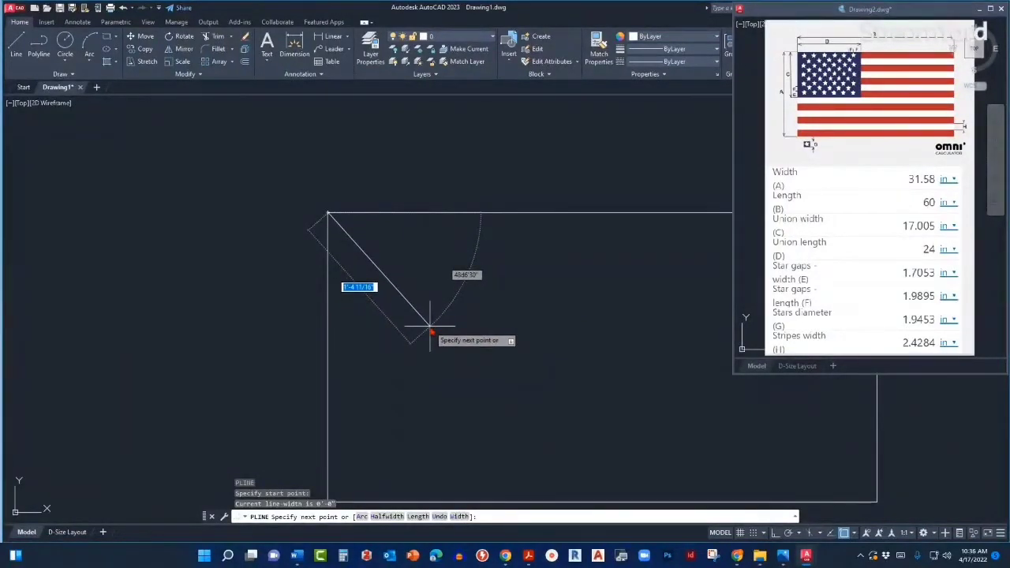
{"action": "key", "text": "Escape"}
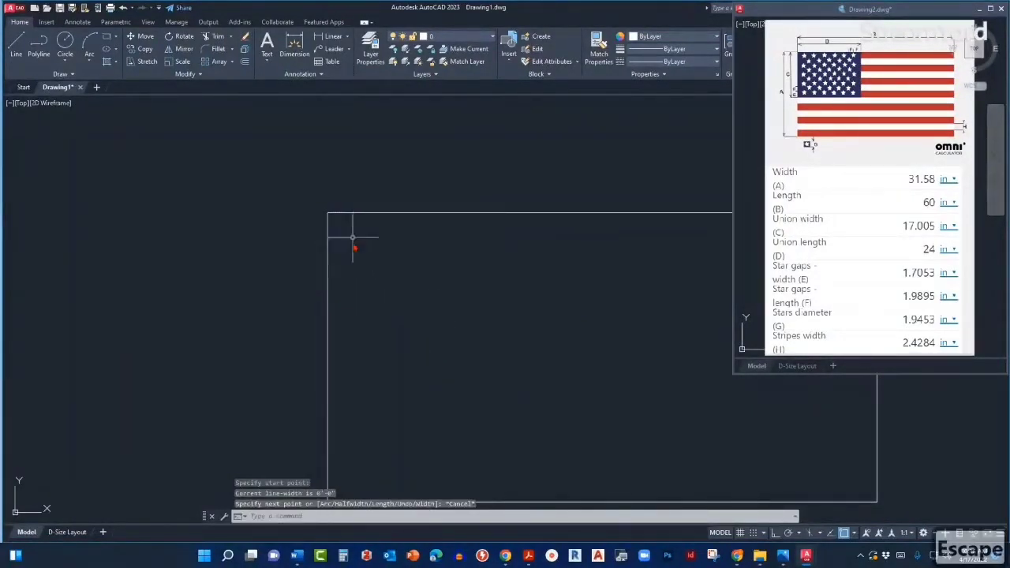
Step: Enable the Extension object snap in addition to Endpoint
{"action": "left_click", "coordinate": [855, 535]}
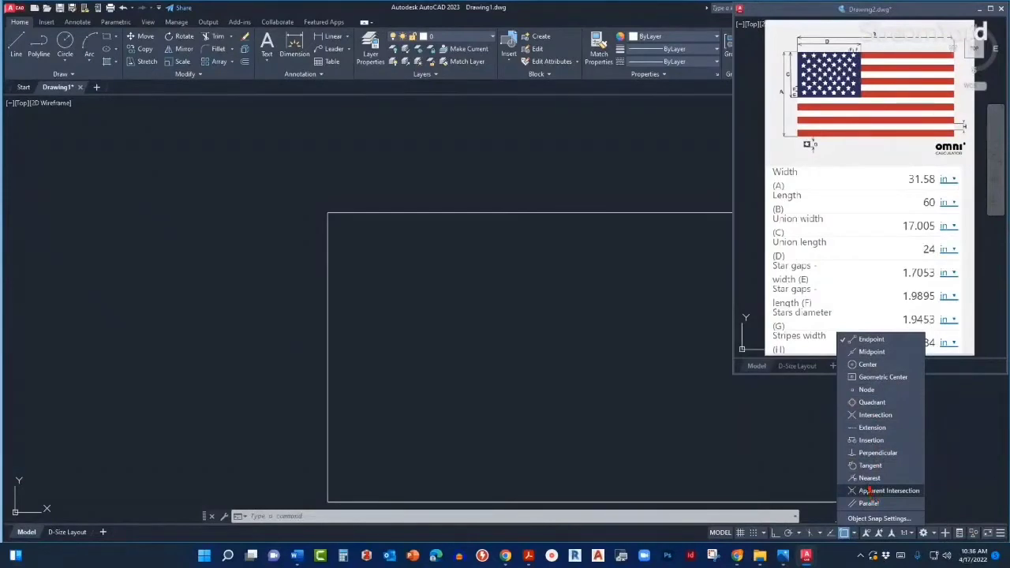
{"action": "left_click", "coordinate": [872, 429]}
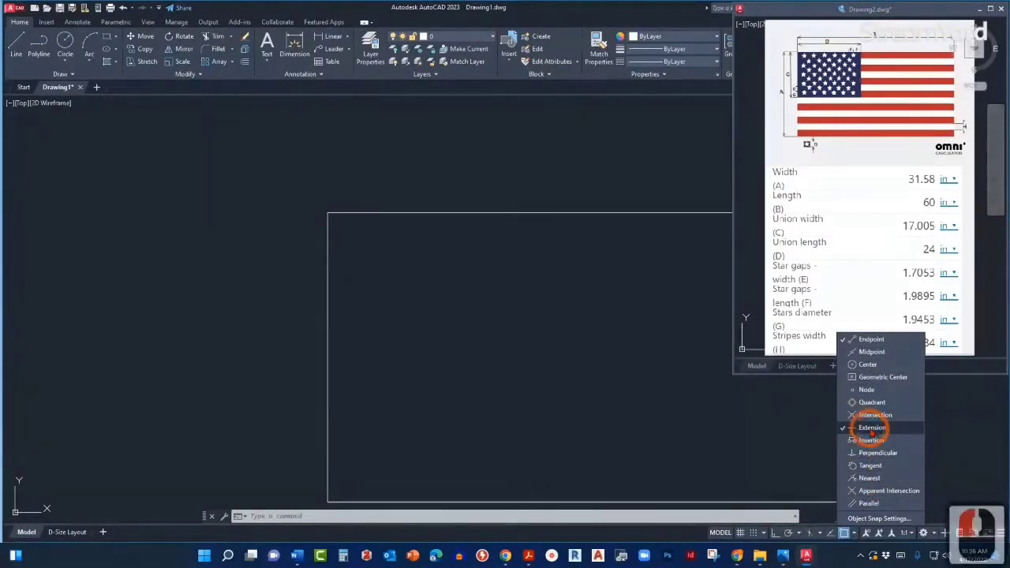
{"action": "left_click", "coordinate": [692, 433]}
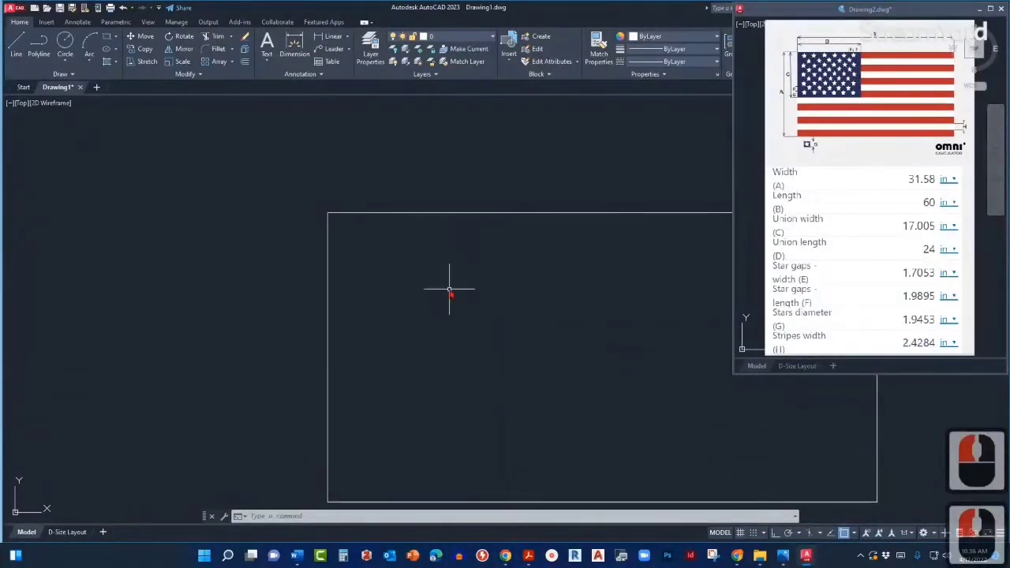
Step: Start a polyline on the outer rectangle's left edge, 17.005 below its upper-left corner, using the extension snap
{"action": "type", "text": "PL"}
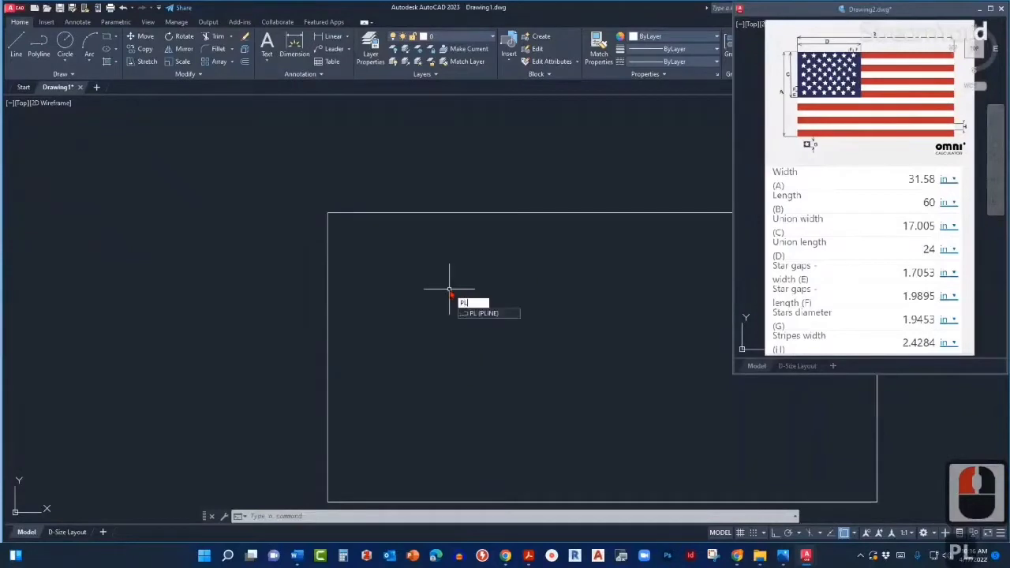
{"action": "key", "text": "Return"}
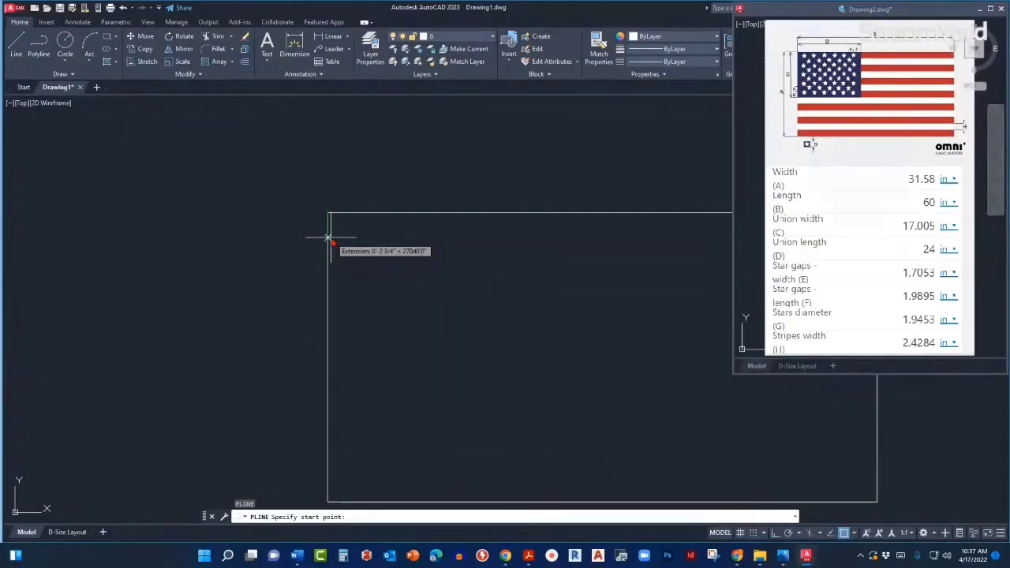
{"action": "type", "text": "17"}
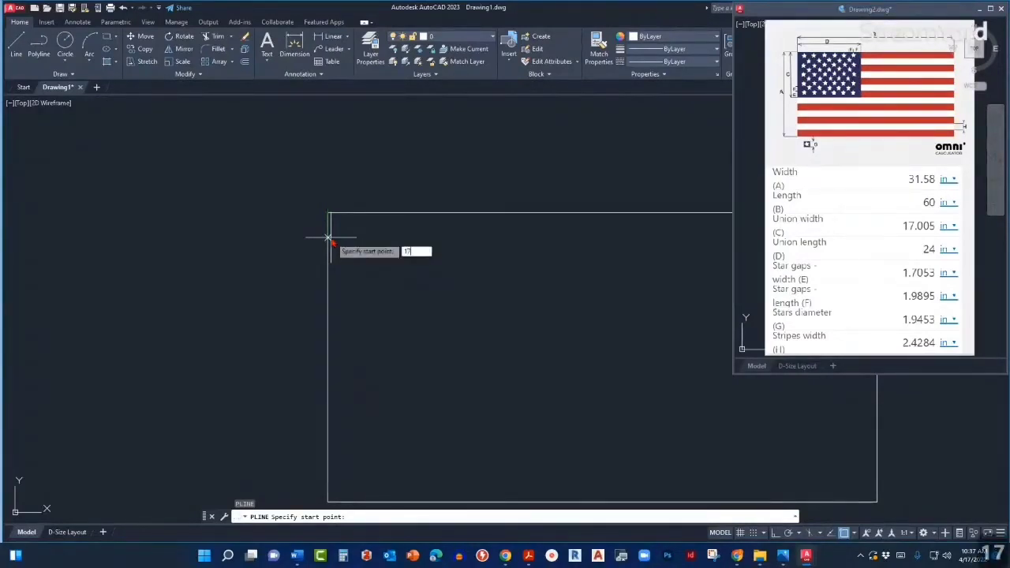
{"action": "type", "text": ".0"}
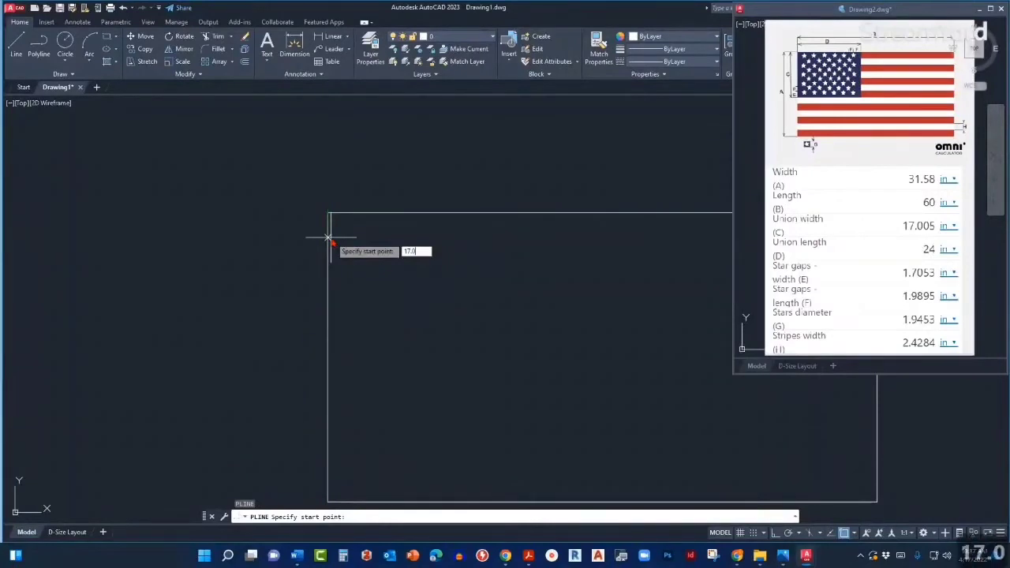
{"action": "type", "text": "05"}
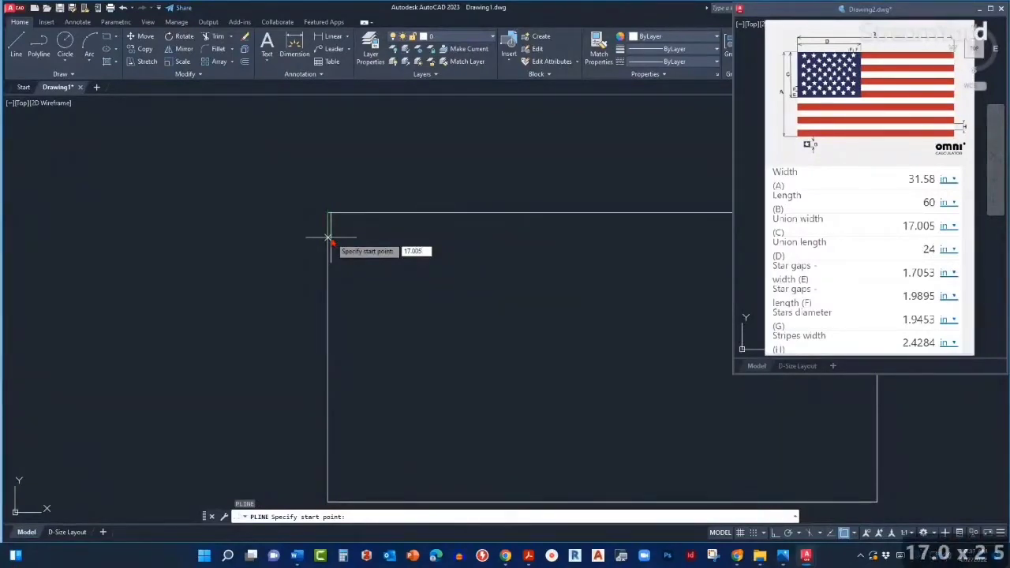
{"action": "key", "text": "Return"}
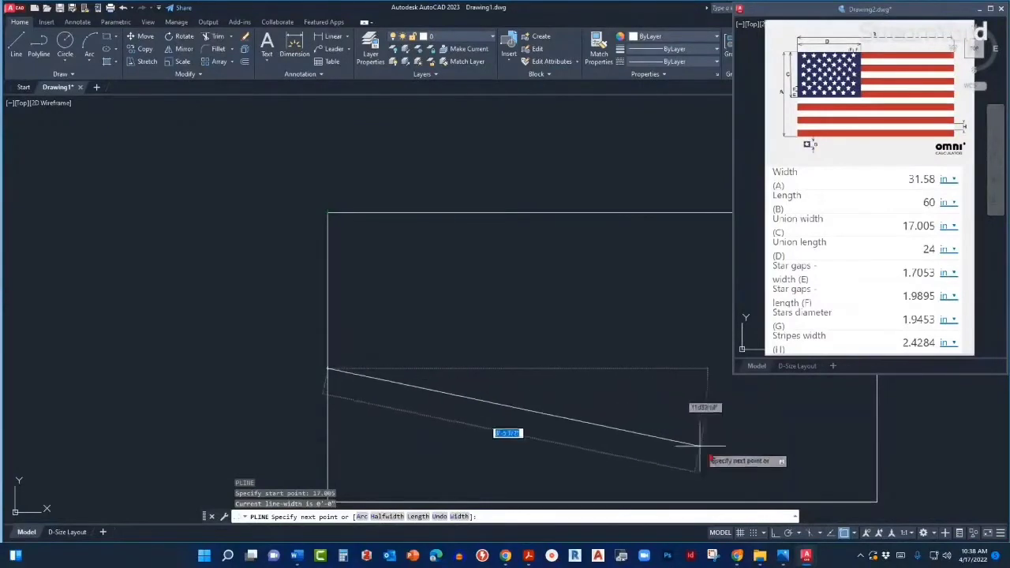
Step: Turn on Ortho mode and draw the union's horizontal bottom edge 24 long to the right
{"action": "left_click", "coordinate": [775, 534]}
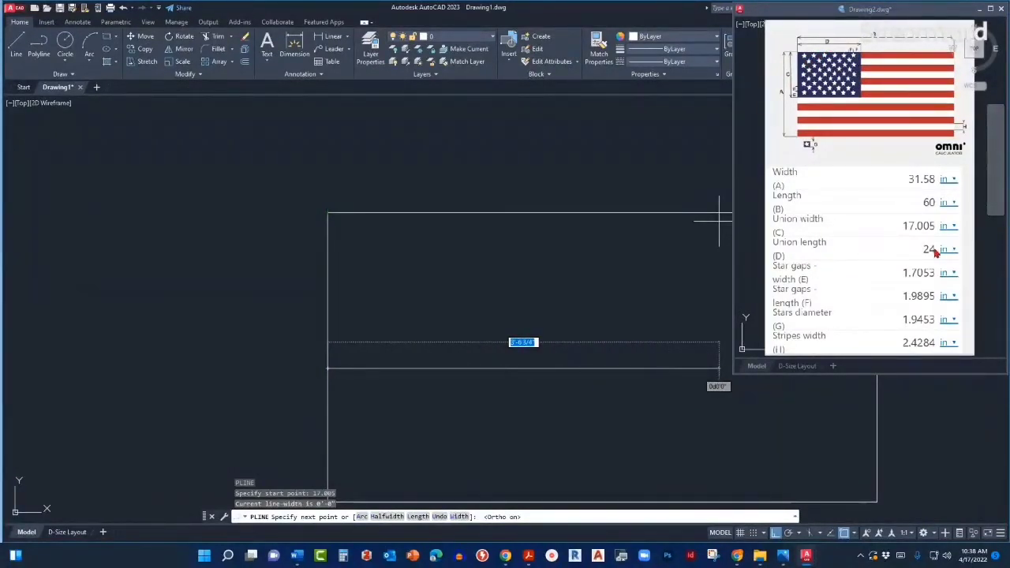
{"action": "type", "text": "24"}
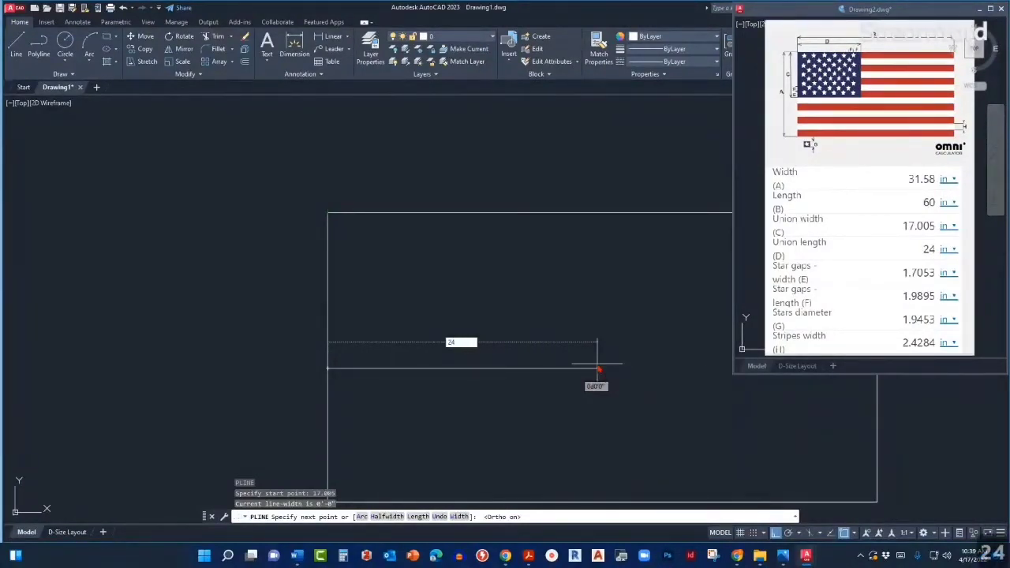
{"action": "key", "text": "Return"}
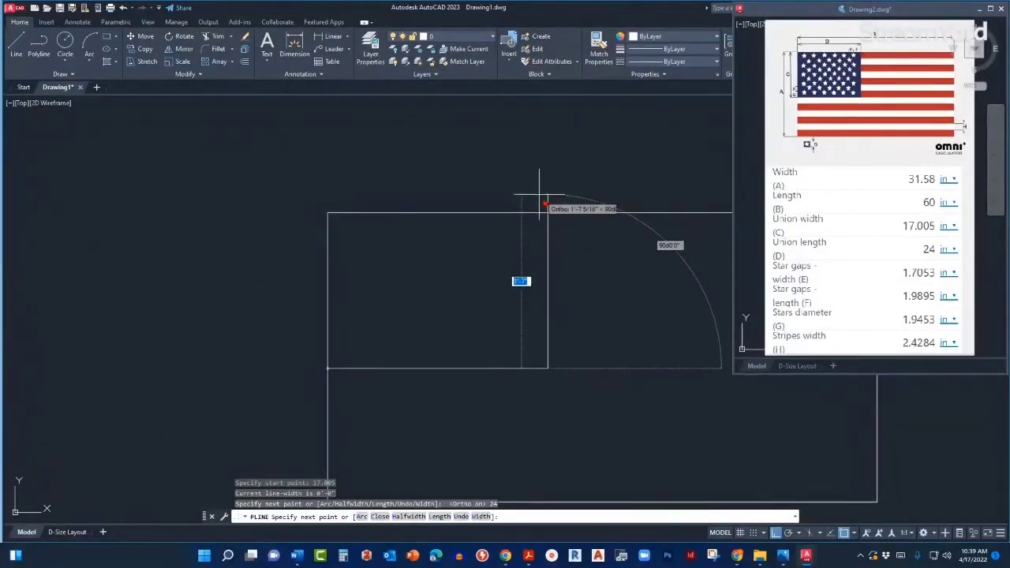
Step: Enable the Perpendicular object snap in addition to Endpoint and Extension while the polyline is still in progress
{"action": "scroll", "coordinate": [558, 221], "scroll_direction": "up", "scroll_amount": 2}
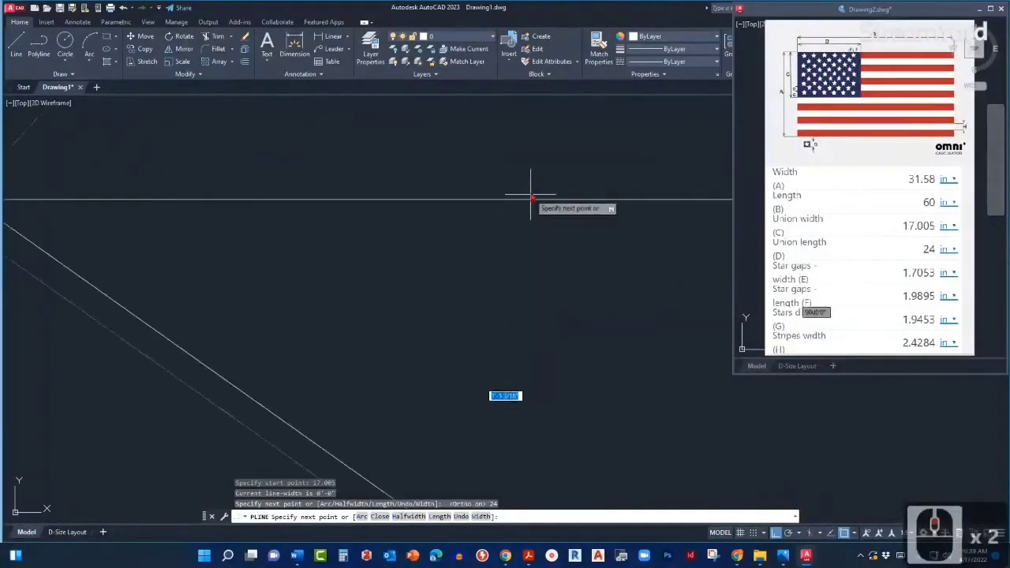
{"action": "scroll", "coordinate": [530, 197], "scroll_direction": "up", "scroll_amount": 2}
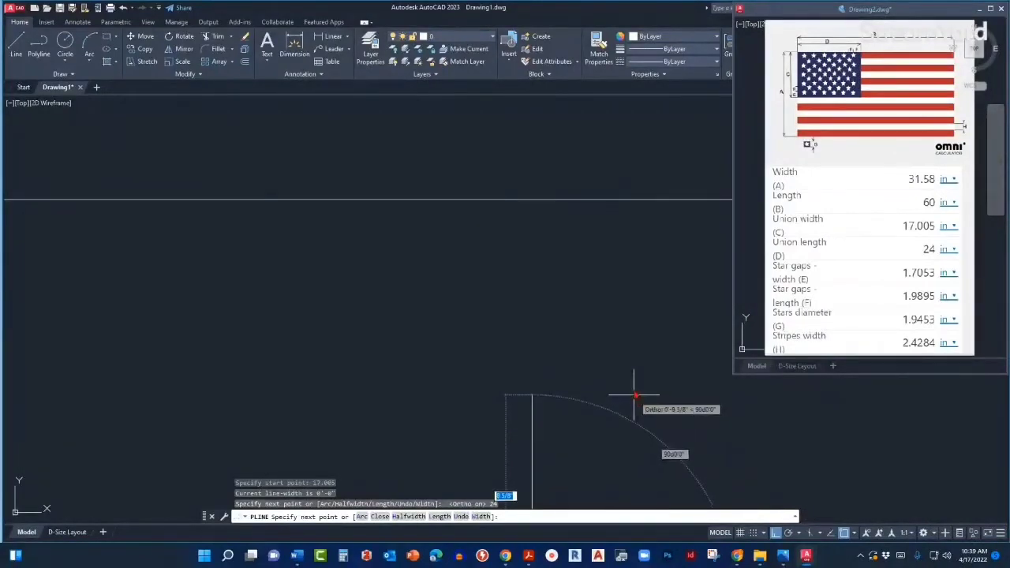
{"action": "scroll", "coordinate": [633, 394], "scroll_direction": "down", "scroll_amount": 2}
{"action": "middle_click_drag", "start_coordinate": [613, 334], "coordinate": [579, 298]}
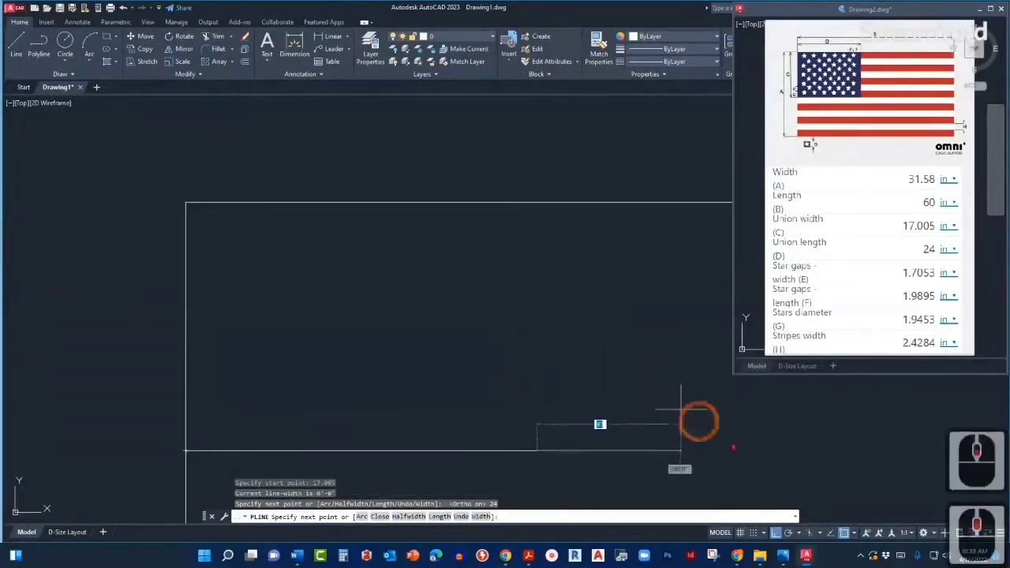
{"action": "left_click", "coordinate": [855, 534]}
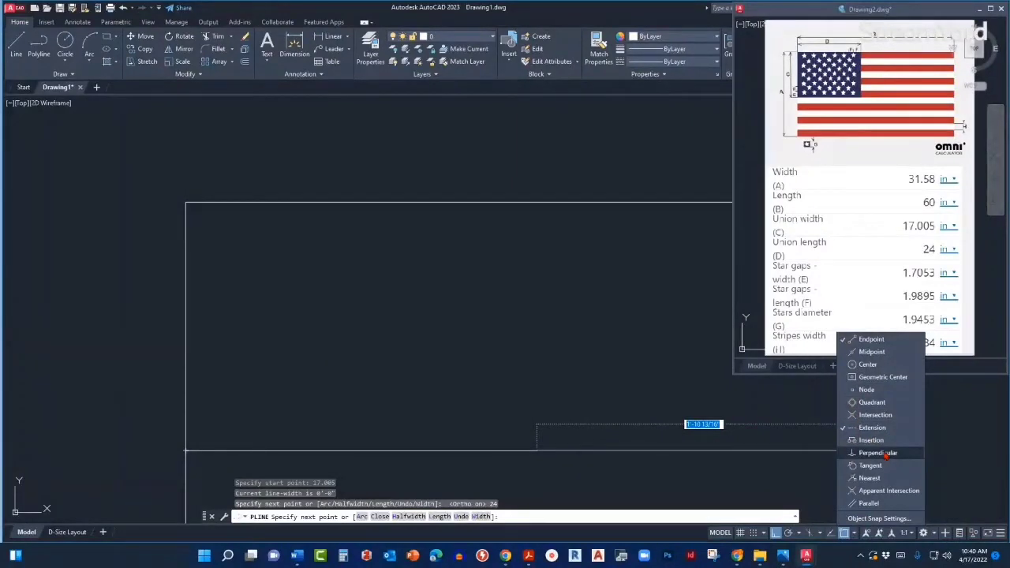
{"action": "left_click", "coordinate": [852, 454]}
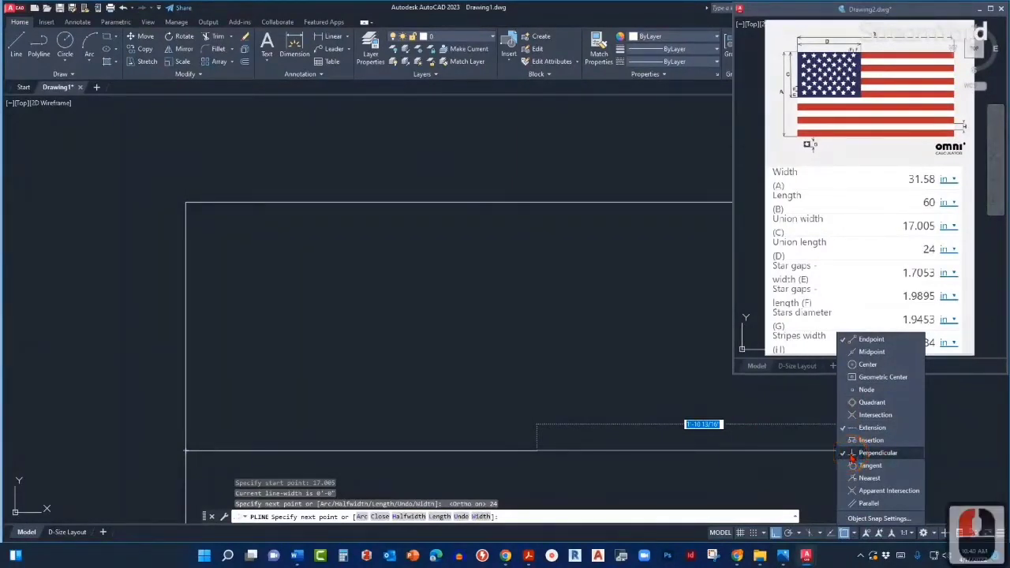
{"action": "left_click", "coordinate": [574, 272]}
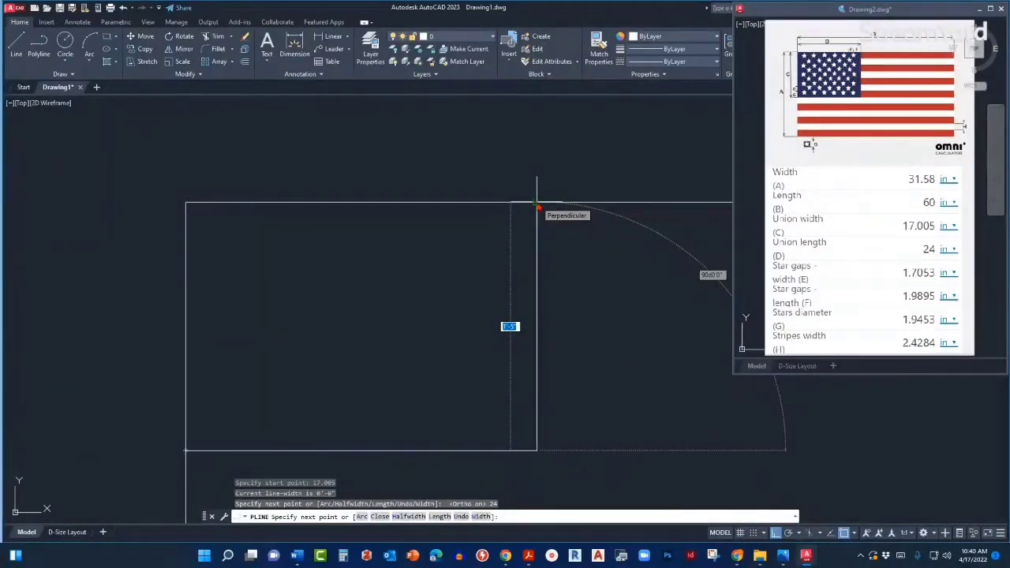
Step: Complete the union outline with a vertical segment snapped perpendicular to the rectangle's top edge, and end the polyline
{"action": "left_click", "coordinate": [536, 207]}
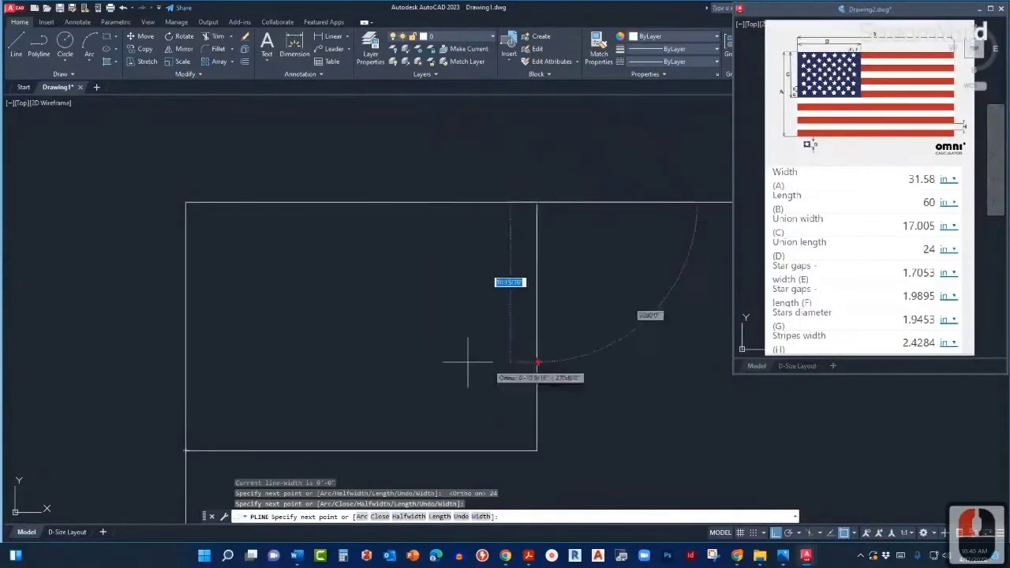
{"action": "scroll", "coordinate": [536, 197], "scroll_direction": "up", "scroll_amount": 3}
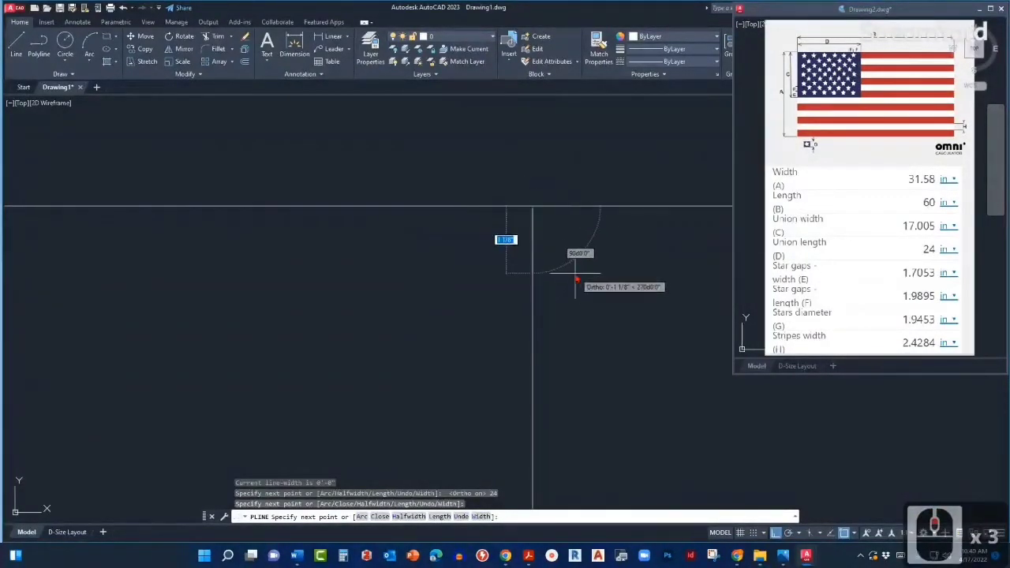
{"action": "scroll", "coordinate": [575, 281], "scroll_direction": "up", "scroll_amount": 2}
{"action": "scroll", "coordinate": [576, 286], "scroll_direction": "down", "scroll_amount": 4}
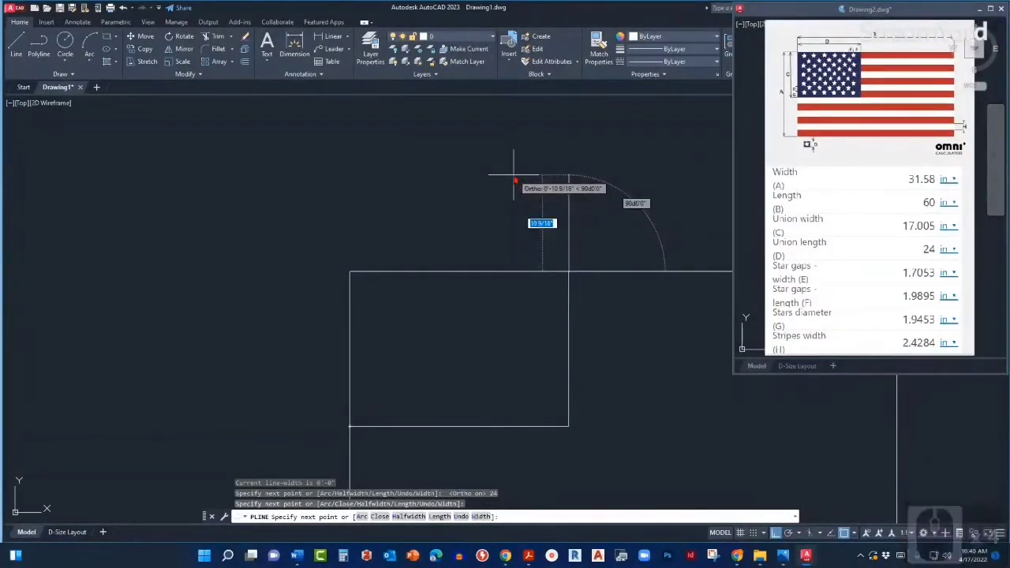
{"action": "key", "text": "Escape"}
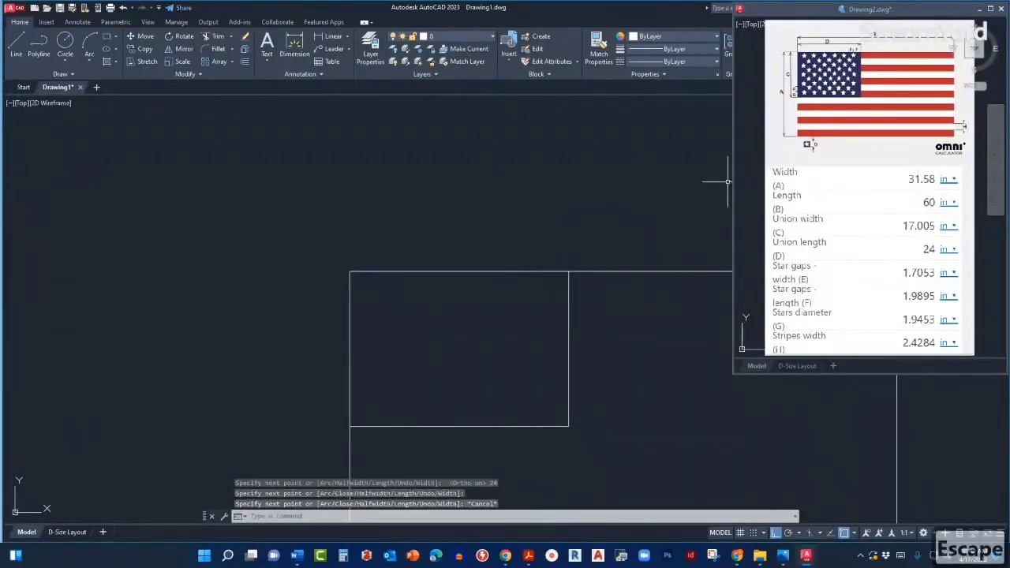
Step: Compare the drawn flag and union outlines with the stripe layout in the Drawing2 reference image
{"action": "left_click", "coordinate": [829, 181]}
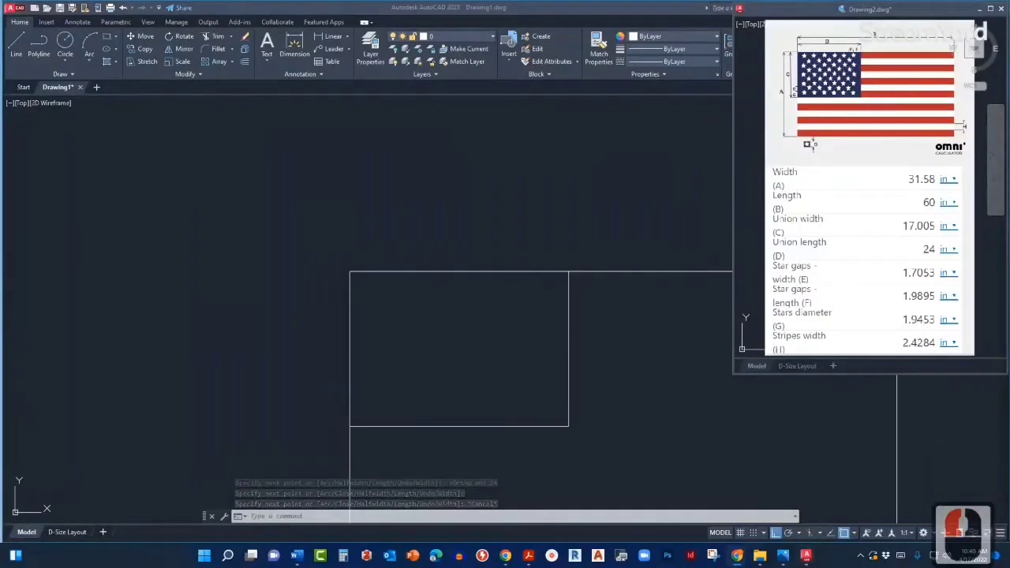
{"action": "left_click", "coordinate": [496, 207]}
{"action": "scroll", "coordinate": [495, 210], "scroll_direction": "down", "scroll_amount": 2}
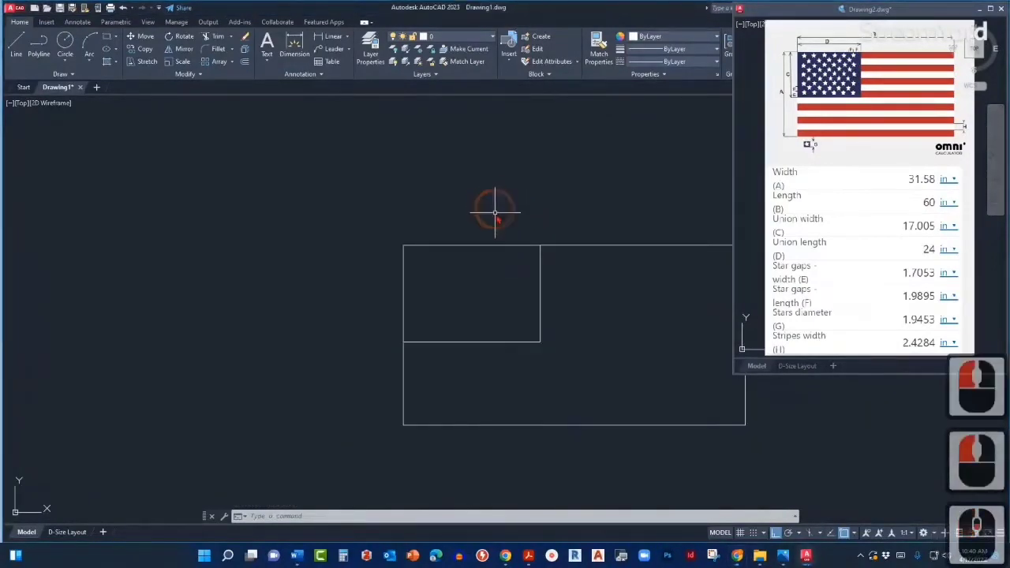
{"action": "middle_click_drag", "start_coordinate": [605, 297], "coordinate": [512, 272]}
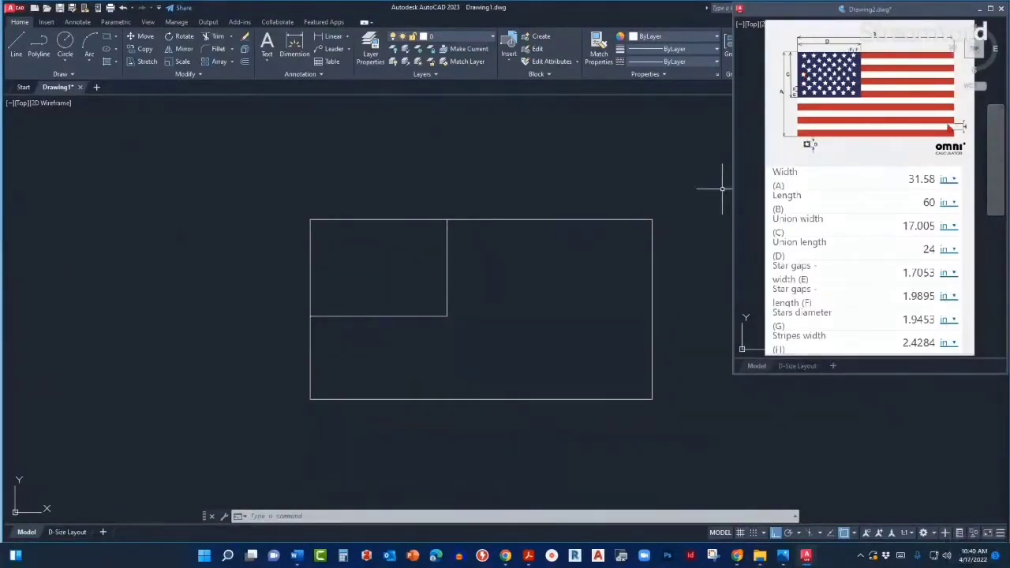
{"action": "scroll", "coordinate": [483, 307], "scroll_direction": "up", "scroll_amount": 2}
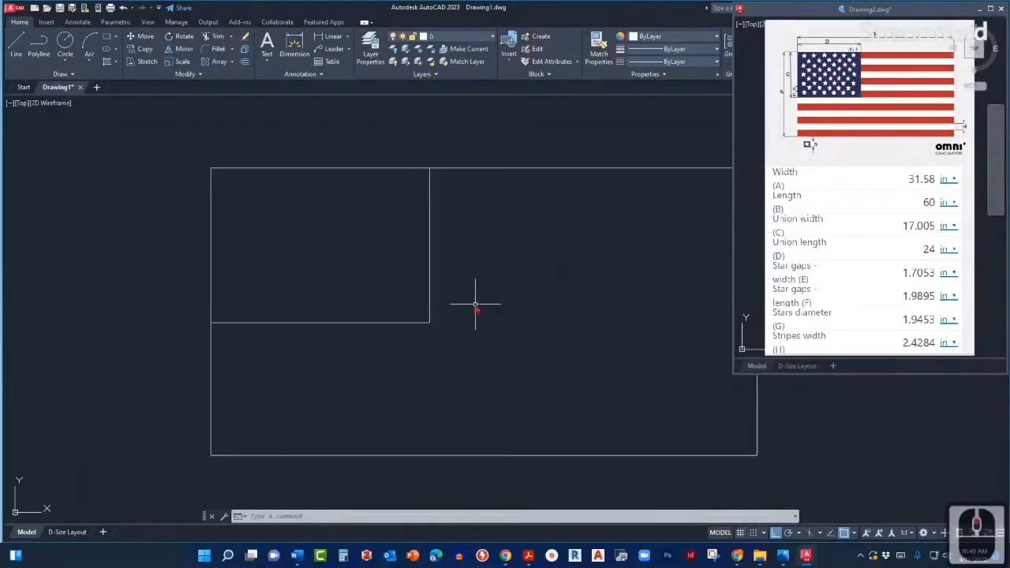
{"action": "middle_click_drag", "start_coordinate": [474, 300], "coordinate": [429, 336]}
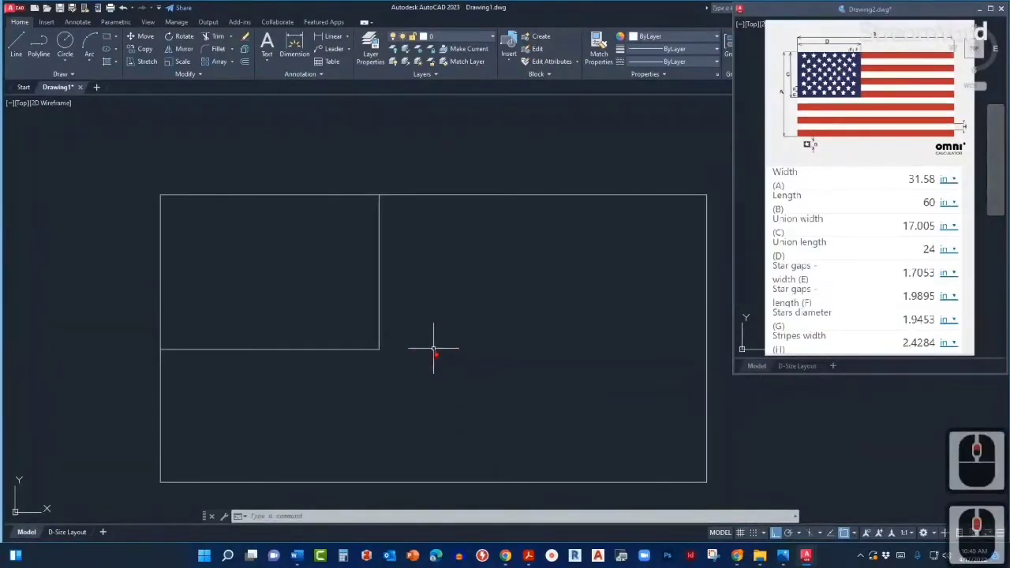
{"action": "middle_click_drag", "start_coordinate": [434, 343], "coordinate": [433, 302]}
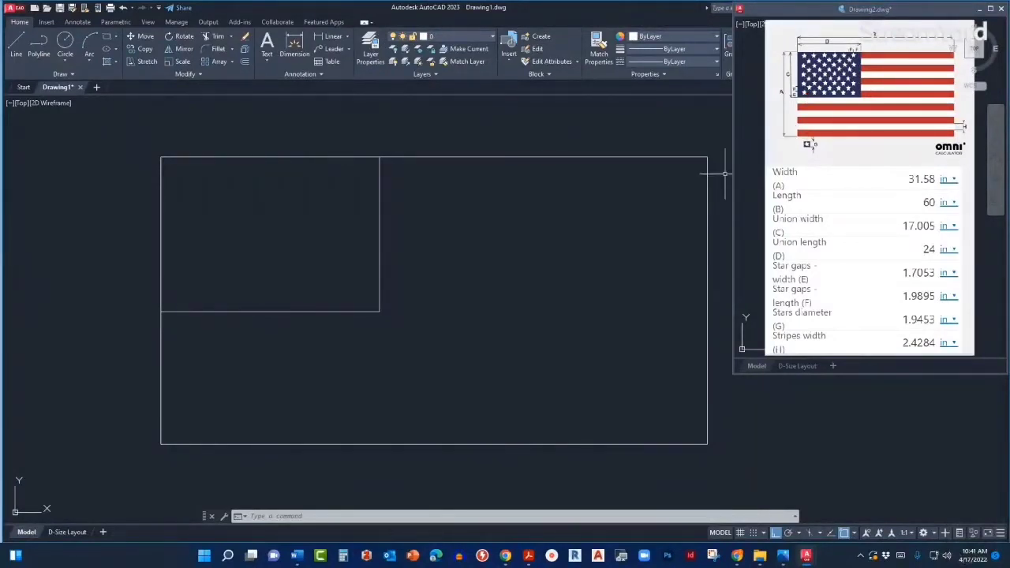
{"action": "left_click", "coordinate": [749, 174]}
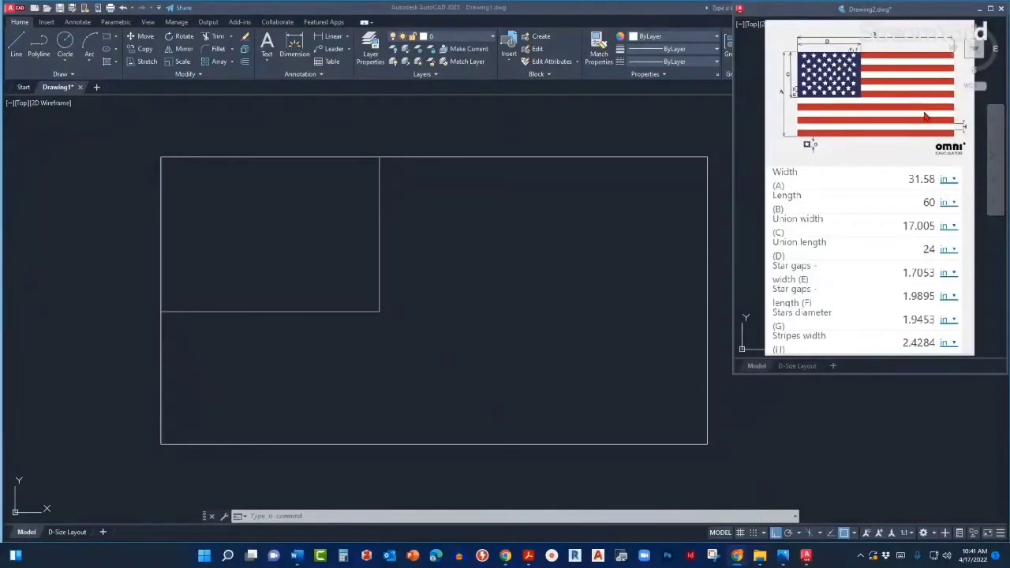
{"action": "left_click", "coordinate": [622, 211]}
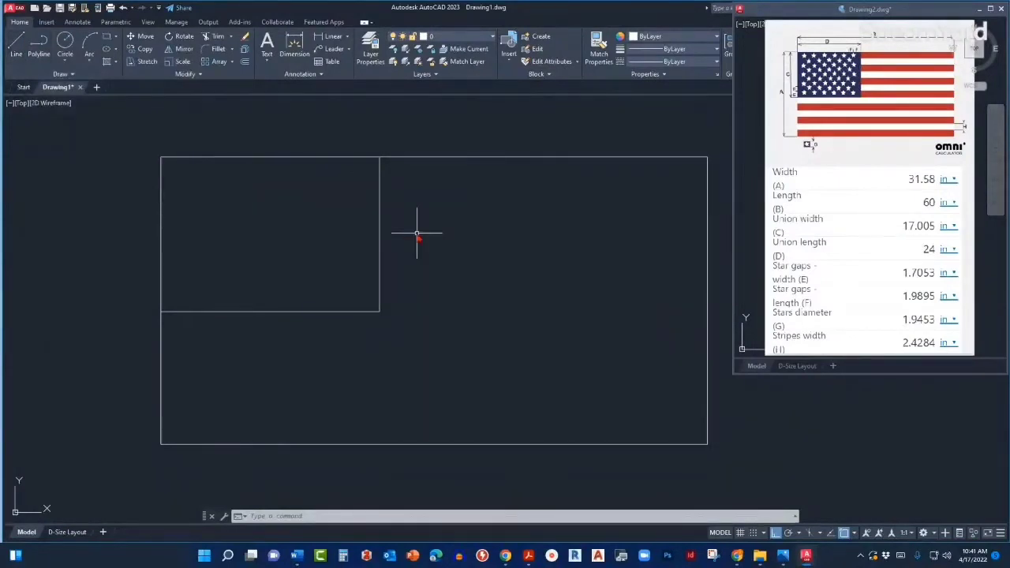
{"action": "middle_click_drag", "start_coordinate": [391, 251], "coordinate": [447, 250]}
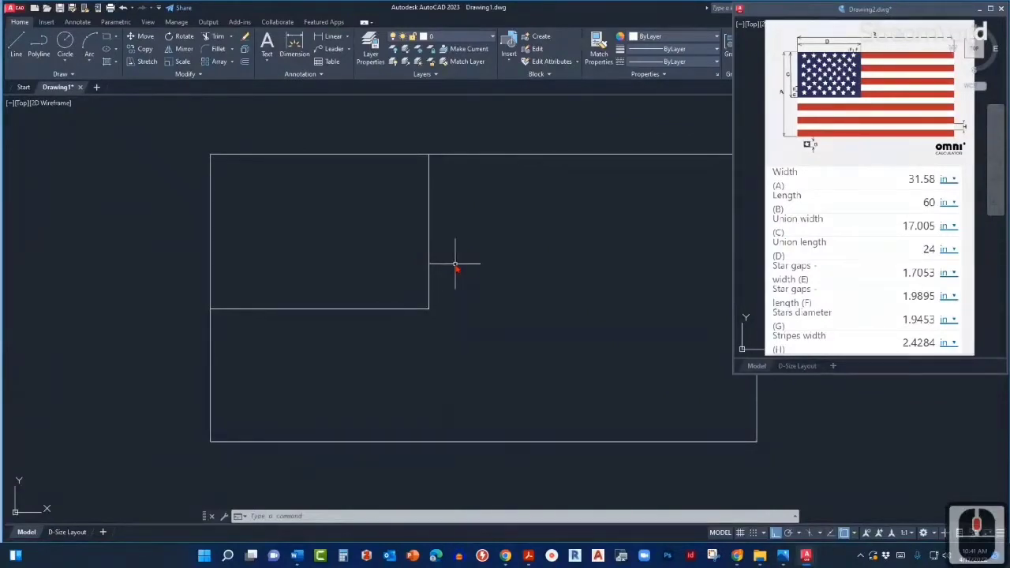
{"action": "middle_click_drag", "start_coordinate": [535, 281], "coordinate": [490, 286]}
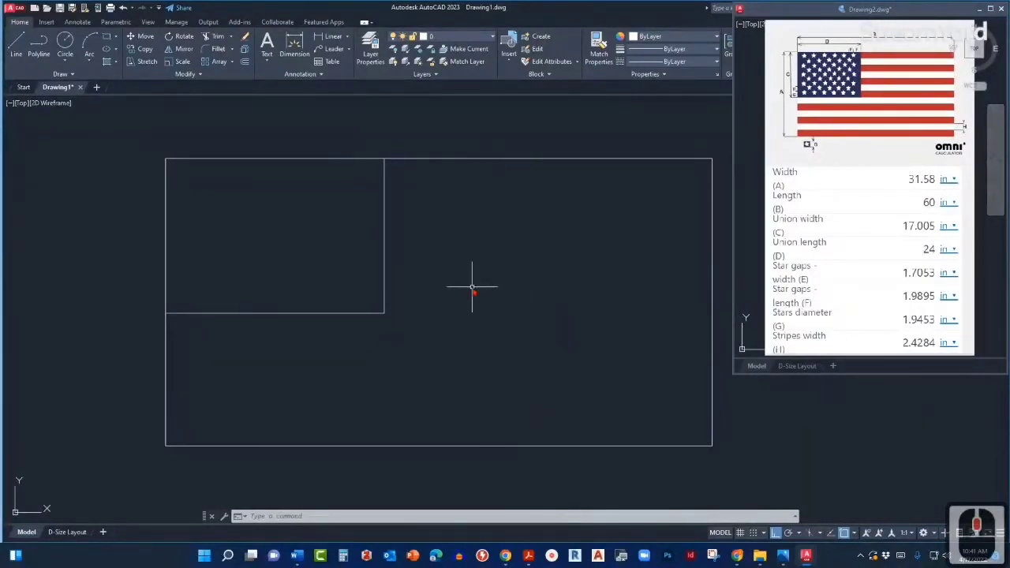
{"action": "type", "text": "L"}
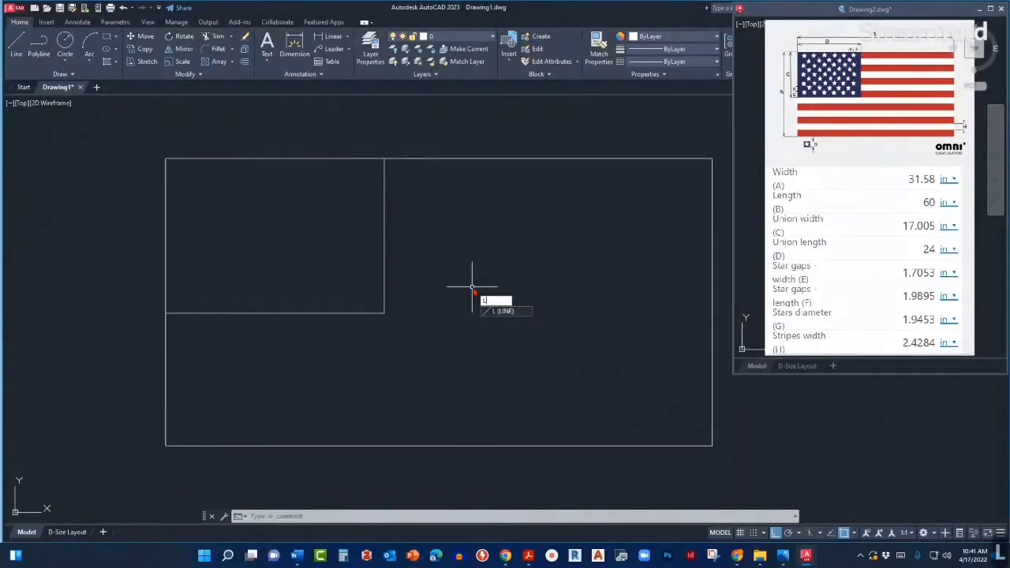
{"action": "key", "text": "Return"}
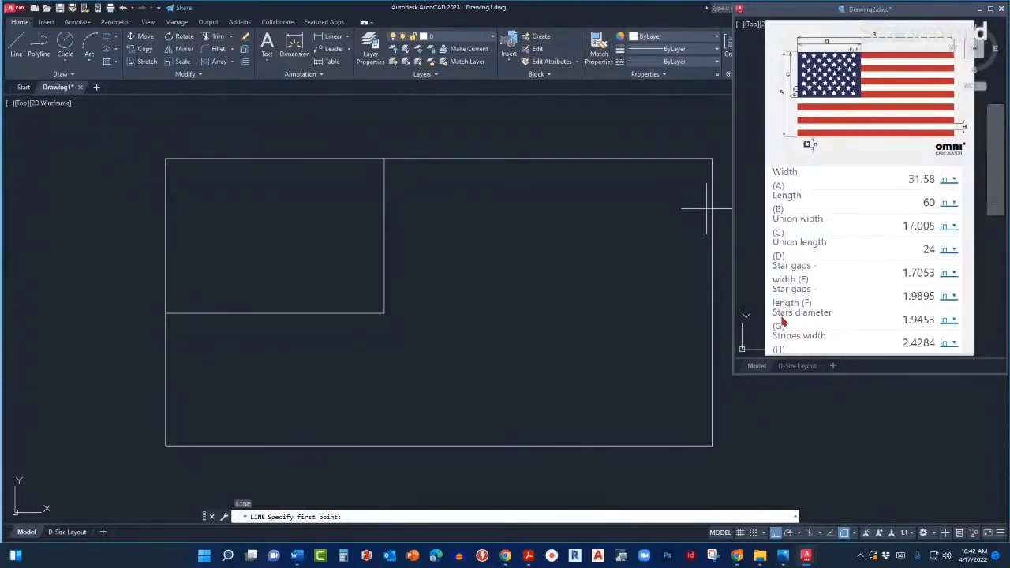
{"action": "left_click", "coordinate": [861, 242]}
{"action": "scroll", "coordinate": [861, 241], "scroll_direction": "down", "scroll_amount": 2}
{"action": "scroll", "coordinate": [868, 314], "scroll_direction": "up", "scroll_amount": 2}
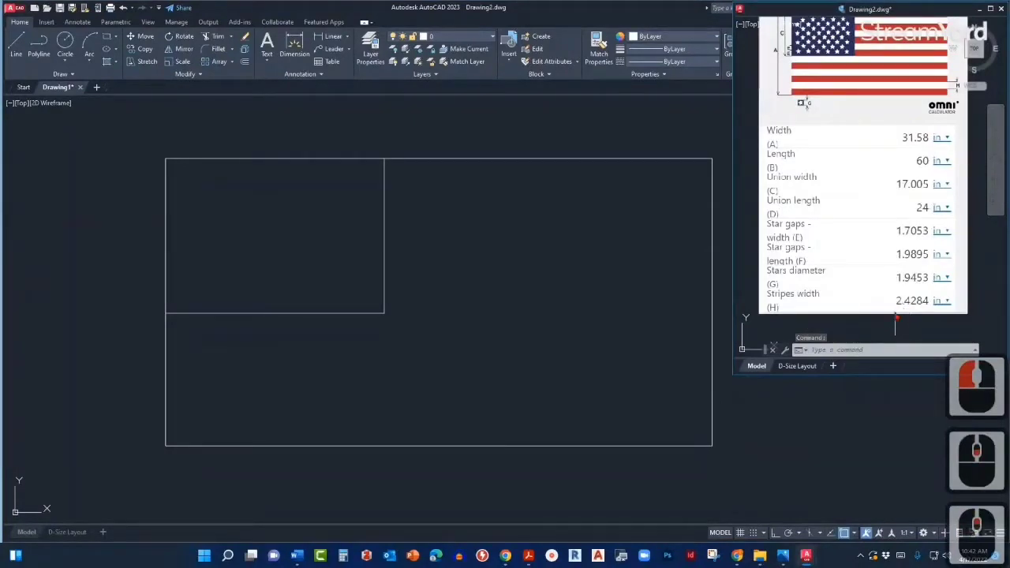
{"action": "scroll", "coordinate": [892, 316], "scroll_direction": "up", "scroll_amount": 2}
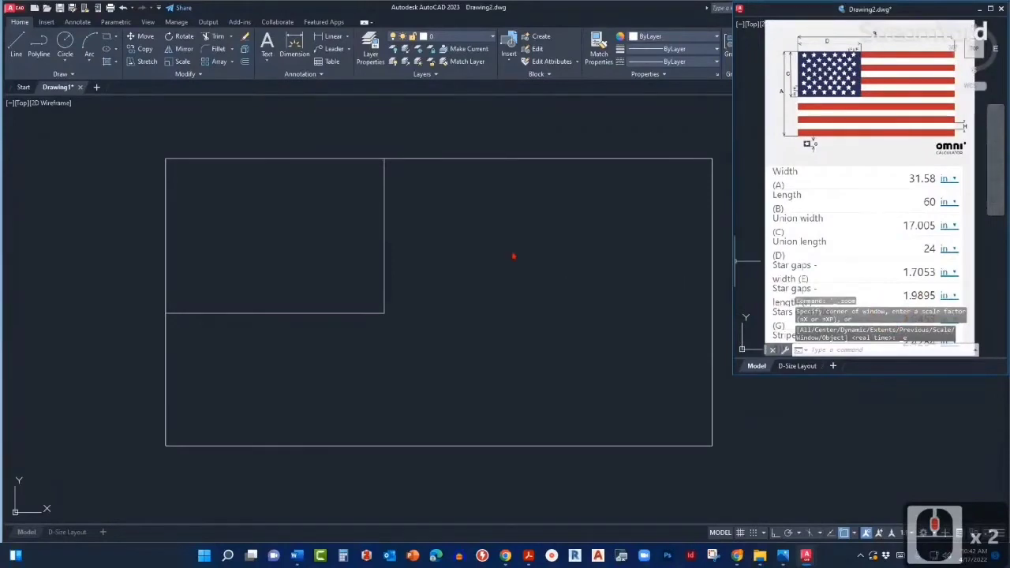
{"action": "left_click", "coordinate": [497, 266]}
{"action": "left_click", "coordinate": [525, 273]}
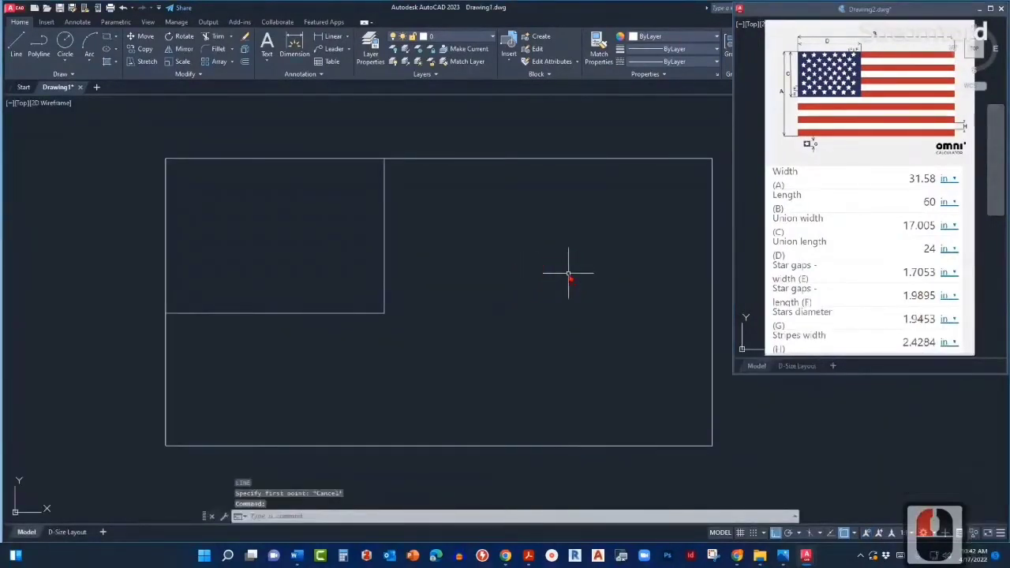
{"action": "left_click", "coordinate": [806, 267]}
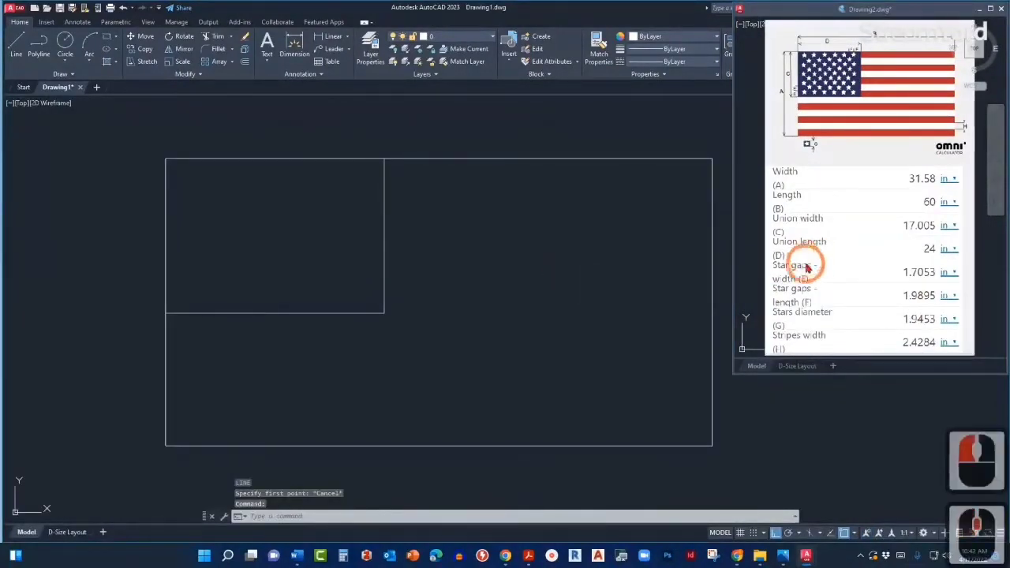
Step: Examine the stripes width (H) row in the Drawing2 reference table and return to Drawing1
{"action": "middle_click", "coordinate": [805, 243]}
{"action": "scroll", "coordinate": [807, 246], "scroll_direction": "down", "scroll_amount": 1}
{"action": "double_click", "coordinate": [782, 229]}
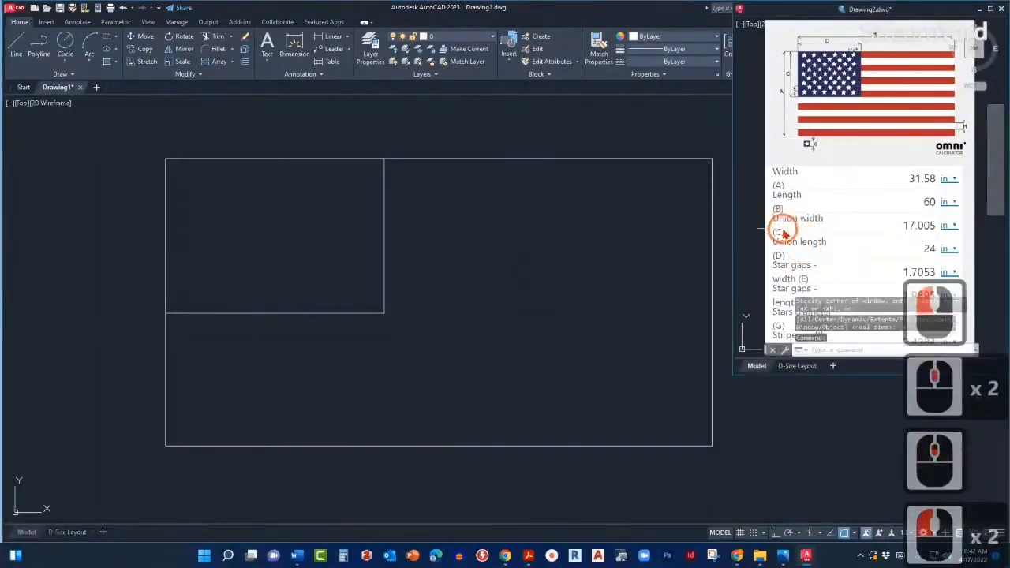
{"action": "middle_click_drag", "start_coordinate": [791, 246], "coordinate": [790, 229]}
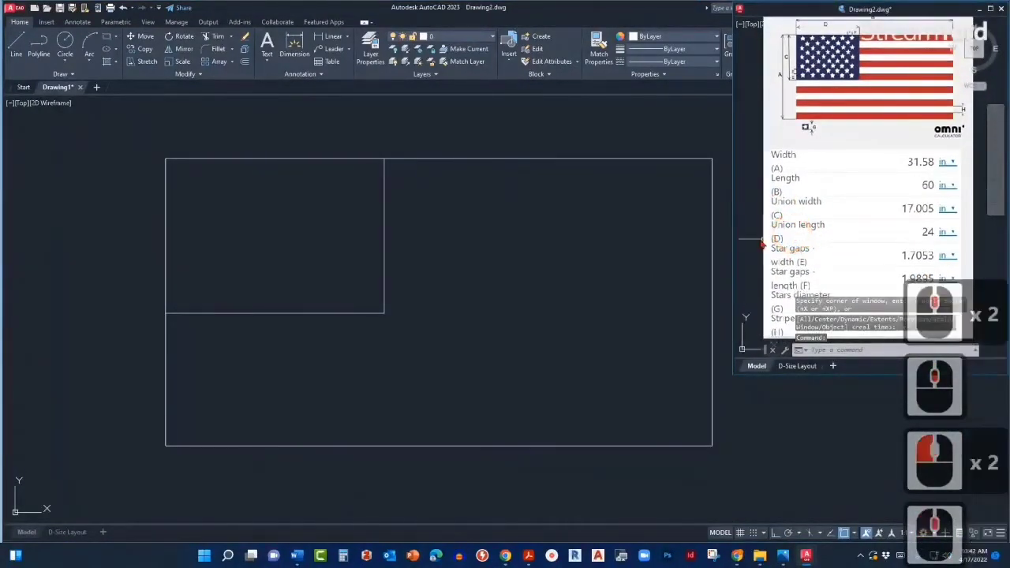
{"action": "left_click", "coordinate": [673, 268]}
{"action": "left_click", "coordinate": [645, 298]}
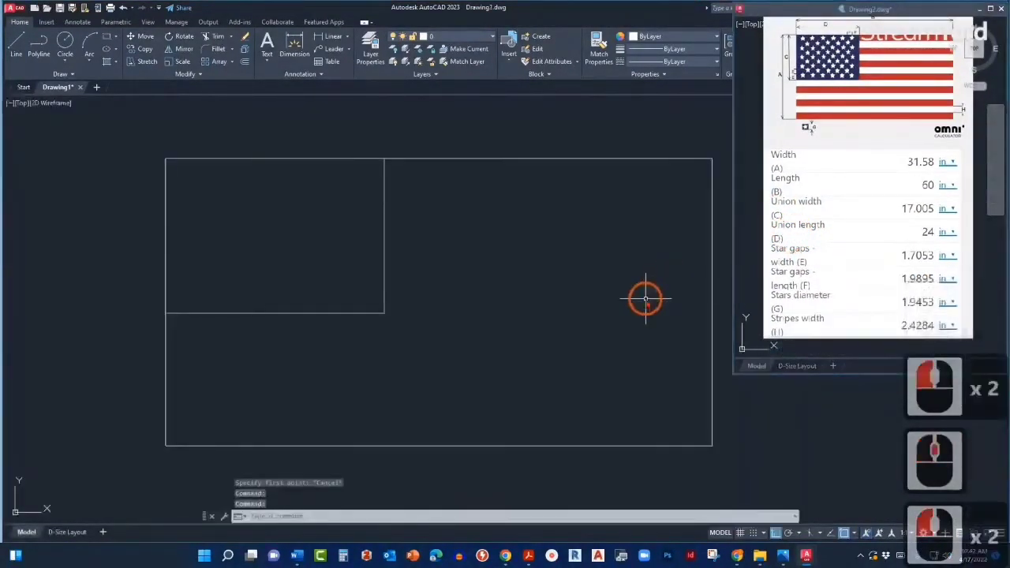
{"action": "type", "text": "l"}
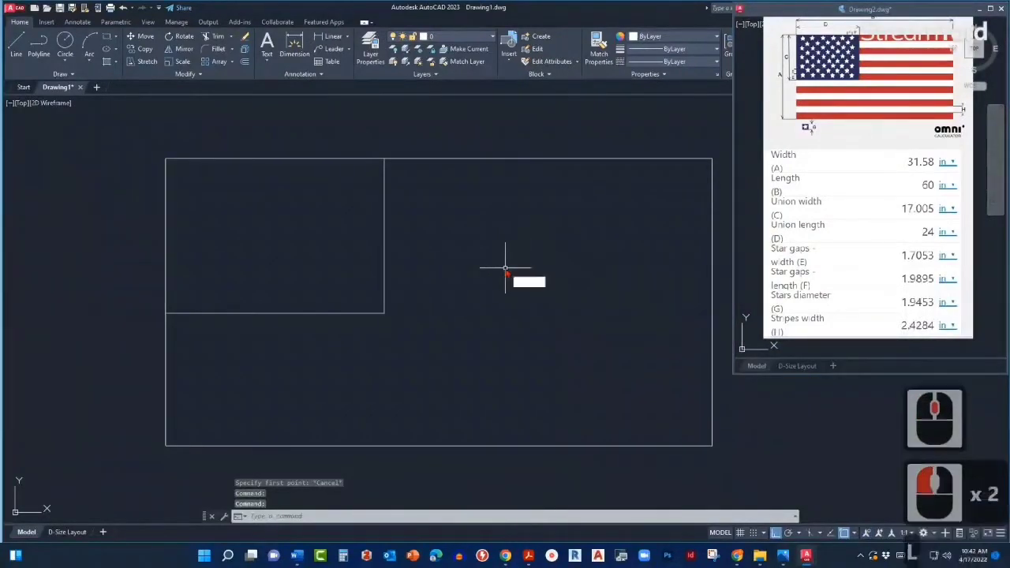
{"action": "key", "text": "Return"}
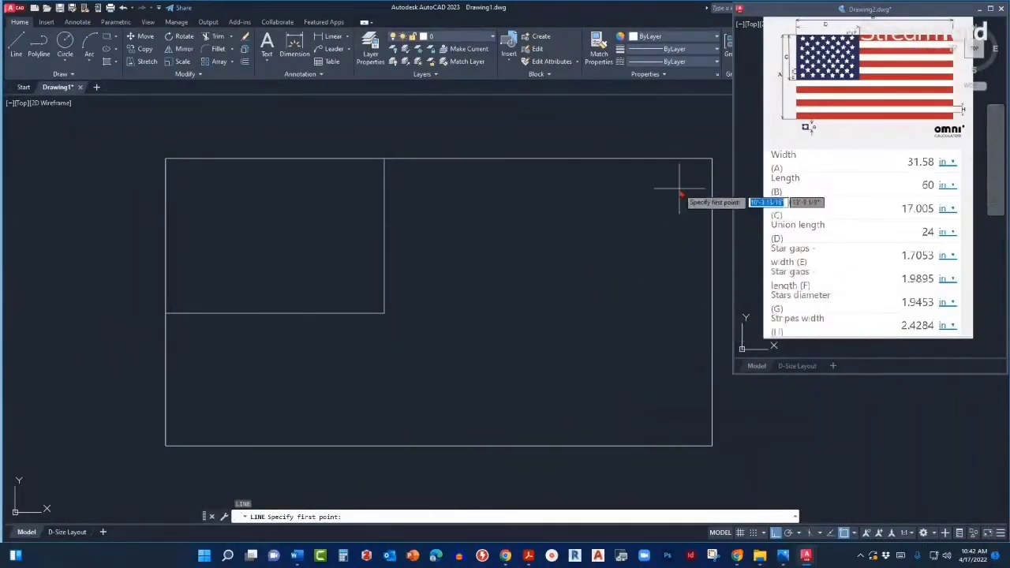
{"action": "key", "text": "Escape"}
Step: Draw a horizontal line from 2.4284 below the flag's top-right corner, along its right edge, to the union's right edge
{"action": "left_click", "coordinate": [797, 280]}
{"action": "scroll", "coordinate": [804, 277], "scroll_direction": "down", "scroll_amount": 2}
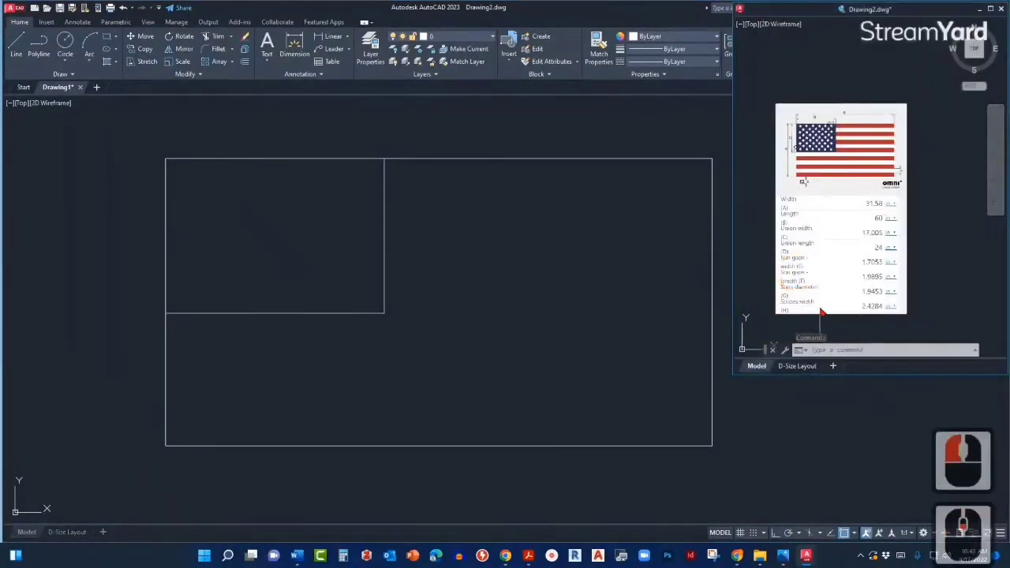
{"action": "scroll", "coordinate": [821, 307], "scroll_direction": "up", "scroll_amount": 2}
{"action": "middle_click_drag", "start_coordinate": [819, 289], "coordinate": [821, 300]}
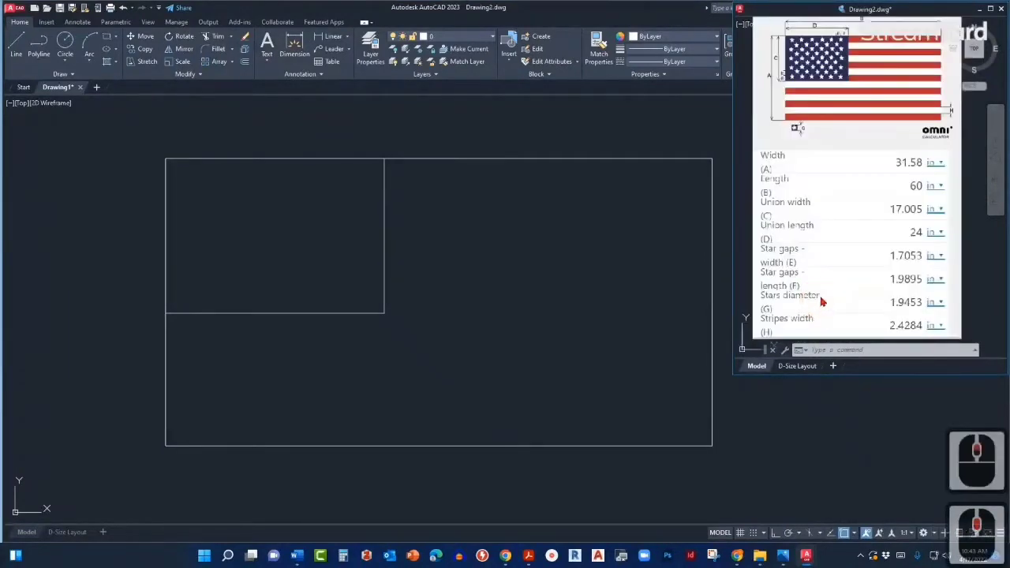
{"action": "left_click", "coordinate": [631, 270]}
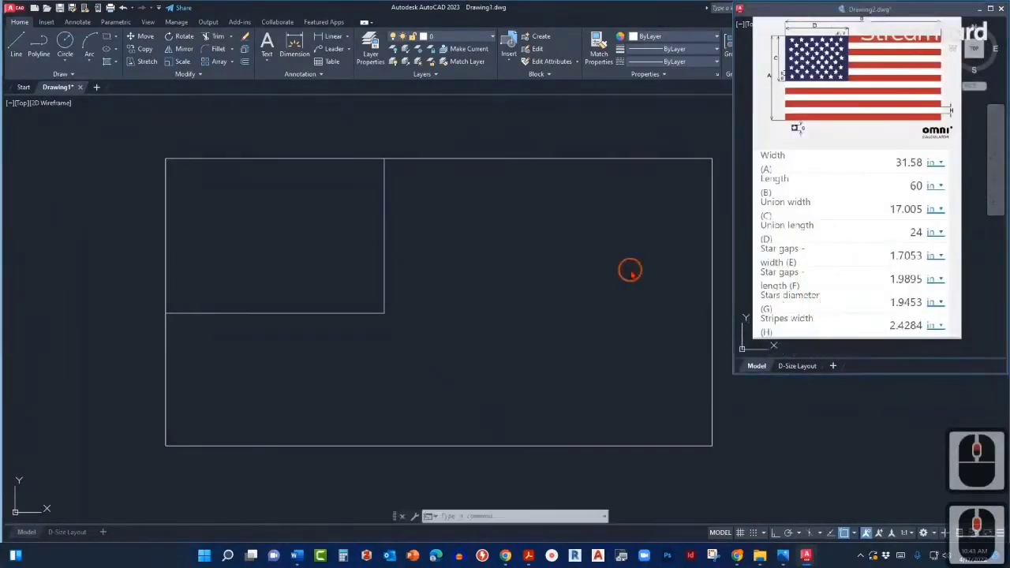
{"action": "type", "text": "l"}
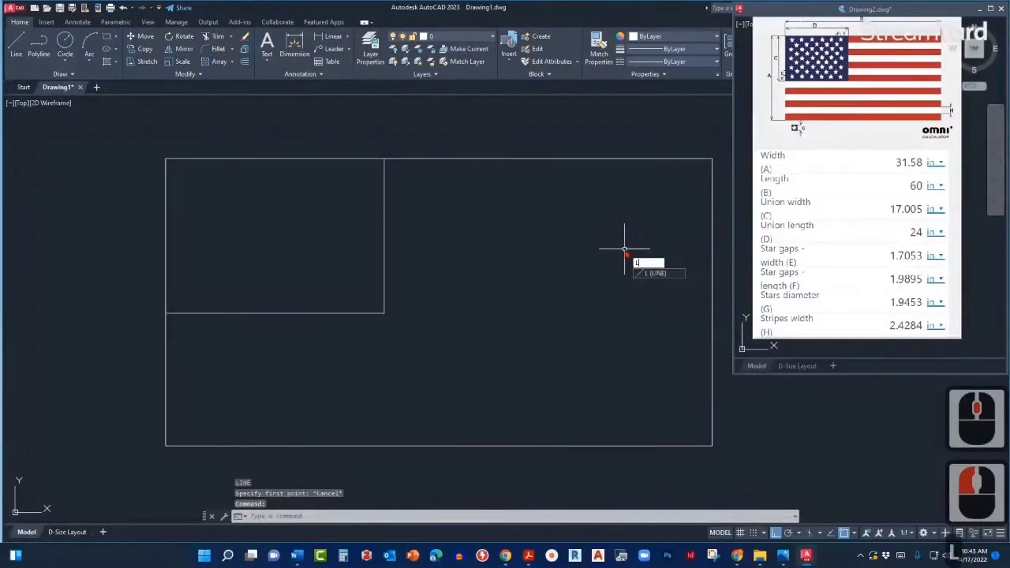
{"action": "key", "text": "Return"}
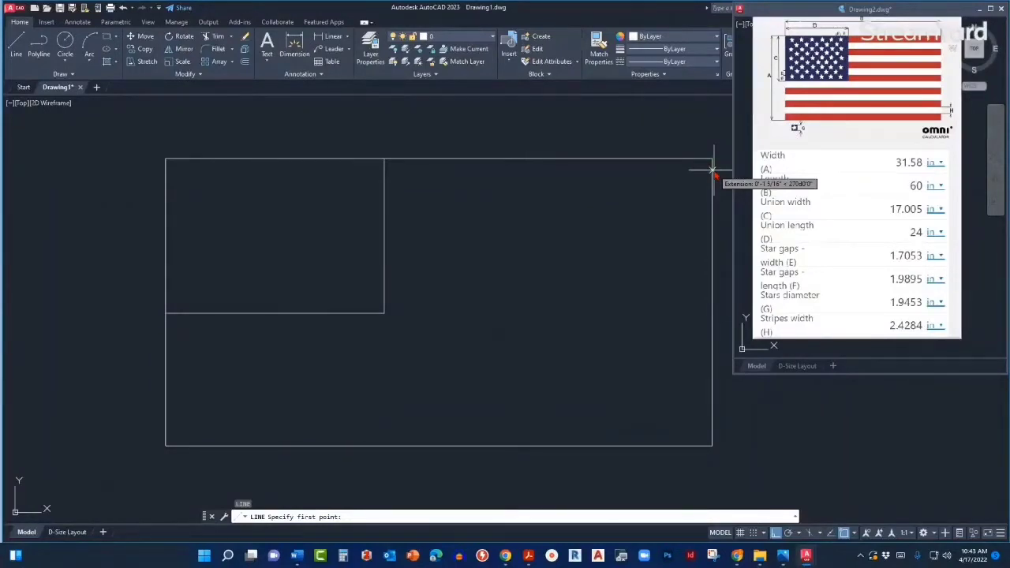
{"action": "type", "text": "3"}
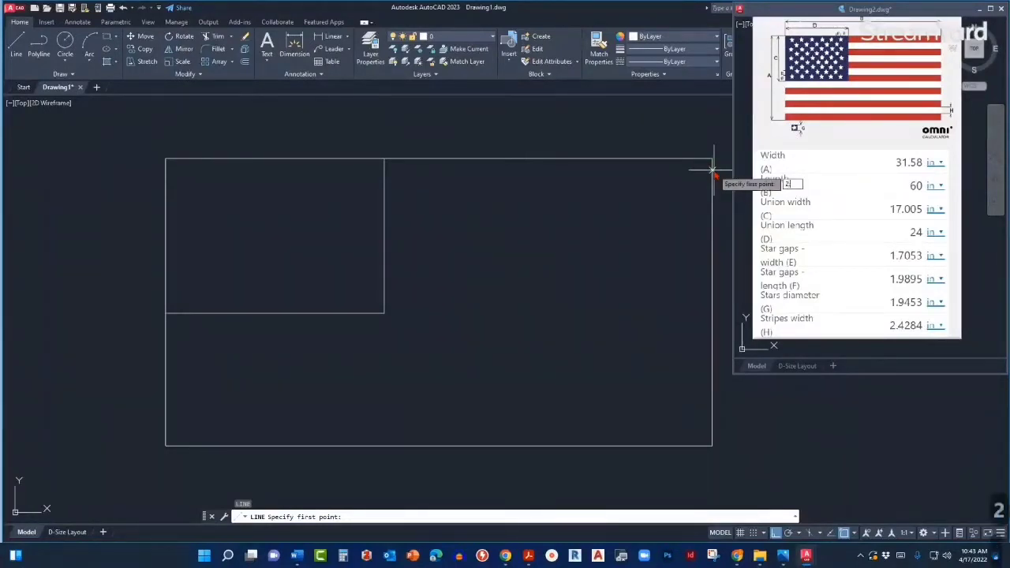
{"action": "type", "text": ".4284"}
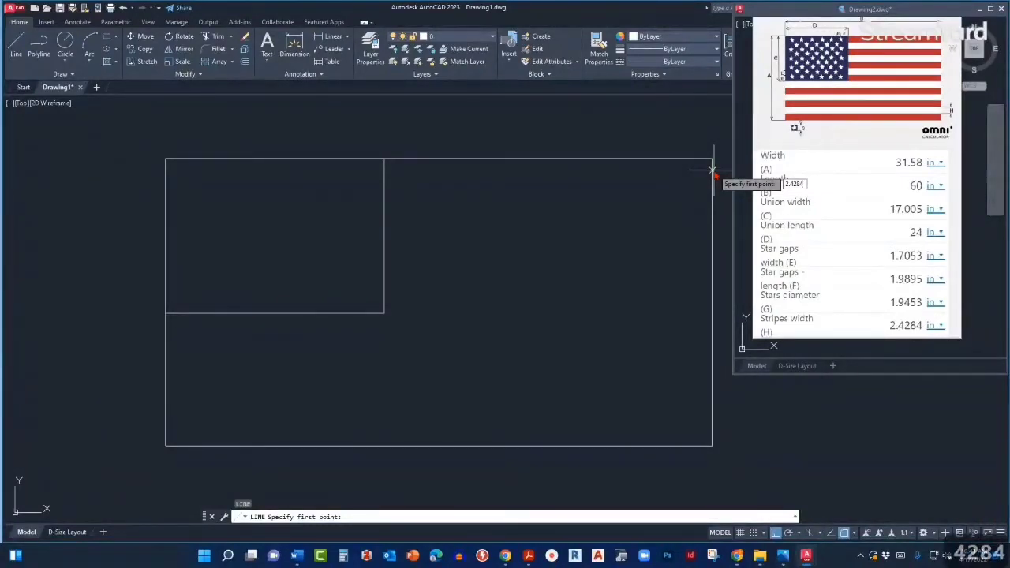
{"action": "key", "text": "Return"}
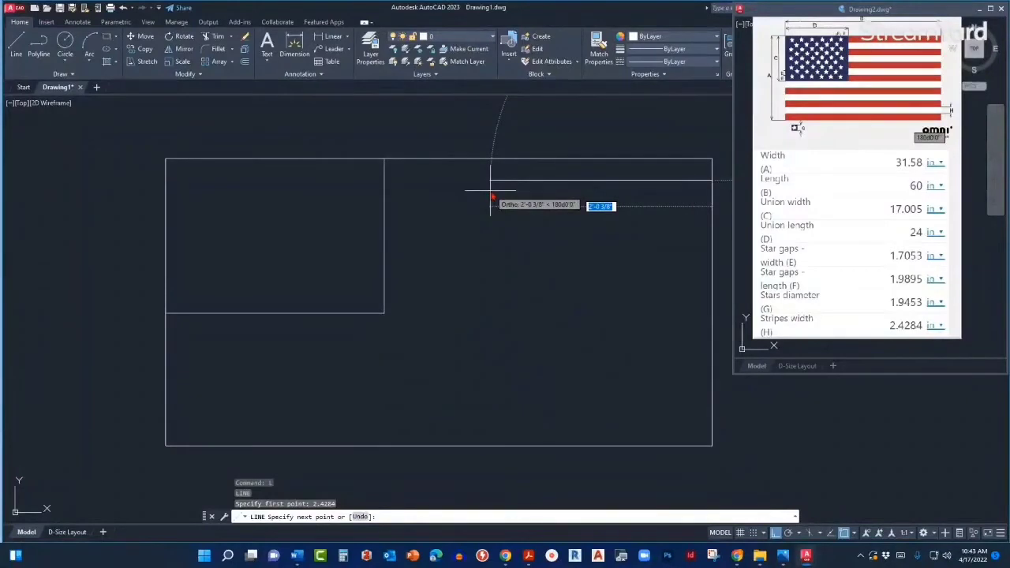
{"action": "left_click", "coordinate": [387, 184]}
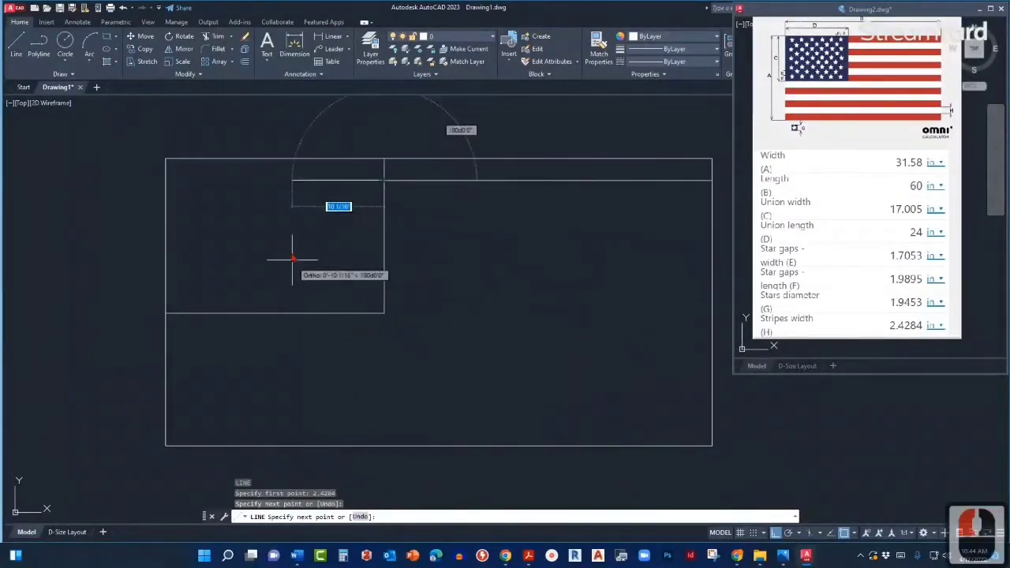
{"action": "key", "text": "Escape"}
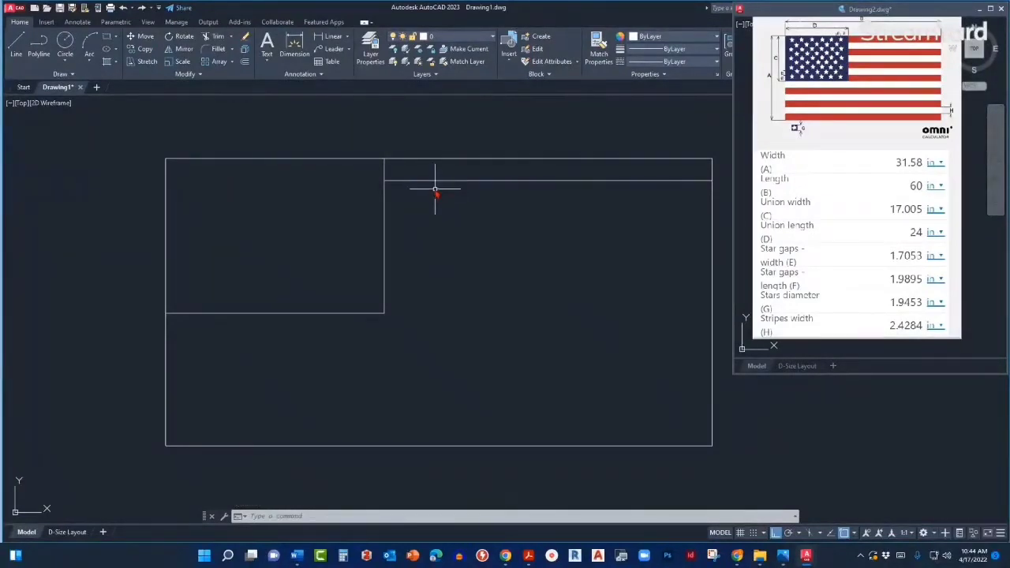
{"action": "left_click", "coordinate": [384, 209]}
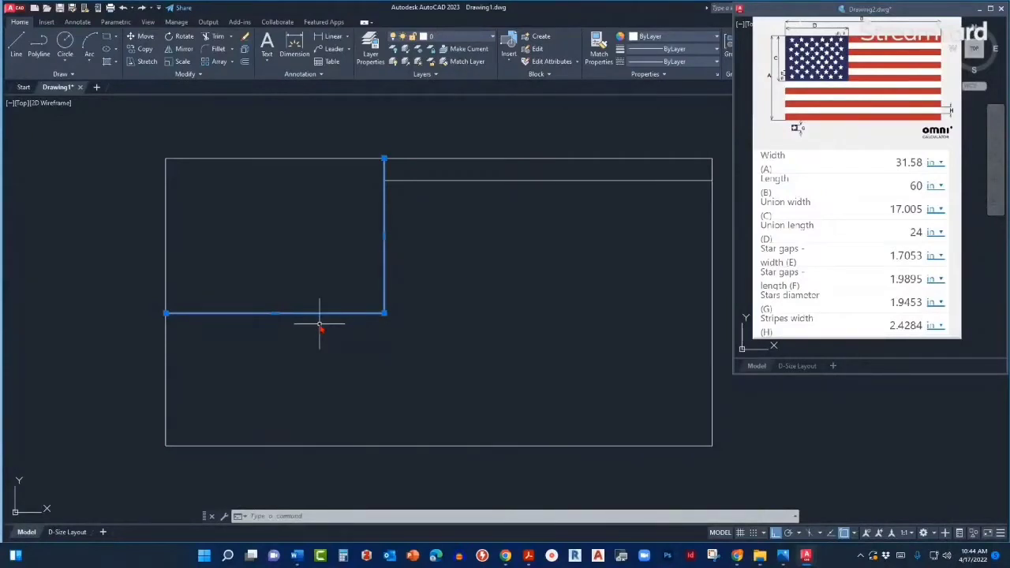
{"action": "key", "text": "Escape"}
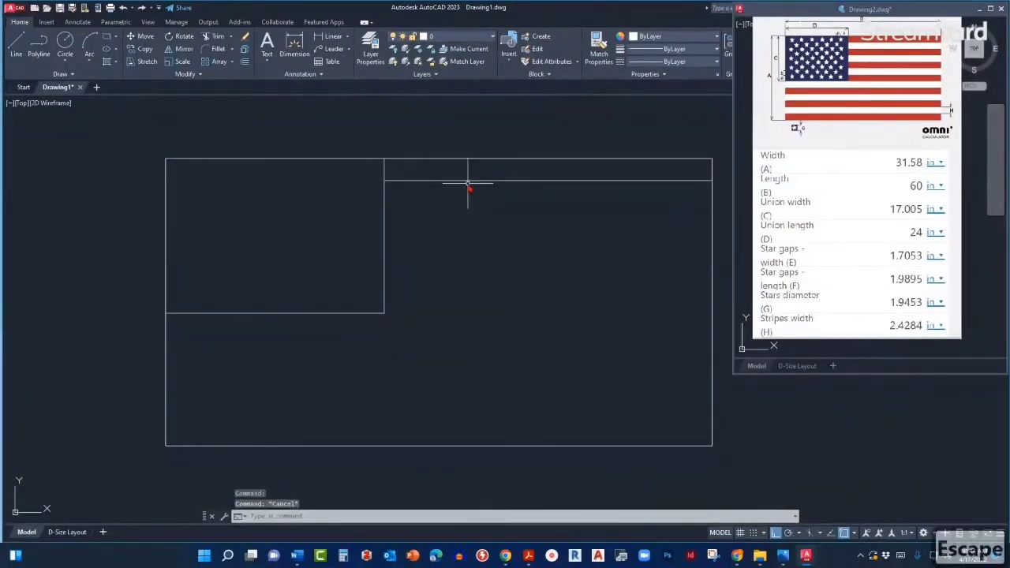
{"action": "double_click", "coordinate": [452, 182]}
{"action": "key", "text": "Escape"}
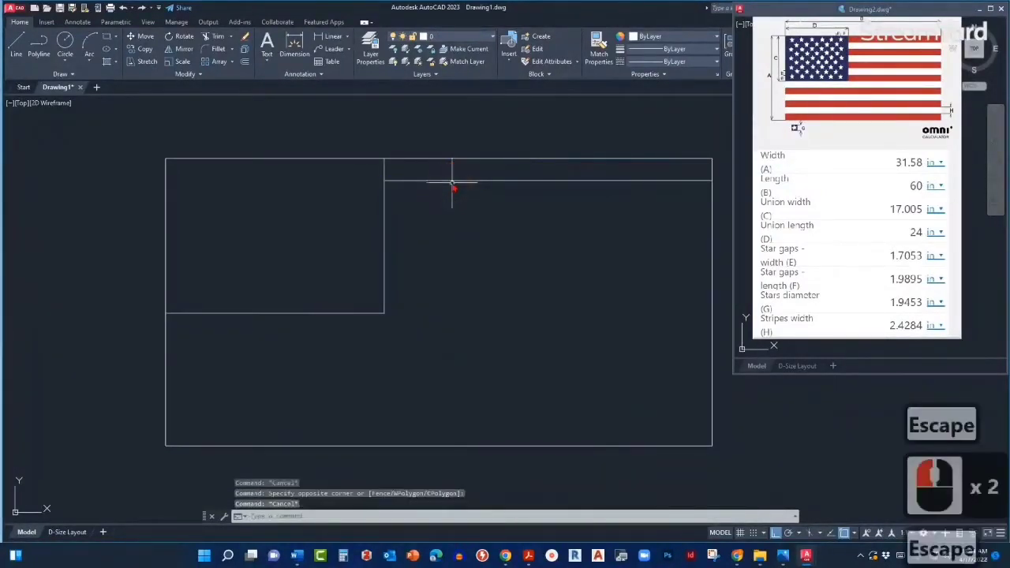
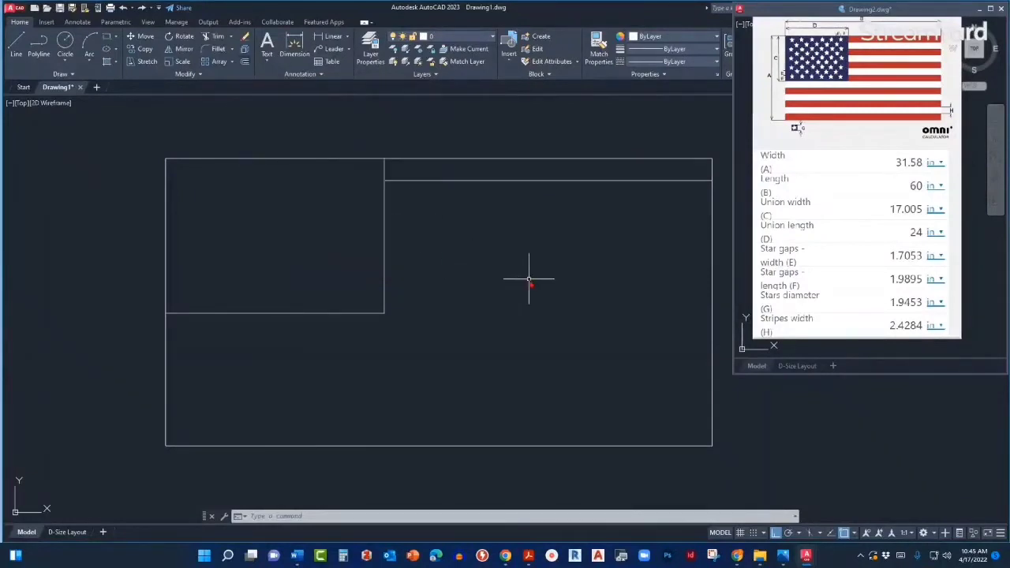
Step: Offset the first stripe line downward once, picking the flag's top-right corner and that line's right endpoint as the offset distance
{"action": "type", "text": "o"}
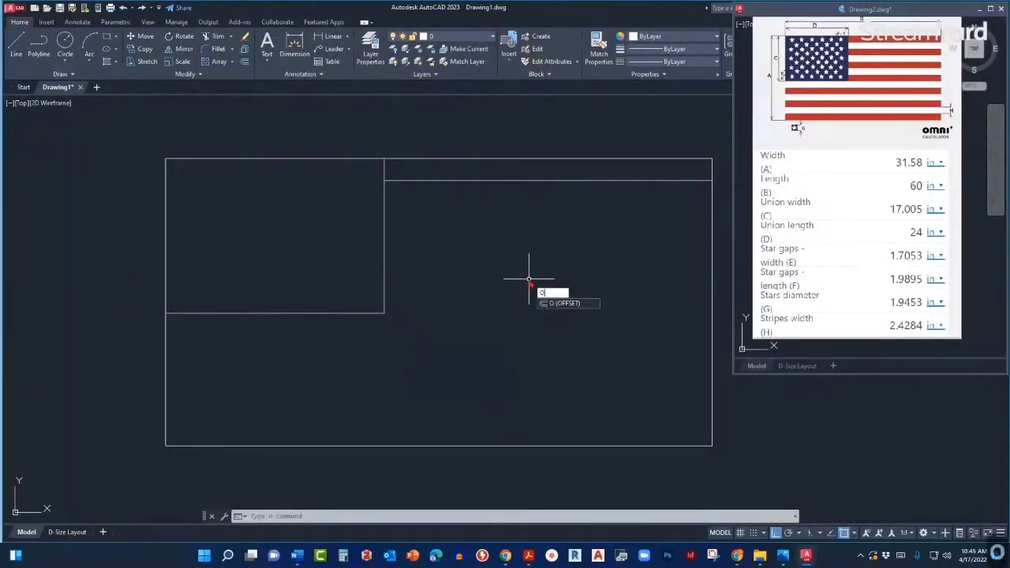
{"action": "key", "text": "Return"}
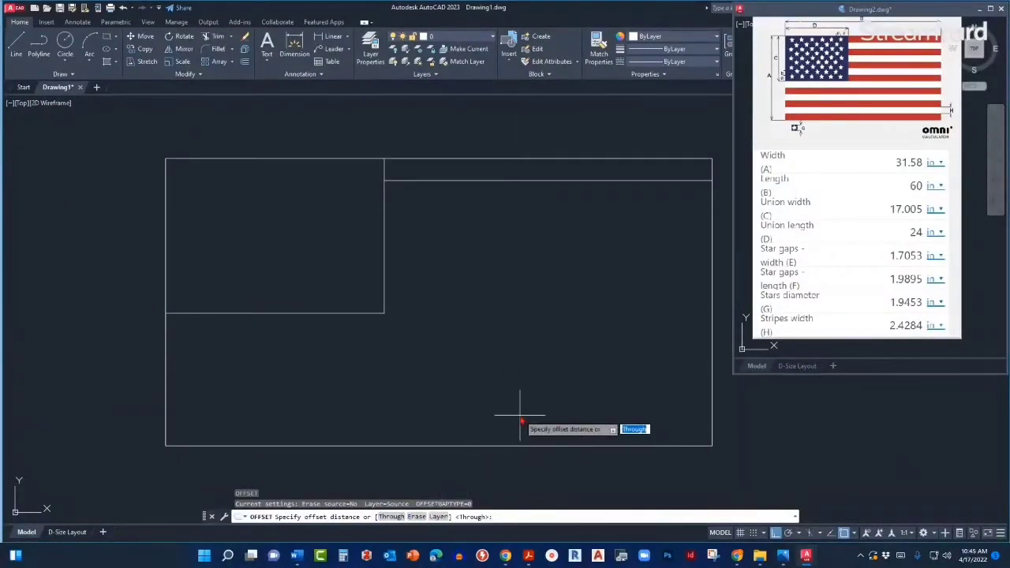
{"action": "left_click", "coordinate": [712, 161]}
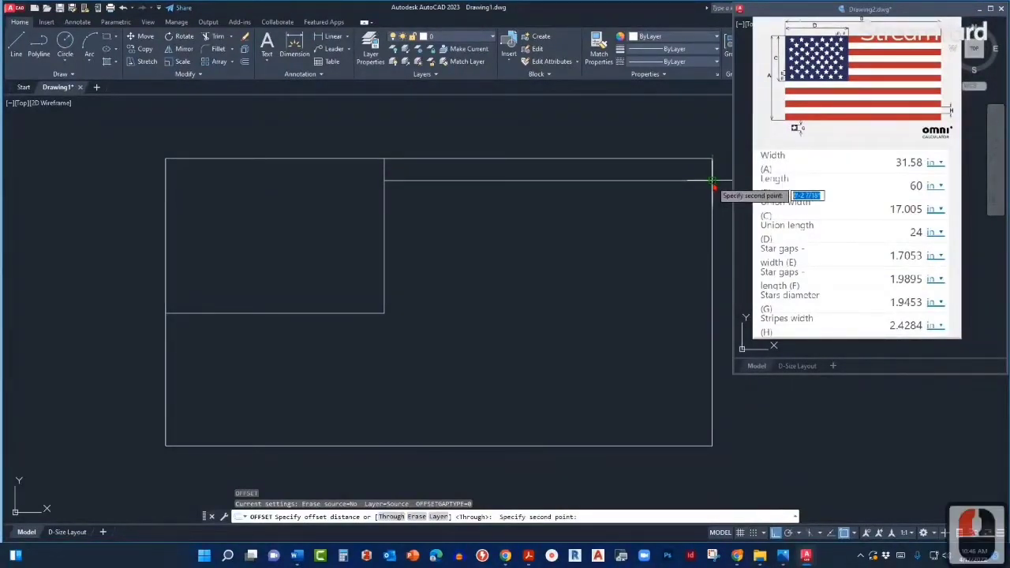
{"action": "left_click", "coordinate": [712, 181]}
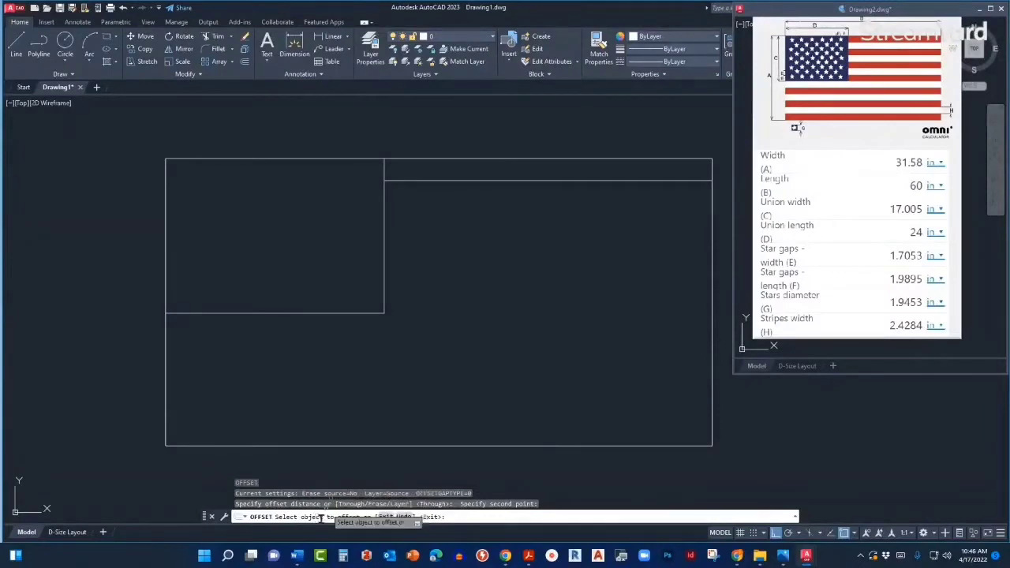
{"action": "left_click", "coordinate": [548, 180]}
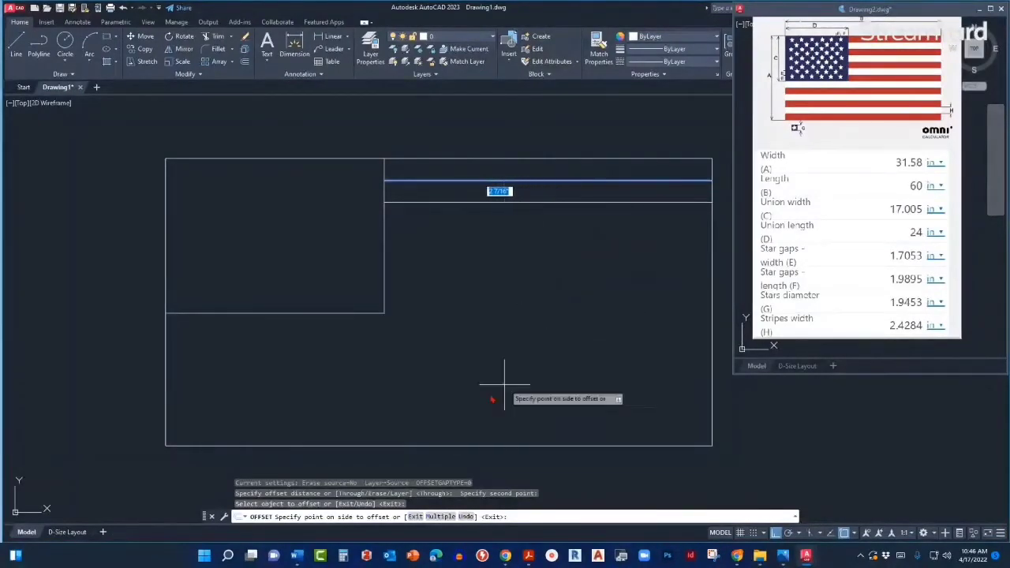
{"action": "left_click", "coordinate": [545, 400]}
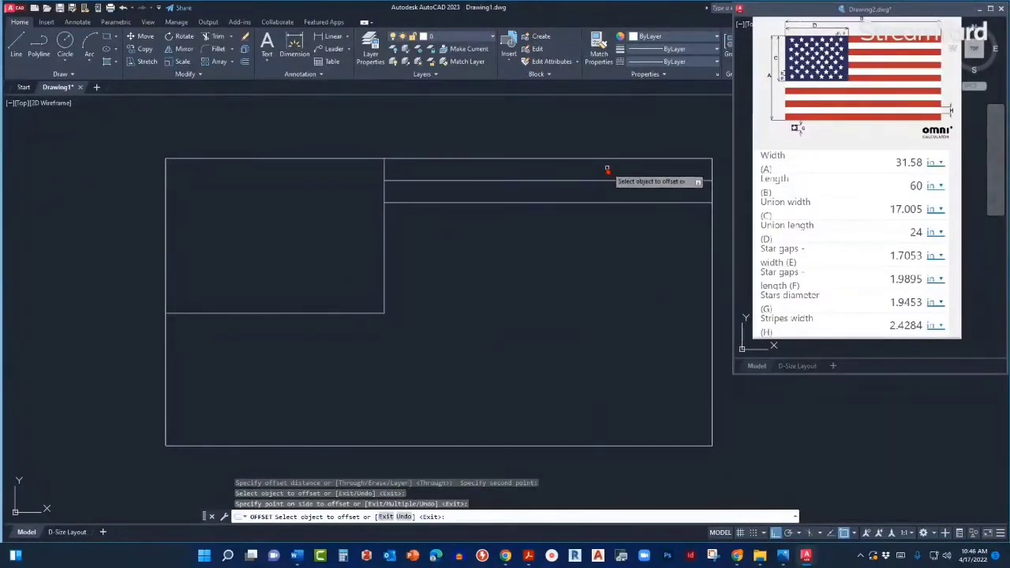
Step: Offset each newest stripe line downward at the same distance, adding five more lines down to the level of the union's bottom edge
{"action": "left_click", "coordinate": [552, 203]}
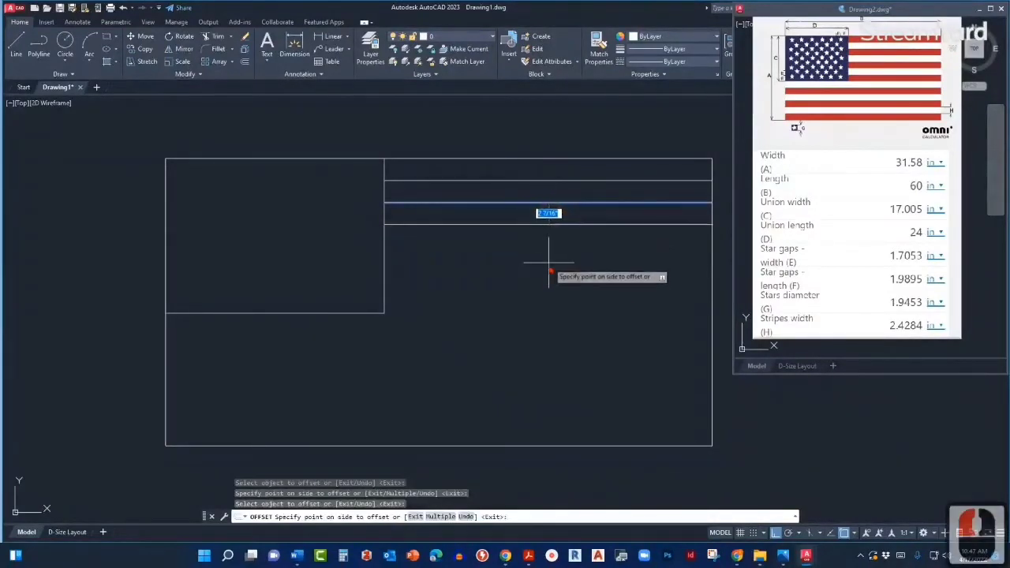
{"action": "left_click", "coordinate": [540, 339]}
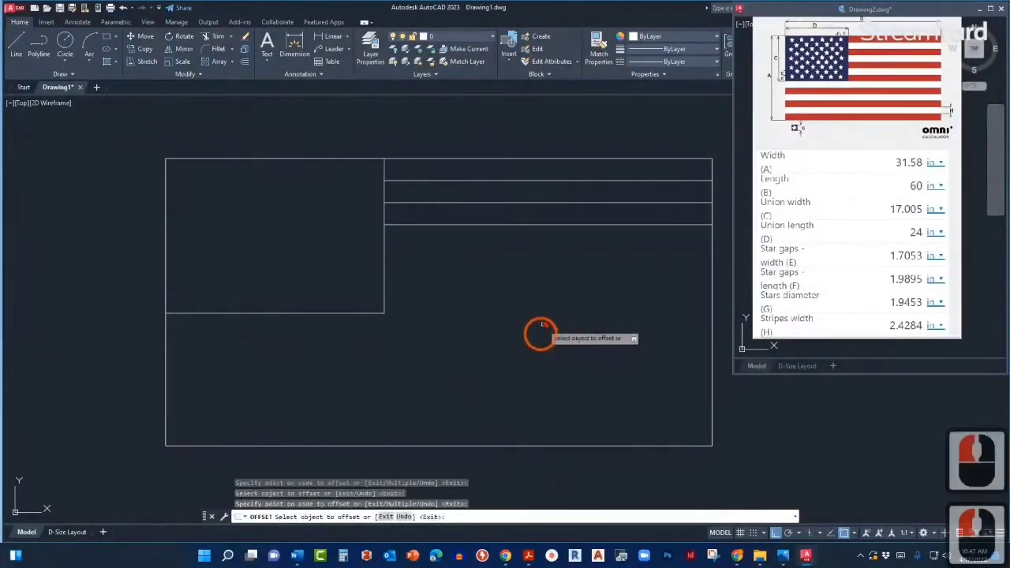
{"action": "left_click", "coordinate": [580, 226]}
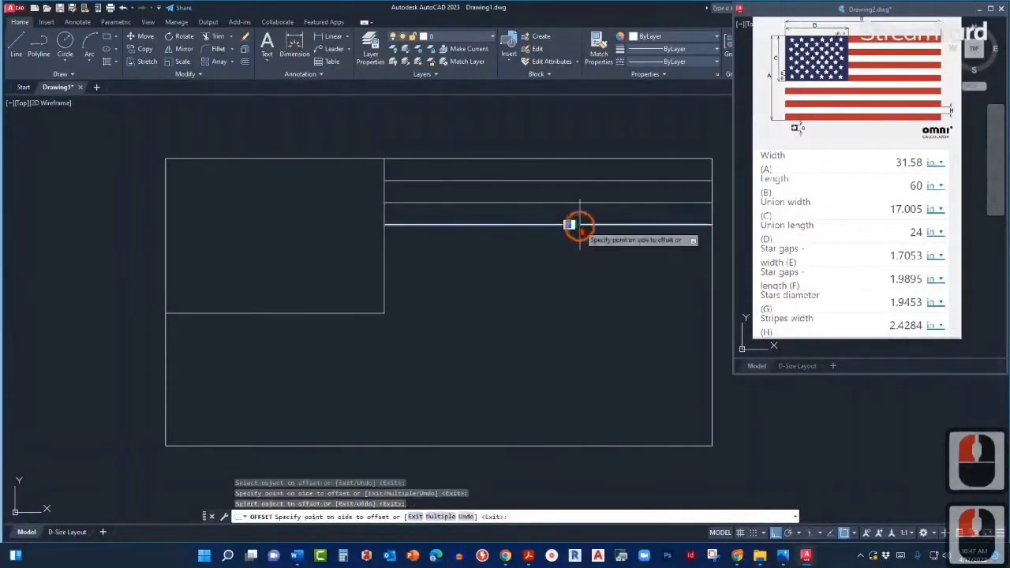
{"action": "left_click", "coordinate": [572, 319]}
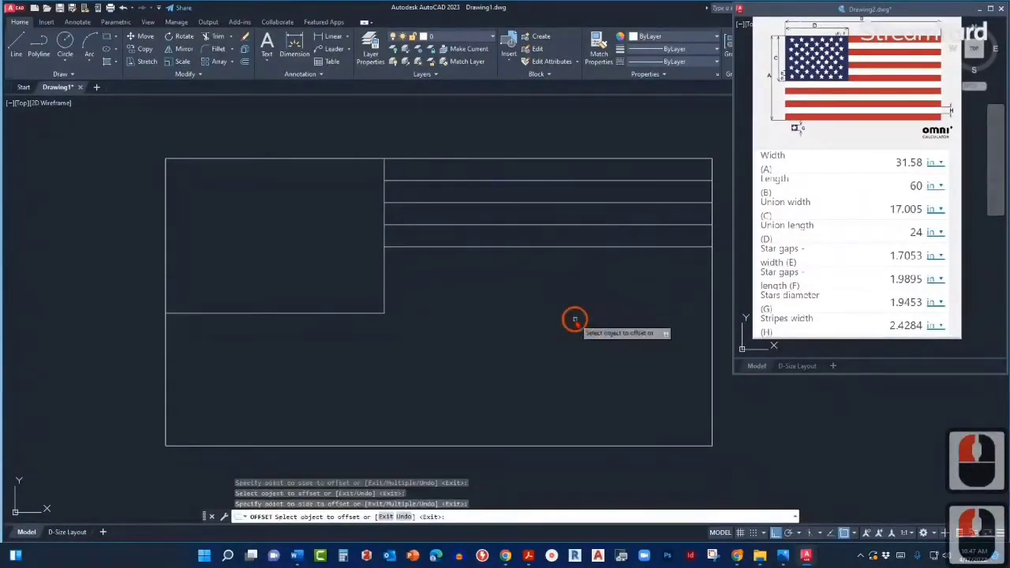
{"action": "left_click", "coordinate": [582, 248]}
{"action": "left_click", "coordinate": [581, 312]}
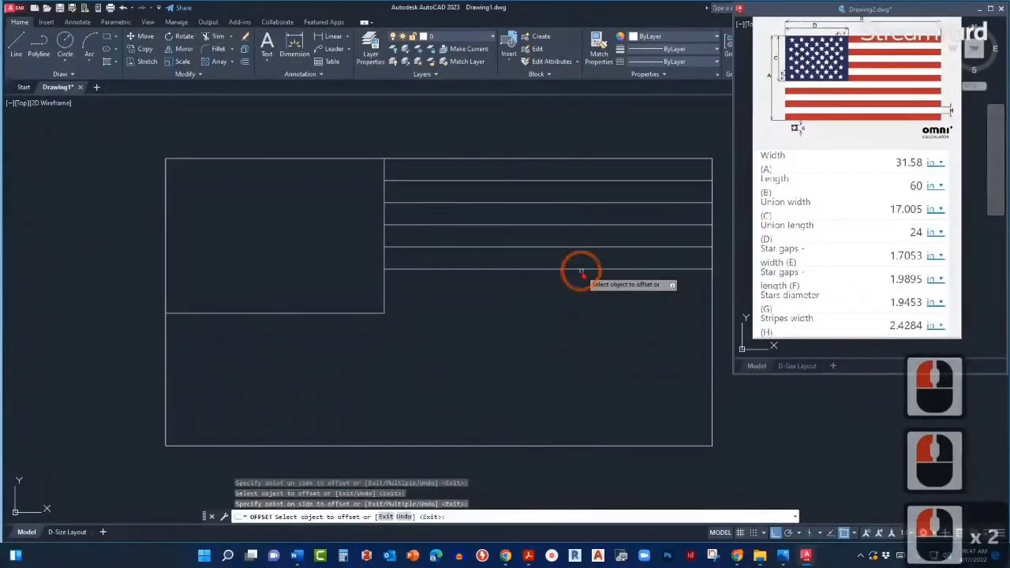
{"action": "left_click", "coordinate": [578, 269]}
{"action": "left_click", "coordinate": [574, 315]}
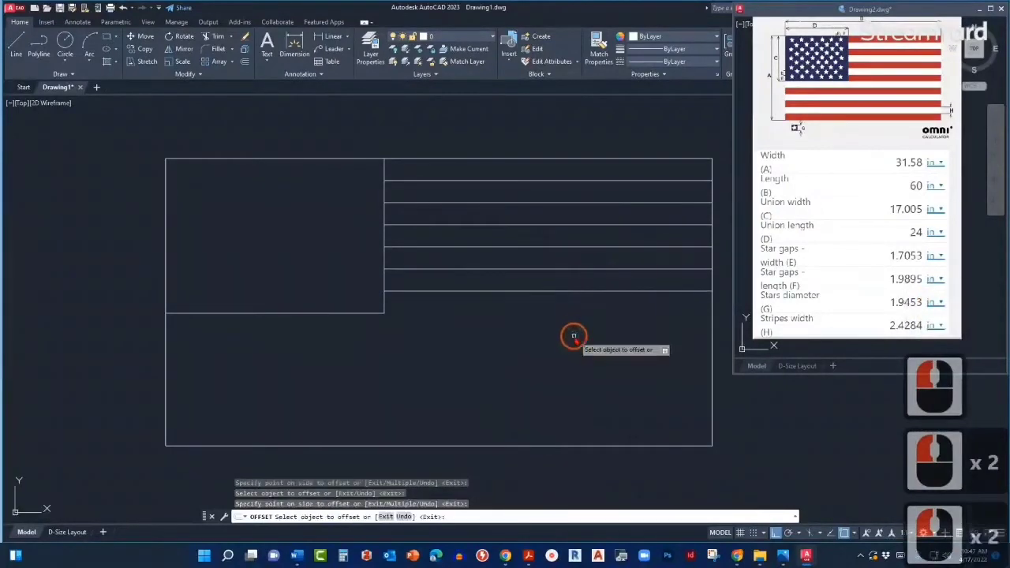
{"action": "left_click", "coordinate": [576, 291]}
{"action": "left_click", "coordinate": [573, 339]}
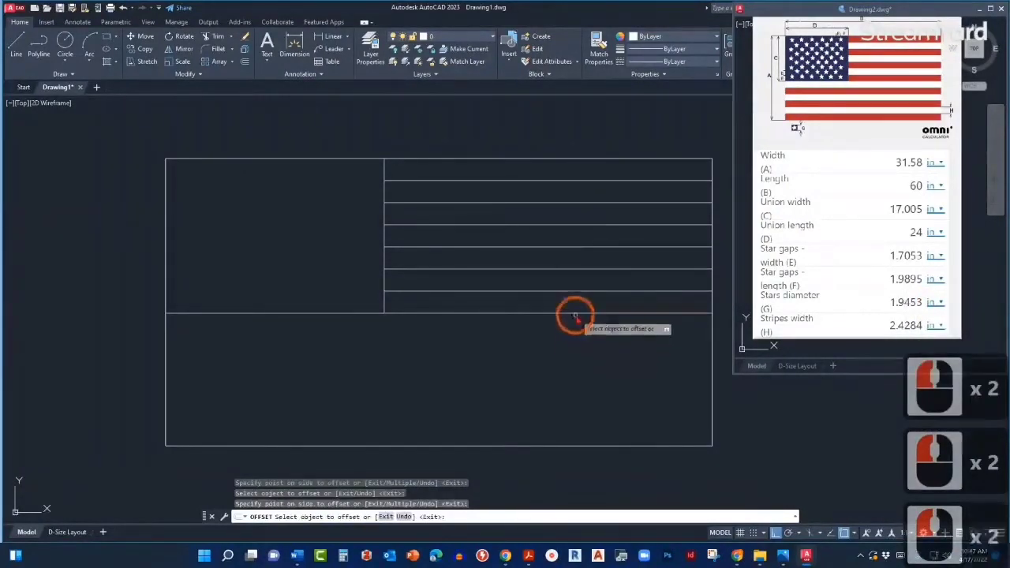
Step: Offset each newest stripe line downward at the same distance, adding five more lines between the union's bottom edge and the flag's bottom edge
{"action": "left_click", "coordinate": [575, 313]}
{"action": "left_click", "coordinate": [571, 339]}
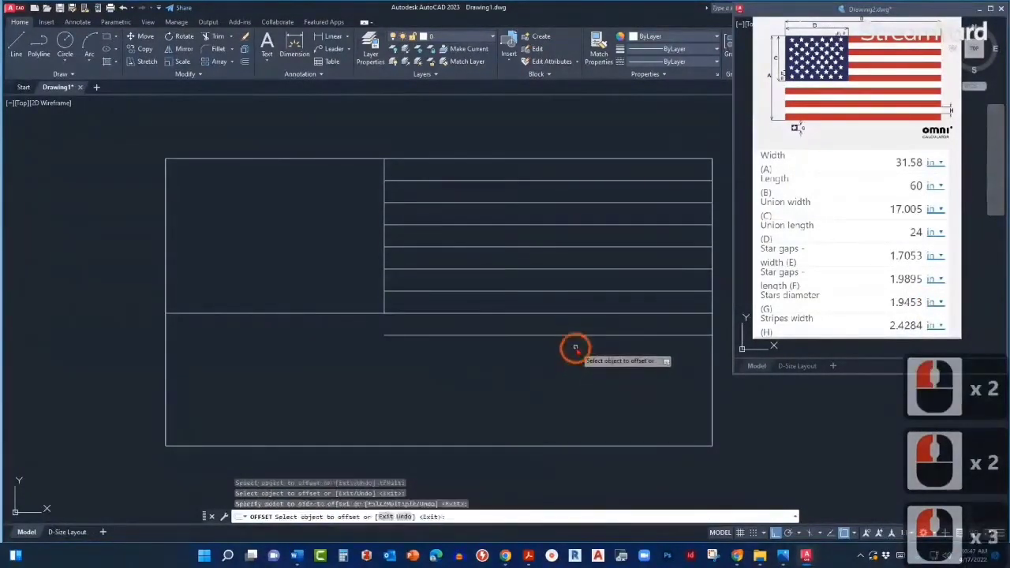
{"action": "left_click", "coordinate": [575, 335]}
{"action": "left_click", "coordinate": [569, 368]}
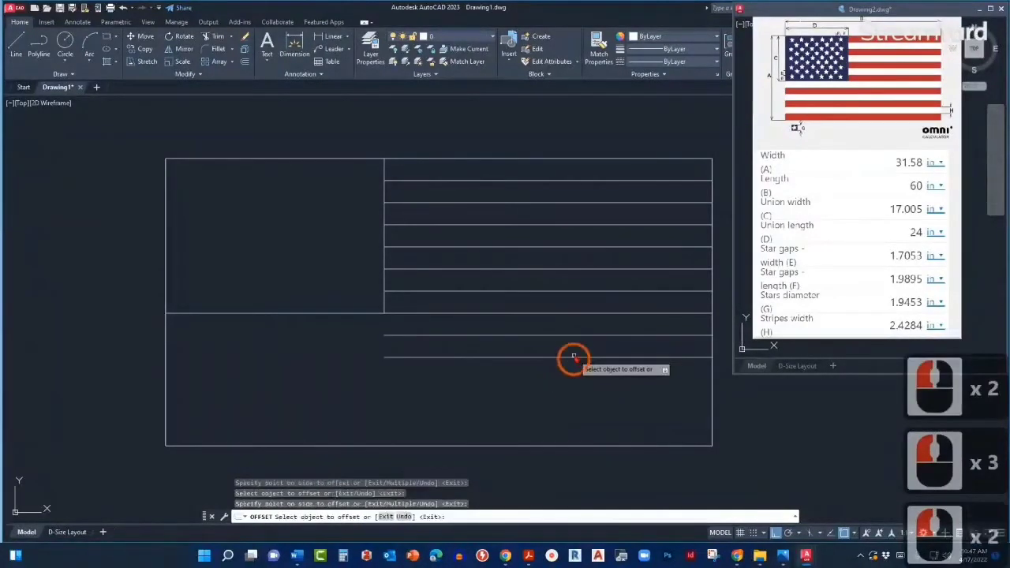
{"action": "left_click", "coordinate": [575, 358]}
{"action": "left_click", "coordinate": [570, 385]}
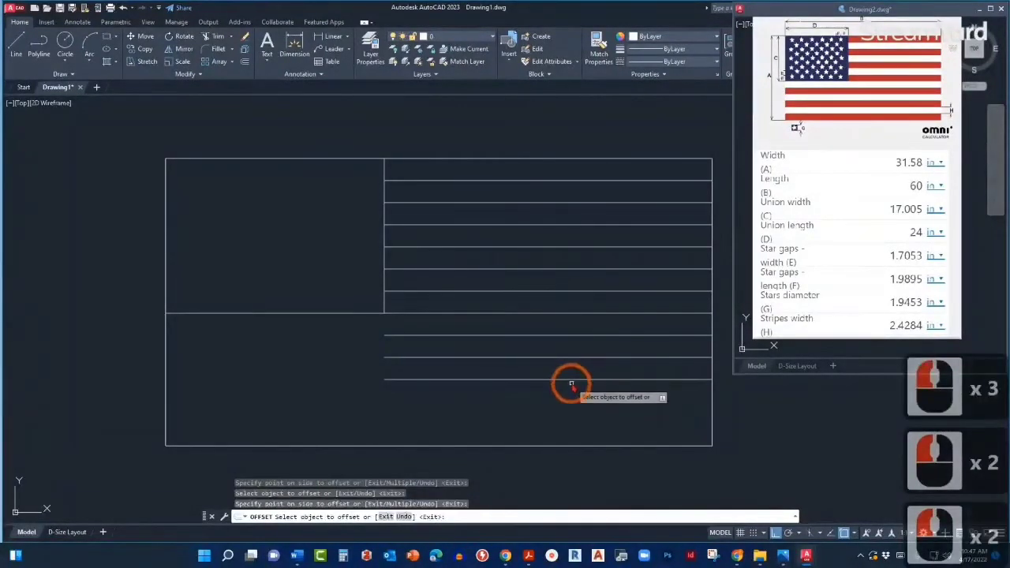
{"action": "left_click", "coordinate": [571, 380]}
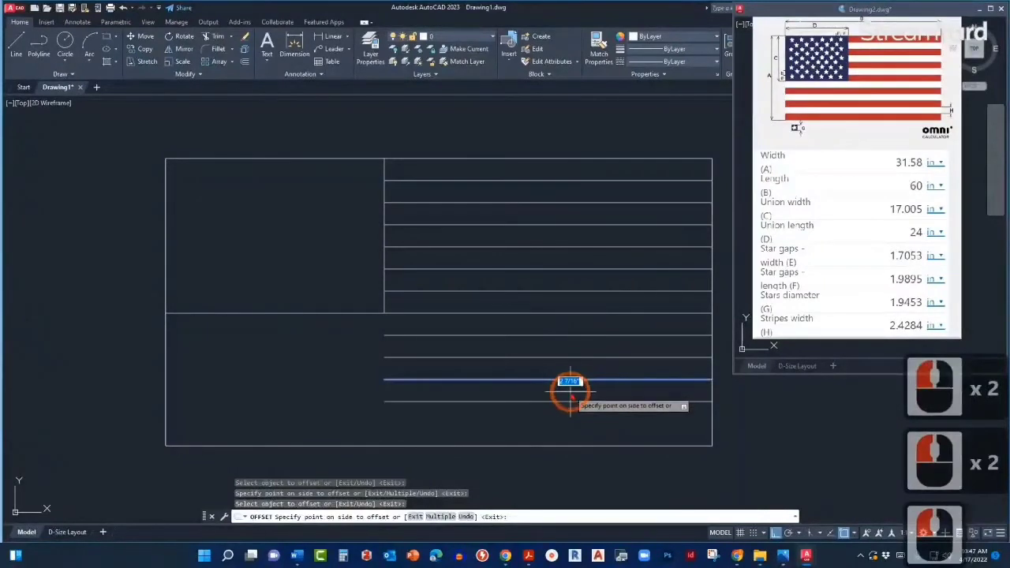
{"action": "left_click", "coordinate": [568, 434]}
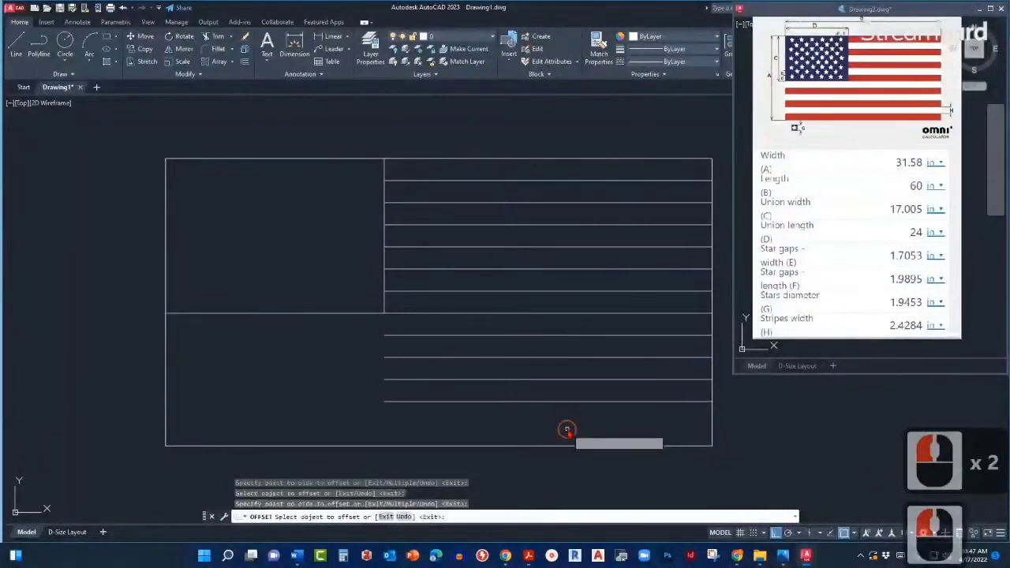
{"action": "left_click", "coordinate": [568, 402]}
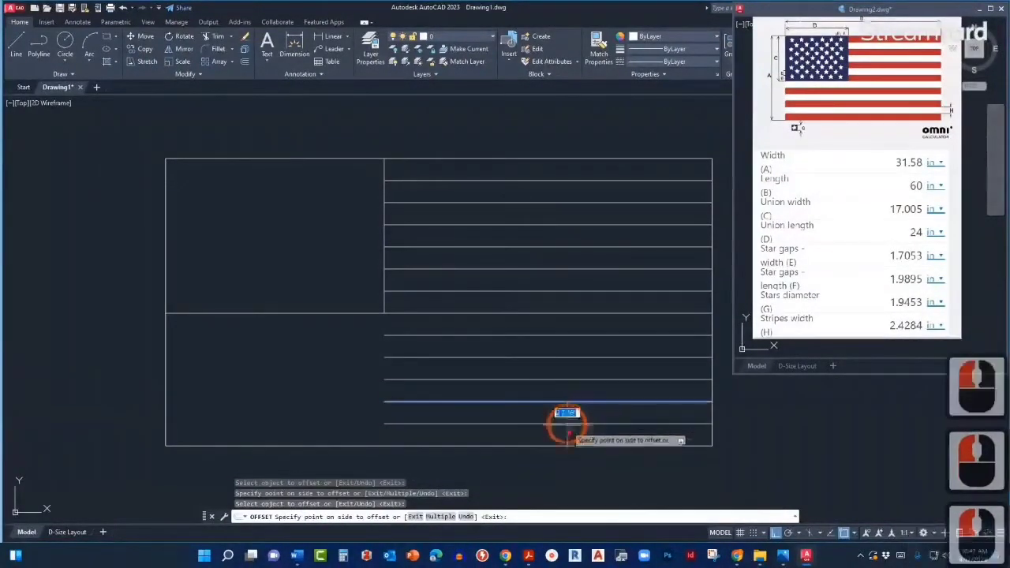
{"action": "left_click", "coordinate": [569, 426]}
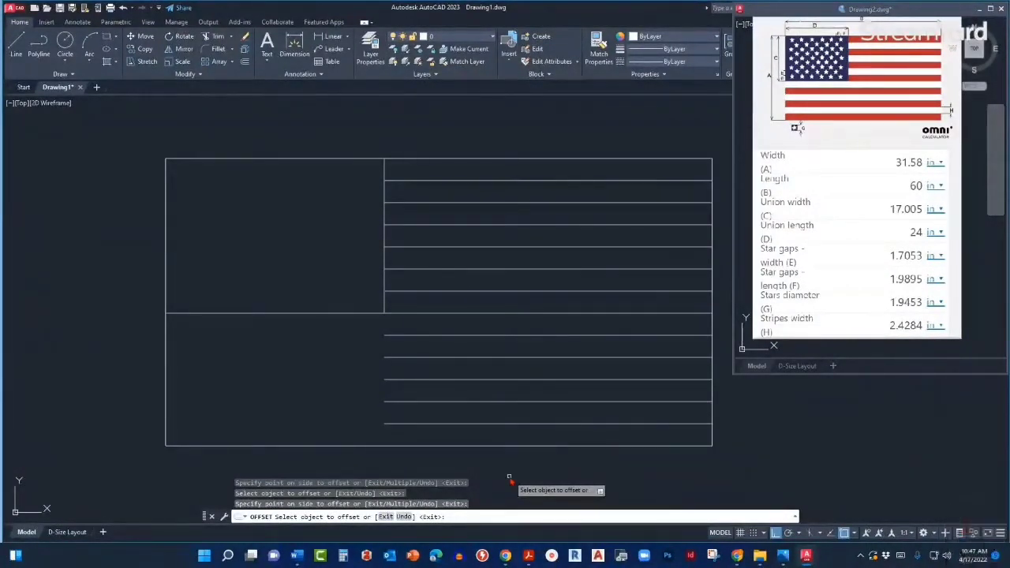
{"action": "key", "text": "Escape"}
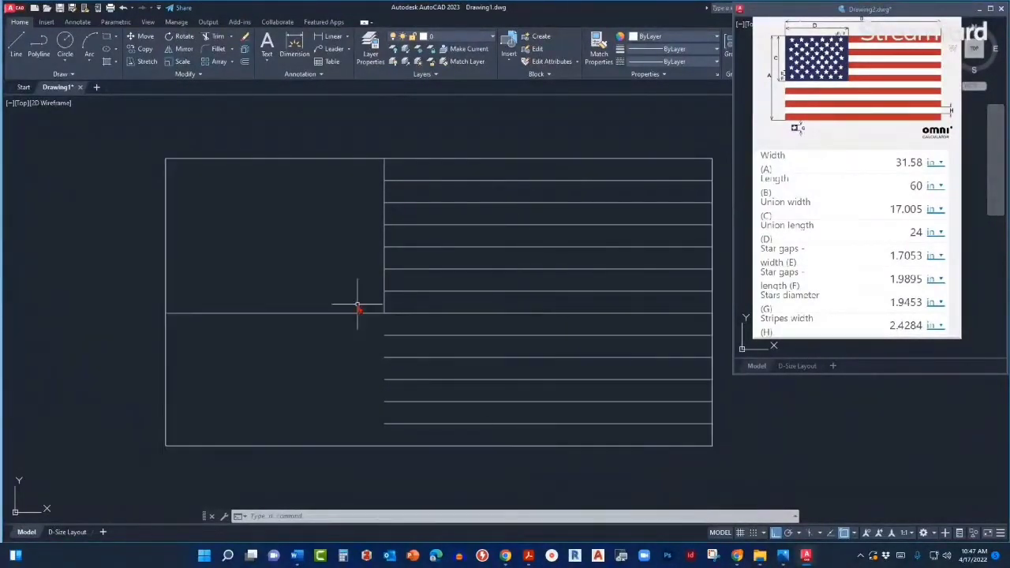
Step: Extend the five stripe lines below the union to the flag's left edge, using a fence for the lower three
{"action": "left_click", "coordinate": [231, 36]}
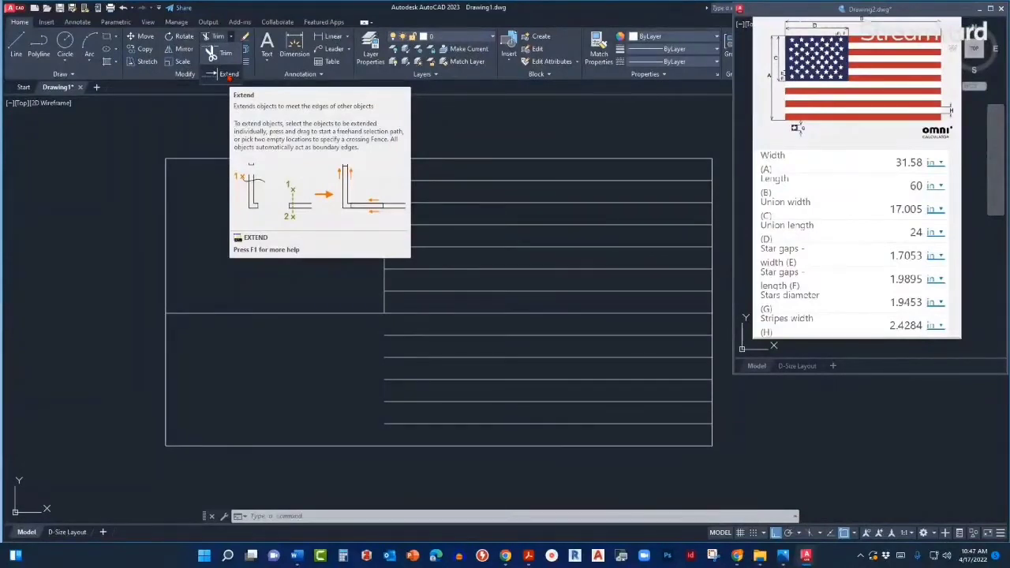
{"action": "left_click", "coordinate": [337, 368]}
{"action": "type", "text": "E"}
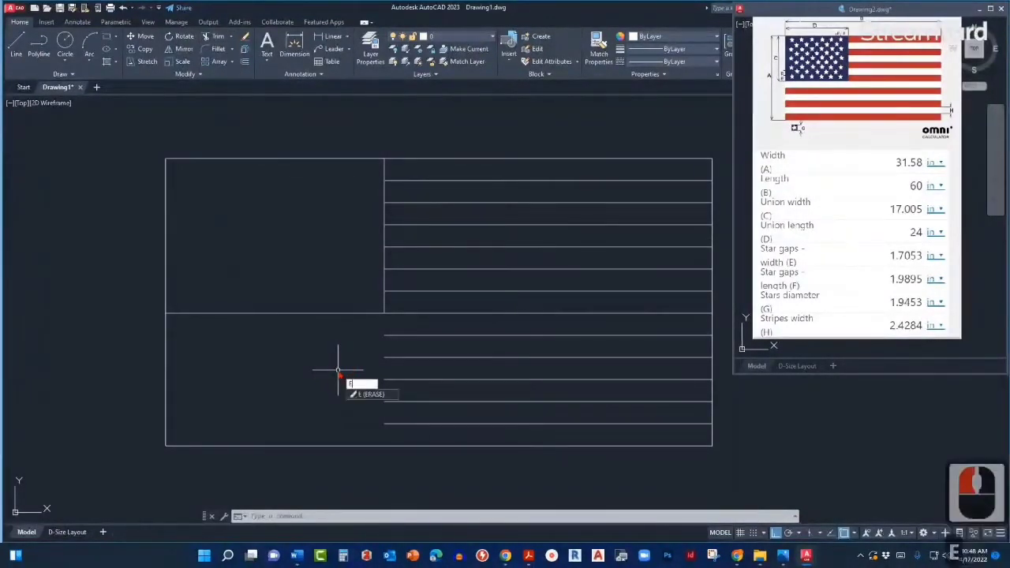
{"action": "type", "text": "X"}
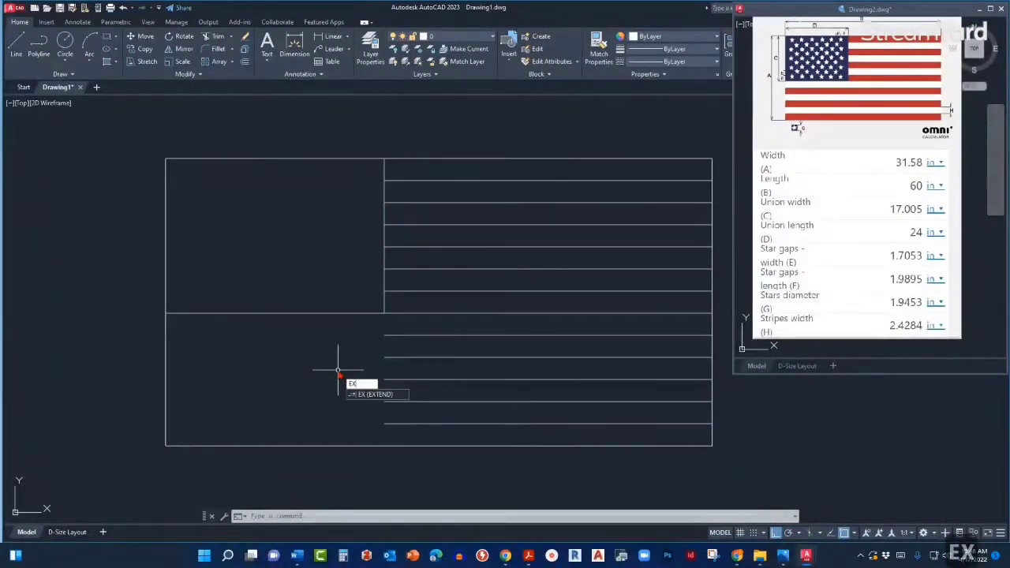
{"action": "key", "text": "Return"}
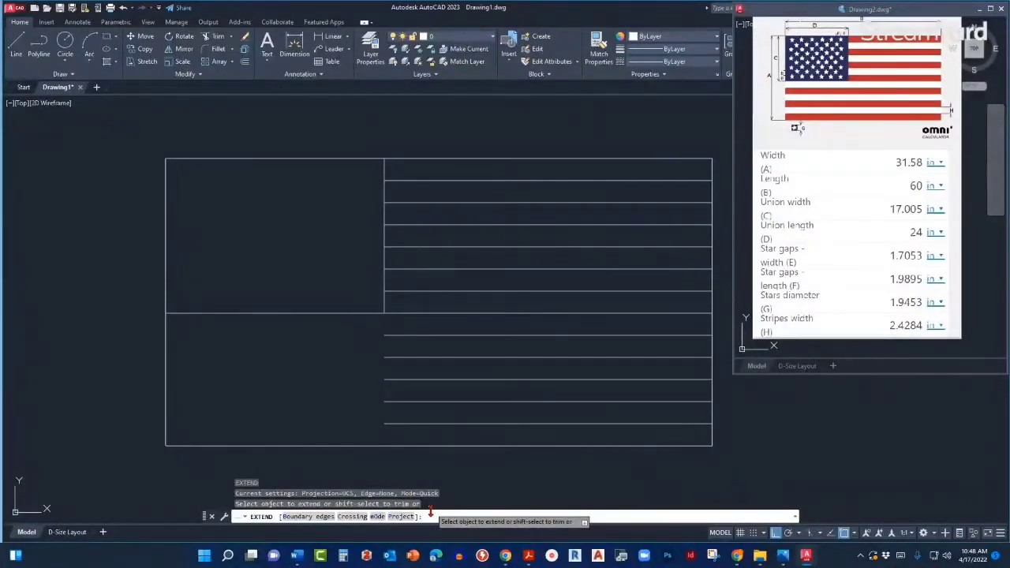
{"action": "left_click", "coordinate": [397, 335]}
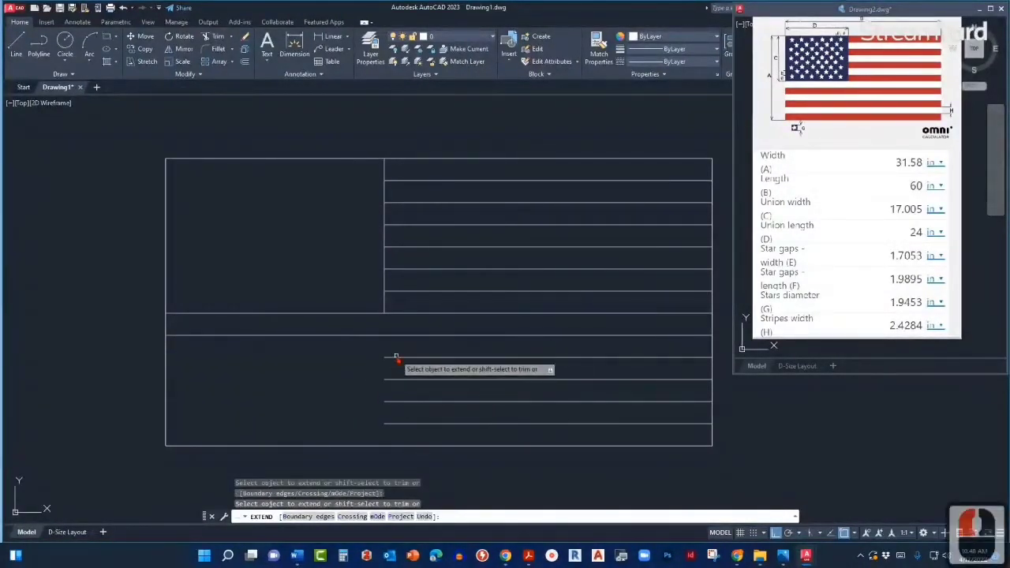
{"action": "left_click", "coordinate": [360, 357]}
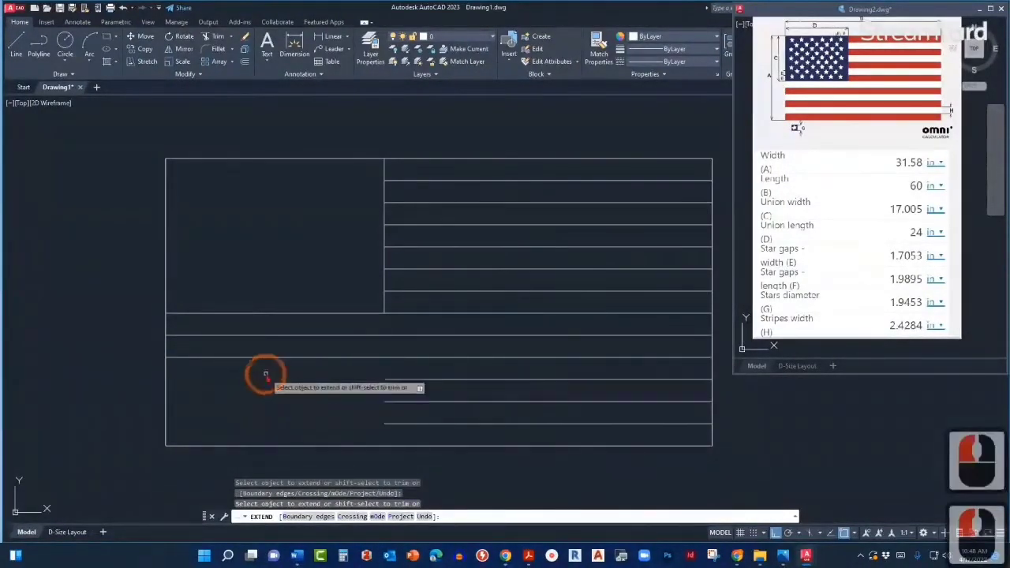
{"action": "left_click", "coordinate": [414, 433]}
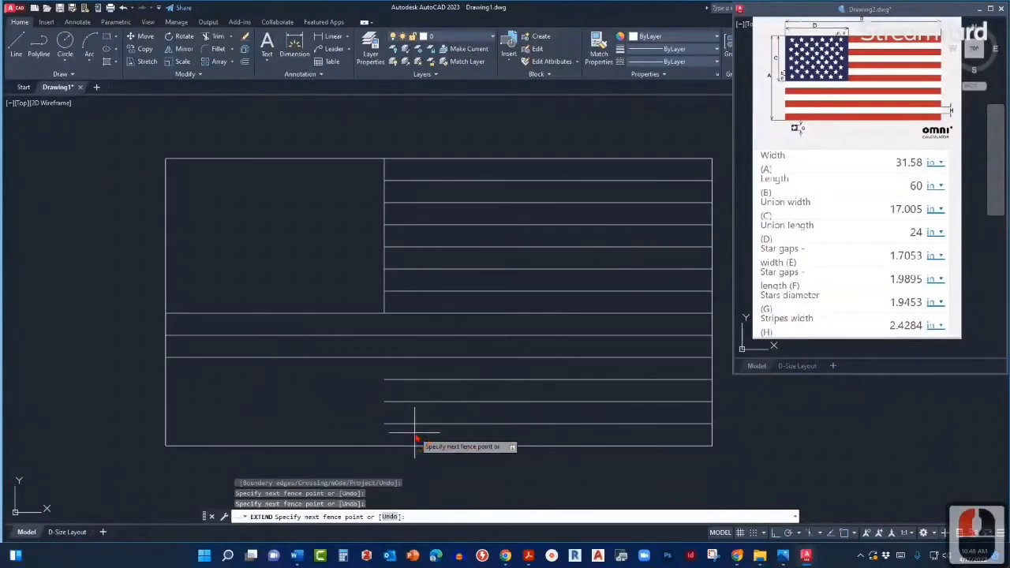
{"action": "right_click", "coordinate": [419, 362]}
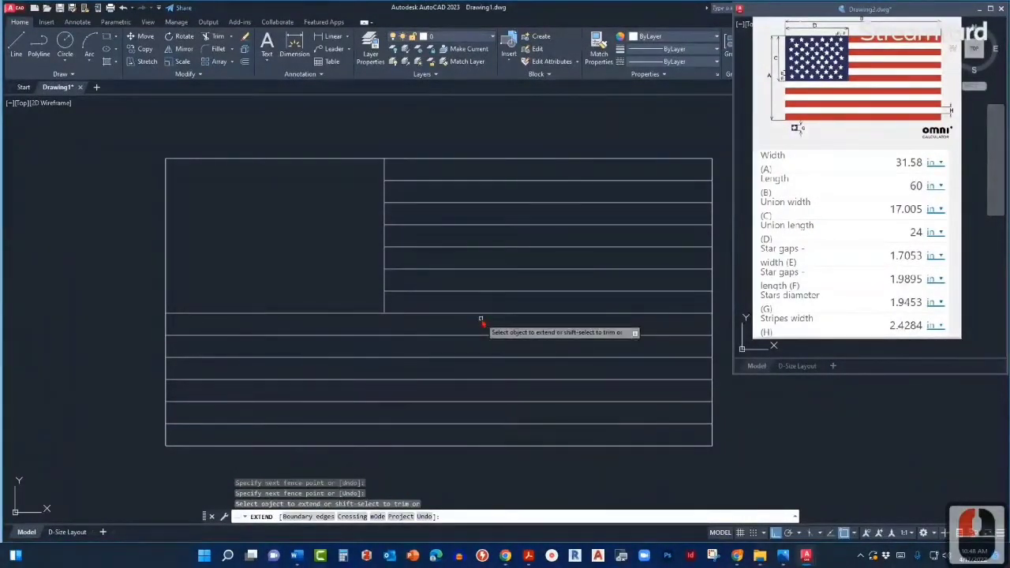
{"action": "key", "text": "Escape"}
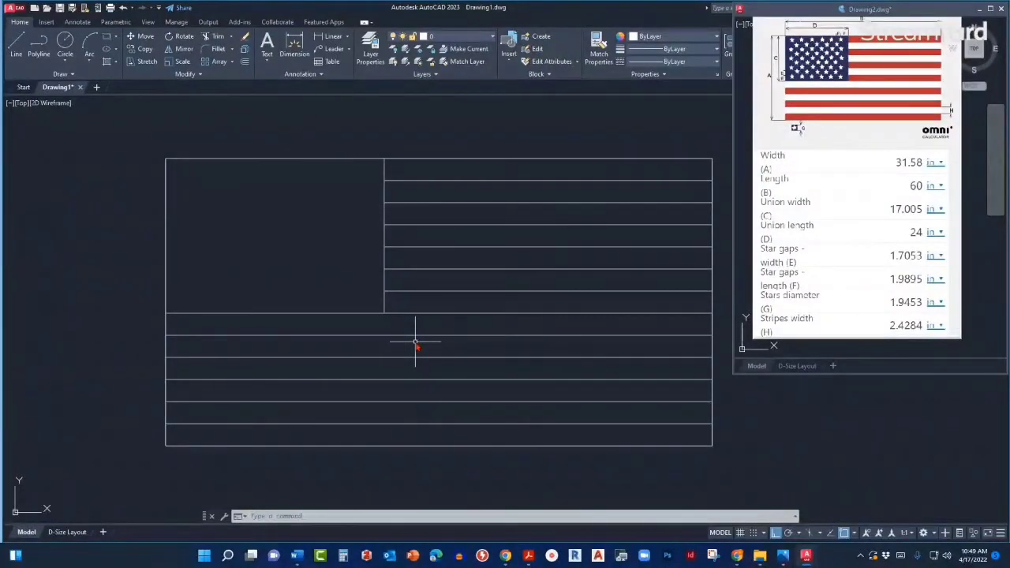
Step: Draw a circle with a diameter of 1.9453 in the empty space above the flag, for the stars diameter (G)
{"action": "mouse_move", "coordinate": [413, 351]}
{"action": "middle_mouse_down"}
{"action": "mouse_move", "coordinate": [403, 361]}
{"action": "mouse_move", "coordinate": [422, 364]}
{"action": "middle_mouse_up"}
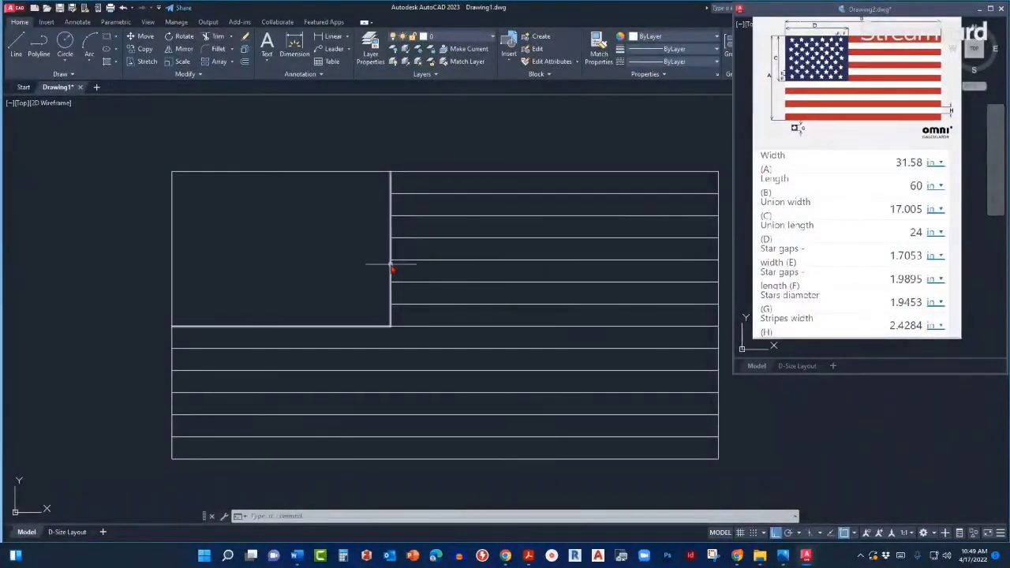
{"action": "left_click", "coordinate": [314, 260]}
{"action": "left_click", "coordinate": [328, 289]}
{"action": "scroll", "coordinate": [341, 286], "scroll_direction": "up", "scroll_amount": 1}
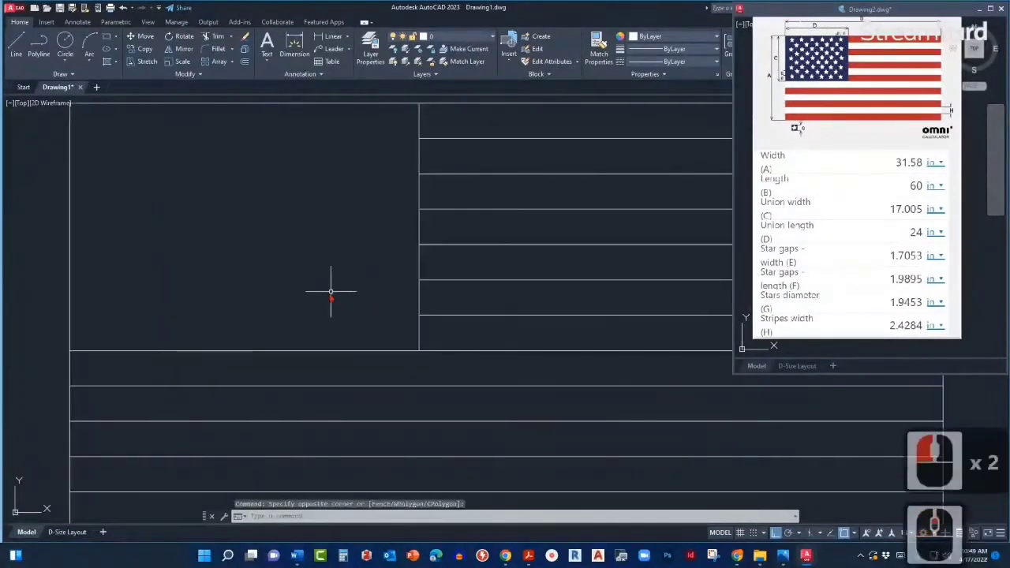
{"action": "middle_click_drag", "start_coordinate": [330, 293], "coordinate": [453, 345]}
{"action": "middle_click_drag", "start_coordinate": [391, 346], "coordinate": [451, 355]}
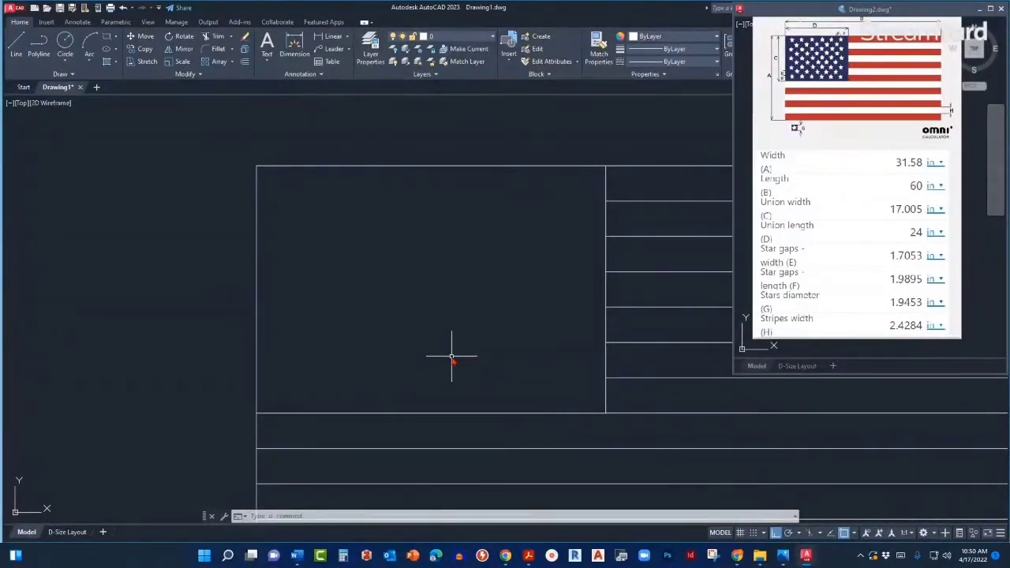
{"action": "type", "text": "c"}
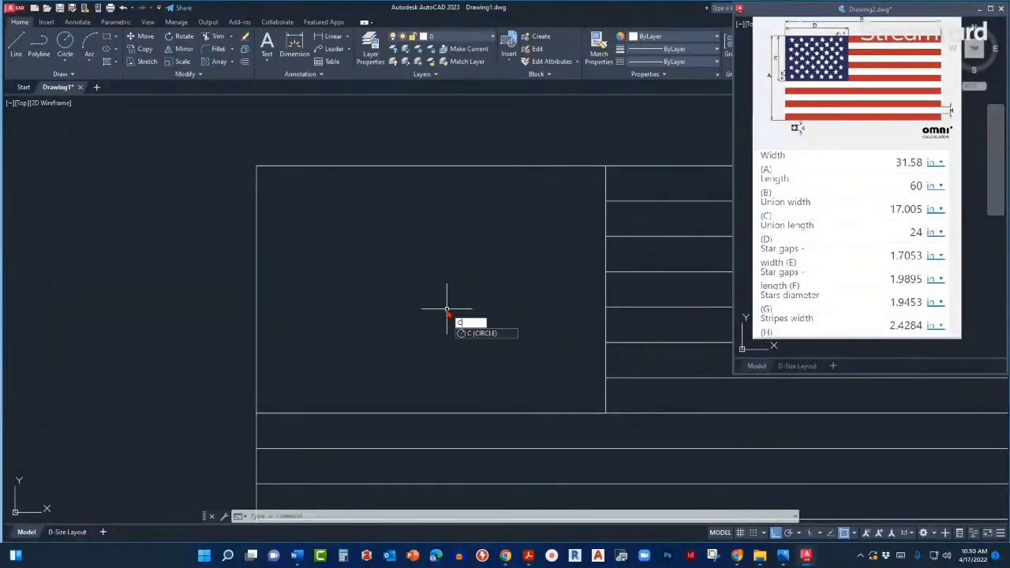
{"action": "key", "text": "Return"}
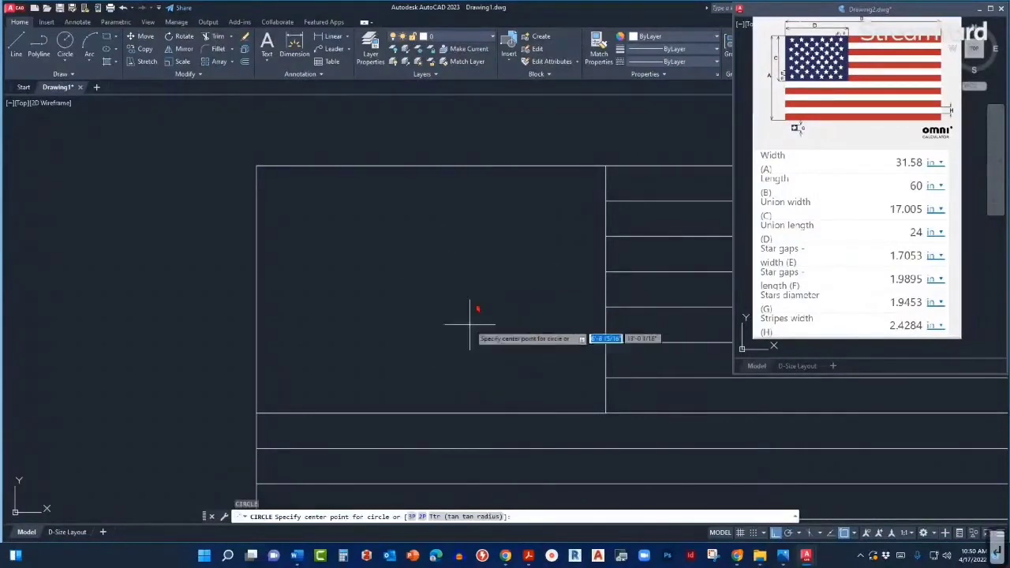
{"action": "scroll", "coordinate": [444, 332], "scroll_direction": "down", "scroll_amount": 1}
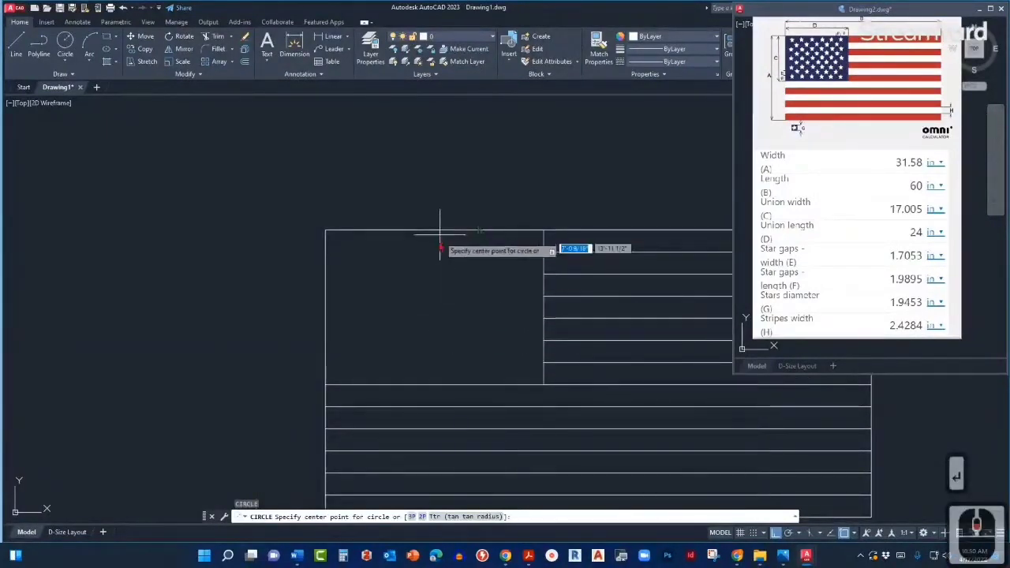
{"action": "scroll", "coordinate": [430, 301], "scroll_direction": "down", "scroll_amount": 2}
{"action": "middle_click_drag", "start_coordinate": [504, 210], "coordinate": [504, 278]}
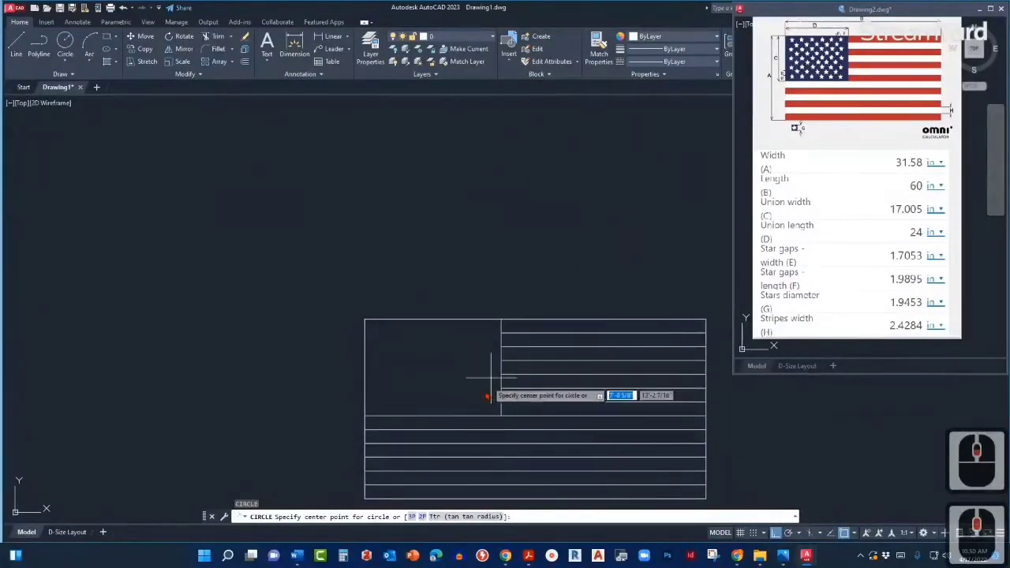
{"action": "middle_click_drag", "start_coordinate": [504, 261], "coordinate": [497, 304]}
{"action": "scroll", "coordinate": [497, 304], "scroll_direction": "up", "scroll_amount": 2}
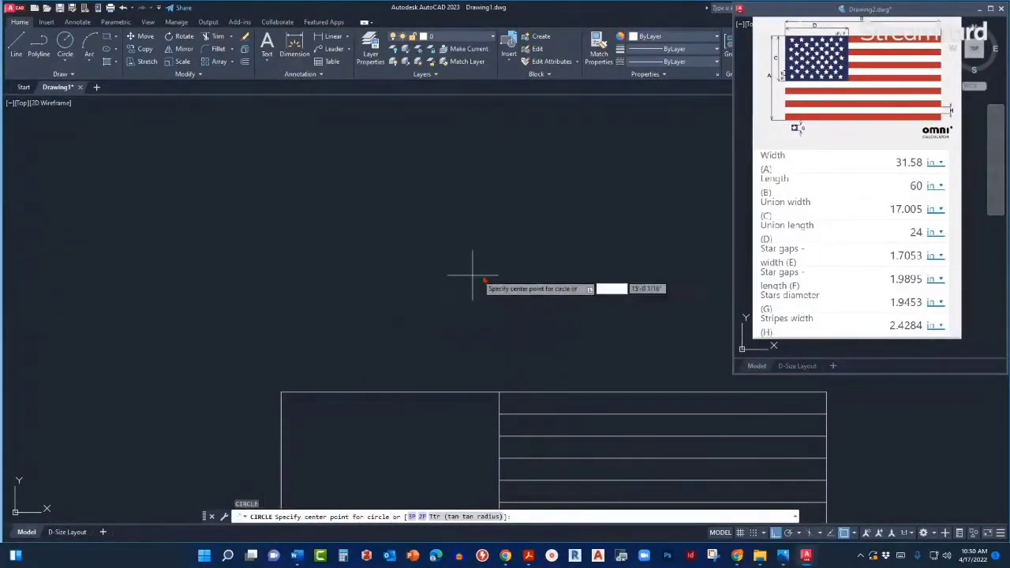
{"action": "left_click", "coordinate": [538, 278]}
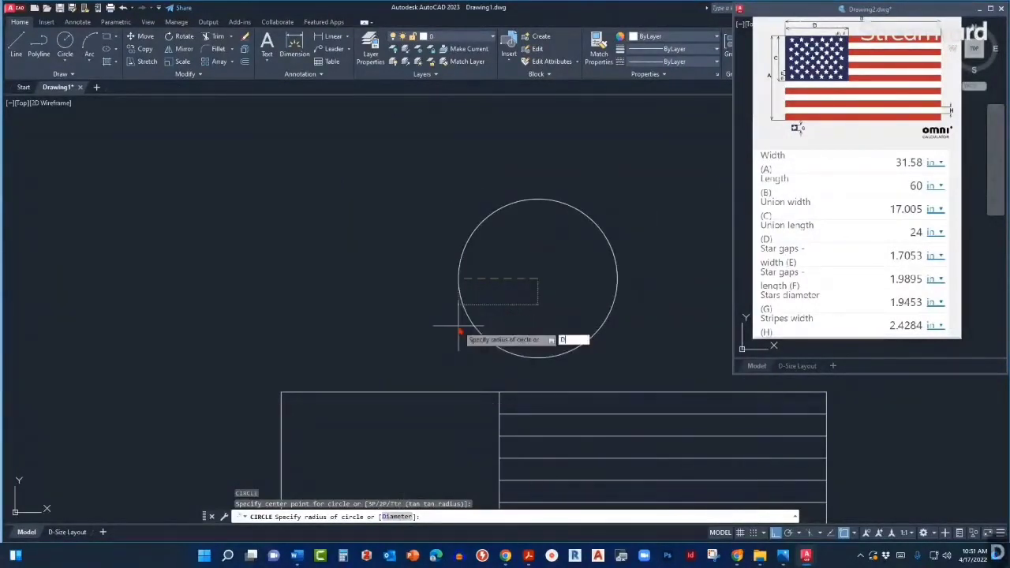
{"action": "key", "text": "Return"}
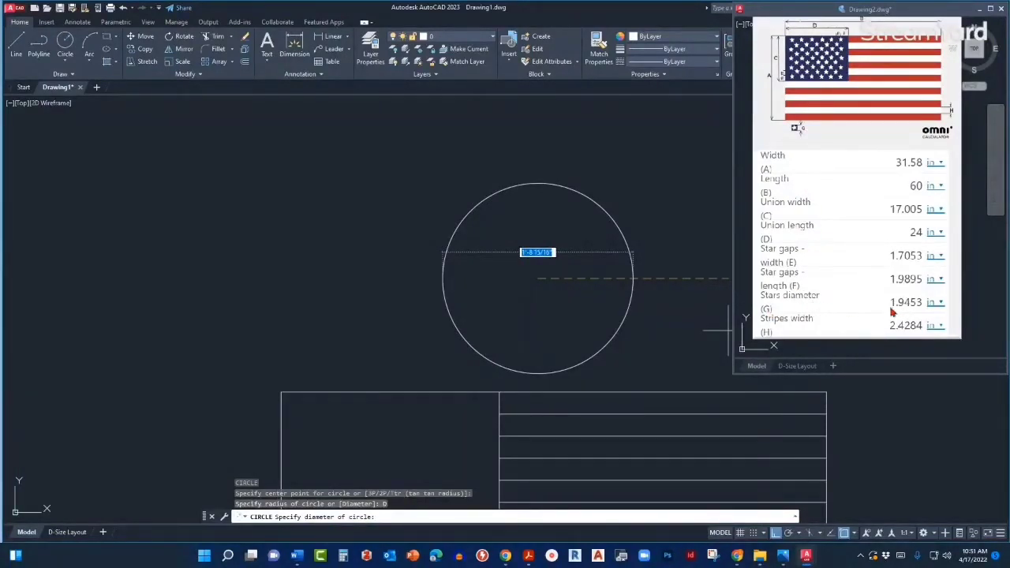
{"action": "type", "text": "1"}
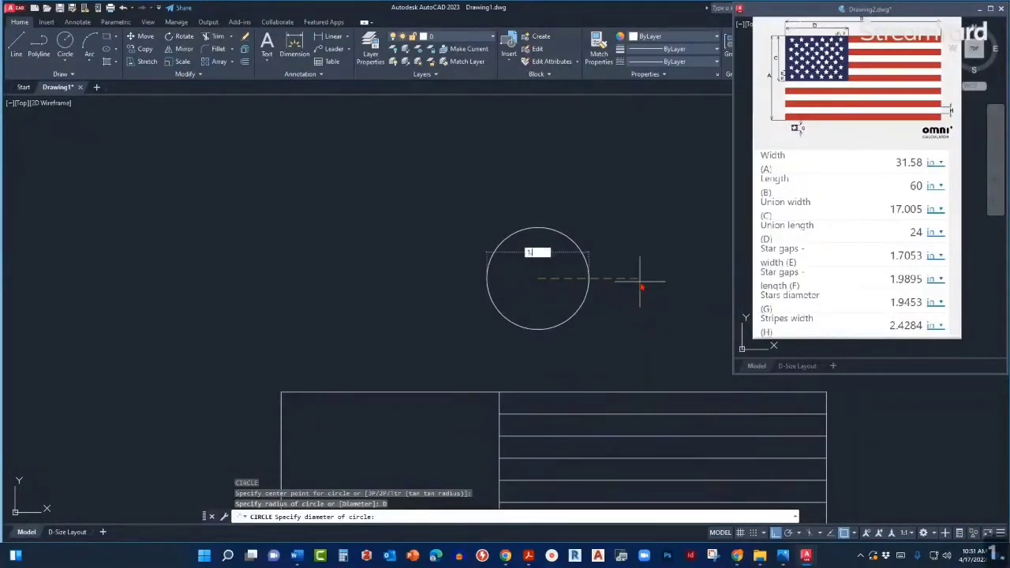
{"action": "type", "text": ".9"}
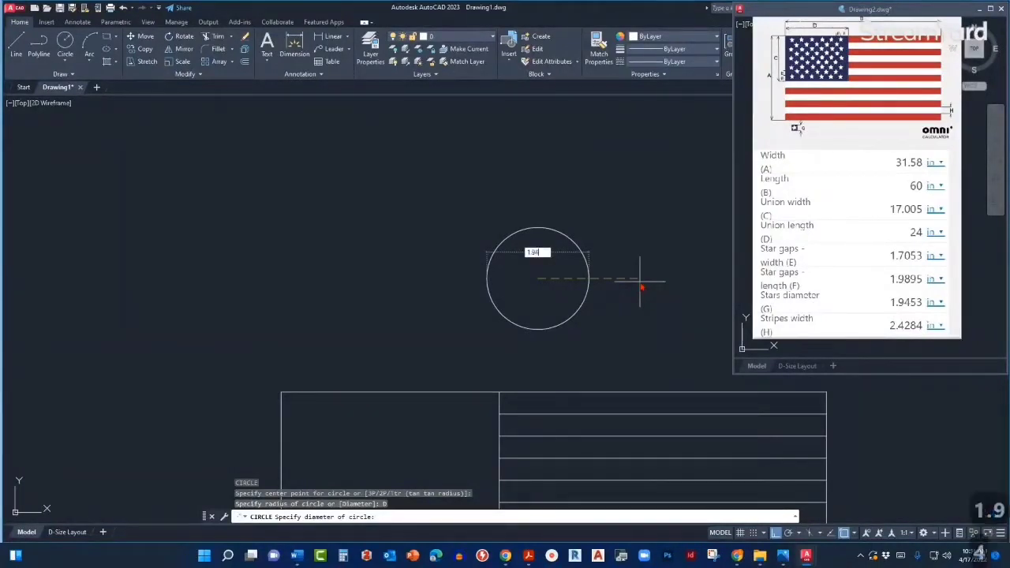
{"action": "type", "text": "453"}
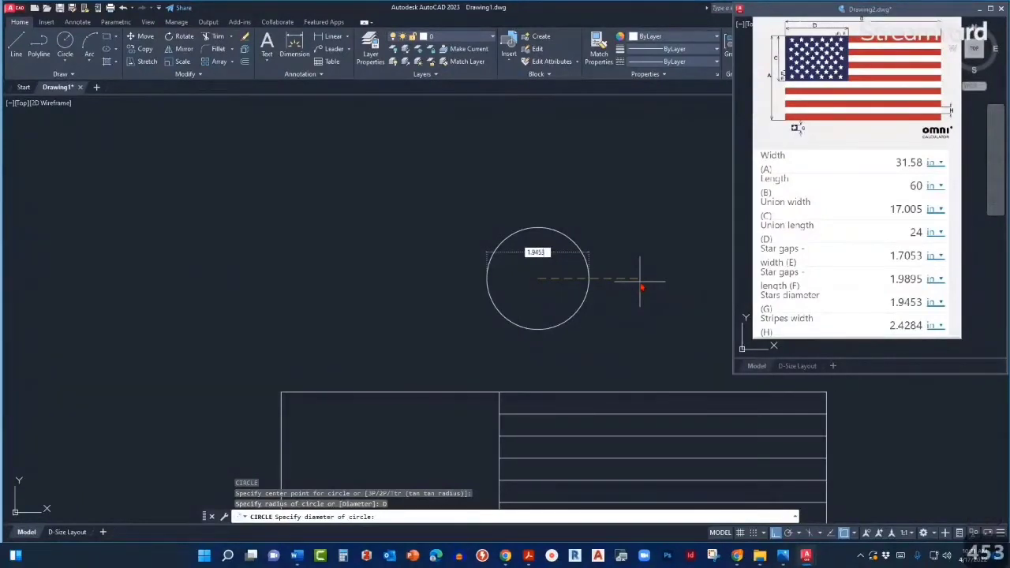
{"action": "key", "text": "Return"}
{"action": "mouse_move", "coordinate": [640, 285]}
{"action": "middle_mouse_down"}
{"action": "mouse_move", "coordinate": [636, 253]}
{"action": "mouse_move", "coordinate": [654, 202]}
{"action": "middle_mouse_up"}
{"action": "left_click", "coordinate": [605, 171]}
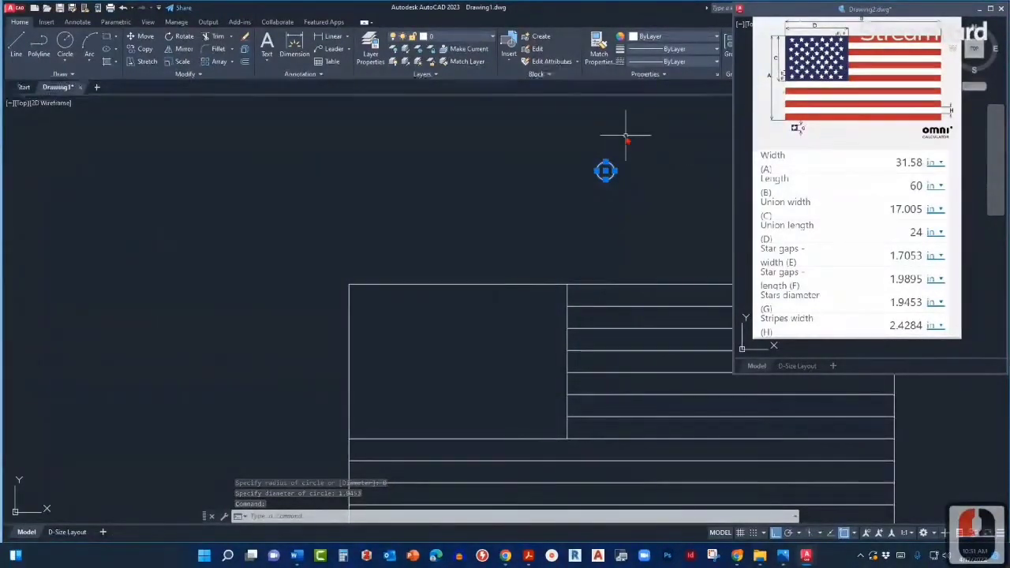
{"action": "scroll", "coordinate": [608, 164], "scroll_direction": "up", "scroll_amount": 2}
{"action": "middle_click_drag", "start_coordinate": [617, 164], "coordinate": [553, 203]}
{"action": "key", "text": "Escape"}
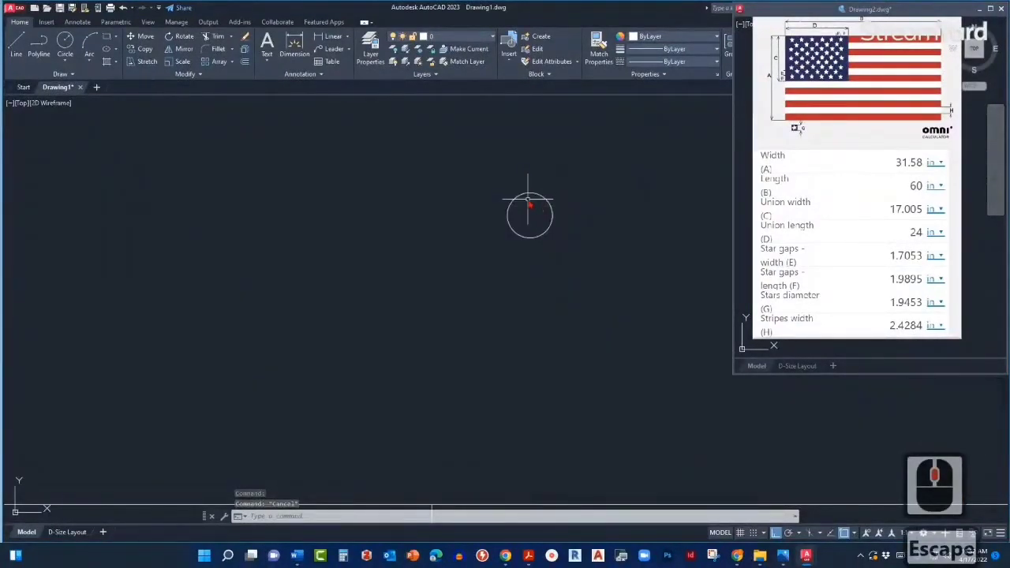
{"action": "scroll", "coordinate": [527, 199], "scroll_direction": "up", "scroll_amount": 2}
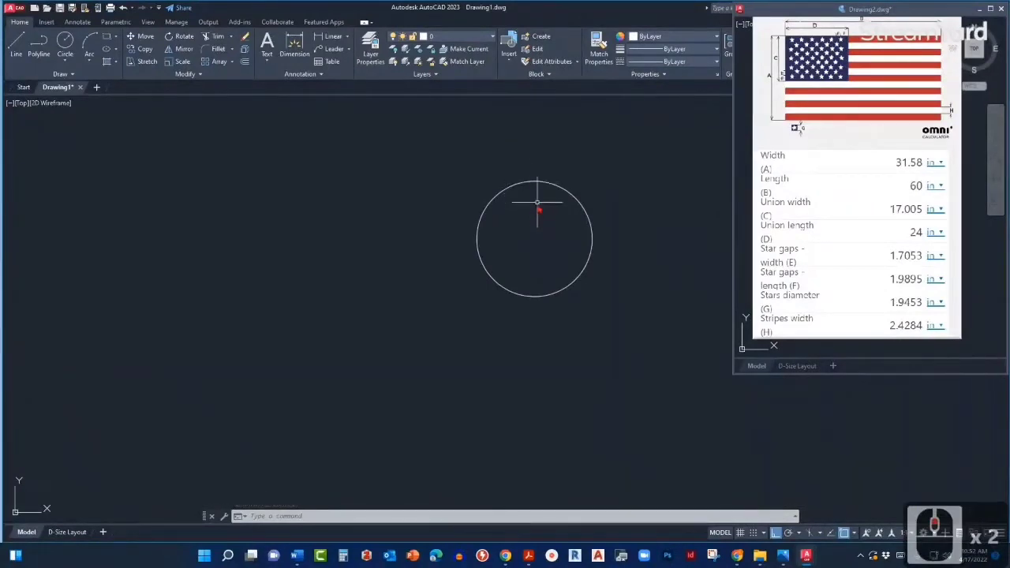
{"action": "middle_click_drag", "start_coordinate": [538, 204], "coordinate": [569, 226]}
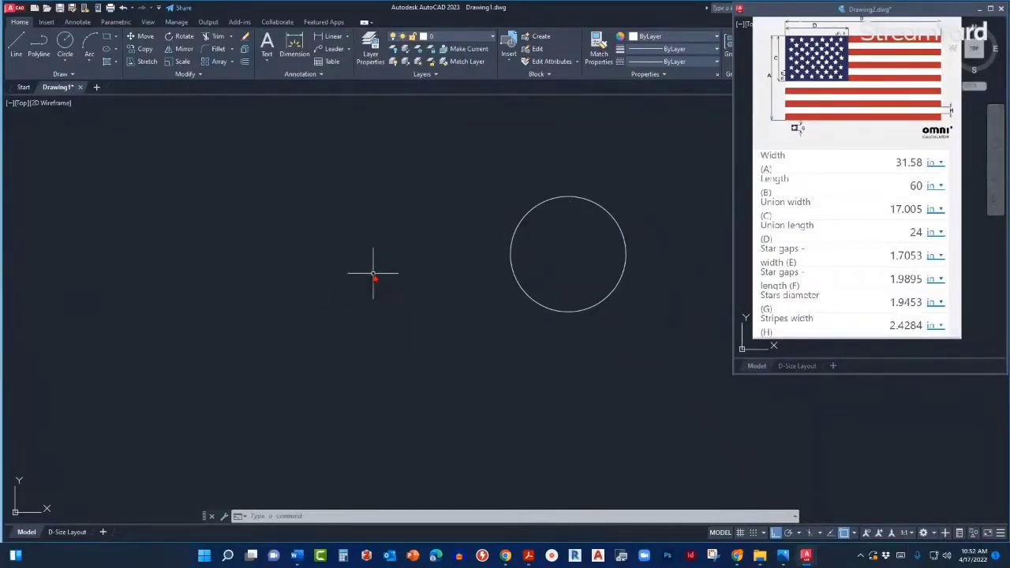
Step: Start a 5-sided polygon centred on the circle with the Center object snap enabled, using the Inscribed in circle option
{"action": "type", "text": "p"}
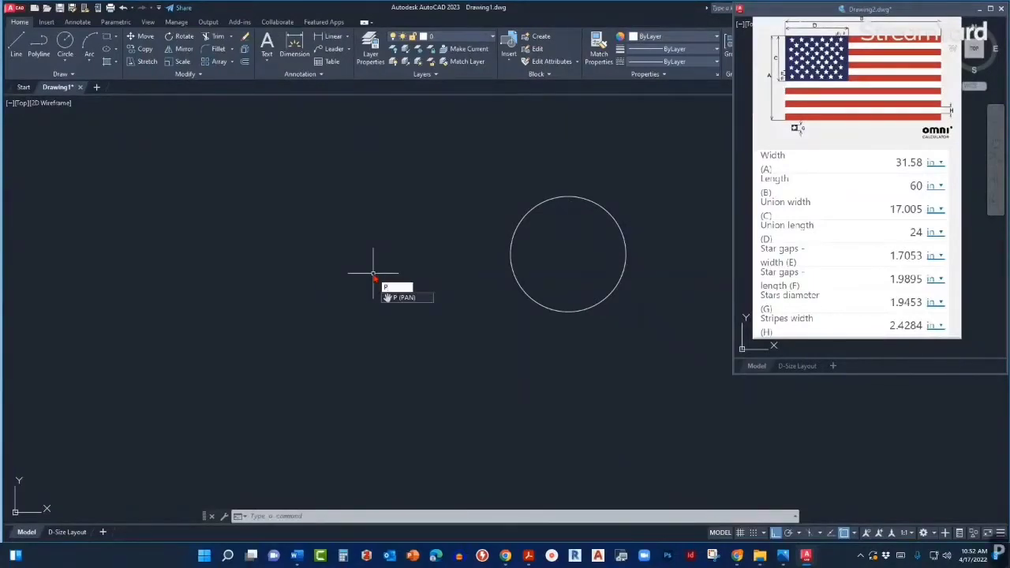
{"action": "type", "text": "ol"}
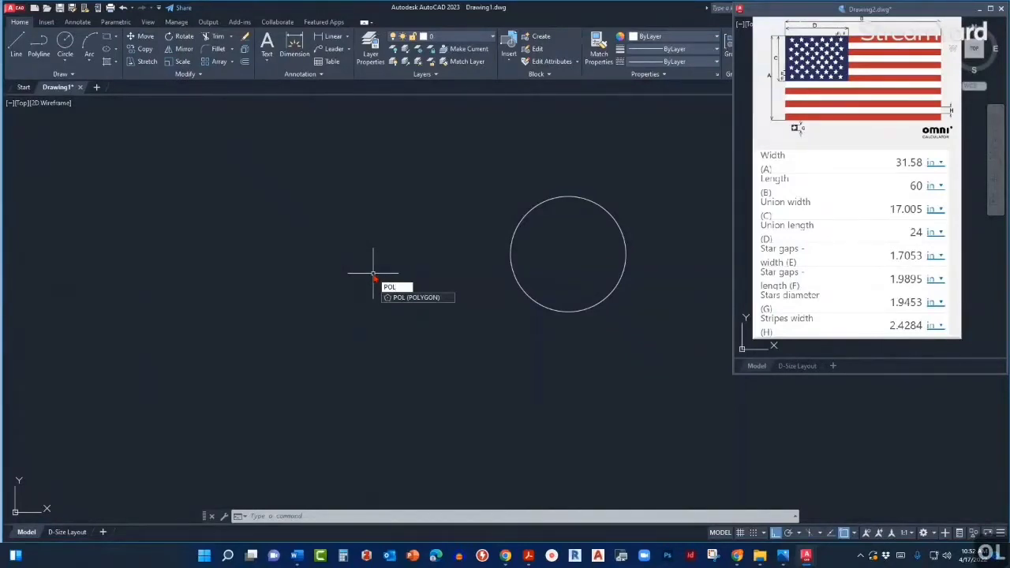
{"action": "key", "text": "Return"}
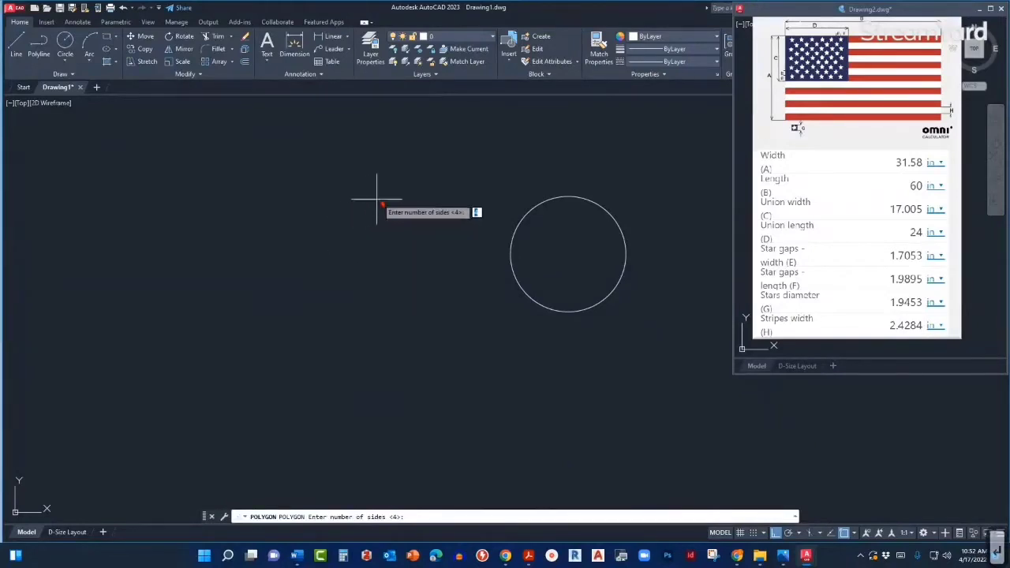
{"action": "scroll", "coordinate": [384, 231], "scroll_direction": "down", "scroll_amount": 3}
{"action": "middle_click_drag", "start_coordinate": [399, 286], "coordinate": [442, 250]}
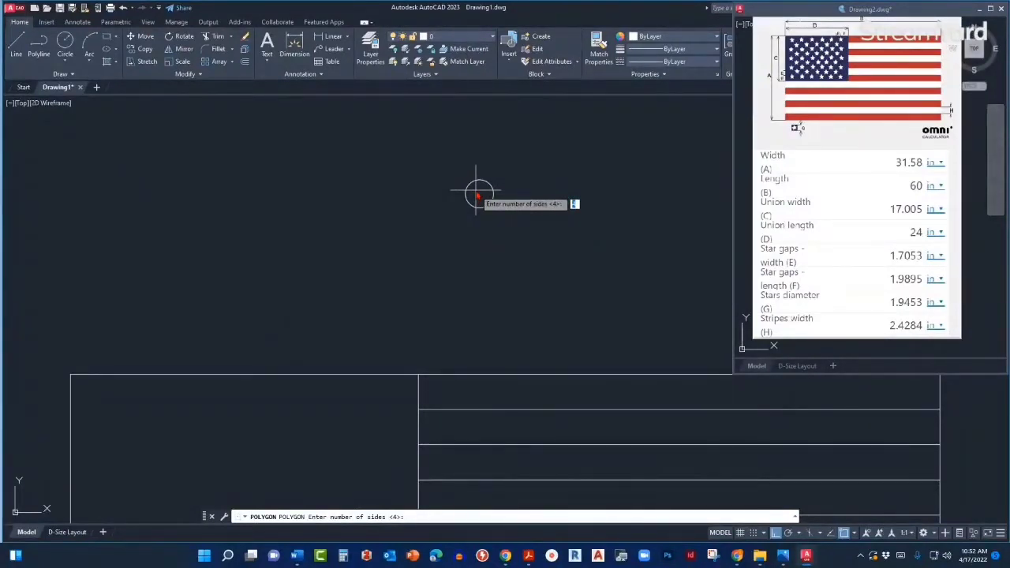
{"action": "type", "text": "5"}
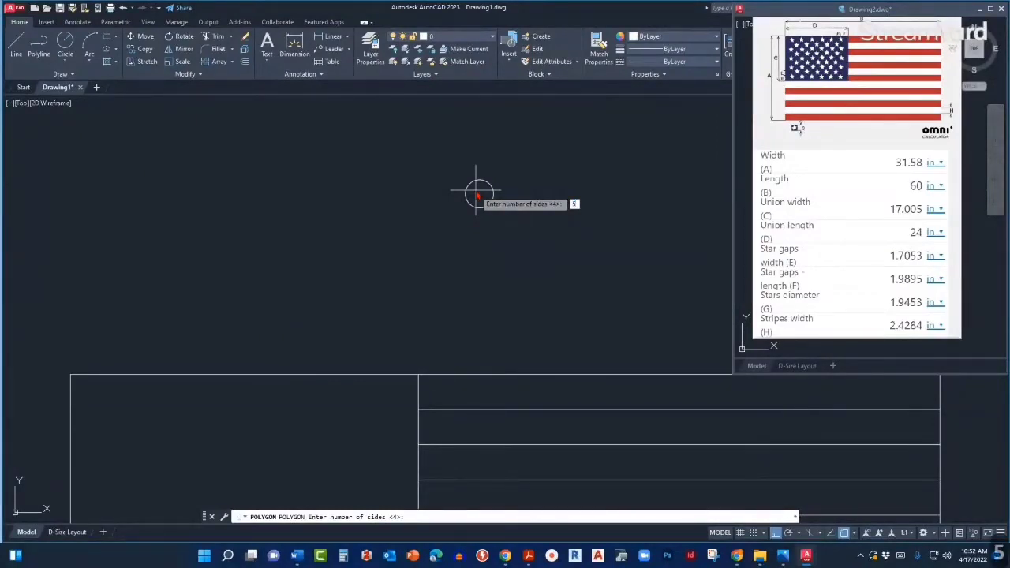
{"action": "key", "text": "Return"}
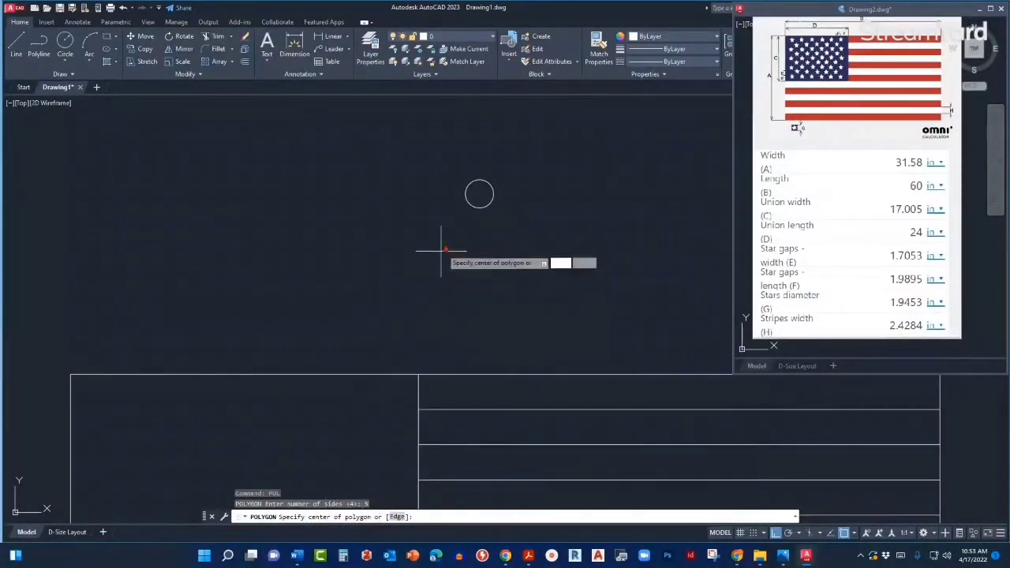
{"action": "scroll", "coordinate": [473, 189], "scroll_direction": "up", "scroll_amount": 2}
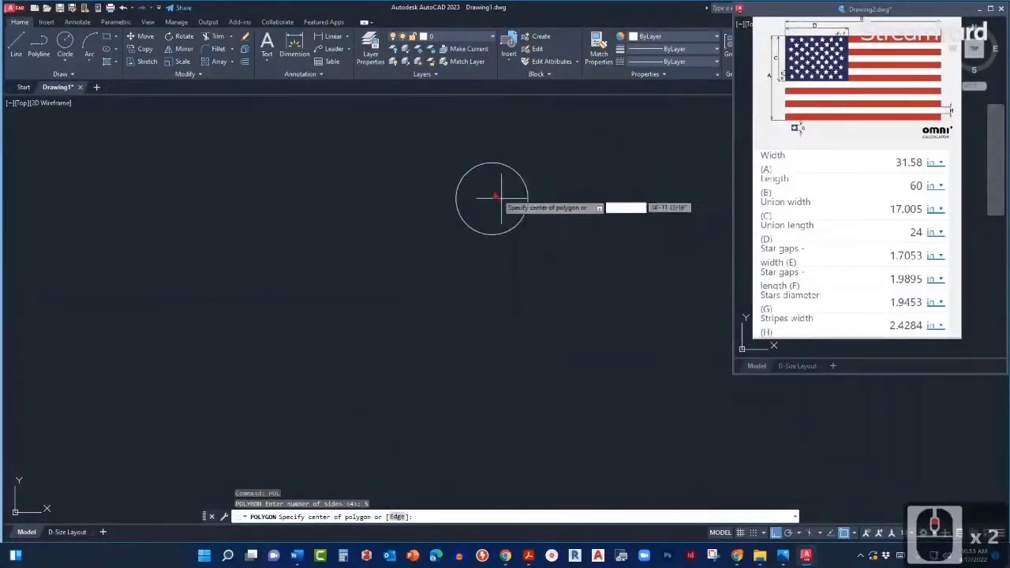
{"action": "scroll", "coordinate": [486, 169], "scroll_direction": "up", "scroll_amount": 2}
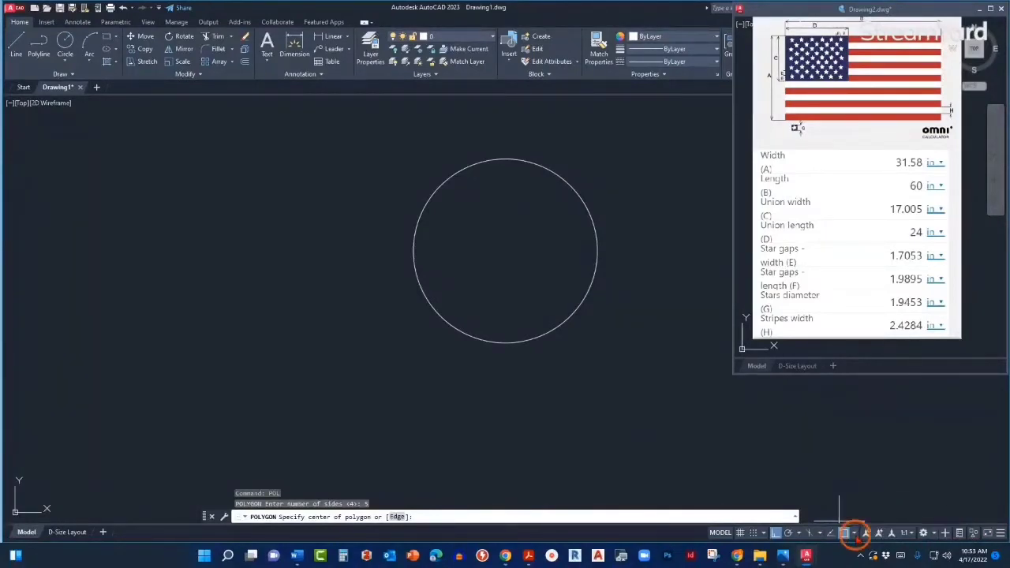
{"action": "left_click", "coordinate": [854, 534]}
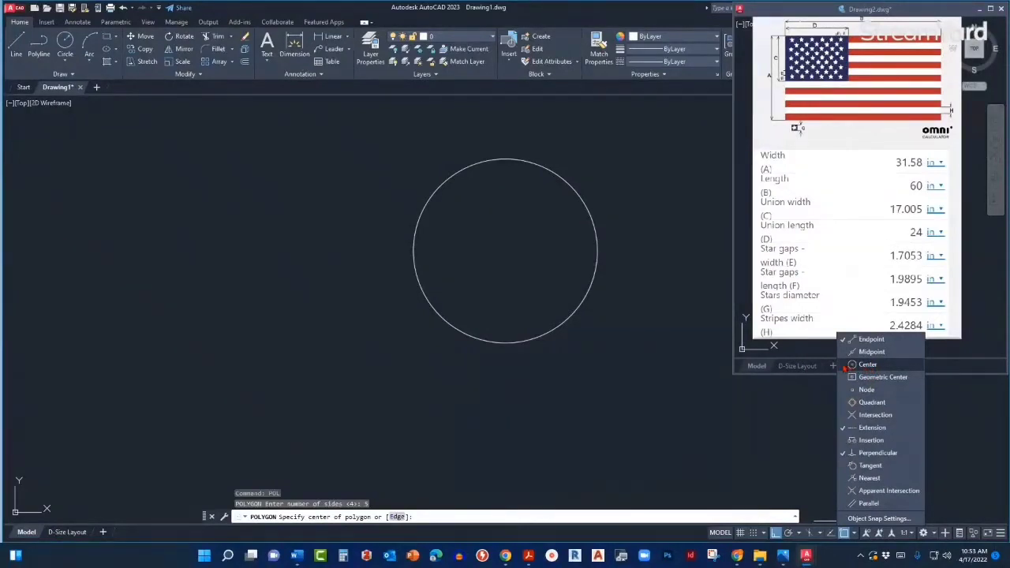
{"action": "left_click", "coordinate": [850, 364]}
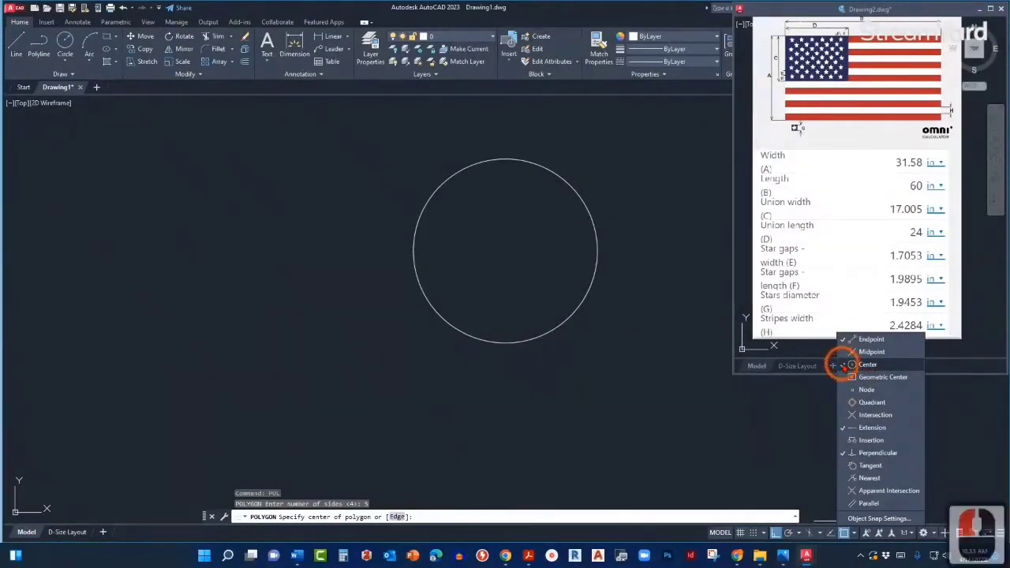
{"action": "left_click", "coordinate": [571, 242]}
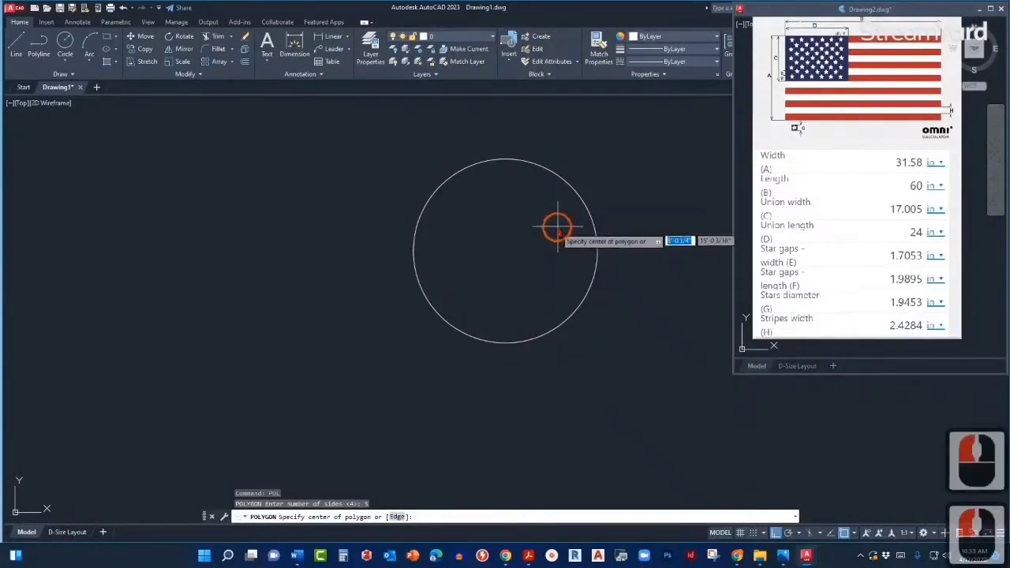
{"action": "left_click", "coordinate": [505, 251]}
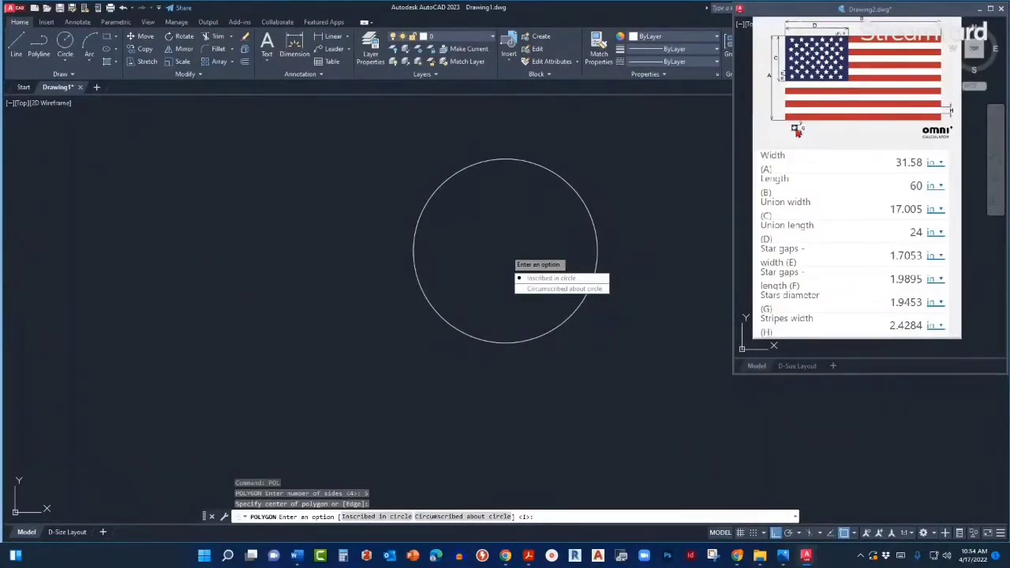
{"action": "left_click", "coordinate": [537, 284]}
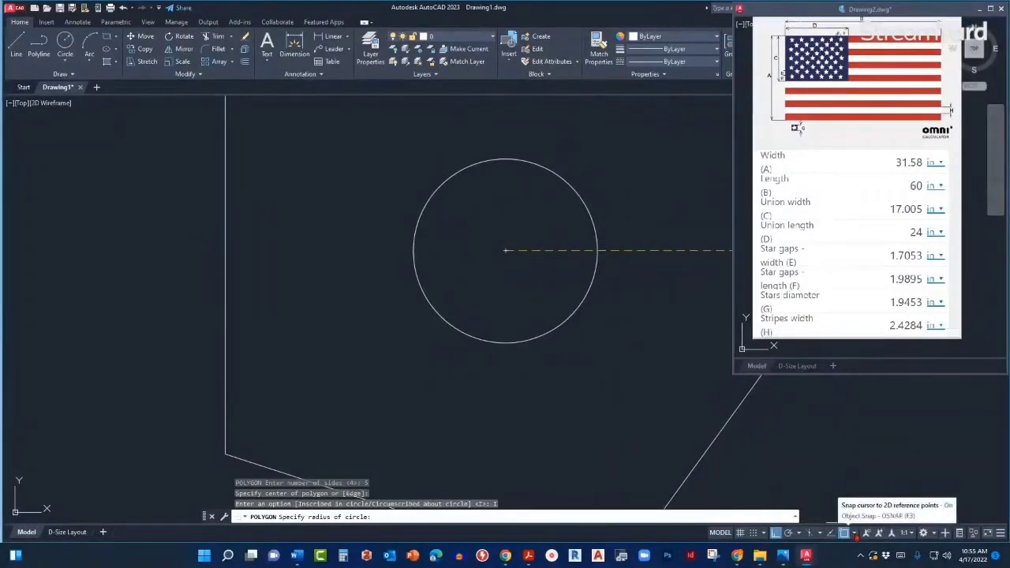
Step: Enable the Quadrant object snap and set the pentagon's radius at the circle's top quadrant
{"action": "left_click", "coordinate": [855, 534]}
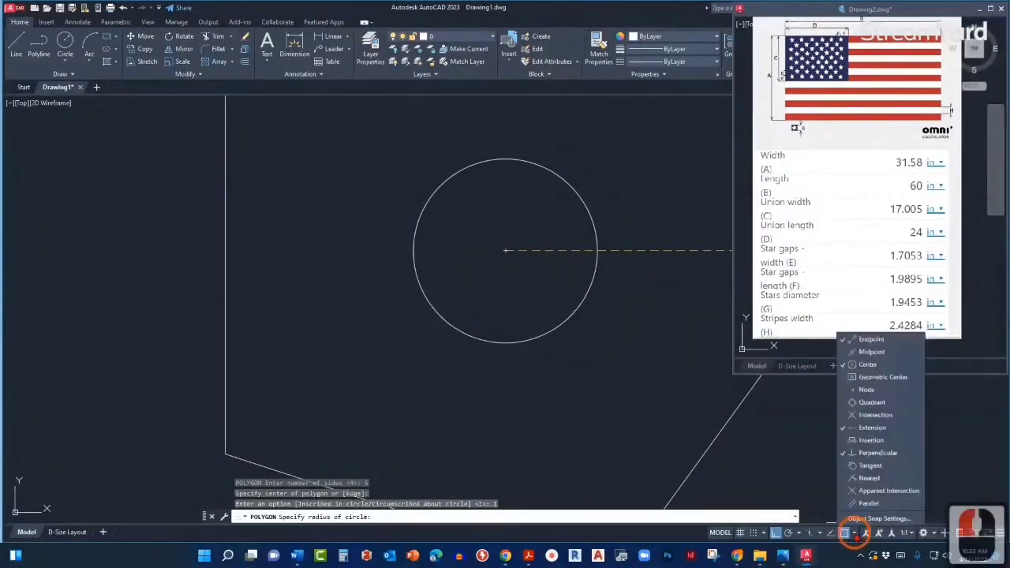
{"action": "left_click", "coordinate": [849, 403]}
{"action": "left_click", "coordinate": [503, 216]}
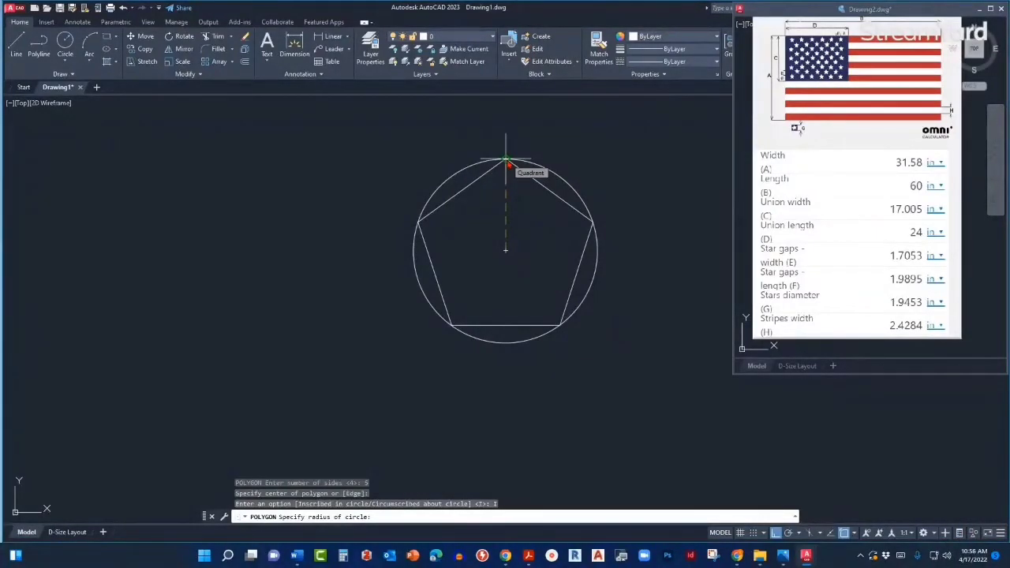
{"action": "left_click", "coordinate": [506, 162]}
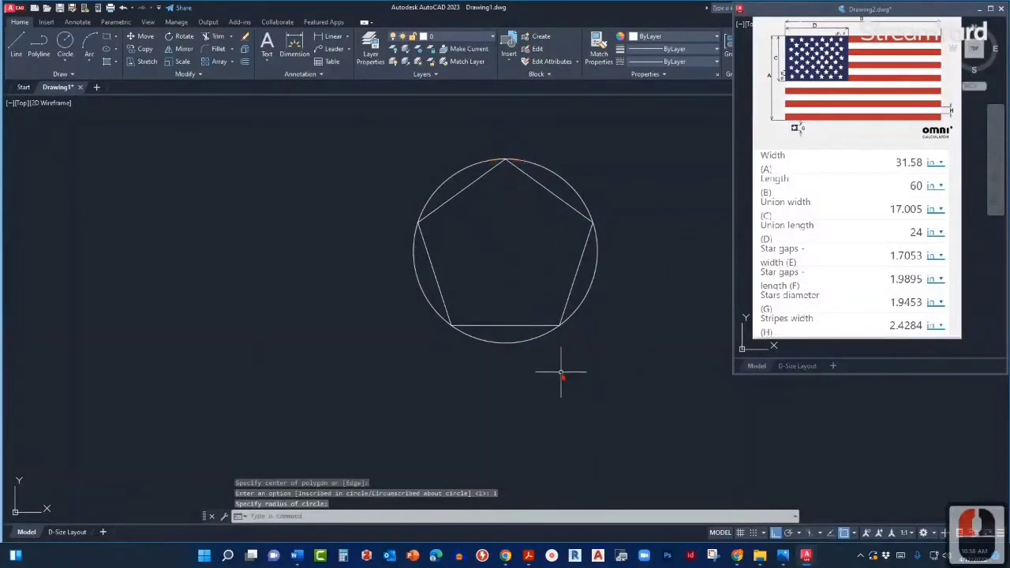
Step: Draw a five-pointed star as a polyline joining the pentagon's alternate vertices, starting and ending at its lower-right vertex
{"action": "scroll", "coordinate": [561, 373], "scroll_direction": "down", "scroll_amount": 10}
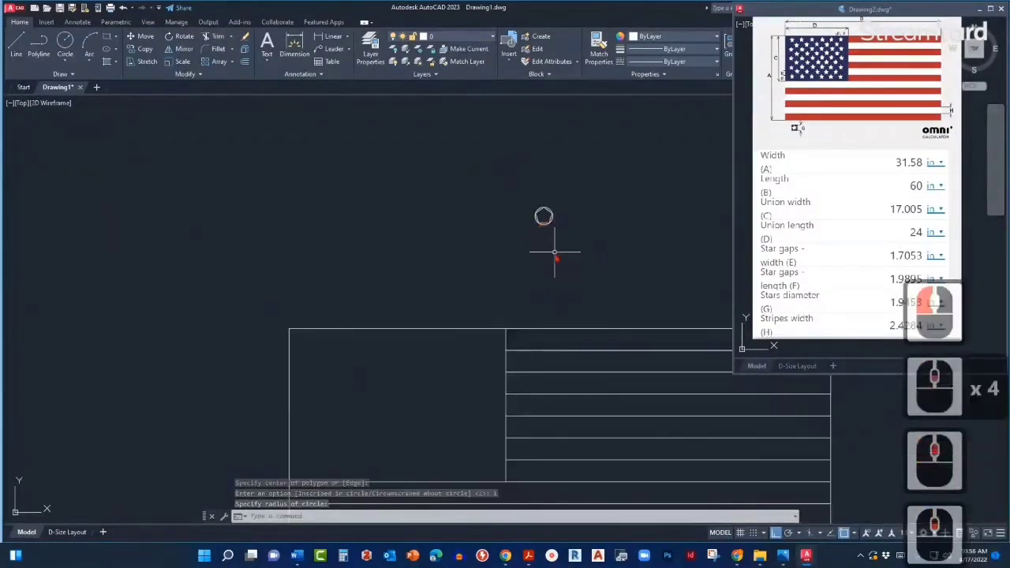
{"action": "middle_click_drag", "start_coordinate": [555, 253], "coordinate": [534, 201]}
{"action": "scroll", "coordinate": [526, 158], "scroll_direction": "up", "scroll_amount": 7}
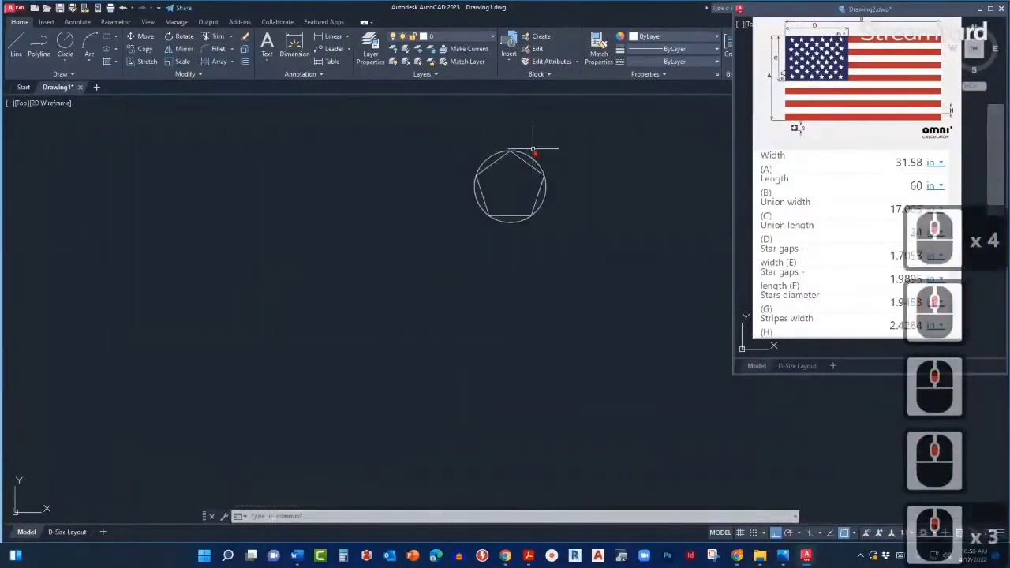
{"action": "scroll", "coordinate": [533, 147], "scroll_direction": "up", "scroll_amount": 4}
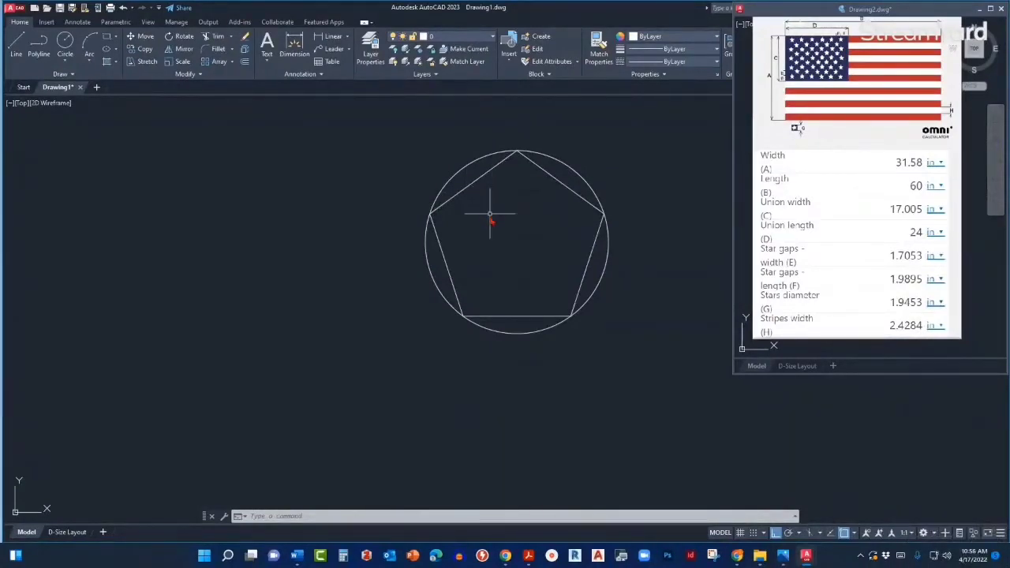
{"action": "mouse_move", "coordinate": [488, 210]}
{"action": "middle_mouse_down"}
{"action": "mouse_move", "coordinate": [472, 229]}
{"action": "mouse_move", "coordinate": [529, 264]}
{"action": "middle_mouse_up"}
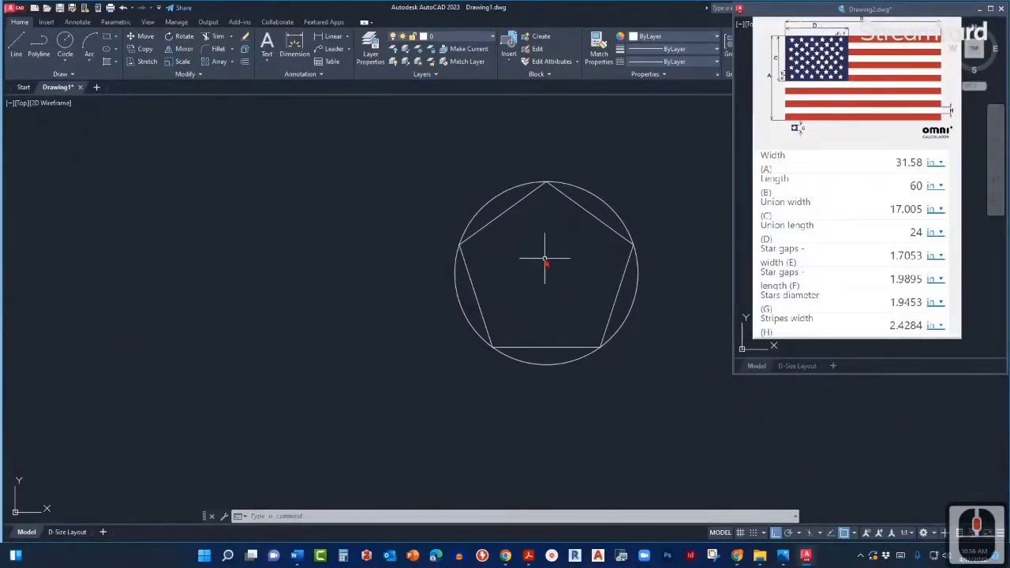
{"action": "type", "text": "PL"}
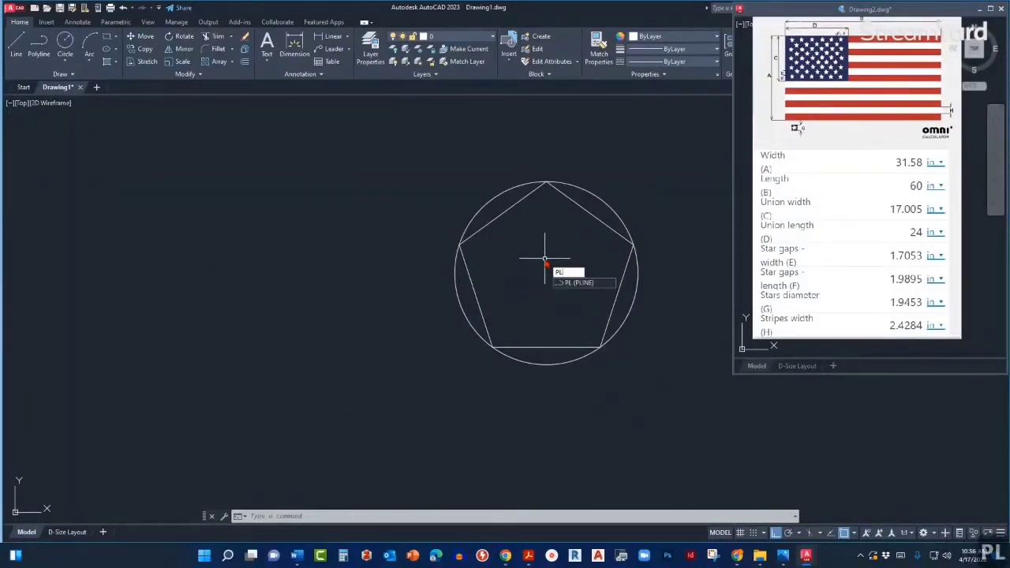
{"action": "key", "text": "Return"}
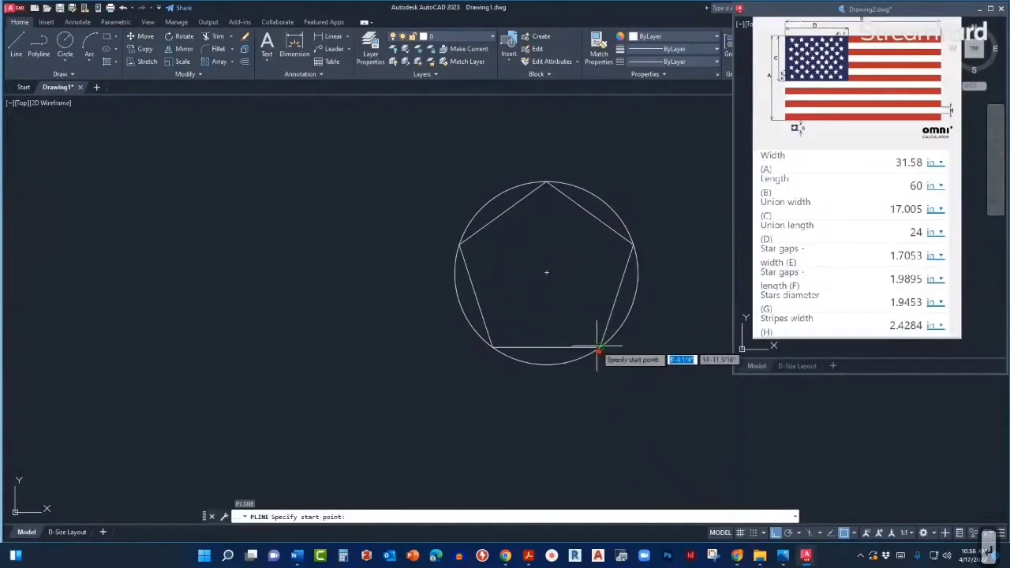
{"action": "left_click", "coordinate": [599, 347]}
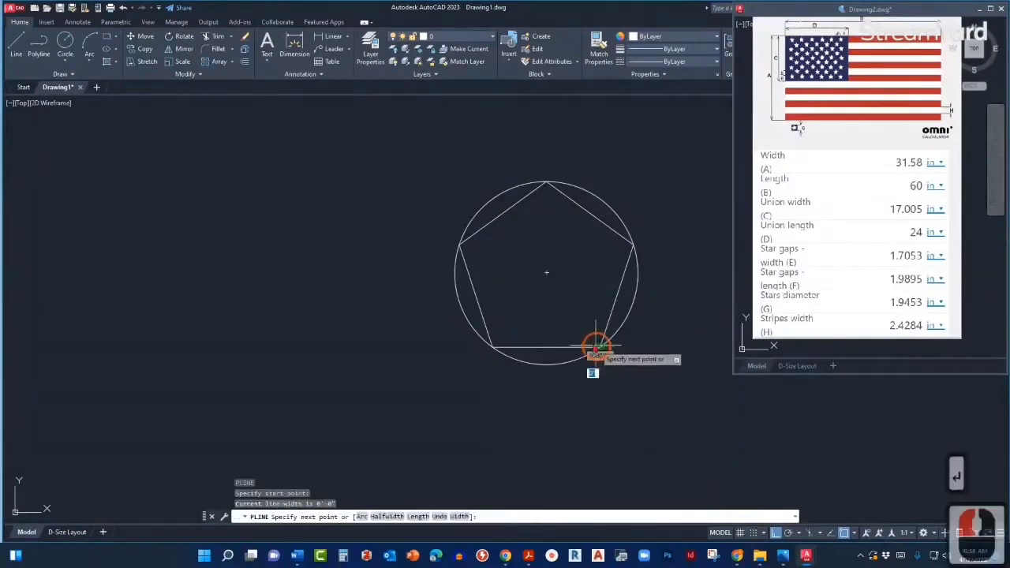
{"action": "left_click", "coordinate": [459, 245]}
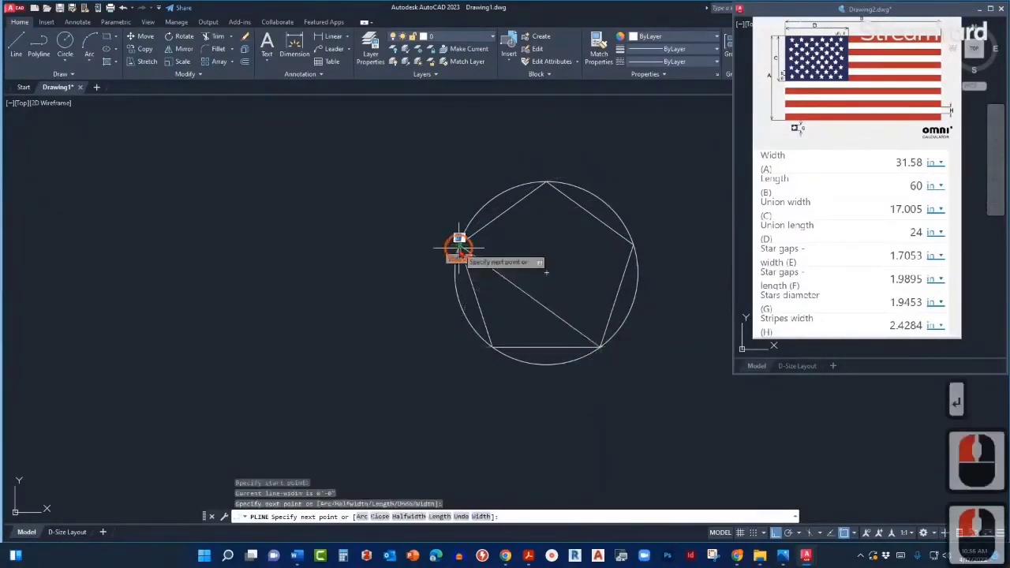
{"action": "left_click", "coordinate": [633, 245]}
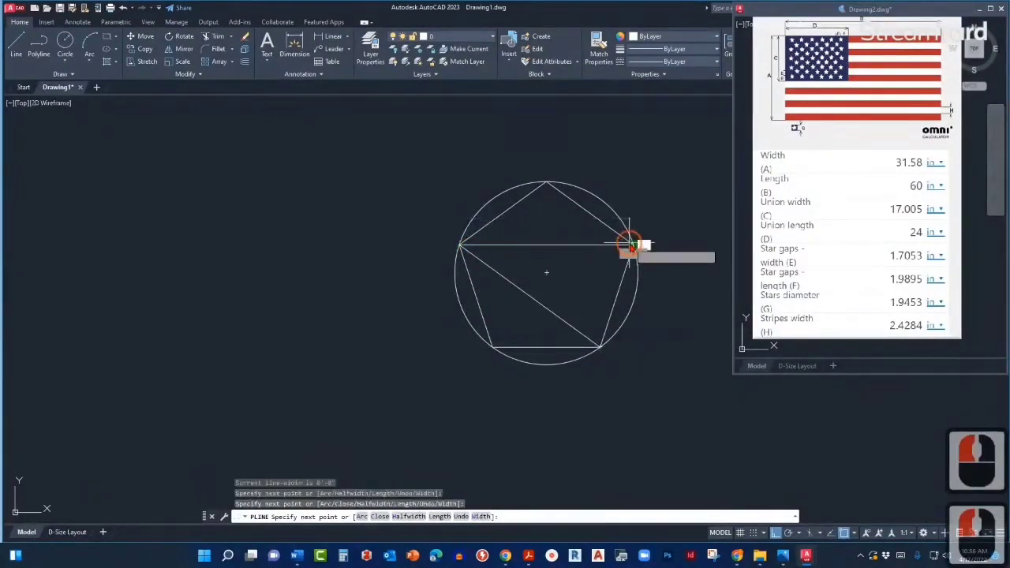
{"action": "left_click", "coordinate": [492, 345]}
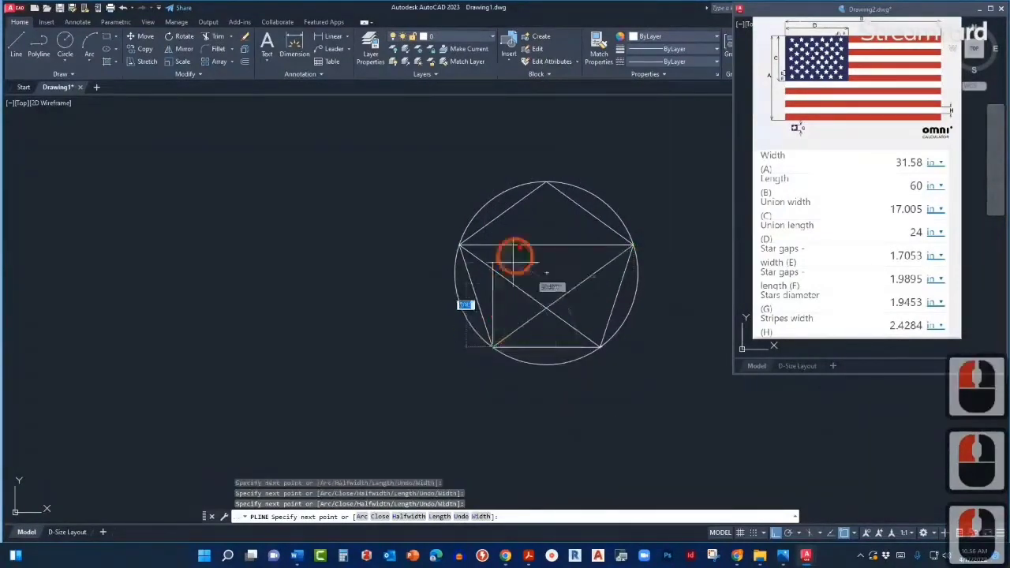
{"action": "left_click", "coordinate": [546, 183]}
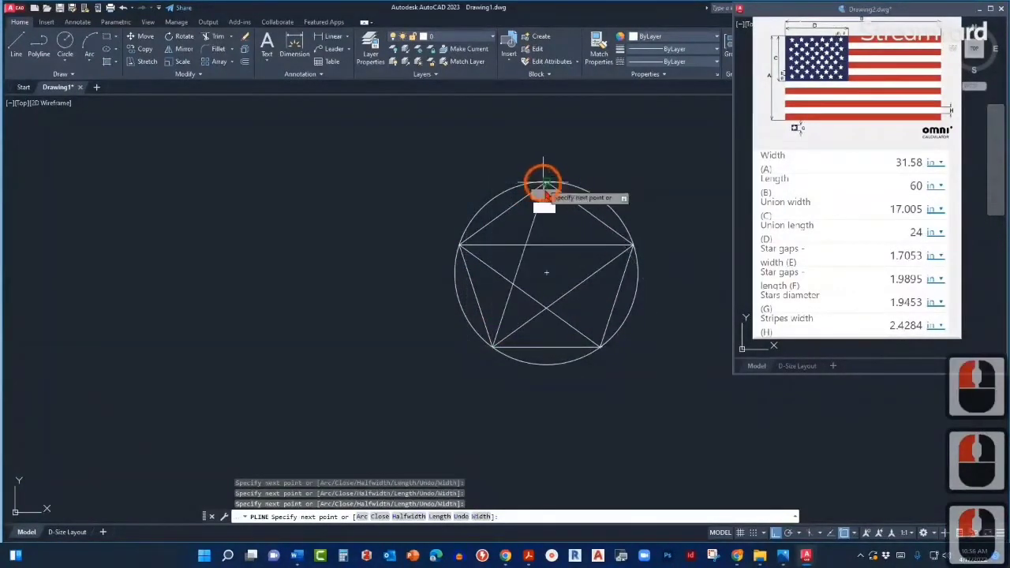
{"action": "left_click", "coordinate": [599, 345]}
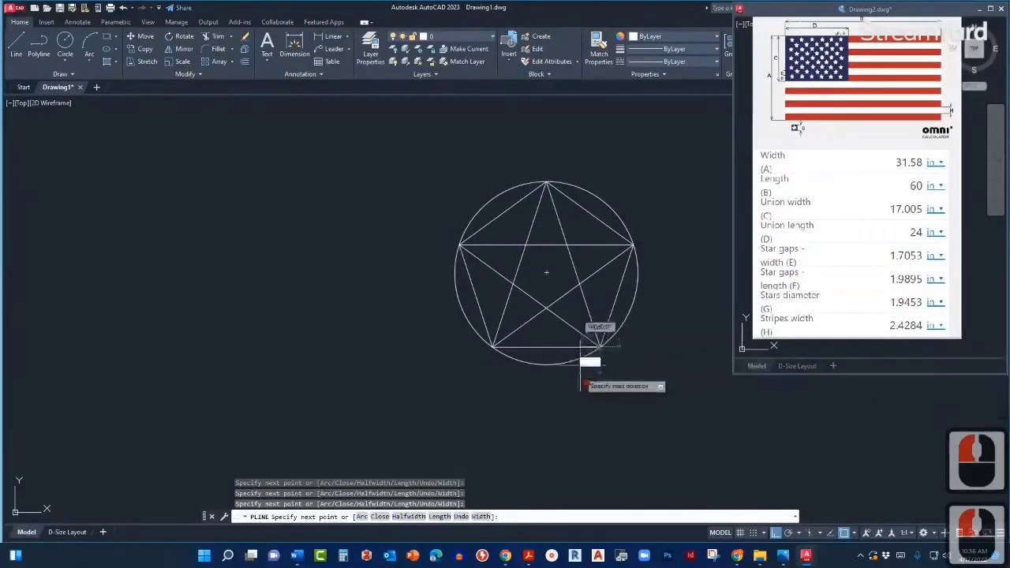
{"action": "key", "text": "Escape"}
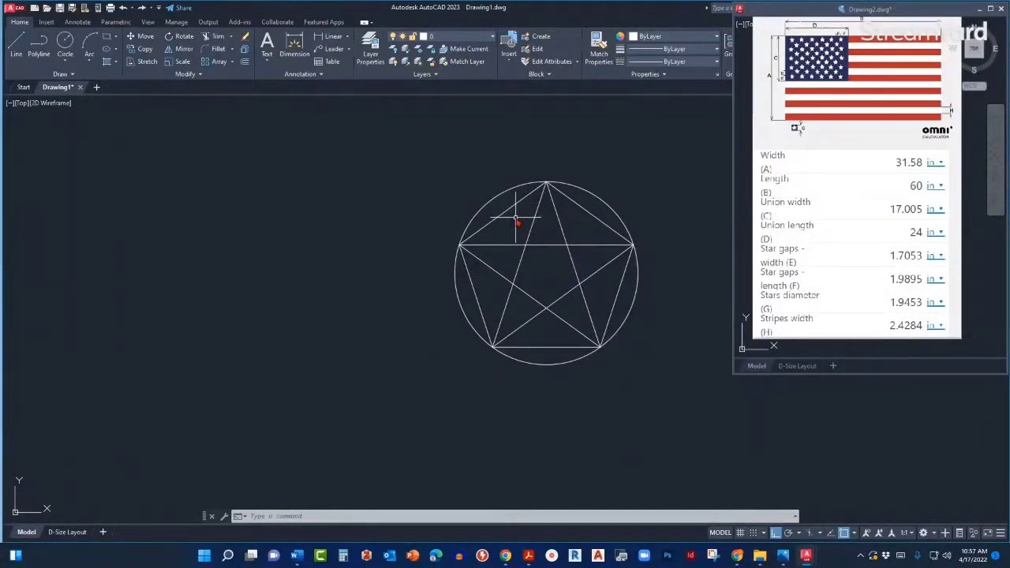
Step: Erase the construction circle and the pentagon around the star, keeping only the star polyline
{"action": "left_click", "coordinate": [509, 191]}
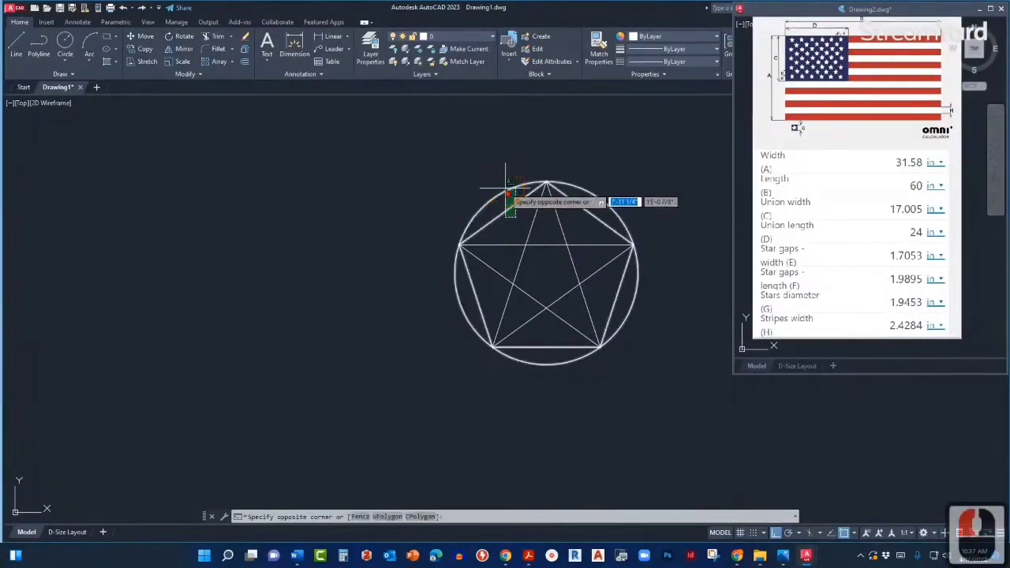
{"action": "left_click", "coordinate": [494, 157]}
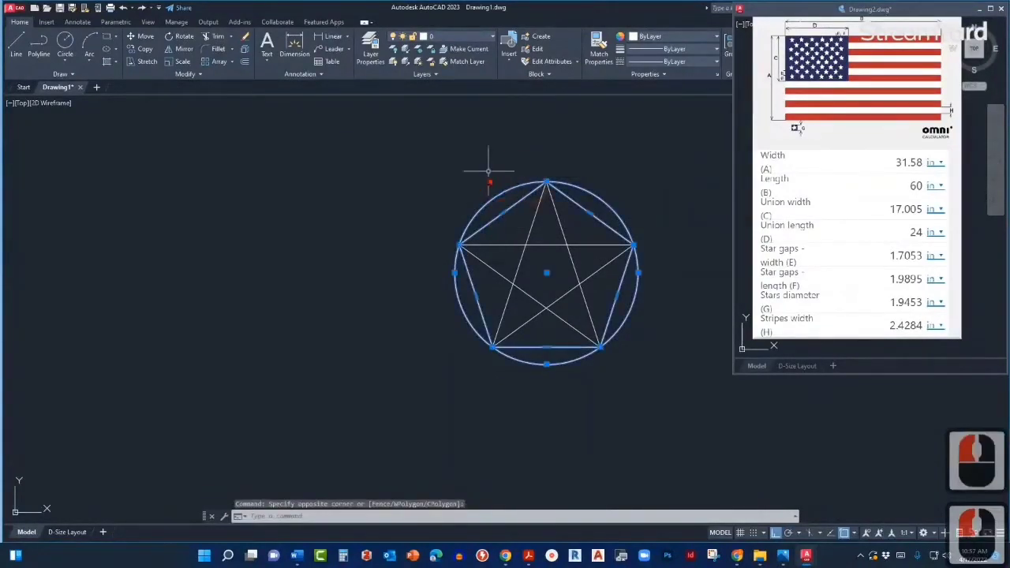
{"action": "type", "text": "E"}
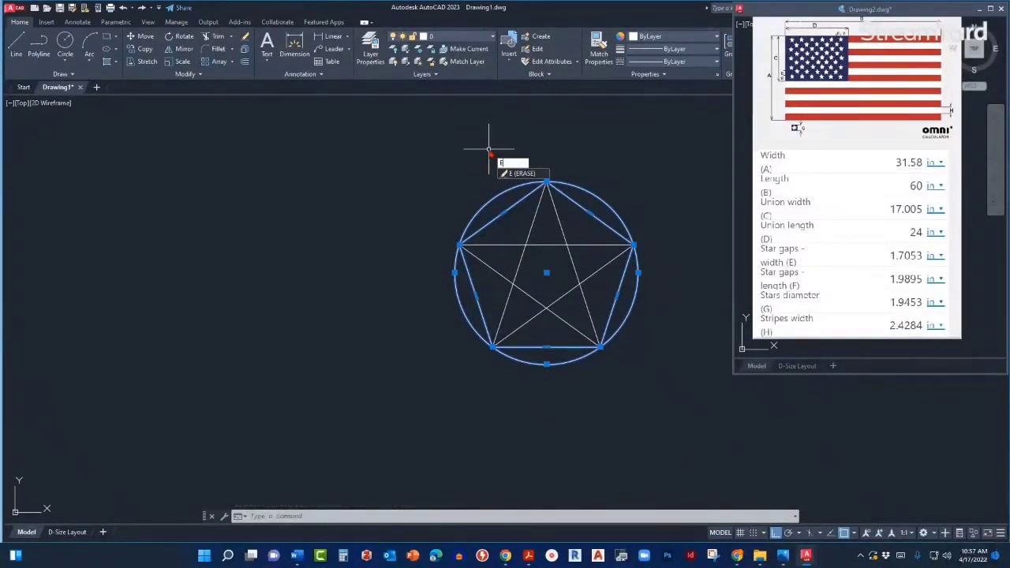
{"action": "key", "text": "Return"}
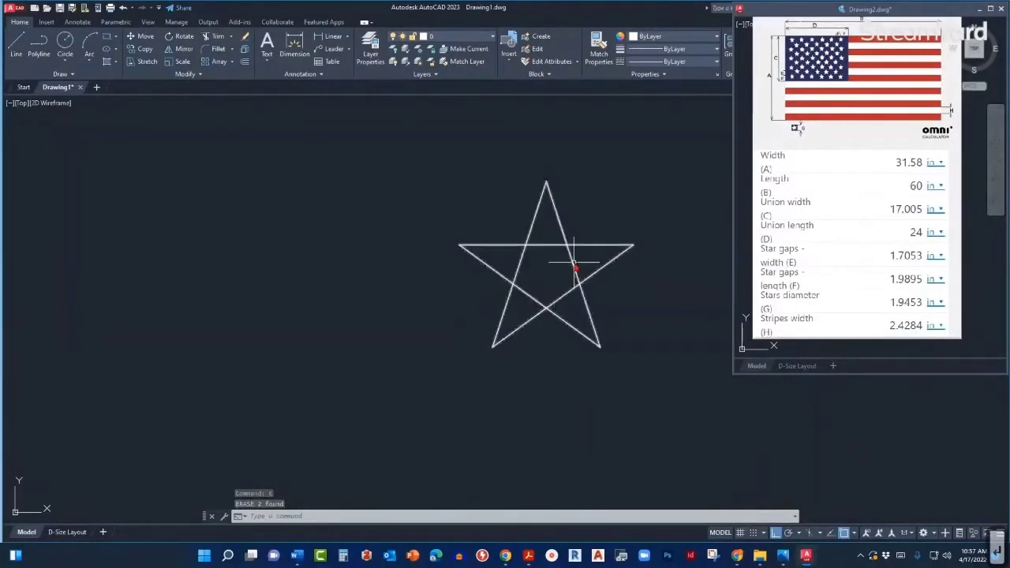
Step: Trim away all five crossing segments inside the star so only its ten-sided outline remains
{"action": "scroll", "coordinate": [575, 264], "scroll_direction": "down", "scroll_amount": 2}
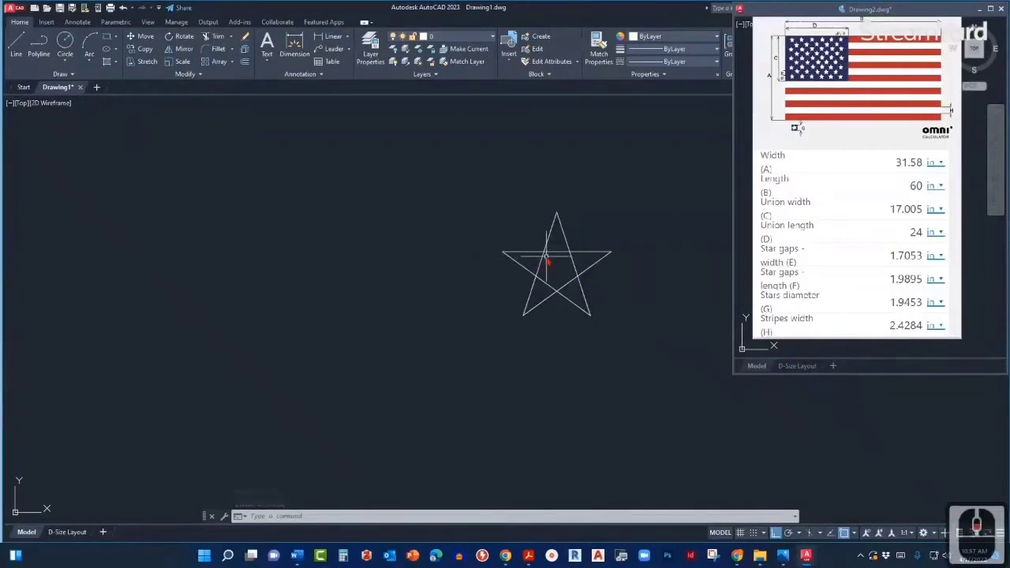
{"action": "scroll", "coordinate": [546, 261], "scroll_direction": "down", "scroll_amount": 2}
{"action": "scroll", "coordinate": [556, 256], "scroll_direction": "up", "scroll_amount": 2}
{"action": "scroll", "coordinate": [557, 256], "scroll_direction": "up", "scroll_amount": 1}
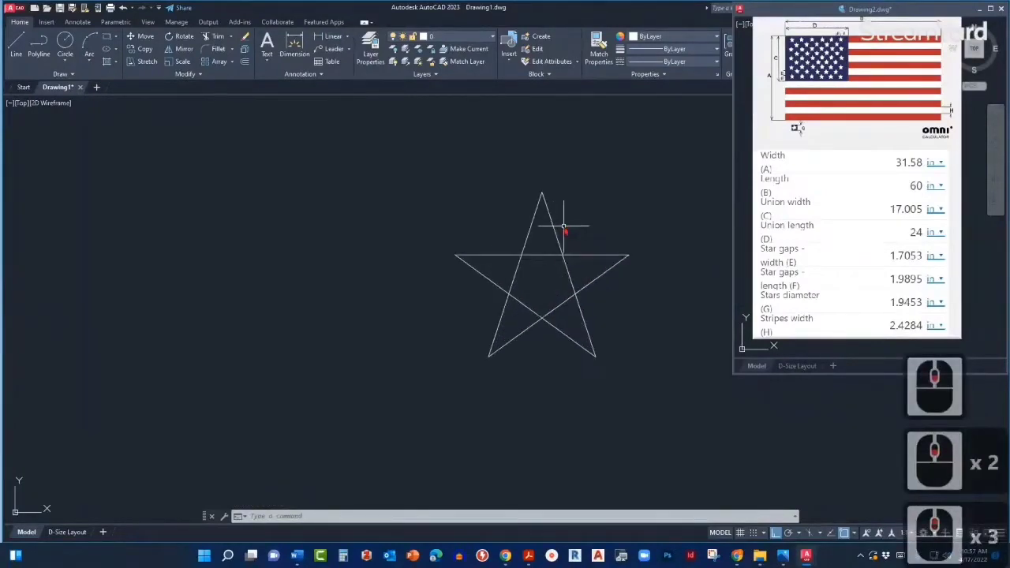
{"action": "scroll", "coordinate": [564, 227], "scroll_direction": "up", "scroll_amount": 1}
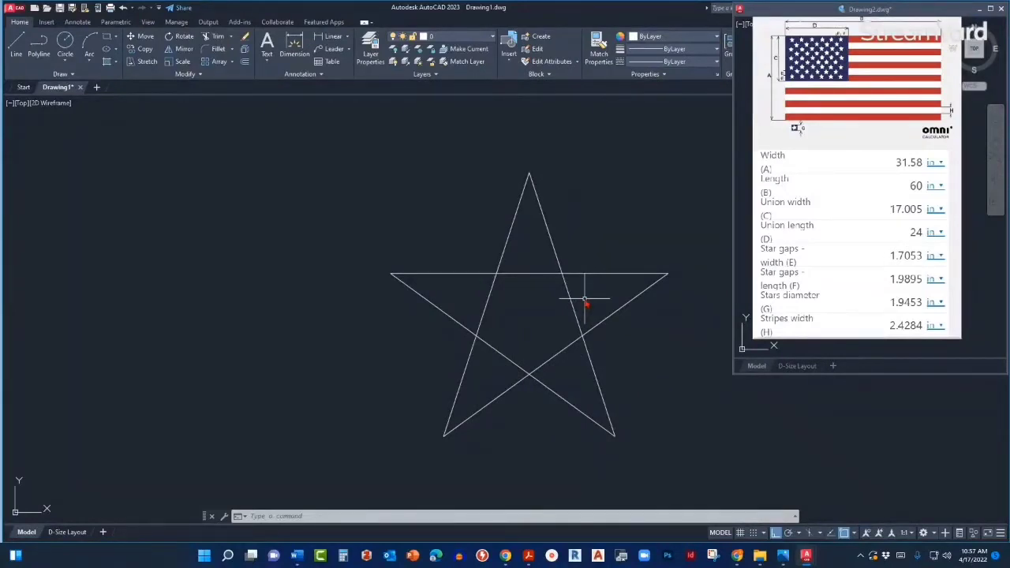
{"action": "middle_click_drag", "start_coordinate": [574, 226], "coordinate": [532, 231]}
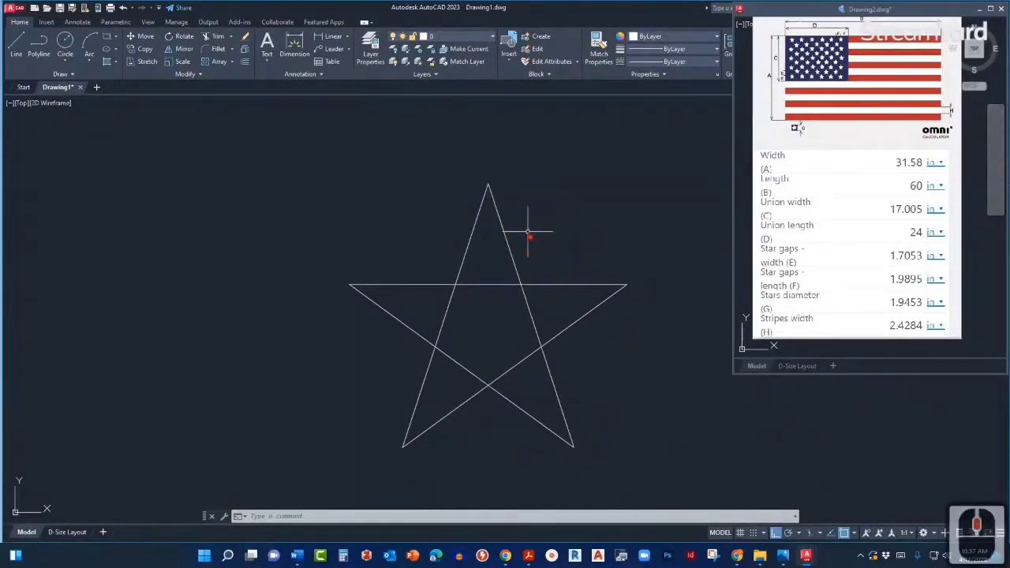
{"action": "type", "text": "TR"}
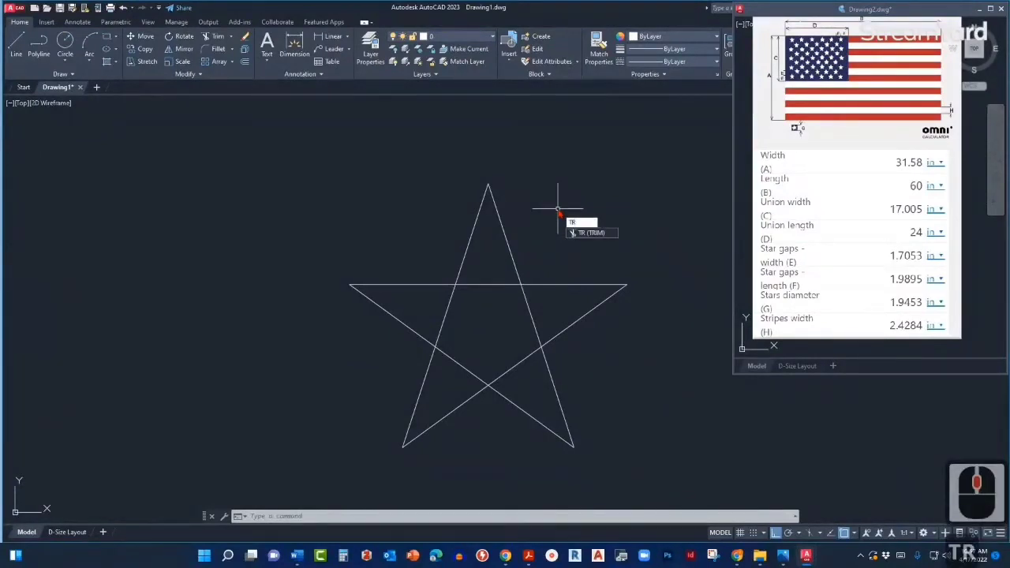
{"action": "key", "text": "Return"}
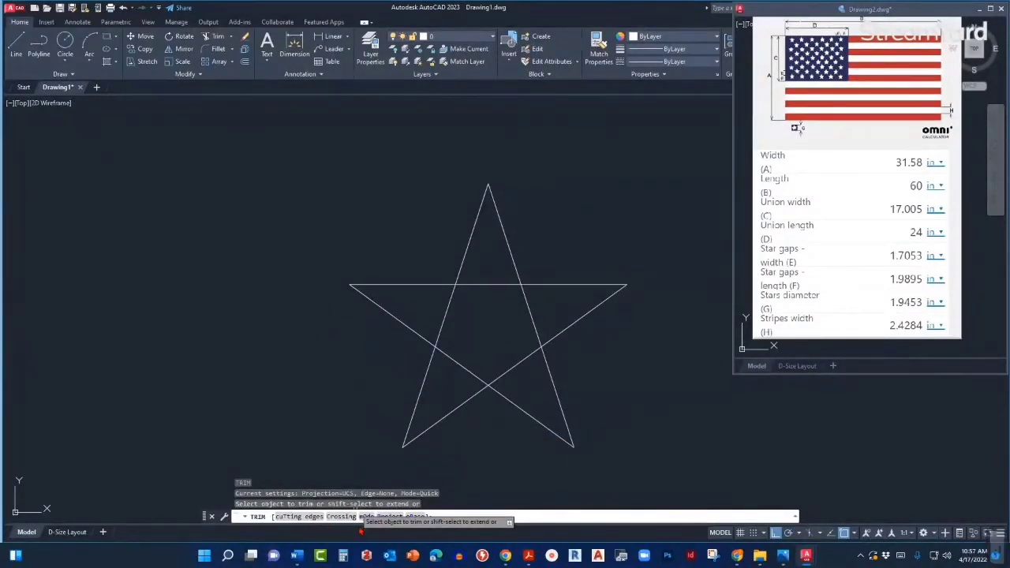
{"action": "left_click", "coordinate": [454, 366]}
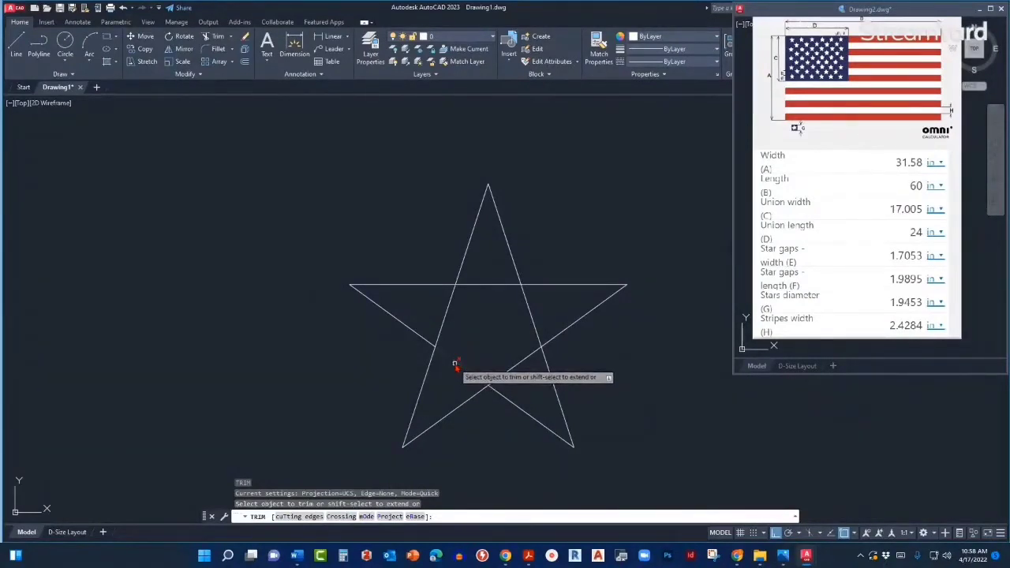
{"action": "left_click", "coordinate": [453, 362]}
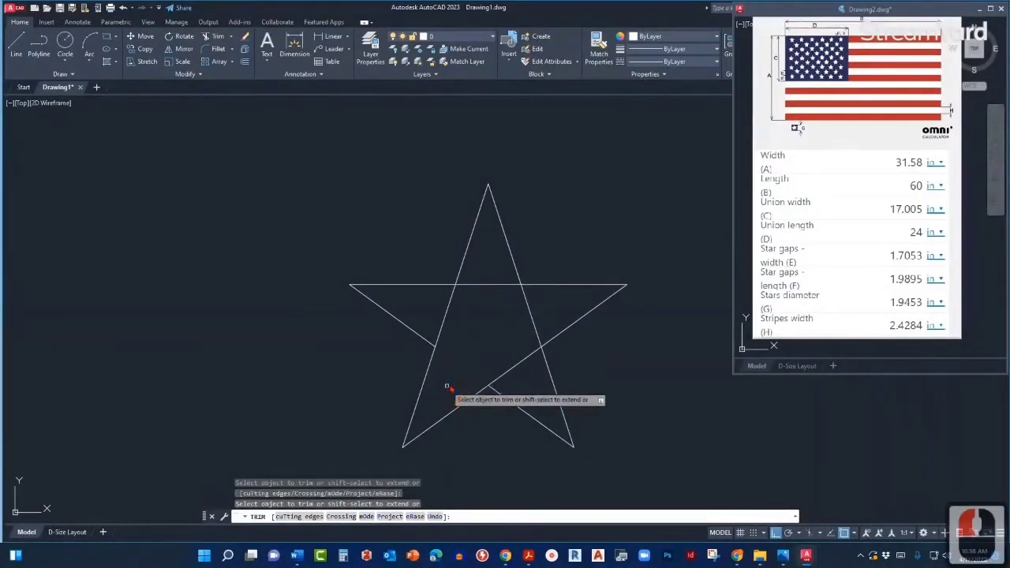
{"action": "left_click", "coordinate": [514, 366]}
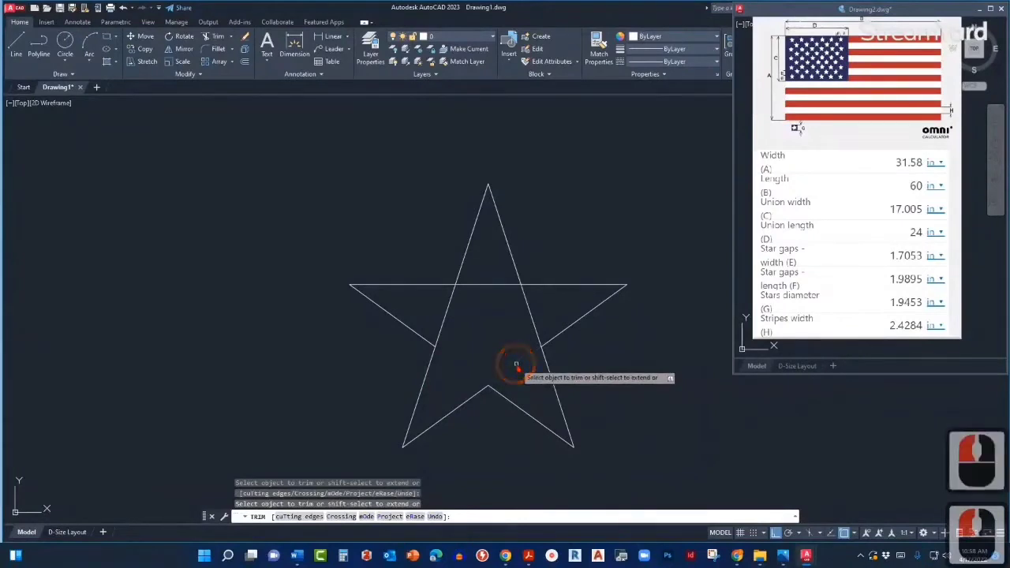
{"action": "left_click", "coordinate": [492, 285]}
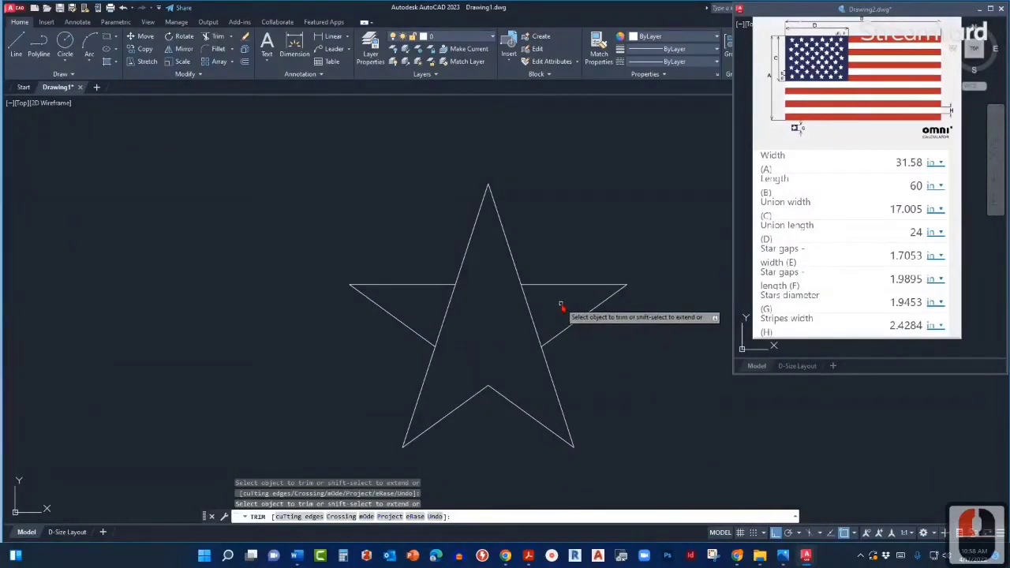
{"action": "left_click", "coordinate": [560, 305]}
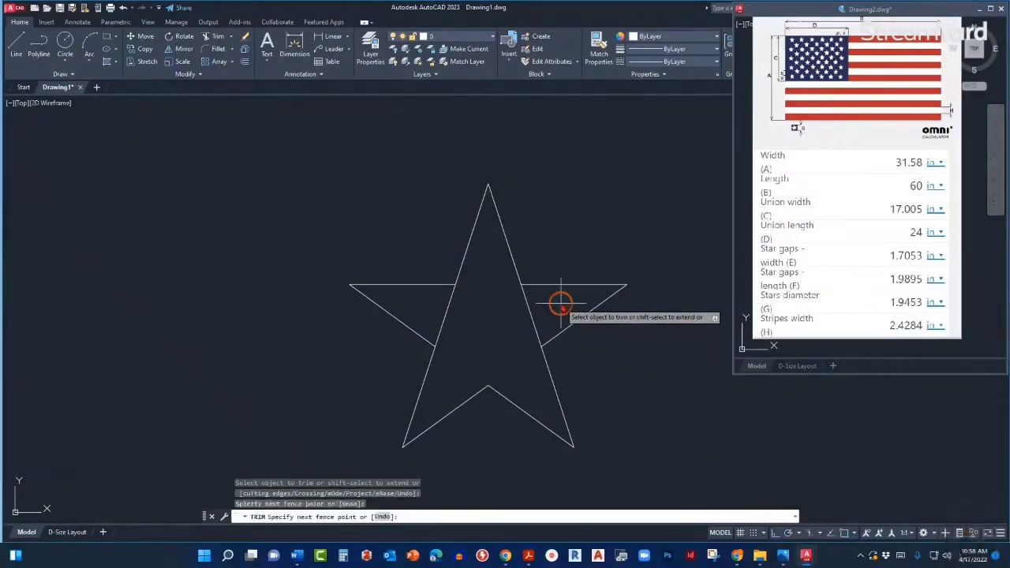
{"action": "right_click", "coordinate": [407, 301]}
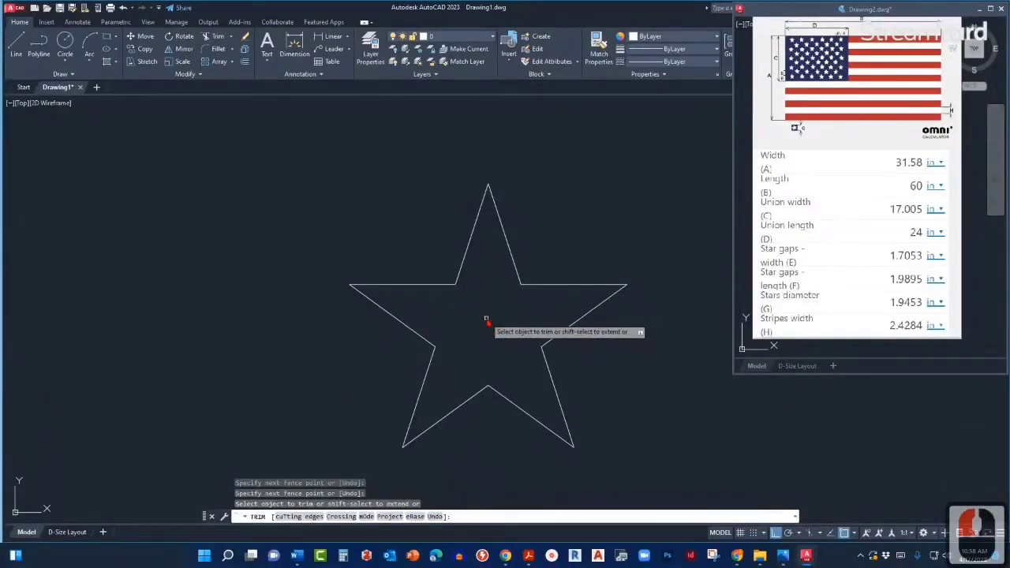
{"action": "key", "text": "Escape"}
Step: Select individual parts of the trimmed star to check whether its outline is still a single object
{"action": "scroll", "coordinate": [521, 319], "scroll_direction": "down", "scroll_amount": 5}
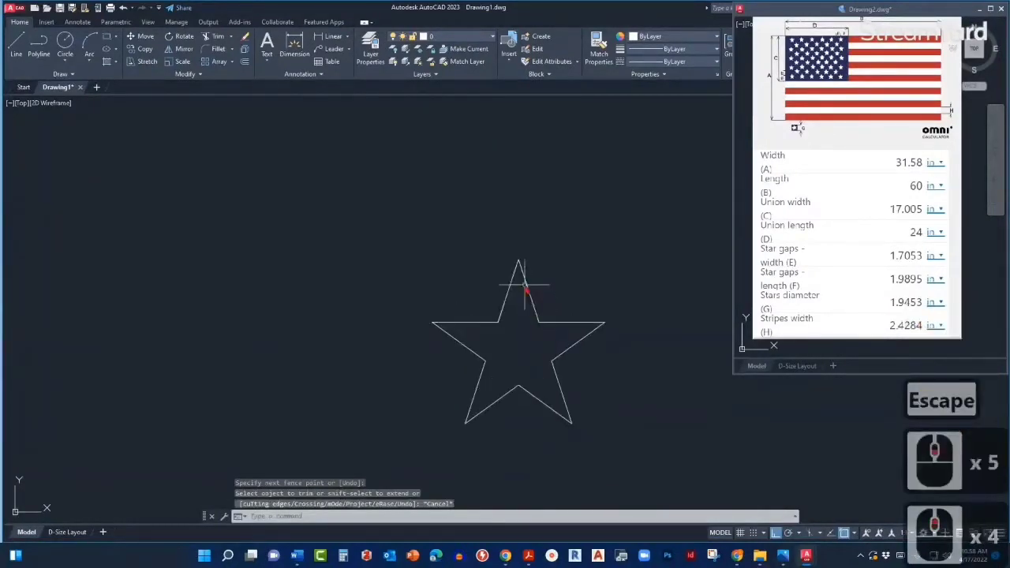
{"action": "left_click", "coordinate": [485, 363]}
{"action": "left_click", "coordinate": [558, 361]}
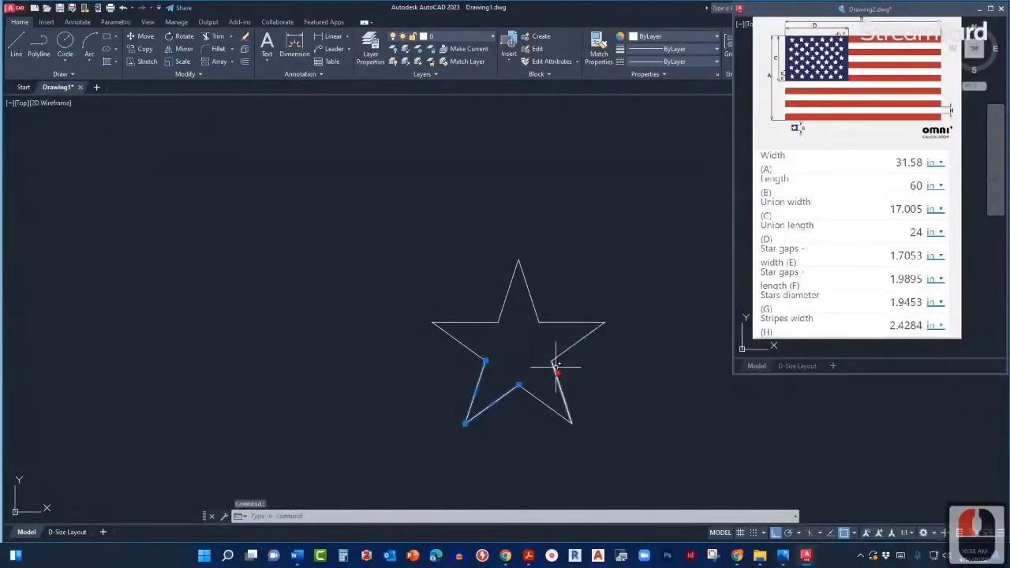
{"action": "left_click", "coordinate": [555, 367]}
{"action": "key", "text": "Escape"}
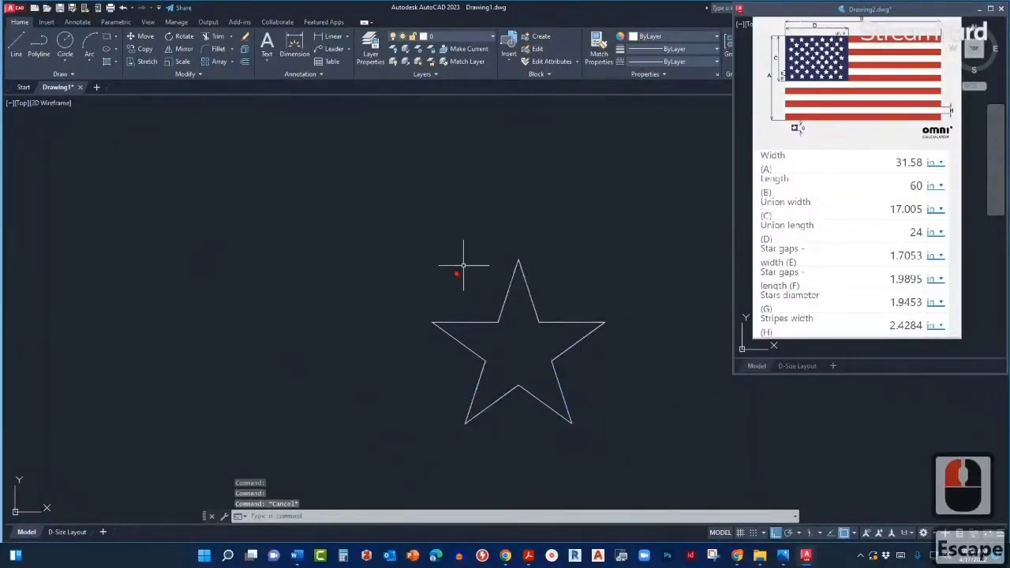
{"action": "left_click", "coordinate": [552, 369]}
{"action": "key", "text": "Escape"}
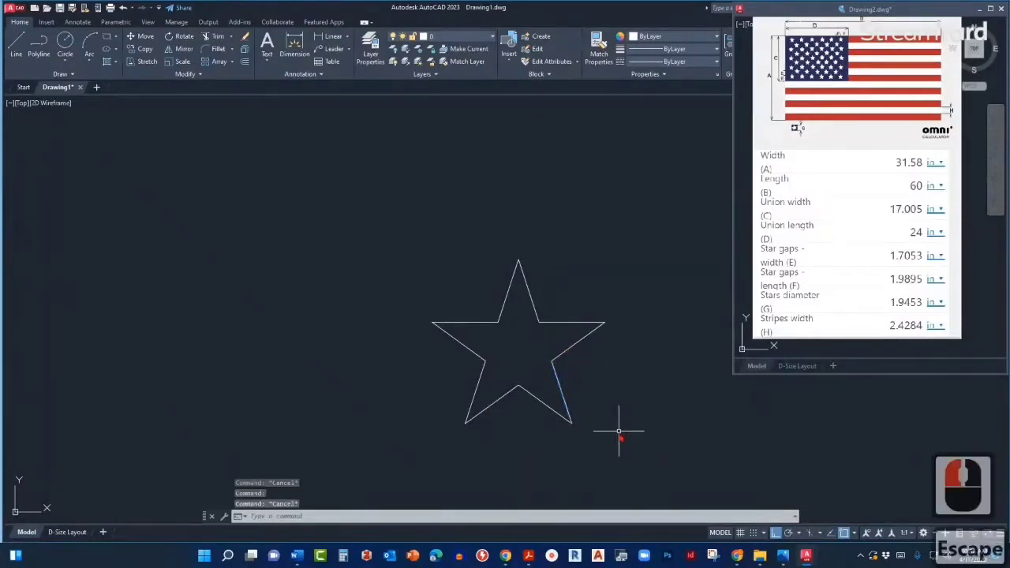
Step: Join all segments of the star outline into one polyline and select it to check the join
{"action": "left_click", "coordinate": [624, 438]}
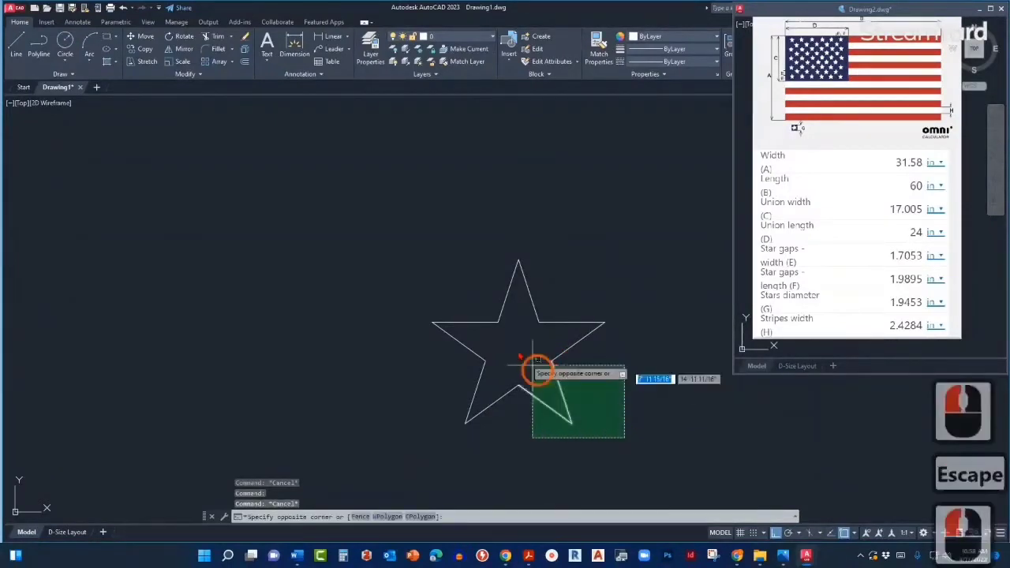
{"action": "left_click", "coordinate": [411, 212]}
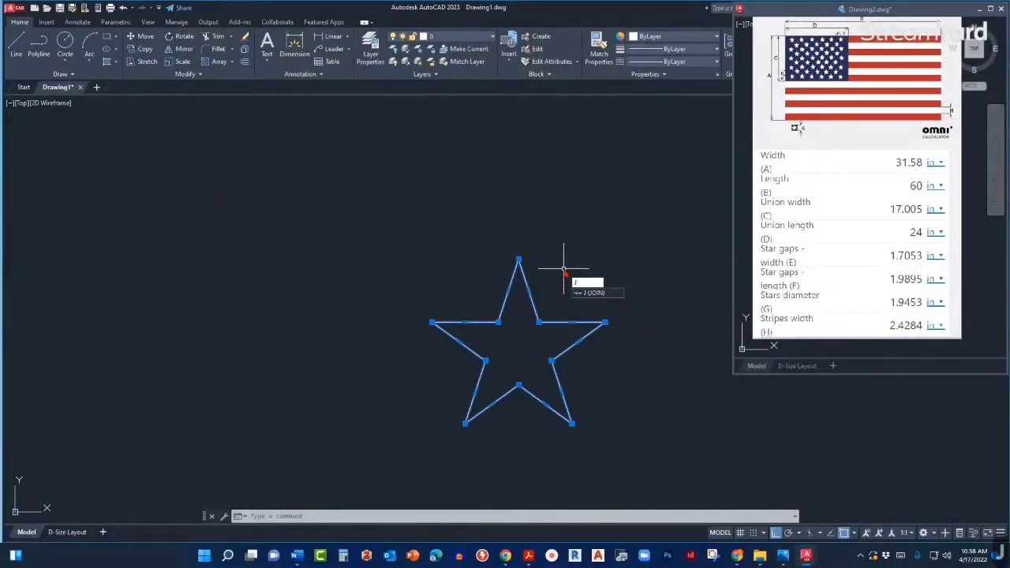
{"action": "key", "text": "Return"}
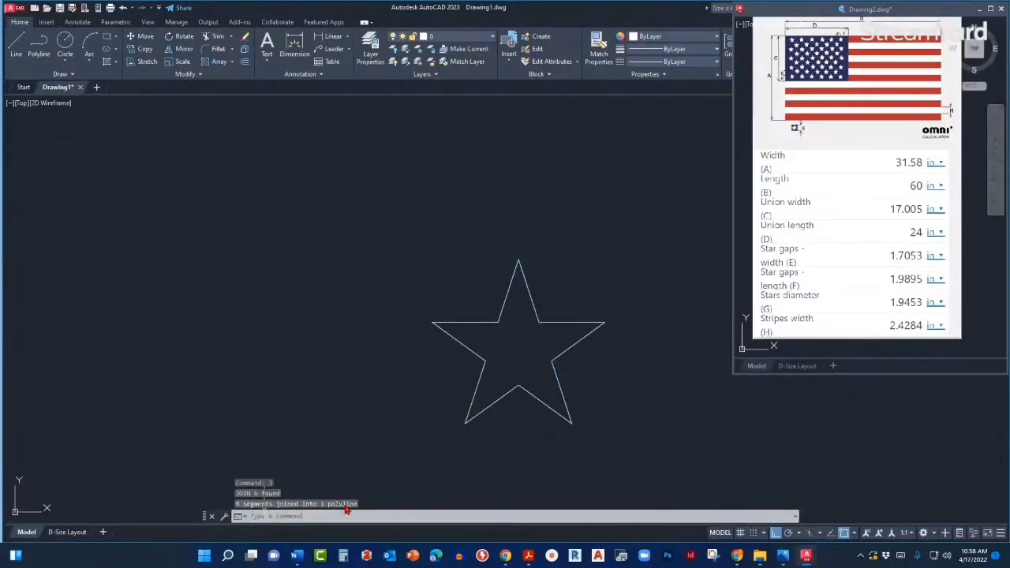
{"action": "left_click", "coordinate": [464, 341]}
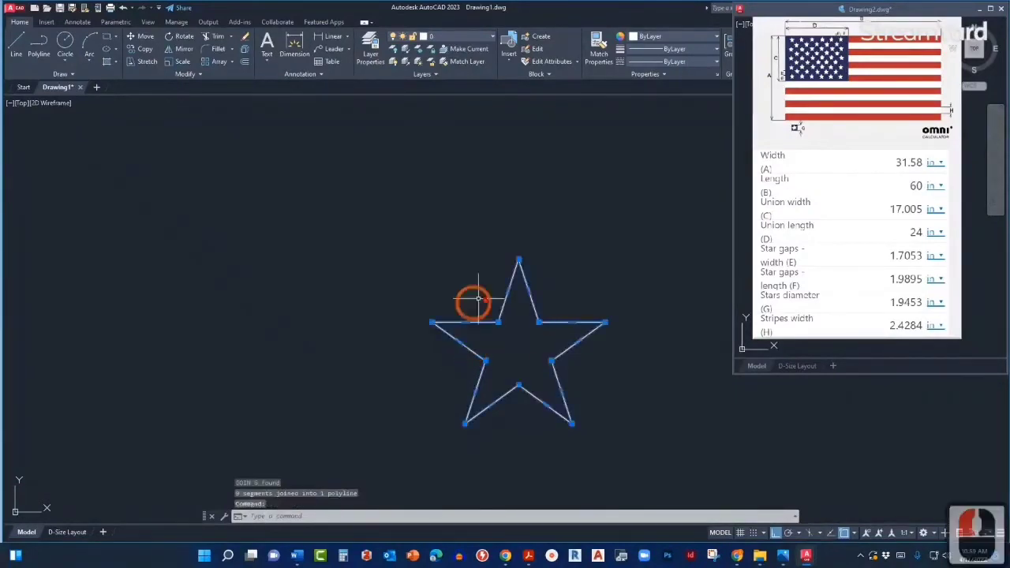
{"action": "scroll", "coordinate": [568, 209], "scroll_direction": "down", "scroll_amount": 2}
{"action": "scroll", "coordinate": [591, 247], "scroll_direction": "down", "scroll_amount": 5}
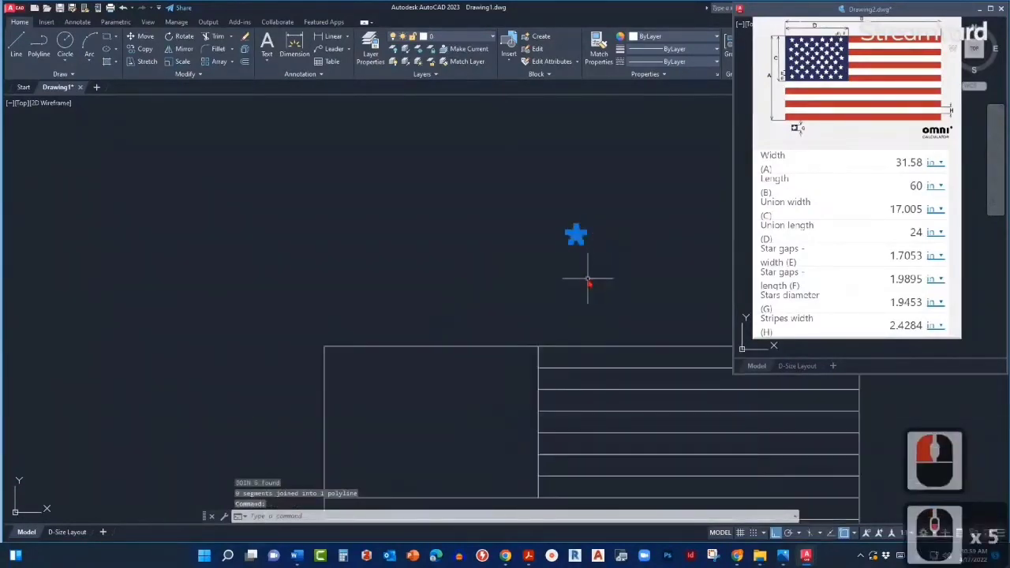
{"action": "middle_click_drag", "start_coordinate": [588, 278], "coordinate": [591, 237]}
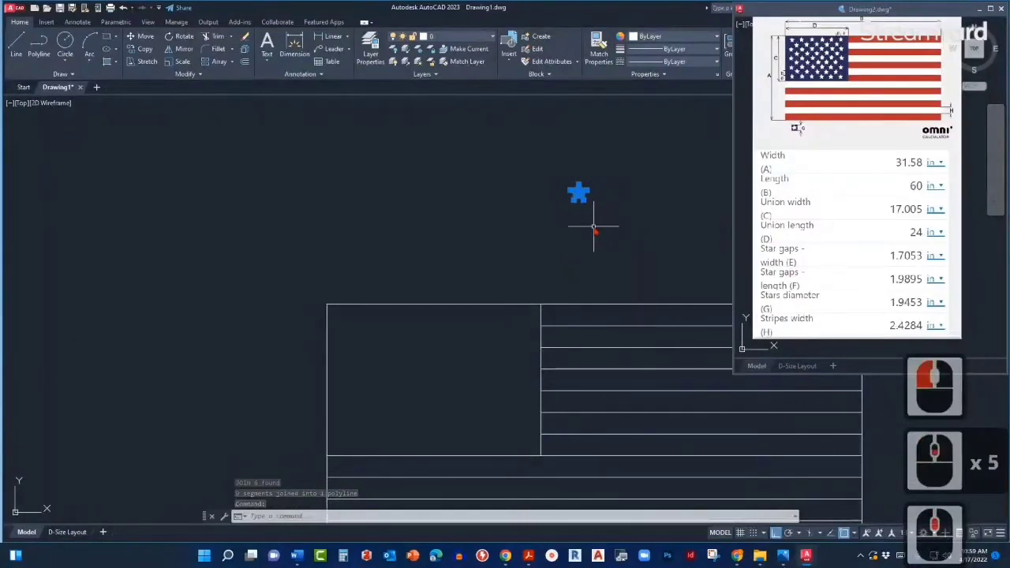
{"action": "key", "text": "Escape"}
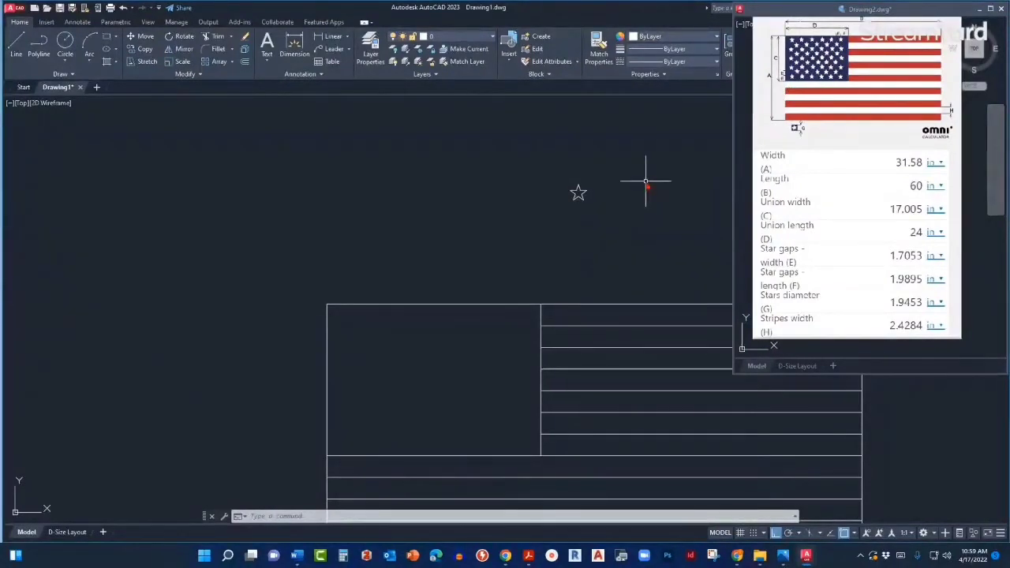
Step: Start the Move command with the joined star as the object to move, up to the base point choice
{"action": "type", "text": "M"}
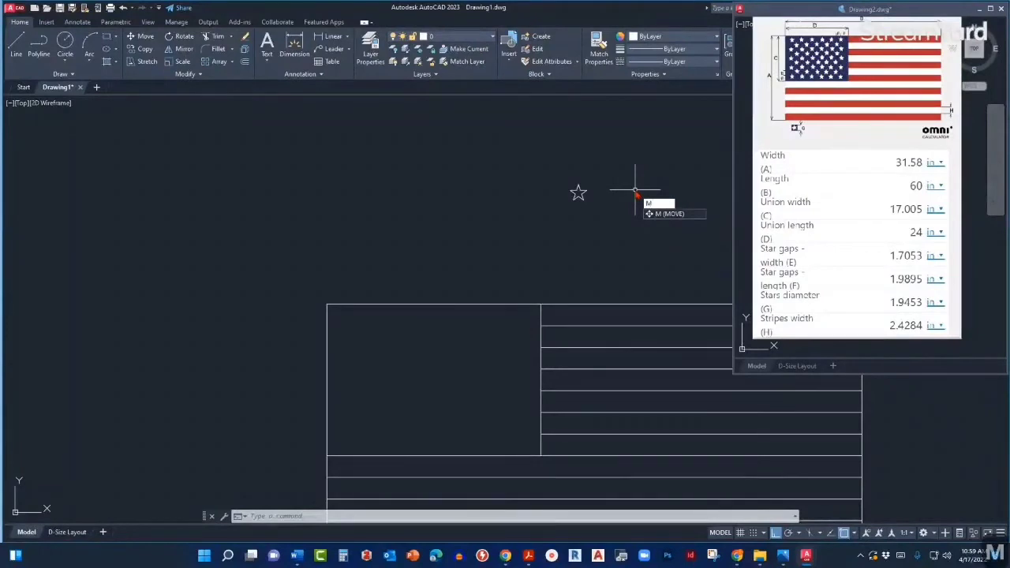
{"action": "key", "text": "Return"}
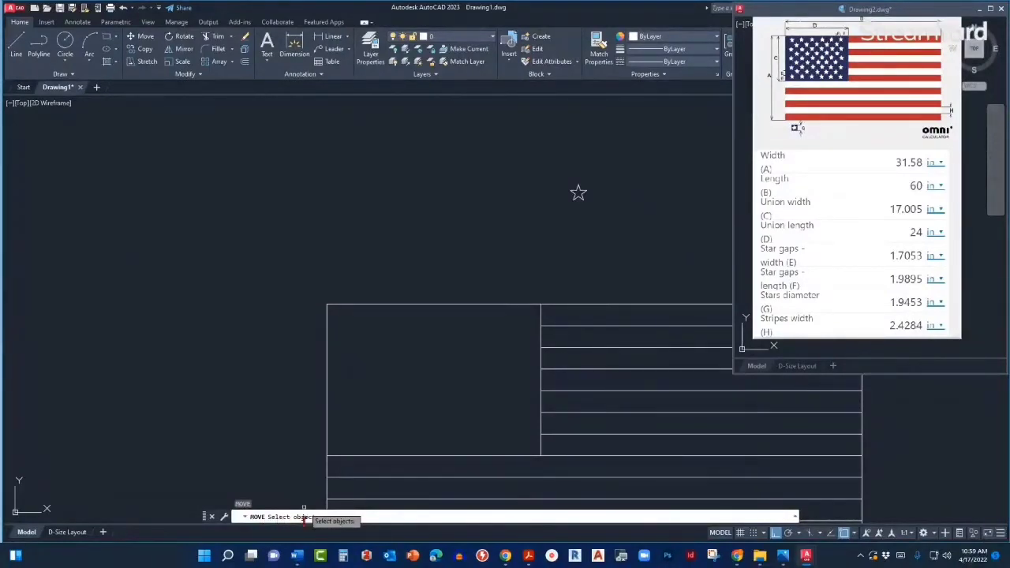
{"action": "left_click", "coordinate": [578, 196]}
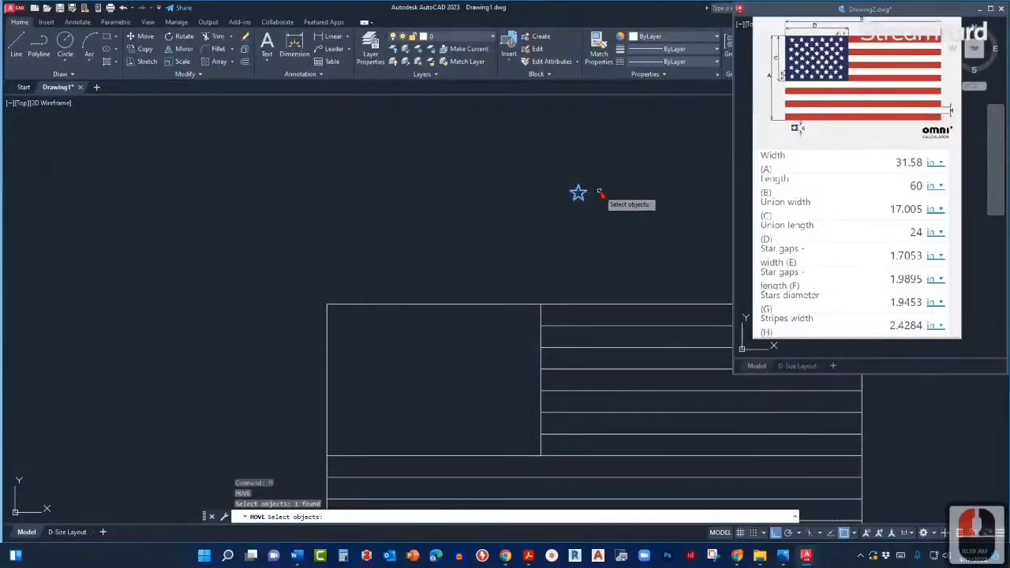
{"action": "right_click", "coordinate": [605, 190]}
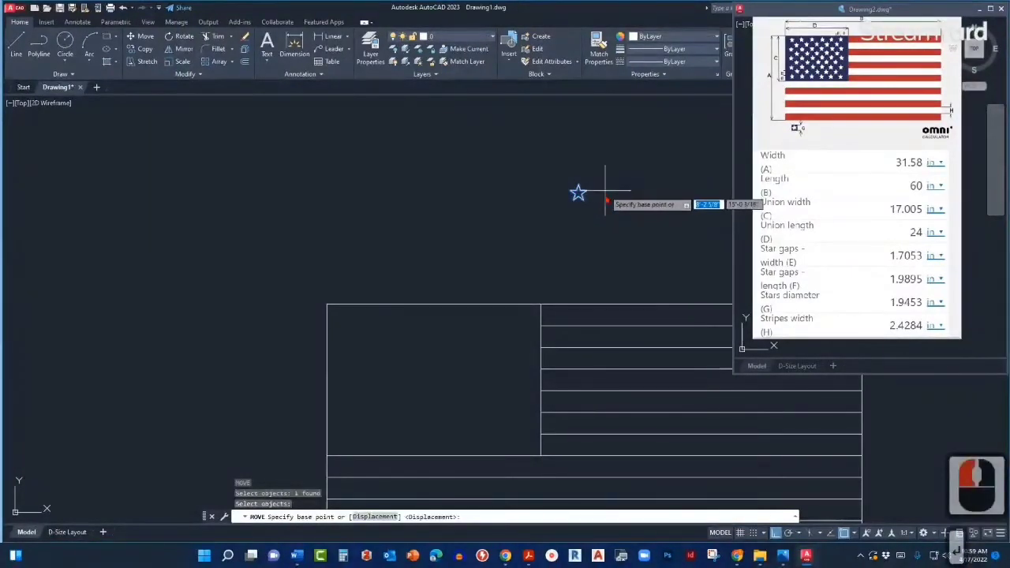
{"action": "scroll", "coordinate": [588, 209], "scroll_direction": "down", "scroll_amount": 2}
{"action": "scroll", "coordinate": [591, 218], "scroll_direction": "up", "scroll_amount": 4}
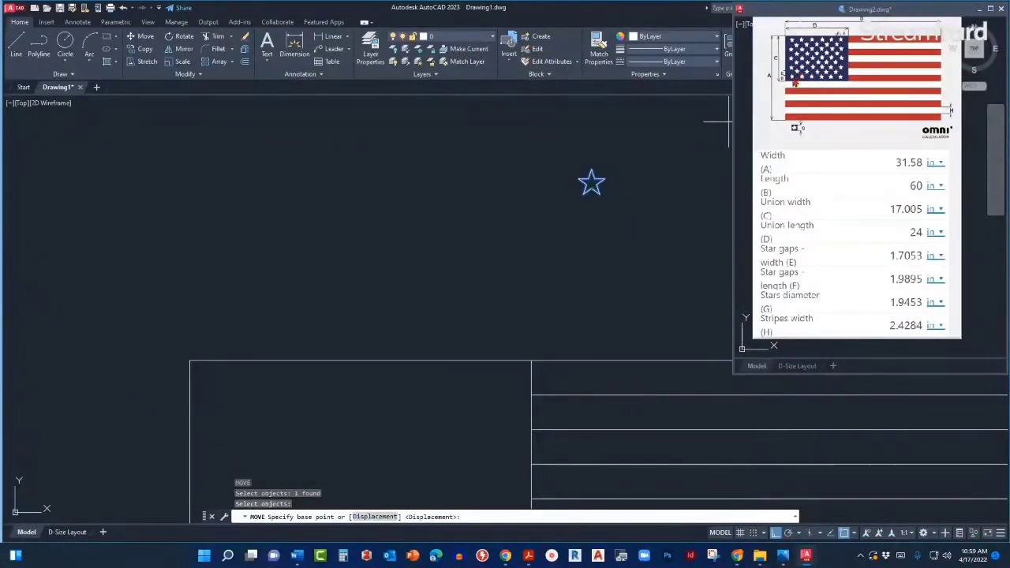
Step: In Drawing2, examine the star gap dimensions E at the union's lower-left stars and the table of flag dimensions
{"action": "scroll", "coordinate": [795, 81], "scroll_direction": "up", "scroll_amount": 3}
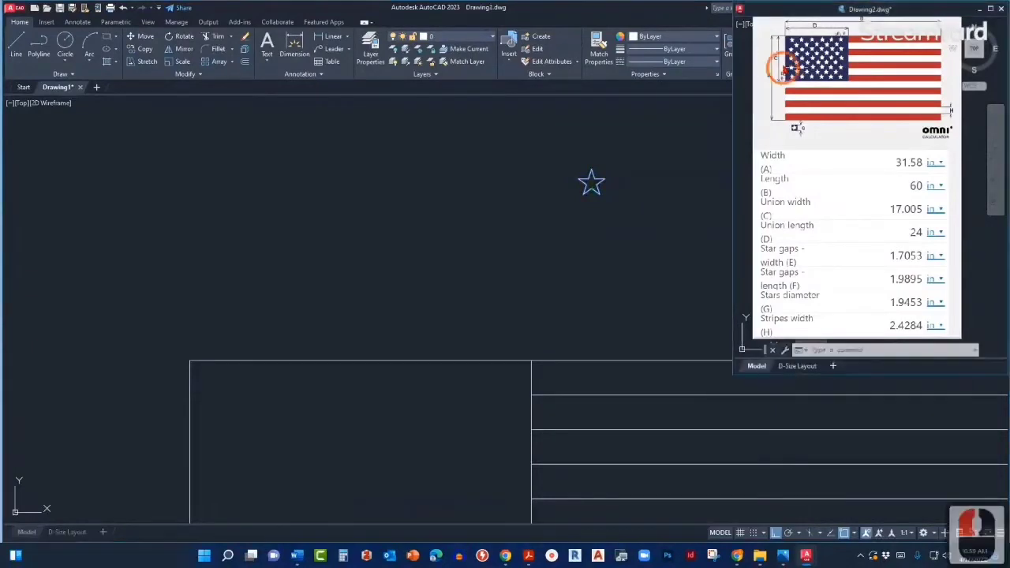
{"action": "scroll", "coordinate": [823, 141], "scroll_direction": "up", "scroll_amount": 2}
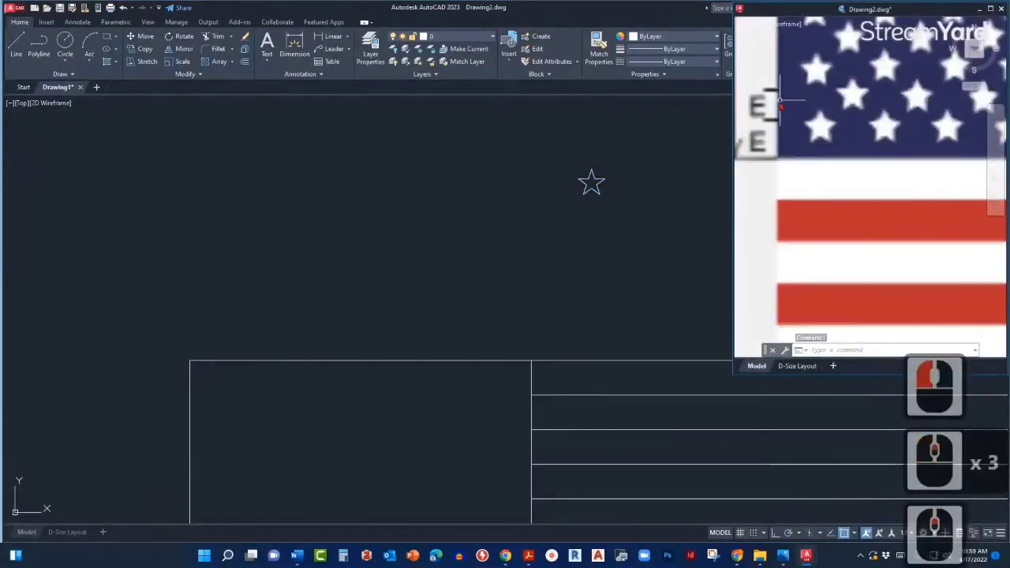
{"action": "scroll", "coordinate": [779, 110], "scroll_direction": "down", "scroll_amount": 2}
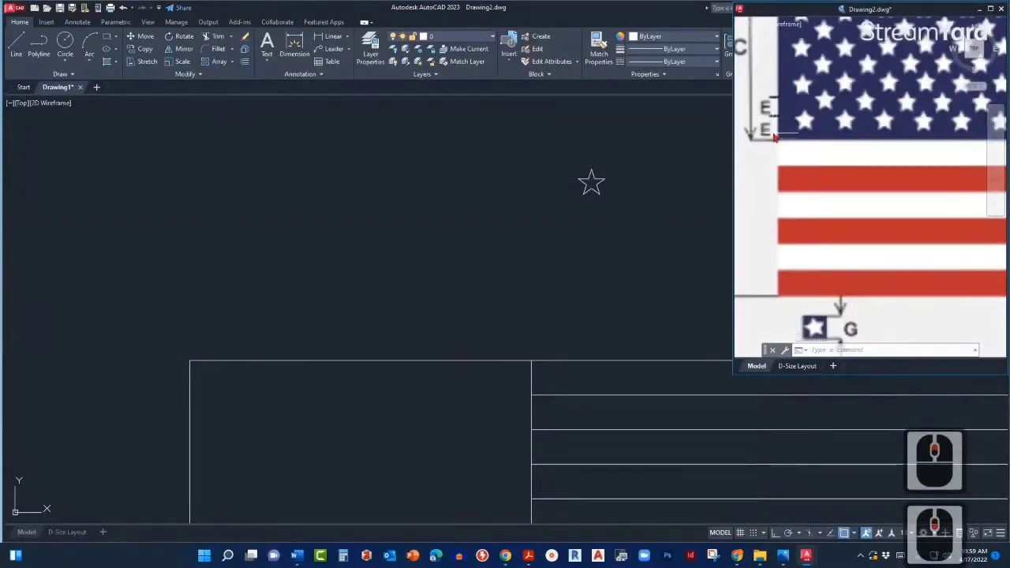
{"action": "scroll", "coordinate": [777, 126], "scroll_direction": "down", "scroll_amount": 2}
{"action": "scroll", "coordinate": [781, 112], "scroll_direction": "up", "scroll_amount": 2}
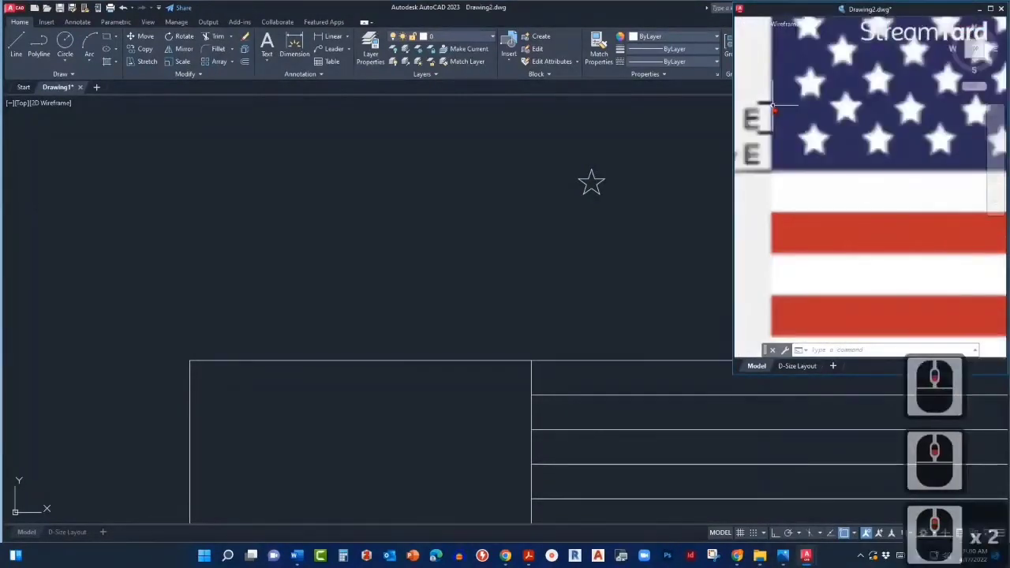
{"action": "scroll", "coordinate": [795, 103], "scroll_direction": "down", "scroll_amount": 3}
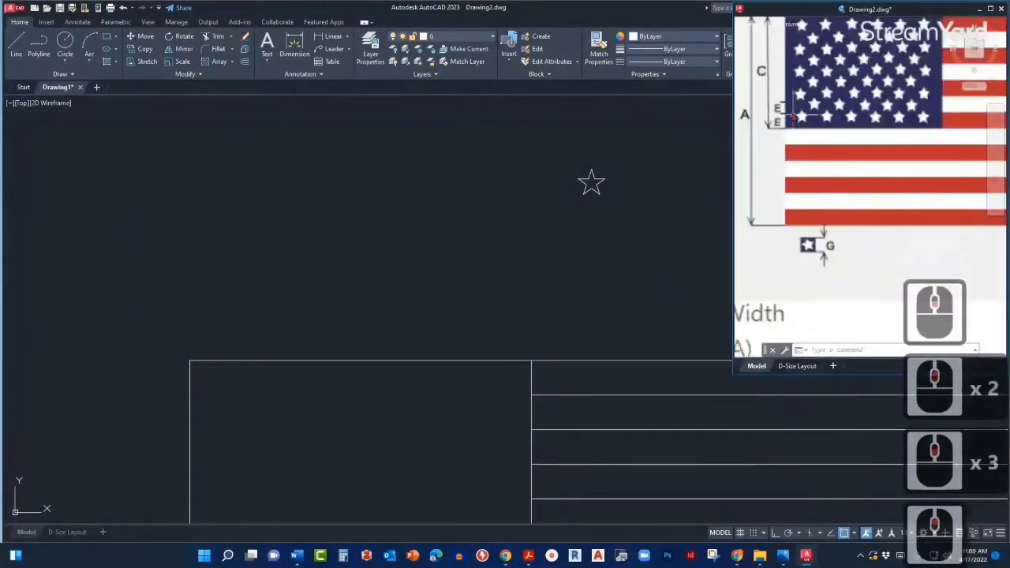
{"action": "scroll", "coordinate": [797, 142], "scroll_direction": "down", "scroll_amount": 2}
{"action": "scroll", "coordinate": [812, 158], "scroll_direction": "down", "scroll_amount": 3}
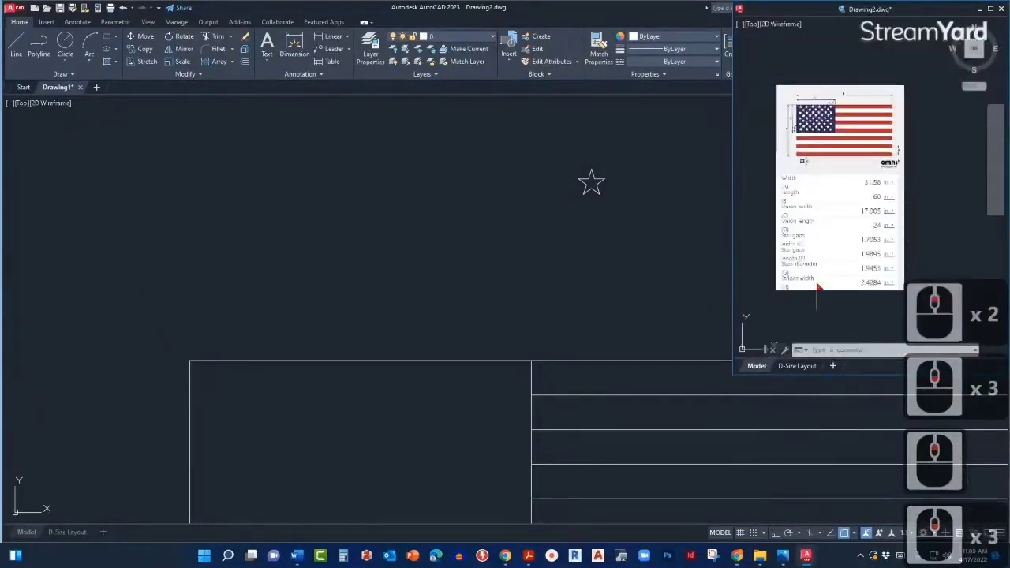
{"action": "scroll", "coordinate": [780, 264], "scroll_direction": "up", "scroll_amount": 3}
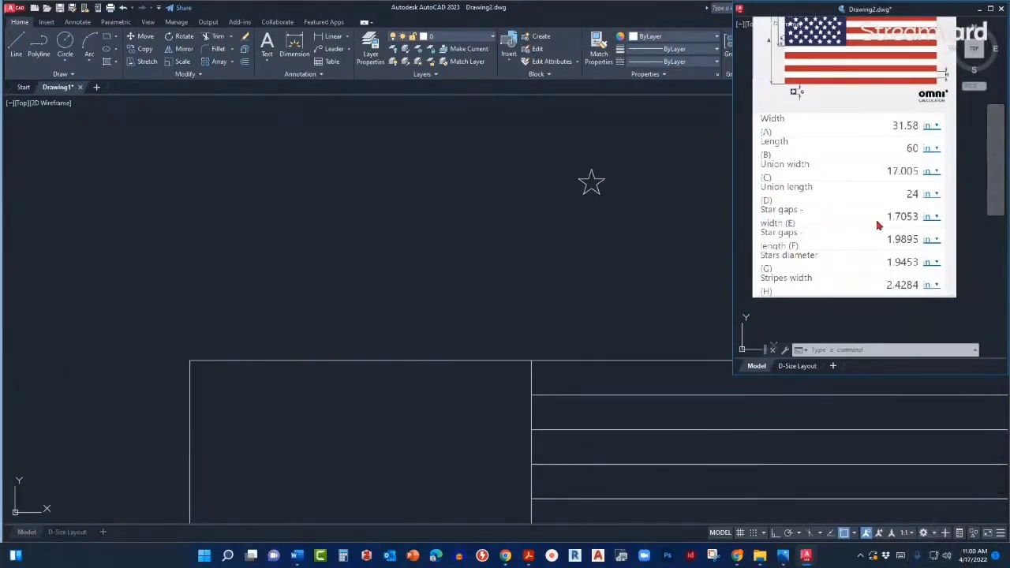
{"action": "scroll", "coordinate": [876, 226], "scroll_direction": "up", "scroll_amount": 2}
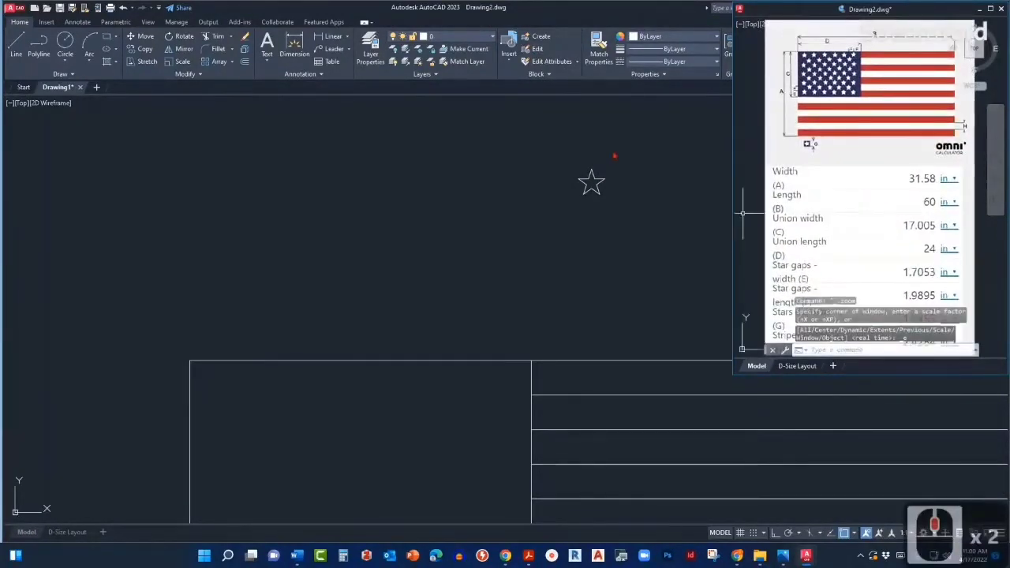
Step: Start moving the star in Drawing1, enabling the Geometric Center object snap and taking the star's center as base point
{"action": "double_click", "coordinate": [596, 181]}
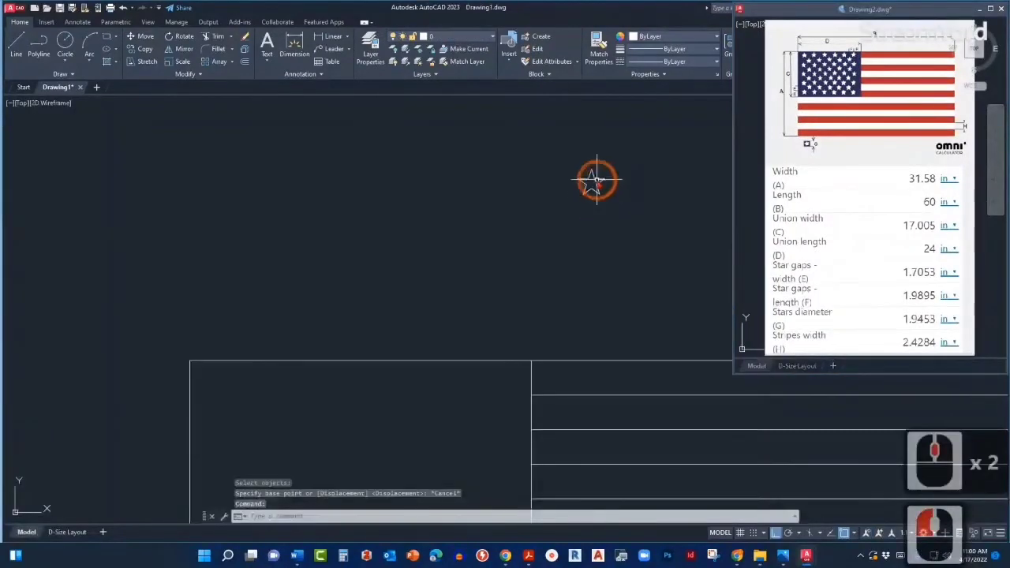
{"action": "left_click", "coordinate": [582, 153]}
{"action": "left_click", "coordinate": [604, 187]}
{"action": "type", "text": "m"}
{"action": "key", "text": "Return"}
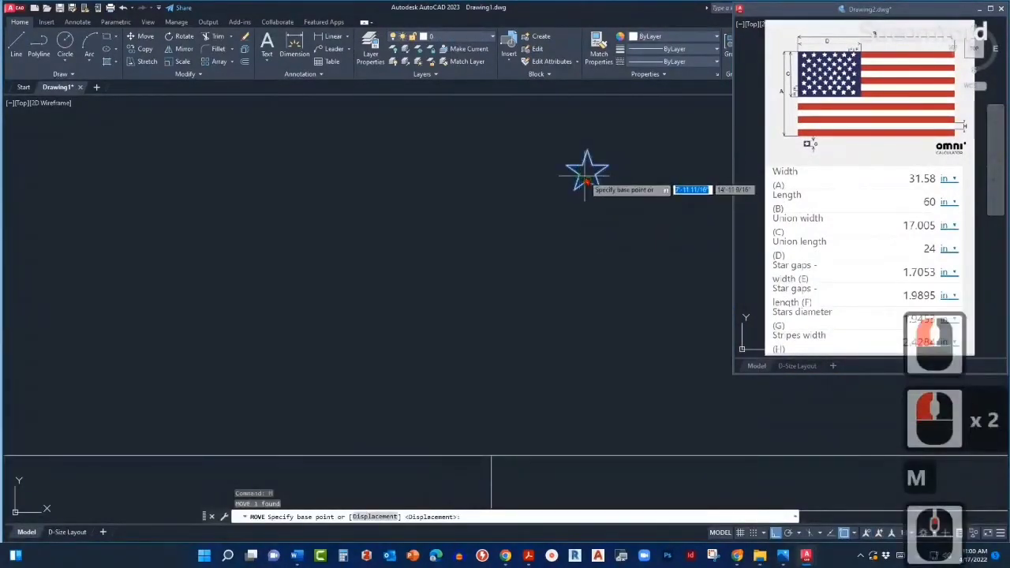
{"action": "scroll", "coordinate": [588, 175], "scroll_direction": "up", "scroll_amount": 2}
{"action": "scroll", "coordinate": [591, 161], "scroll_direction": "up", "scroll_amount": 1}
{"action": "scroll", "coordinate": [595, 175], "scroll_direction": "down", "scroll_amount": 1}
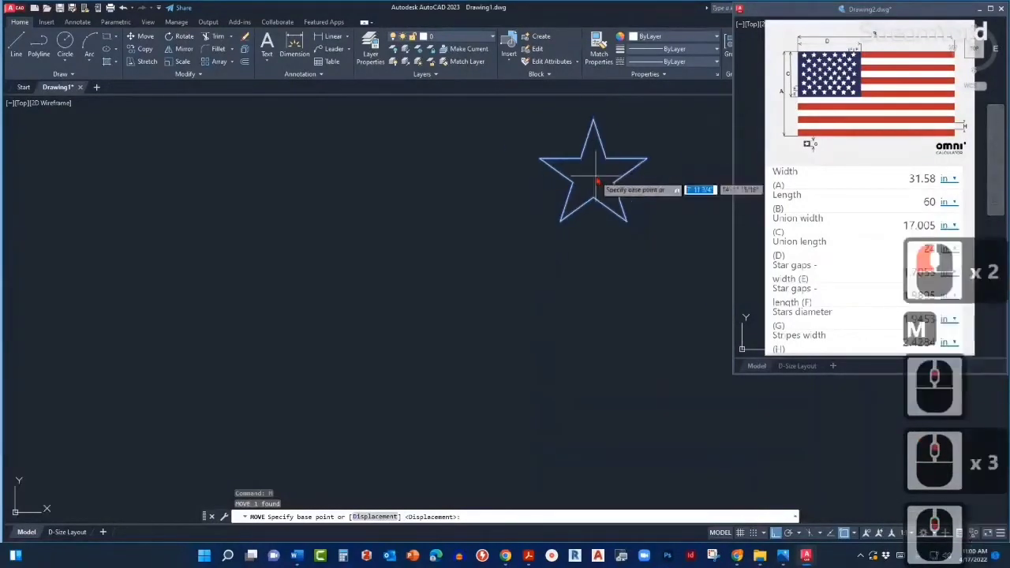
{"action": "middle_click_drag", "start_coordinate": [594, 181], "coordinate": [563, 211]}
{"action": "scroll", "coordinate": [562, 211], "scroll_direction": "up", "scroll_amount": 3}
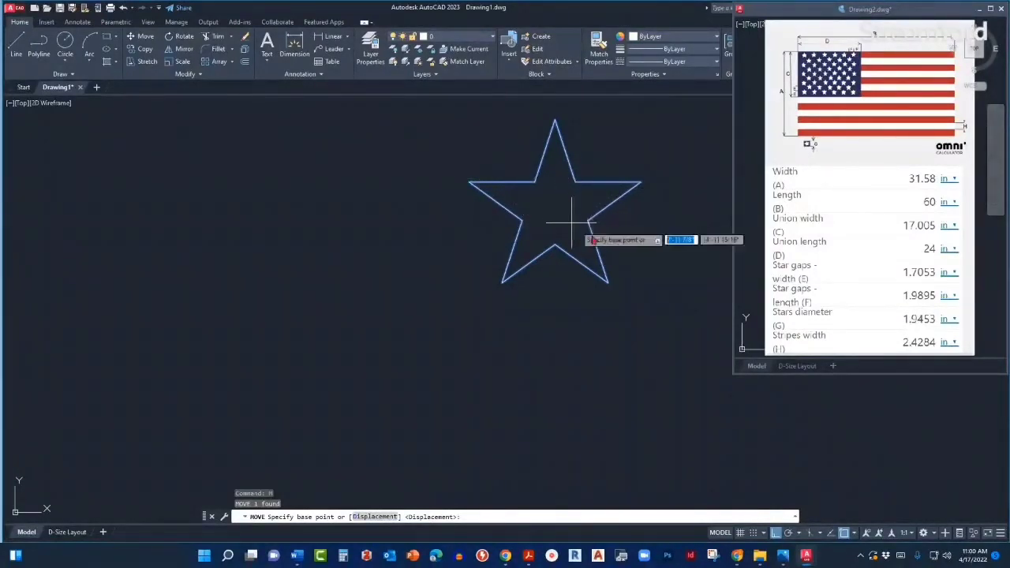
{"action": "left_click", "coordinate": [854, 533]}
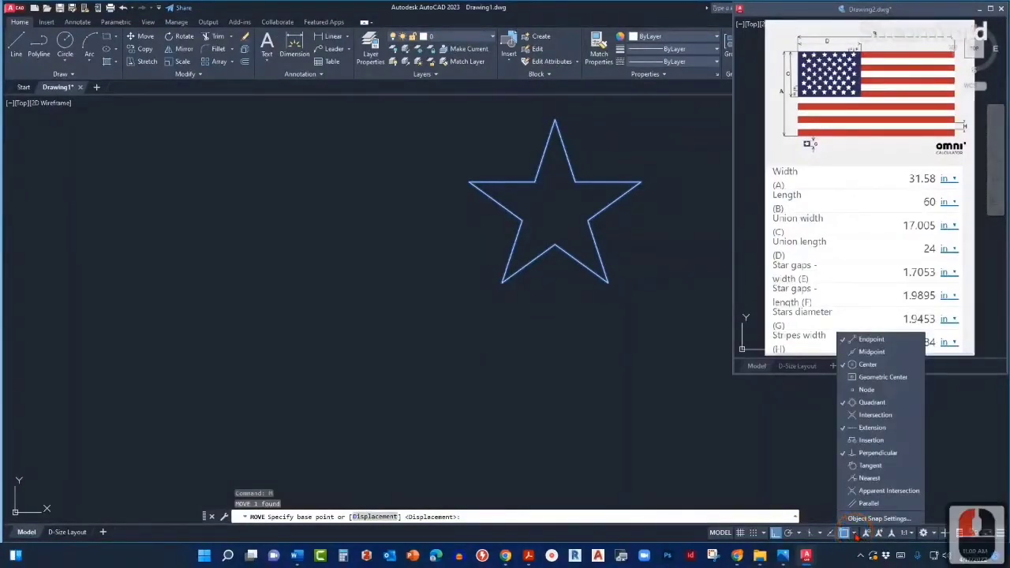
{"action": "left_click", "coordinate": [846, 380]}
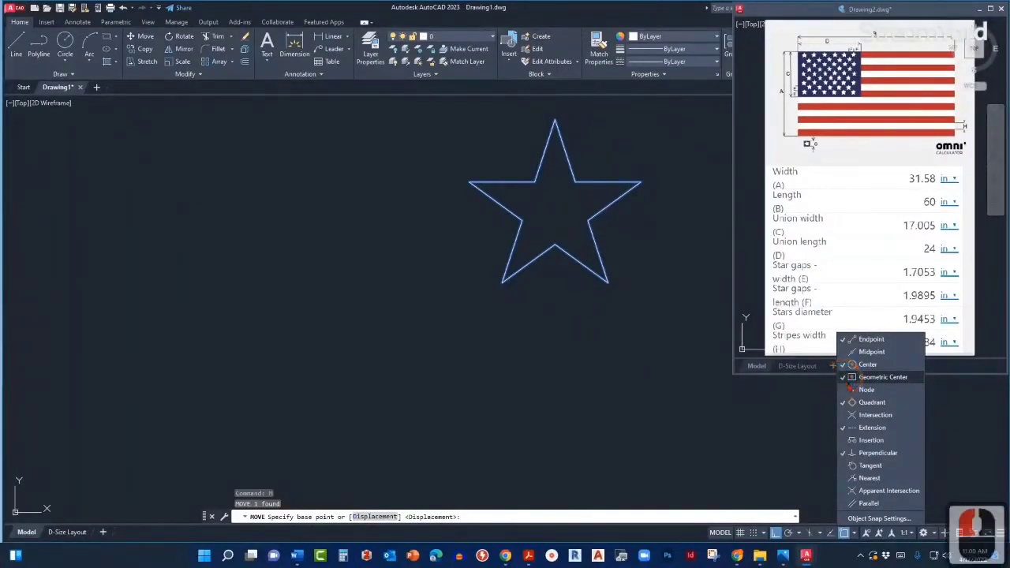
{"action": "left_click", "coordinate": [636, 245]}
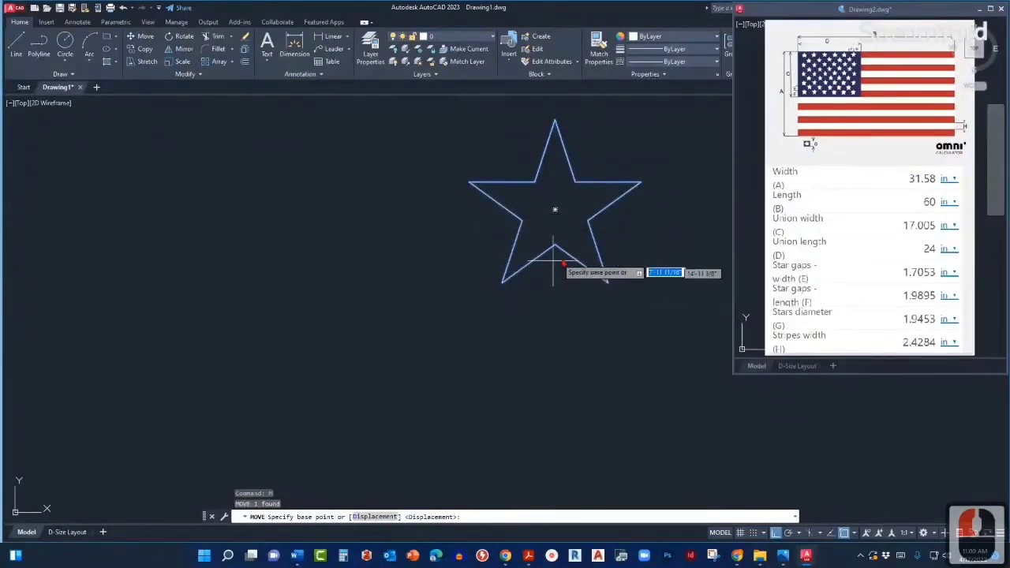
{"action": "left_click", "coordinate": [555, 210]}
Step: Switch Ortho mode off and on during the move to compare free and straight placement of the star
{"action": "scroll", "coordinate": [568, 193], "scroll_direction": "down", "scroll_amount": 5}
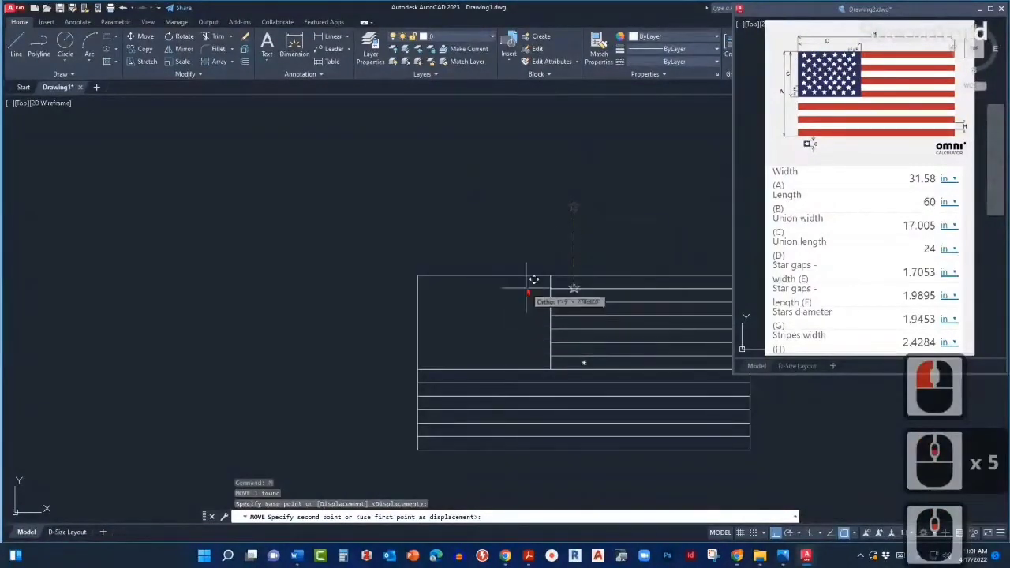
{"action": "scroll", "coordinate": [530, 282], "scroll_direction": "up", "scroll_amount": 3}
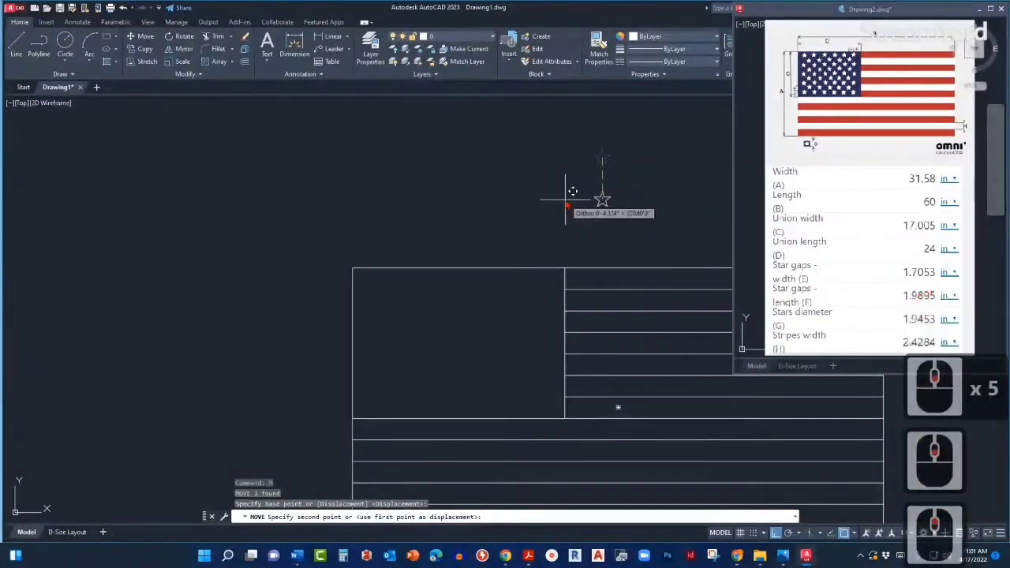
{"action": "scroll", "coordinate": [576, 196], "scroll_direction": "up", "scroll_amount": 2}
{"action": "scroll", "coordinate": [588, 201], "scroll_direction": "down", "scroll_amount": 2}
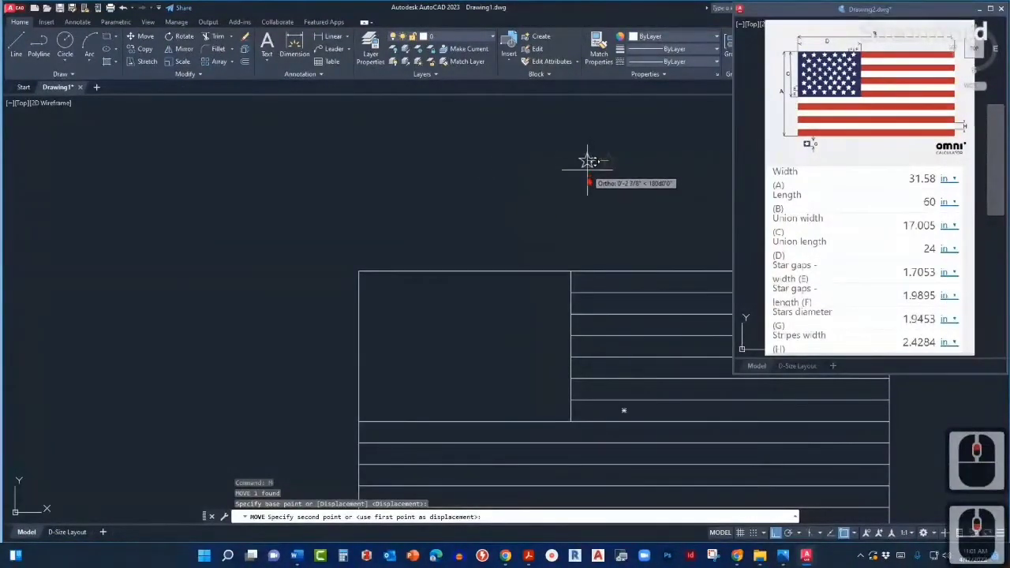
{"action": "scroll", "coordinate": [595, 261], "scroll_direction": "down", "scroll_amount": 2}
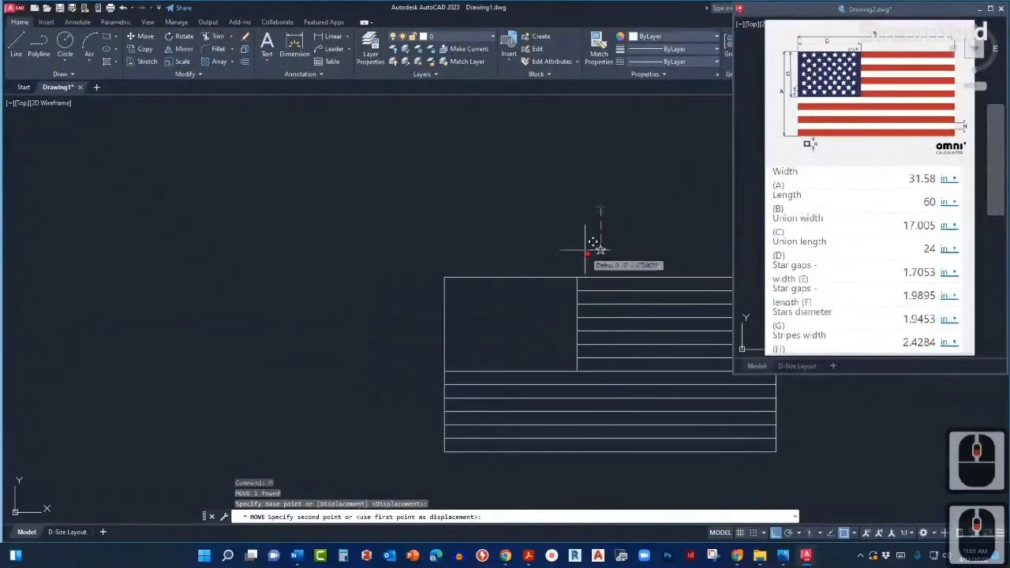
{"action": "scroll", "coordinate": [582, 253], "scroll_direction": "up", "scroll_amount": 2}
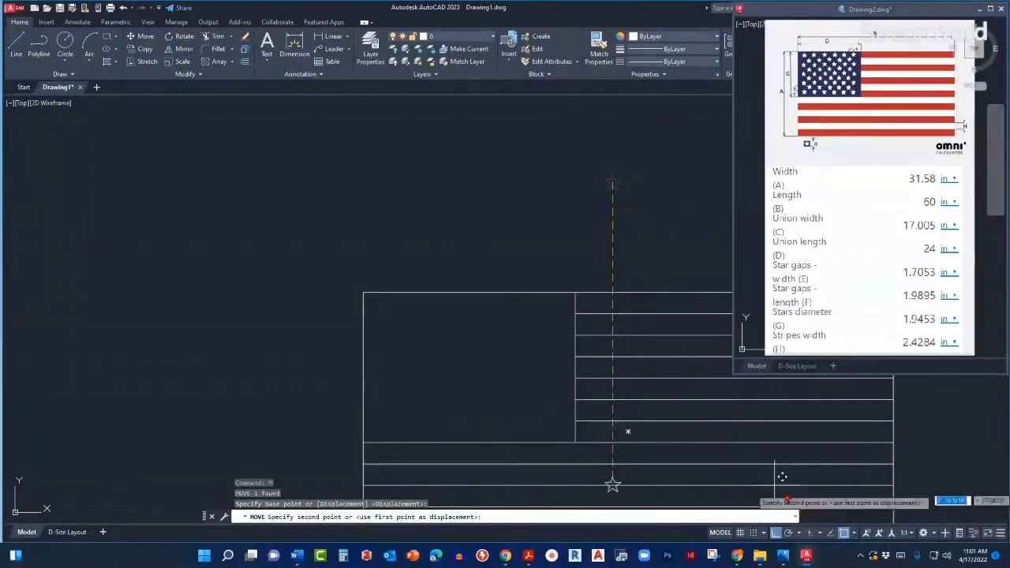
{"action": "left_click", "coordinate": [776, 534]}
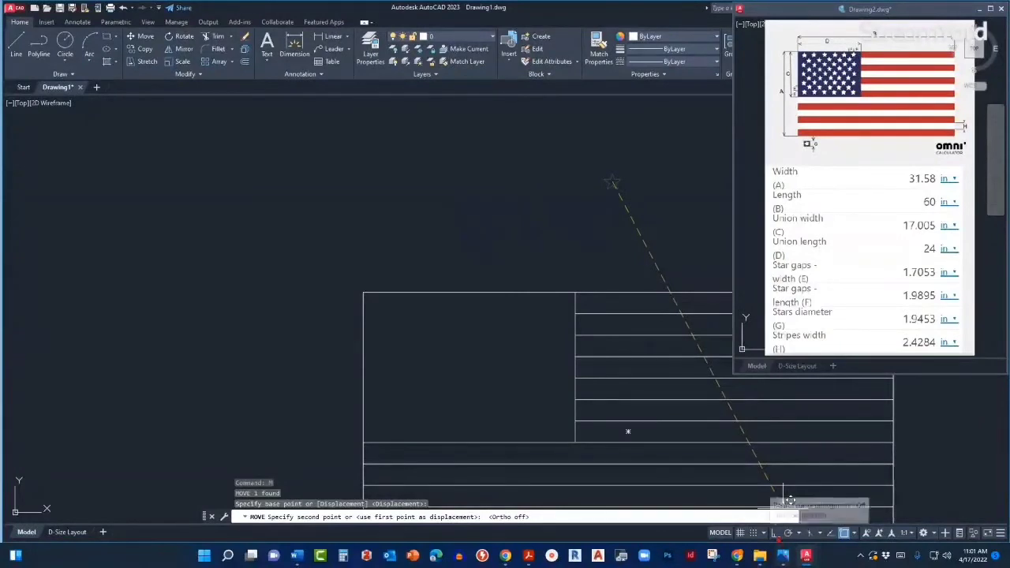
{"action": "left_click", "coordinate": [776, 534]}
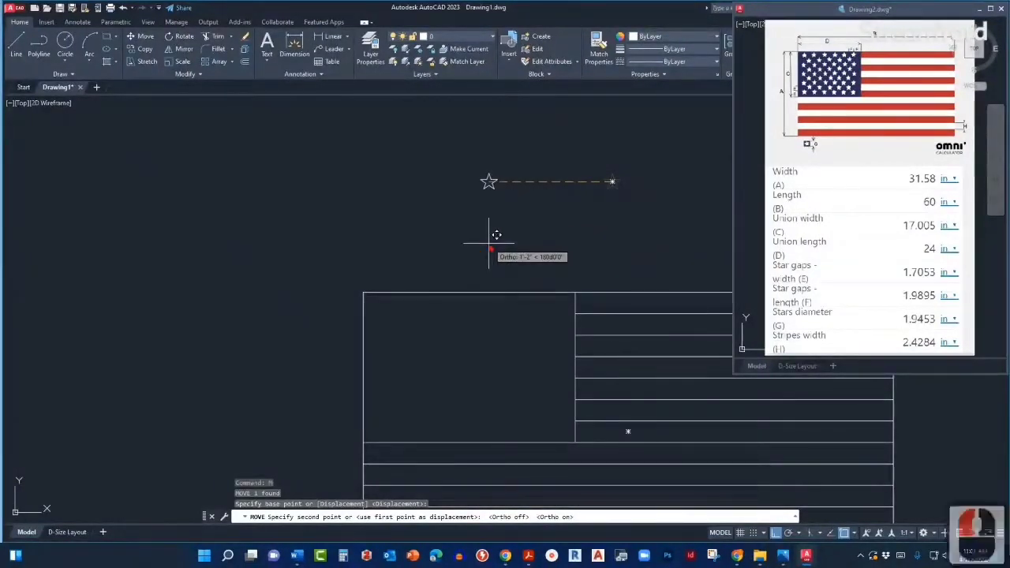
{"action": "key", "text": "F8"}
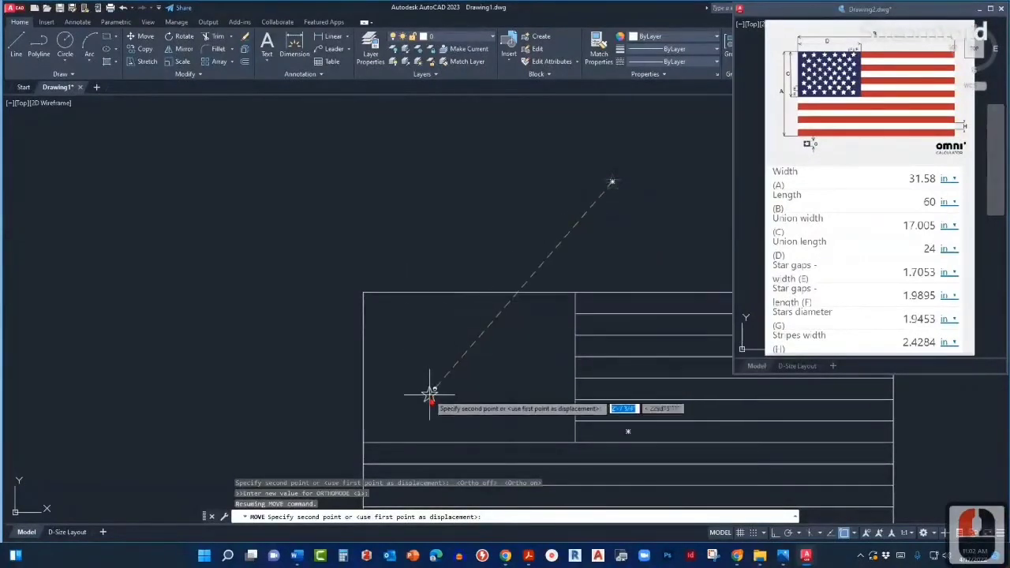
{"action": "key", "text": "F8"}
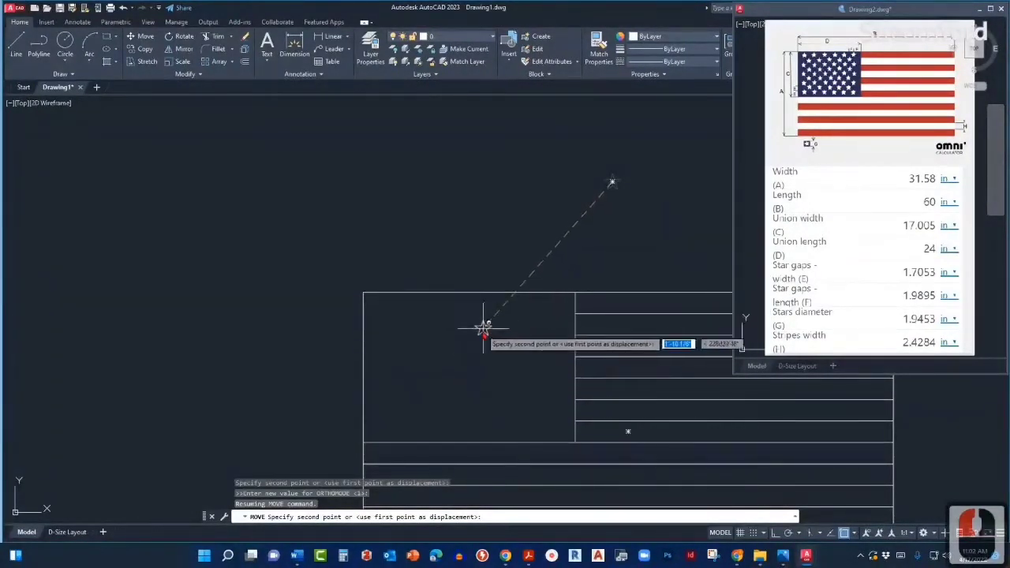
Step: Place the star's center on the union's lower-left corner, with Ortho mode temporarily overridden
{"action": "scroll", "coordinate": [483, 333], "scroll_direction": "down", "scroll_amount": 3, "text": "shift"}
{"action": "scroll", "coordinate": [449, 363], "scroll_direction": "up", "scroll_amount": 4, "text": "shift"}
{"action": "scroll", "coordinate": [452, 360], "scroll_direction": "down", "scroll_amount": 5, "text": "shift"}
{"action": "scroll", "coordinate": [456, 360], "scroll_direction": "up", "scroll_amount": 5, "text": "shift"}
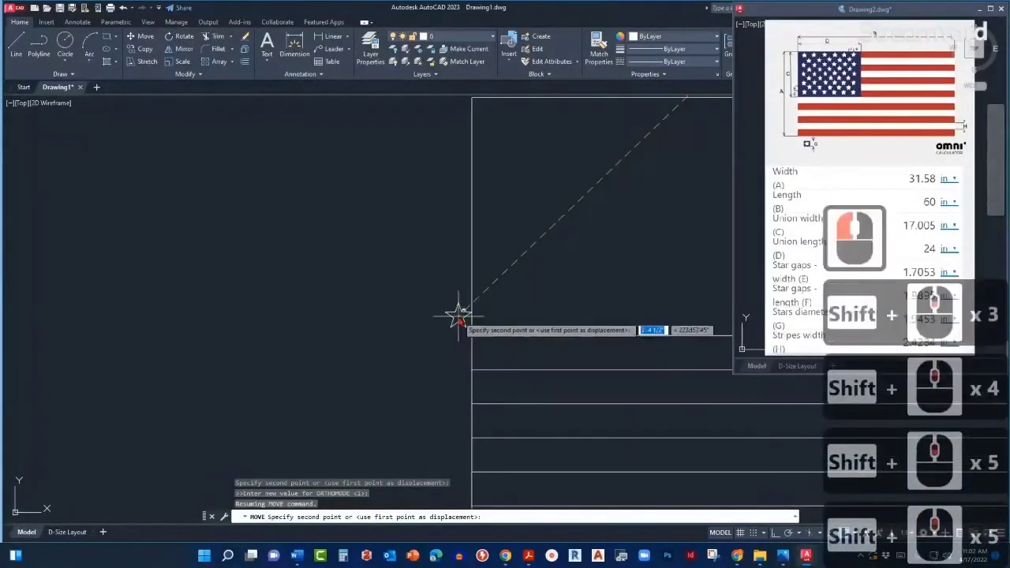
{"action": "scroll", "coordinate": [455, 362], "scroll_direction": "down", "scroll_amount": 5, "text": "shift"}
{"action": "scroll", "coordinate": [453, 359], "scroll_direction": "up", "scroll_amount": 10, "text": "shift"}
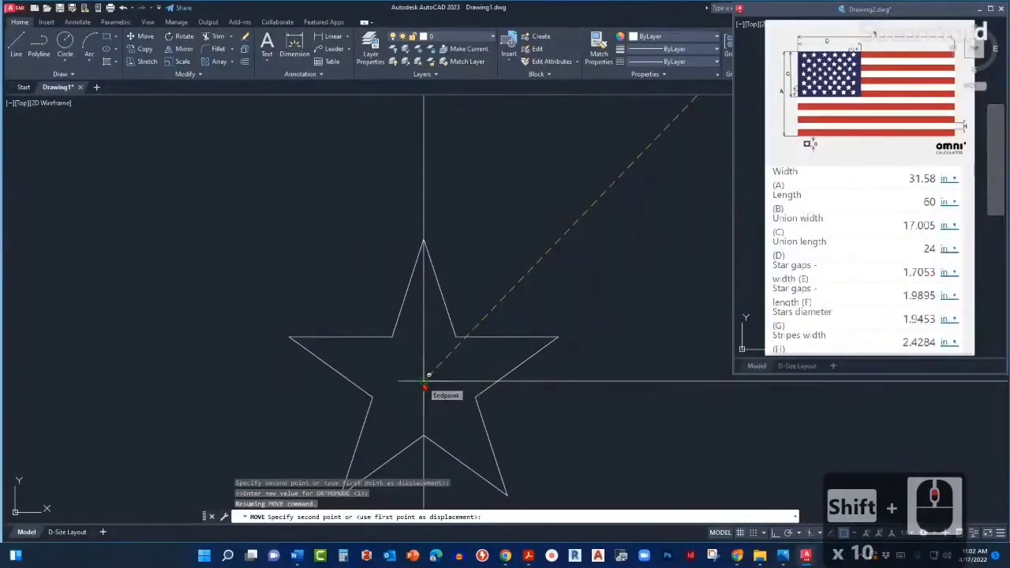
{"action": "left_click", "coordinate": [423, 382], "text": "shift"}
{"action": "scroll", "coordinate": [430, 377], "scroll_direction": "down", "scroll_amount": 6}
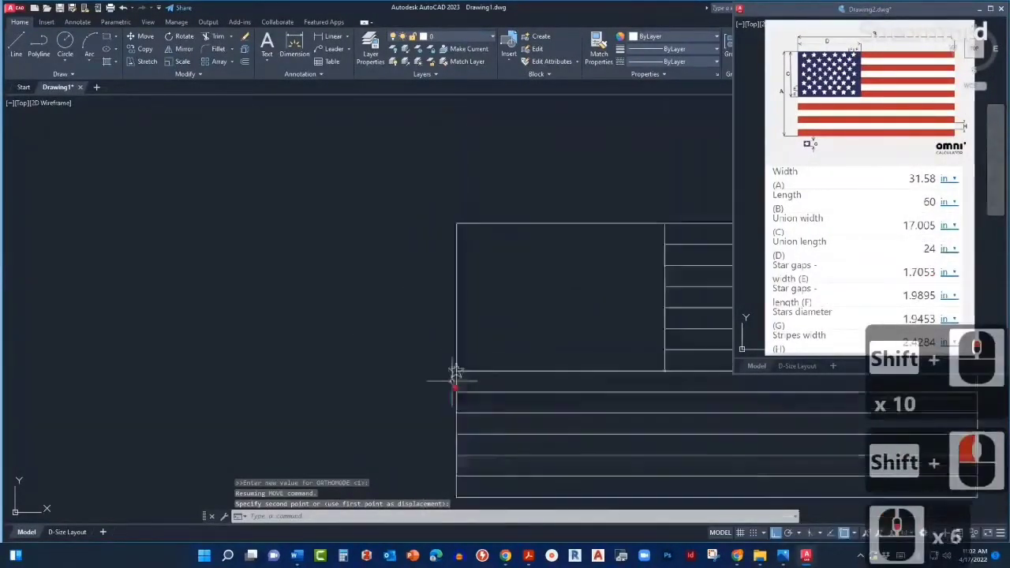
{"action": "scroll", "coordinate": [454, 371], "scroll_direction": "up", "scroll_amount": 3}
{"action": "left_click", "coordinate": [467, 372]}
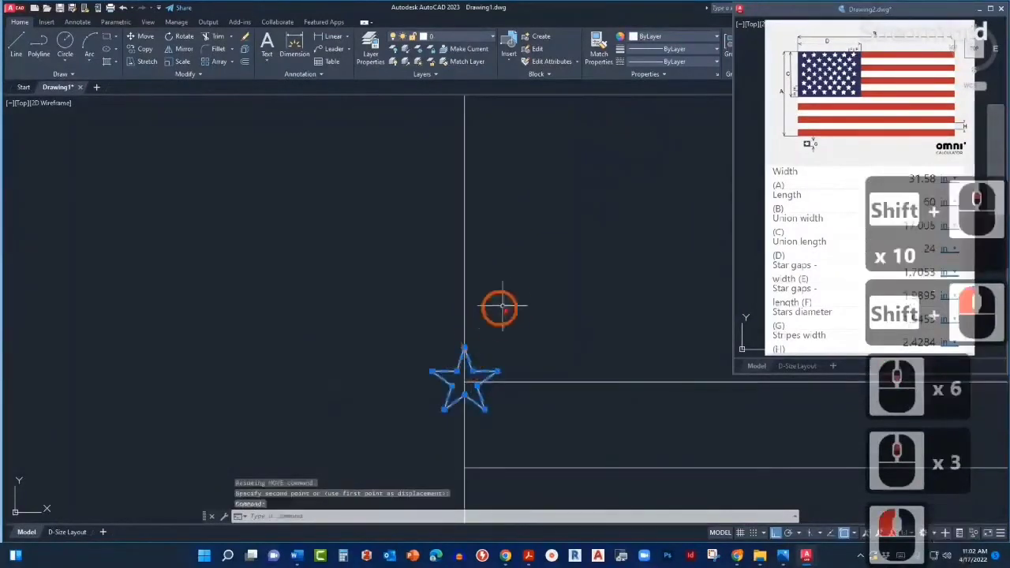
{"action": "type", "text": "m"}
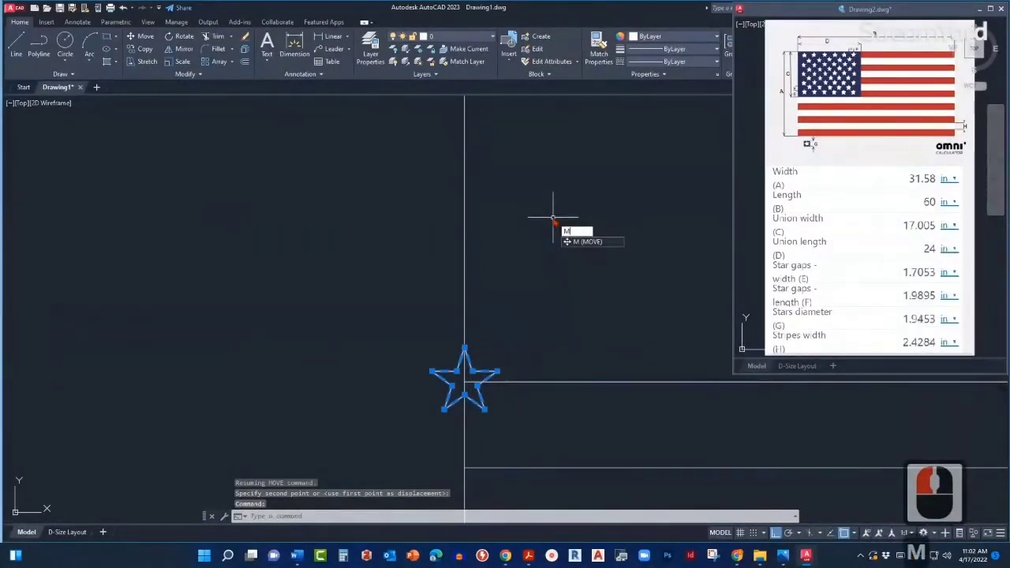
{"action": "key", "text": "Escape"}
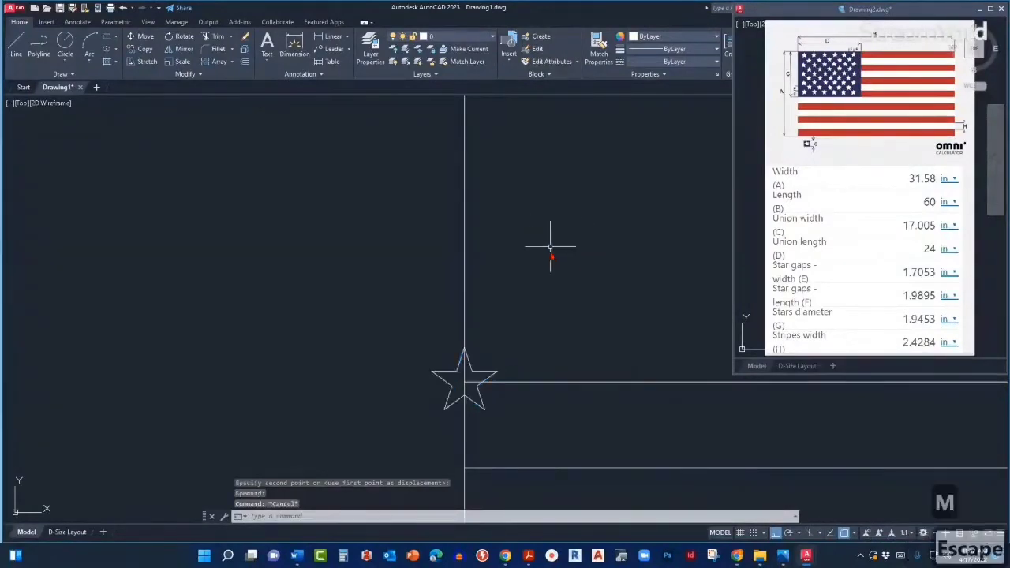
Step: Move the star straight up from the union's lower-left corner by the star gap width E, 1.7053 in
{"action": "left_click", "coordinate": [494, 381]}
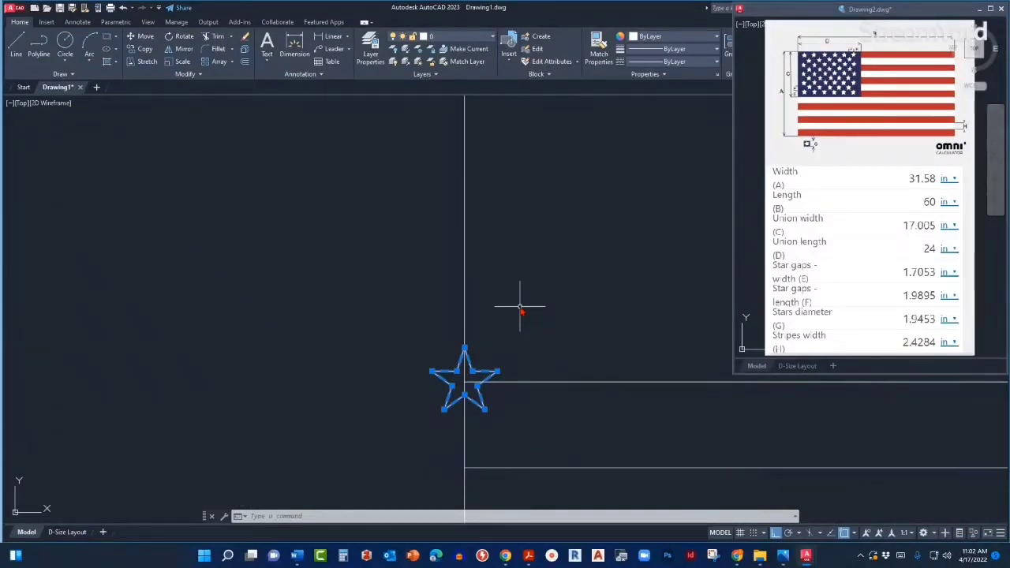
{"action": "type", "text": "m"}
{"action": "key", "text": "Return"}
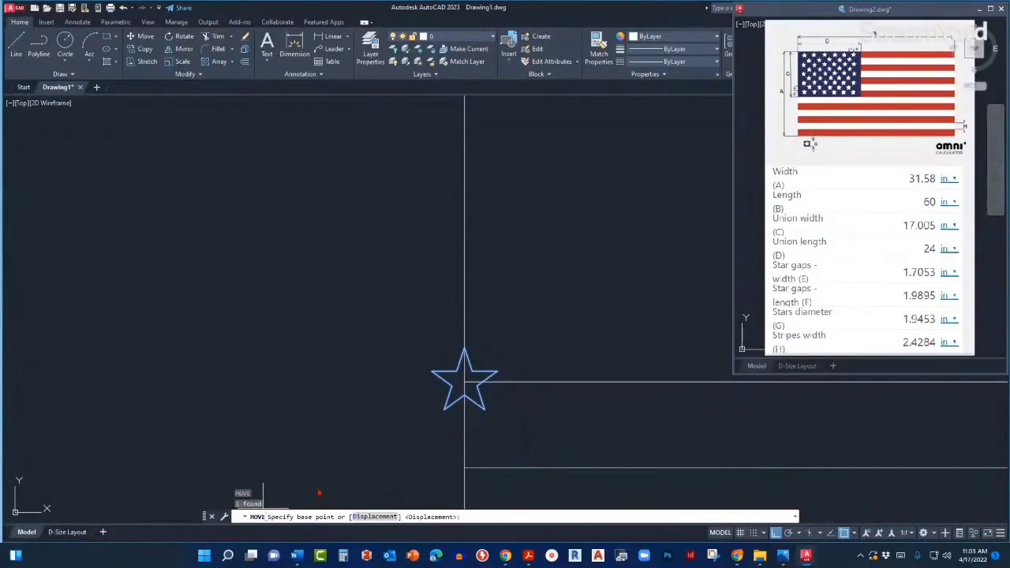
{"action": "scroll", "coordinate": [418, 382], "scroll_direction": "down", "scroll_amount": 2}
{"action": "scroll", "coordinate": [418, 383], "scroll_direction": "up", "scroll_amount": 2}
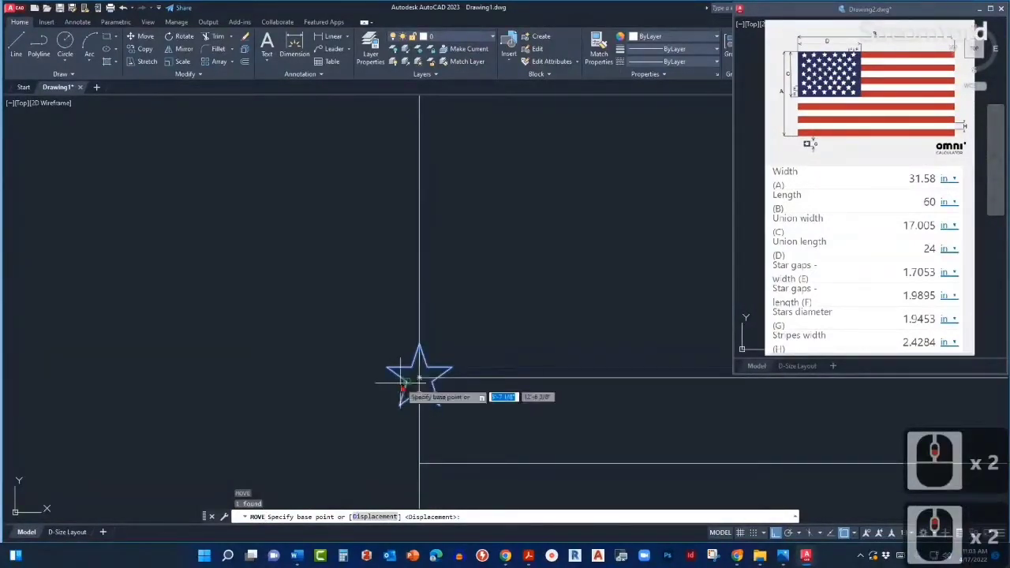
{"action": "scroll", "coordinate": [397, 390], "scroll_direction": "down", "scroll_amount": 2}
{"action": "scroll", "coordinate": [414, 382], "scroll_direction": "up", "scroll_amount": 3}
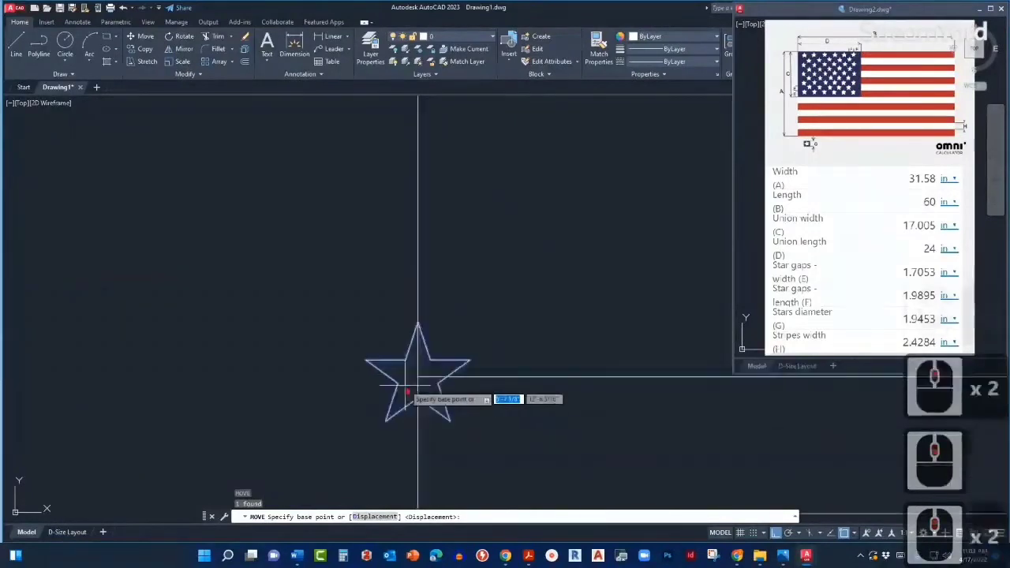
{"action": "scroll", "coordinate": [402, 391], "scroll_direction": "down", "scroll_amount": 5}
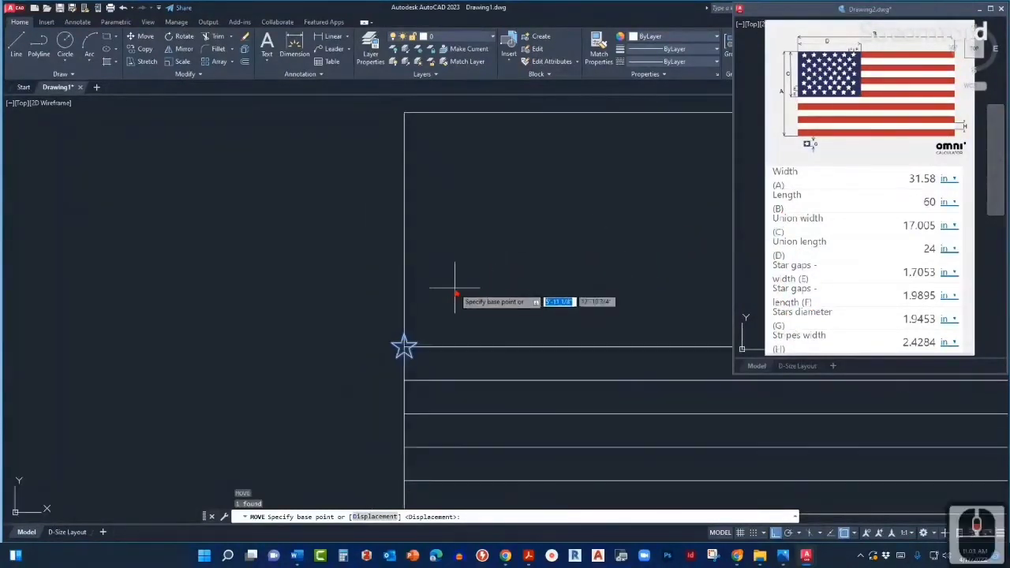
{"action": "scroll", "coordinate": [460, 285], "scroll_direction": "down", "scroll_amount": 2}
{"action": "scroll", "coordinate": [408, 343], "scroll_direction": "up", "scroll_amount": 3}
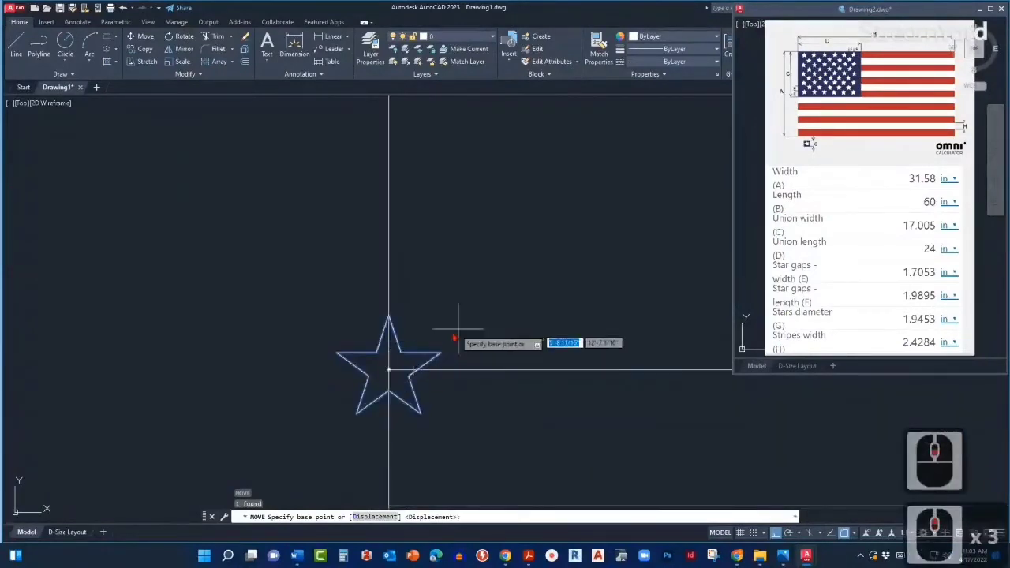
{"action": "left_click", "coordinate": [497, 322]}
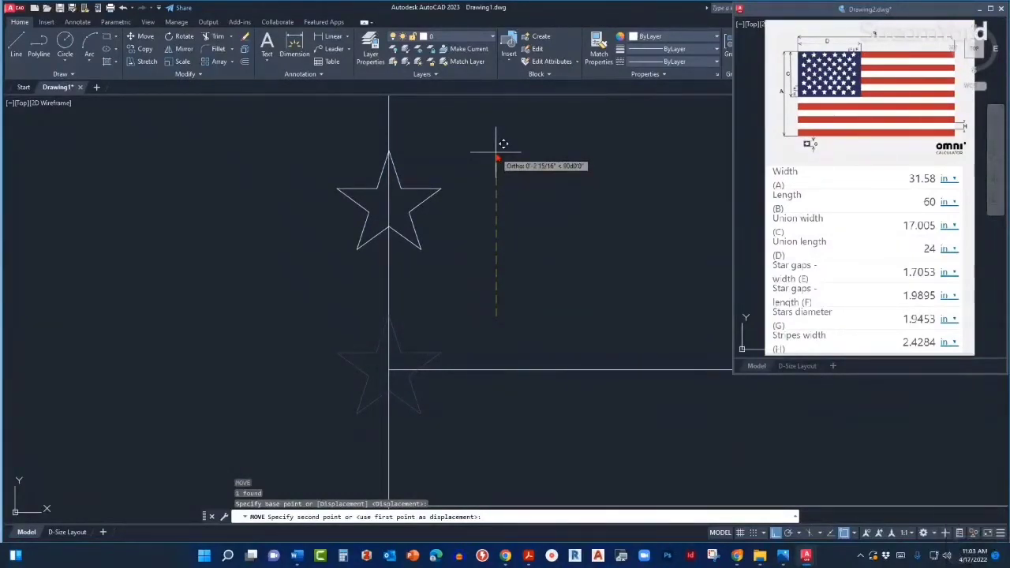
{"action": "type", "text": "1"}
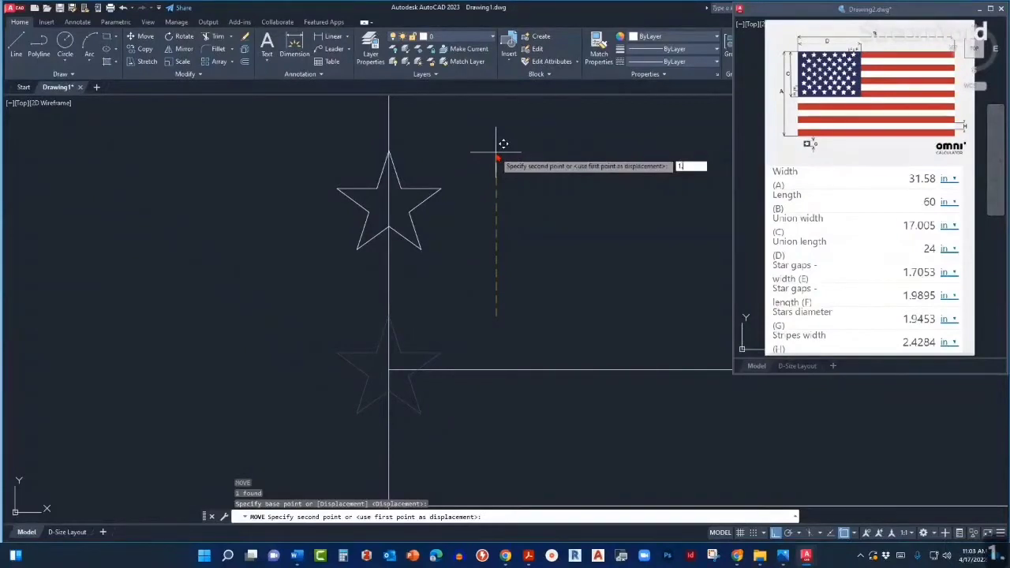
{"action": "type", "text": ".70"}
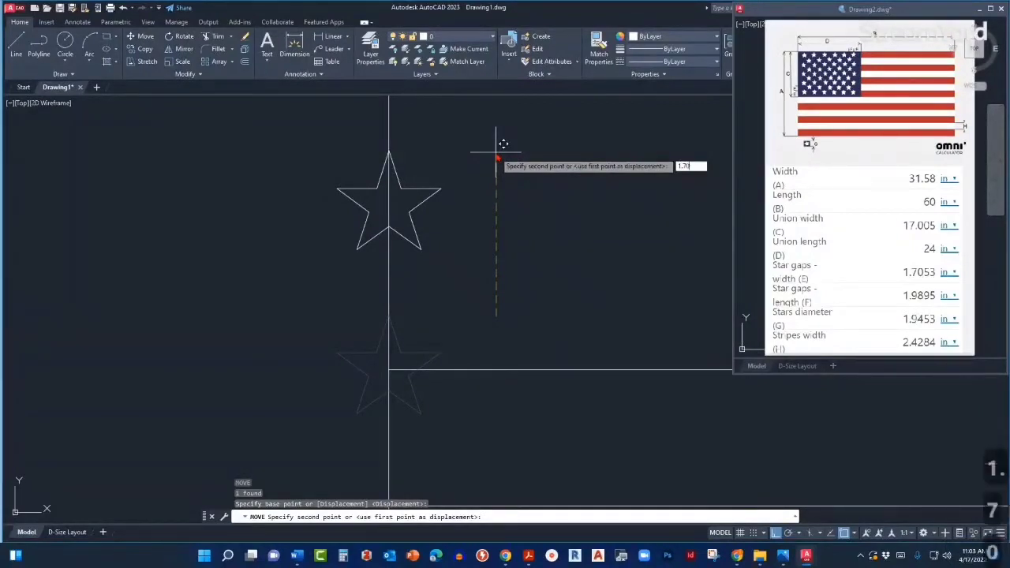
Step: Move the star straight up 1.7053 inches from the union's lower-left corner
{"action": "type", "text": "53"}
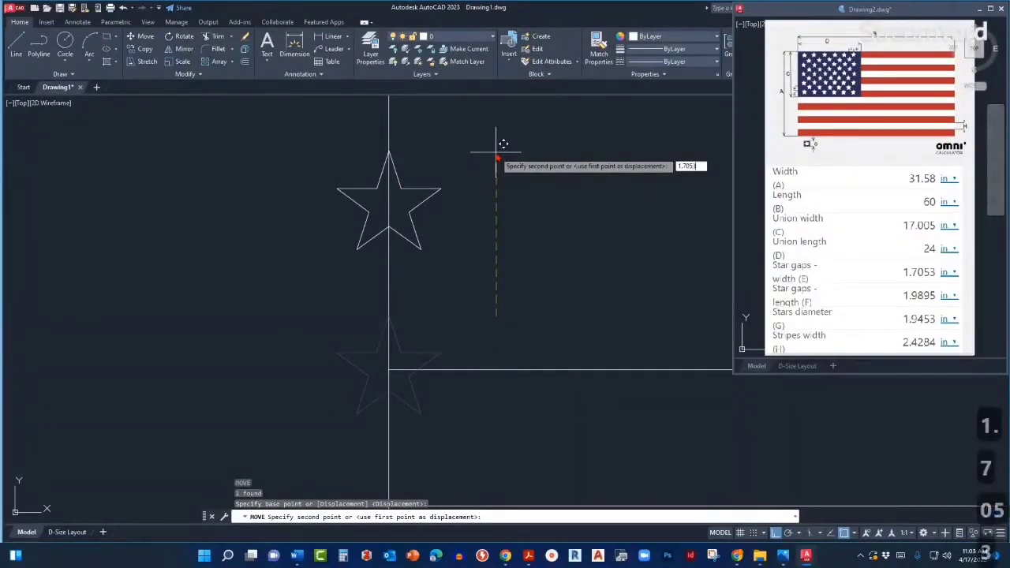
{"action": "key", "text": "Return"}
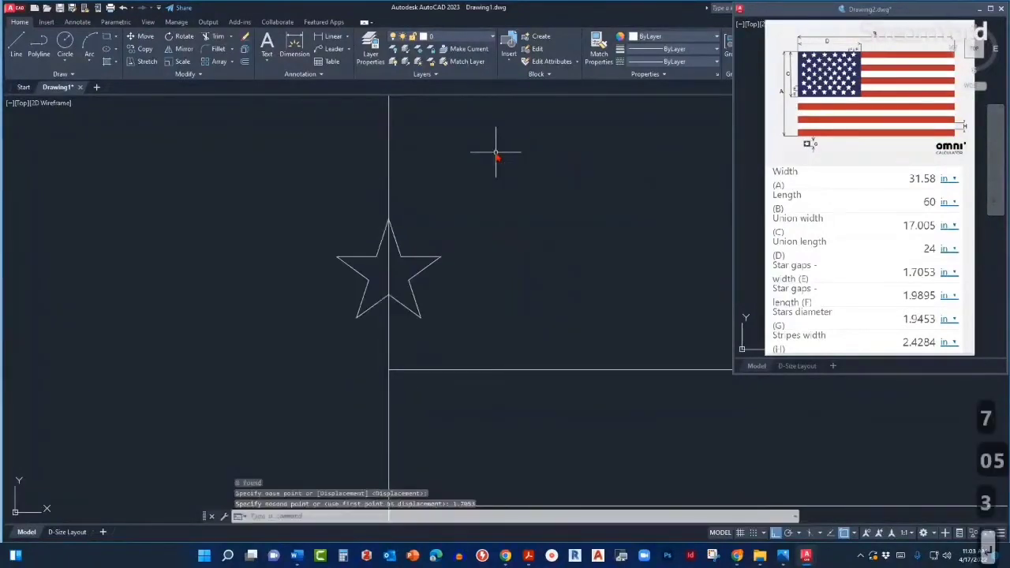
{"action": "scroll", "coordinate": [492, 265], "scroll_direction": "down", "scroll_amount": 3}
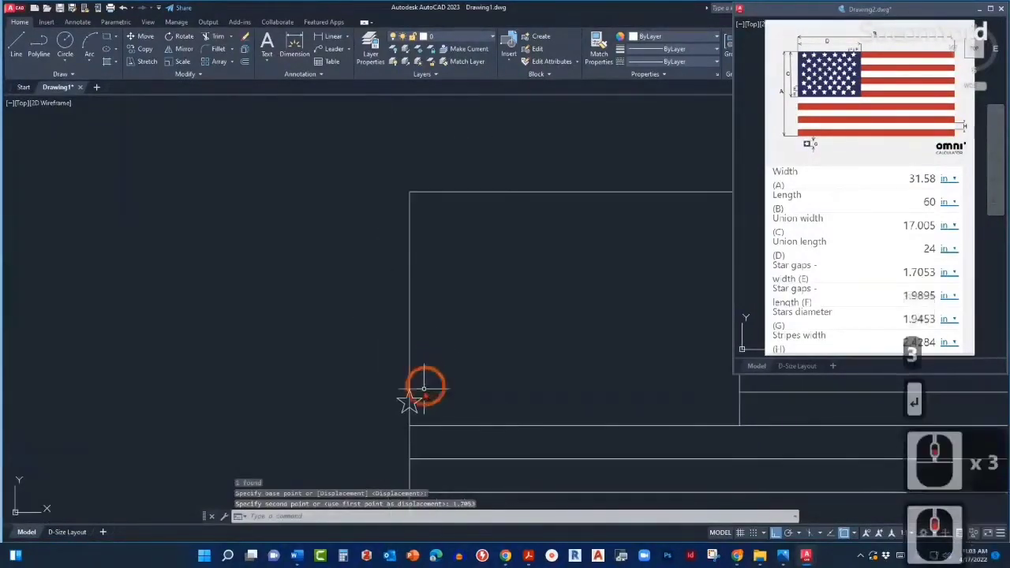
Step: Move the star horizontally 1.9895 inches into the union, away from its left edge
{"action": "left_click", "coordinate": [419, 398]}
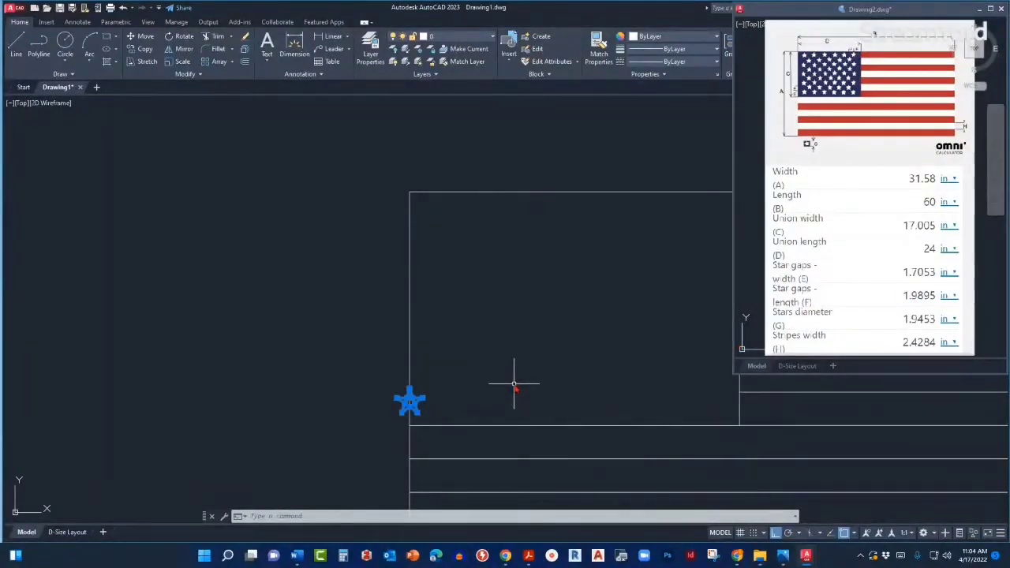
{"action": "type", "text": "m"}
{"action": "key", "text": "Return"}
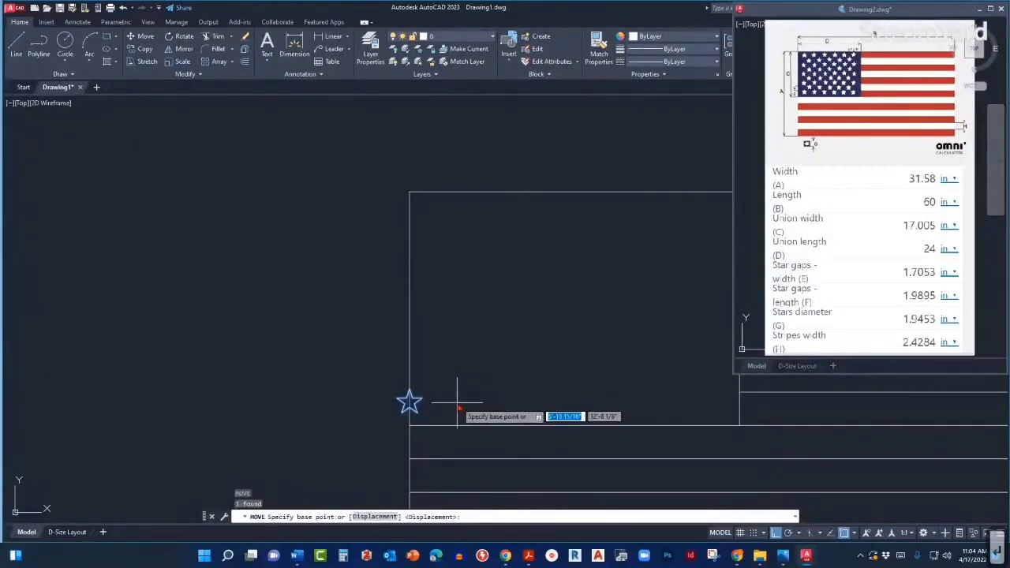
{"action": "left_click", "coordinate": [435, 378]}
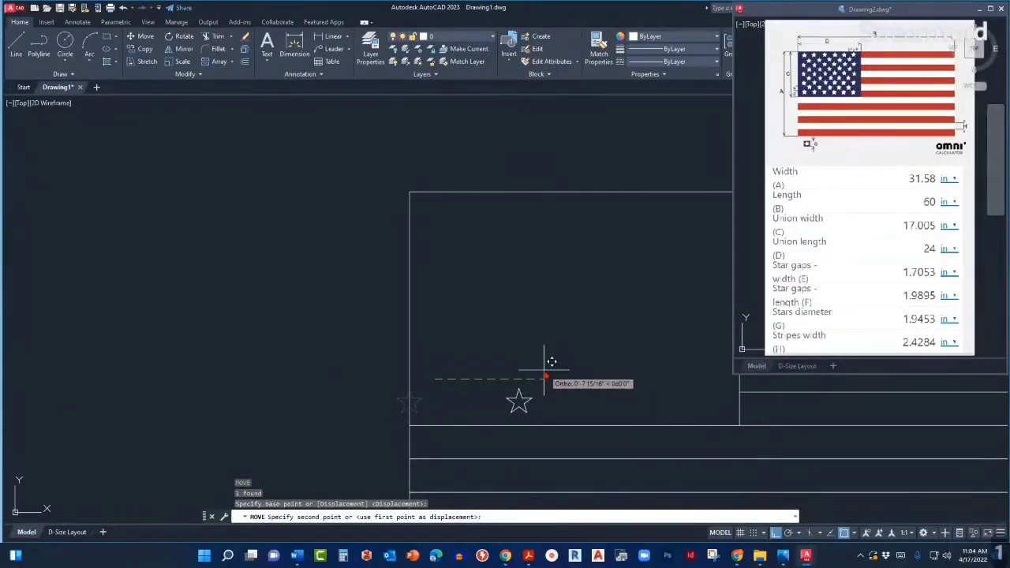
{"action": "type", "text": "11"}
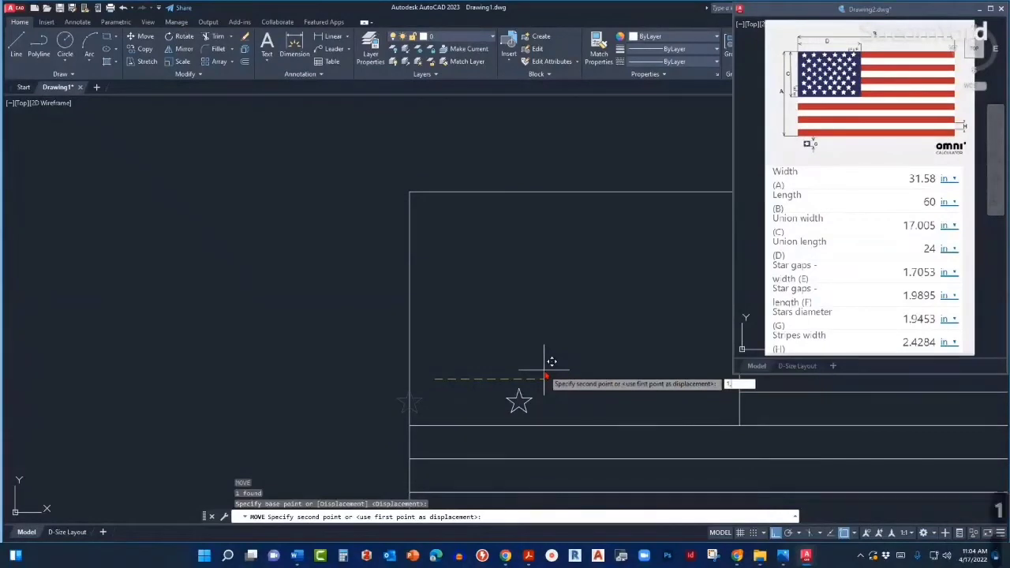
{"action": "type", "text": "98"}
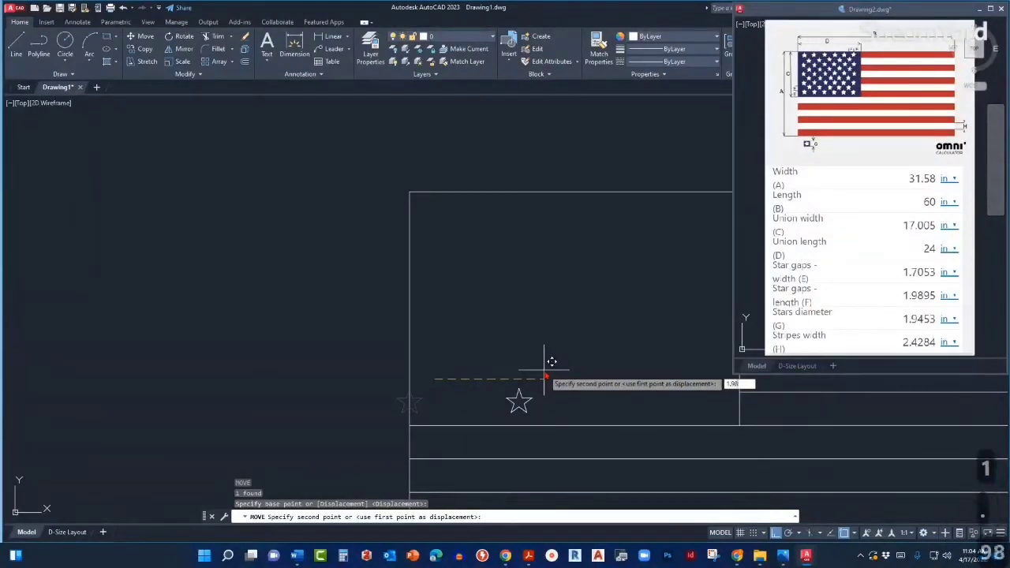
{"action": "type", "text": "95"}
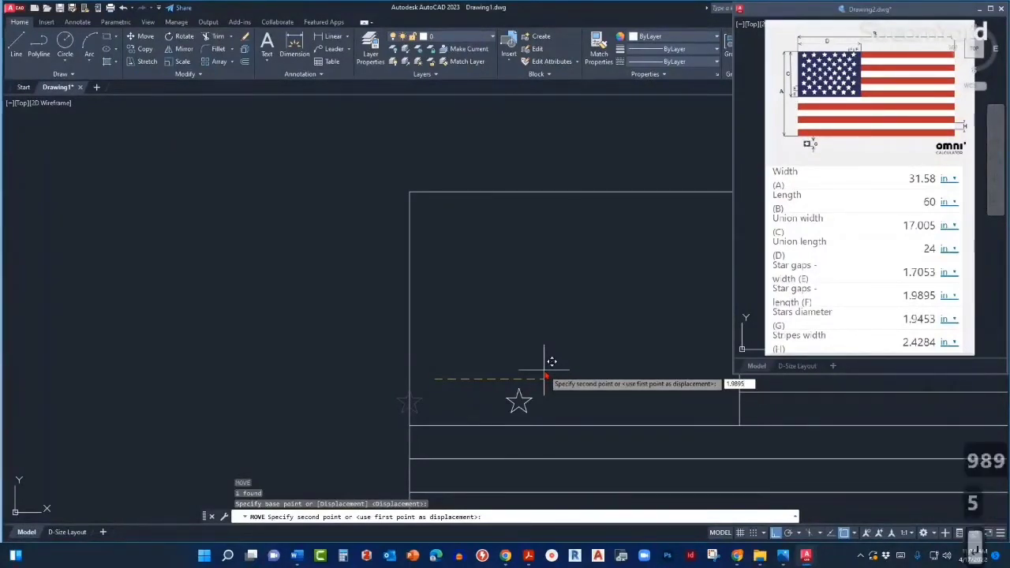
{"action": "key", "text": "Return"}
Step: Inspect the star's placement near the union's lower-left corner against the star layout in the reference flag
{"action": "middle_click_drag", "start_coordinate": [525, 367], "coordinate": [452, 397]}
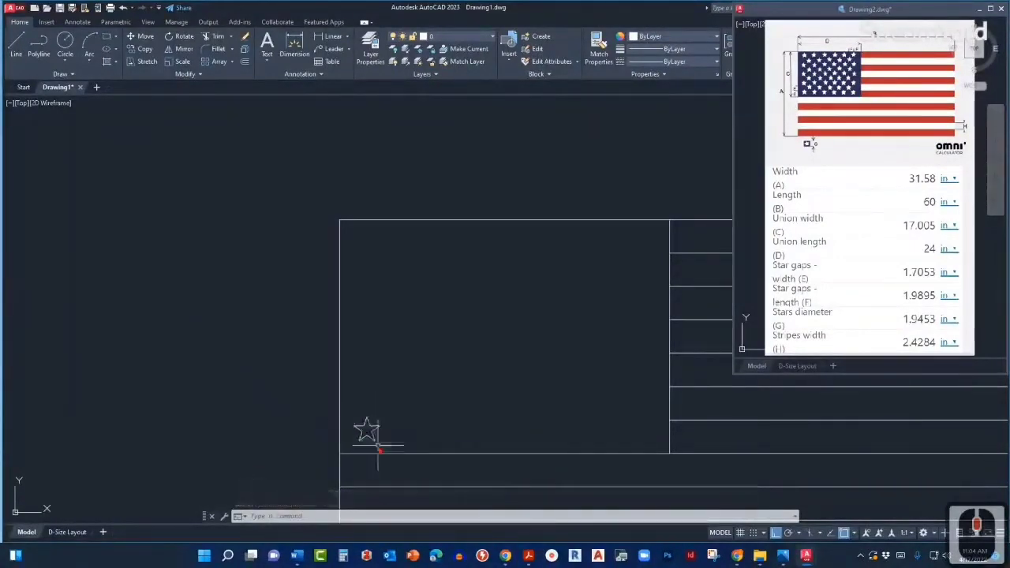
{"action": "middle_click_drag", "start_coordinate": [436, 409], "coordinate": [393, 408]}
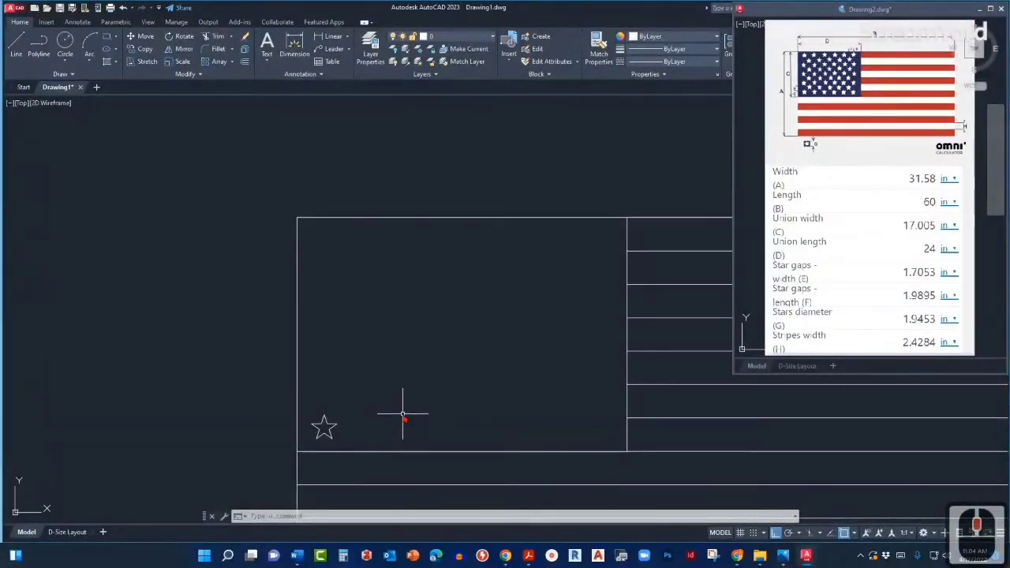
{"action": "mouse_move", "coordinate": [403, 413]}
{"action": "middle_mouse_down"}
{"action": "mouse_move", "coordinate": [333, 344]}
{"action": "mouse_move", "coordinate": [326, 372]}
{"action": "middle_mouse_up"}
{"action": "left_click", "coordinate": [258, 390]}
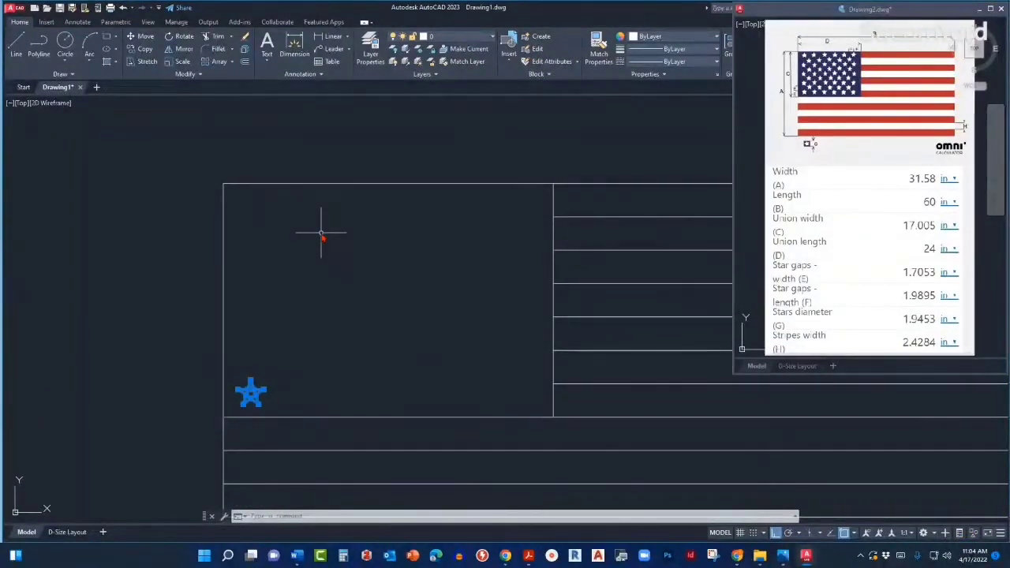
{"action": "key", "text": "Escape"}
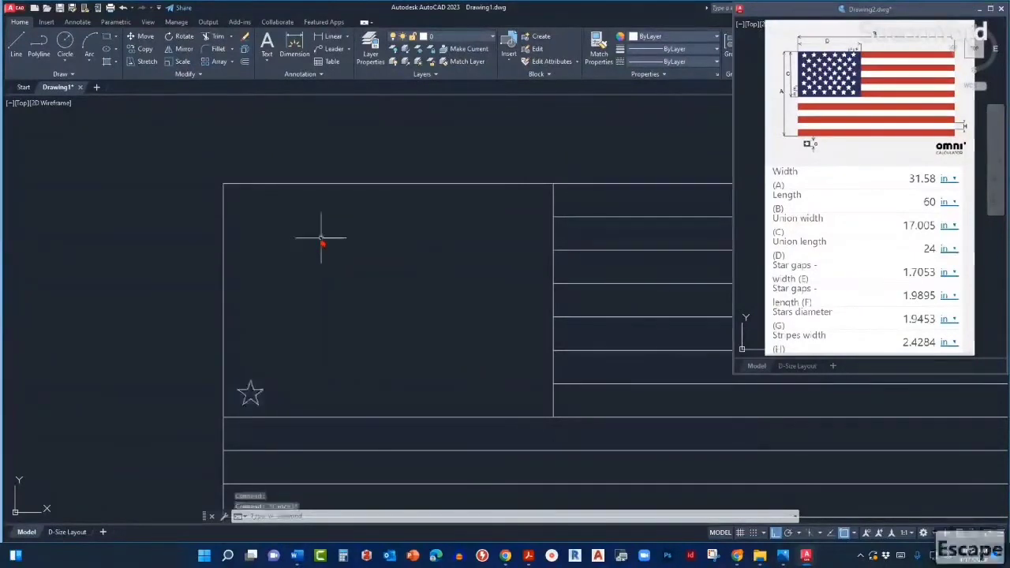
{"action": "middle_click_drag", "start_coordinate": [320, 300], "coordinate": [315, 255]}
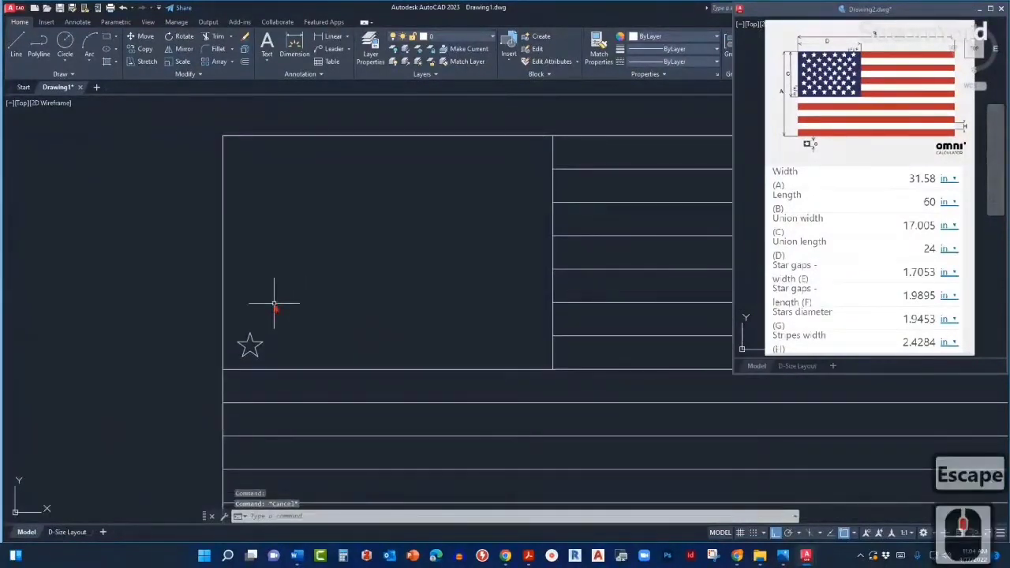
{"action": "scroll", "coordinate": [338, 349], "scroll_direction": "up", "scroll_amount": 3}
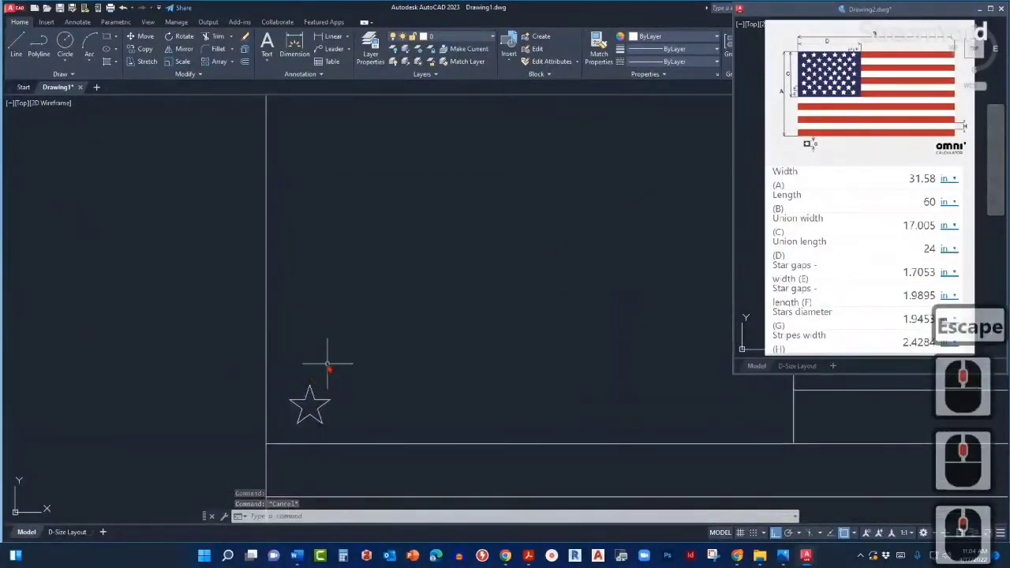
{"action": "middle_click_drag", "start_coordinate": [318, 372], "coordinate": [285, 392]}
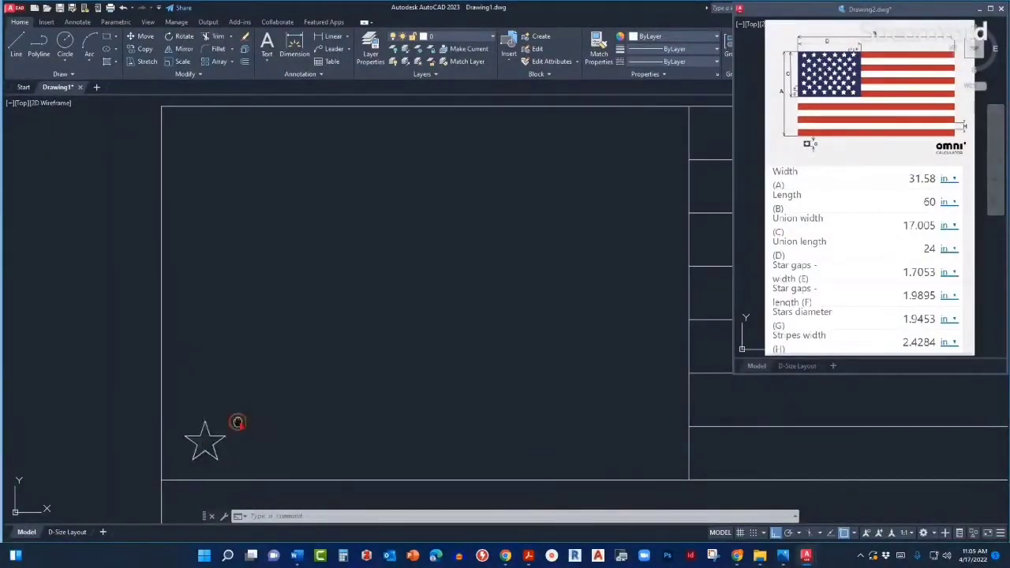
{"action": "middle_click_drag", "start_coordinate": [238, 422], "coordinate": [348, 400]}
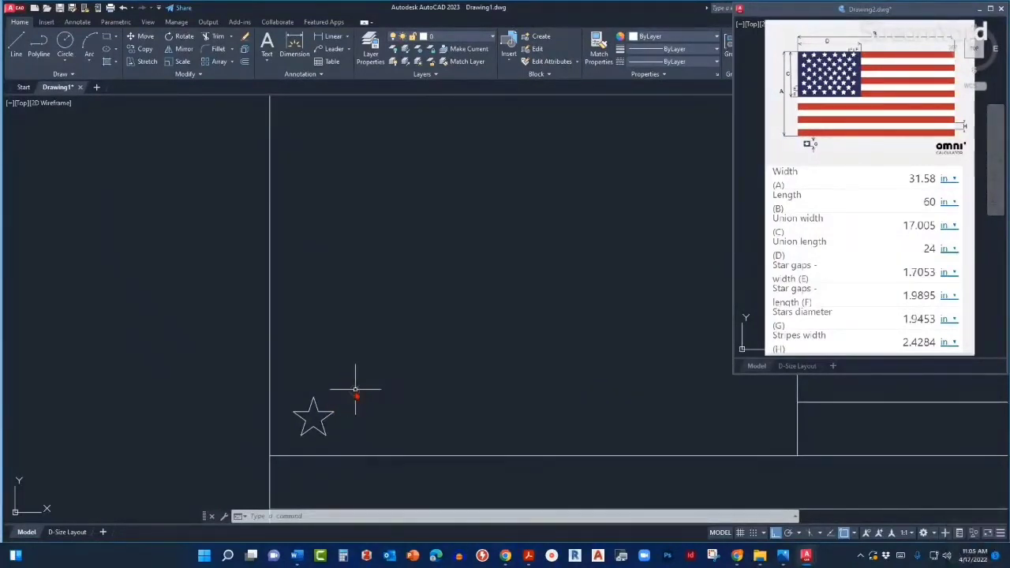
{"action": "mouse_move", "coordinate": [349, 400]}
{"action": "middle_mouse_down"}
{"action": "mouse_move", "coordinate": [309, 418]}
{"action": "mouse_move", "coordinate": [324, 405]}
{"action": "middle_mouse_up"}
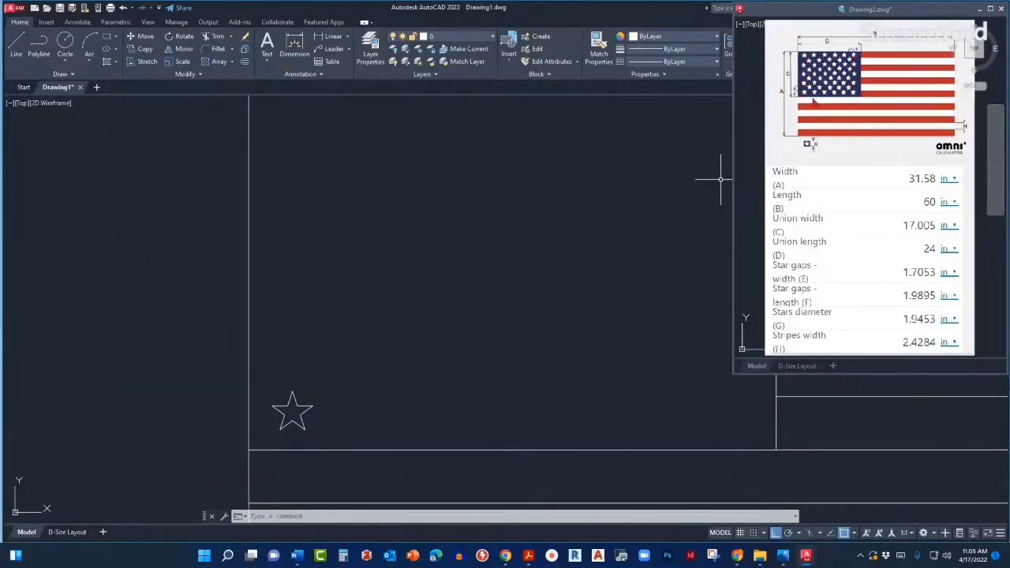
{"action": "middle_click_drag", "start_coordinate": [420, 307], "coordinate": [552, 286]}
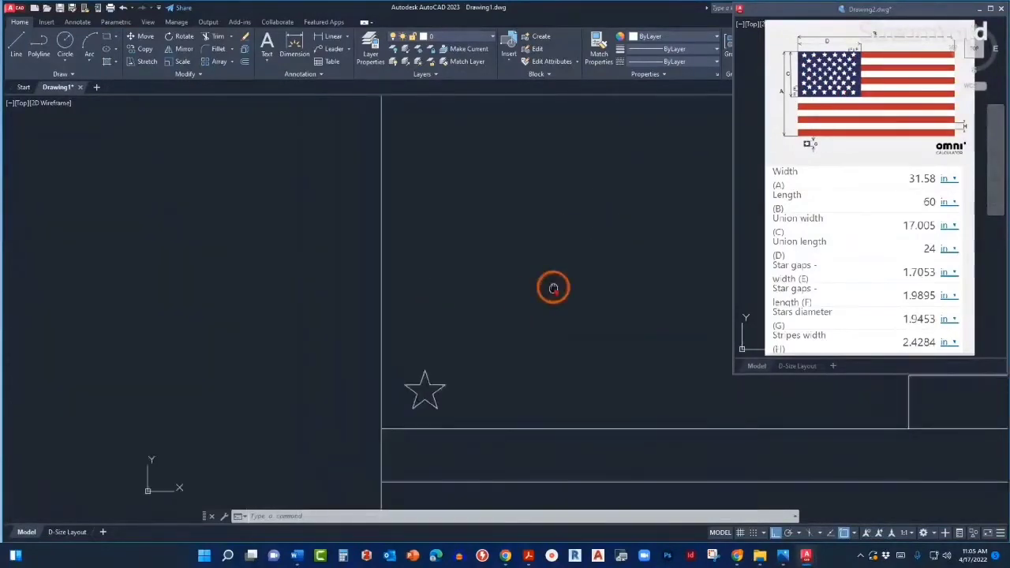
{"action": "left_click", "coordinate": [435, 366]}
{"action": "scroll", "coordinate": [454, 397], "scroll_direction": "up", "scroll_amount": 2}
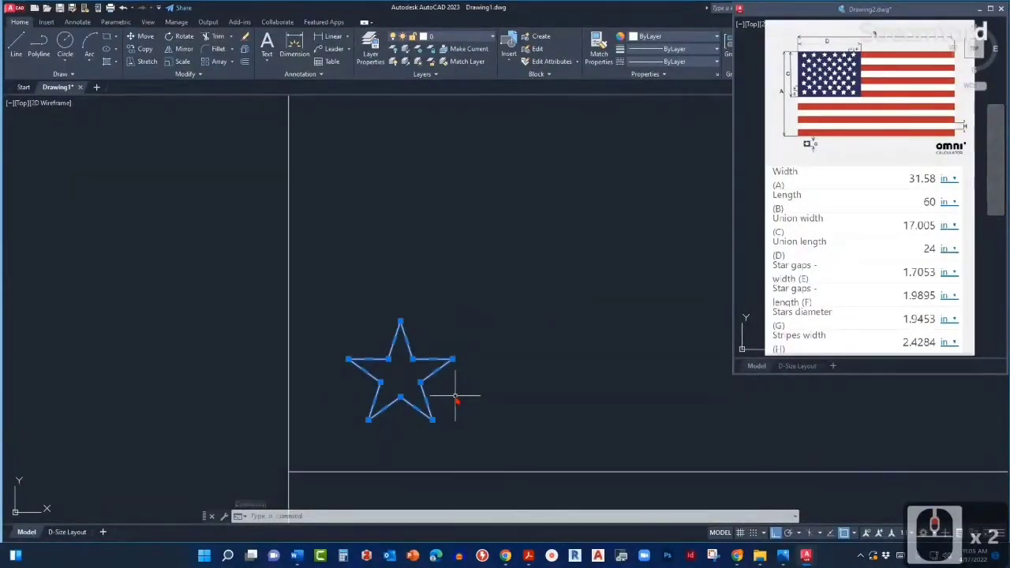
{"action": "middle_click_drag", "start_coordinate": [460, 396], "coordinate": [407, 415]}
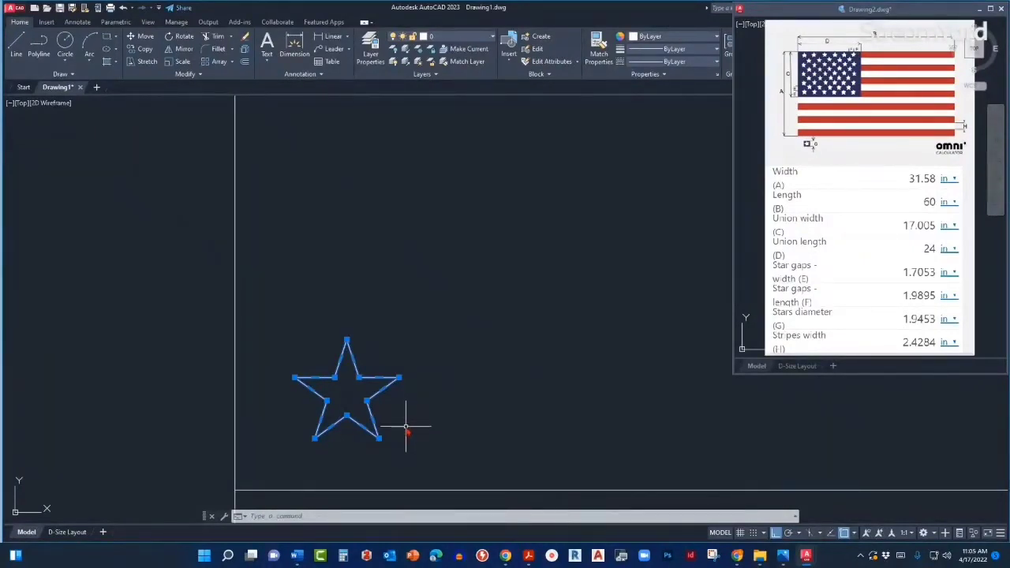
{"action": "scroll", "coordinate": [406, 430], "scroll_direction": "down", "scroll_amount": 3}
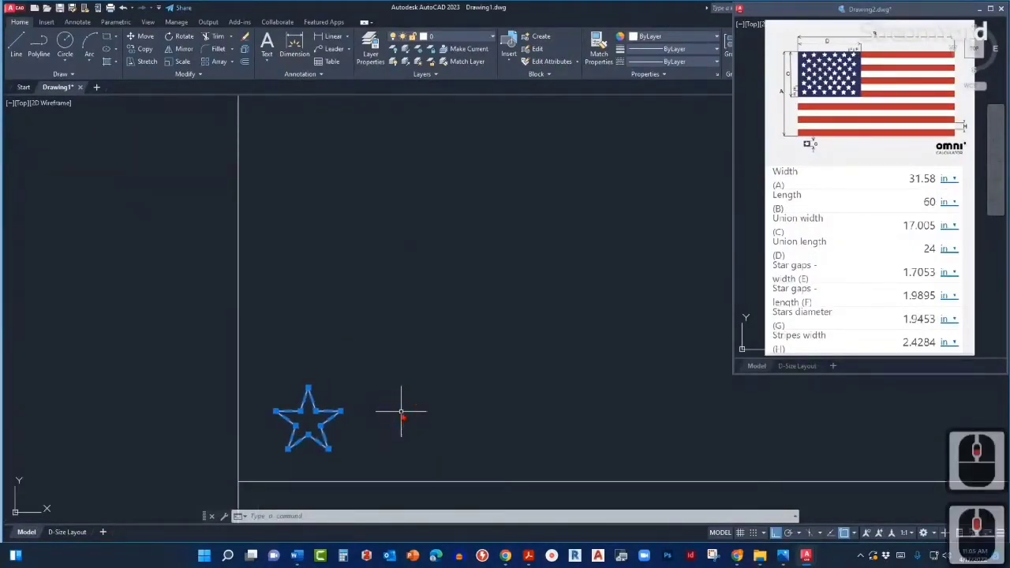
{"action": "mouse_move", "coordinate": [301, 466]}
{"action": "middle_mouse_down"}
{"action": "mouse_move", "coordinate": [408, 458]}
{"action": "mouse_move", "coordinate": [428, 469]}
{"action": "middle_mouse_up"}
{"action": "scroll", "coordinate": [408, 457], "scroll_direction": "up", "scroll_amount": 6}
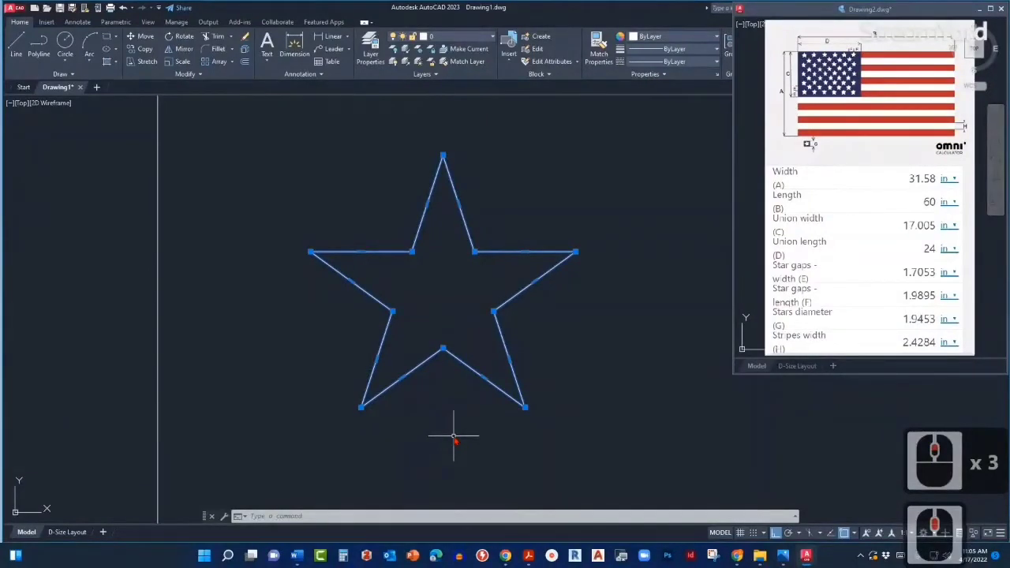
{"action": "type", "text": "B"}
{"action": "key", "text": "Escape"}
{"action": "key", "text": "Escape"}
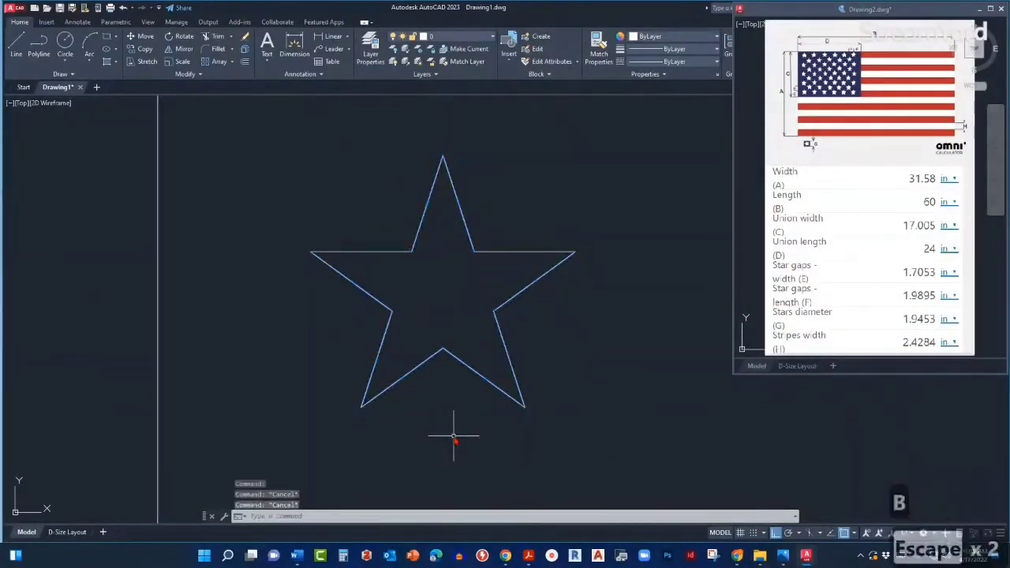
Step: Start a block definition named STAR with its objects specified on-screen
{"action": "type", "text": "B"}
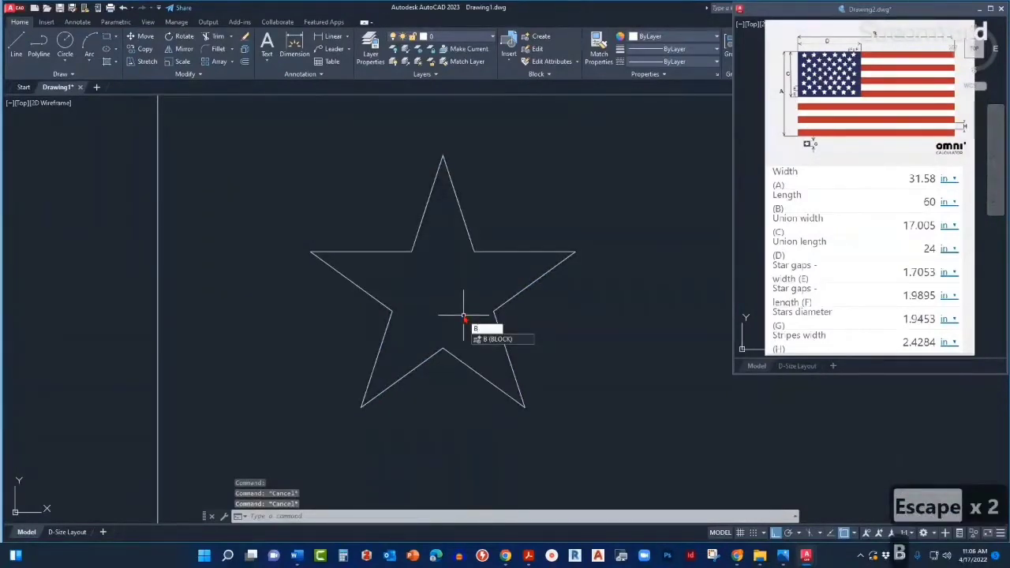
{"action": "key", "text": "Return"}
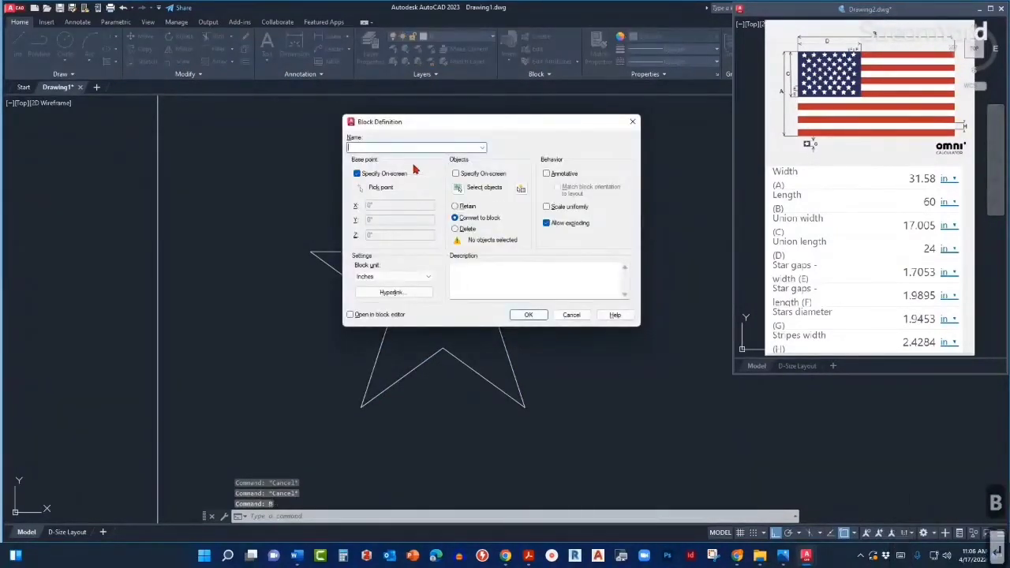
{"action": "left_click_drag", "start_coordinate": [389, 122], "coordinate": [440, 162]}
{"action": "double_click", "coordinate": [408, 187]}
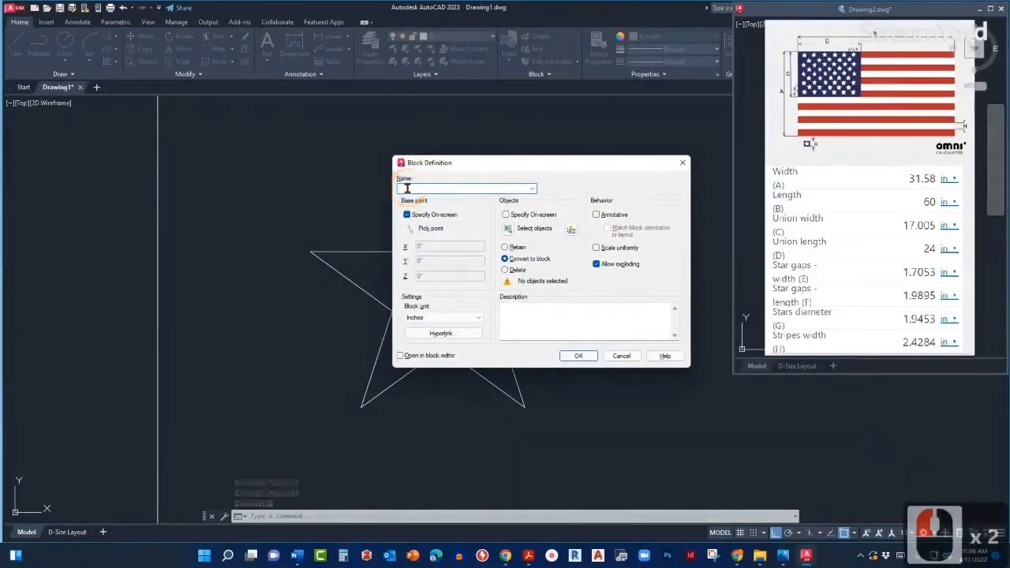
{"action": "type", "text": "STAR"}
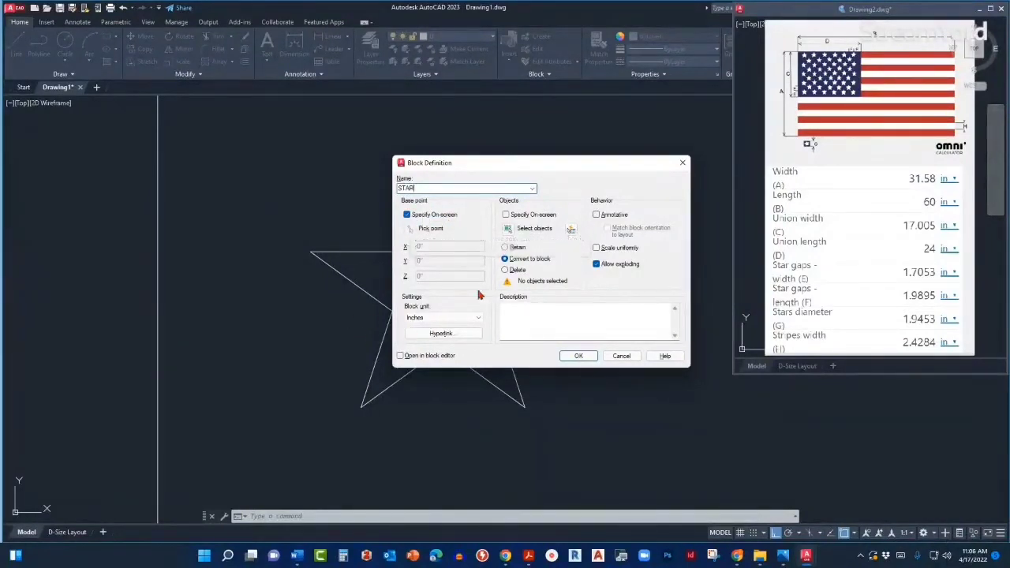
{"action": "left_click", "coordinate": [506, 214]}
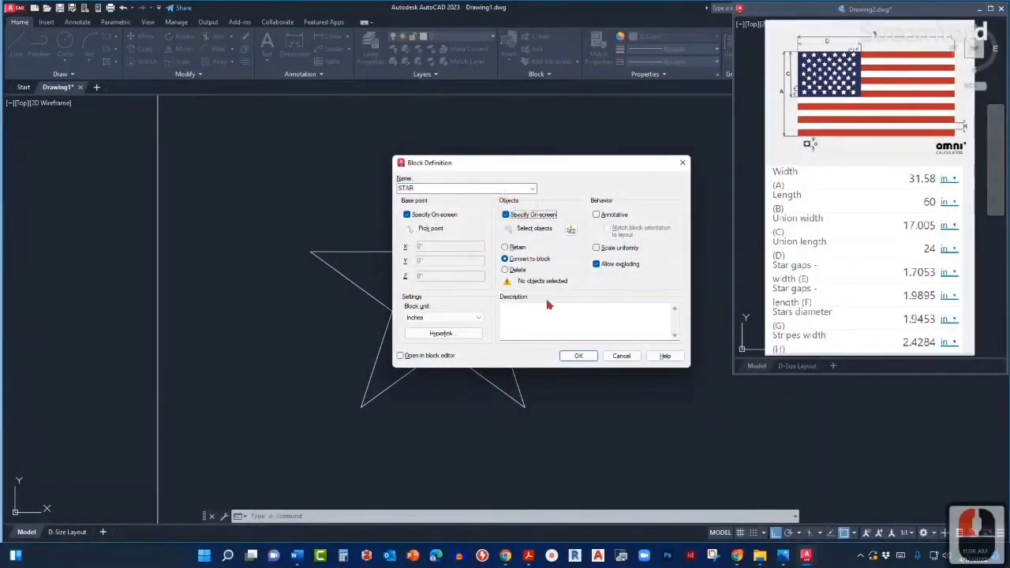
{"action": "left_click", "coordinate": [573, 357]}
{"action": "left_click", "coordinate": [576, 357]}
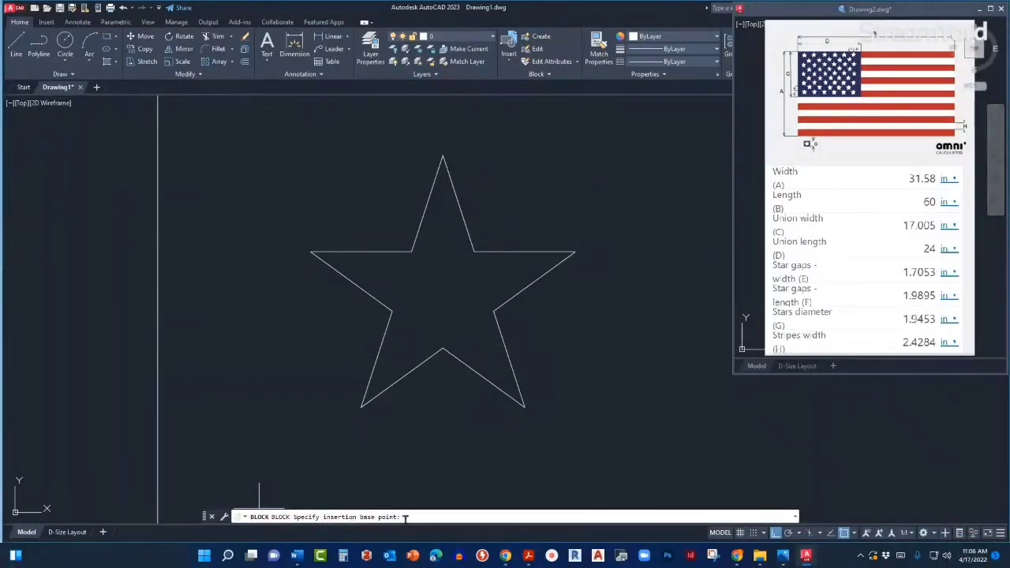
Step: Set the block's insertion base point at the star's geometric centre and convert the star outline into the block
{"action": "scroll", "coordinate": [363, 359], "scroll_direction": "down", "scroll_amount": 2}
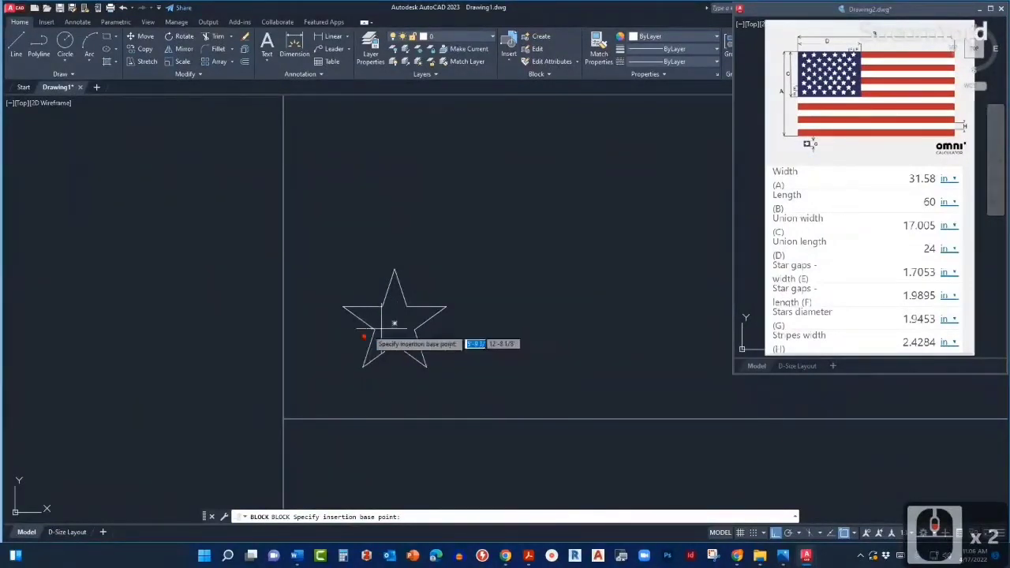
{"action": "scroll", "coordinate": [368, 338], "scroll_direction": "up", "scroll_amount": 2}
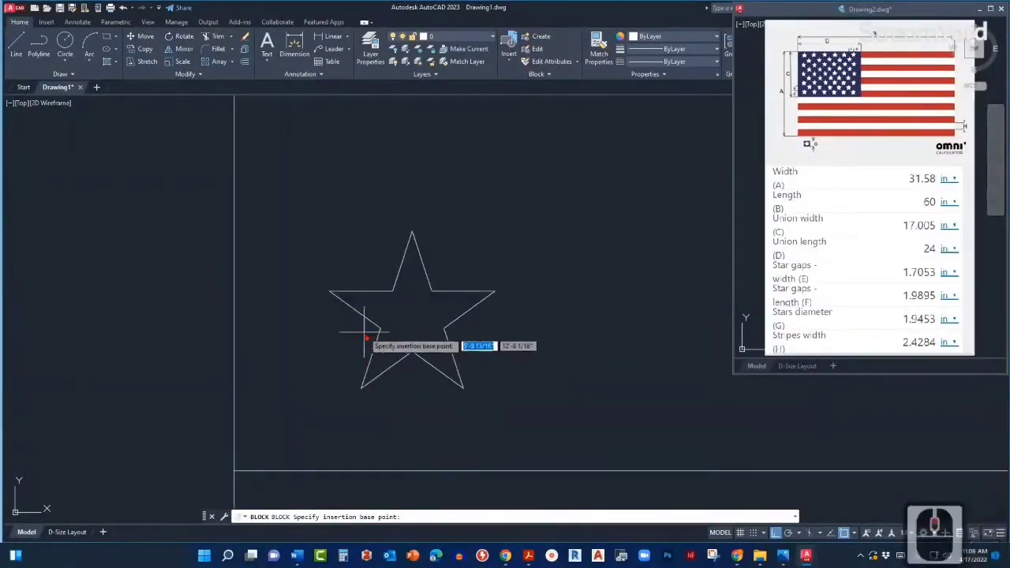
{"action": "left_click", "coordinate": [412, 318]}
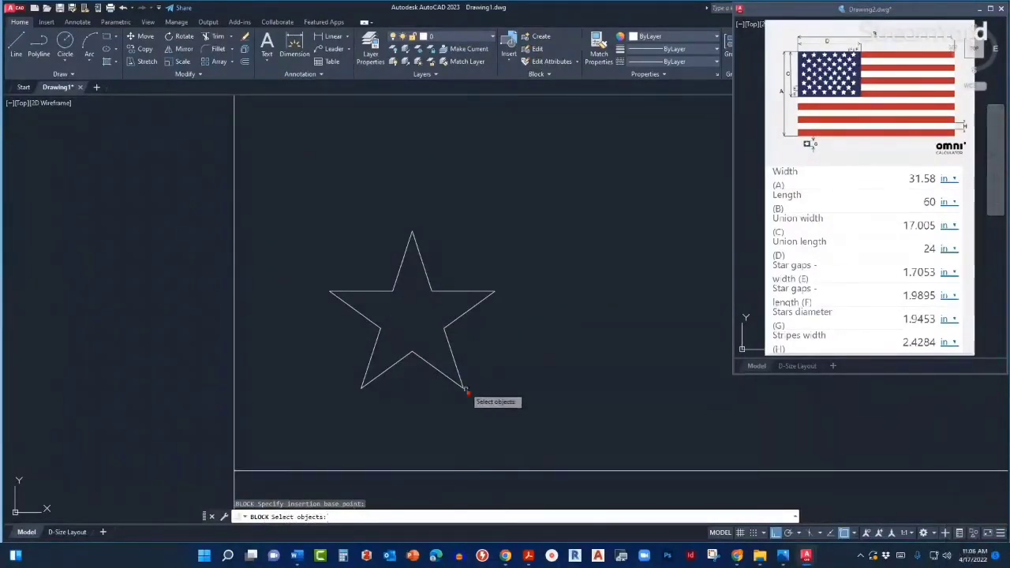
{"action": "left_click", "coordinate": [449, 350]}
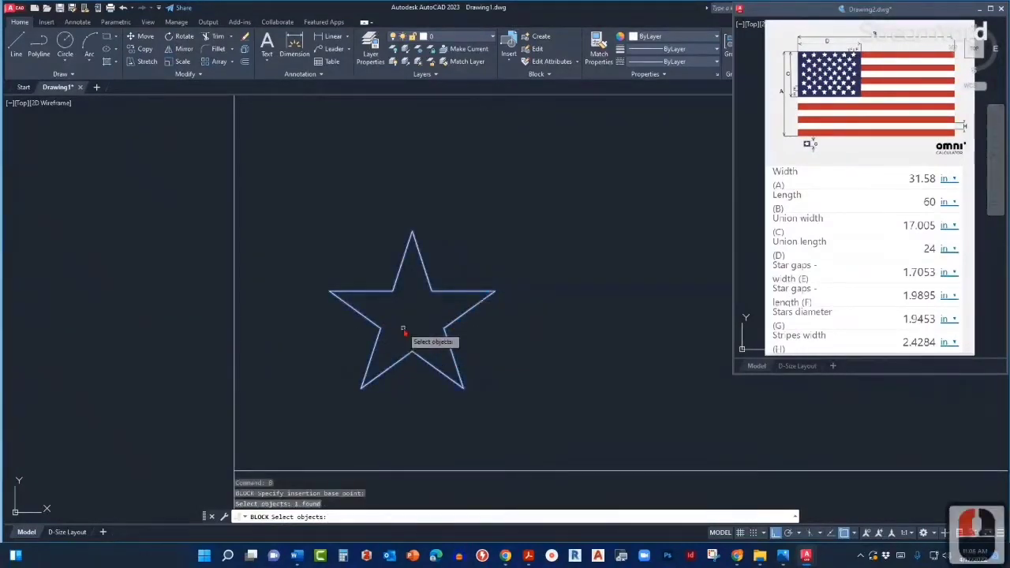
{"action": "key", "text": "Return"}
{"action": "scroll", "coordinate": [387, 351], "scroll_direction": "down", "scroll_amount": 3}
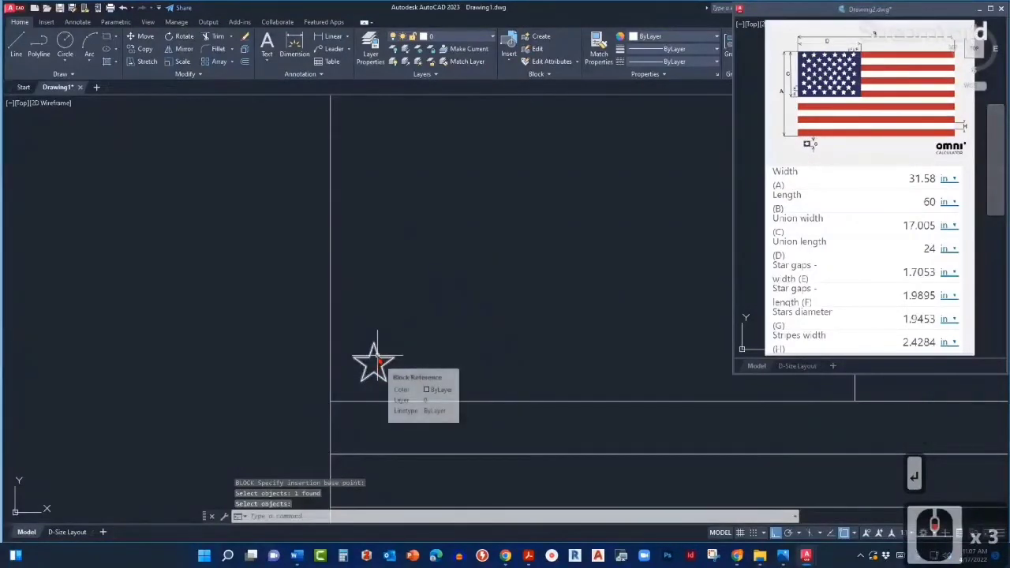
Step: Inspect the star block's selection and centre grip, and compare its place in the union with the reference flag's star layout
{"action": "left_click", "coordinate": [375, 361]}
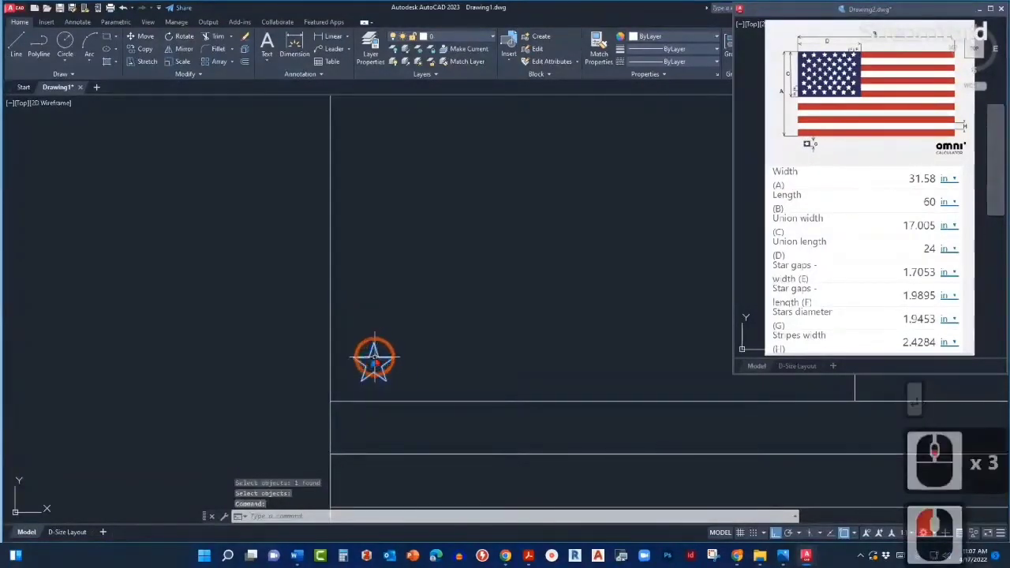
{"action": "scroll", "coordinate": [359, 375], "scroll_direction": "up", "scroll_amount": 2}
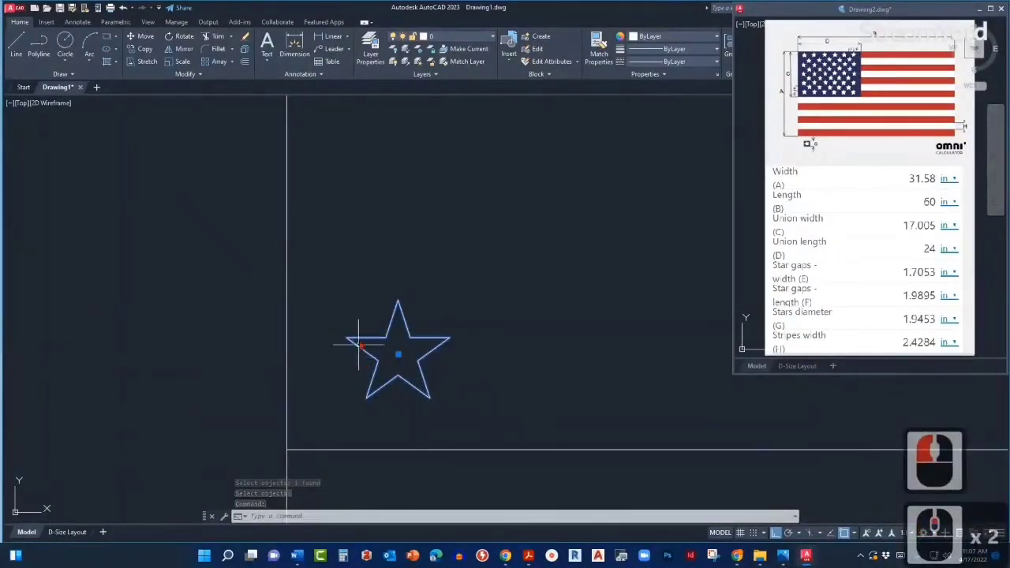
{"action": "scroll", "coordinate": [375, 334], "scroll_direction": "up", "scroll_amount": 2}
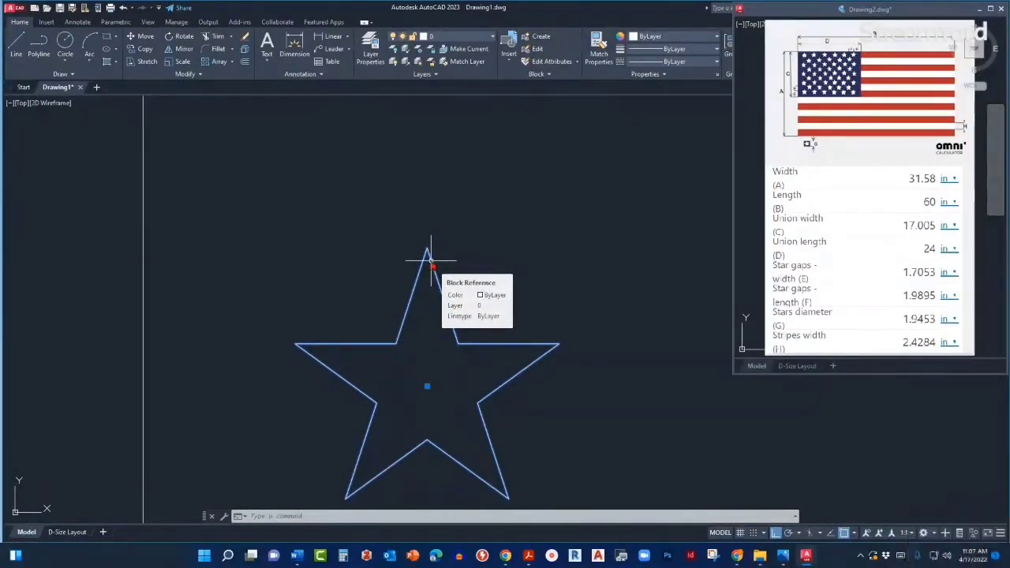
{"action": "scroll", "coordinate": [366, 341], "scroll_direction": "down", "scroll_amount": 3}
{"action": "scroll", "coordinate": [366, 341], "scroll_direction": "down", "scroll_amount": 1}
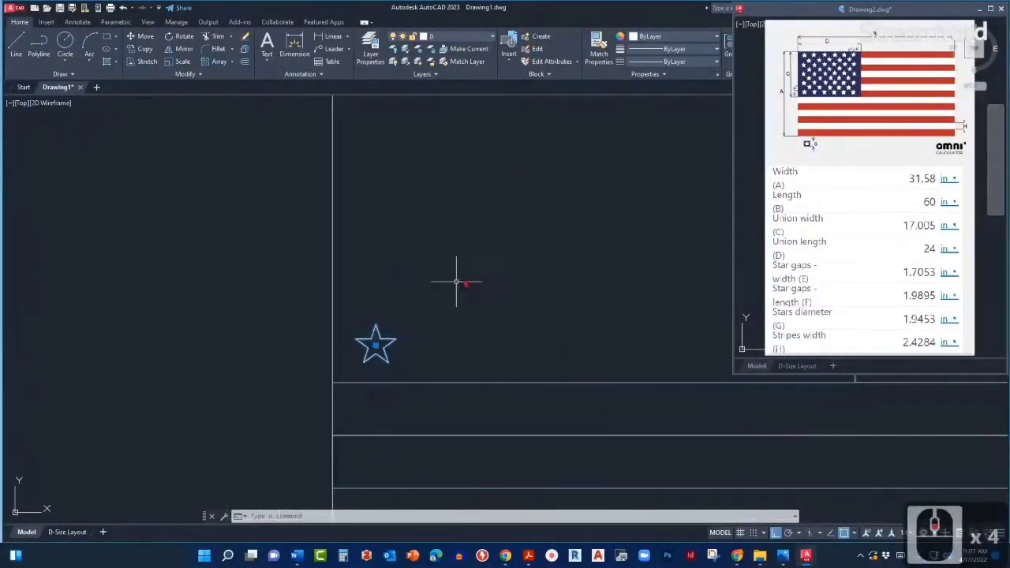
{"action": "middle_click_drag", "start_coordinate": [457, 279], "coordinate": [401, 368]}
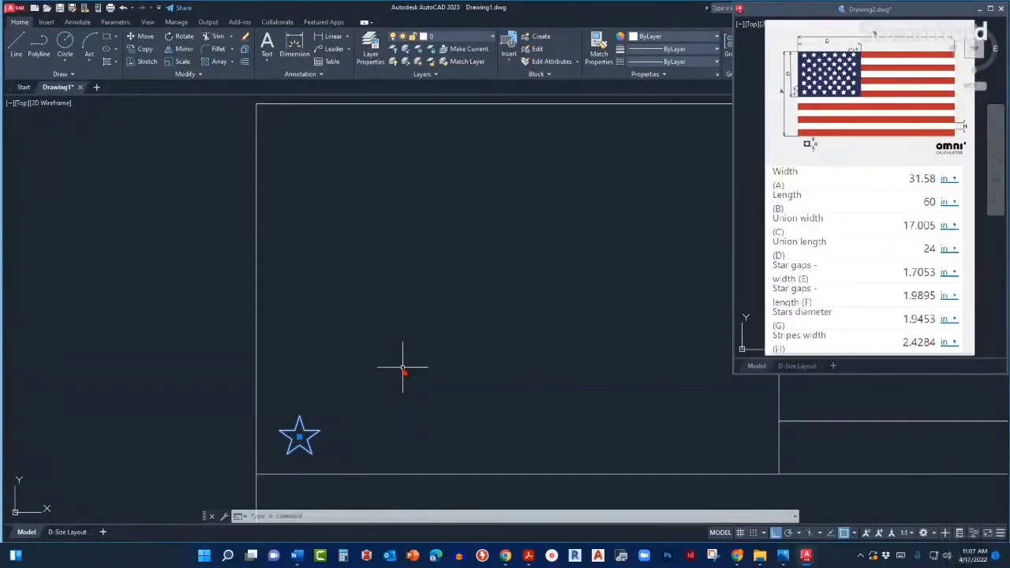
{"action": "middle_click_drag", "start_coordinate": [402, 379], "coordinate": [378, 389]}
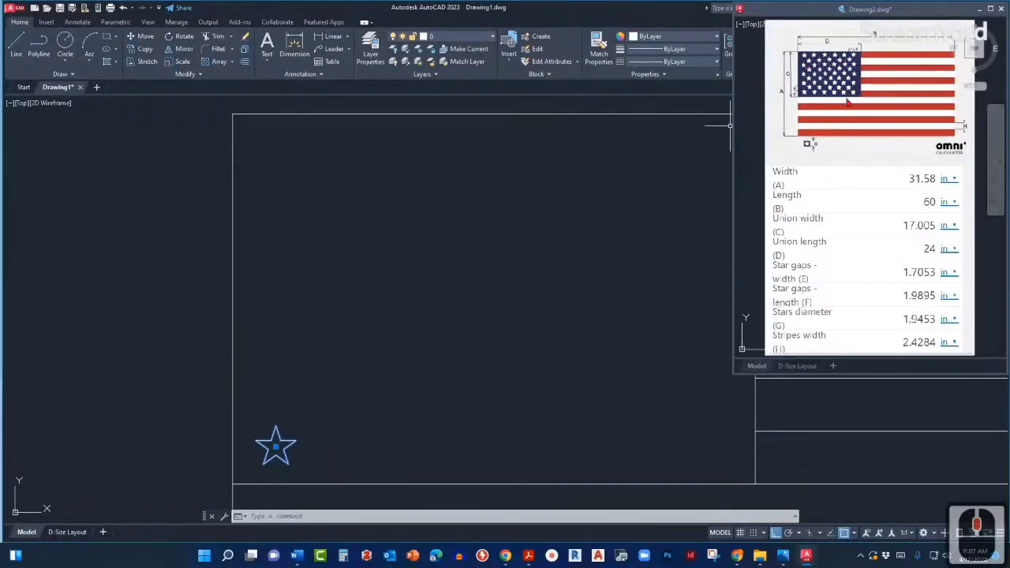
{"action": "middle_click_drag", "start_coordinate": [478, 331], "coordinate": [505, 342]}
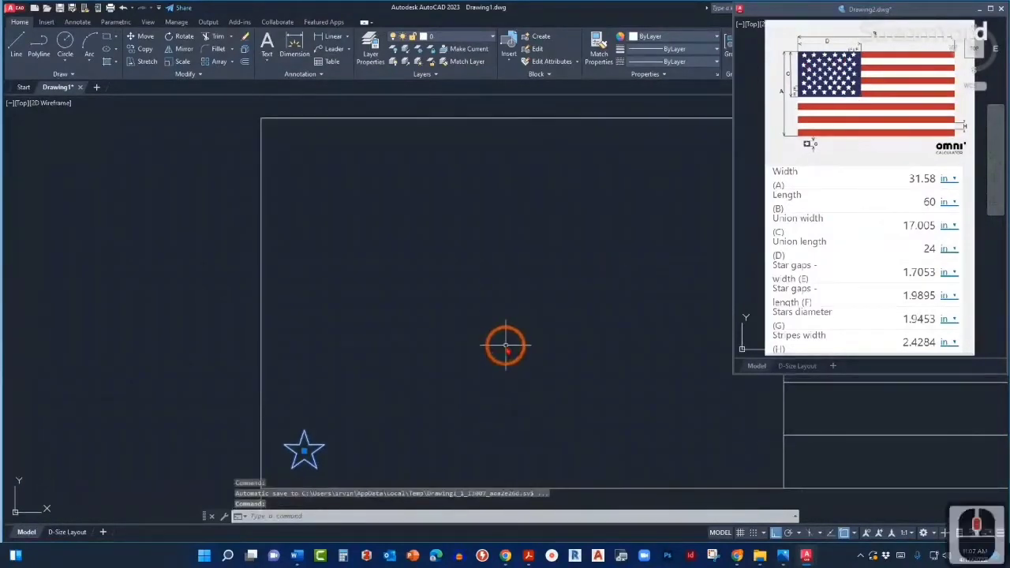
{"action": "key", "text": "Escape"}
{"action": "mouse_move", "coordinate": [407, 379]}
{"action": "middle_mouse_down"}
{"action": "mouse_move", "coordinate": [422, 371]}
{"action": "mouse_move", "coordinate": [402, 395]}
{"action": "mouse_move", "coordinate": [347, 374]}
{"action": "mouse_move", "coordinate": [288, 381]}
{"action": "middle_mouse_up"}
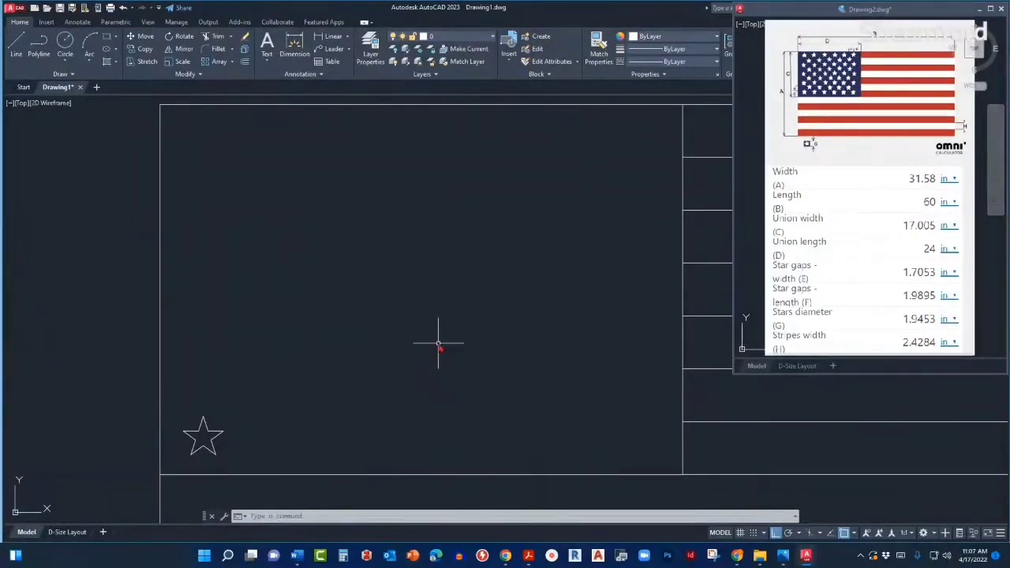
{"action": "middle_click_drag", "start_coordinate": [255, 410], "coordinate": [396, 345]}
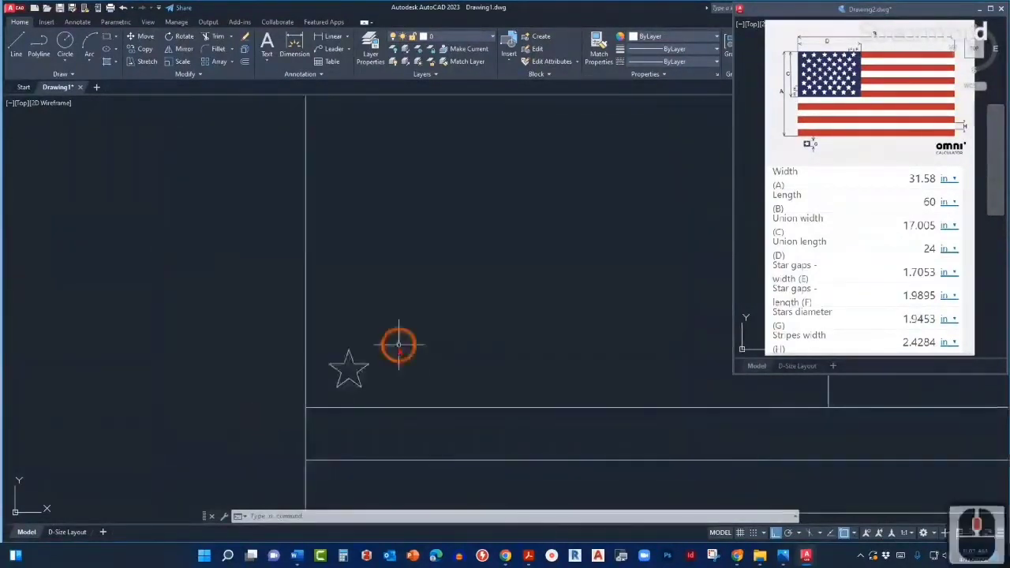
{"action": "scroll", "coordinate": [349, 369], "scroll_direction": "up", "scroll_amount": 2}
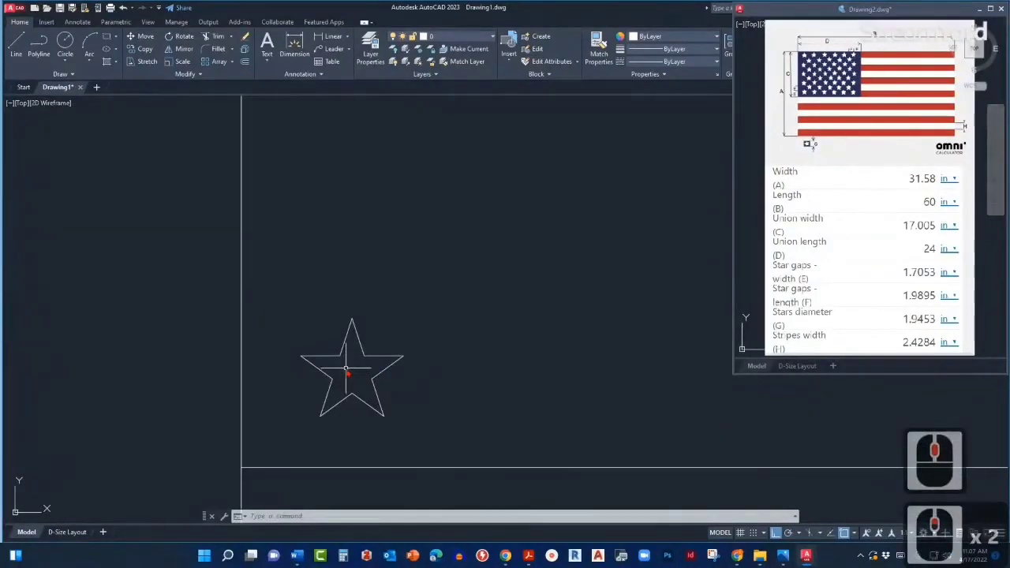
{"action": "left_click", "coordinate": [354, 327]}
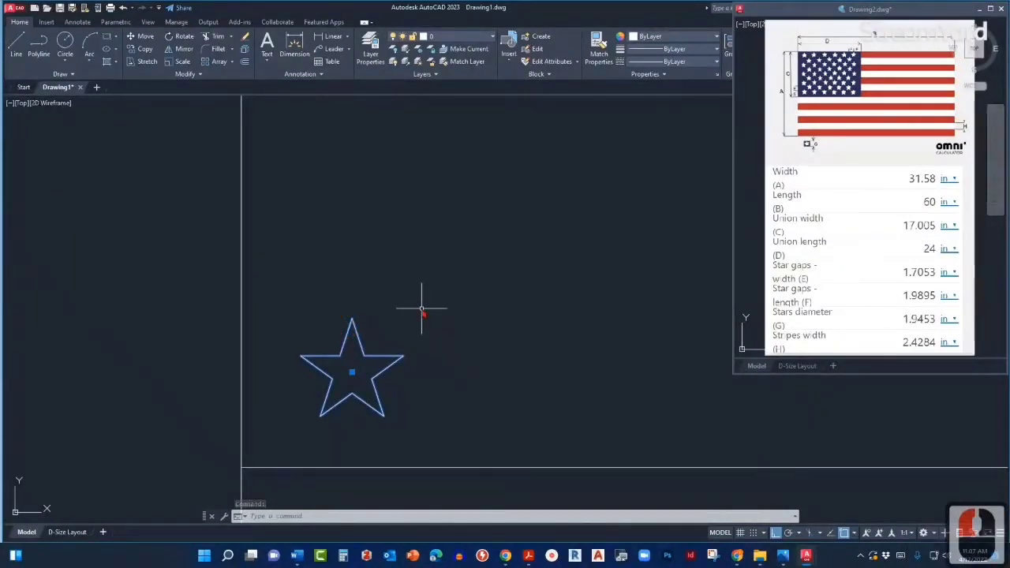
{"action": "key", "text": "Escape"}
{"action": "key", "text": "Escape"}
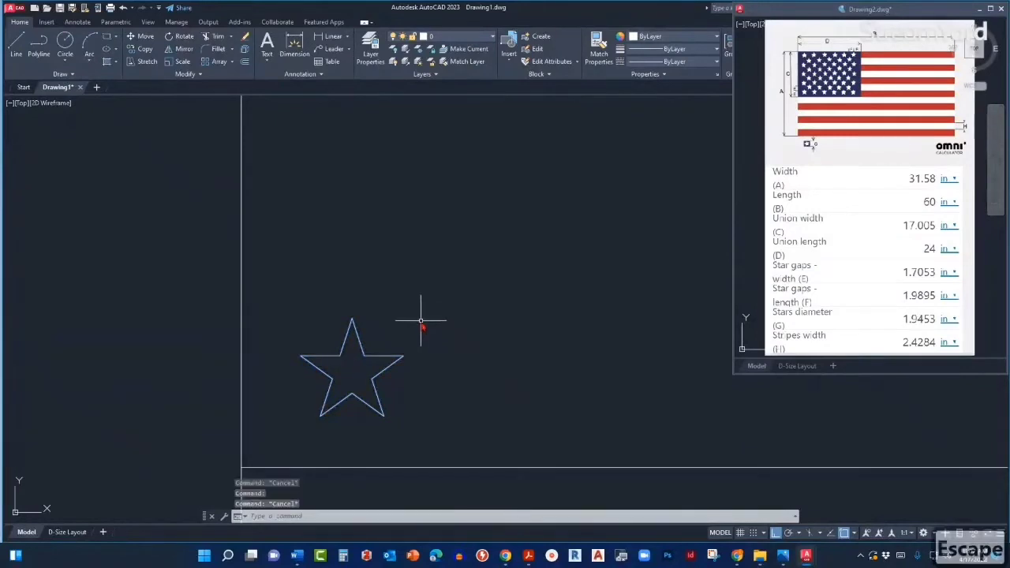
Step: Copy the star block 1.7053 inches straight up, using its geometric centre as the base point
{"action": "type", "text": "c"}
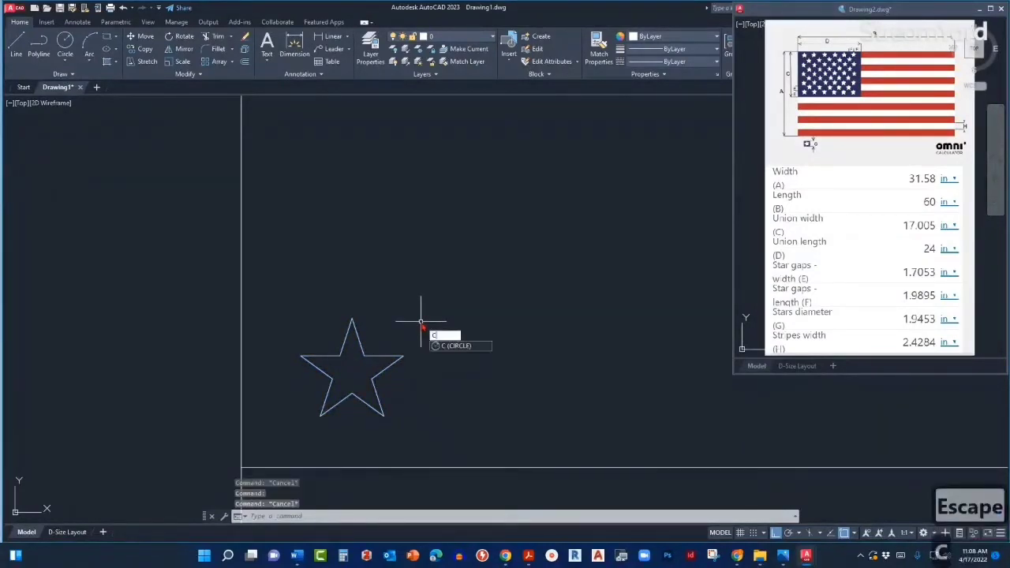
{"action": "type", "text": "o"}
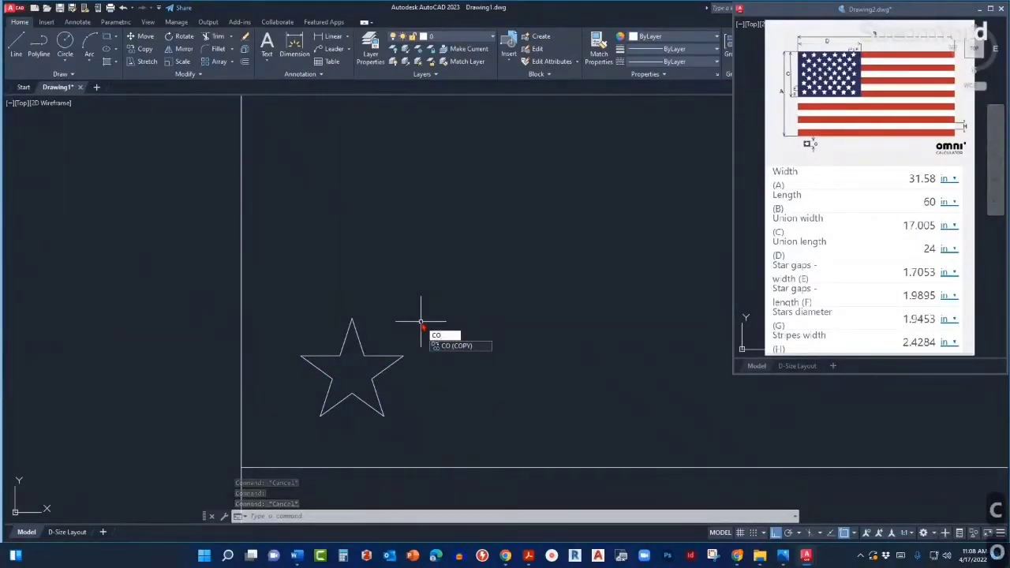
{"action": "key", "text": "Return"}
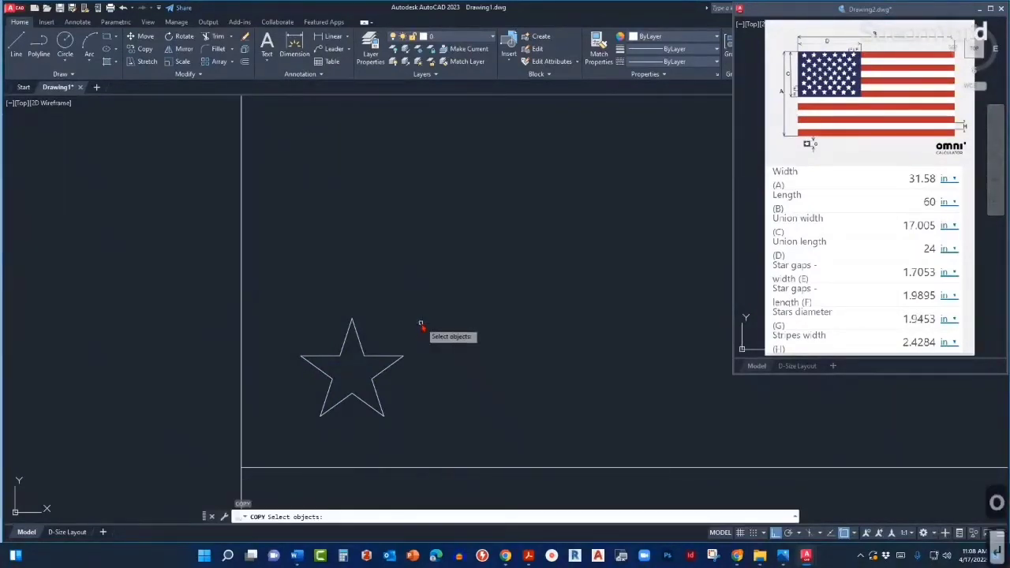
{"action": "left_click", "coordinate": [354, 331]}
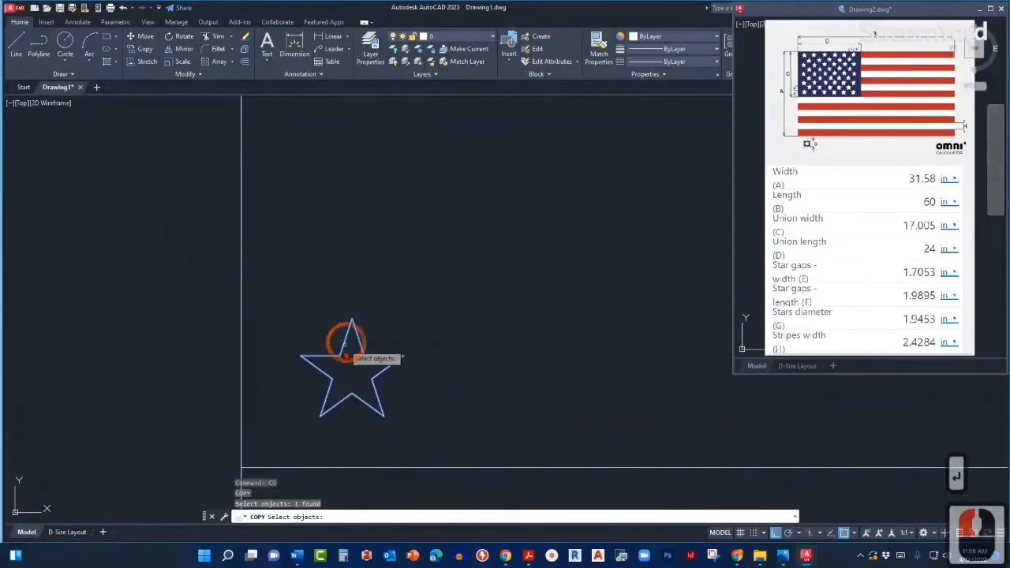
{"action": "scroll", "coordinate": [330, 422], "scroll_direction": "down", "scroll_amount": 2}
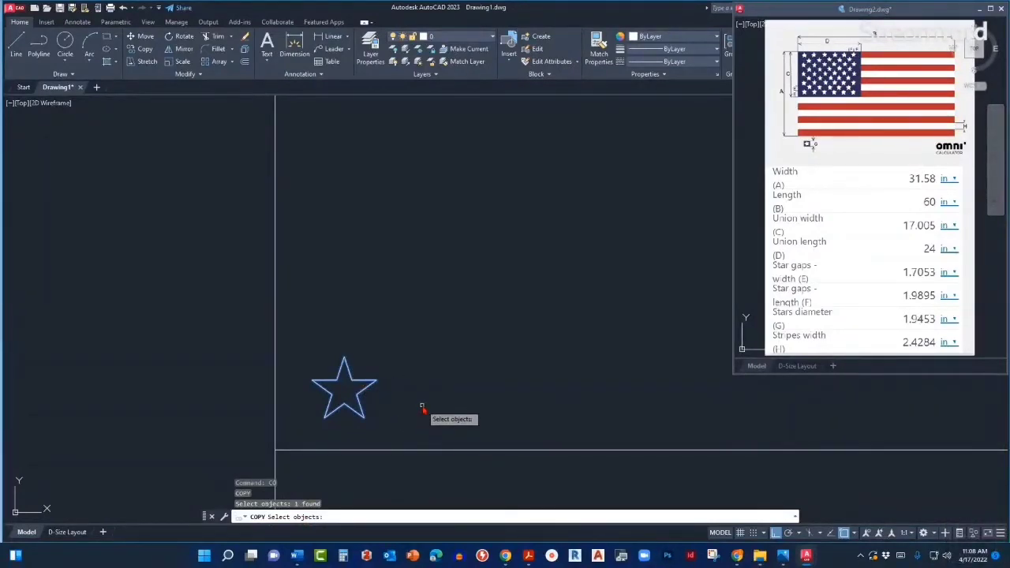
{"action": "key", "text": "Return"}
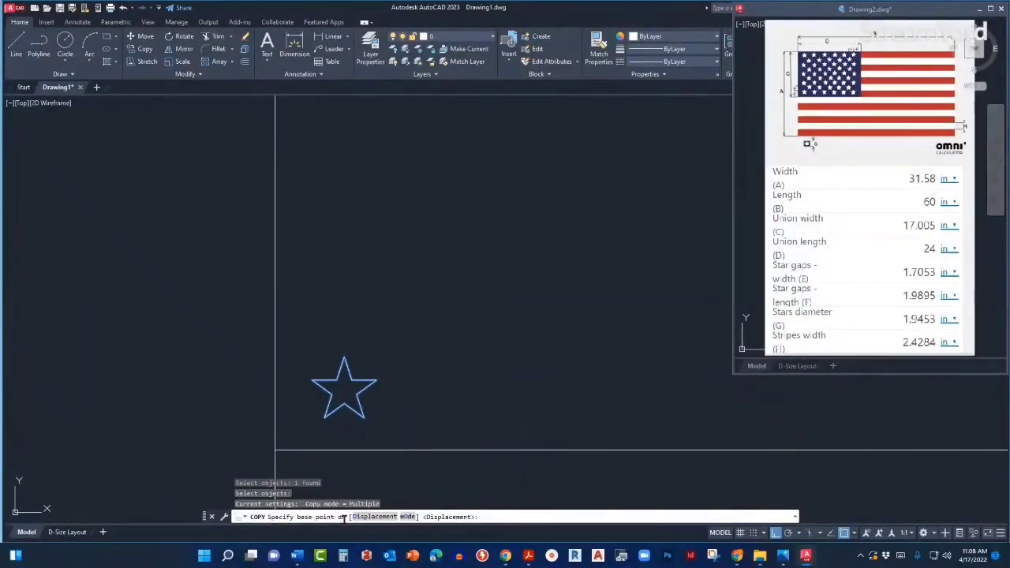
{"action": "scroll", "coordinate": [345, 391], "scroll_direction": "up", "scroll_amount": 4}
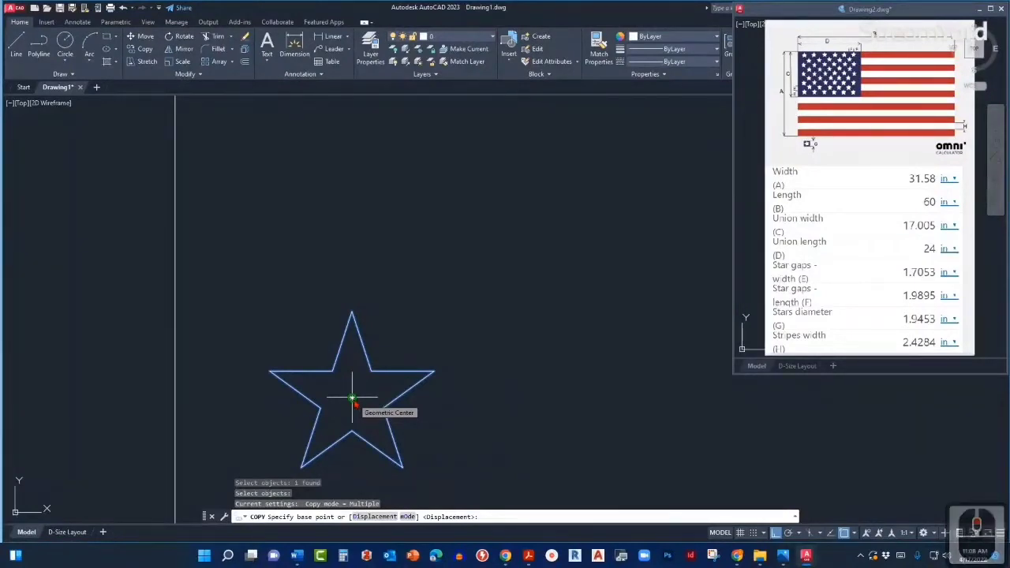
{"action": "left_click", "coordinate": [352, 398]}
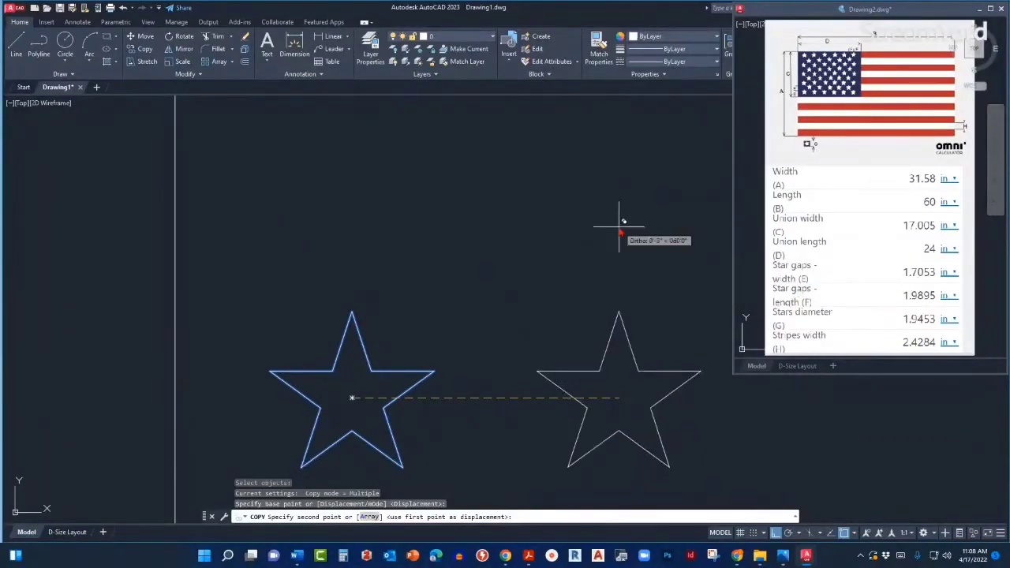
{"action": "type", "text": "1."}
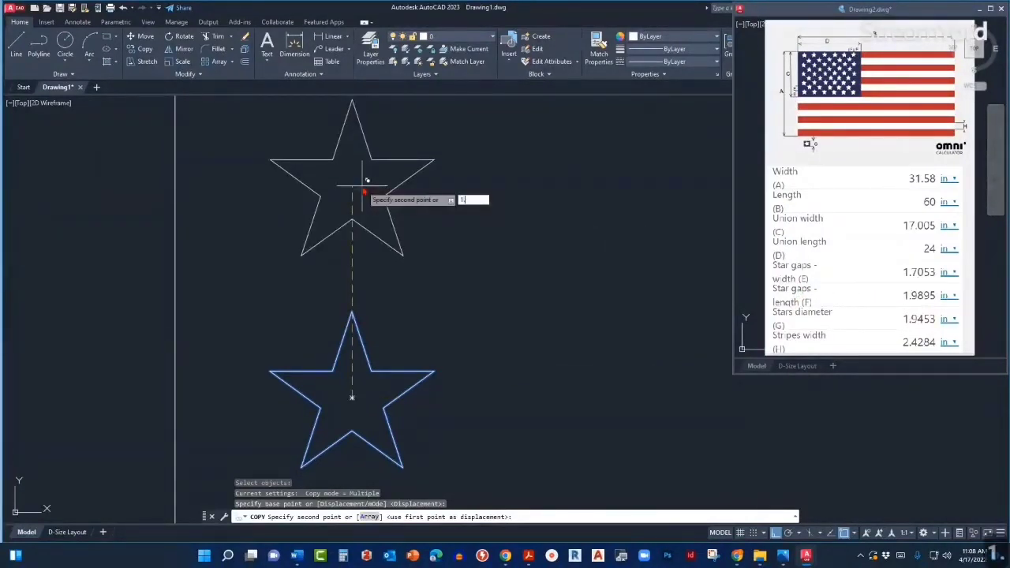
{"action": "type", "text": "7"}
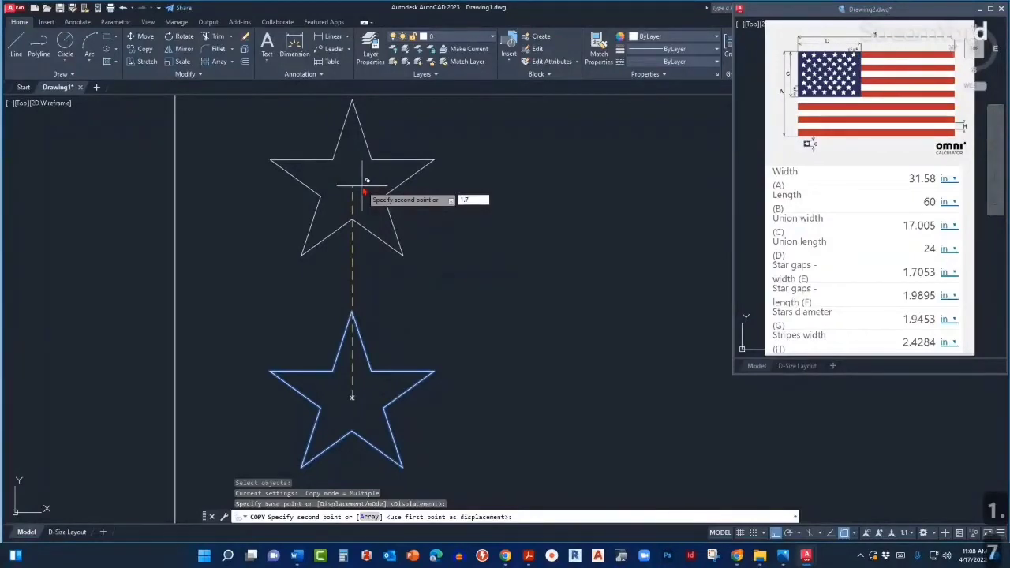
{"action": "type", "text": "053"}
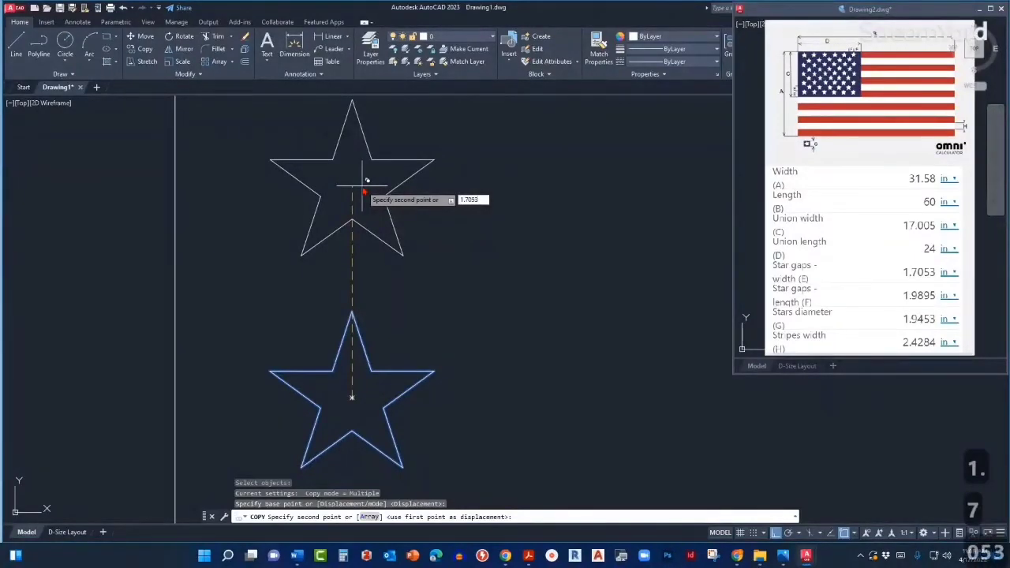
{"action": "key", "text": "Return"}
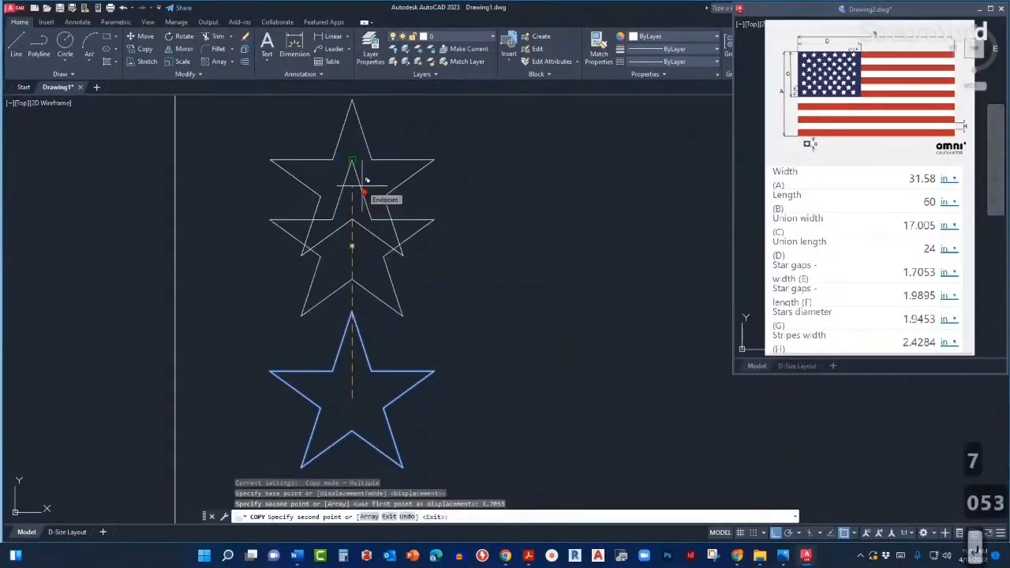
{"action": "key", "text": "Escape"}
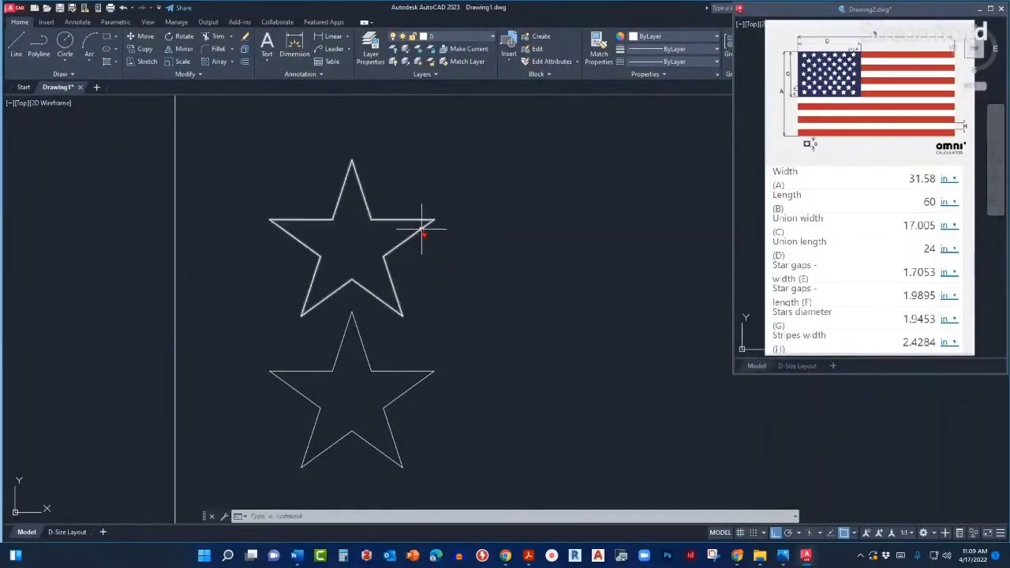
Step: Delete the copied star directly above the original star
{"action": "left_click", "coordinate": [418, 226]}
{"action": "left_click", "coordinate": [406, 209]}
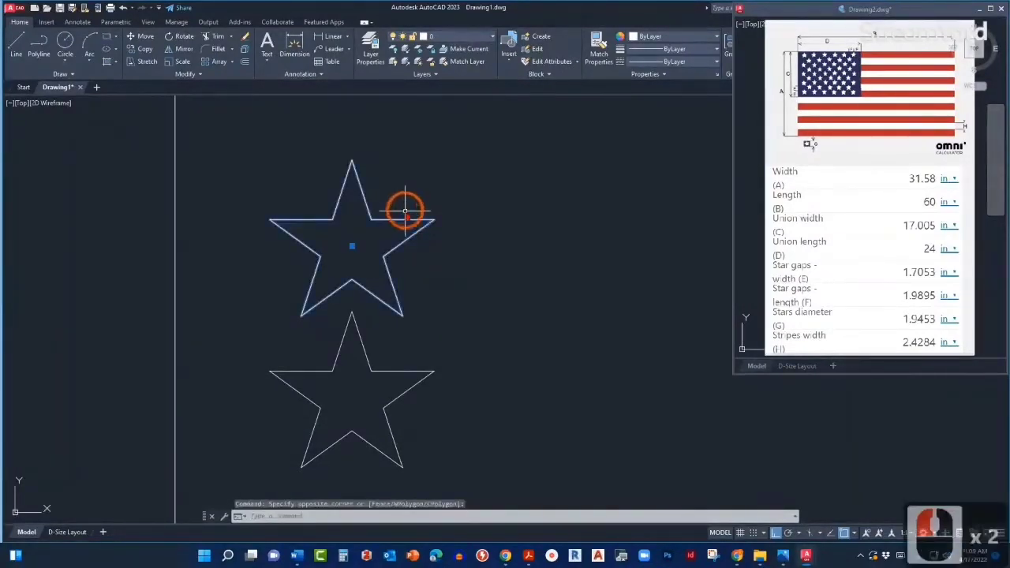
{"action": "type", "text": "e"}
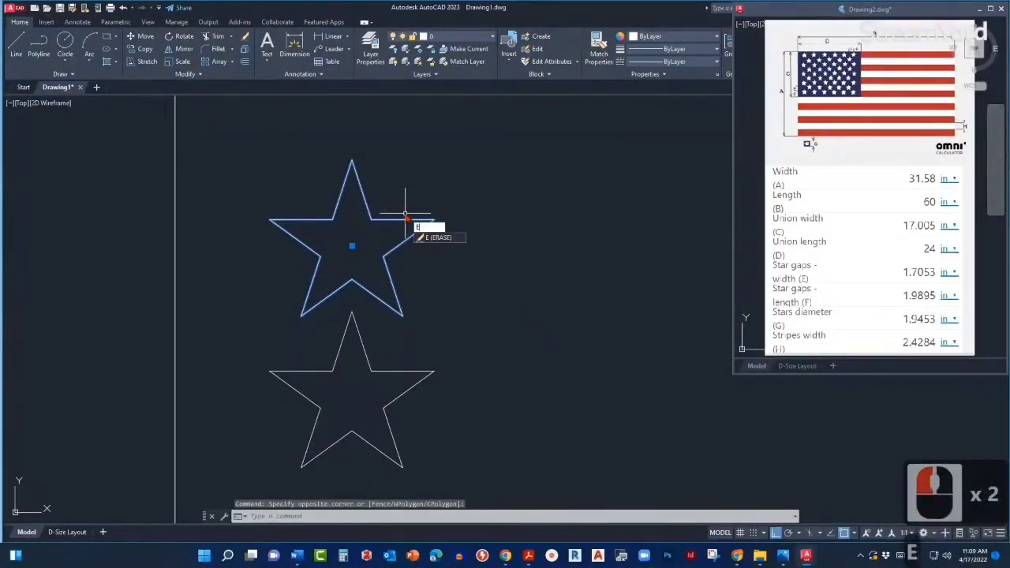
{"action": "key", "text": "Escape"}
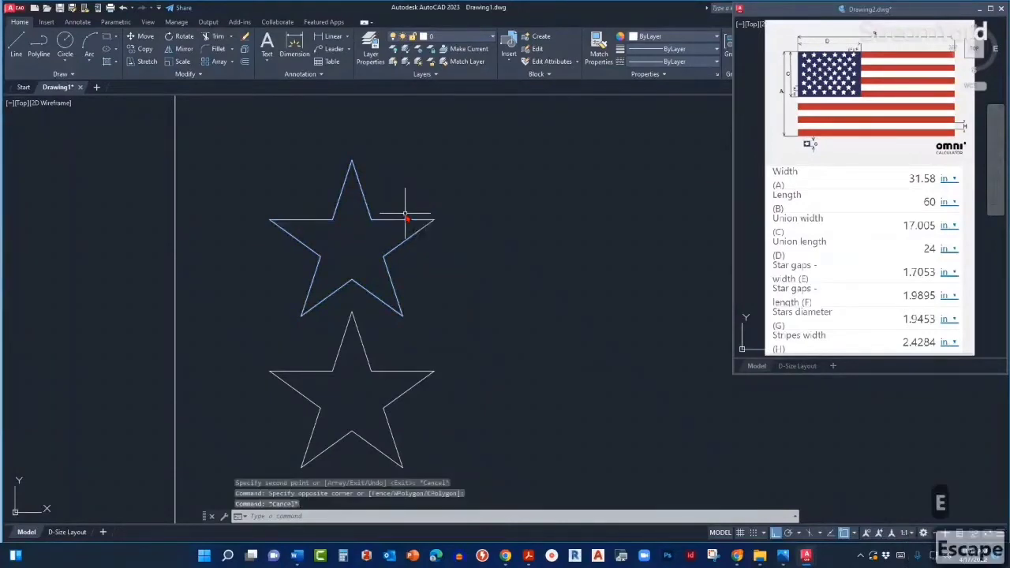
{"action": "left_click", "coordinate": [393, 221]}
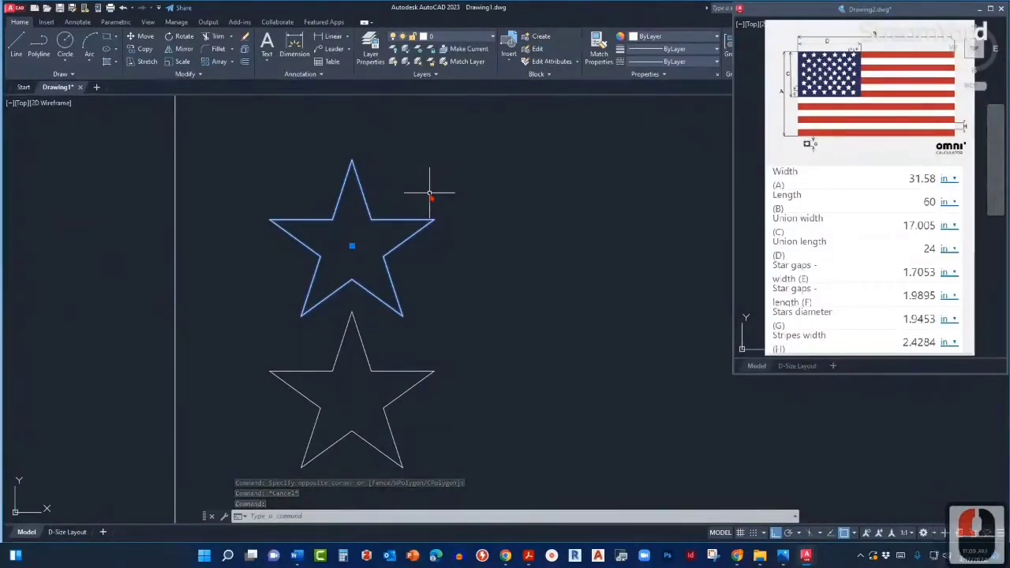
{"action": "key", "text": "Delete"}
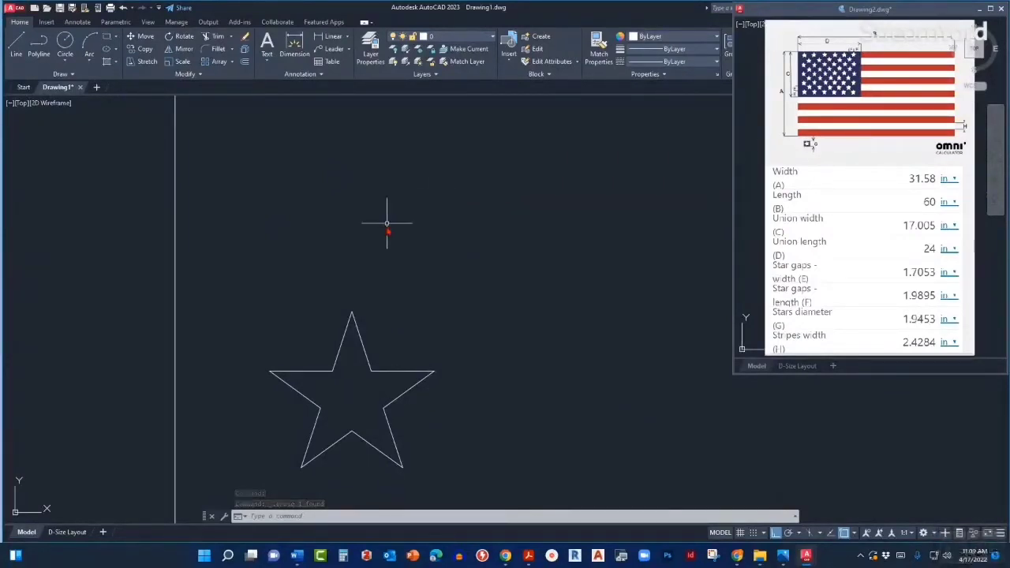
Step: Create a rectangular array of the star block in the union with four columns and three rows
{"action": "scroll", "coordinate": [384, 229], "scroll_direction": "down", "scroll_amount": 2}
{"action": "mouse_move", "coordinate": [384, 228]}
{"action": "middle_mouse_down"}
{"action": "mouse_move", "coordinate": [347, 274]}
{"action": "mouse_move", "coordinate": [275, 302]}
{"action": "middle_mouse_up"}
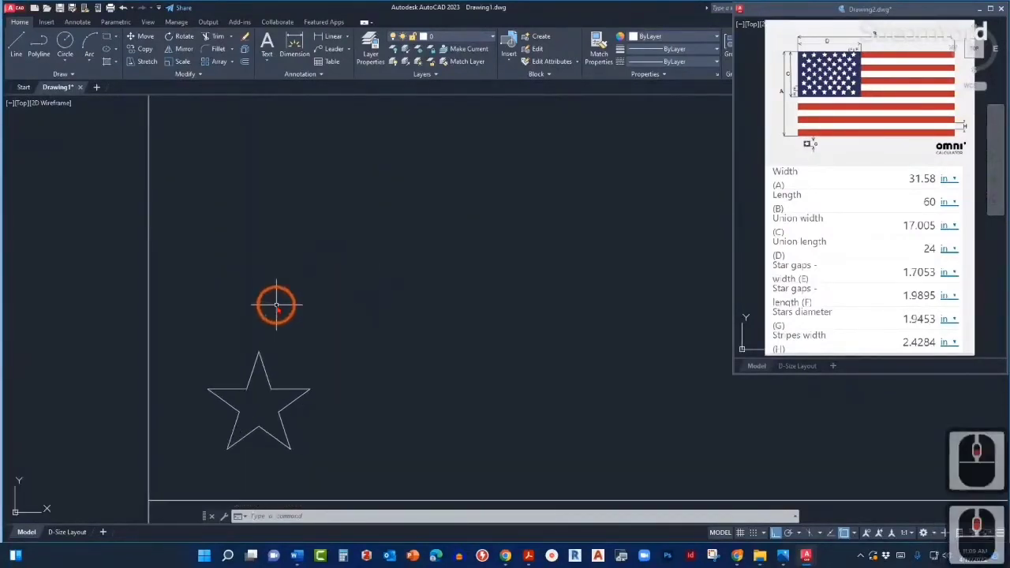
{"action": "scroll", "coordinate": [275, 302], "scroll_direction": "down", "scroll_amount": 2}
{"action": "mouse_move", "coordinate": [326, 270]}
{"action": "middle_mouse_down"}
{"action": "mouse_move", "coordinate": [284, 358]}
{"action": "mouse_move", "coordinate": [343, 375]}
{"action": "middle_mouse_up"}
{"action": "scroll", "coordinate": [285, 361], "scroll_direction": "down", "scroll_amount": 2}
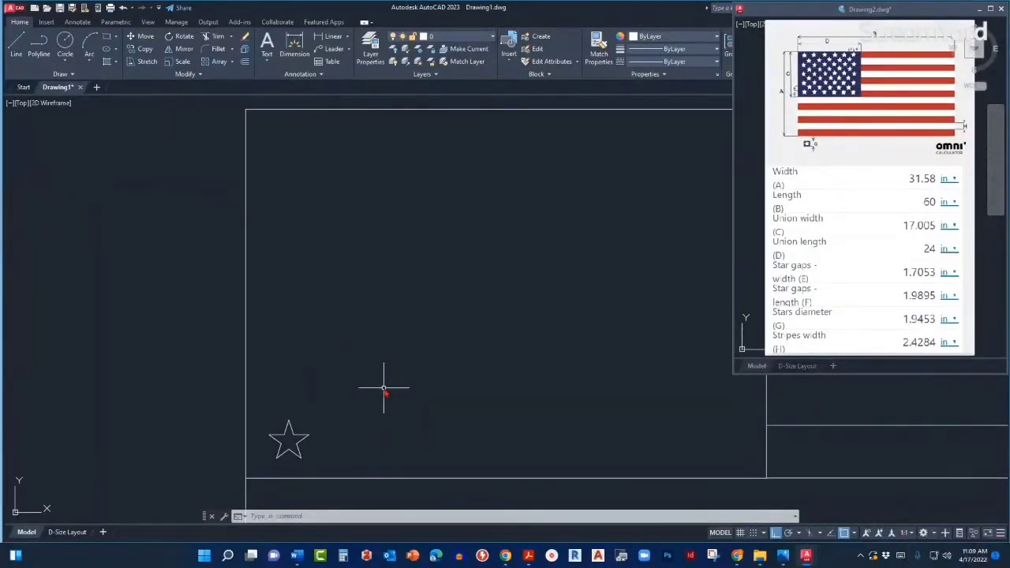
{"action": "type", "text": "ar"}
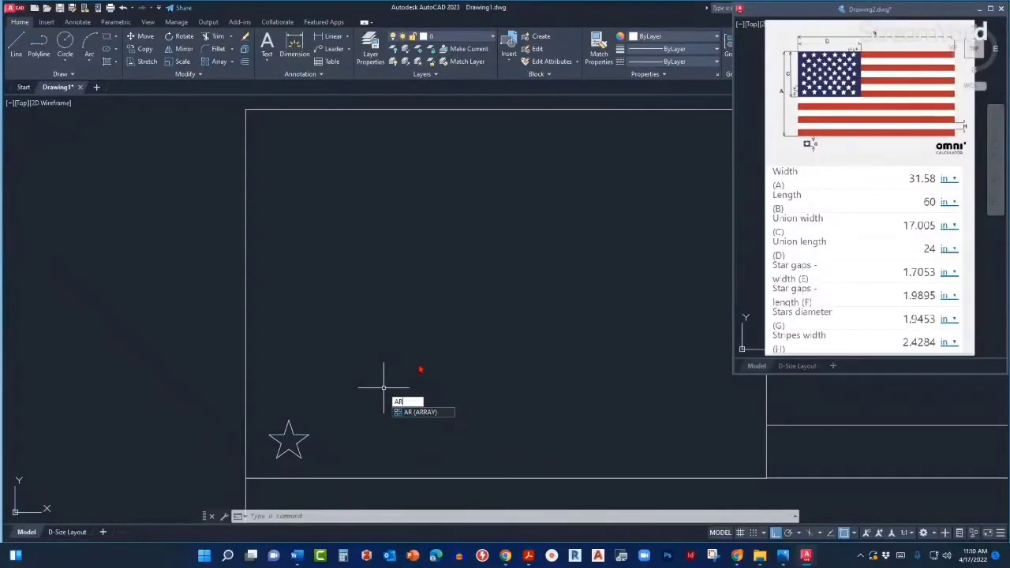
{"action": "key", "text": "Return"}
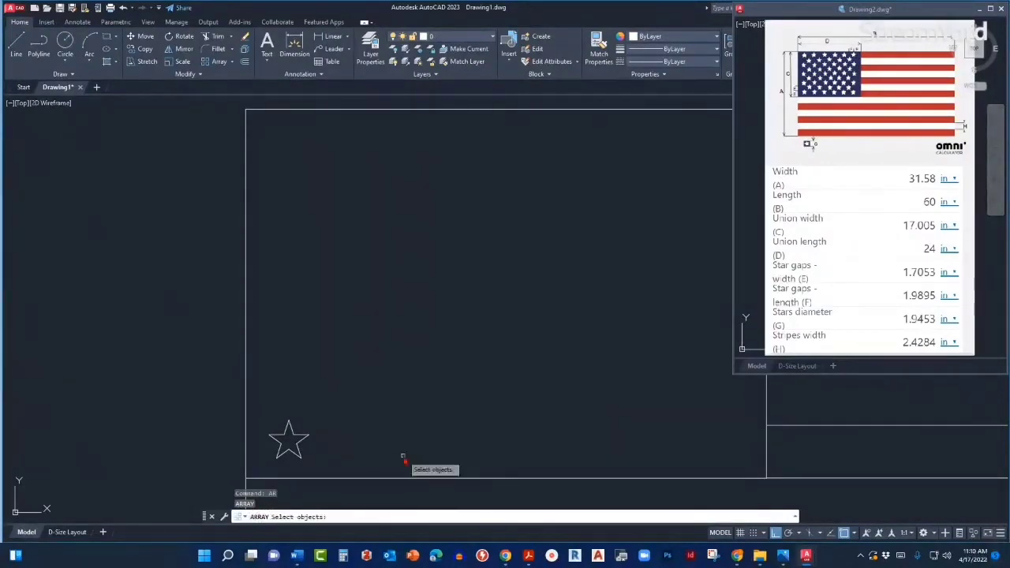
{"action": "left_click", "coordinate": [302, 445]}
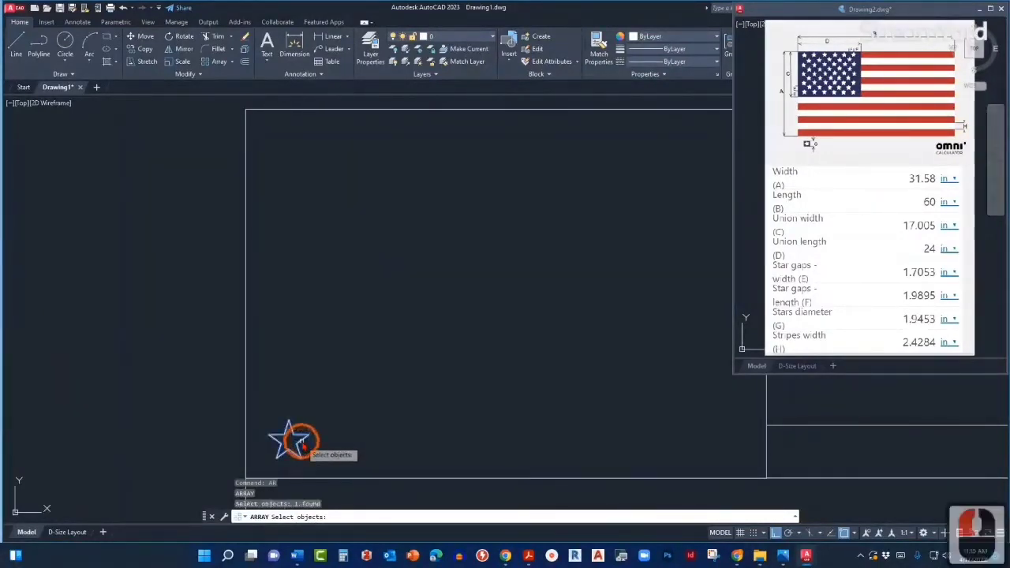
{"action": "right_click", "coordinate": [385, 418]}
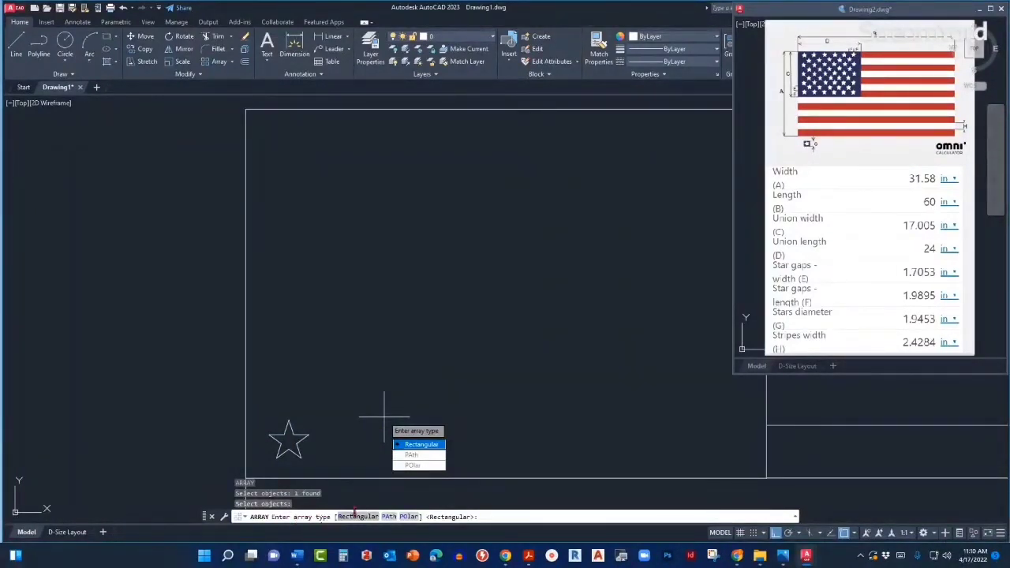
{"action": "left_click", "coordinate": [417, 446]}
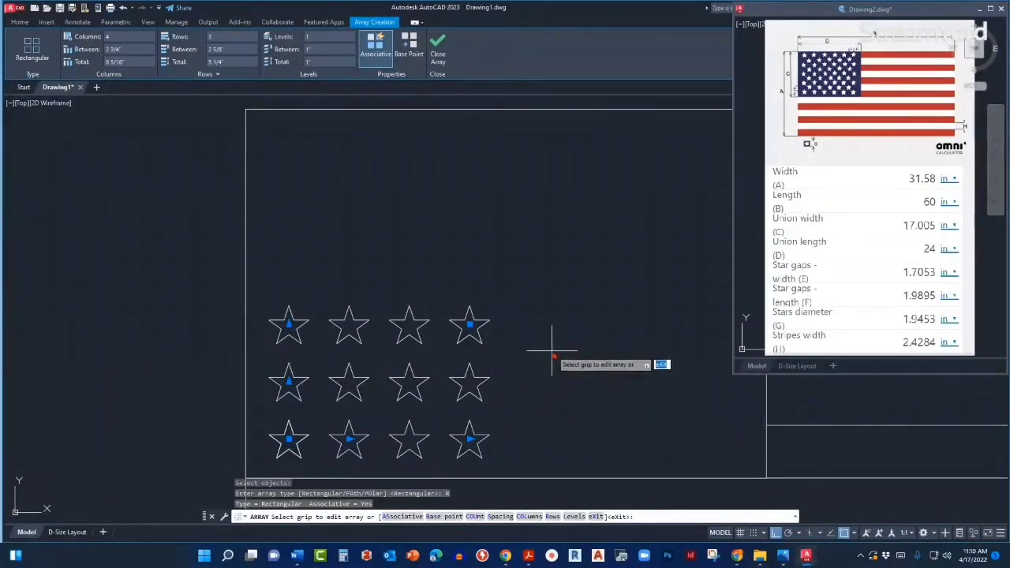
{"action": "key", "text": "Return"}
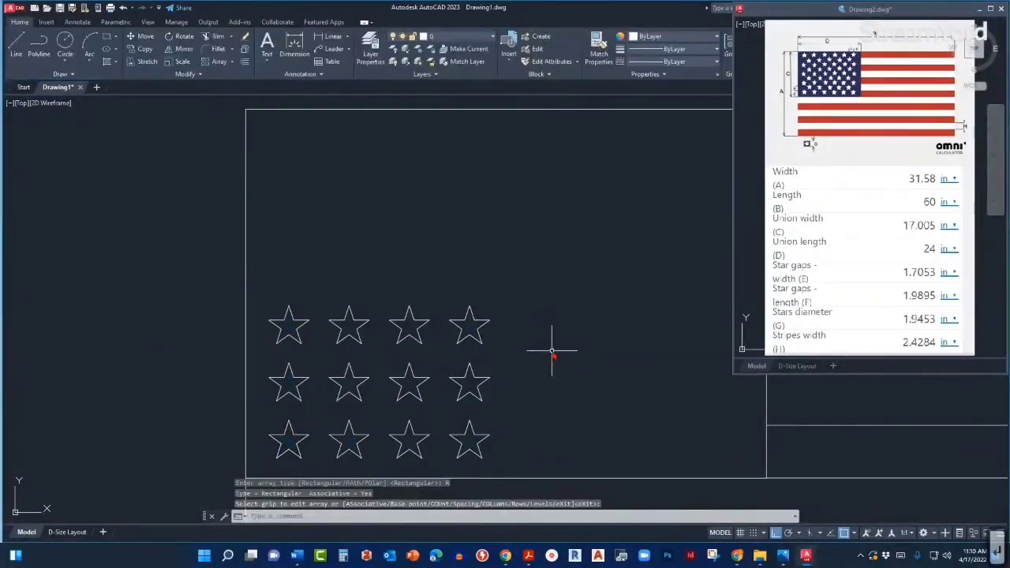
Step: Select the star array and extend it upward to five rows
{"action": "left_click", "coordinate": [469, 308]}
{"action": "scroll", "coordinate": [389, 338], "scroll_direction": "down", "scroll_amount": 2}
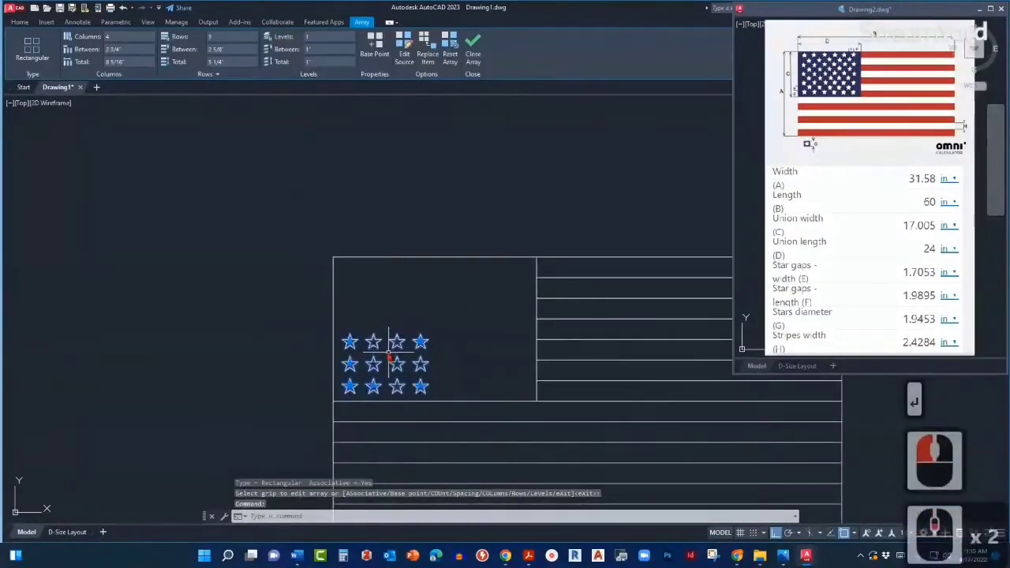
{"action": "scroll", "coordinate": [389, 357], "scroll_direction": "up", "scroll_amount": 4}
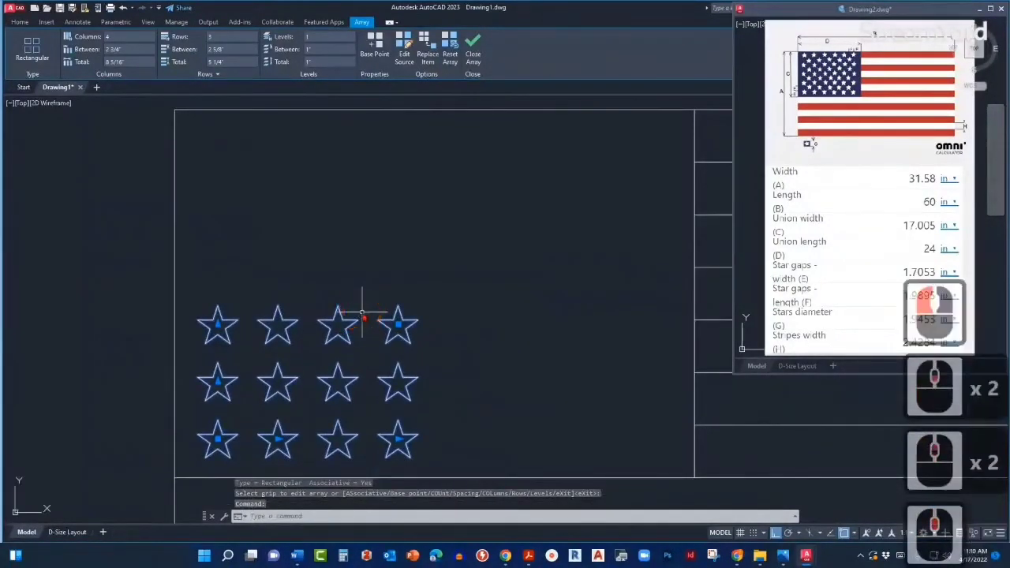
{"action": "scroll", "coordinate": [365, 320], "scroll_direction": "down", "scroll_amount": 2}
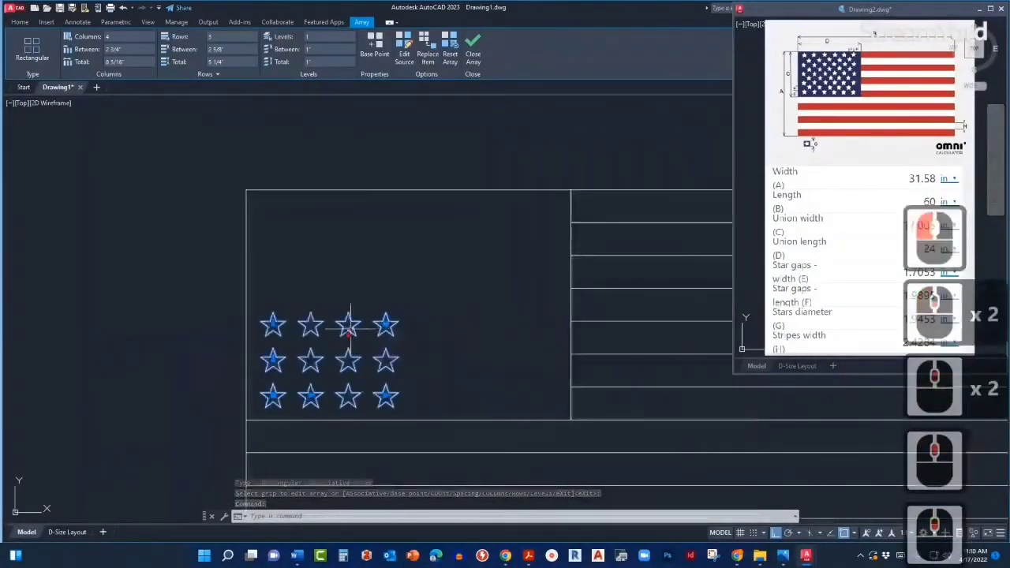
{"action": "left_click", "coordinate": [272, 324]}
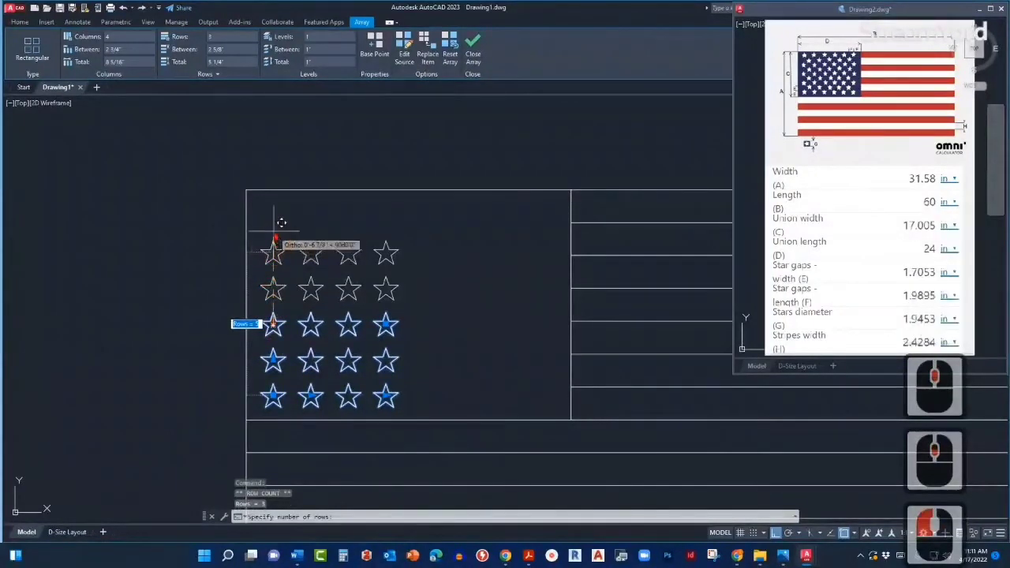
{"action": "key", "text": "Escape"}
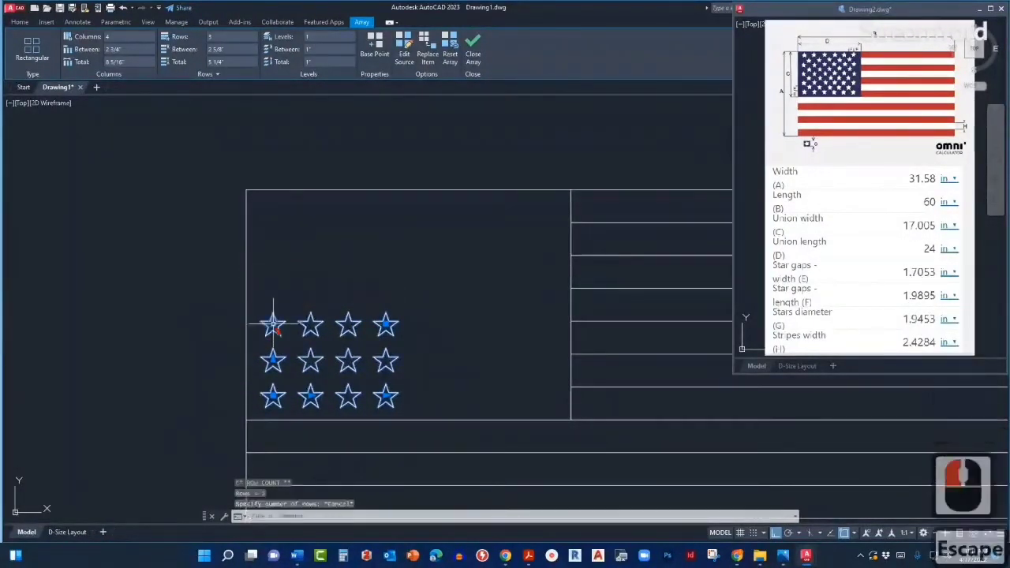
{"action": "left_click", "coordinate": [273, 325]}
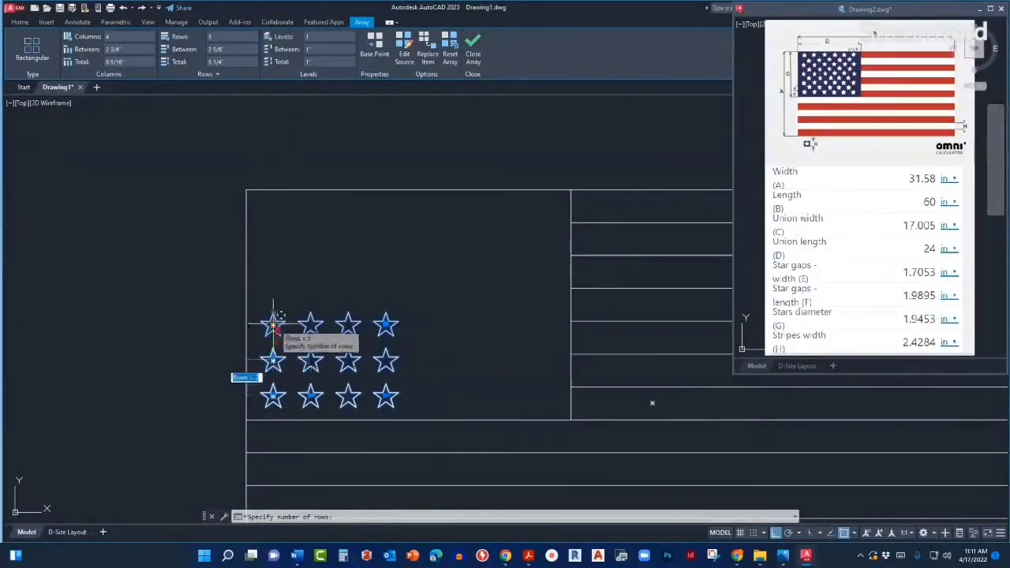
{"action": "left_click", "coordinate": [287, 212]}
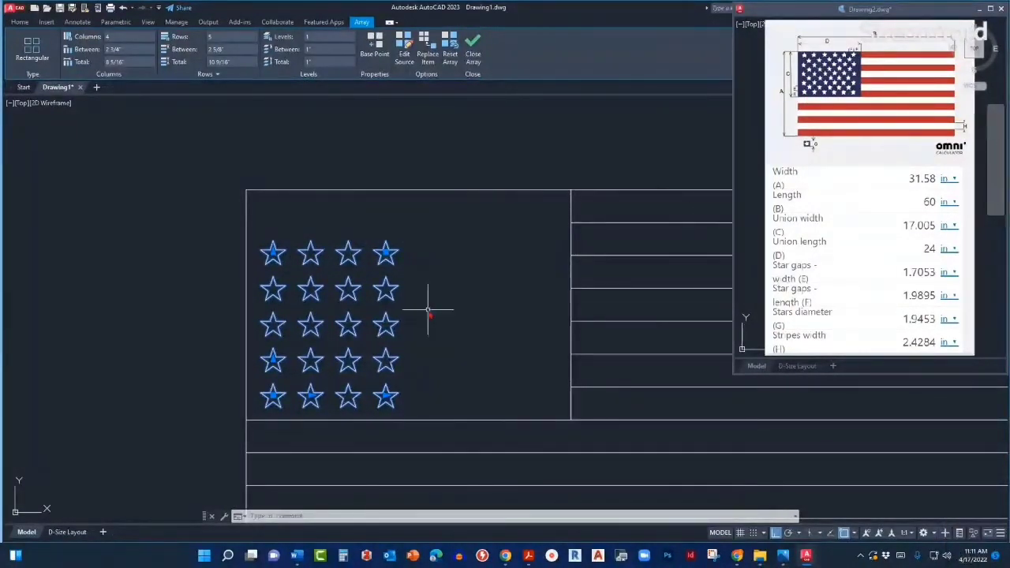
Step: Extend the star array across the union to six columns
{"action": "mouse_move", "coordinate": [386, 398]}
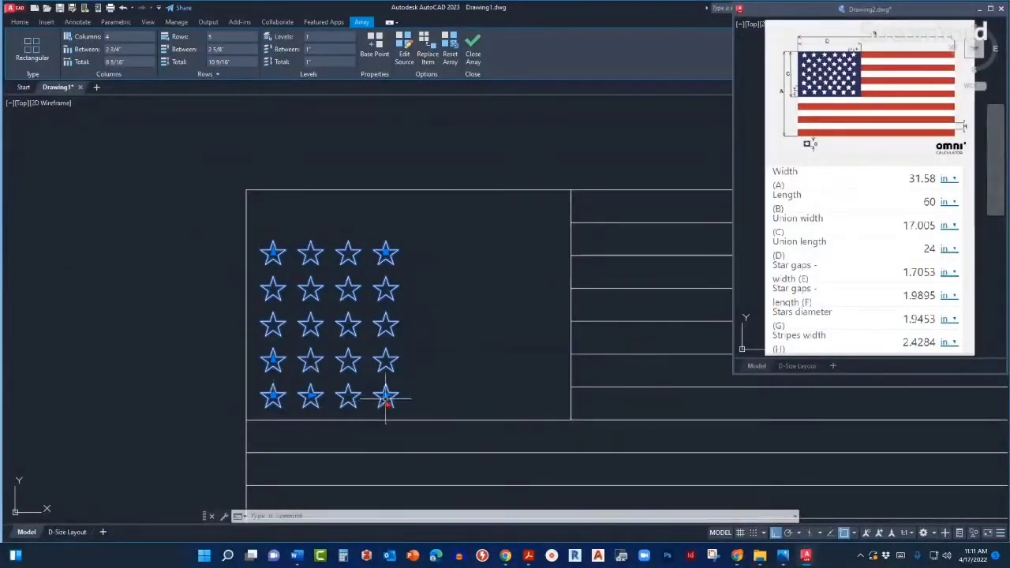
{"action": "left_click", "coordinate": [387, 398]}
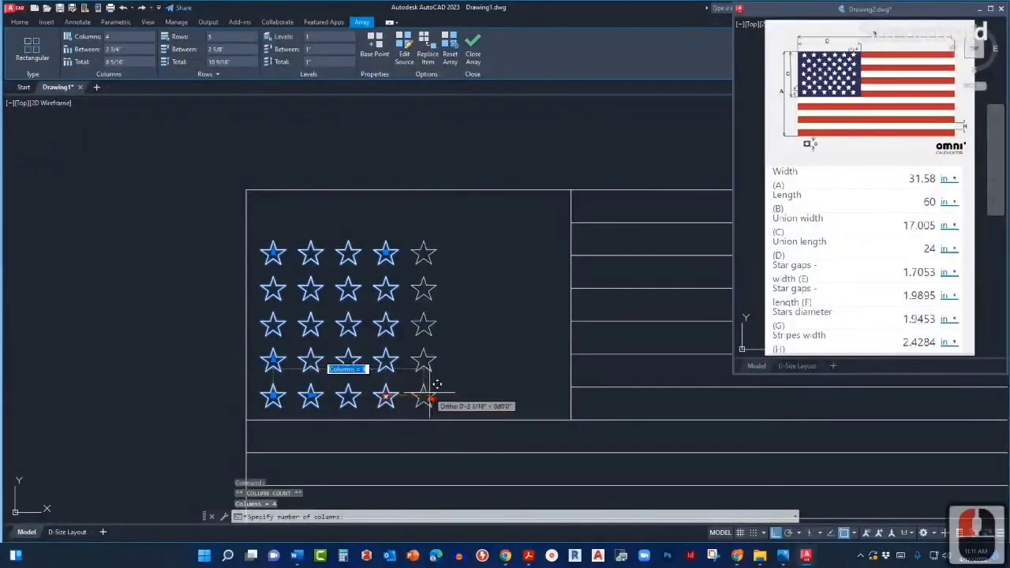
{"action": "left_click", "coordinate": [472, 388]}
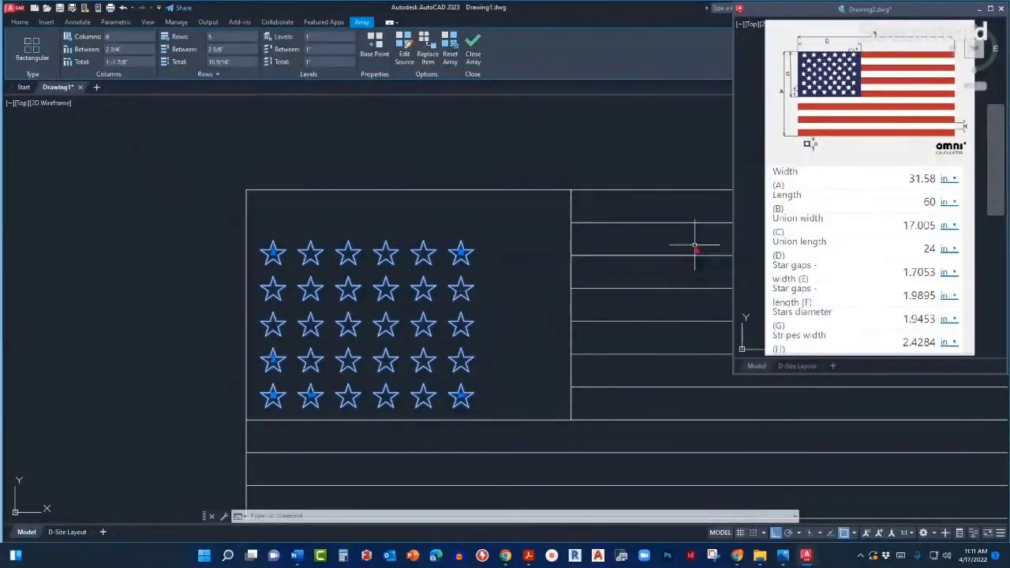
Step: Examine how the star gap E relates to the star rows at the lower-left corner of the reference flag's union
{"action": "left_click", "coordinate": [799, 89]}
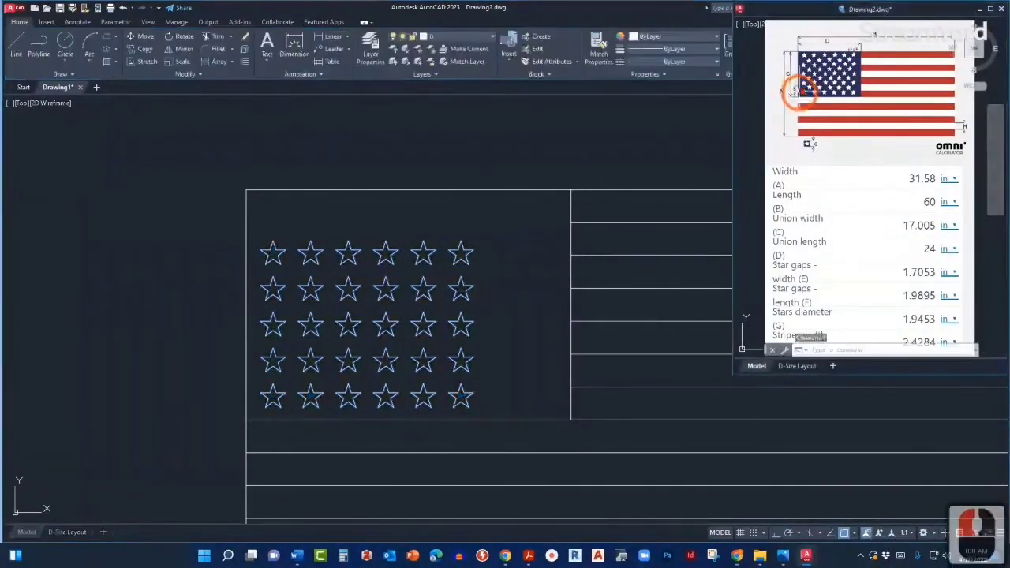
{"action": "scroll", "coordinate": [800, 82], "scroll_direction": "up", "scroll_amount": 3}
{"action": "scroll", "coordinate": [820, 118], "scroll_direction": "up", "scroll_amount": 3}
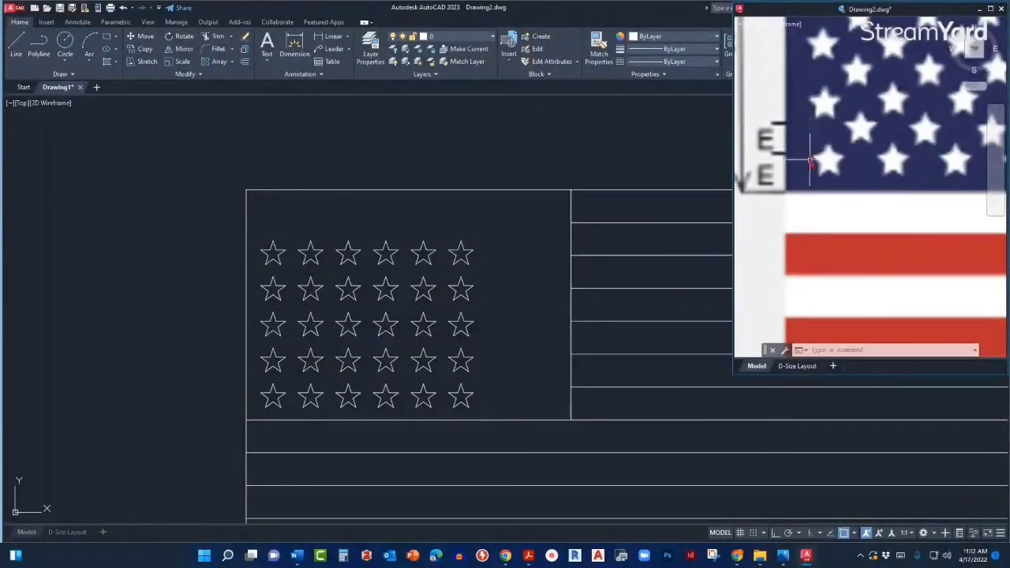
{"action": "scroll", "coordinate": [787, 160], "scroll_direction": "down", "scroll_amount": 1}
{"action": "scroll", "coordinate": [787, 161], "scroll_direction": "up", "scroll_amount": 1}
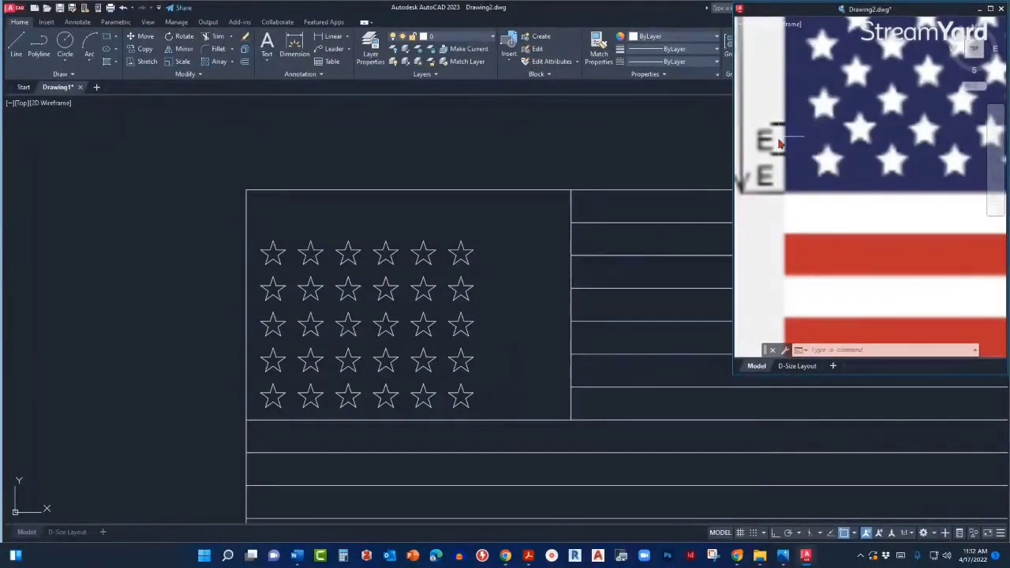
{"action": "middle_click_drag", "start_coordinate": [779, 143], "coordinate": [793, 142]}
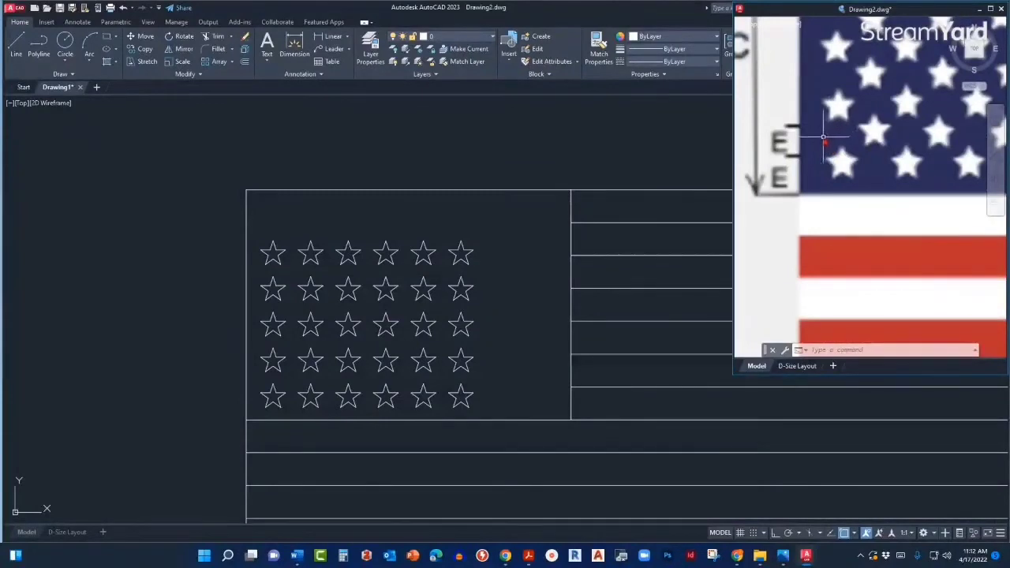
{"action": "scroll", "coordinate": [833, 146], "scroll_direction": "down", "scroll_amount": 3}
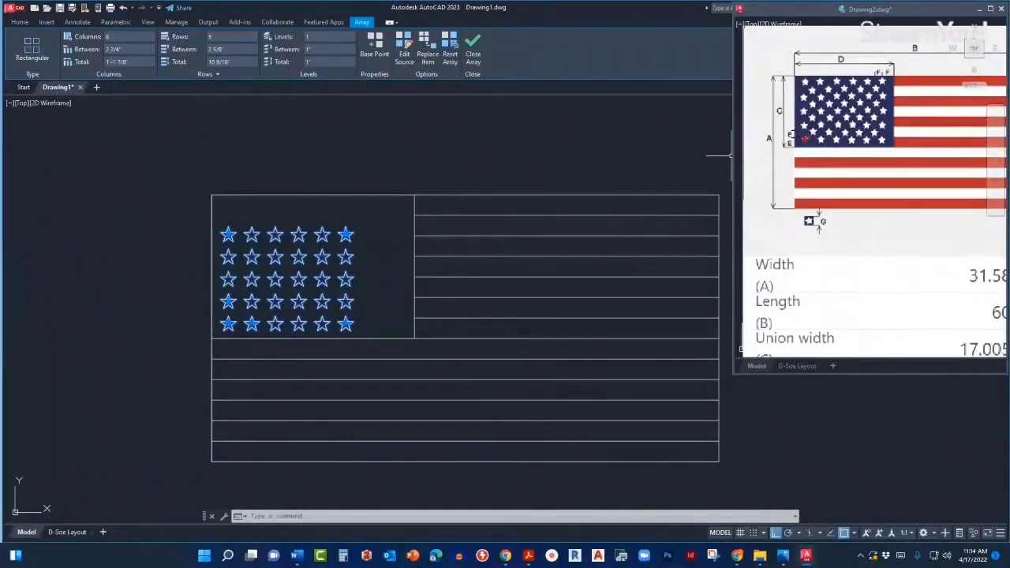
{"action": "left_click", "coordinate": [799, 228]}
{"action": "middle_click", "coordinate": [798, 228]}
{"action": "middle_click", "coordinate": [799, 228]}
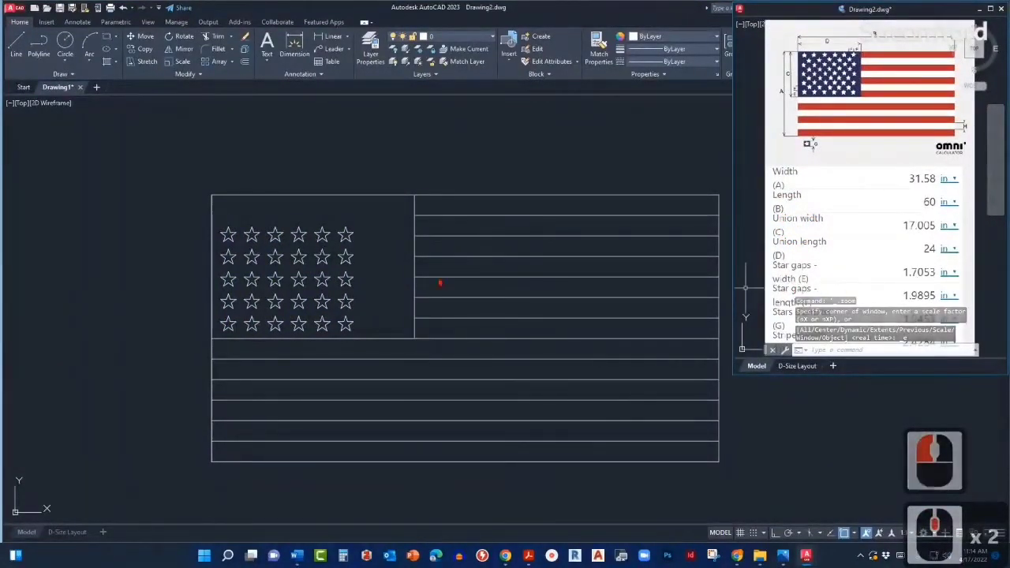
Step: Return to the flag drawing and reselect the star array for editing
{"action": "left_click", "coordinate": [282, 289]}
{"action": "scroll", "coordinate": [240, 281], "scroll_direction": "up", "scroll_amount": 2}
{"action": "middle_click_drag", "start_coordinate": [241, 280], "coordinate": [336, 299]}
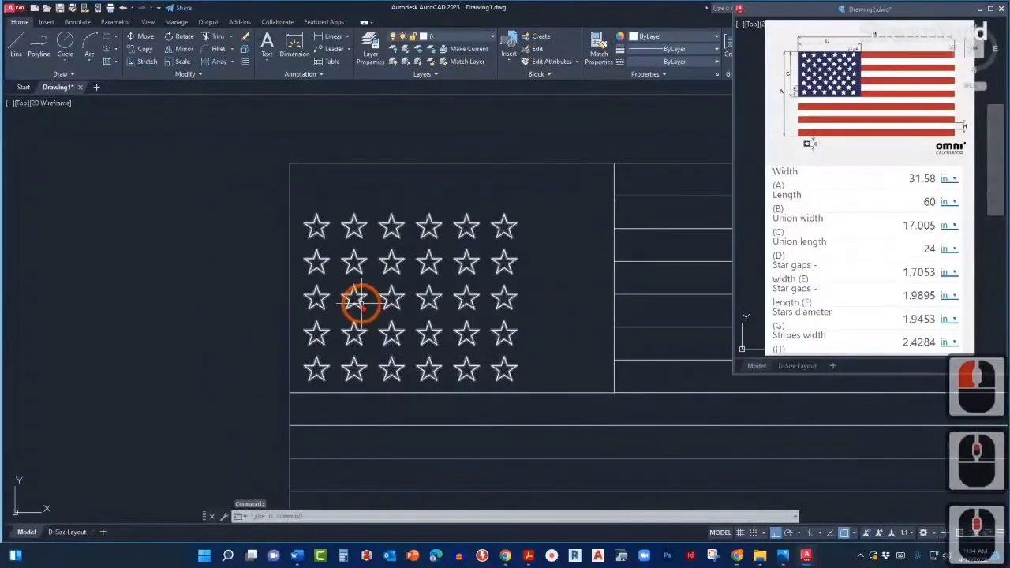
{"action": "left_click", "coordinate": [356, 299]}
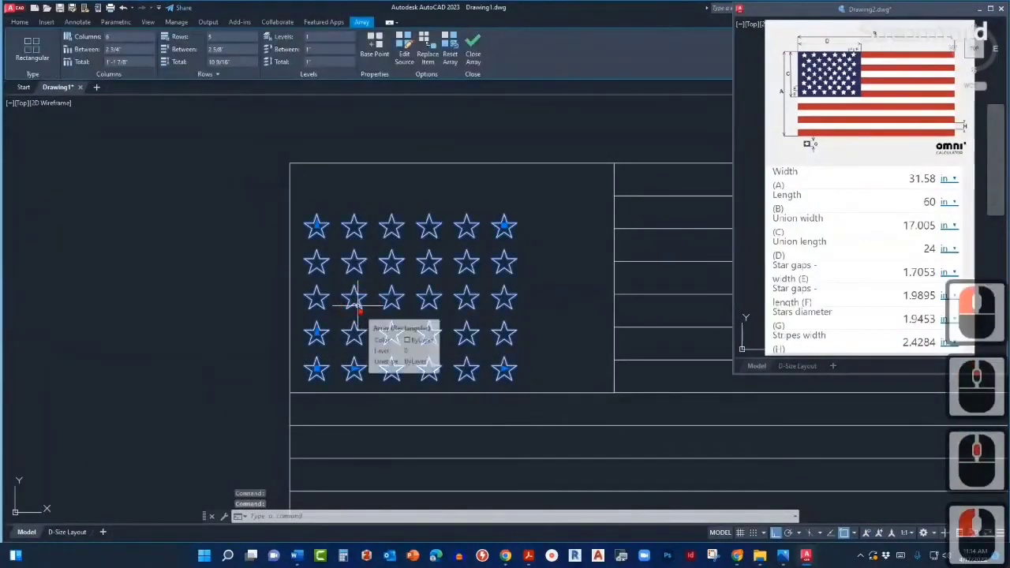
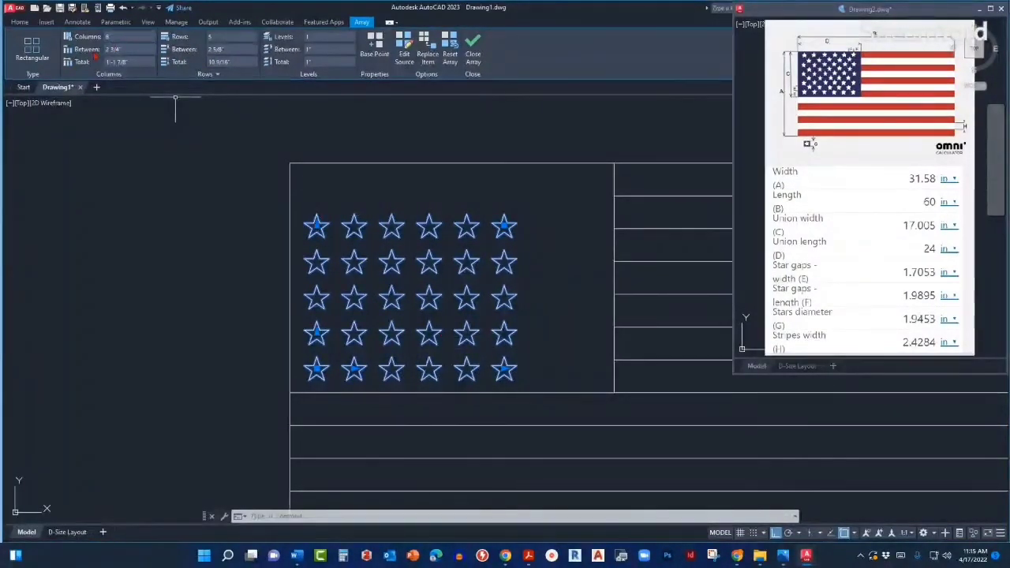
{"action": "left_click", "coordinate": [124, 49]}
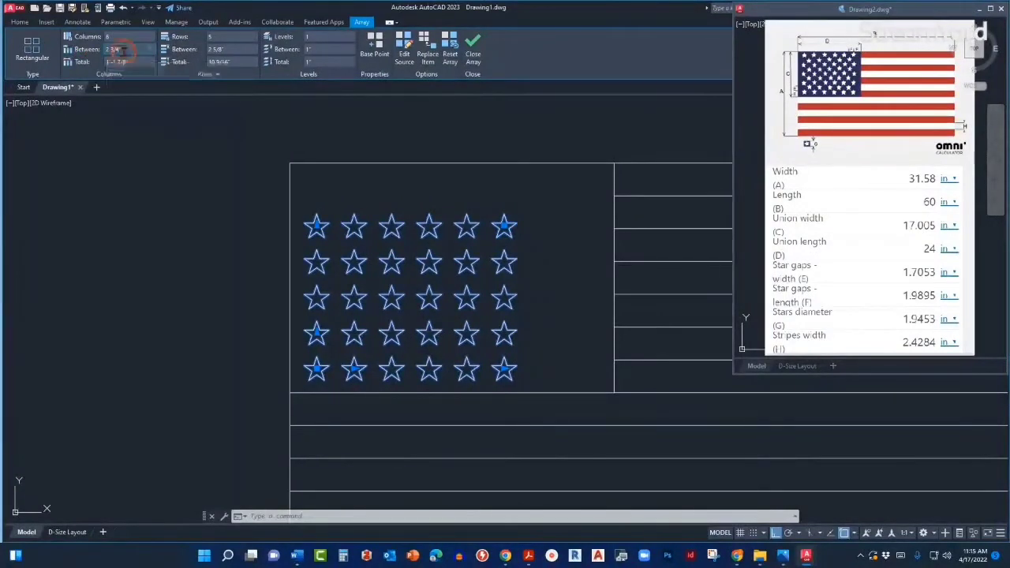
{"action": "left_click", "coordinate": [227, 49]}
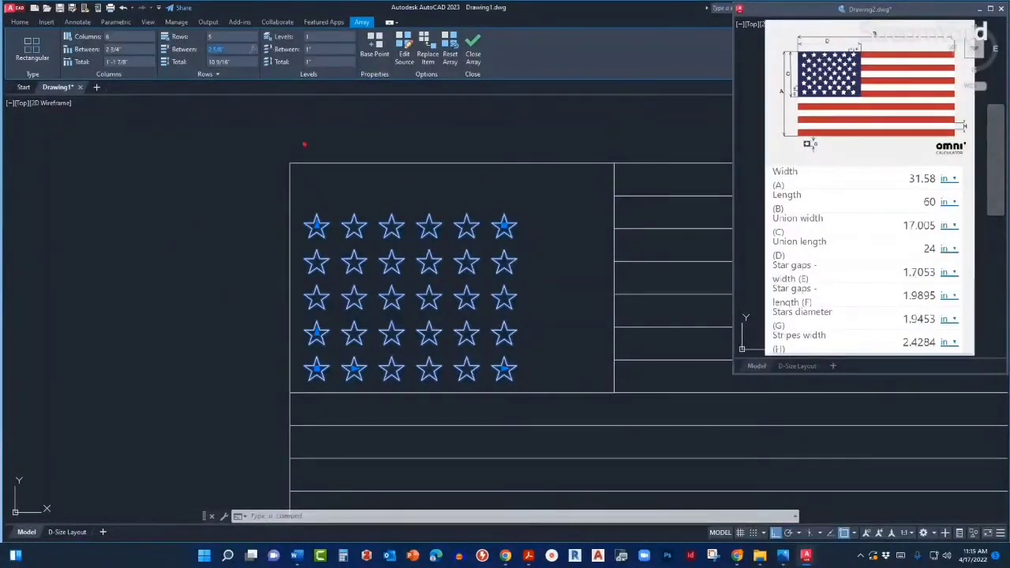
{"action": "left_click", "coordinate": [137, 52]}
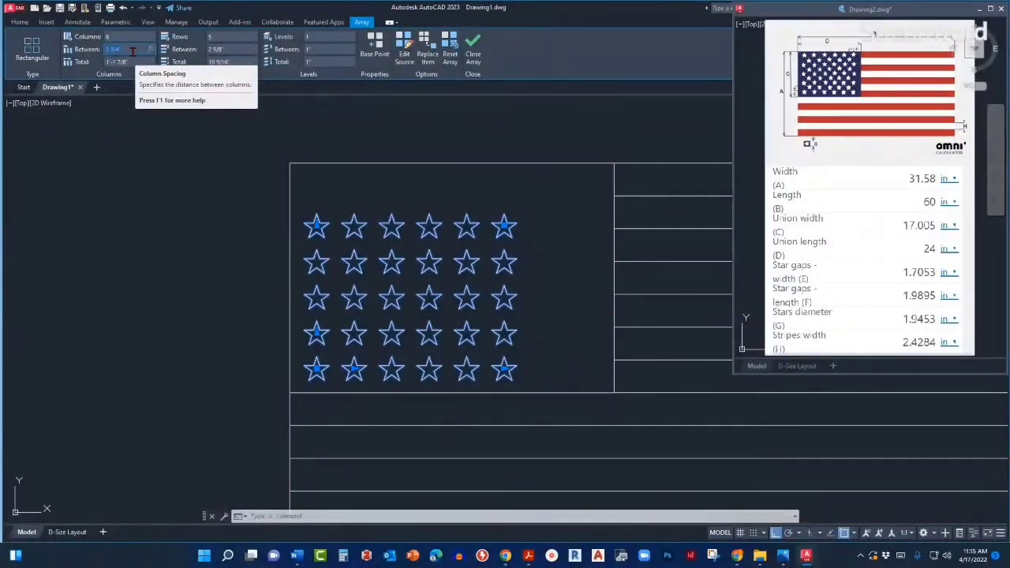
{"action": "type", "text": "1"}
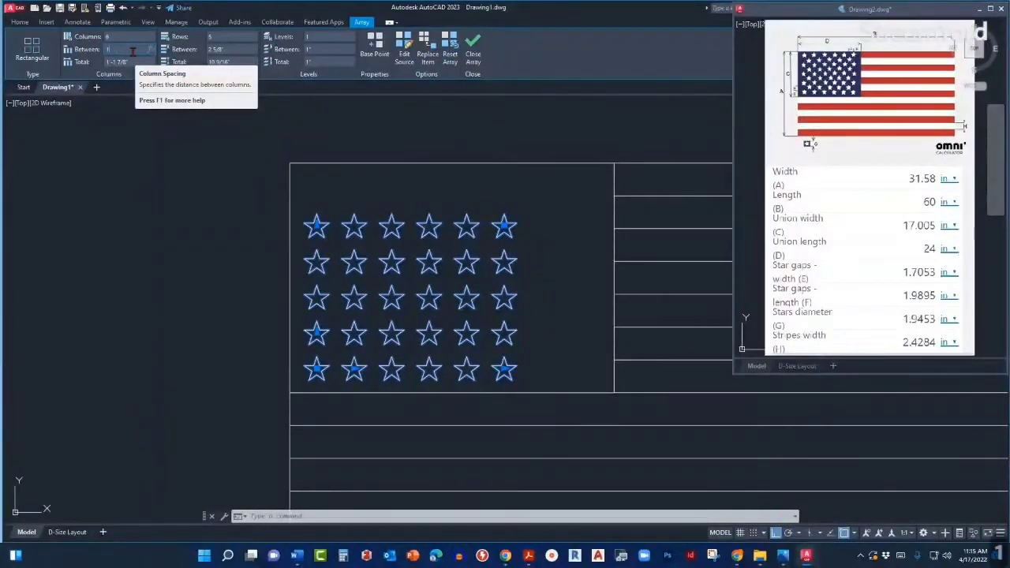
{"action": "type", "text": "."}
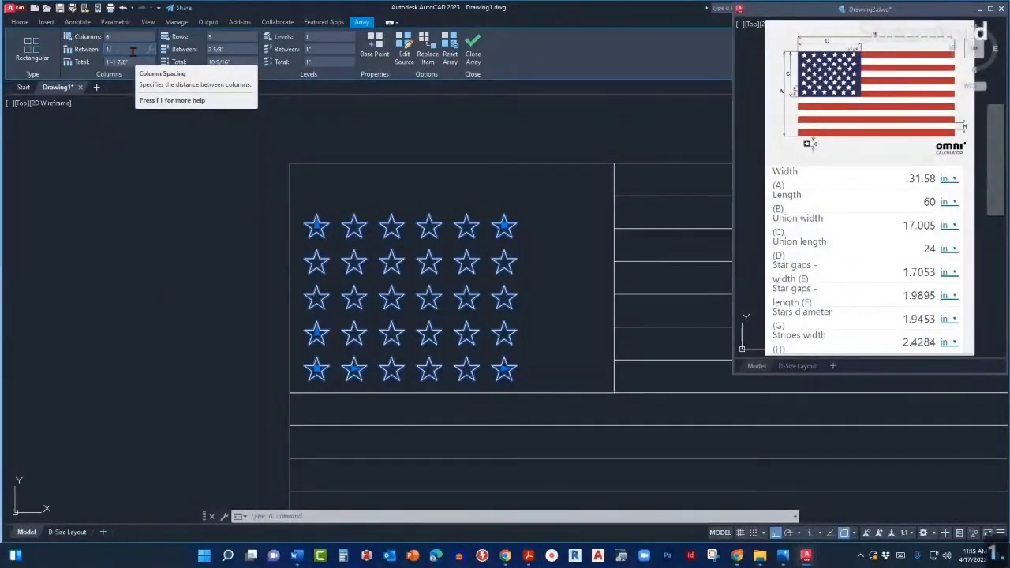
{"action": "key", "text": "Escape"}
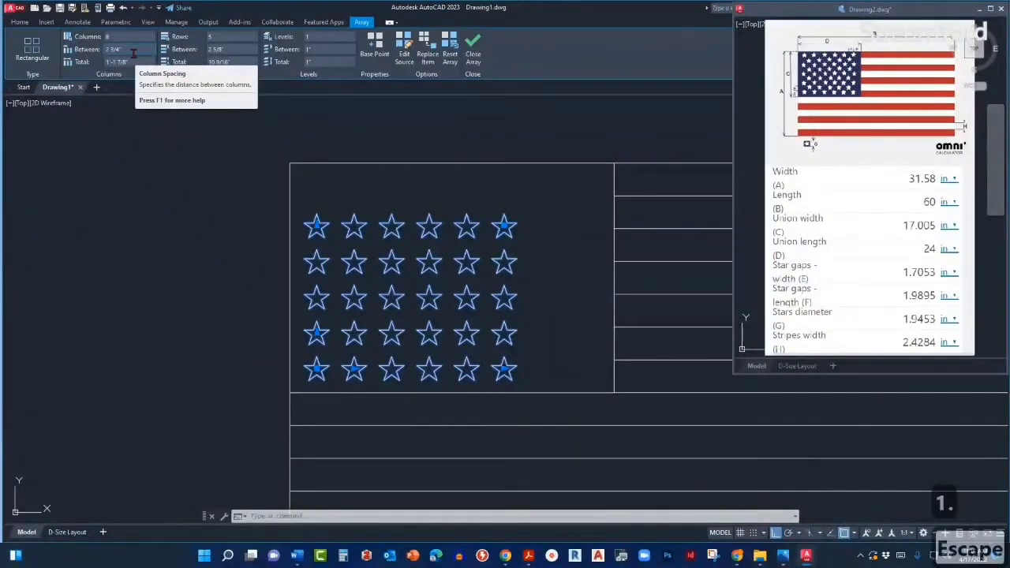
Step: Set the star array's base point to the top tip of its lower-left star
{"action": "scroll", "coordinate": [300, 368], "scroll_direction": "up", "scroll_amount": 2}
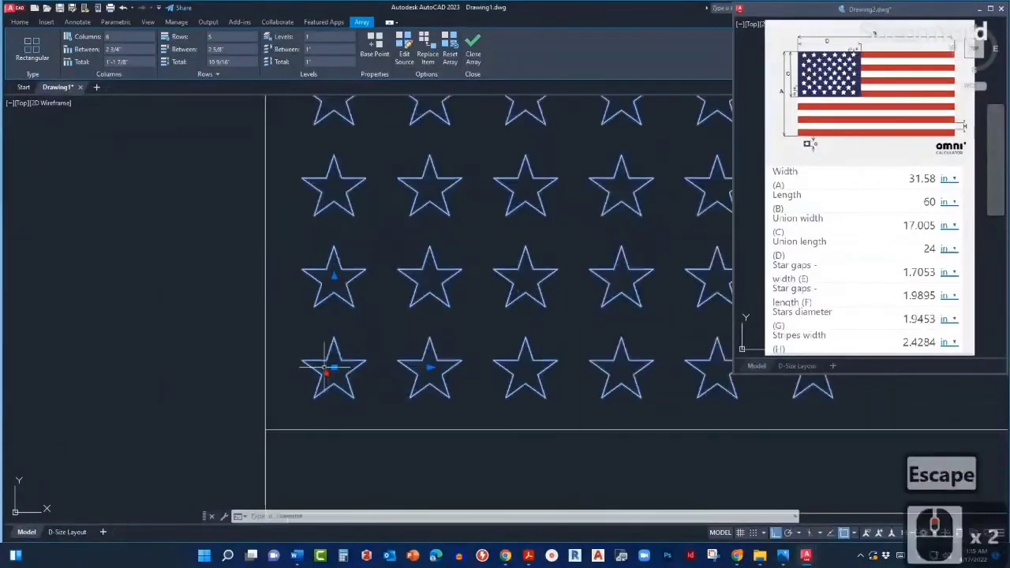
{"action": "scroll", "coordinate": [326, 353], "scroll_direction": "up", "scroll_amount": 2}
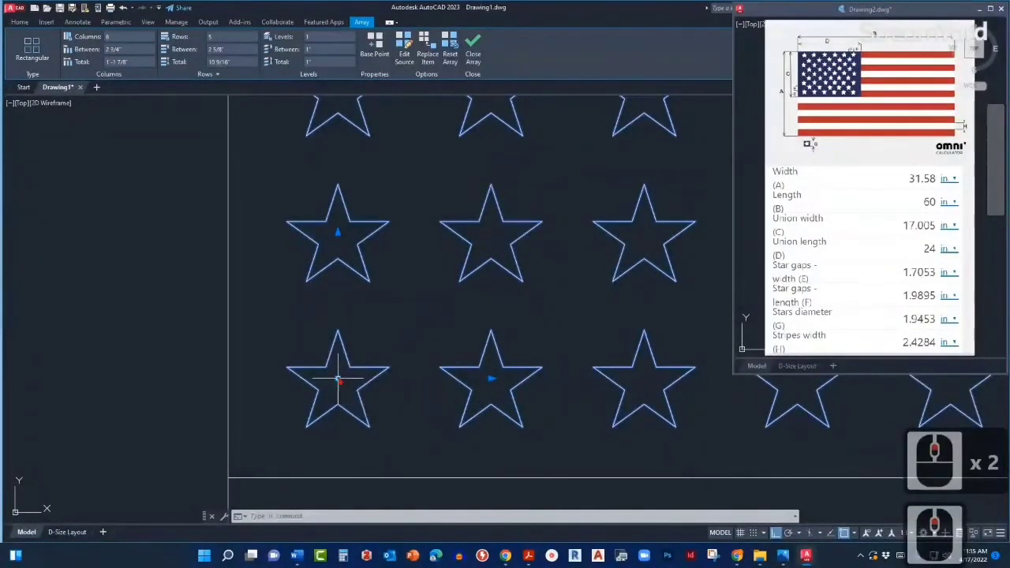
{"action": "mouse_move", "coordinate": [338, 381]}
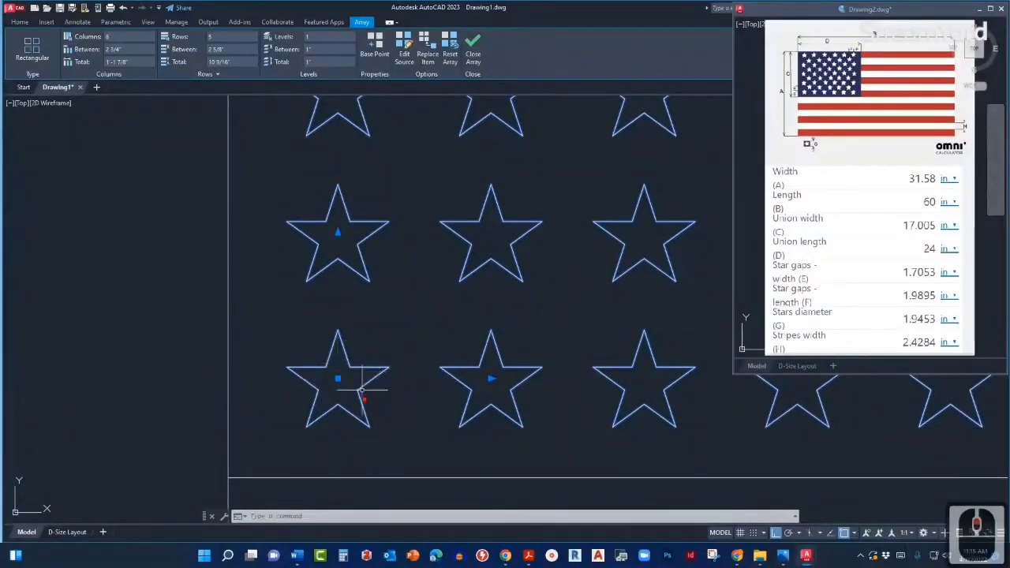
{"action": "left_click", "coordinate": [338, 233]}
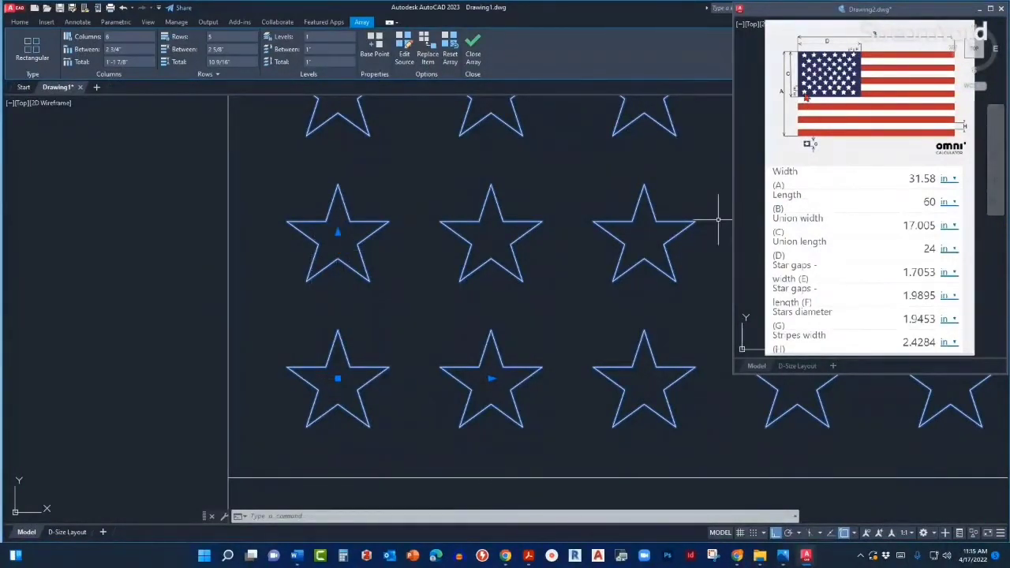
{"action": "scroll", "coordinate": [806, 96], "scroll_direction": "up", "scroll_amount": 3}
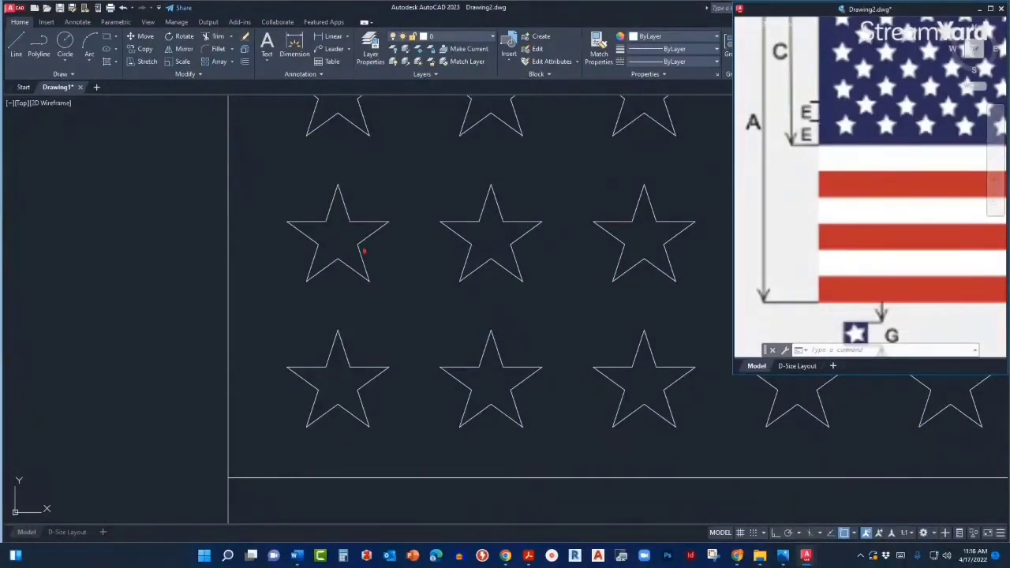
{"action": "left_click", "coordinate": [362, 247]}
{"action": "left_click", "coordinate": [356, 241]}
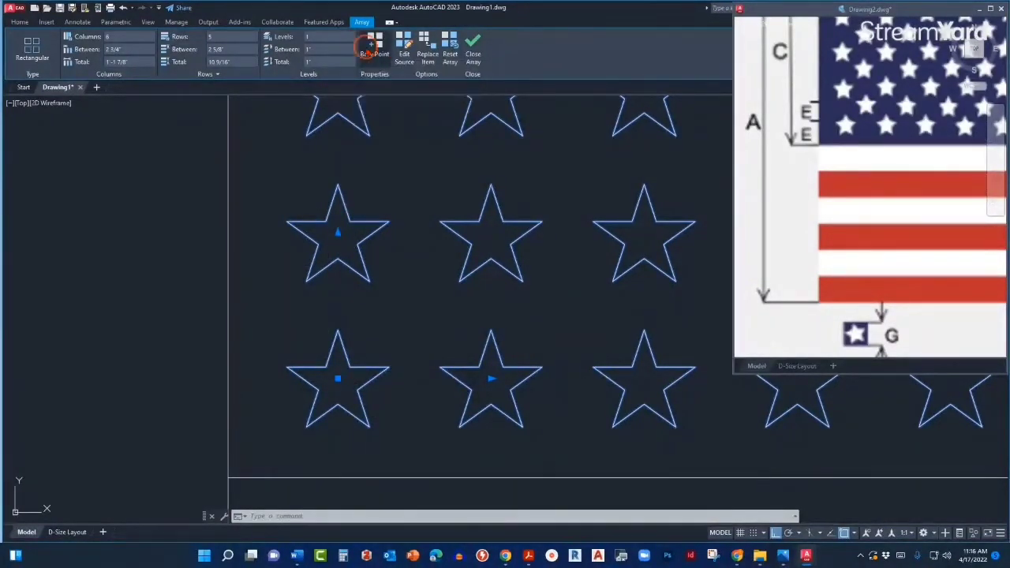
{"action": "left_click", "coordinate": [369, 47]}
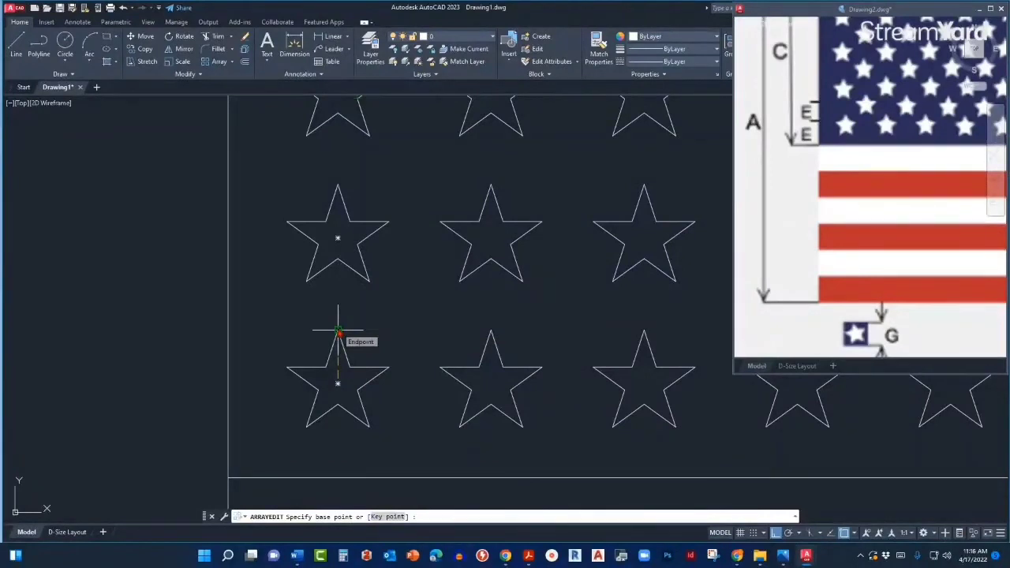
{"action": "scroll", "coordinate": [337, 331], "scroll_direction": "down", "scroll_amount": 2}
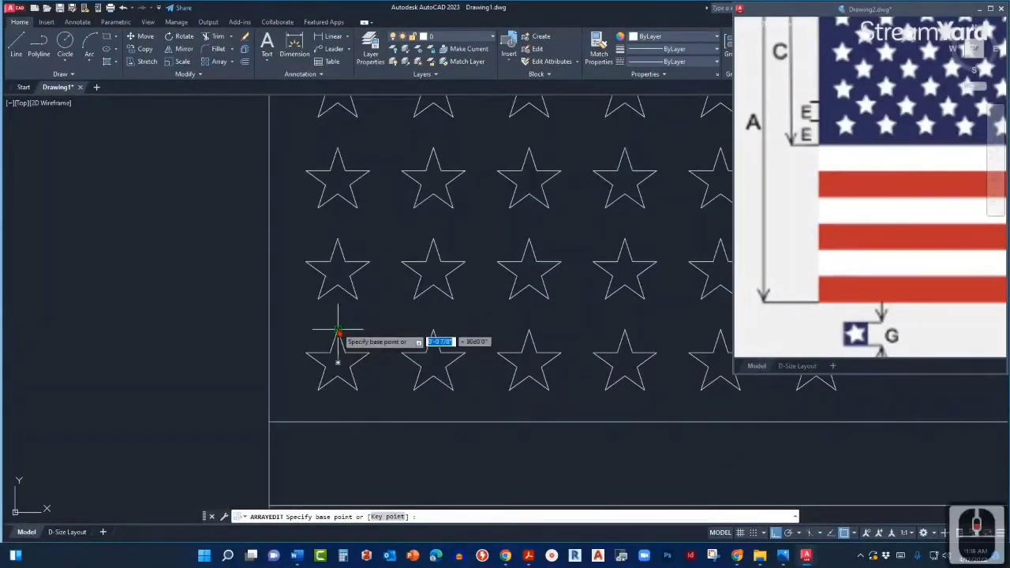
{"action": "scroll", "coordinate": [338, 331], "scroll_direction": "up", "scroll_amount": 4}
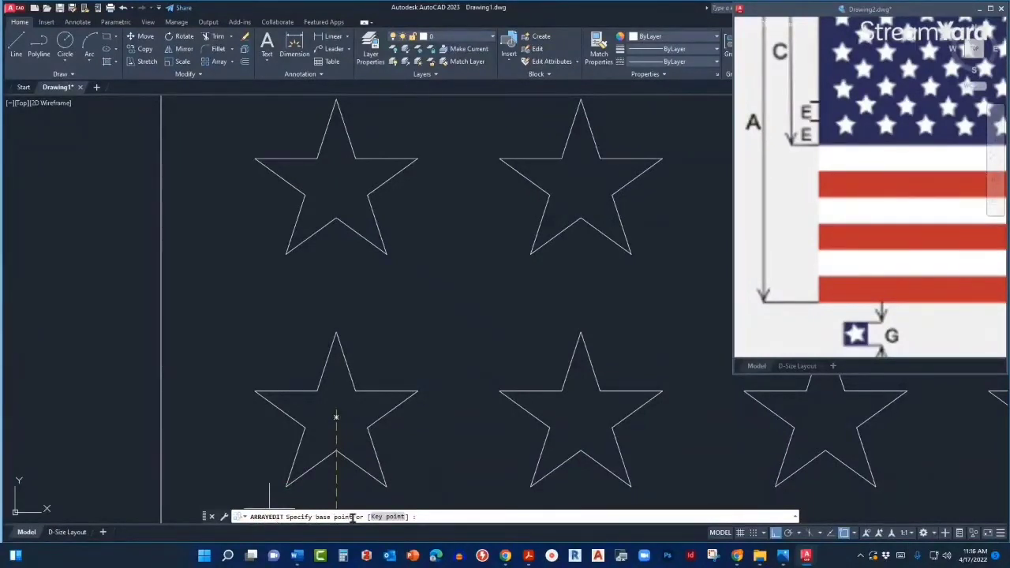
{"action": "left_click", "coordinate": [333, 333]}
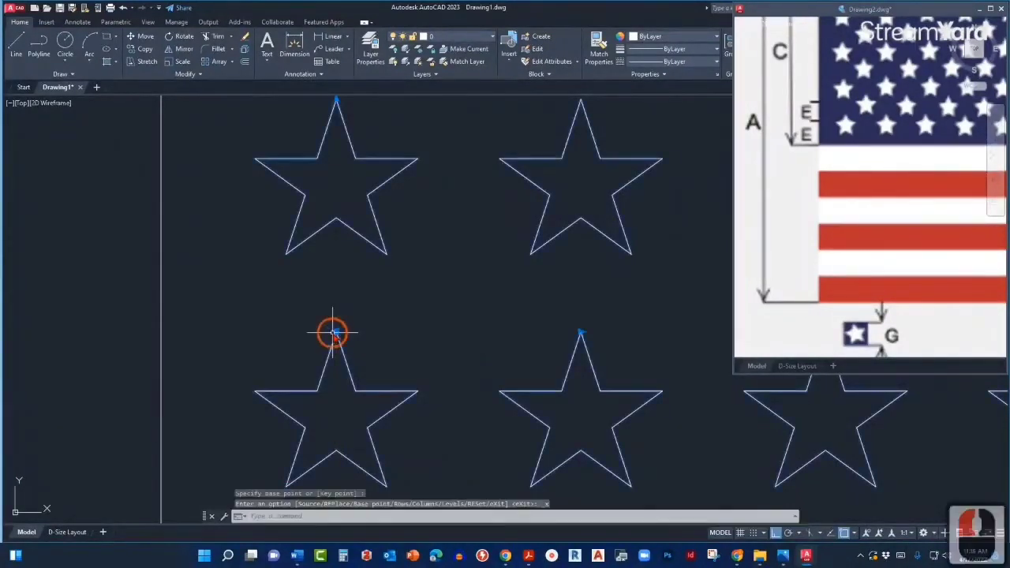
Step: Examine the array's row spacing and grips around the lower-left star against gap E on the reference flag
{"action": "scroll", "coordinate": [326, 422], "scroll_direction": "down", "scroll_amount": 2}
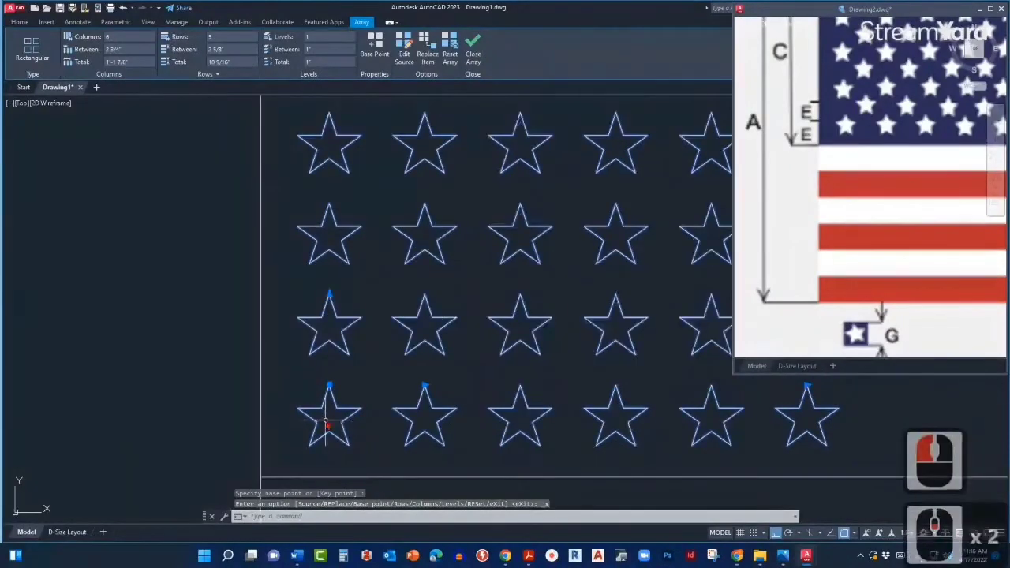
{"action": "scroll", "coordinate": [326, 423], "scroll_direction": "up", "scroll_amount": 2}
{"action": "right_click", "coordinate": [332, 371]}
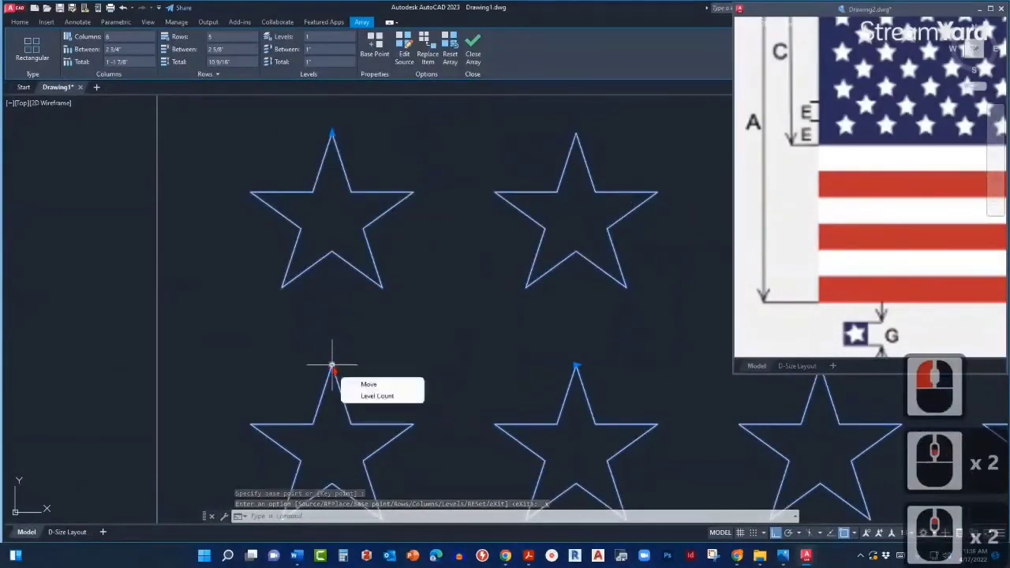
{"action": "key", "text": "Escape"}
{"action": "scroll", "coordinate": [331, 367], "scroll_direction": "down", "scroll_amount": 2}
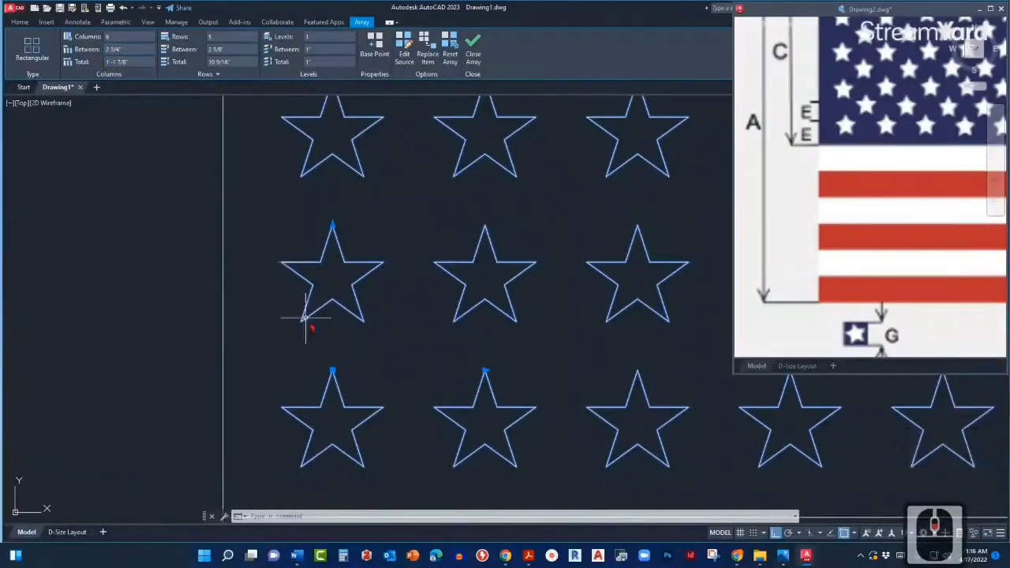
{"action": "left_click", "coordinate": [333, 370]}
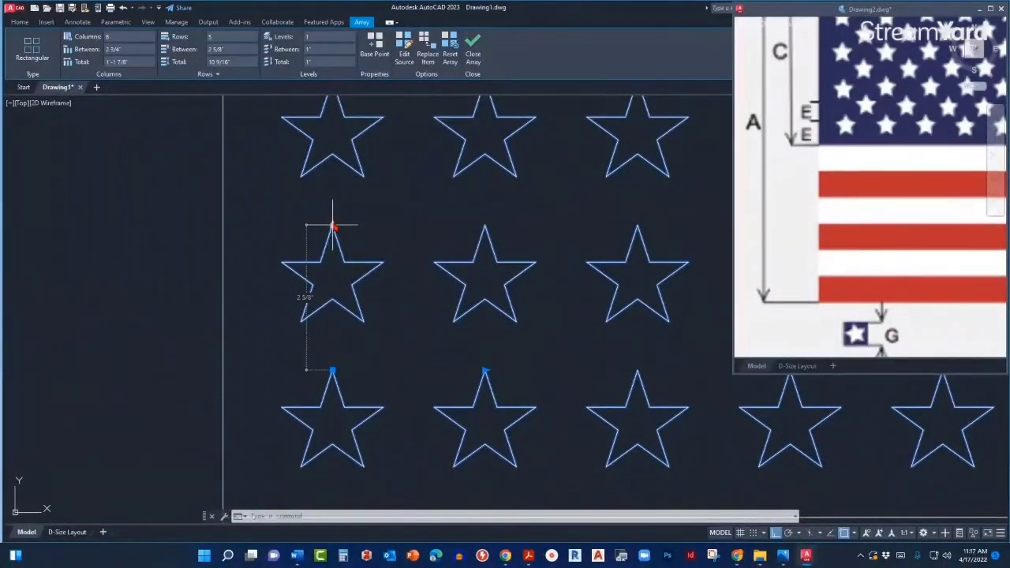
{"action": "left_click", "coordinate": [332, 228]}
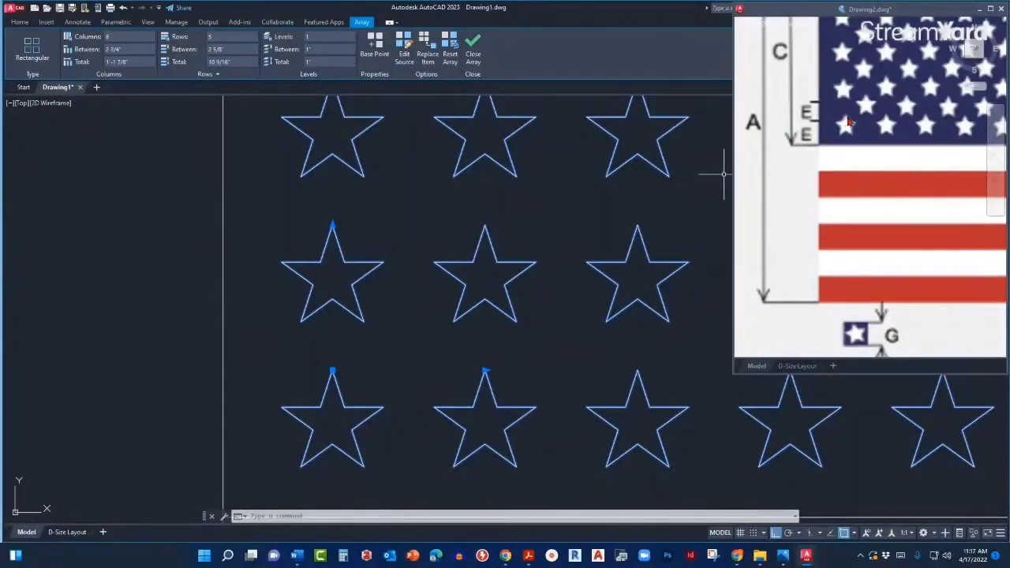
{"action": "scroll", "coordinate": [373, 354], "scroll_direction": "down", "scroll_amount": 3}
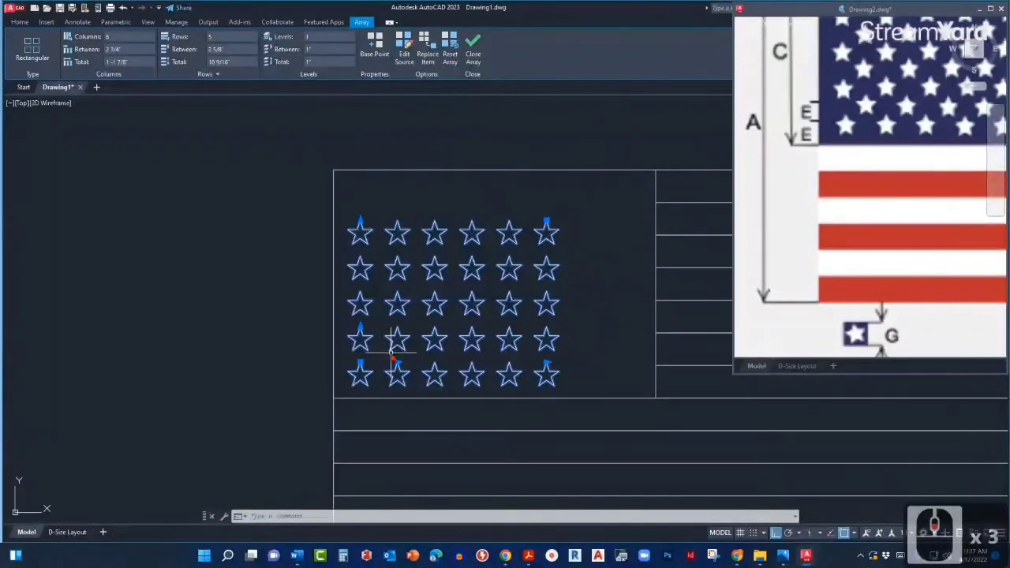
{"action": "scroll", "coordinate": [397, 343], "scroll_direction": "up", "scroll_amount": 3}
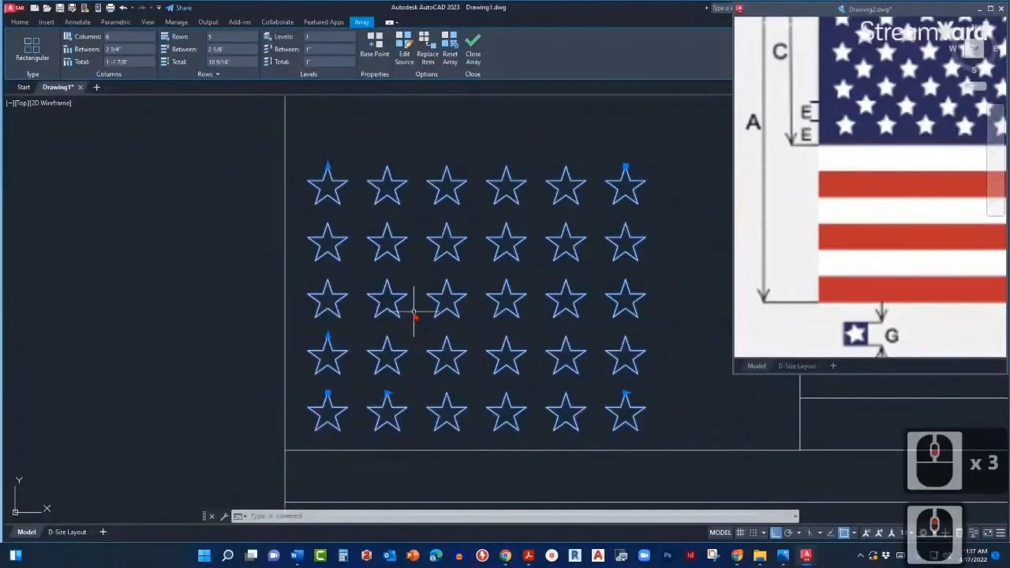
{"action": "middle_click_drag", "start_coordinate": [412, 315], "coordinate": [382, 398]}
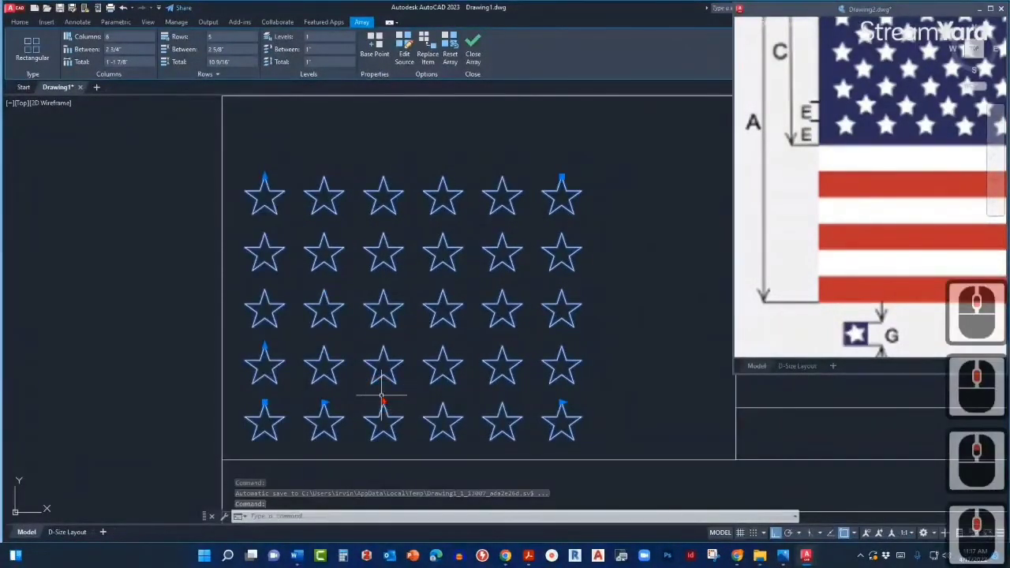
{"action": "scroll", "coordinate": [382, 398], "scroll_direction": "down", "scroll_amount": 2}
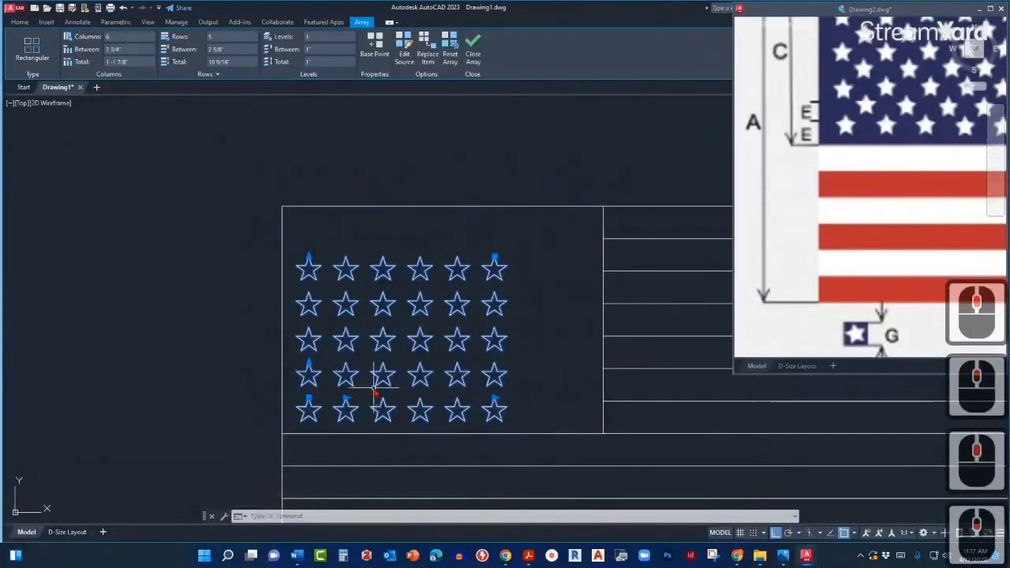
{"action": "middle_click_drag", "start_coordinate": [377, 360], "coordinate": [396, 341]}
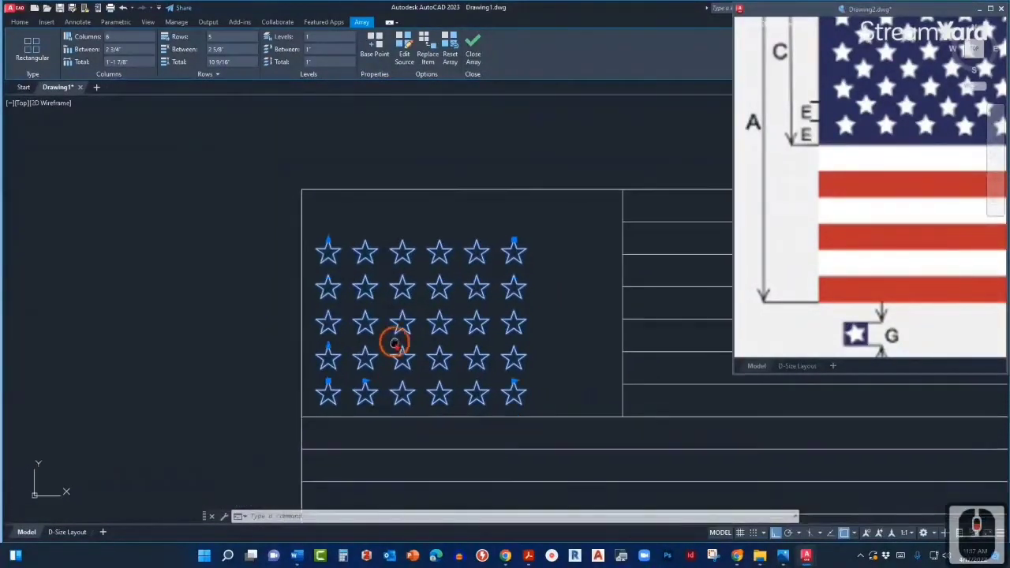
{"action": "key", "text": "Escape"}
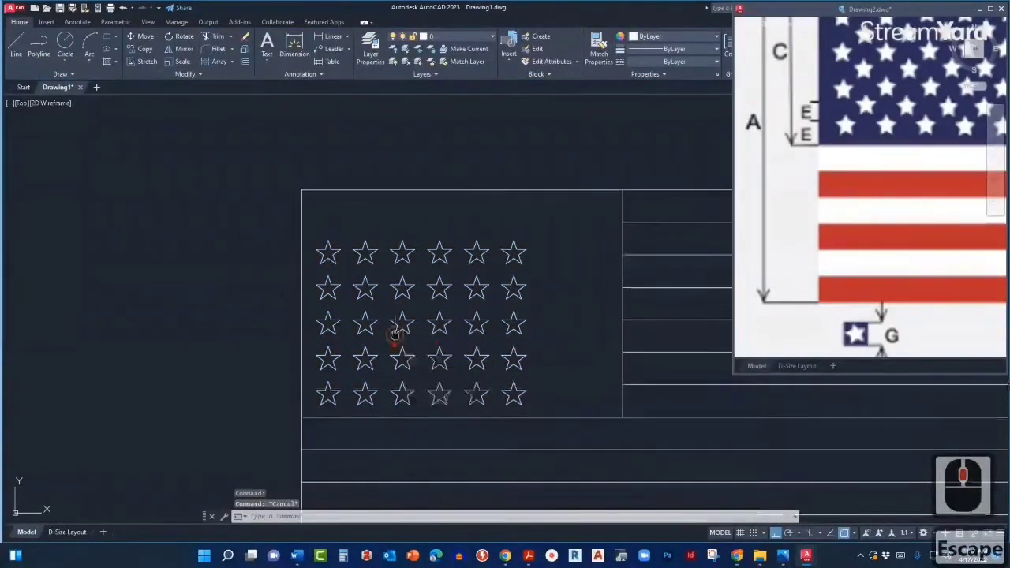
Step: Show the reference flag and its whole dimension table in full, and return to the flag drawing
{"action": "middle_click_drag", "start_coordinate": [396, 340], "coordinate": [351, 357]}
{"action": "left_click", "coordinate": [779, 219]}
{"action": "middle_click", "coordinate": [780, 219]}
{"action": "middle_click", "coordinate": [780, 220]}
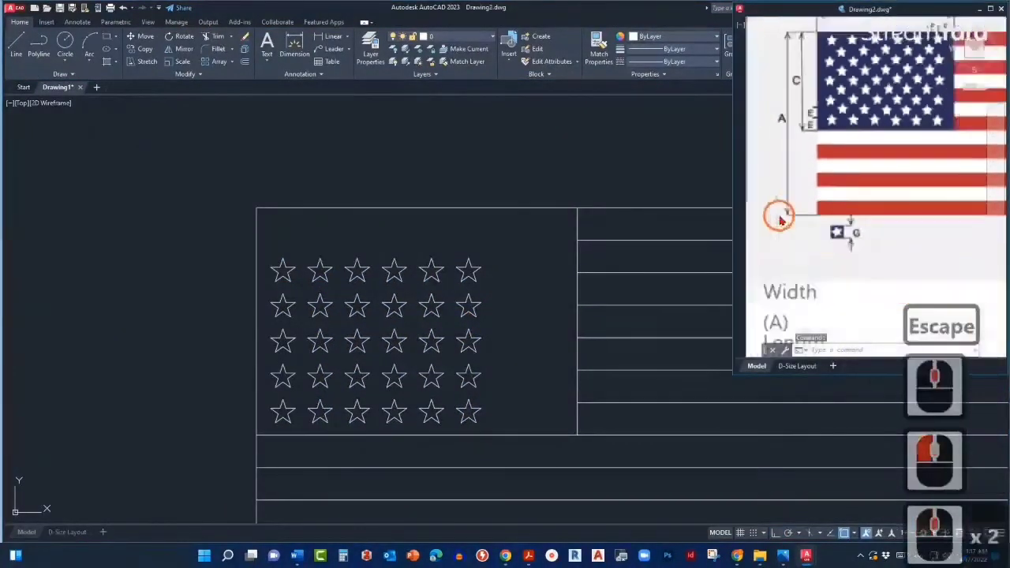
{"action": "middle_click", "coordinate": [512, 256]}
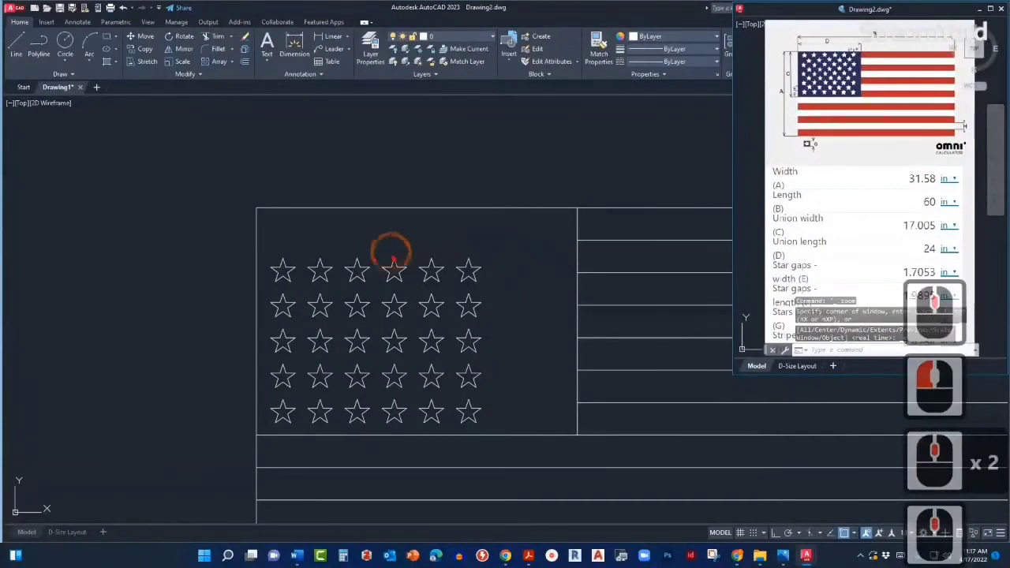
{"action": "left_click", "coordinate": [333, 235]}
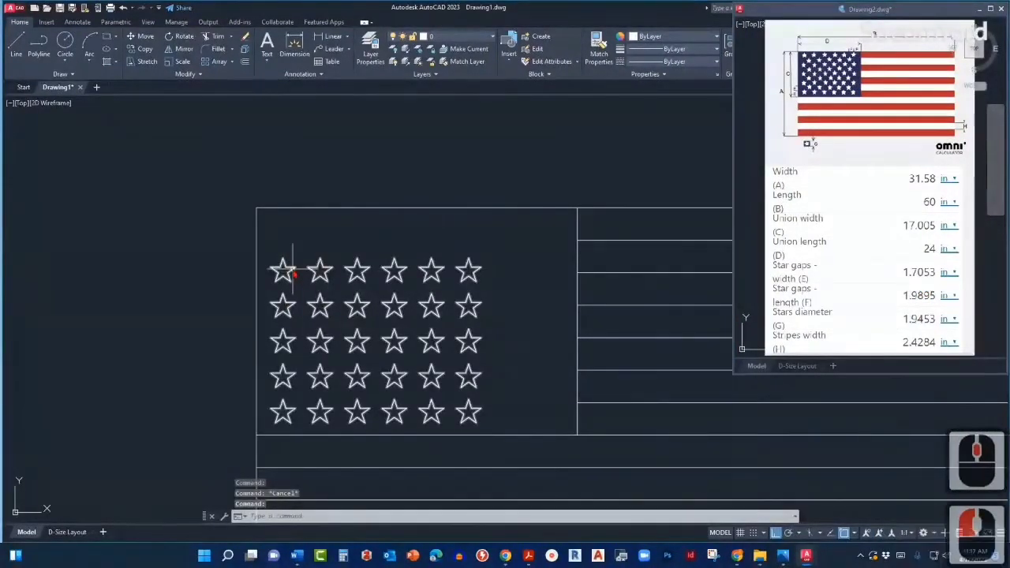
{"action": "key", "text": "Escape"}
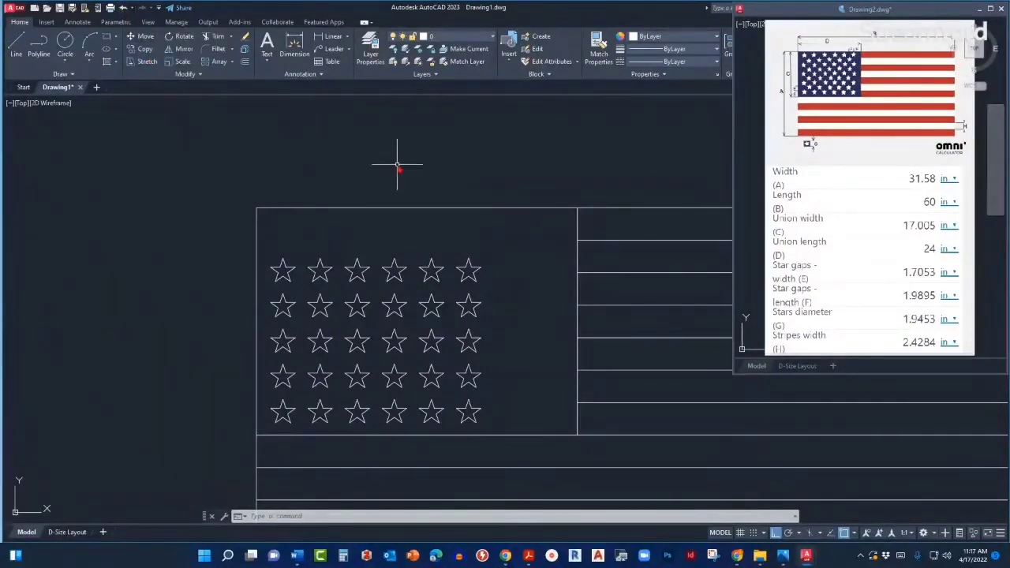
Step: Undo the base point change, the row and column extensions and the star array itself, back to the single star
{"action": "type", "text": "u"}
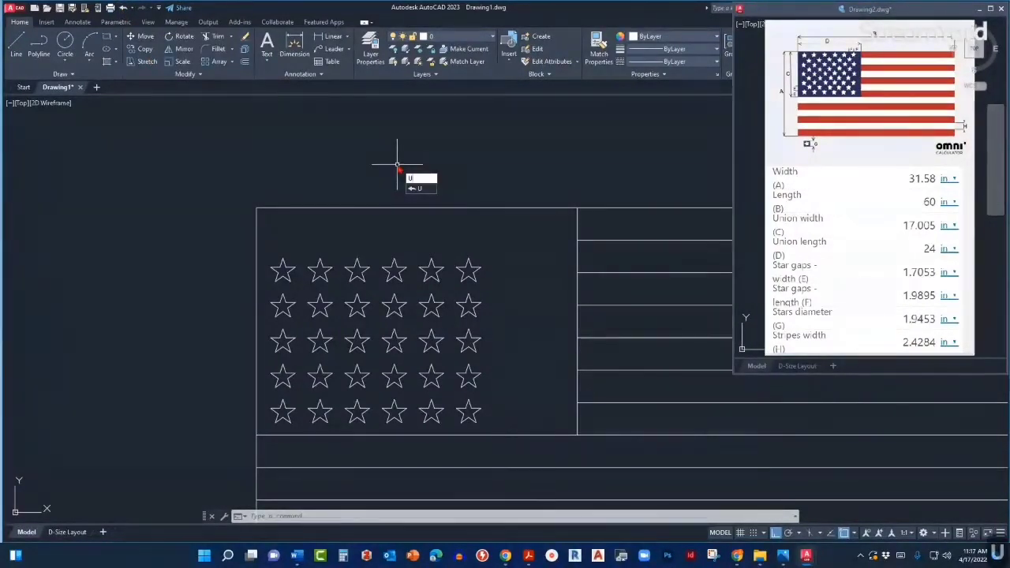
{"action": "key", "text": "Return"}
{"action": "key", "text": "Return"}
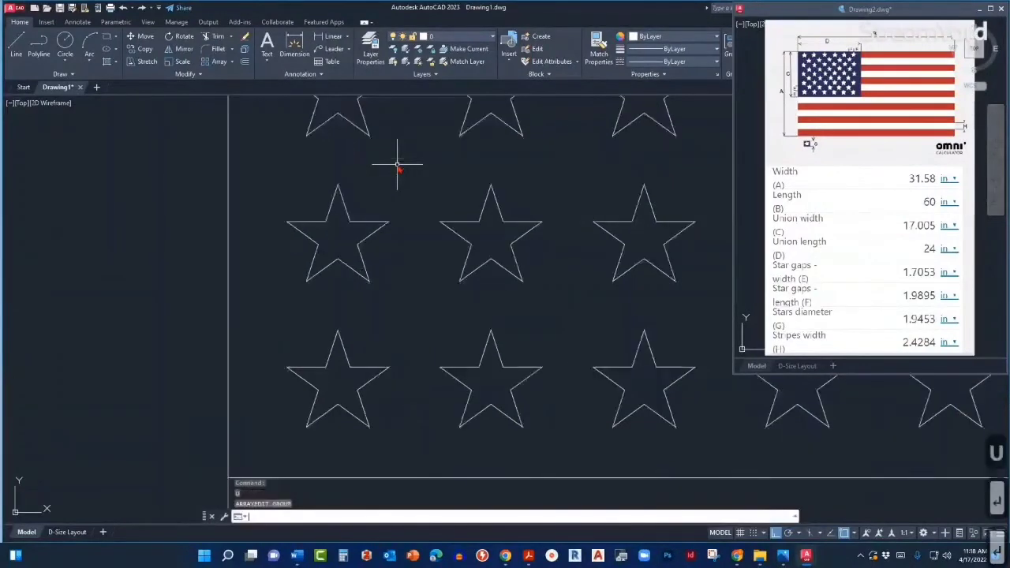
{"action": "key", "text": "Return"}
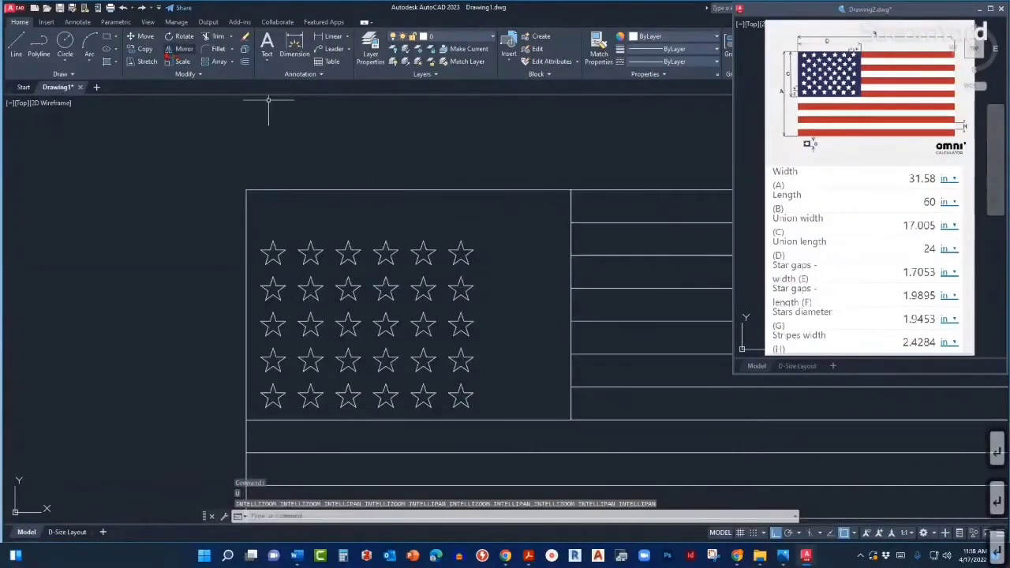
{"action": "left_click", "coordinate": [123, 8]}
{"action": "left_click", "coordinate": [123, 8]}
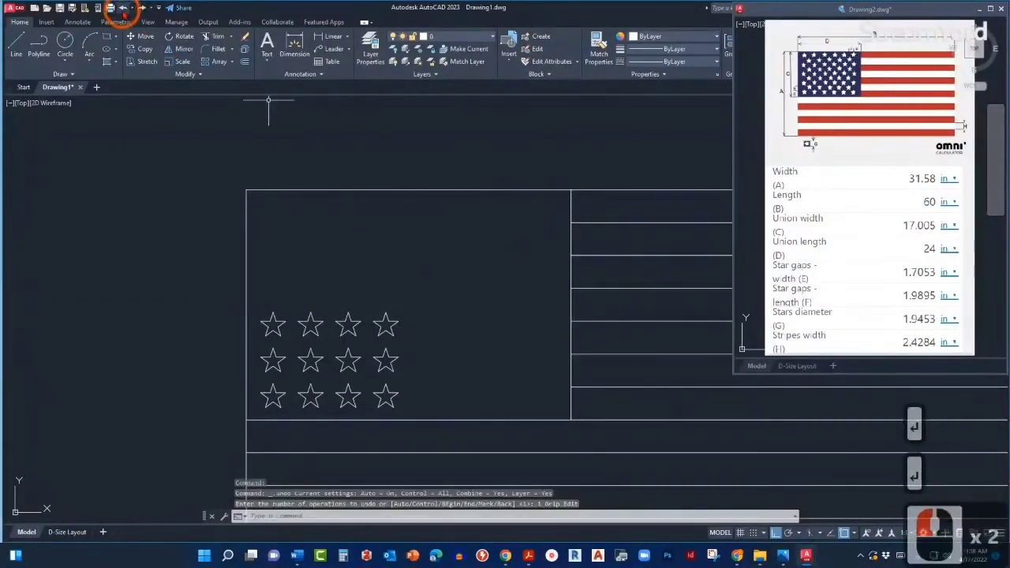
{"action": "right_click", "coordinate": [235, 247]}
{"action": "key", "text": "Escape"}
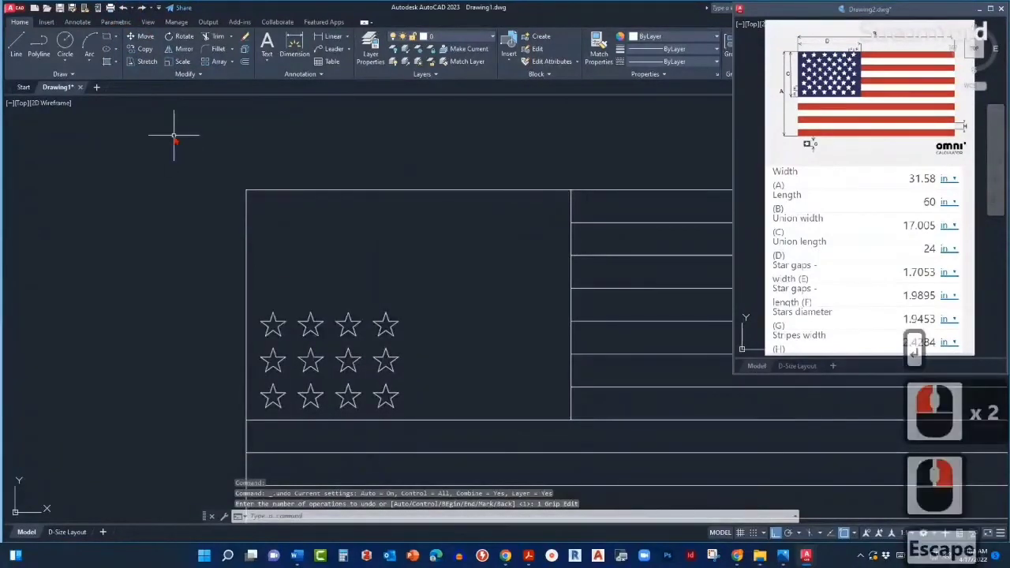
{"action": "left_click", "coordinate": [123, 8]}
{"action": "left_click", "coordinate": [123, 8]}
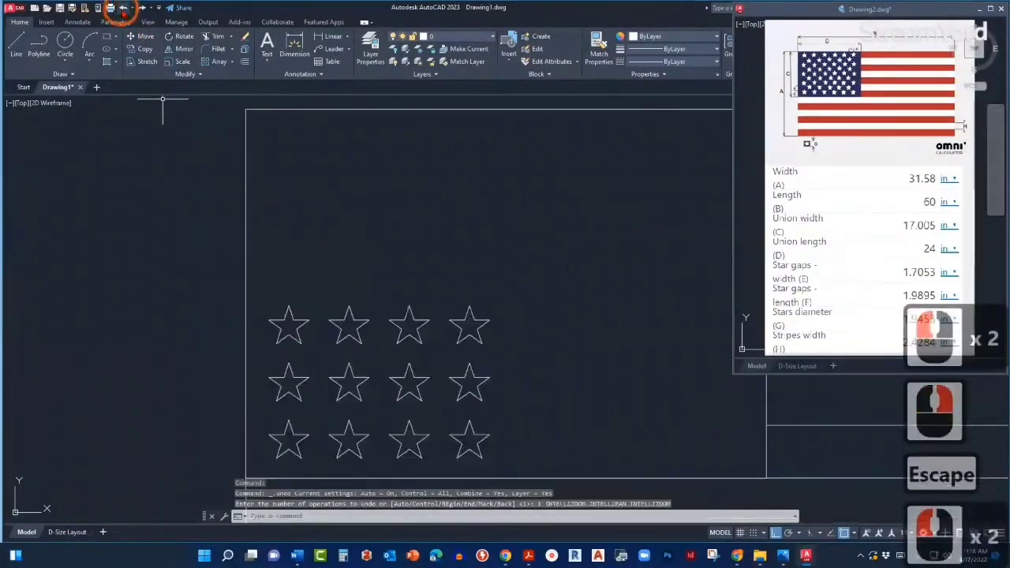
{"action": "left_click", "coordinate": [123, 8]}
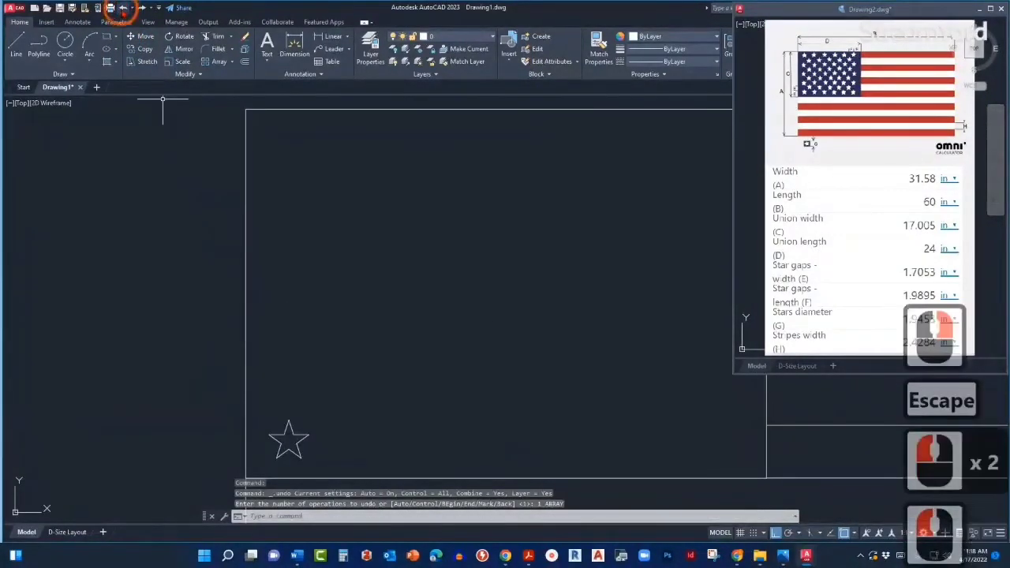
Step: Draw a horizontal guide line from the star's top tip to just outside the union's left edge
{"action": "left_click", "coordinate": [292, 431]}
{"action": "middle_click_drag", "start_coordinate": [322, 414], "coordinate": [252, 414]}
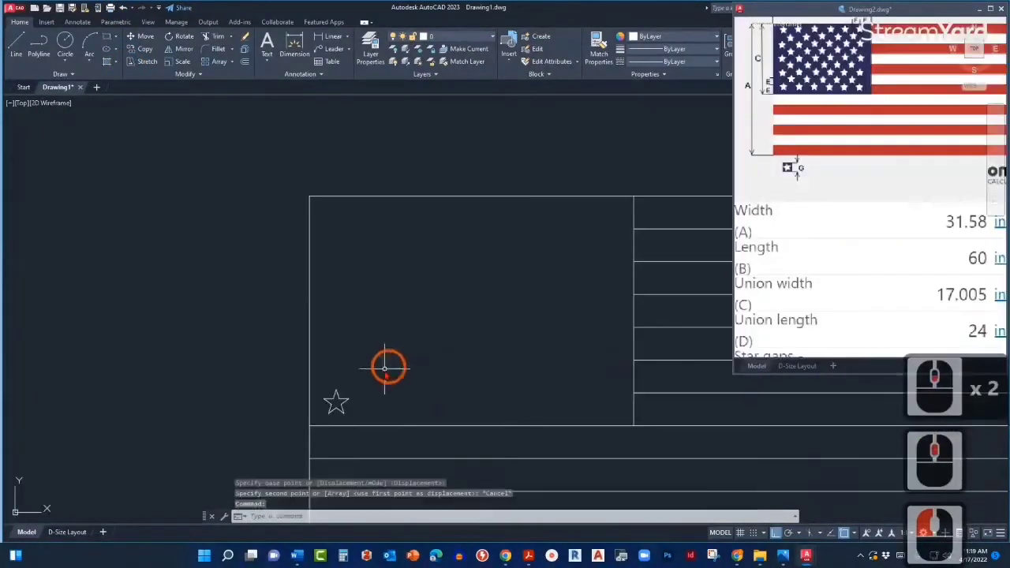
{"action": "middle_click_drag", "start_coordinate": [367, 394], "coordinate": [371, 353]}
{"action": "type", "text": "l"}
{"action": "key", "text": "Return"}
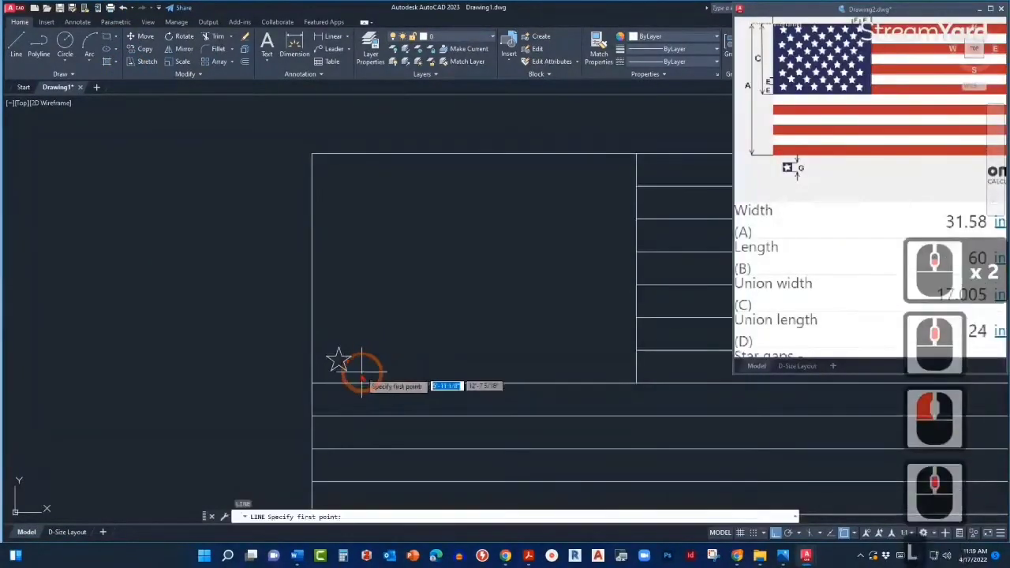
{"action": "key", "text": "Escape"}
{"action": "type", "text": "l"}
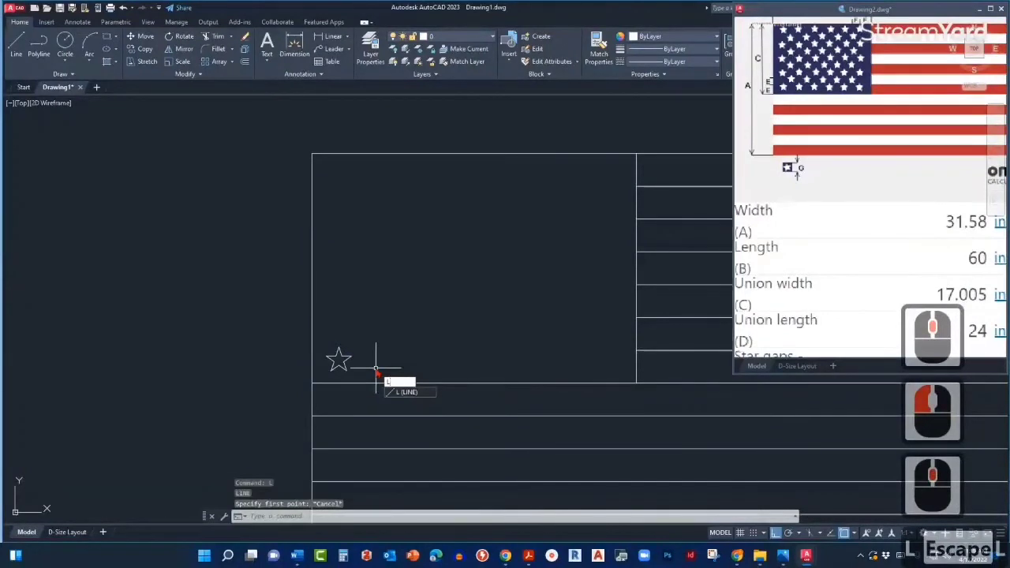
{"action": "key", "text": "Return"}
{"action": "scroll", "coordinate": [355, 347], "scroll_direction": "up", "scroll_amount": 2}
{"action": "left_click", "coordinate": [319, 344]}
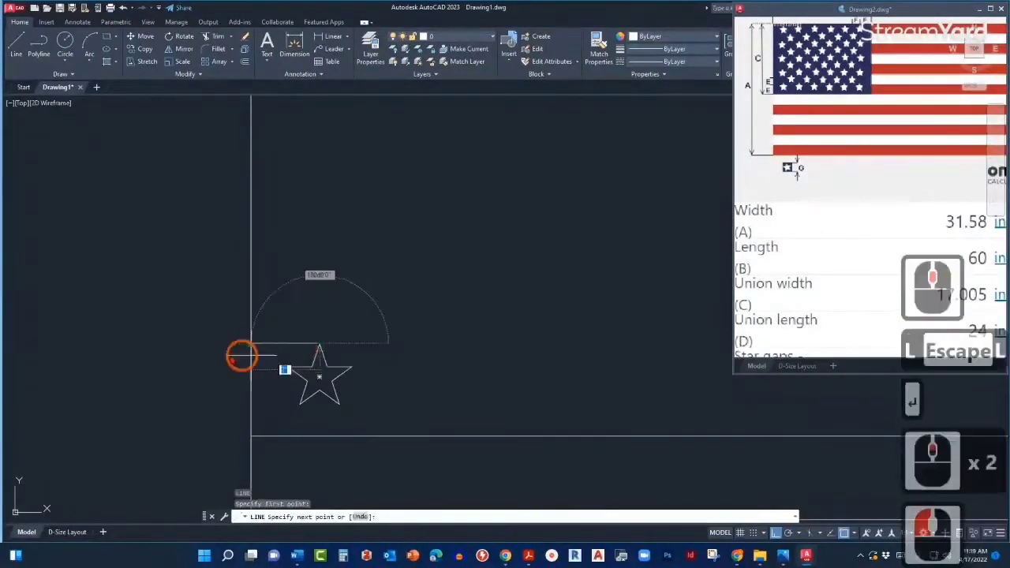
{"action": "left_click", "coordinate": [190, 347]}
{"action": "key", "text": "Escape"}
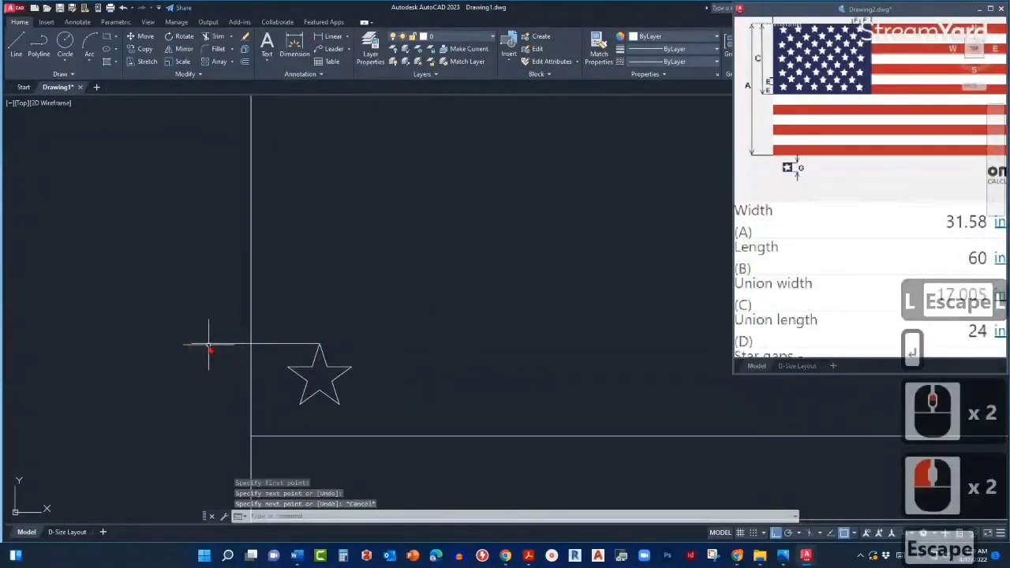
Step: Offset the guide line at the star's top tip upward by the star gap width of 1.7053
{"action": "scroll", "coordinate": [209, 347], "scroll_direction": "down", "scroll_amount": 2}
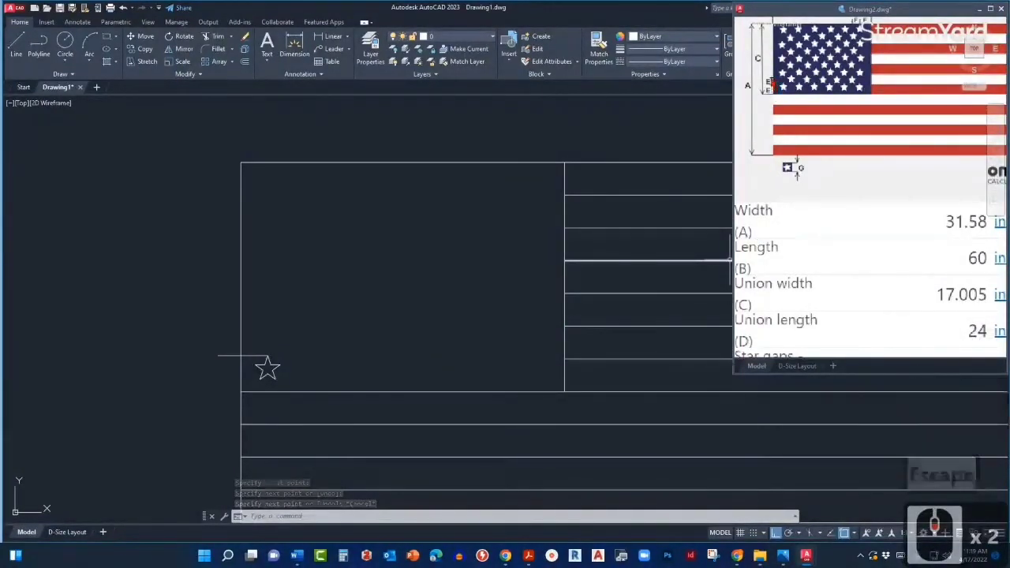
{"action": "middle_click", "coordinate": [798, 268]}
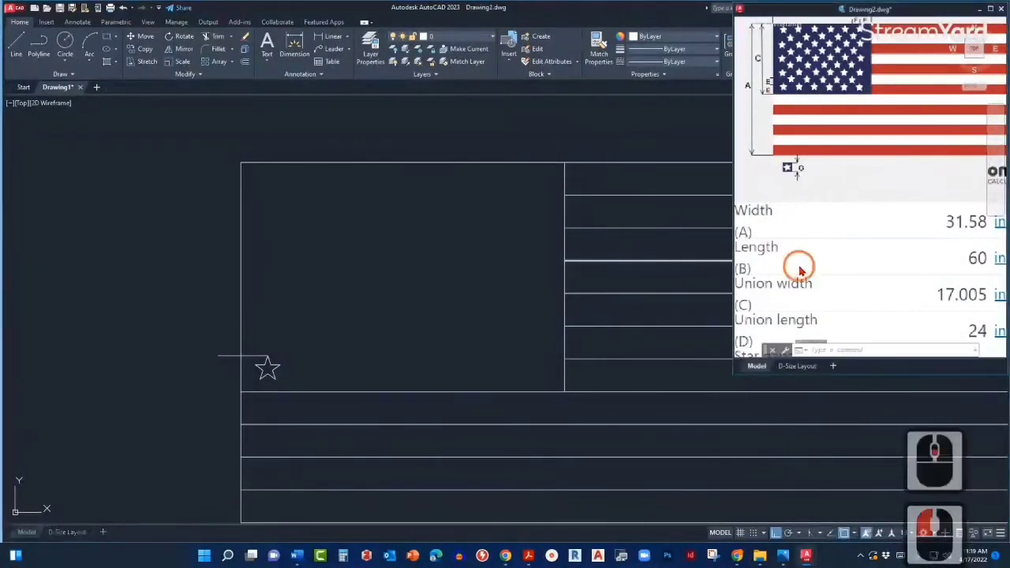
{"action": "middle_click", "coordinate": [796, 271]}
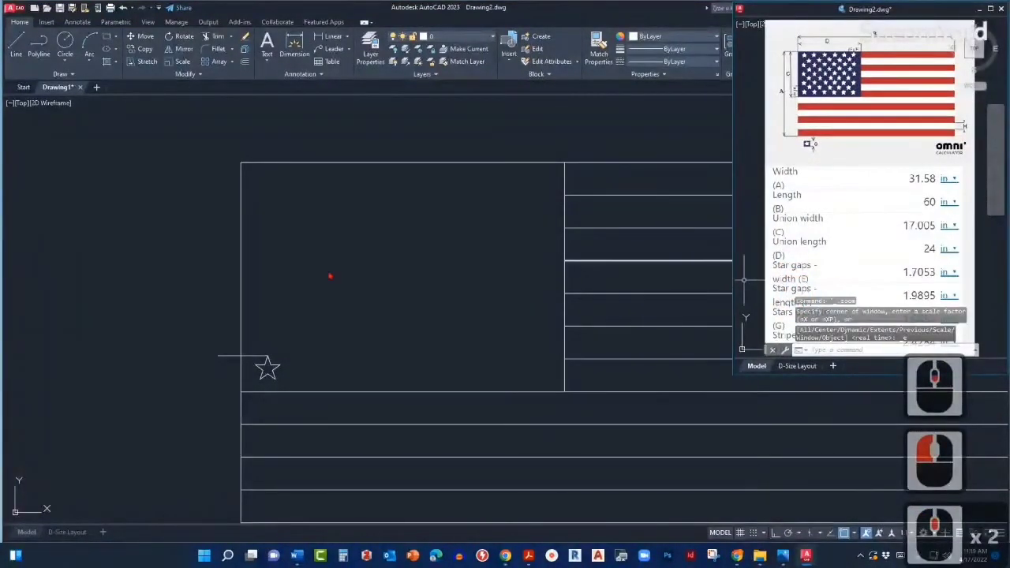
{"action": "left_click", "coordinate": [324, 291]}
{"action": "type", "text": "o"}
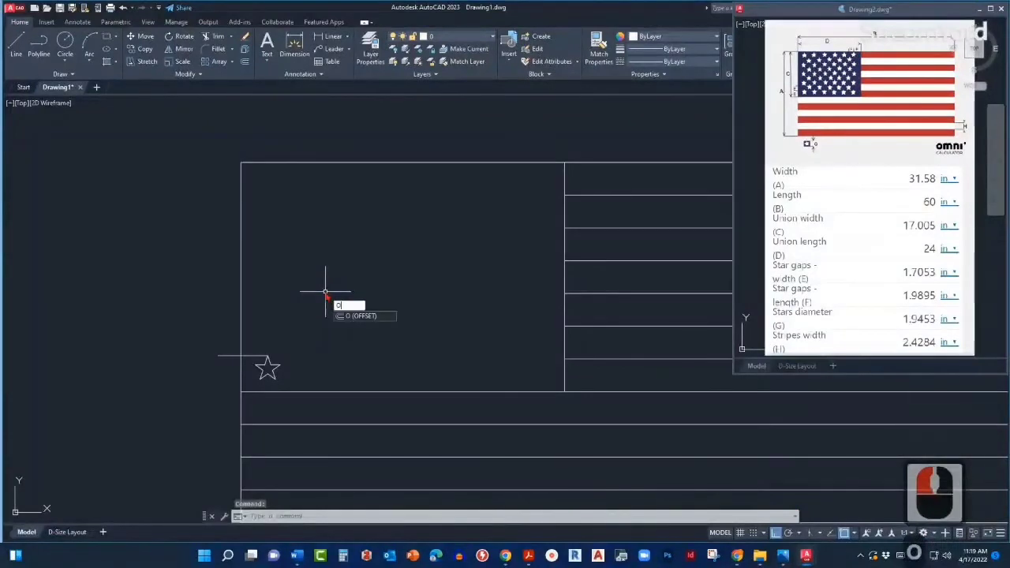
{"action": "key", "text": "Return"}
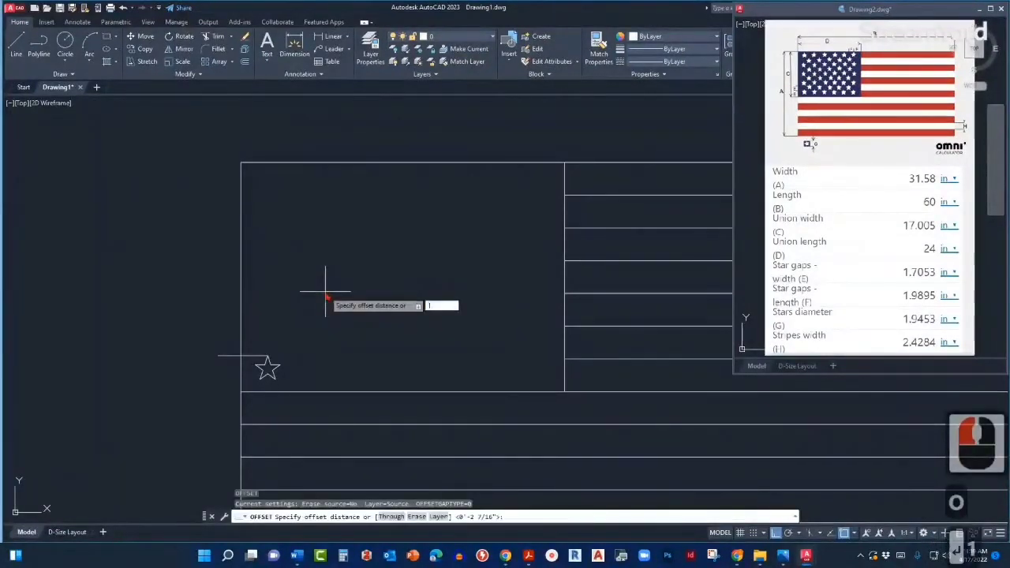
{"action": "type", "text": "1.7"}
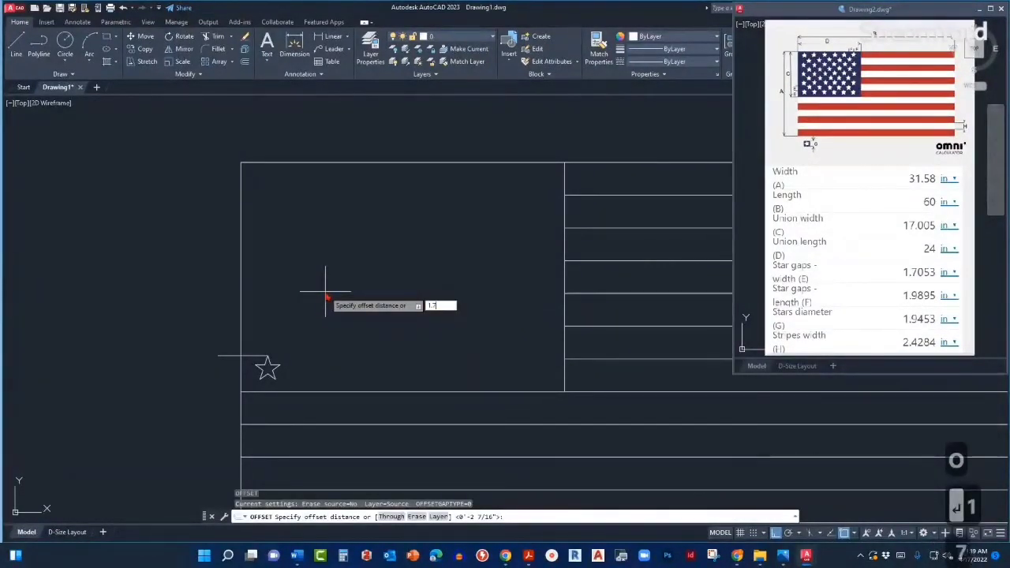
{"action": "type", "text": "05"}
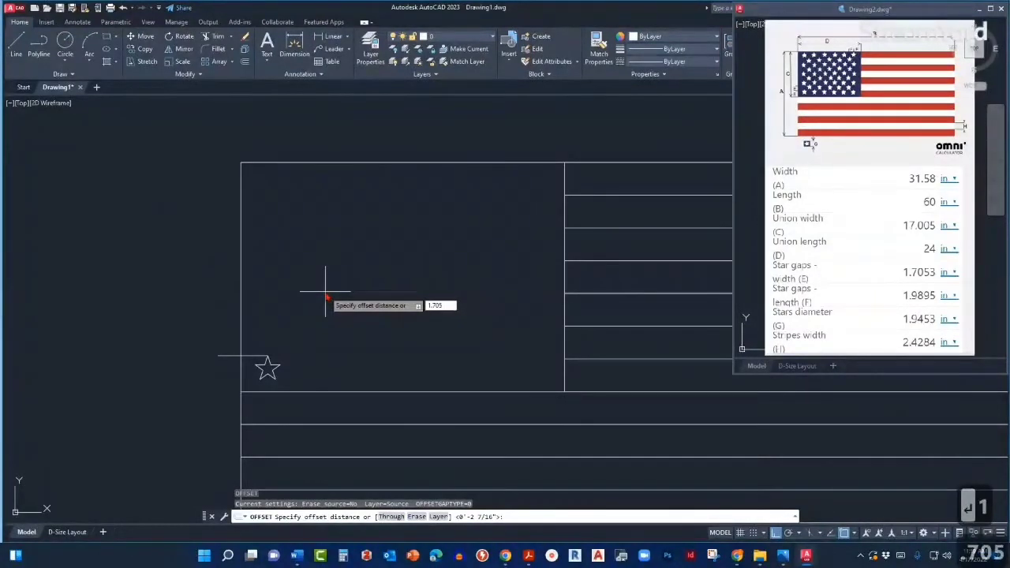
{"action": "type", "text": "3"}
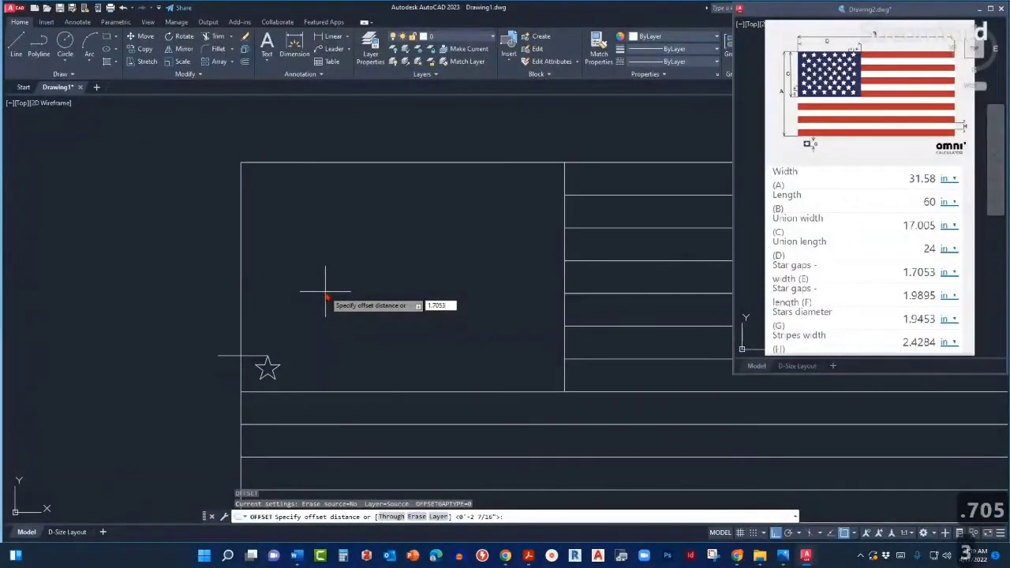
{"action": "key", "text": "Return"}
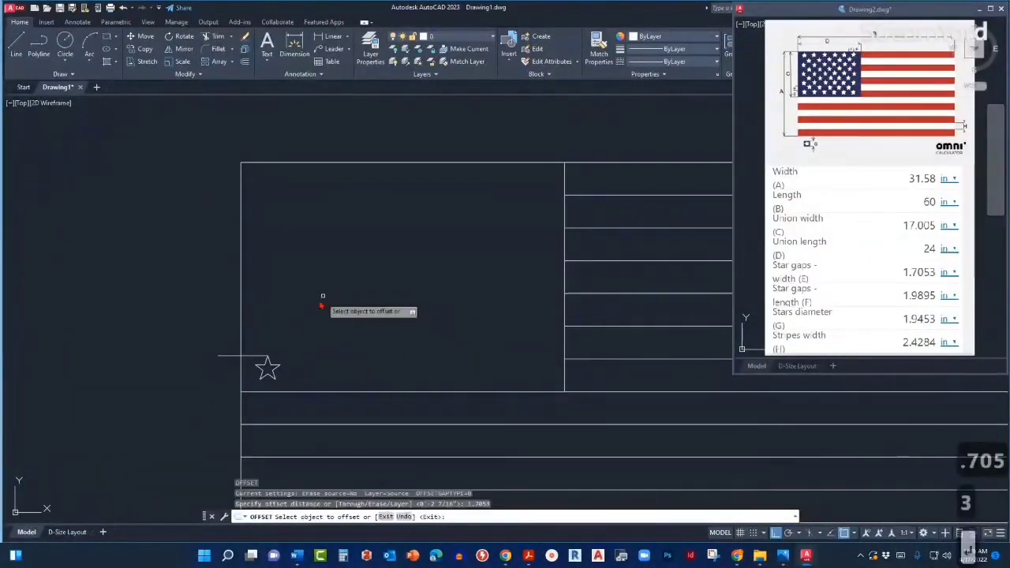
{"action": "left_click", "coordinate": [259, 357]}
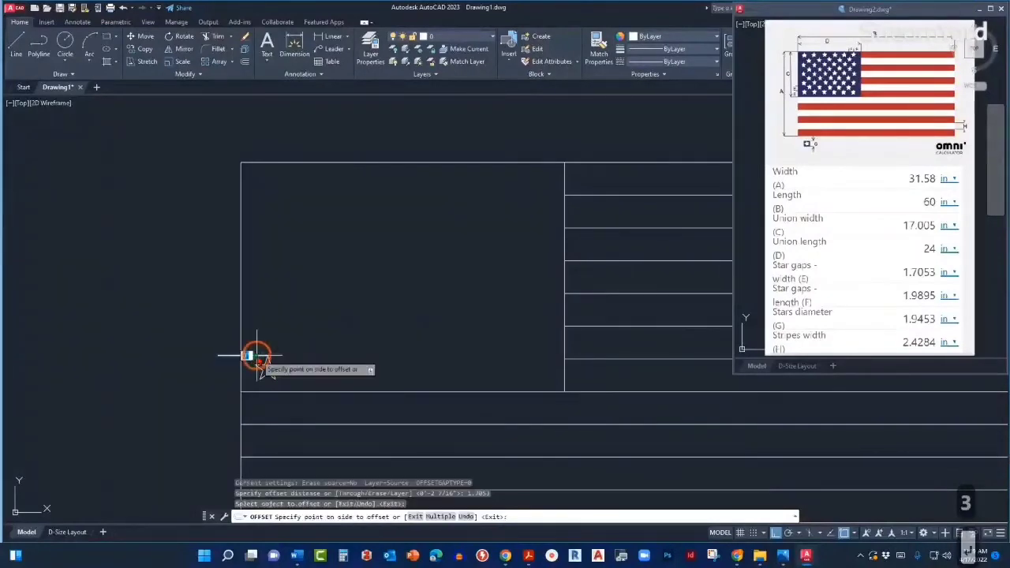
{"action": "left_click", "coordinate": [268, 290]}
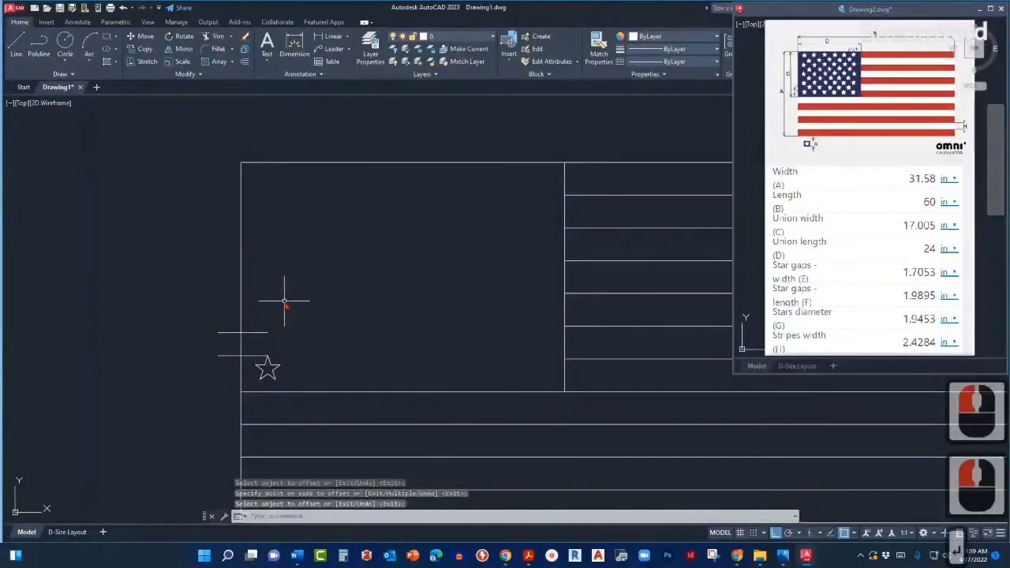
Step: Examine how gap E relates to the lower-left stars on the reference flag
{"action": "scroll", "coordinate": [792, 85], "scroll_direction": "up", "scroll_amount": 3}
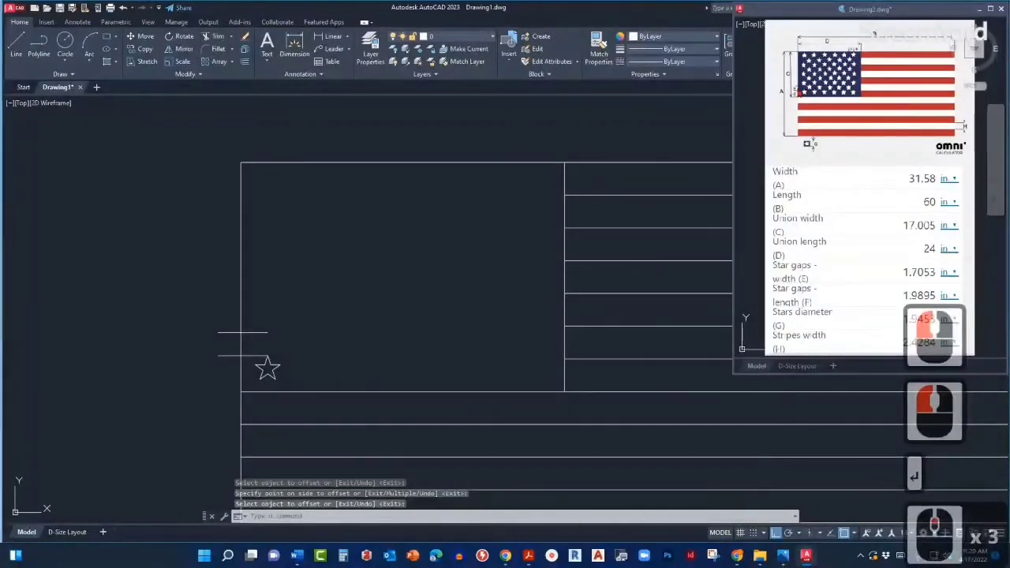
{"action": "left_click", "coordinate": [792, 84]}
{"action": "scroll", "coordinate": [792, 84], "scroll_direction": "up", "scroll_amount": 4}
{"action": "scroll", "coordinate": [792, 84], "scroll_direction": "up", "scroll_amount": 3}
{"action": "middle_click_drag", "start_coordinate": [839, 119], "coordinate": [797, 153]}
{"action": "scroll", "coordinate": [812, 146], "scroll_direction": "up", "scroll_amount": 3}
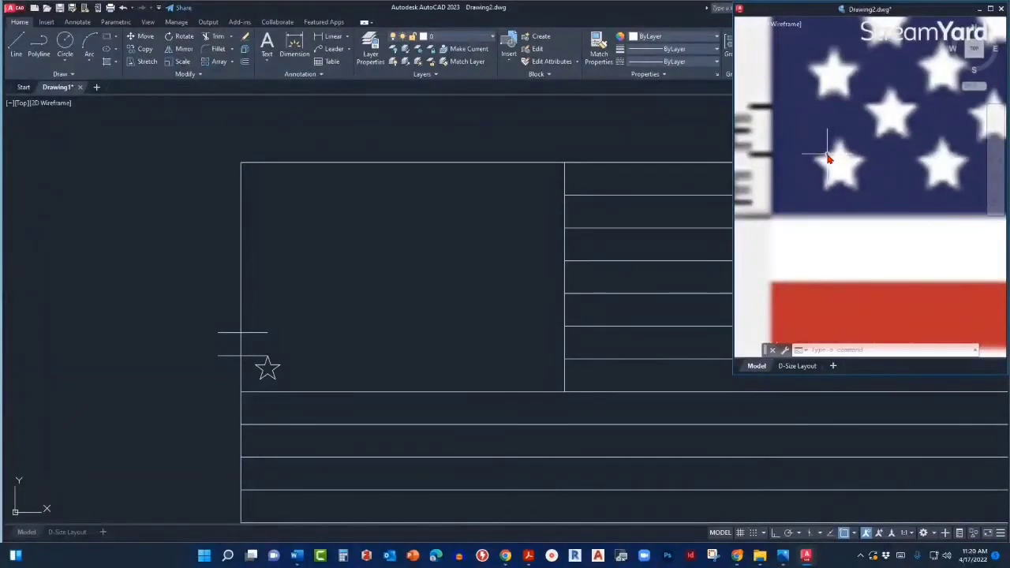
{"action": "scroll", "coordinate": [827, 158], "scroll_direction": "down", "scroll_amount": 4}
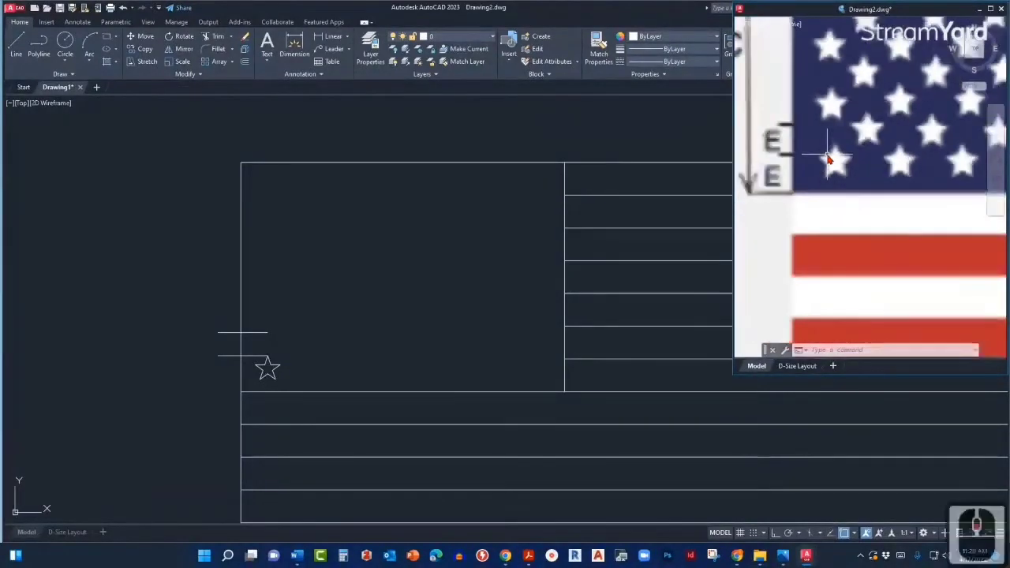
Step: Copy the star straight up from its lower-left foot so that the copy stands on the upper guide line
{"action": "left_click", "coordinate": [357, 306]}
{"action": "left_click", "coordinate": [263, 373]}
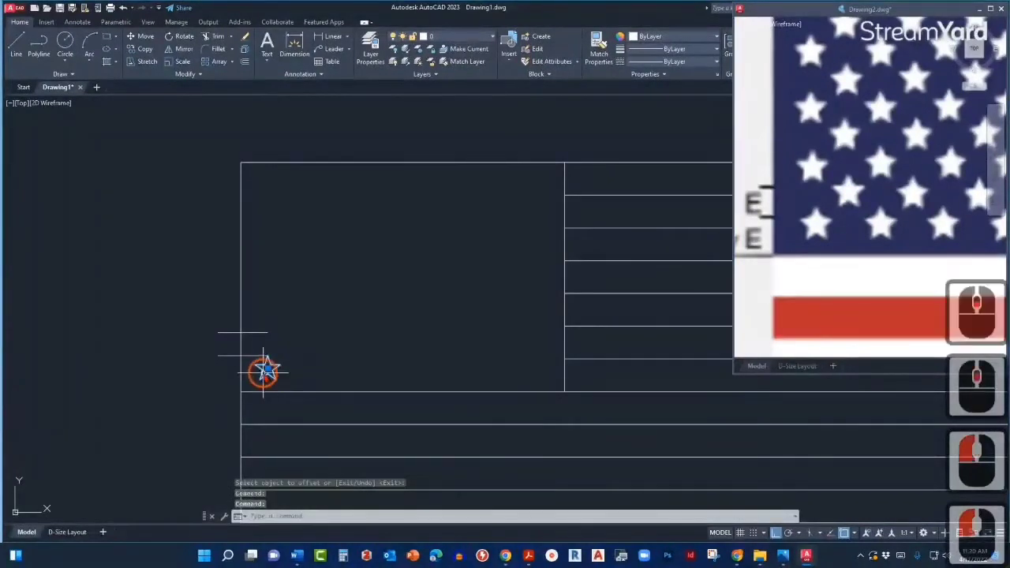
{"action": "middle_click_drag", "start_coordinate": [313, 357], "coordinate": [377, 347]}
{"action": "type", "text": "C"}
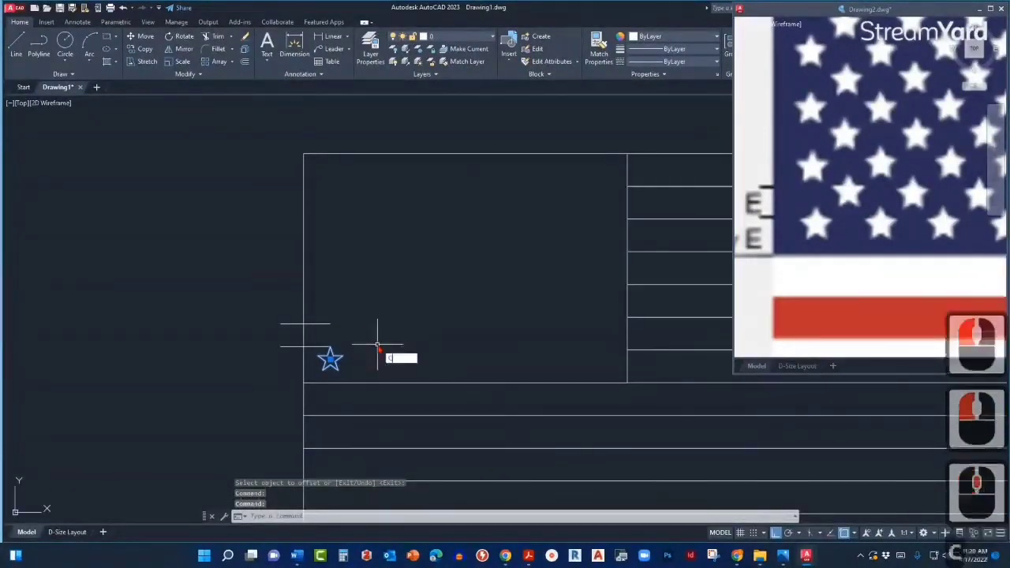
{"action": "type", "text": "O"}
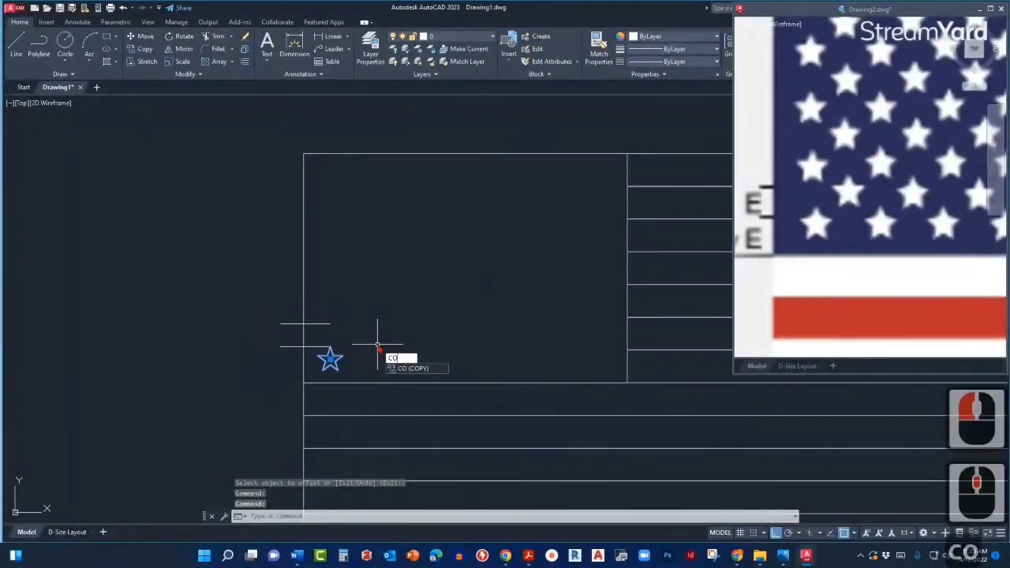
{"action": "key", "text": "Return"}
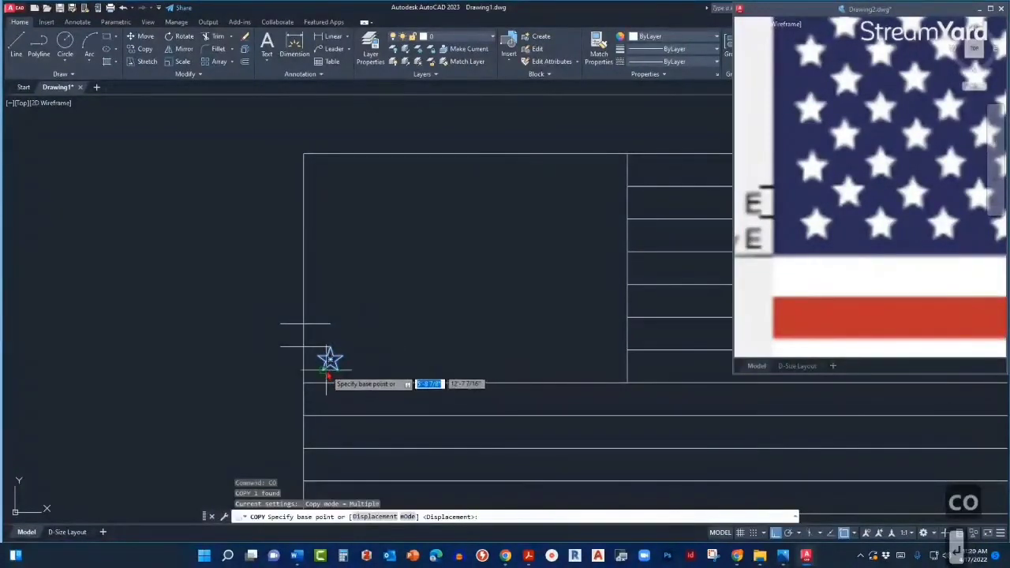
{"action": "left_click", "coordinate": [321, 357]}
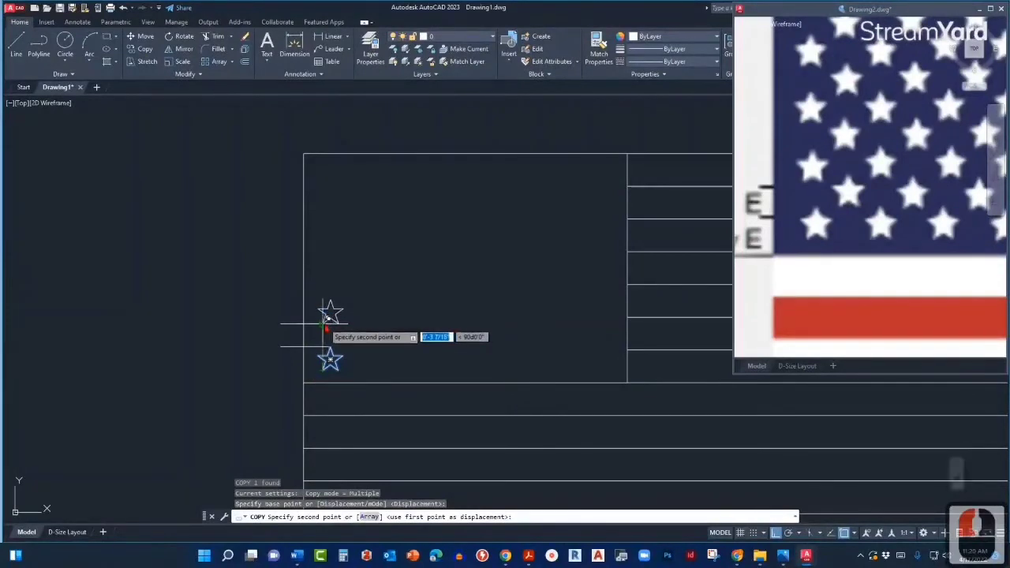
{"action": "left_click", "coordinate": [327, 318]}
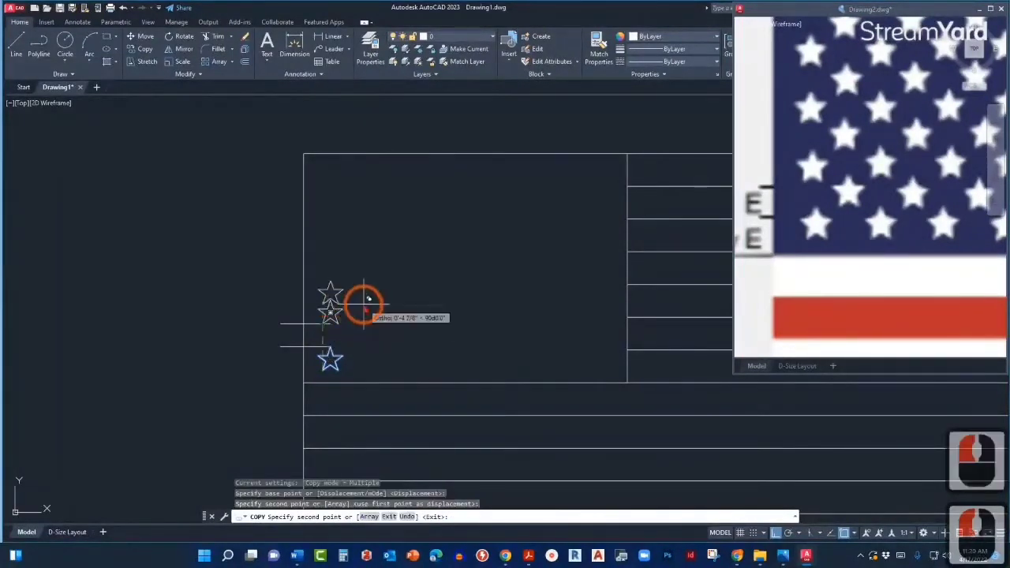
{"action": "key", "text": "Escape"}
{"action": "scroll", "coordinate": [353, 335], "scroll_direction": "down", "scroll_amount": 2}
{"action": "middle_click_drag", "start_coordinate": [398, 333], "coordinate": [335, 354]}
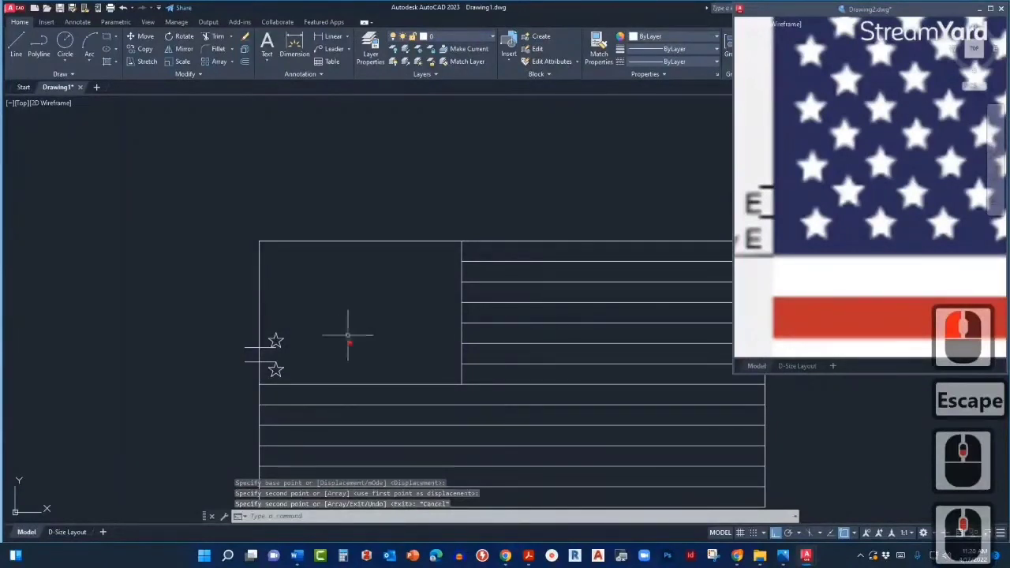
Step: Copy the second star straight up three times at the same spacing, completing the union's left column of five stars
{"action": "middle_click_drag", "start_coordinate": [348, 336], "coordinate": [346, 353]}
{"action": "left_click", "coordinate": [807, 235]}
{"action": "scroll", "coordinate": [807, 229], "scroll_direction": "down", "scroll_amount": 2}
{"action": "middle_click_drag", "start_coordinate": [815, 199], "coordinate": [810, 257]}
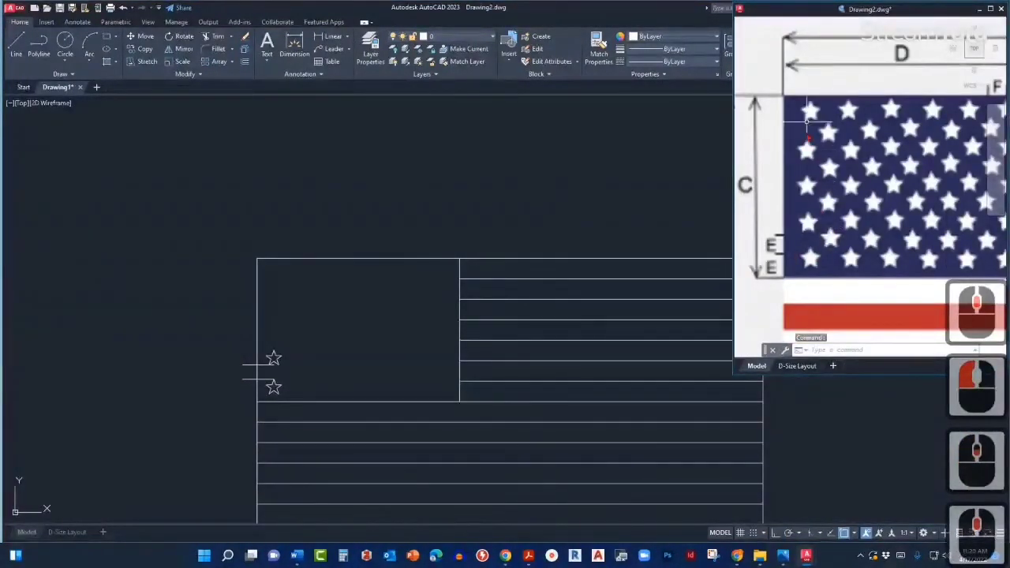
{"action": "left_click", "coordinate": [300, 327]}
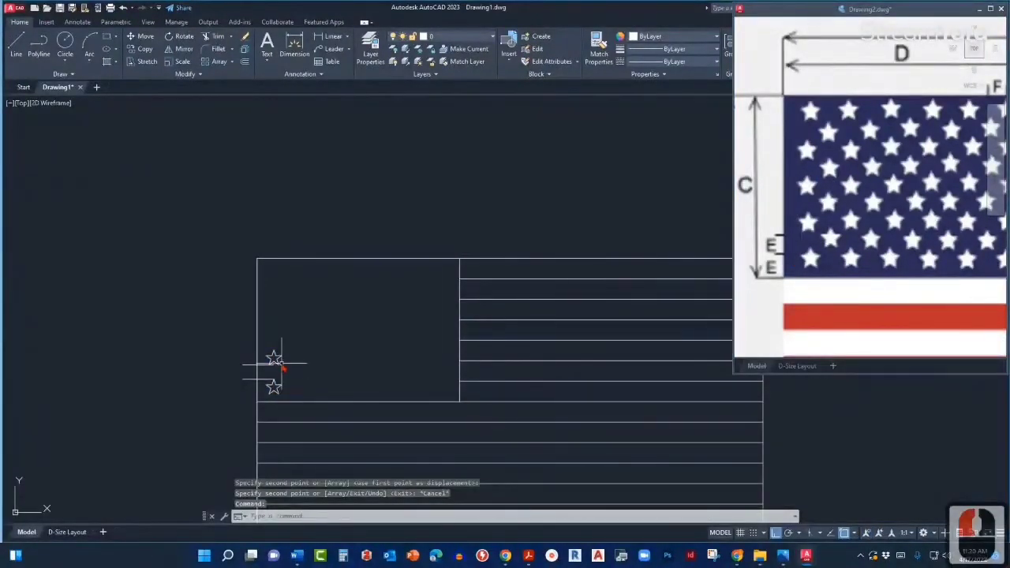
{"action": "left_click", "coordinate": [273, 358]}
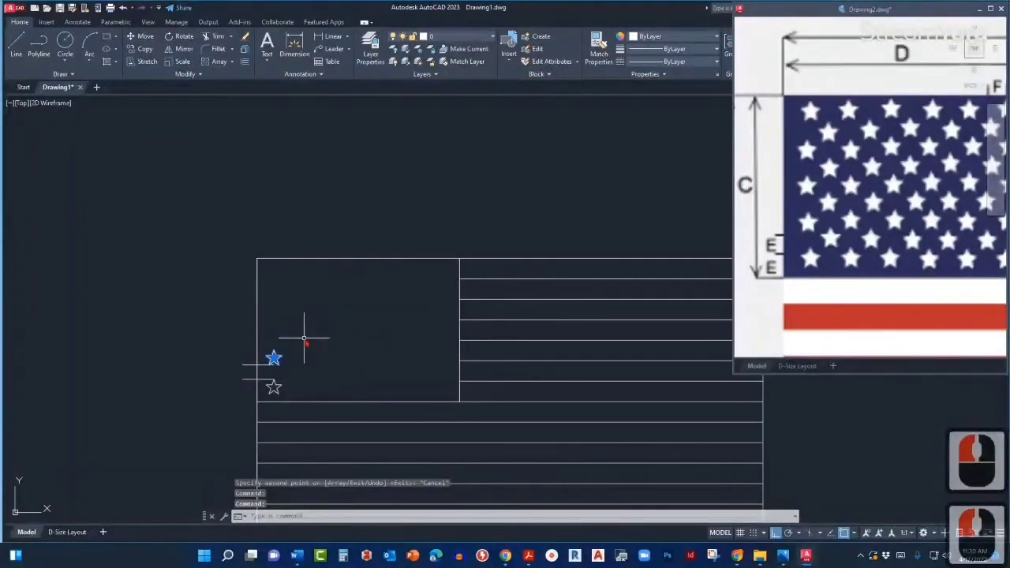
{"action": "type", "text": "co"}
{"action": "key", "text": "Return"}
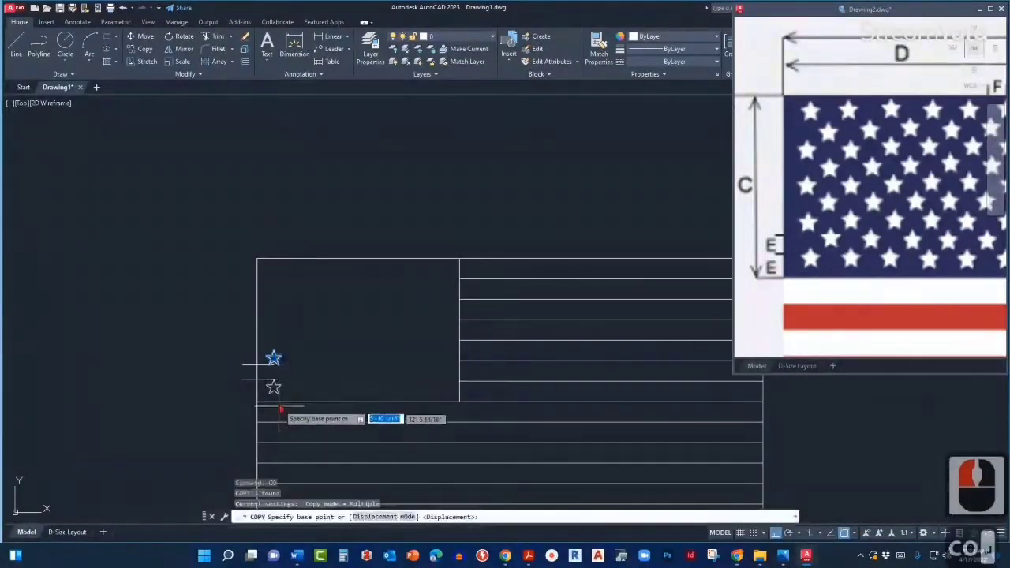
{"action": "left_click", "coordinate": [275, 384]}
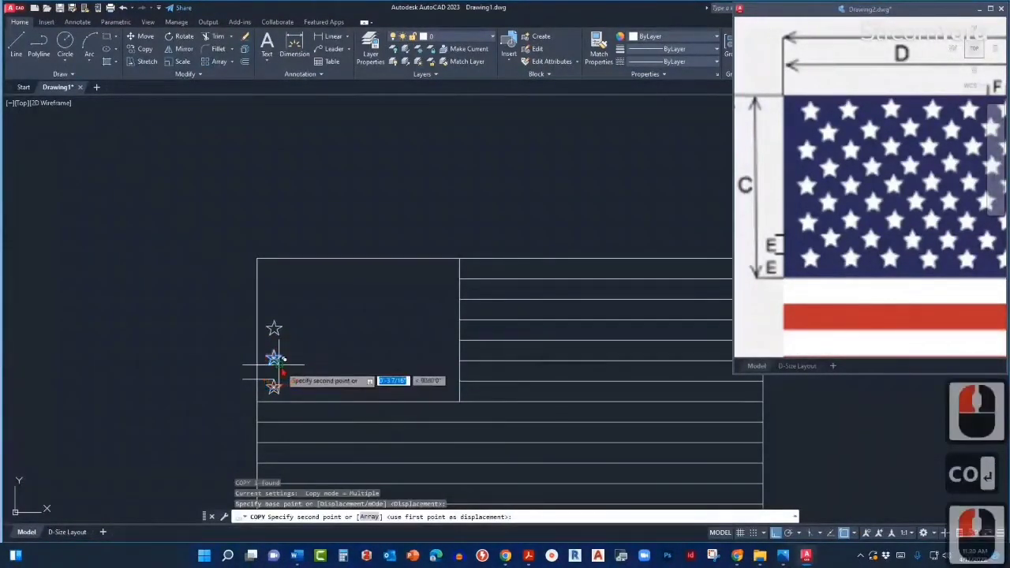
{"action": "left_click", "coordinate": [278, 337]}
{"action": "left_click", "coordinate": [275, 300]}
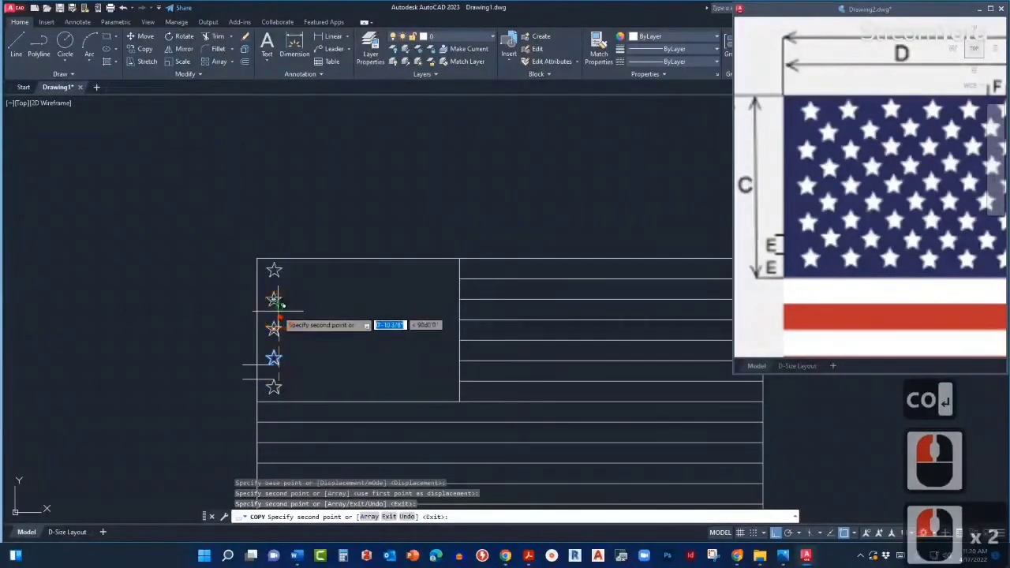
{"action": "left_click", "coordinate": [275, 299]}
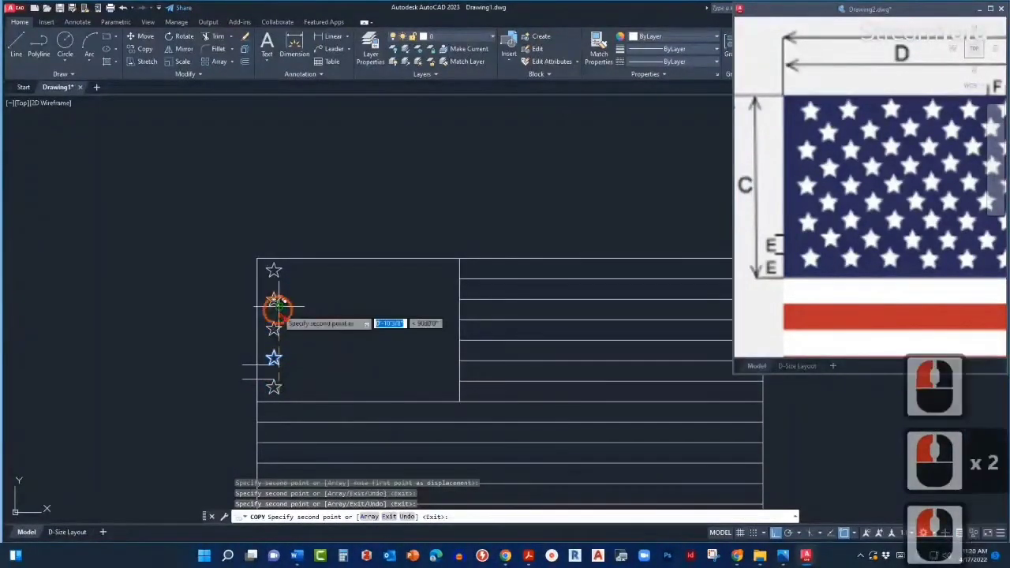
{"action": "key", "text": "Escape"}
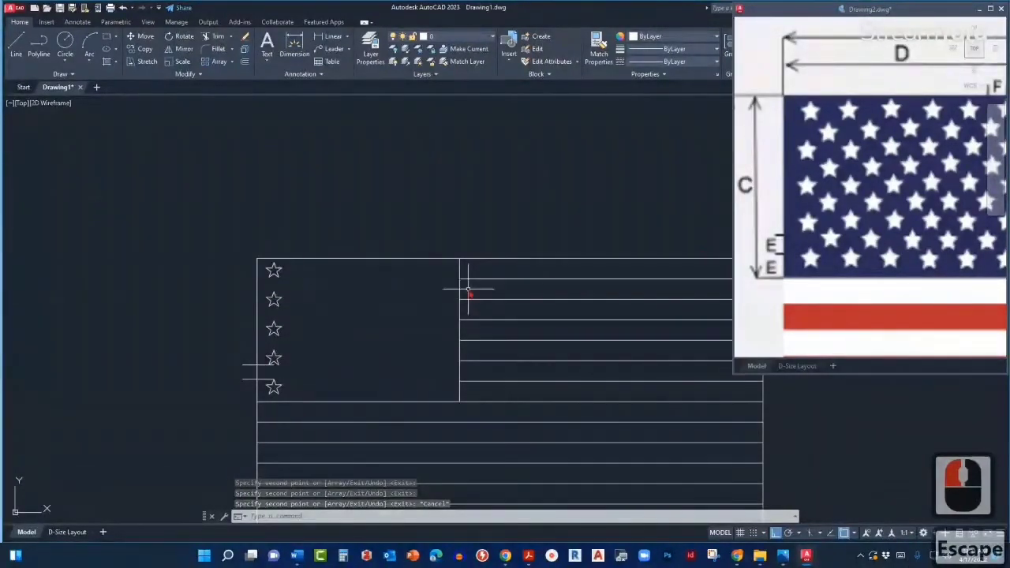
{"action": "left_click", "coordinate": [307, 338]}
{"action": "left_click", "coordinate": [289, 351]}
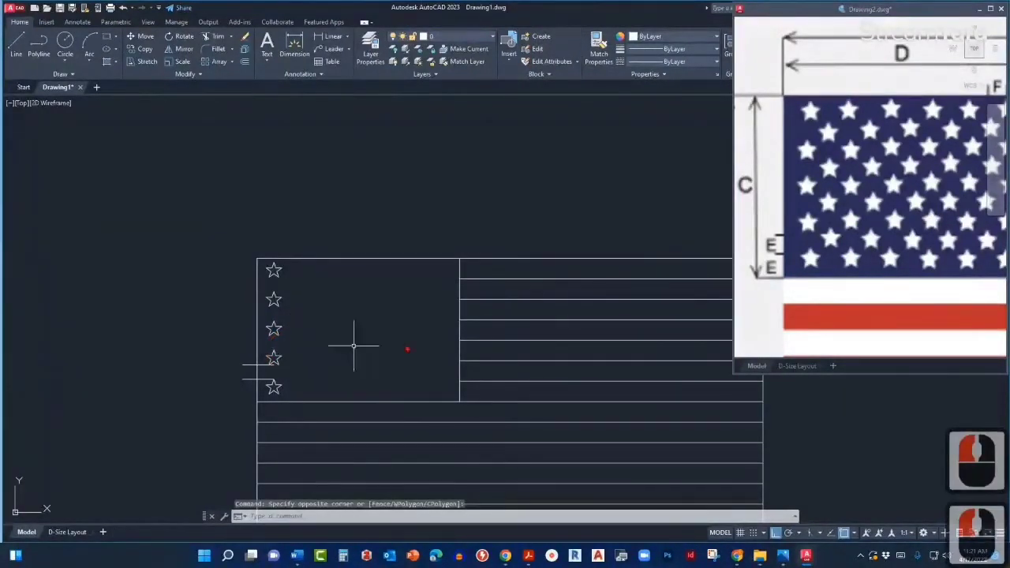
Step: Examine the vertical star gaps E on the reference flag and compare them with the drawn star column
{"action": "left_click", "coordinate": [803, 259]}
{"action": "scroll", "coordinate": [813, 250], "scroll_direction": "up", "scroll_amount": 5}
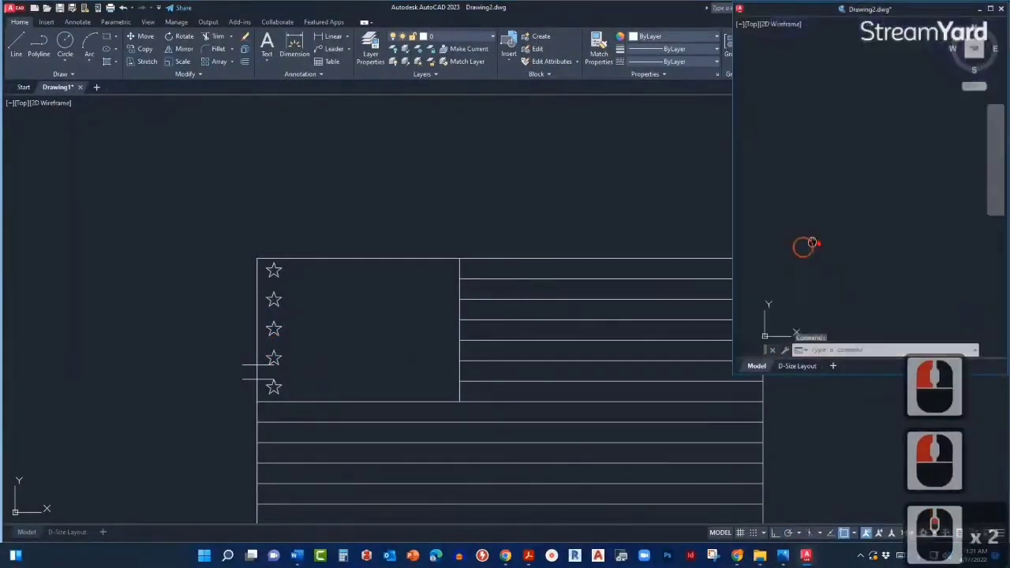
{"action": "scroll", "coordinate": [798, 241], "scroll_direction": "up", "scroll_amount": 2}
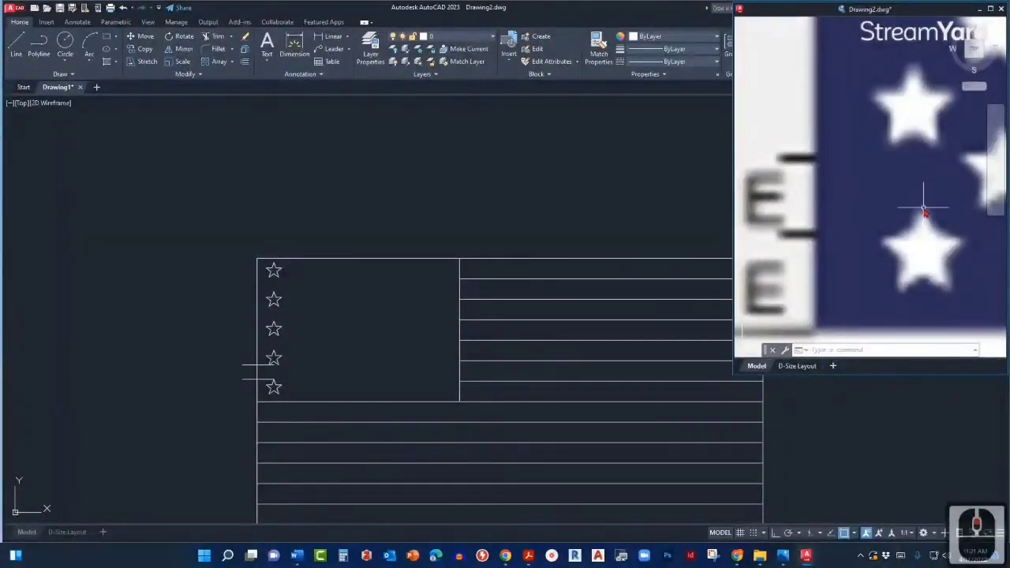
{"action": "scroll", "coordinate": [807, 245], "scroll_direction": "down", "scroll_amount": 2}
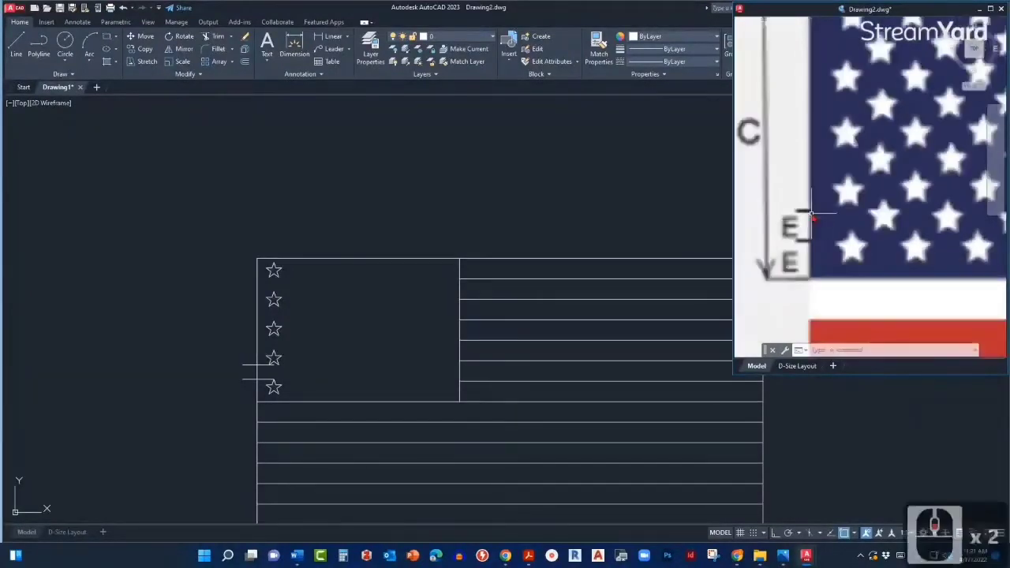
{"action": "middle_click", "coordinate": [811, 213]}
{"action": "middle_click", "coordinate": [811, 213]}
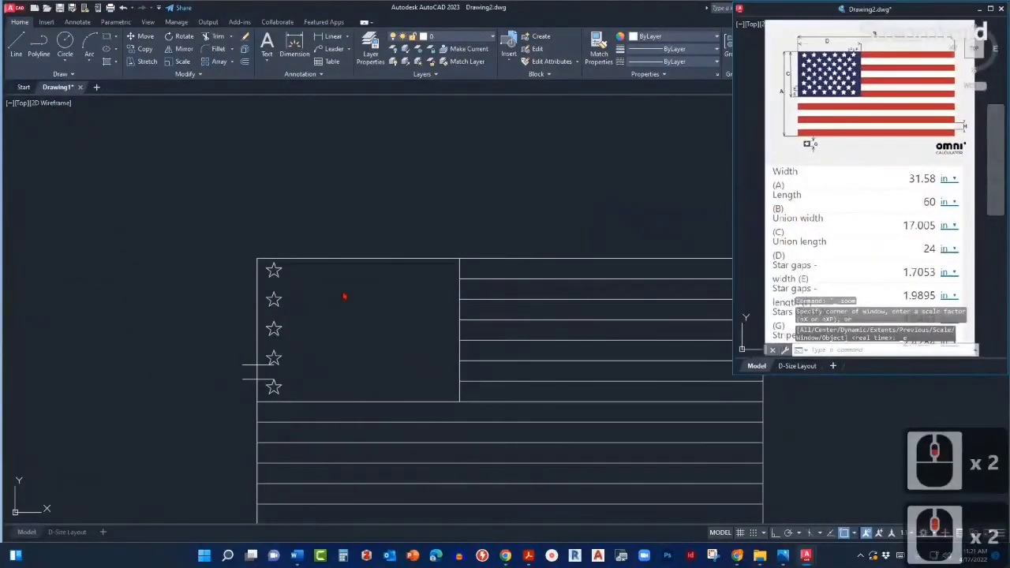
{"action": "left_click", "coordinate": [343, 296]}
{"action": "scroll", "coordinate": [300, 342], "scroll_direction": "up", "scroll_amount": 1}
{"action": "mouse_move", "coordinate": [301, 328]}
{"action": "middle_mouse_down"}
{"action": "mouse_move", "coordinate": [306, 342]}
{"action": "mouse_move", "coordinate": [307, 321]}
{"action": "middle_mouse_up"}
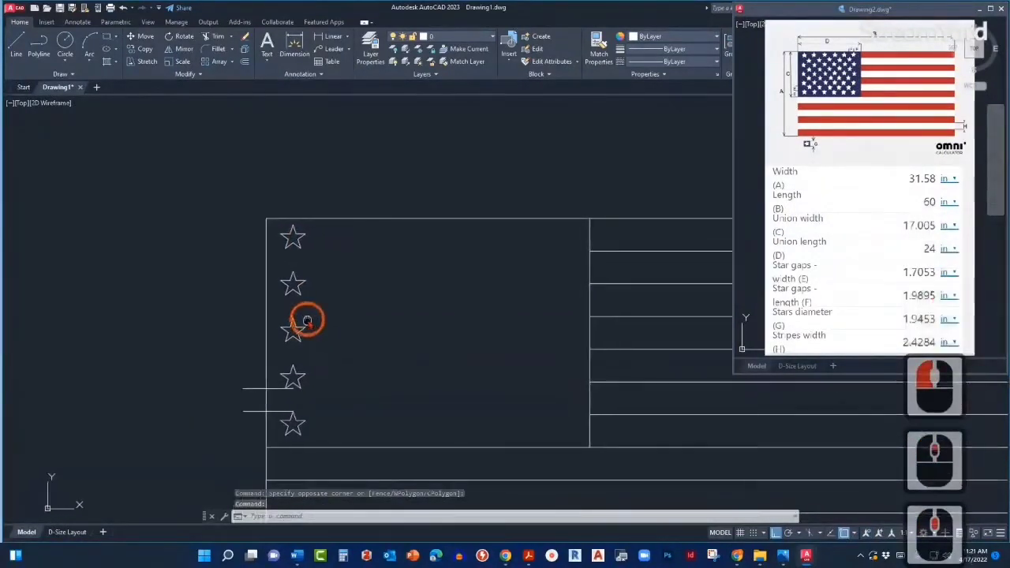
{"action": "middle_click_drag", "start_coordinate": [302, 355], "coordinate": [399, 355]}
{"action": "scroll", "coordinate": [401, 358], "scroll_direction": "down", "scroll_amount": 1}
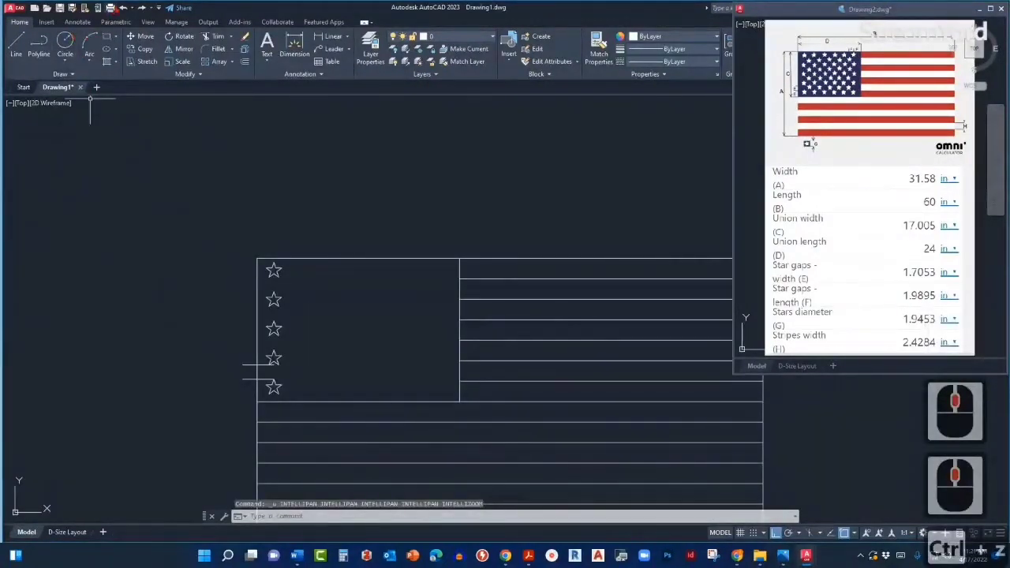
Step: Undo the star copies back to the single original star and its two guide lines in the union's lower-left corner
{"action": "left_click", "coordinate": [123, 8]}
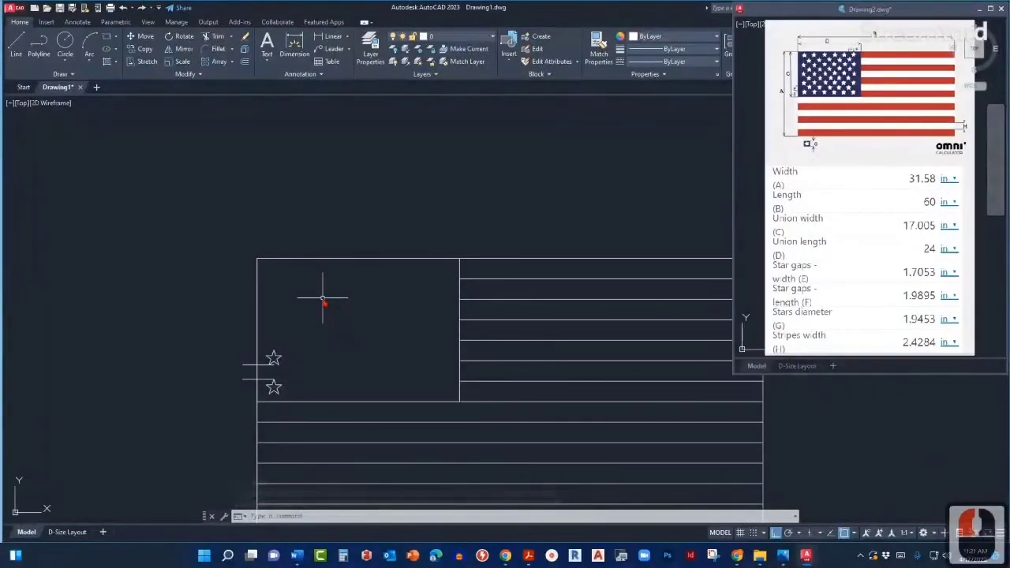
{"action": "key", "text": "ctrl+z"}
{"action": "key", "text": "ctrl+z"}
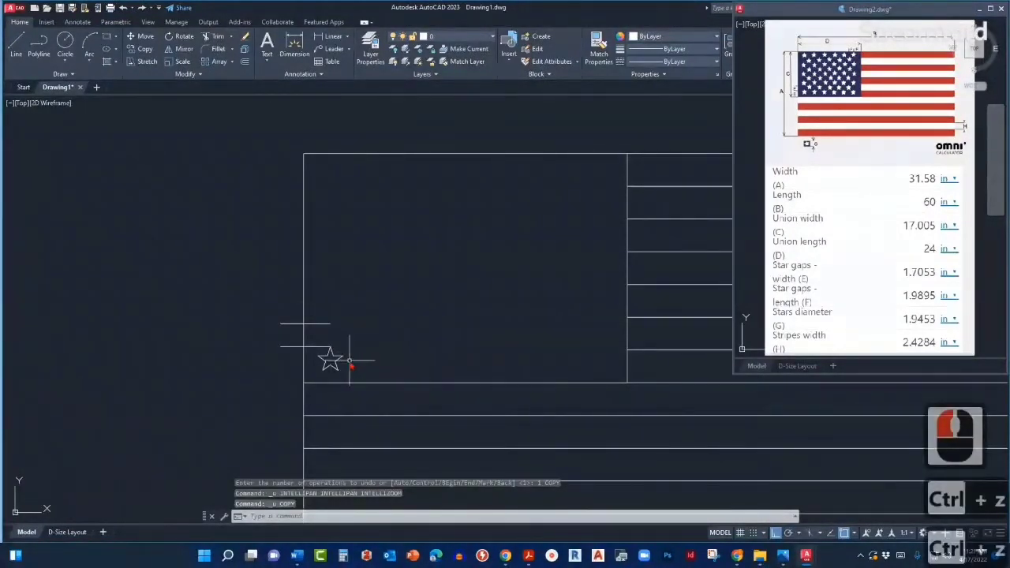
{"action": "key", "text": "ctrl+z"}
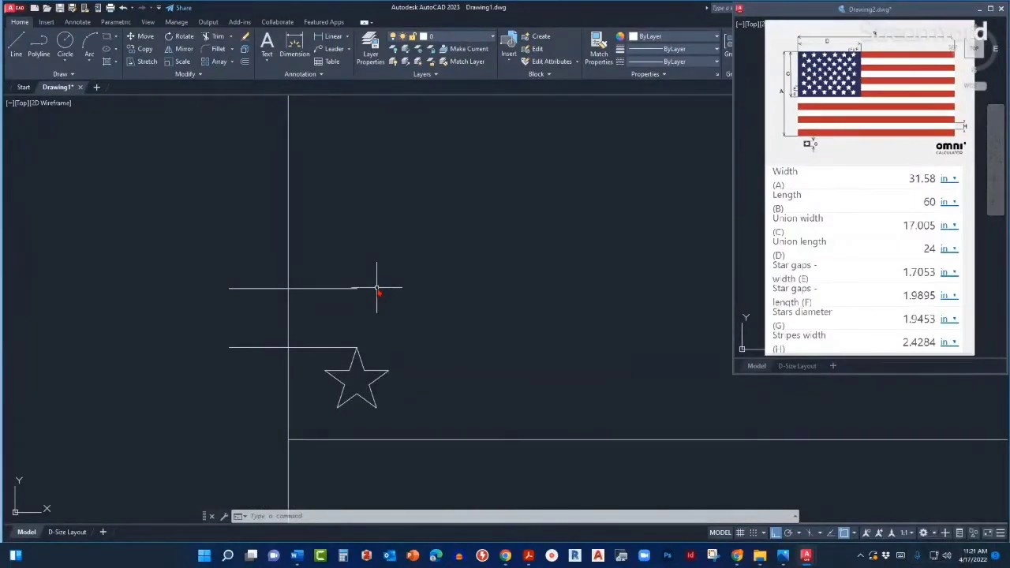
{"action": "mouse_move", "coordinate": [383, 315]}
{"action": "middle_mouse_down"}
{"action": "mouse_move", "coordinate": [381, 386]}
{"action": "mouse_move", "coordinate": [457, 382]}
{"action": "middle_mouse_up"}
{"action": "left_click", "coordinate": [368, 425]}
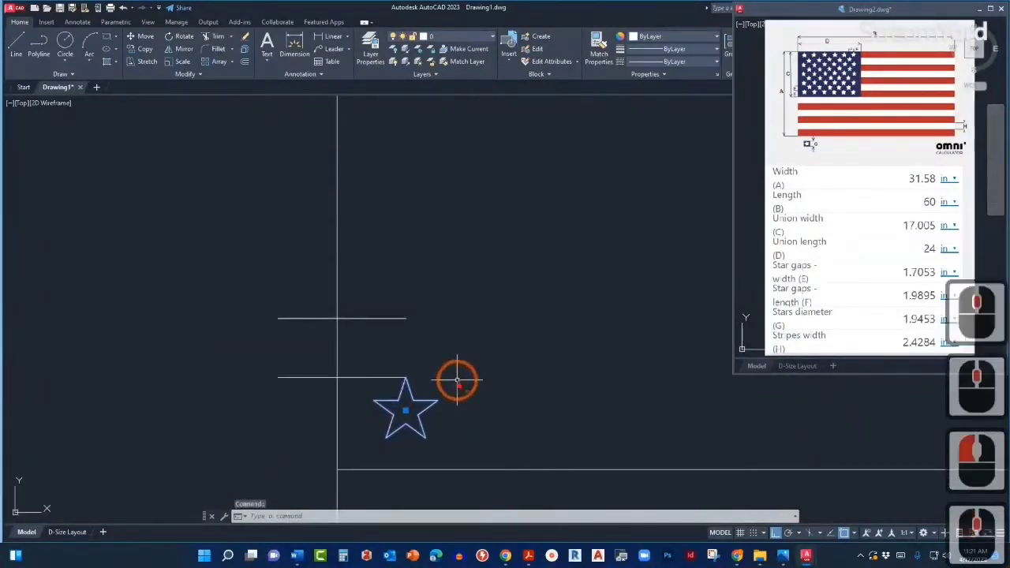
{"action": "type", "text": "c"}
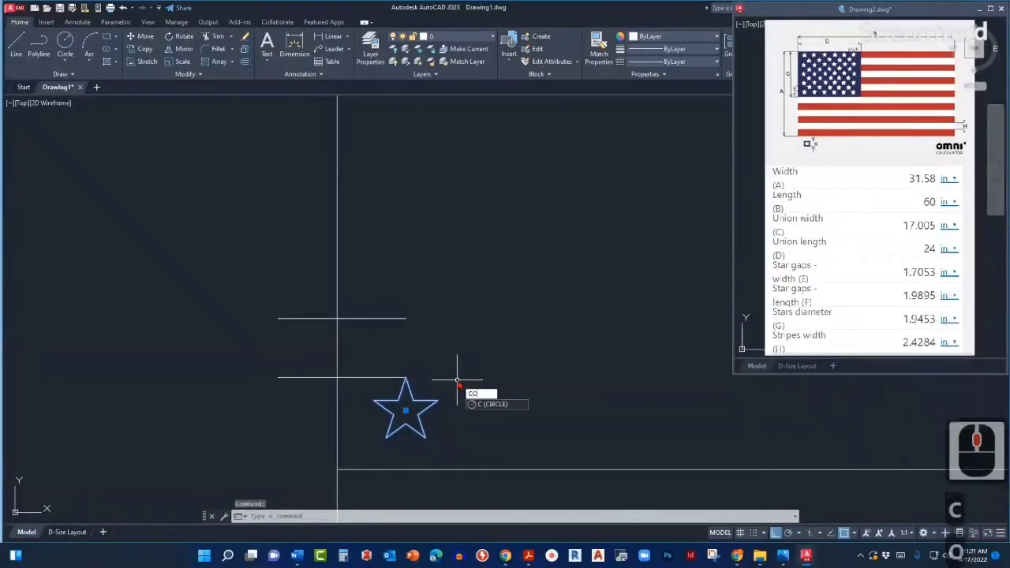
{"action": "type", "text": "o"}
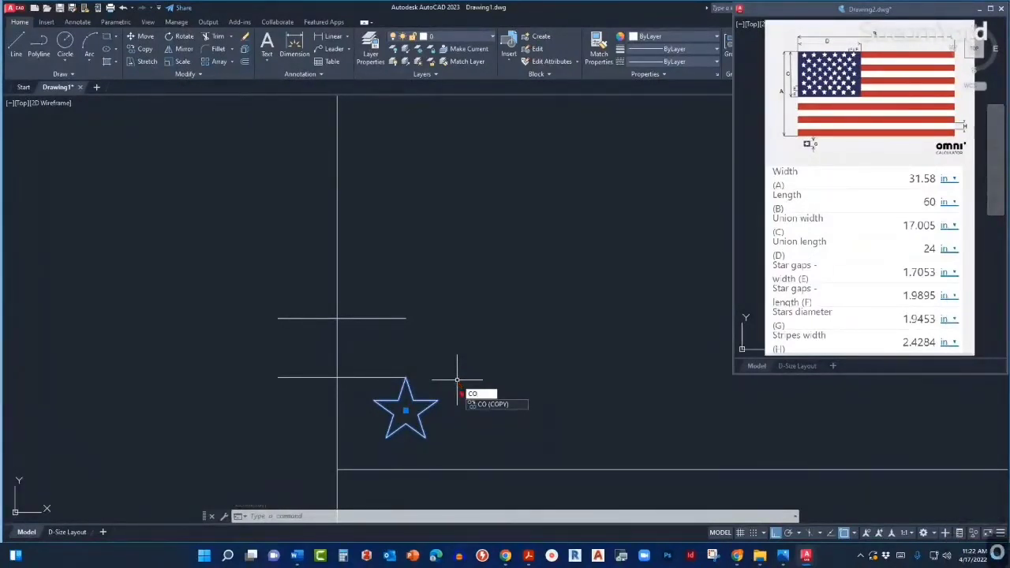
{"action": "key", "text": "Return"}
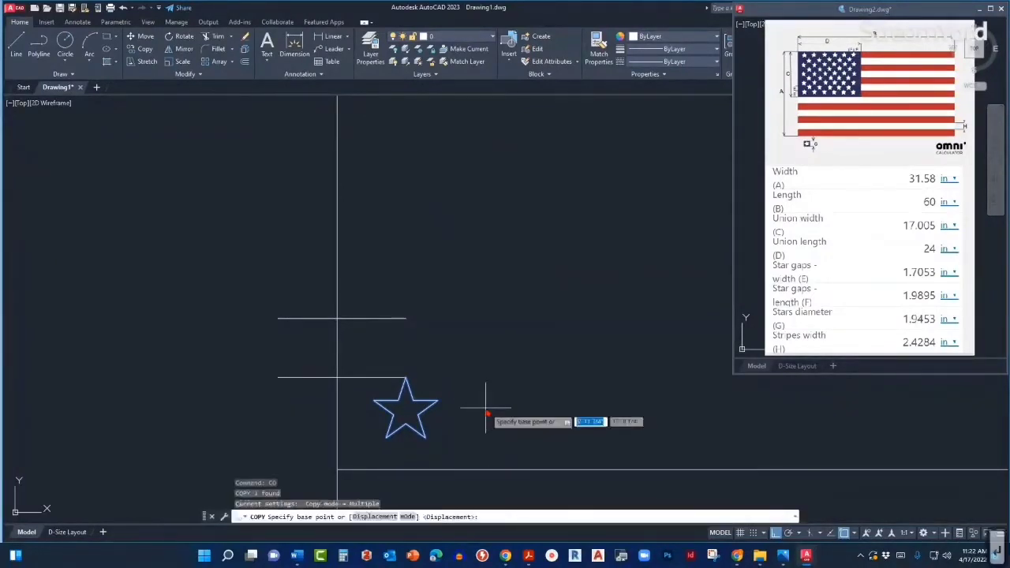
{"action": "left_click", "coordinate": [387, 440]}
{"action": "scroll", "coordinate": [387, 442], "scroll_direction": "down", "scroll_amount": 1}
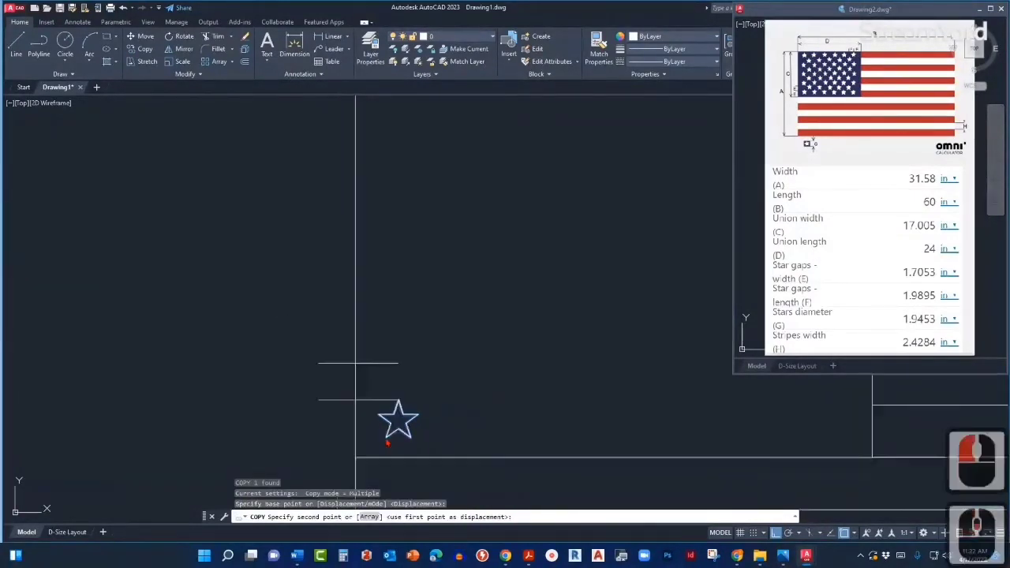
{"action": "scroll", "coordinate": [386, 442], "scroll_direction": "down", "scroll_amount": 2}
{"action": "scroll", "coordinate": [388, 434], "scroll_direction": "up", "scroll_amount": 2}
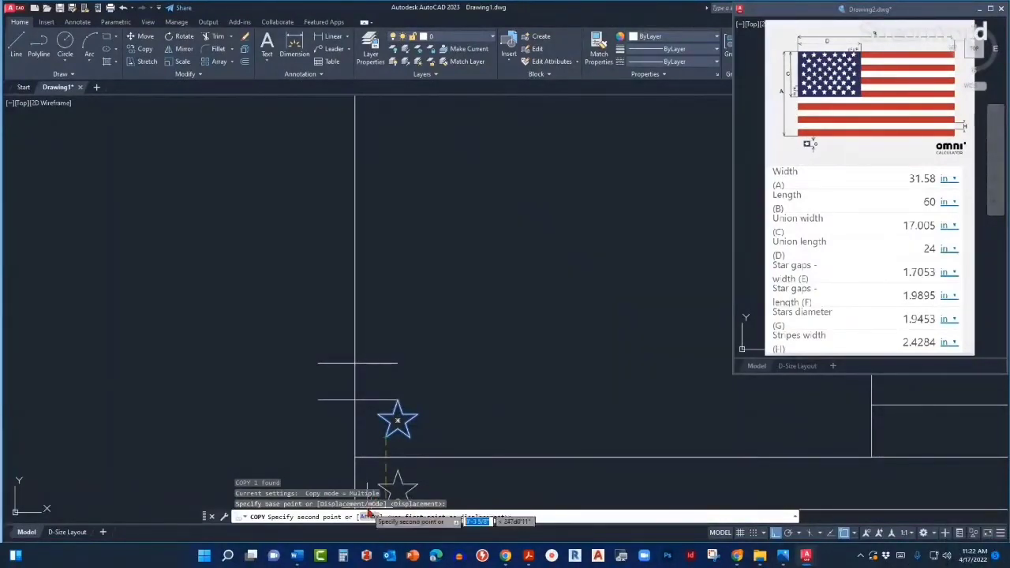
{"action": "key", "text": "Escape"}
{"action": "key", "text": "Escape"}
{"action": "key", "text": "Escape"}
{"action": "middle_click_drag", "start_coordinate": [393, 388], "coordinate": [370, 400]}
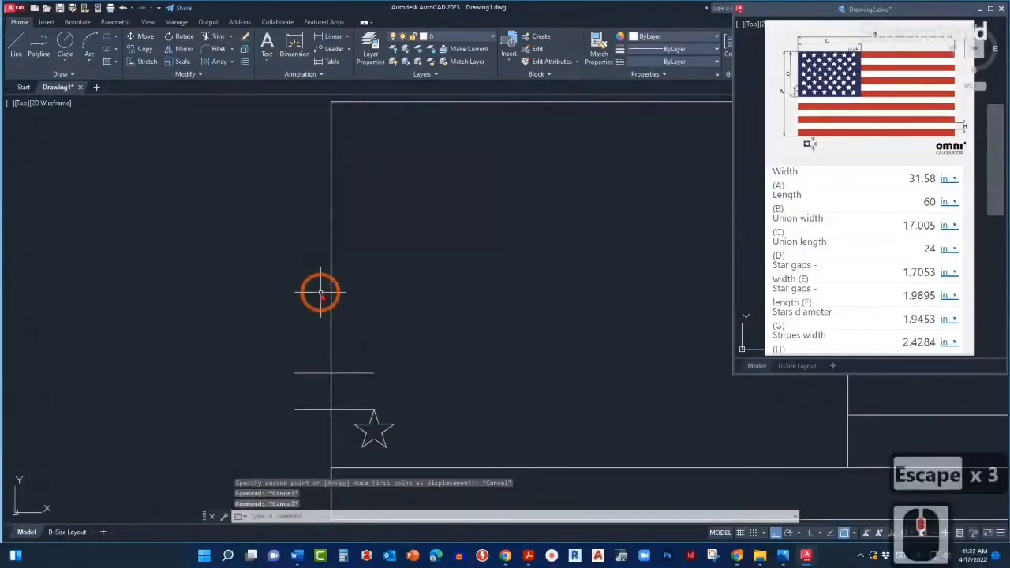
Step: Copy the star from its lower-left foot as a 5-item array straight up, placing the second item on the upper guide line
{"action": "left_click", "coordinate": [379, 430]}
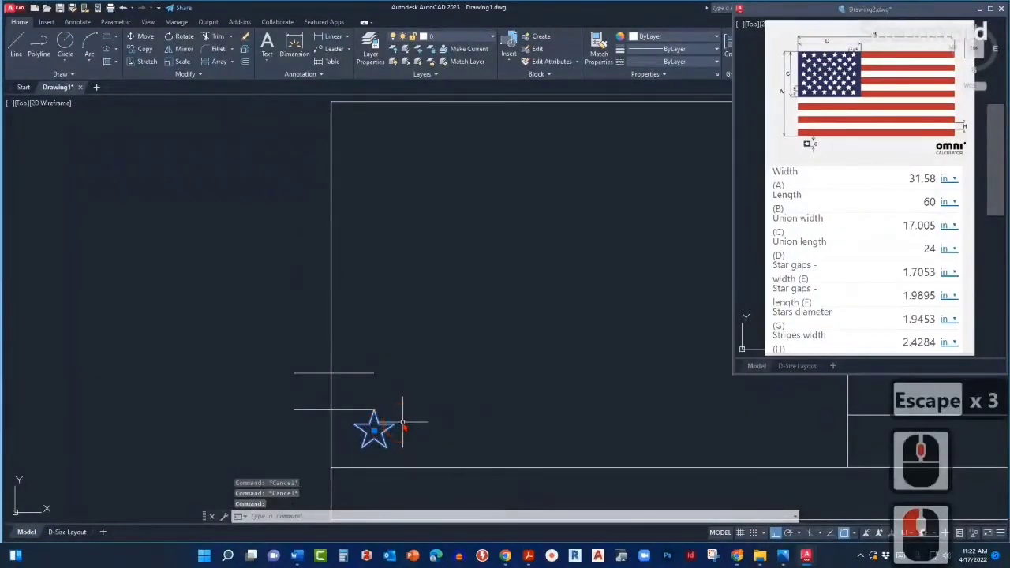
{"action": "middle_click_drag", "start_coordinate": [424, 401], "coordinate": [460, 405]}
{"action": "type", "text": "co"}
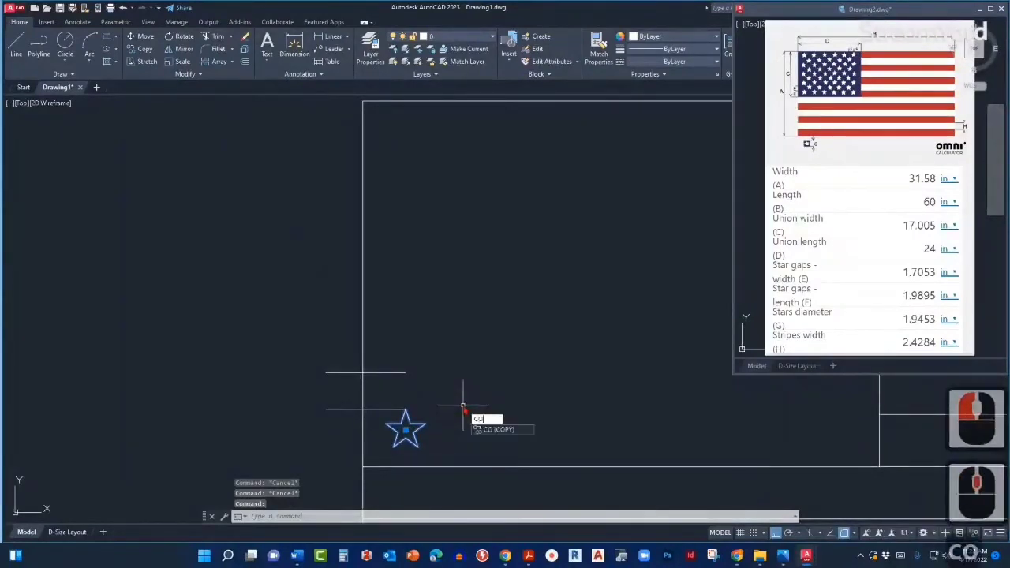
{"action": "key", "text": "Return"}
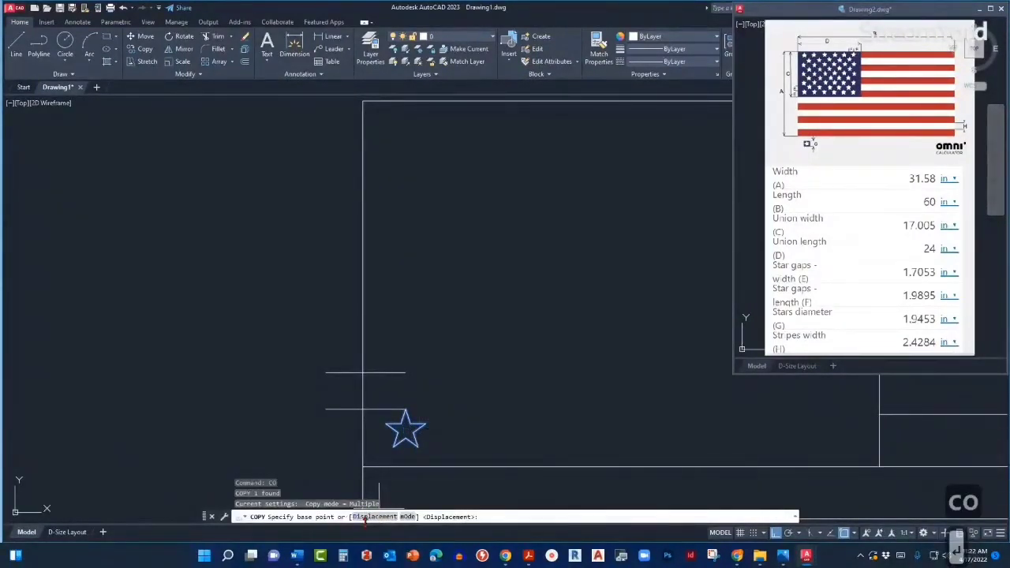
{"action": "left_click", "coordinate": [394, 447]}
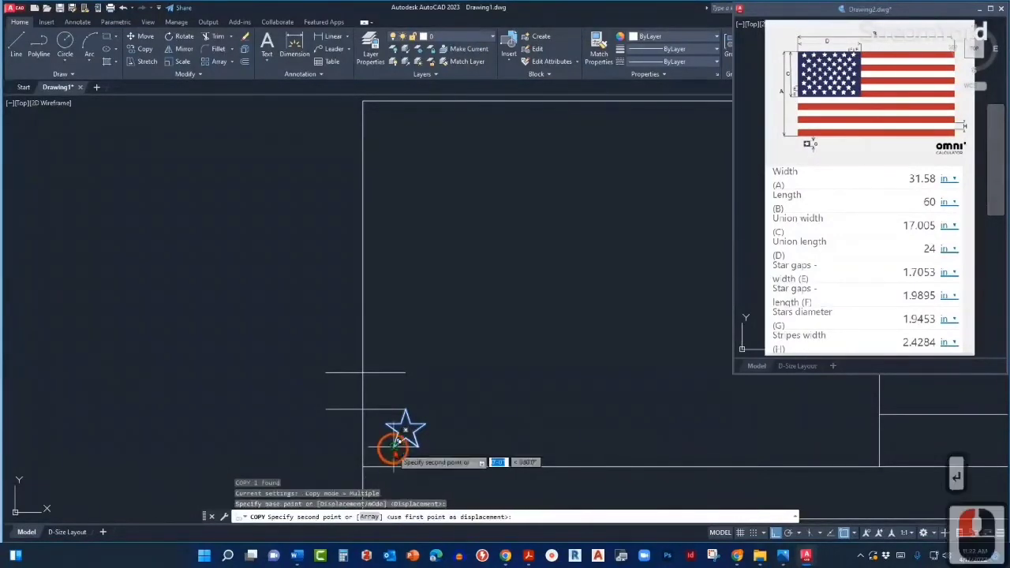
{"action": "left_click", "coordinate": [369, 517]}
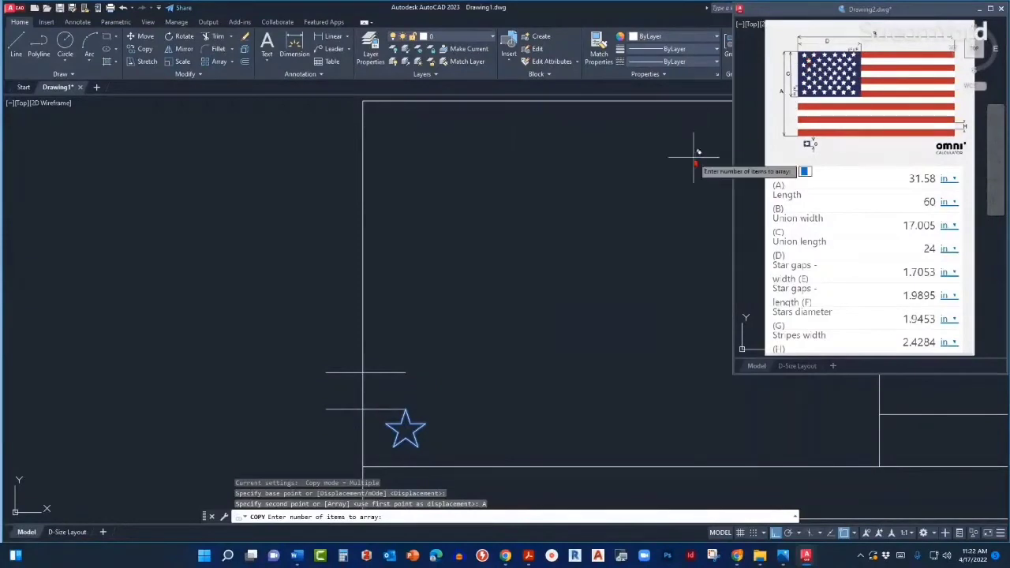
{"action": "type", "text": "5"}
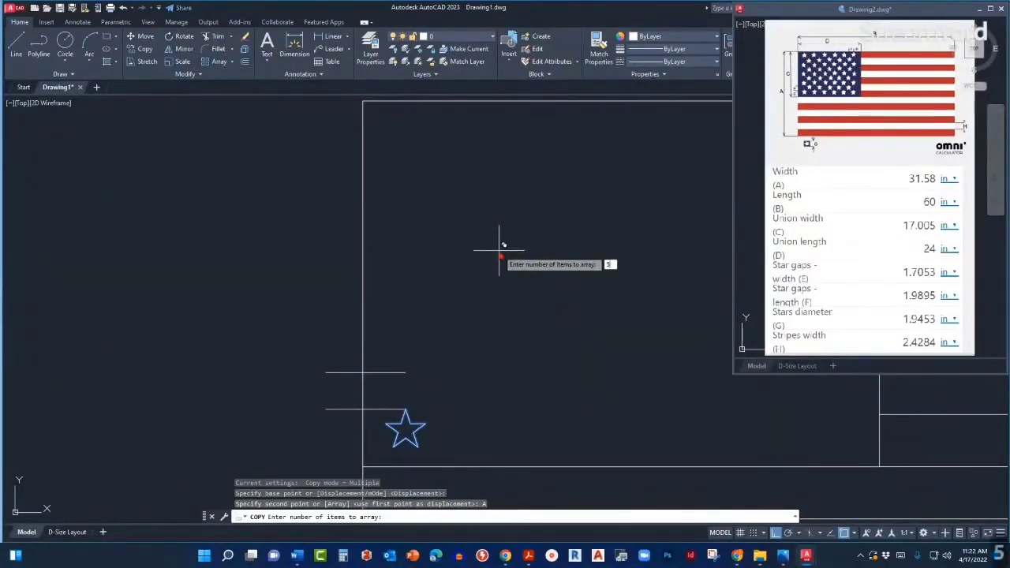
{"action": "key", "text": "Return"}
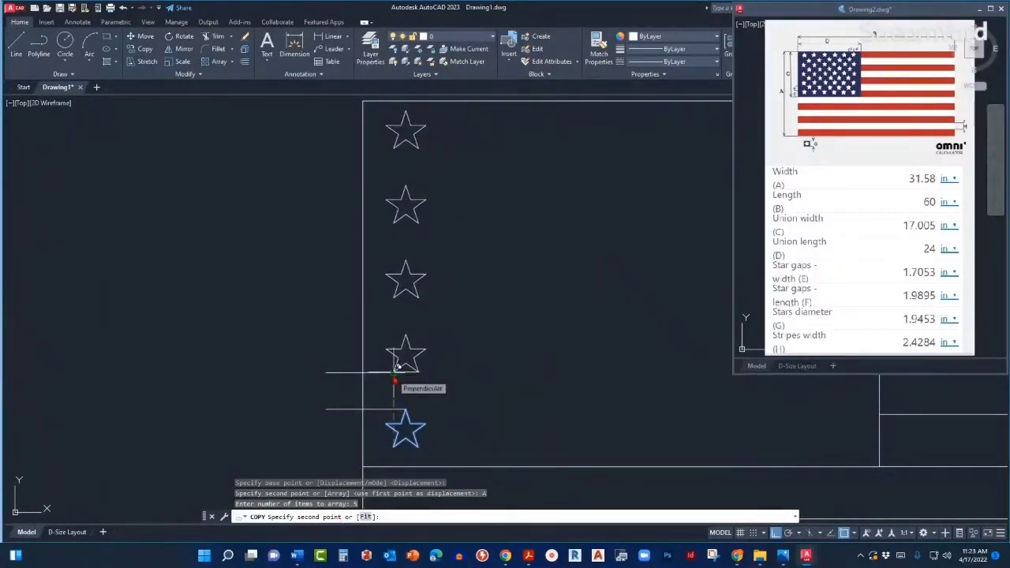
{"action": "left_click", "coordinate": [395, 373]}
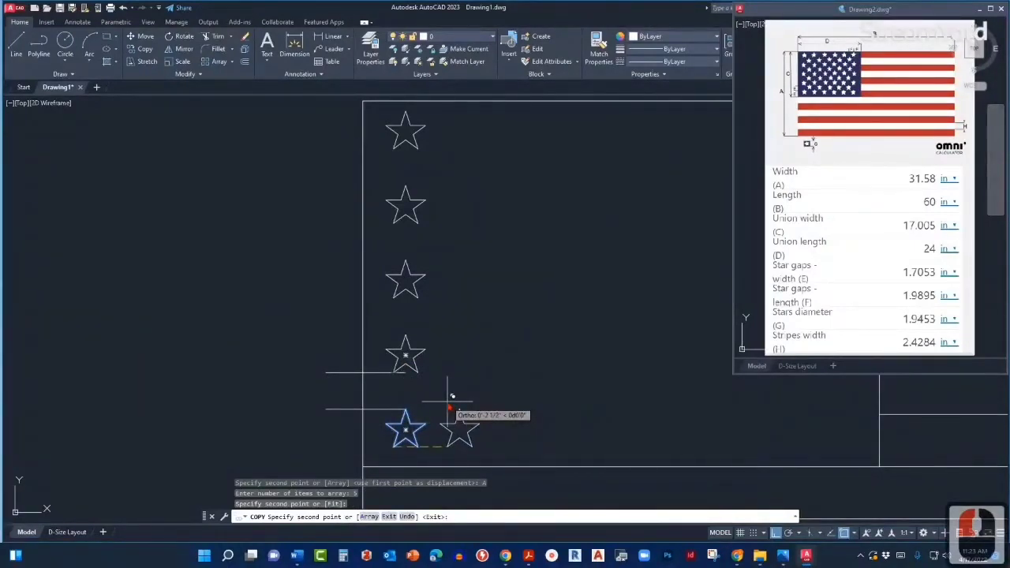
{"action": "key", "text": "Escape"}
{"action": "scroll", "coordinate": [448, 404], "scroll_direction": "down", "scroll_amount": 4}
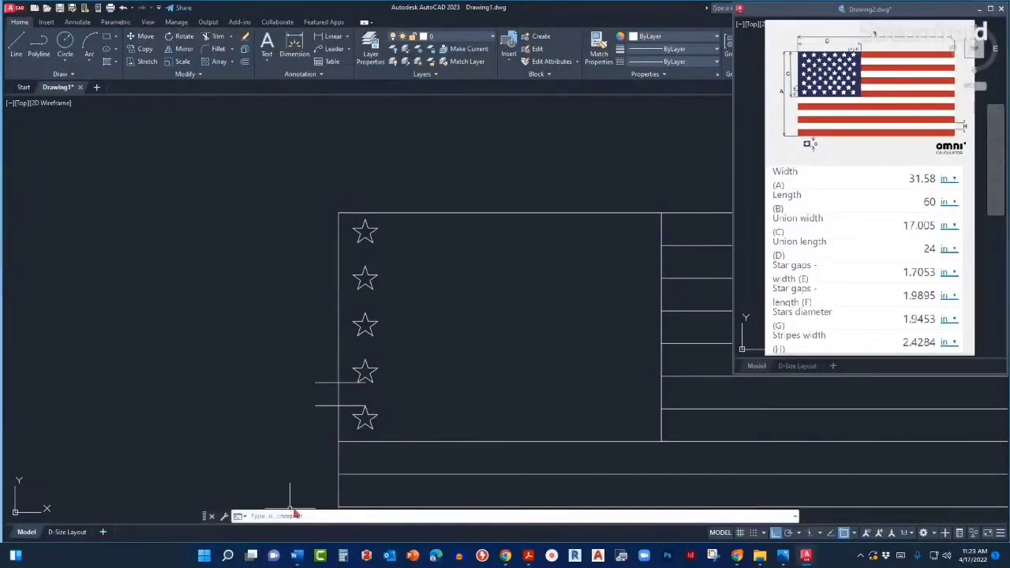
Step: Examine how the horizontal star gap F relates to the upper-right stars and the staggered columns on the reference flag
{"action": "left_click", "coordinate": [351, 197]}
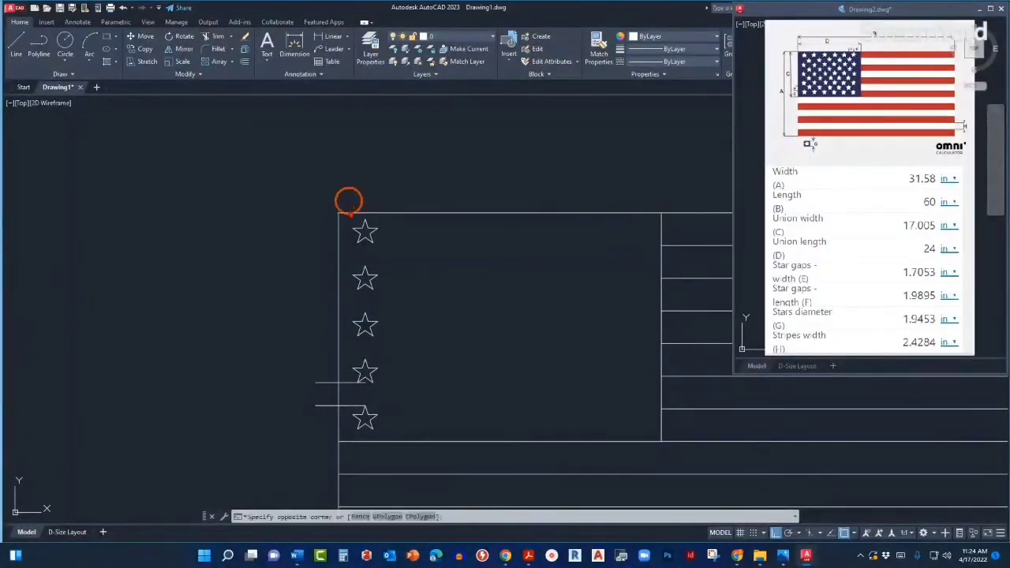
{"action": "left_click", "coordinate": [391, 426]}
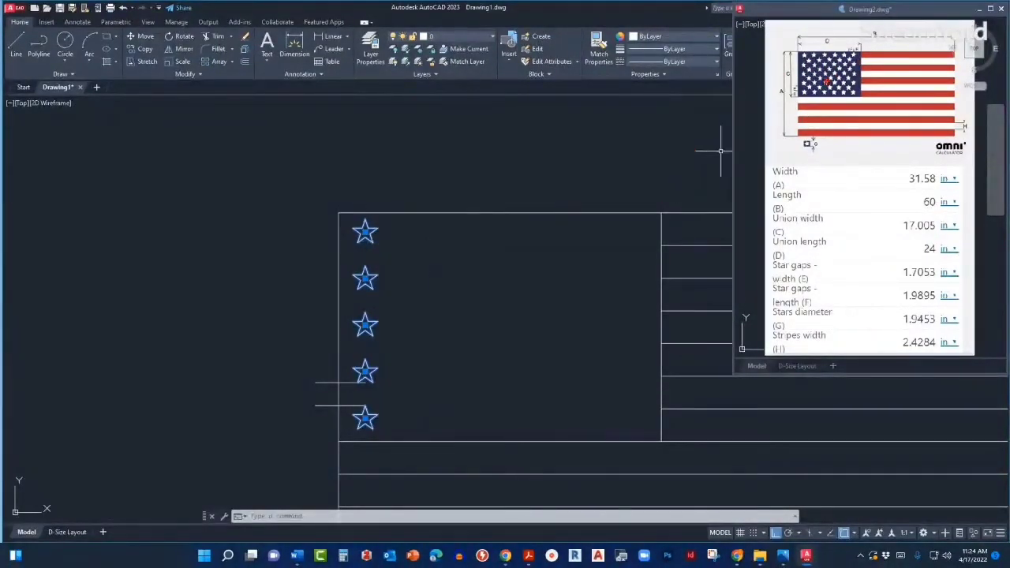
{"action": "left_click", "coordinate": [852, 50]}
{"action": "scroll", "coordinate": [854, 49], "scroll_direction": "up", "scroll_amount": 3}
{"action": "scroll", "coordinate": [844, 79], "scroll_direction": "up", "scroll_amount": 1}
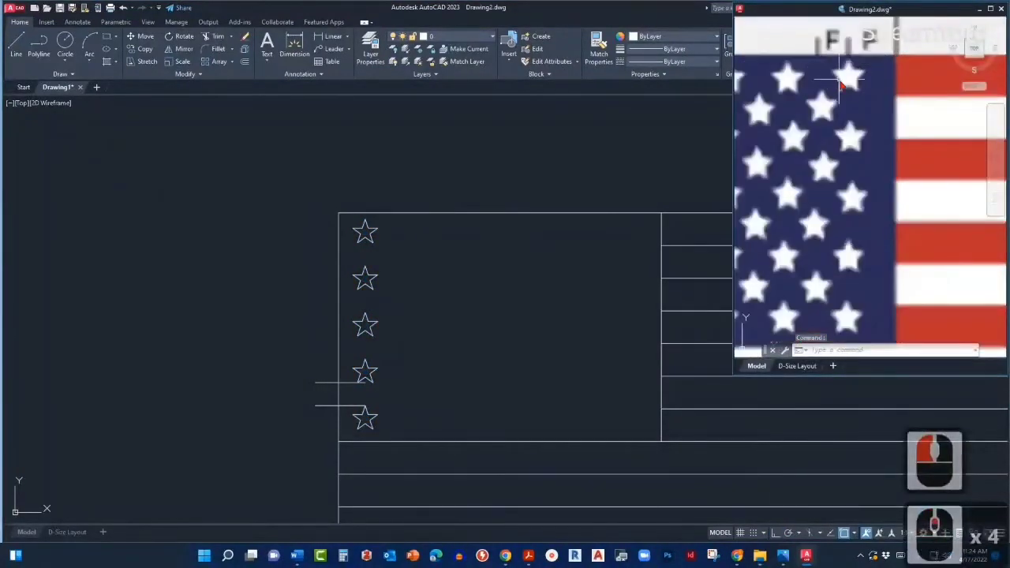
{"action": "scroll", "coordinate": [844, 91], "scroll_direction": "down", "scroll_amount": 2}
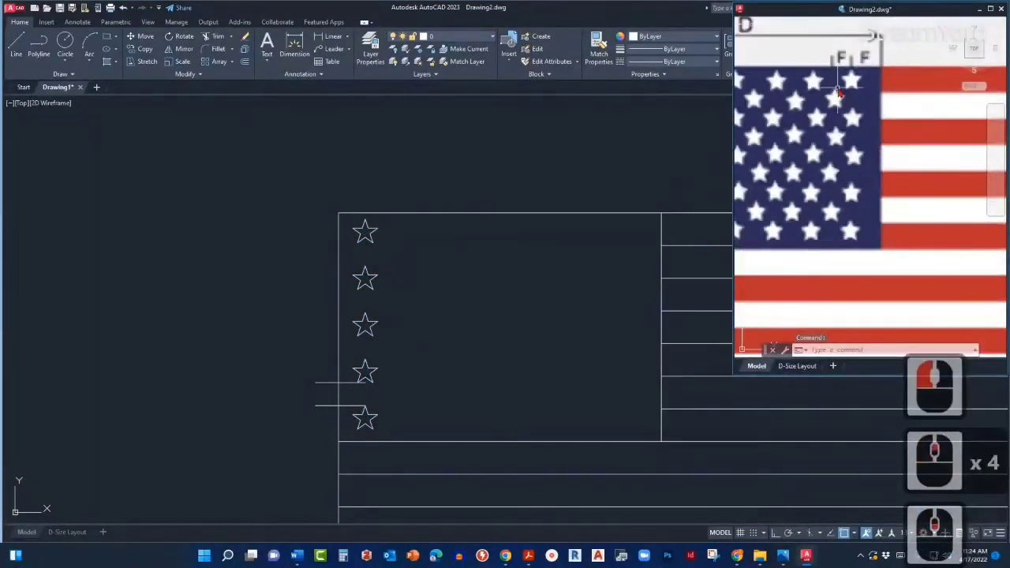
{"action": "scroll", "coordinate": [839, 71], "scroll_direction": "up", "scroll_amount": 1}
{"action": "middle_click_drag", "start_coordinate": [815, 101], "coordinate": [885, 94]}
{"action": "scroll", "coordinate": [885, 95], "scroll_direction": "down", "scroll_amount": 1}
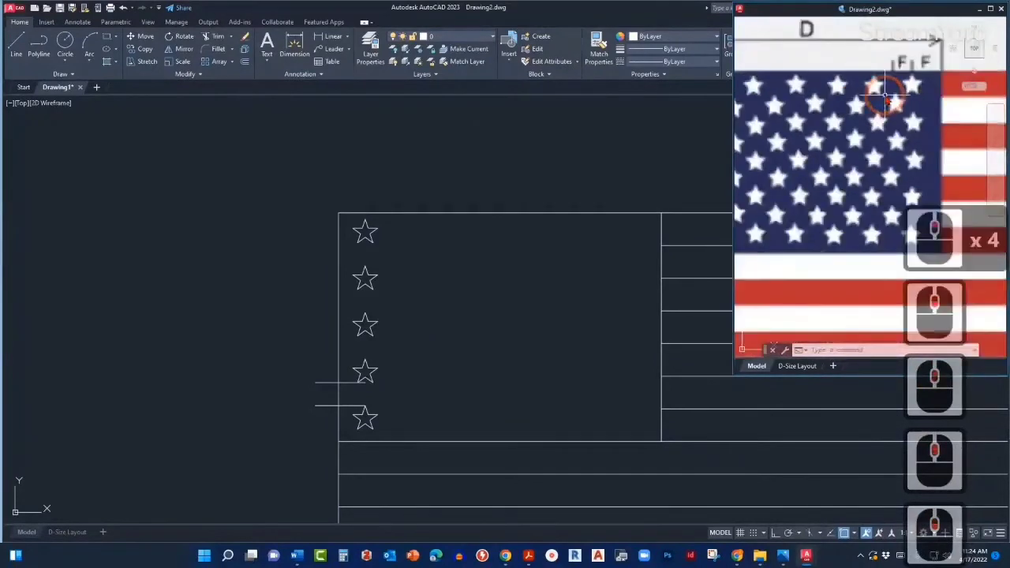
{"action": "scroll", "coordinate": [885, 99], "scroll_direction": "down", "scroll_amount": 2}
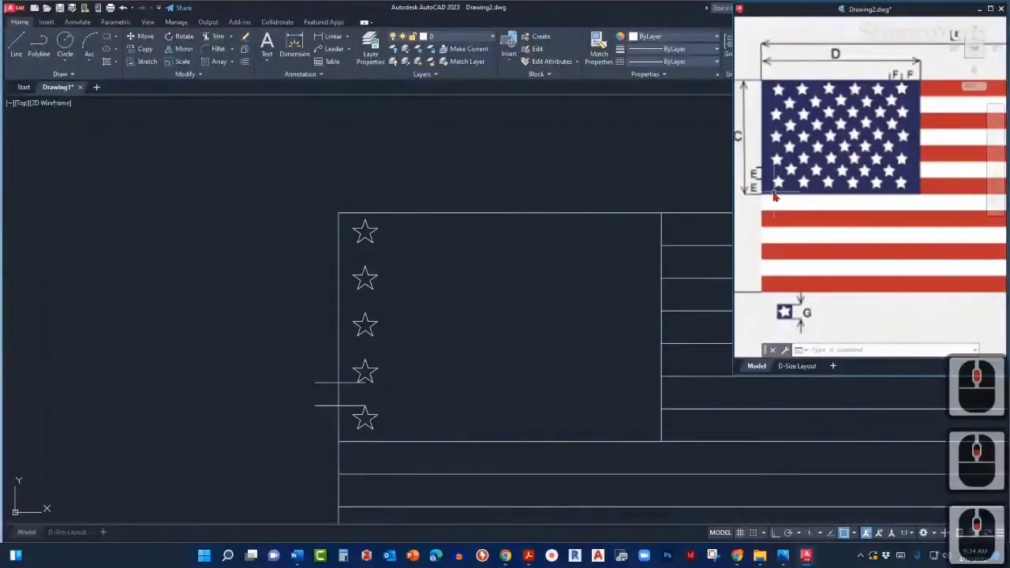
{"action": "scroll", "coordinate": [775, 196], "scroll_direction": "up", "scroll_amount": 1}
{"action": "scroll", "coordinate": [781, 193], "scroll_direction": "down", "scroll_amount": 1}
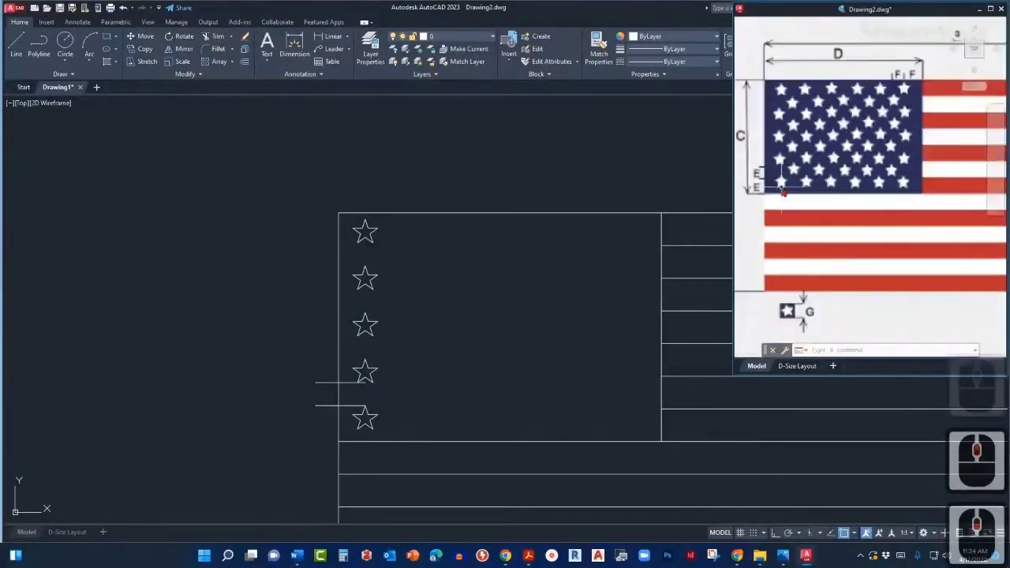
{"action": "scroll", "coordinate": [782, 192], "scroll_direction": "up", "scroll_amount": 2}
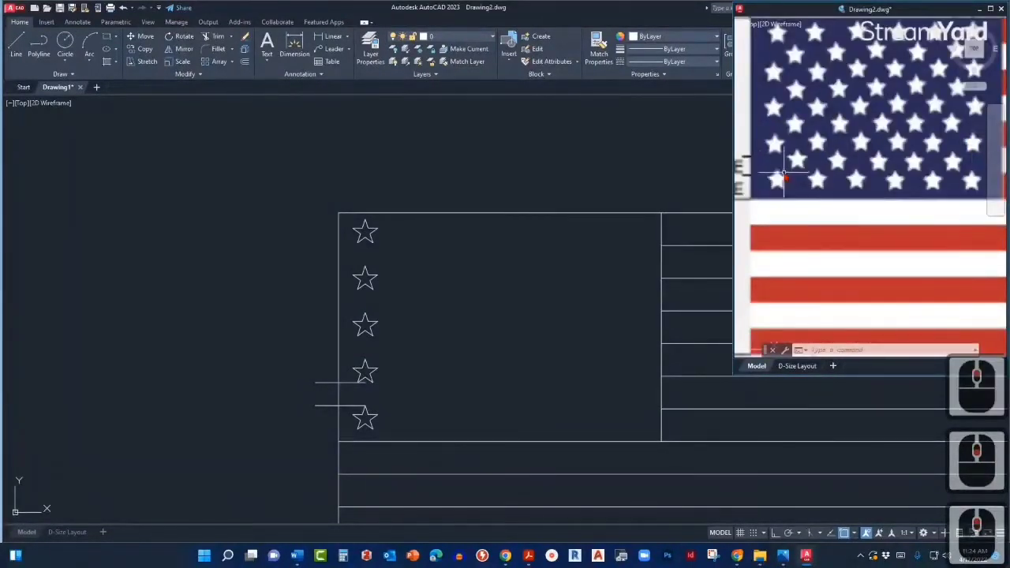
{"action": "scroll", "coordinate": [783, 176], "scroll_direction": "down", "scroll_amount": 3}
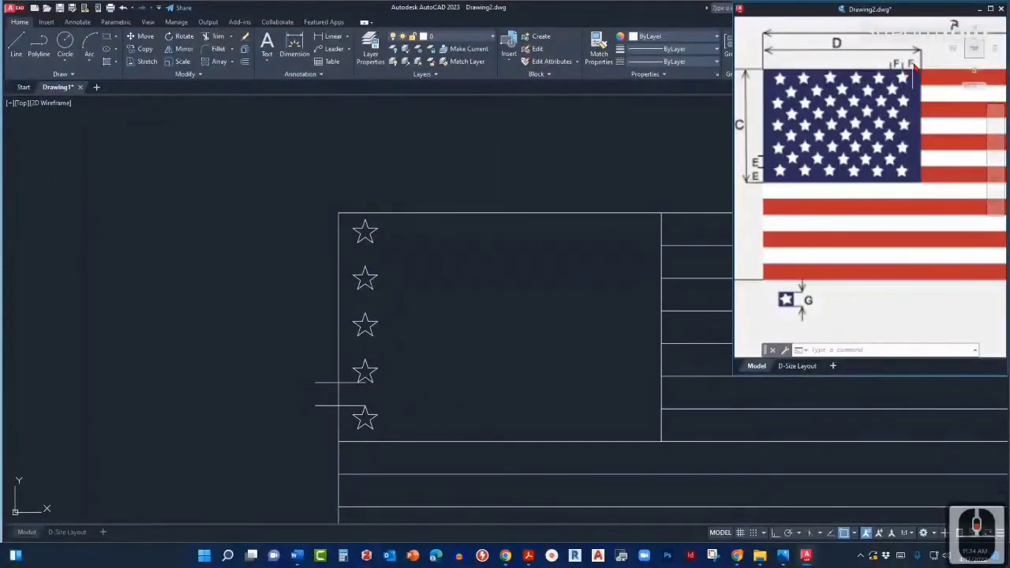
{"action": "scroll", "coordinate": [911, 71], "scroll_direction": "up", "scroll_amount": 3}
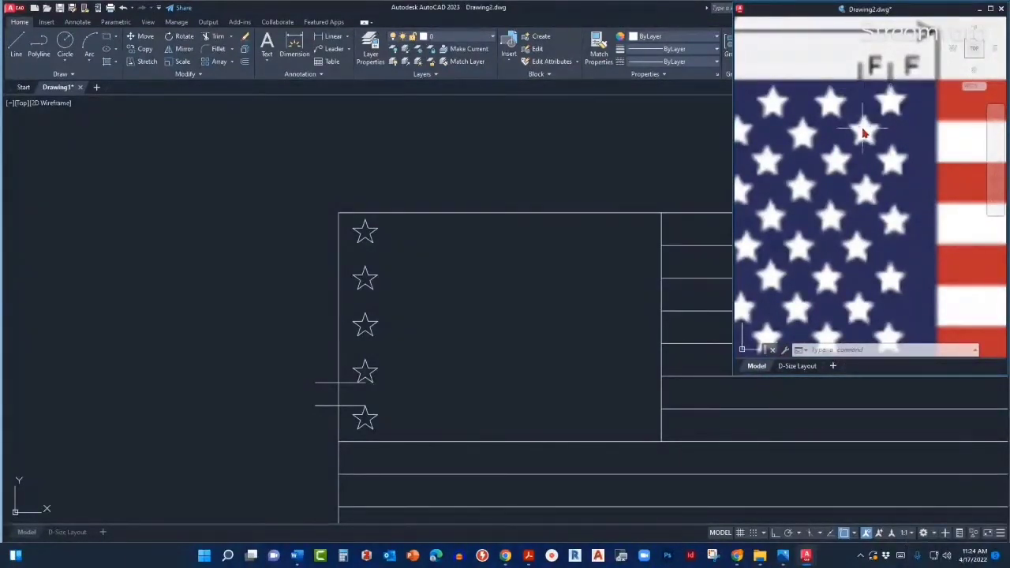
Step: Examine where the horizontal gap F markers align with the upper-right stars on the reference flag, and the star gaps value for length
{"action": "scroll", "coordinate": [873, 66], "scroll_direction": "up", "scroll_amount": 2}
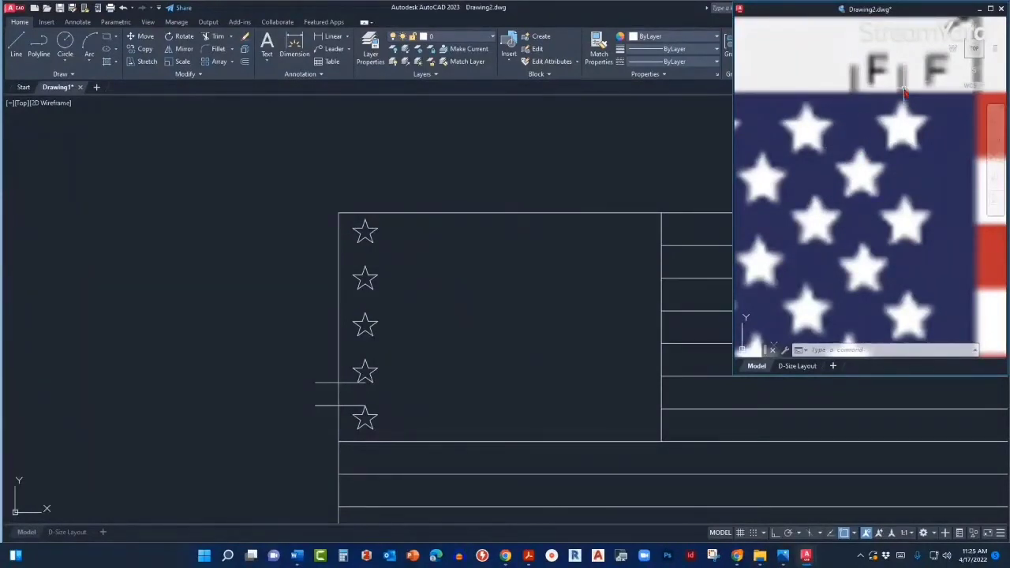
{"action": "scroll", "coordinate": [909, 124], "scroll_direction": "down", "scroll_amount": 2}
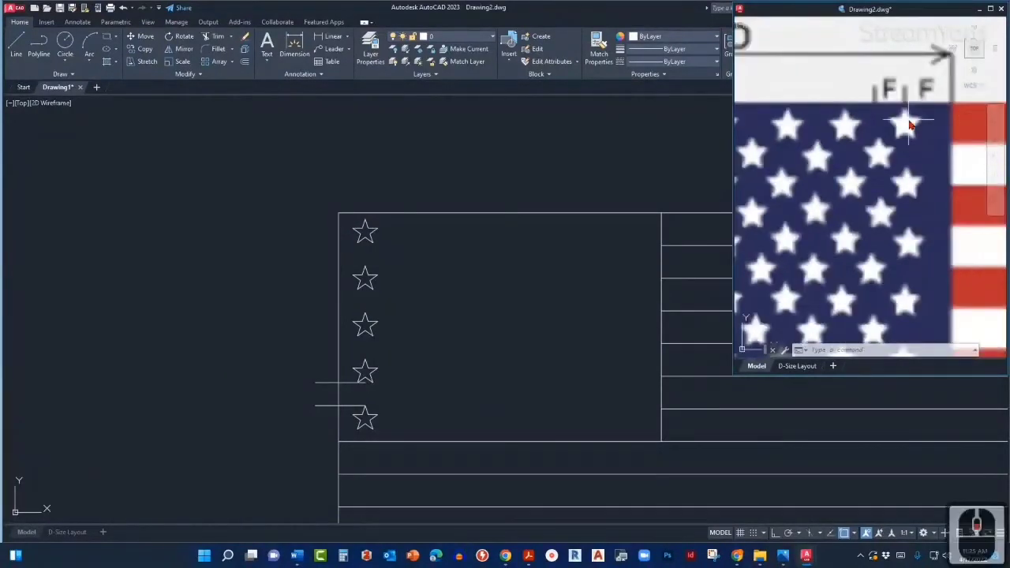
{"action": "scroll", "coordinate": [889, 87], "scroll_direction": "down", "scroll_amount": 1}
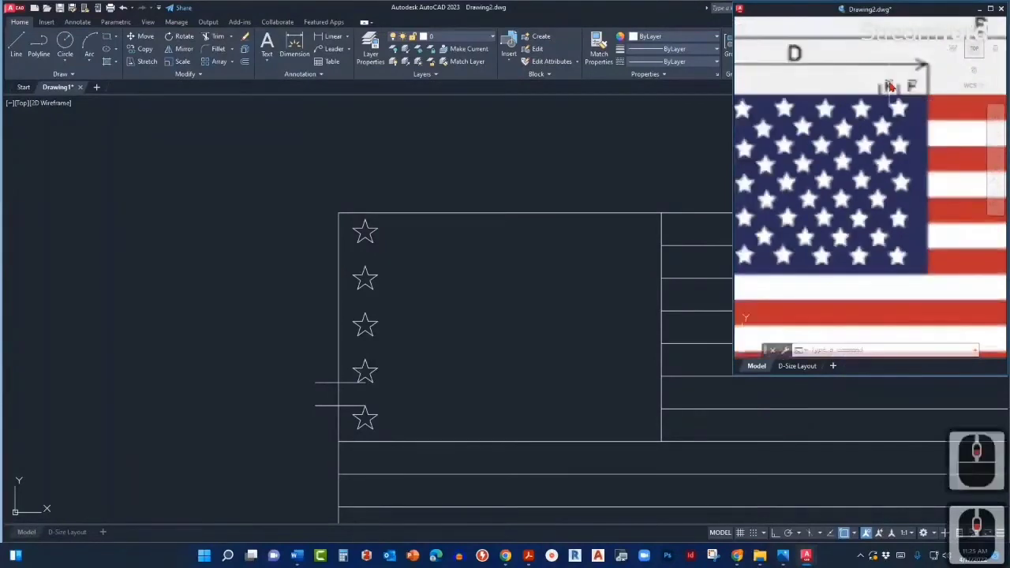
{"action": "scroll", "coordinate": [889, 87], "scroll_direction": "up", "scroll_amount": 2}
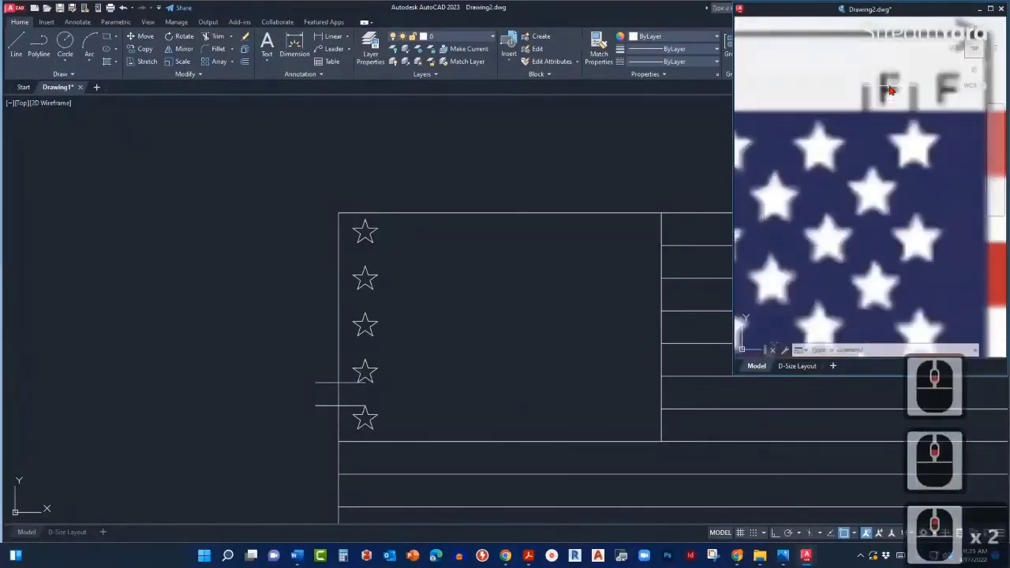
{"action": "scroll", "coordinate": [877, 95], "scroll_direction": "down", "scroll_amount": 2}
{"action": "scroll", "coordinate": [879, 95], "scroll_direction": "up", "scroll_amount": 2}
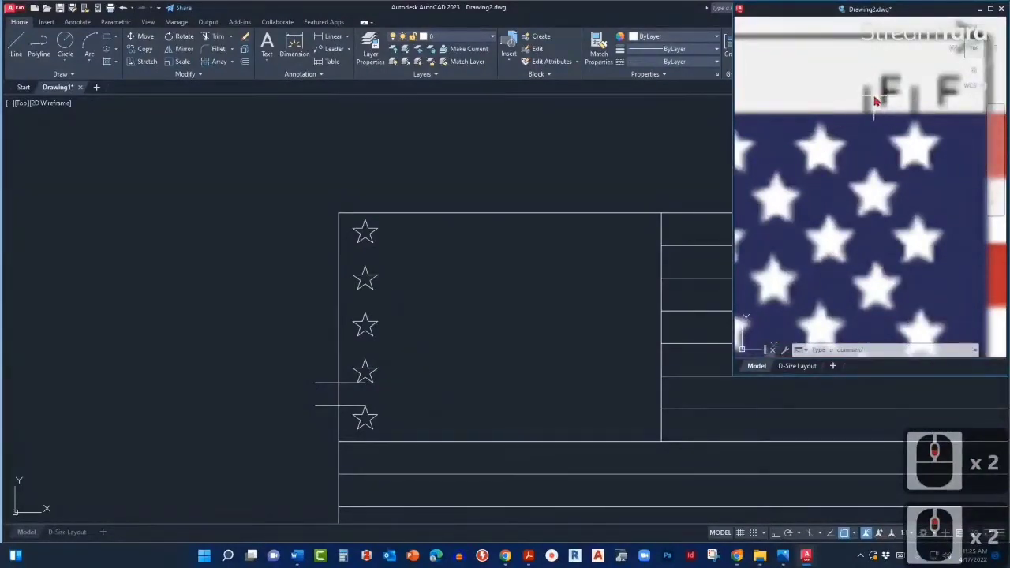
{"action": "scroll", "coordinate": [876, 101], "scroll_direction": "down", "scroll_amount": 3}
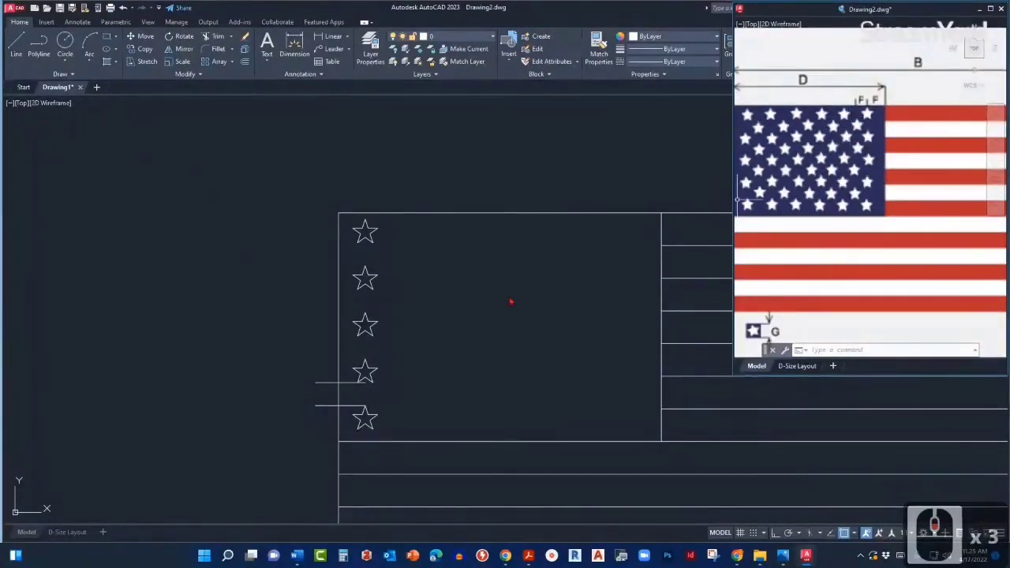
{"action": "scroll", "coordinate": [840, 195], "scroll_direction": "down", "scroll_amount": 2}
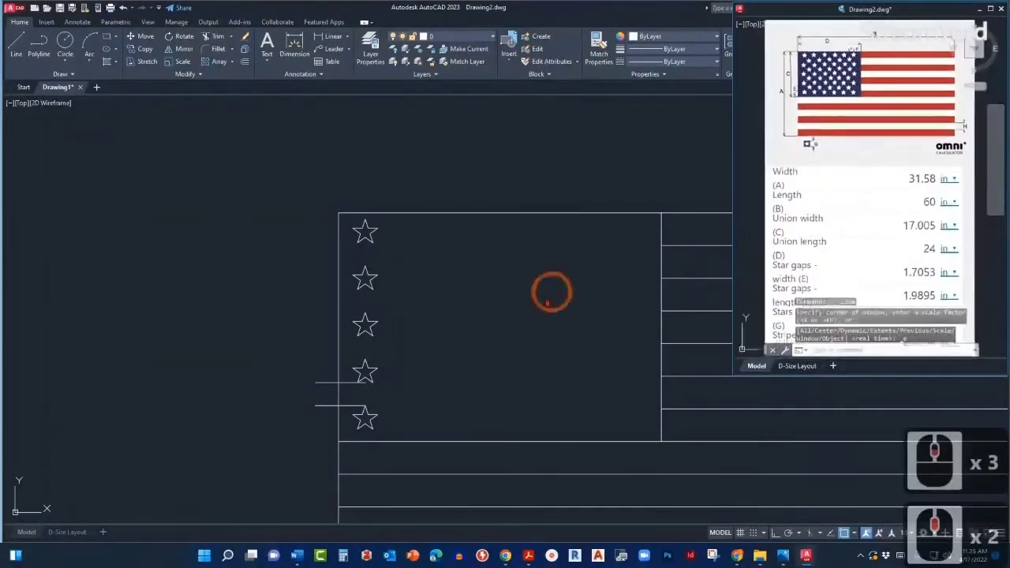
Step: Draw a short vertical guide line straight up from the top star's peak to above the union's upper edge
{"action": "left_click", "coordinate": [447, 266]}
{"action": "middle_click_drag", "start_coordinate": [437, 261], "coordinate": [481, 279]}
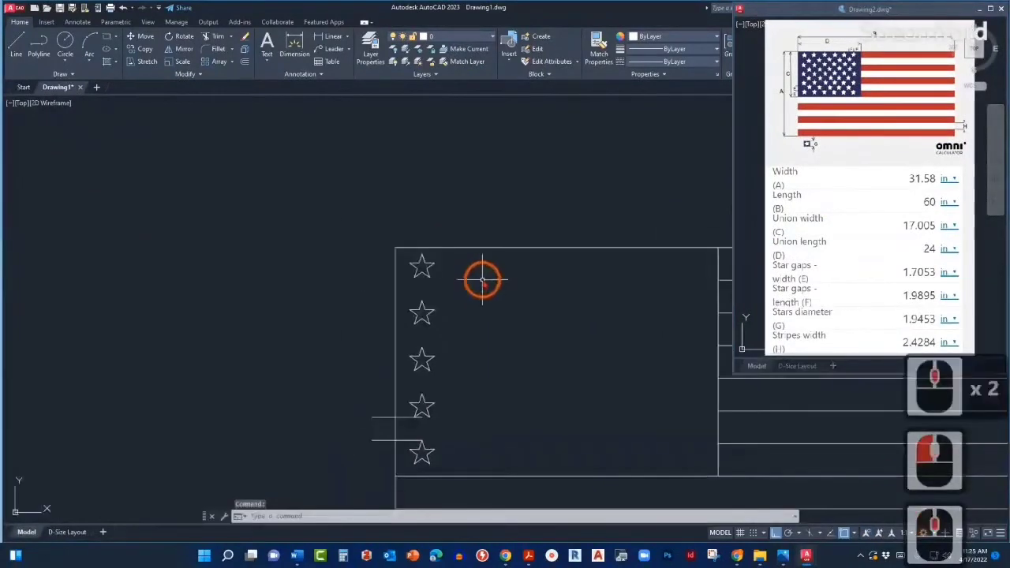
{"action": "type", "text": "l"}
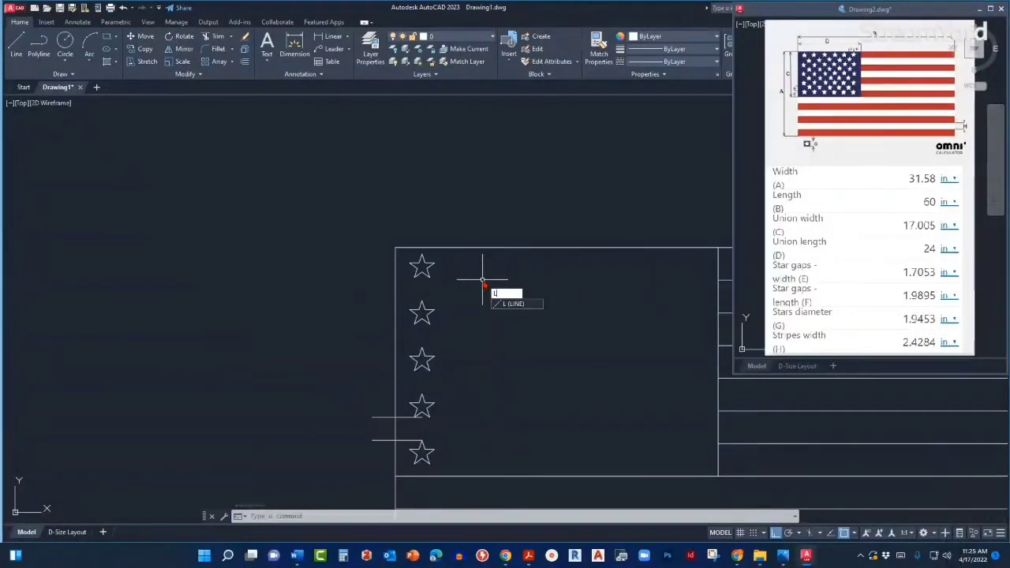
{"action": "key", "text": "Return"}
{"action": "scroll", "coordinate": [401, 246], "scroll_direction": "up", "scroll_amount": 2}
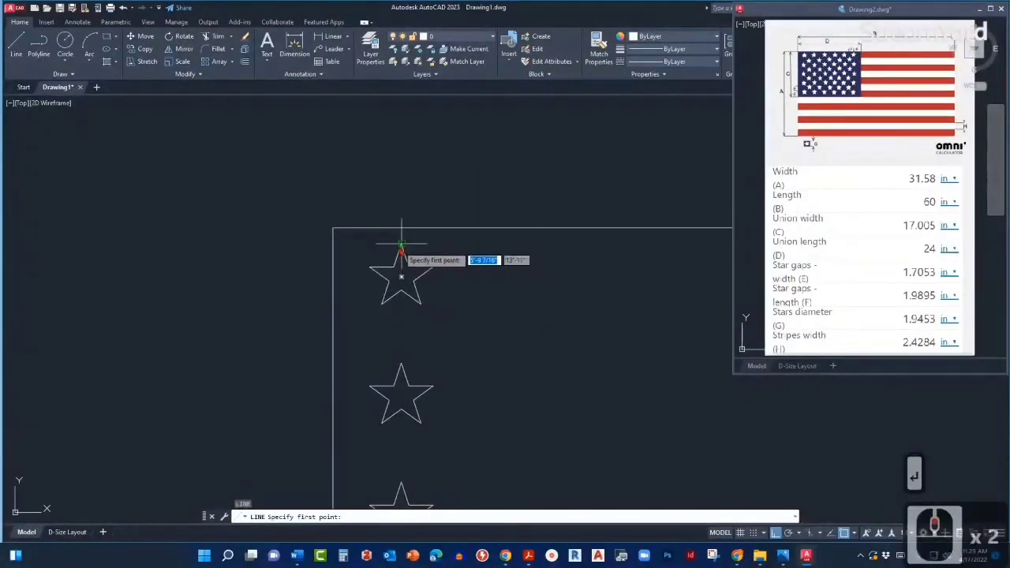
{"action": "left_click", "coordinate": [401, 246]}
{"action": "left_click", "coordinate": [400, 157]}
{"action": "key", "text": "Escape"}
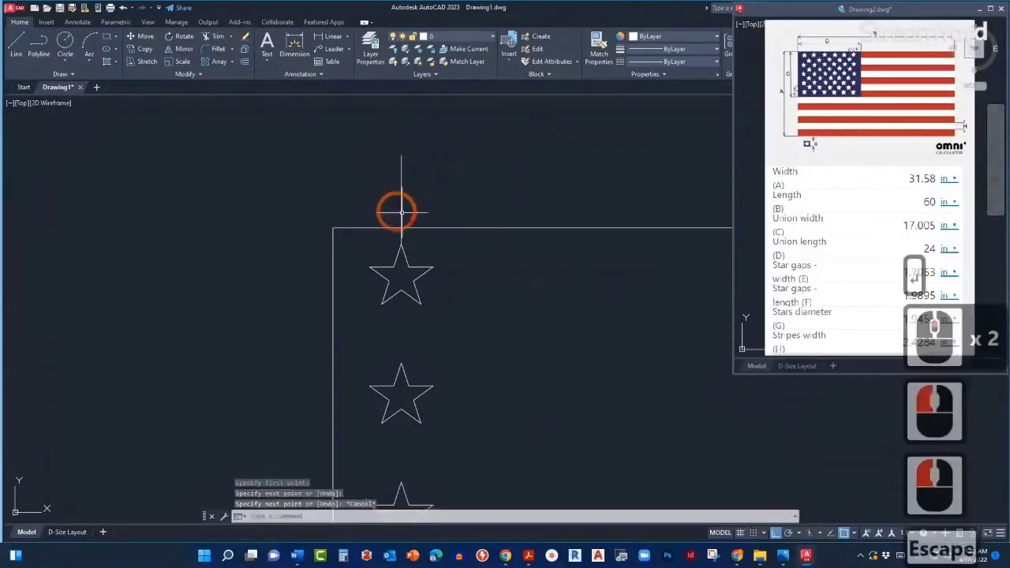
Step: Offset the vertical guide line 1.9895 to the right, and offset the resulting line by the same distance again
{"action": "type", "text": "o"}
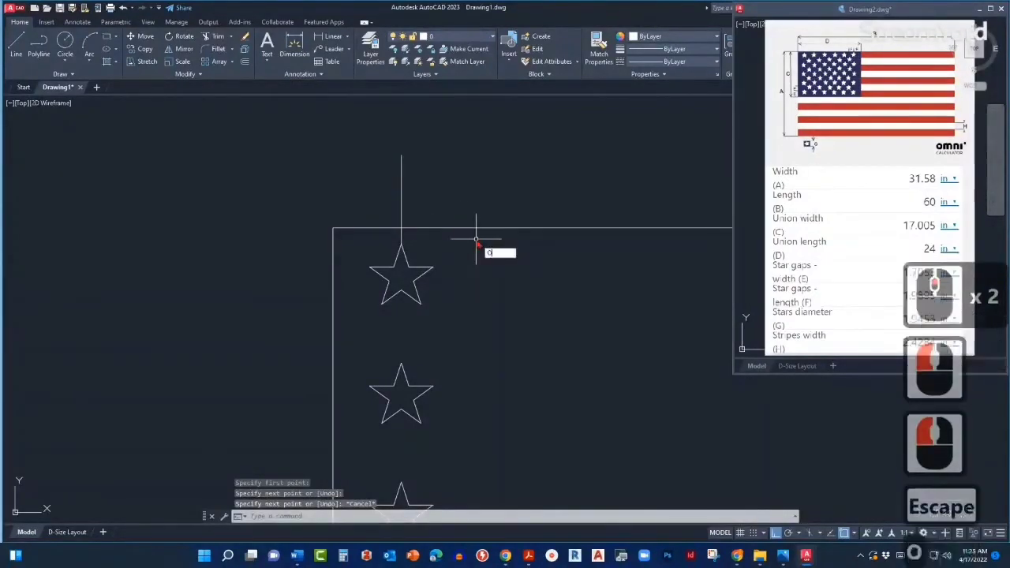
{"action": "key", "text": "Return"}
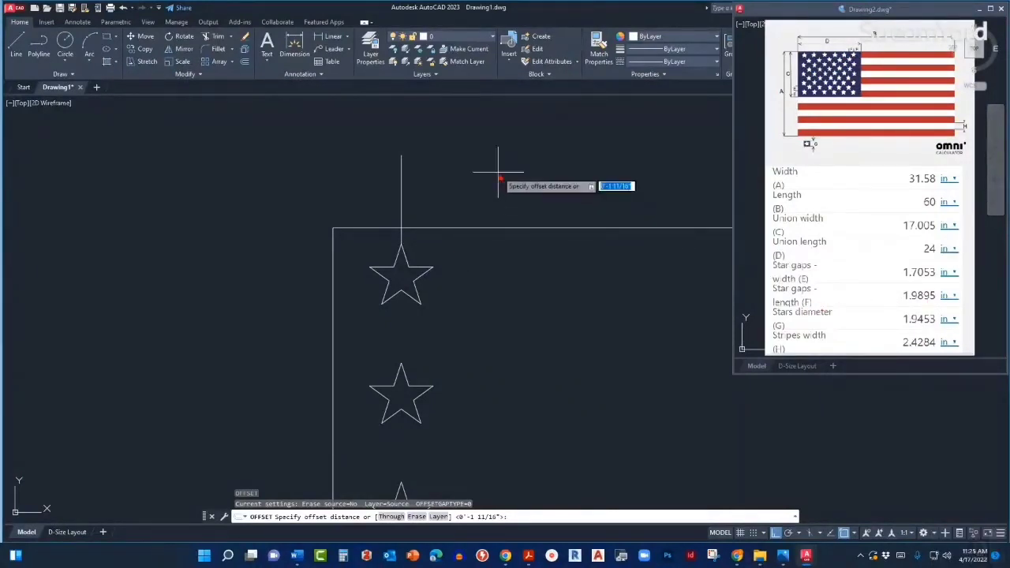
{"action": "type", "text": ".9"}
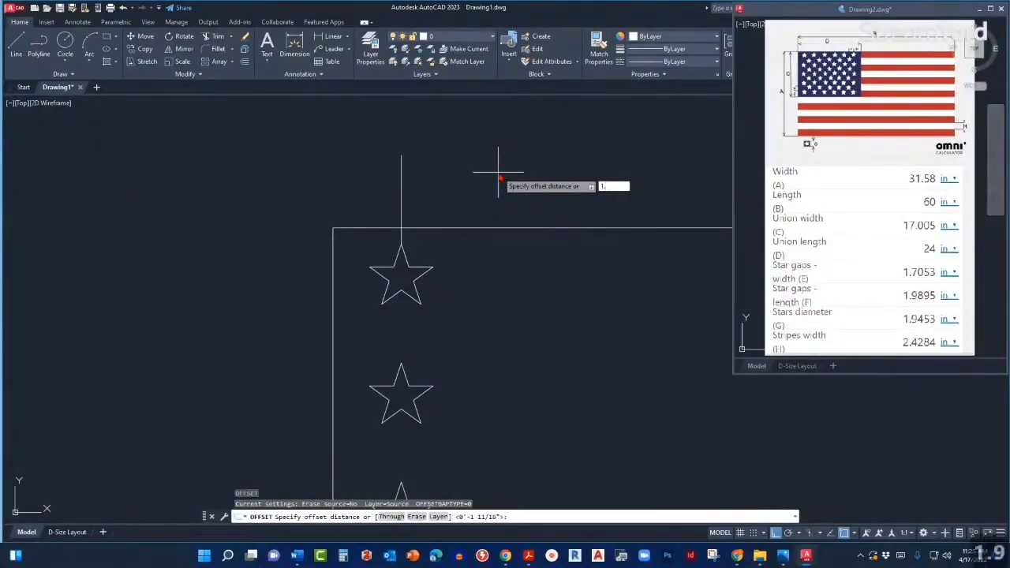
{"action": "type", "text": "8"}
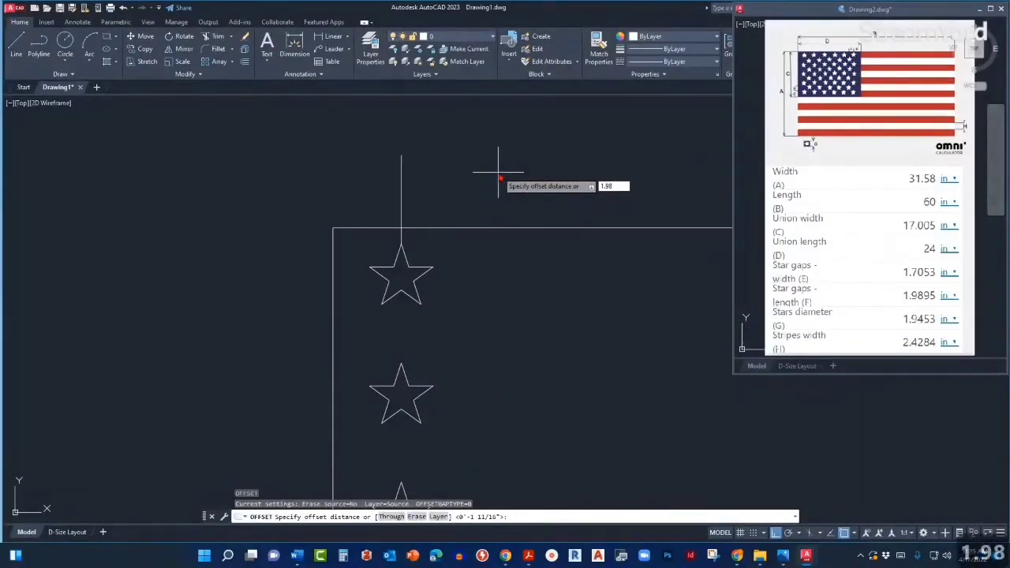
{"action": "type", "text": "9"}
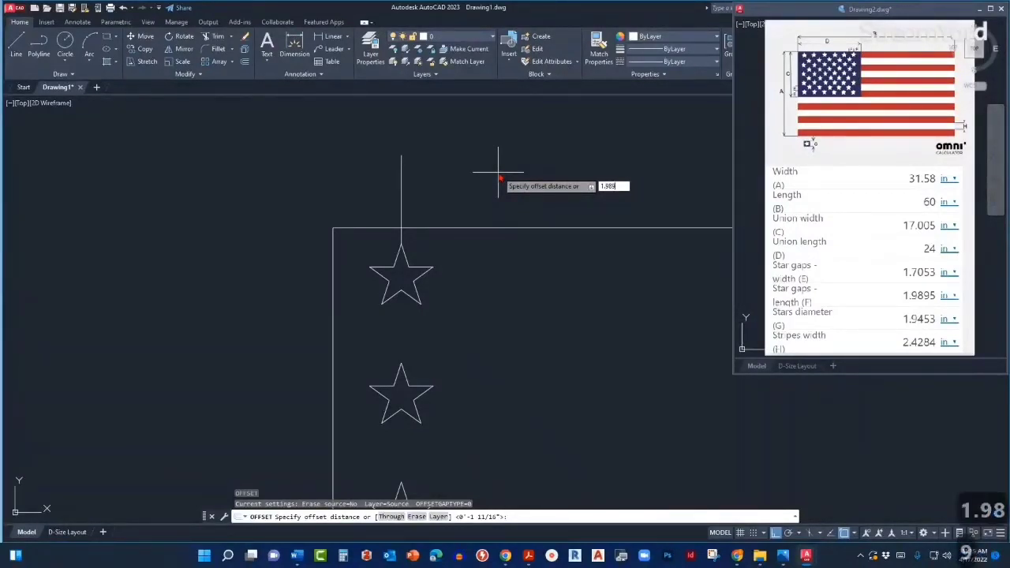
{"action": "type", "text": "5"}
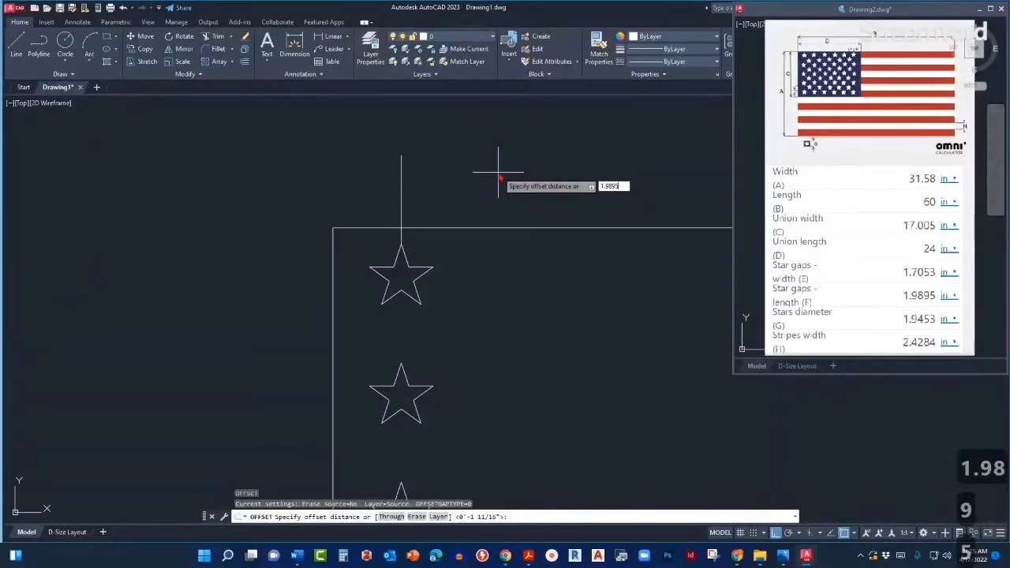
{"action": "key", "text": "Return"}
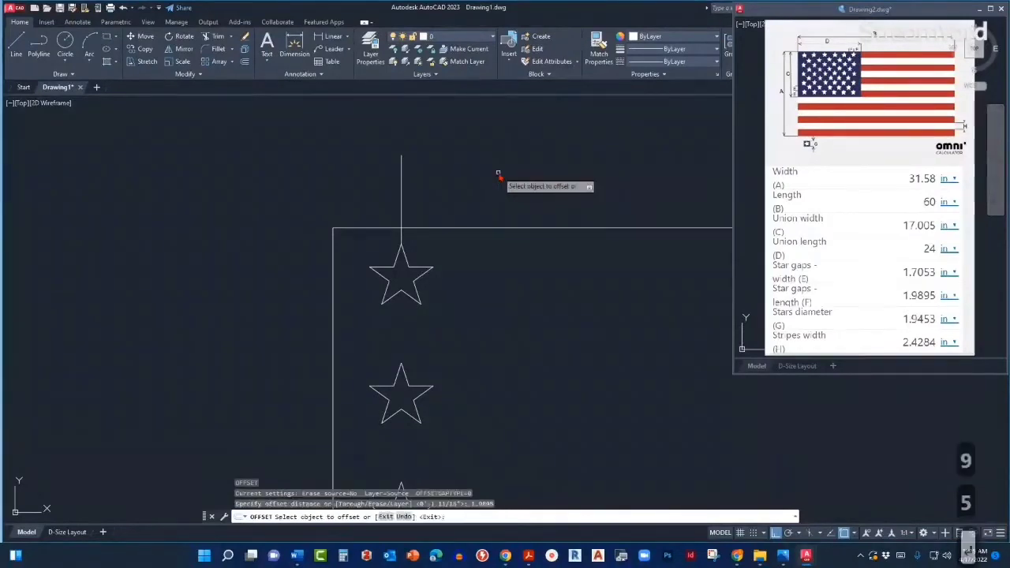
{"action": "left_click", "coordinate": [401, 192]}
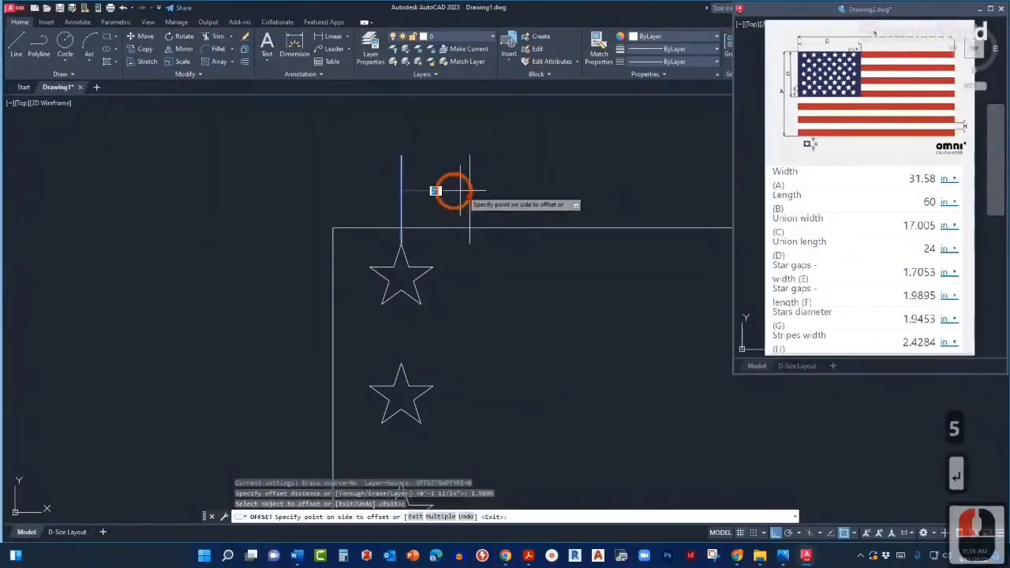
{"action": "left_click", "coordinate": [526, 190]}
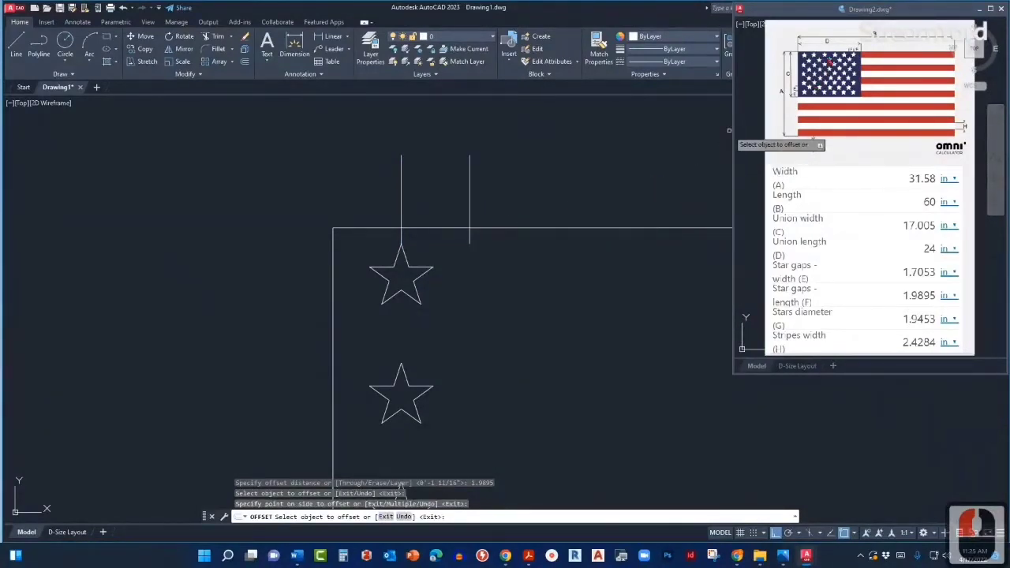
{"action": "left_click", "coordinate": [469, 182]}
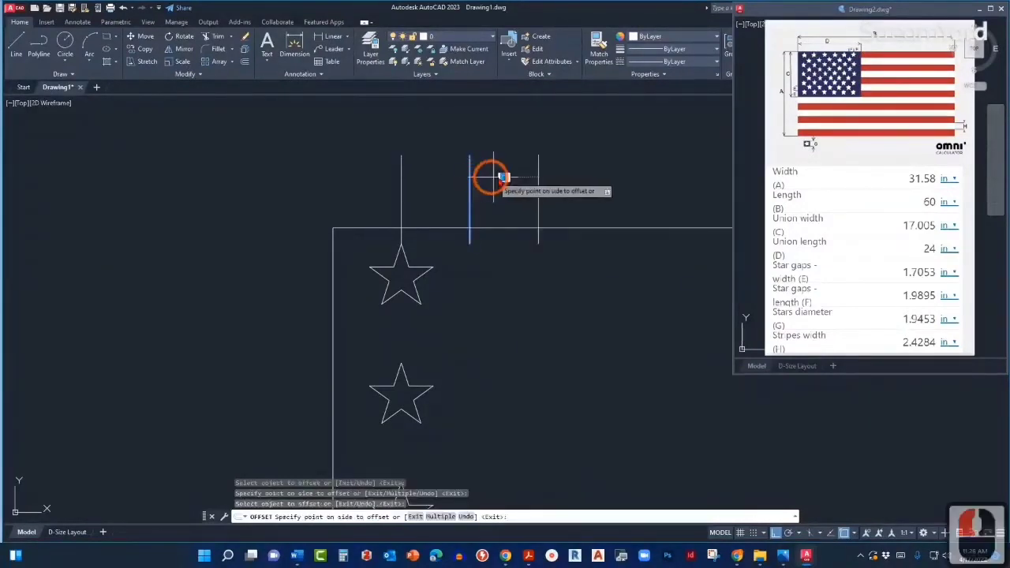
{"action": "left_click", "coordinate": [579, 180]}
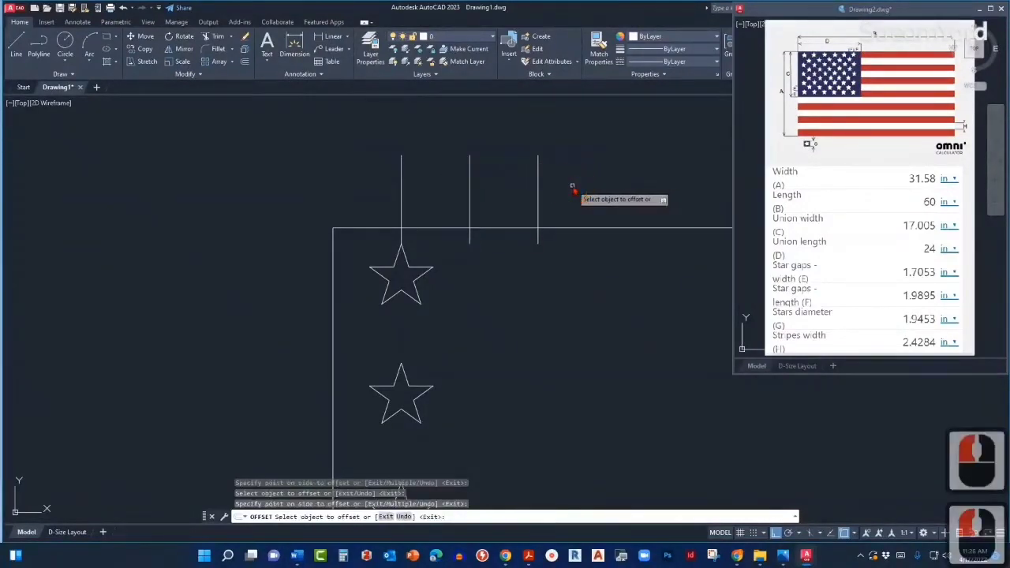
{"action": "key", "text": "Return"}
Step: Start copying the union's column of five stars, using the top star's peak as the base point
{"action": "scroll", "coordinate": [538, 192], "scroll_direction": "down", "scroll_amount": 2}
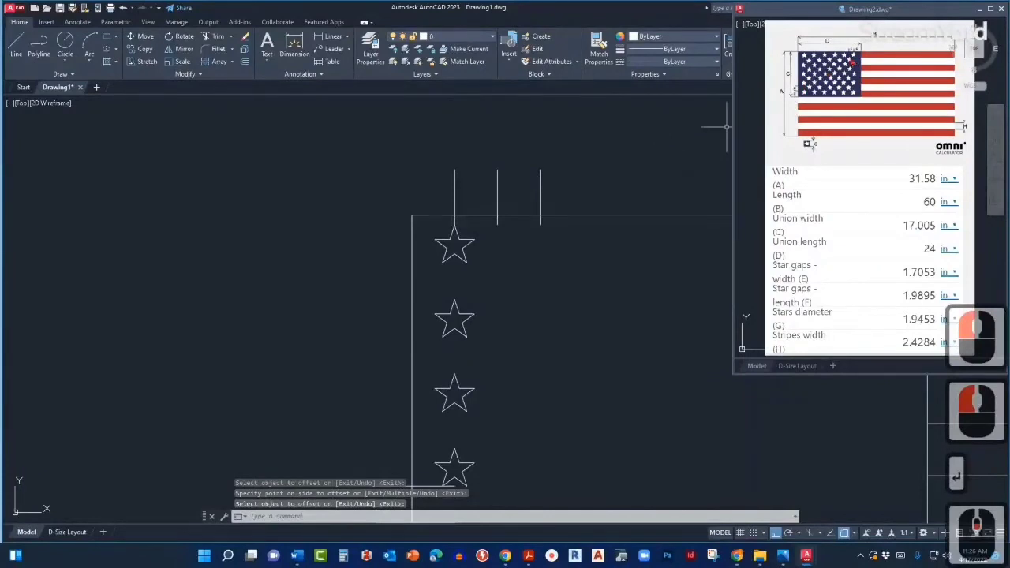
{"action": "scroll", "coordinate": [462, 225], "scroll_direction": "down", "scroll_amount": 2}
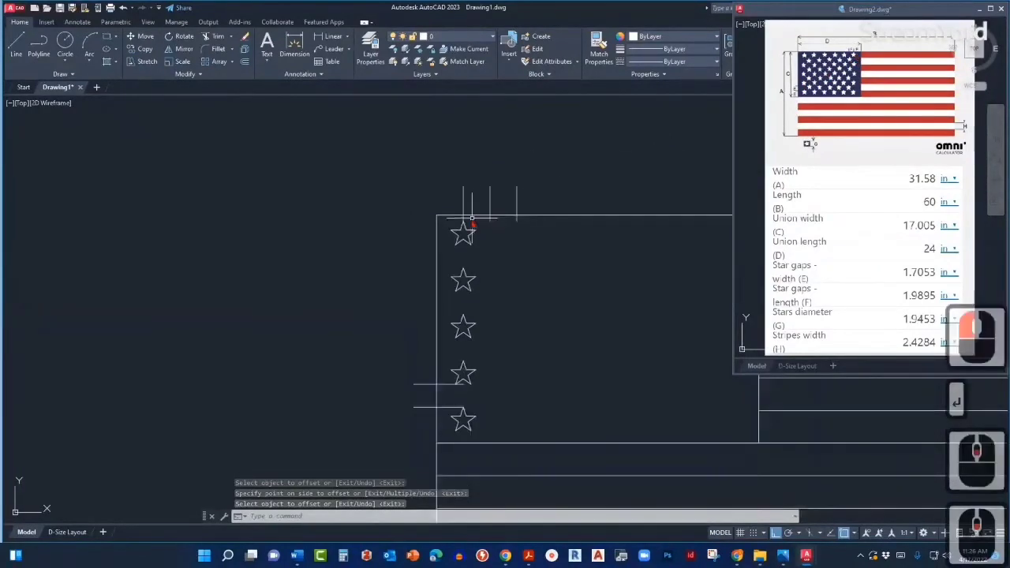
{"action": "middle_click_drag", "start_coordinate": [462, 226], "coordinate": [455, 183]}
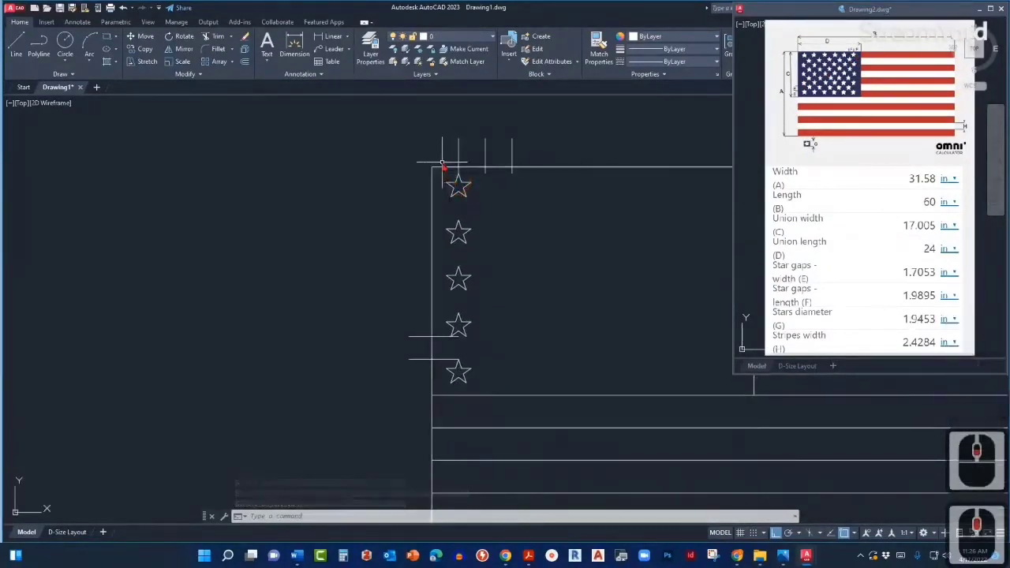
{"action": "left_click", "coordinate": [442, 163]}
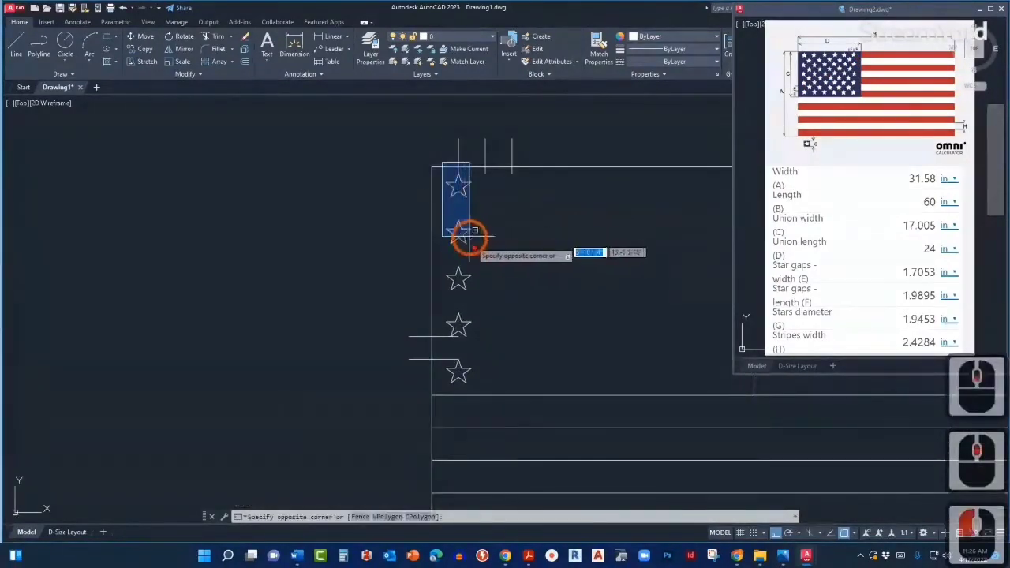
{"action": "left_click", "coordinate": [483, 392]}
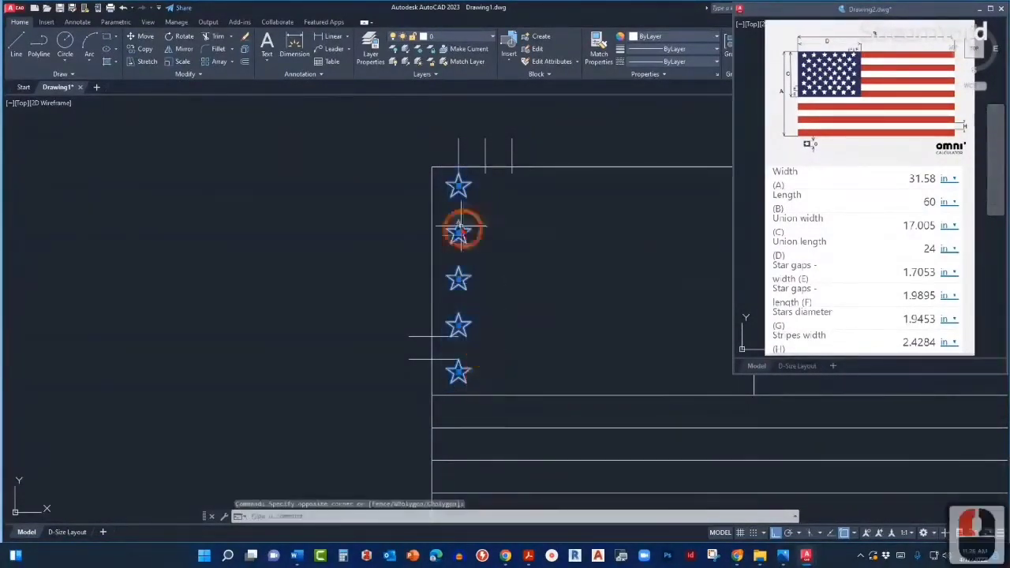
{"action": "middle_click_drag", "start_coordinate": [517, 211], "coordinate": [463, 240]}
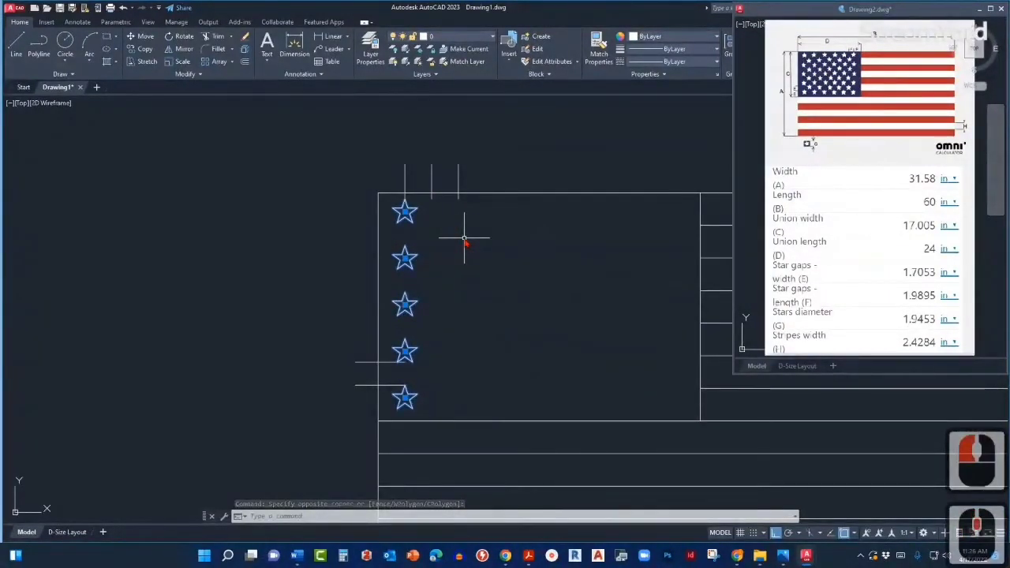
{"action": "type", "text": "co"}
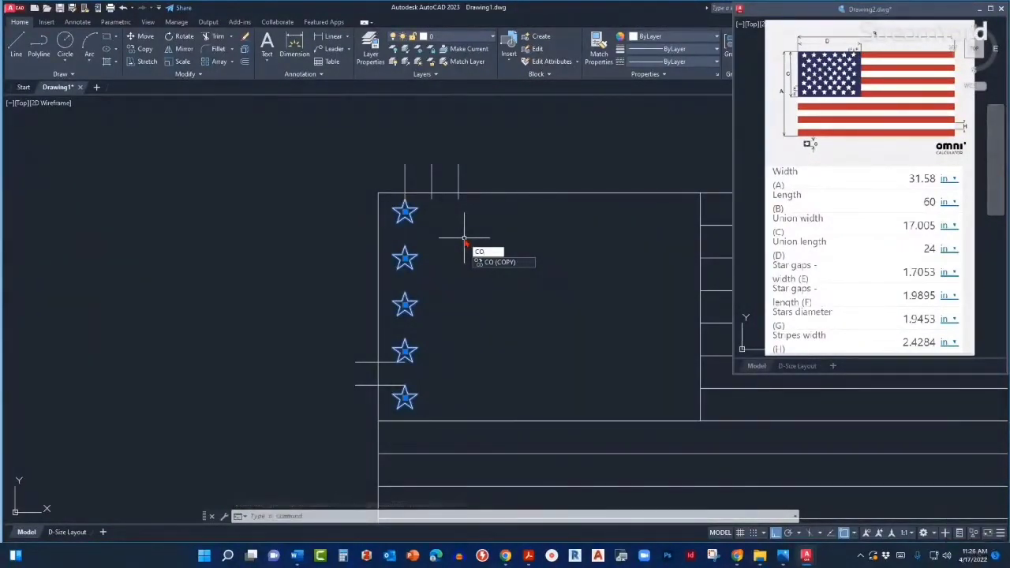
{"action": "key", "text": "Return"}
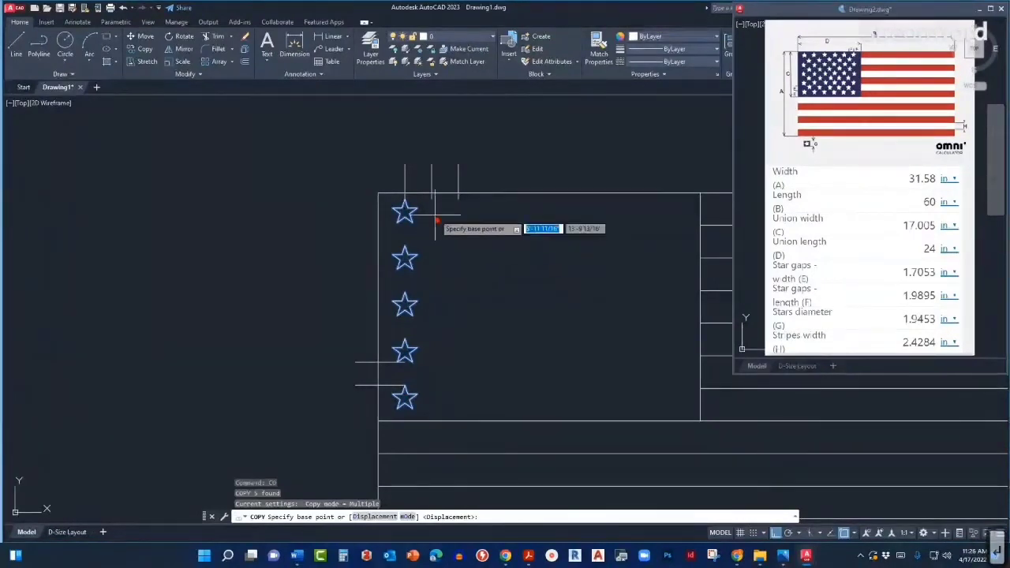
{"action": "scroll", "coordinate": [436, 219], "scroll_direction": "up", "scroll_amount": 2}
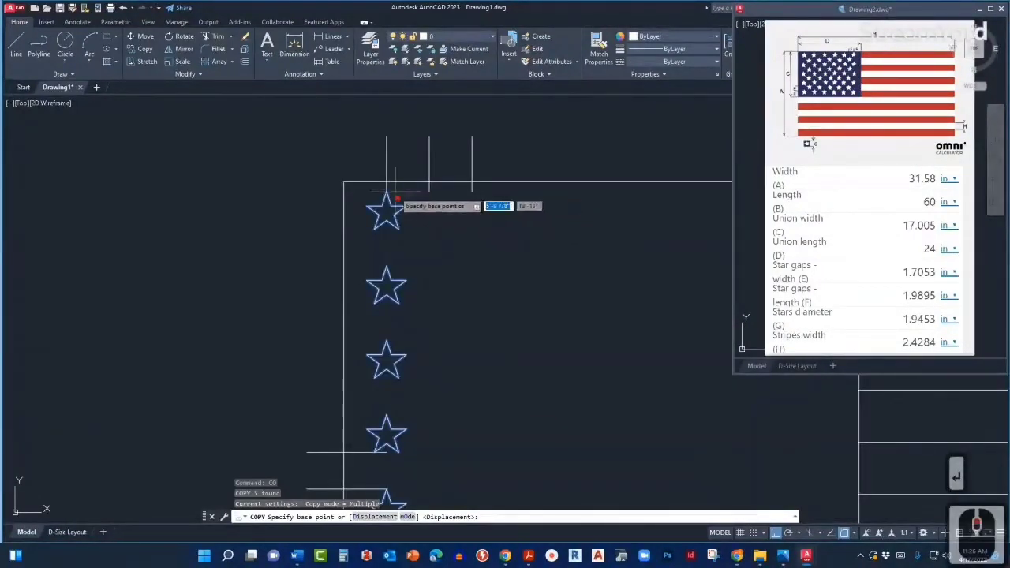
{"action": "scroll", "coordinate": [386, 192], "scroll_direction": "up", "scroll_amount": 2}
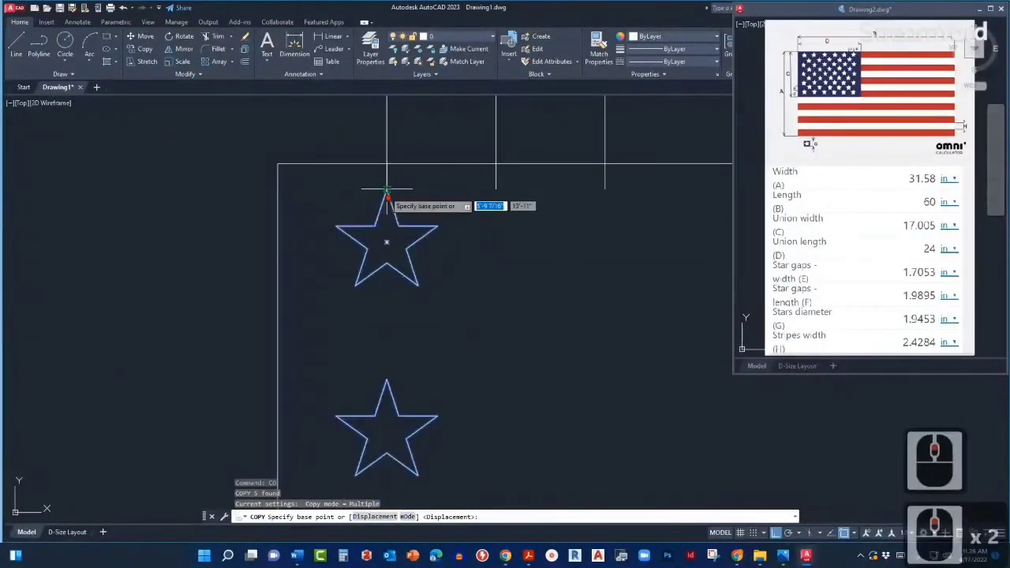
{"action": "left_click", "coordinate": [387, 191]}
{"action": "scroll", "coordinate": [418, 193], "scroll_direction": "down", "scroll_amount": 2}
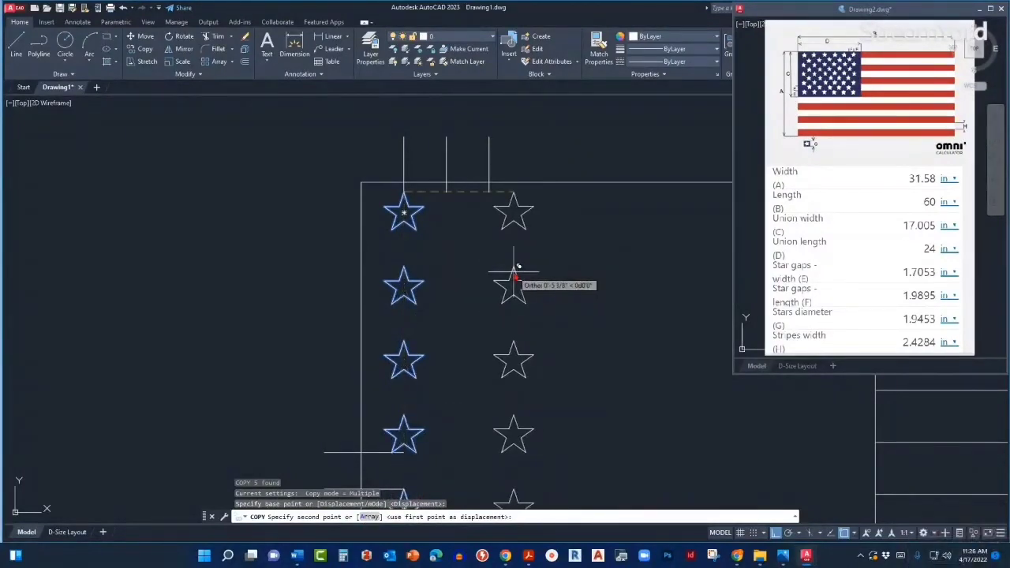
Step: Array the copied star column across the union as 6 items, spaced to the lower end of the third vertical guide line
{"action": "type", "text": "A"}
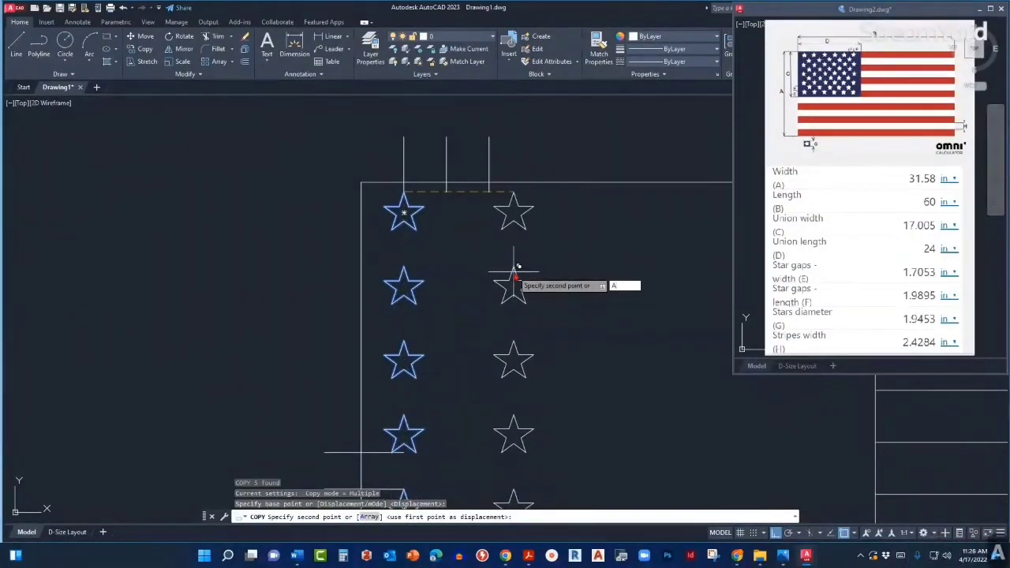
{"action": "key", "text": "Return"}
{"action": "scroll", "coordinate": [489, 252], "scroll_direction": "down", "scroll_amount": 2}
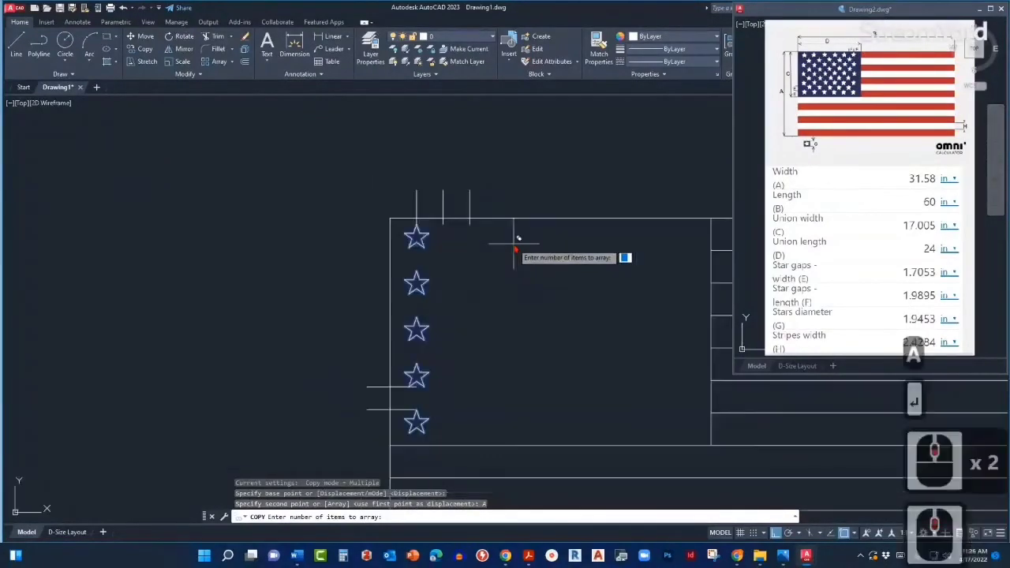
{"action": "middle_click_drag", "start_coordinate": [514, 245], "coordinate": [459, 230]}
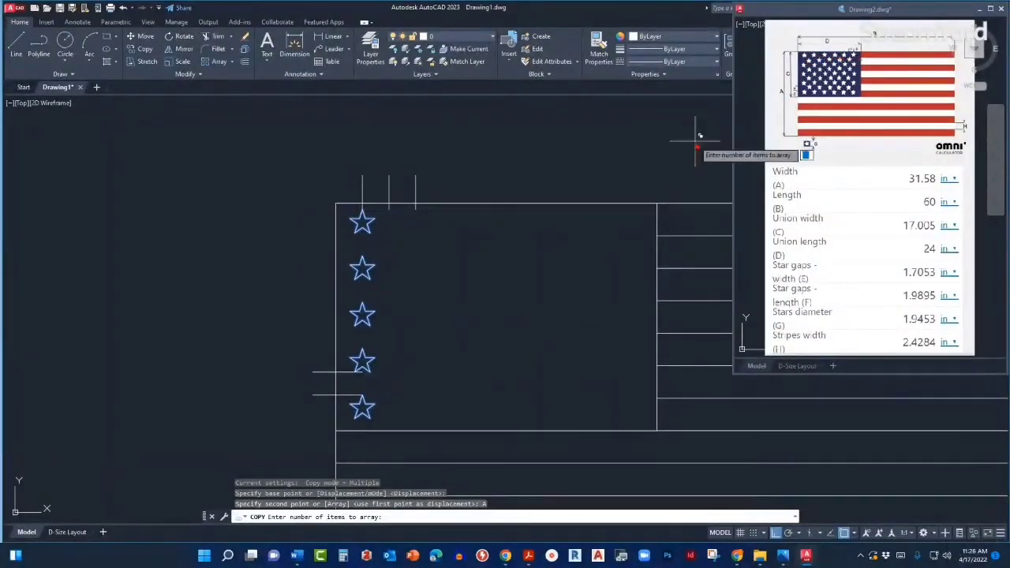
{"action": "type", "text": "6"}
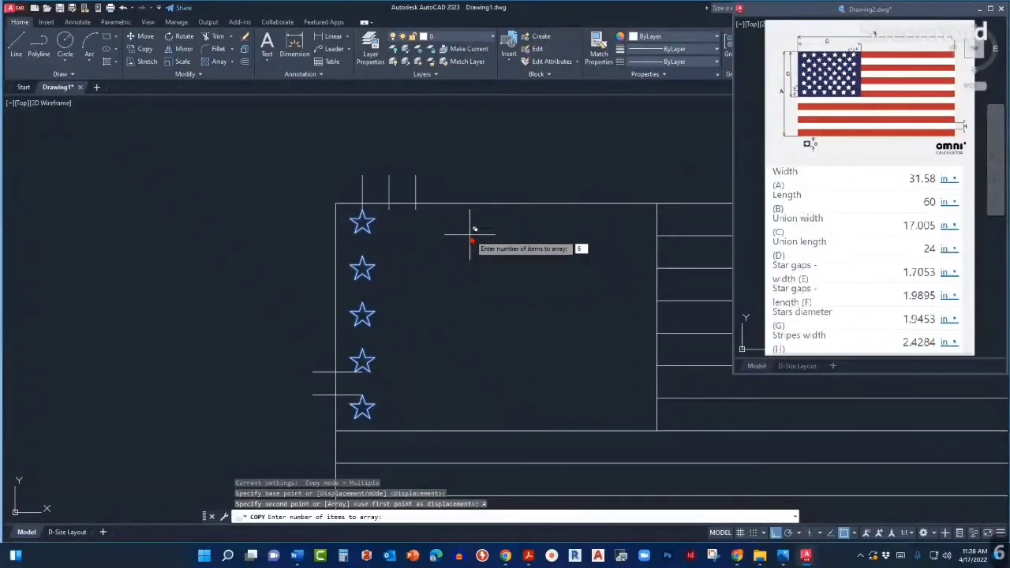
{"action": "key", "text": "Return"}
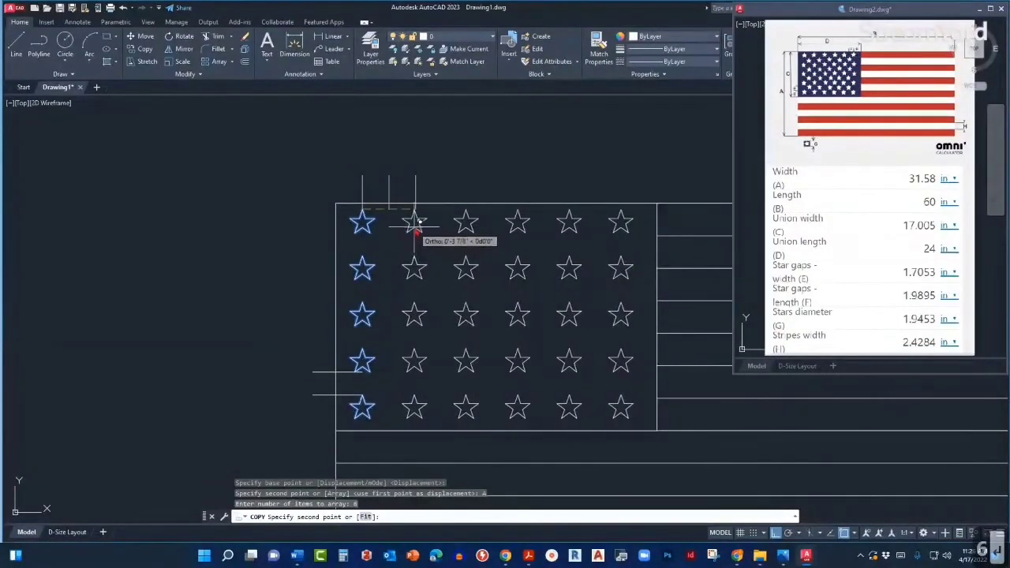
{"action": "scroll", "coordinate": [418, 214], "scroll_direction": "up", "scroll_amount": 2}
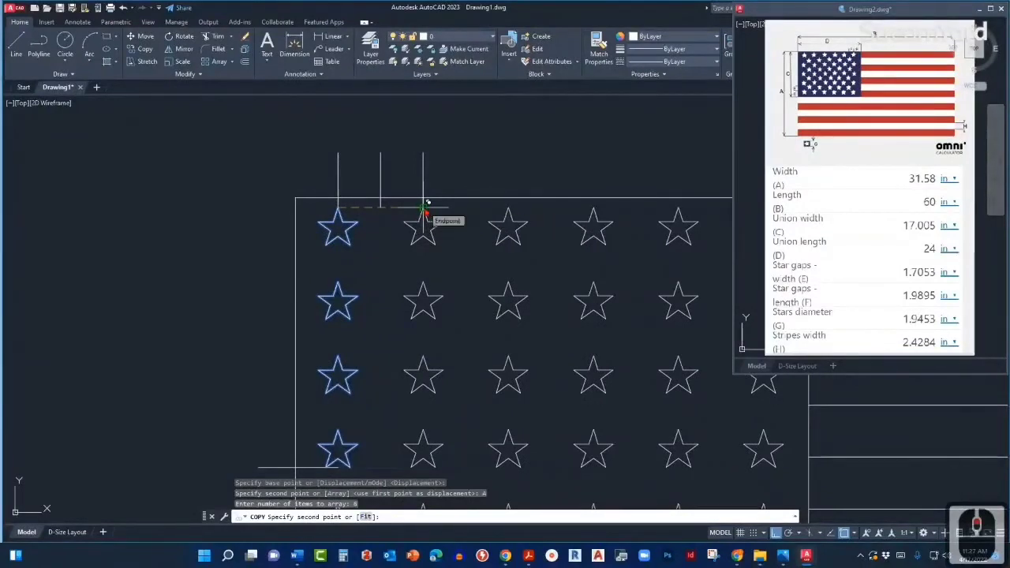
{"action": "scroll", "coordinate": [426, 211], "scroll_direction": "down", "scroll_amount": 3}
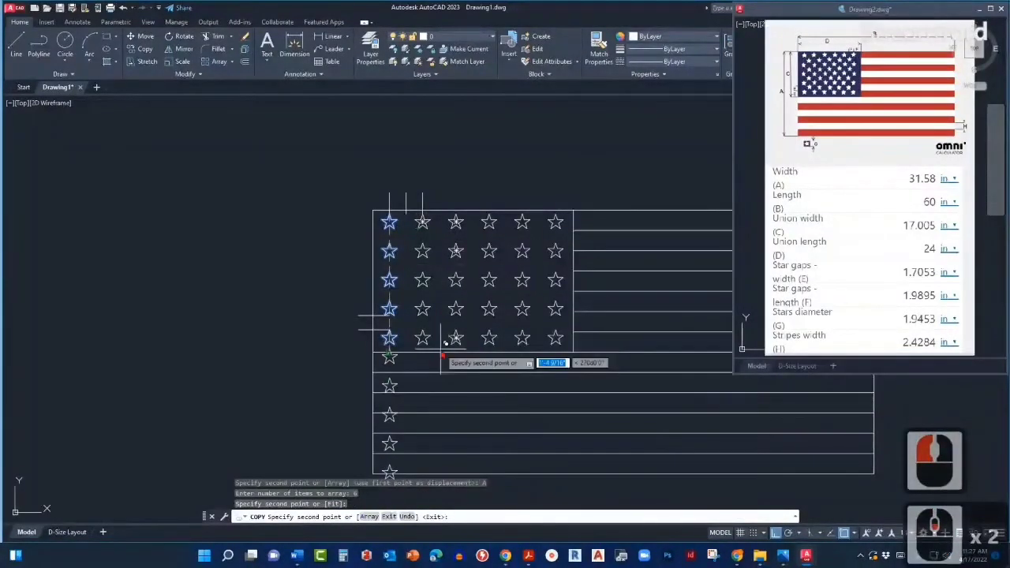
{"action": "key", "text": "Escape"}
Step: Start copying the union's lower-left corner star from its geometric center, following the staggered star on the reference flag
{"action": "scroll", "coordinate": [511, 270], "scroll_direction": "up", "scroll_amount": 2}
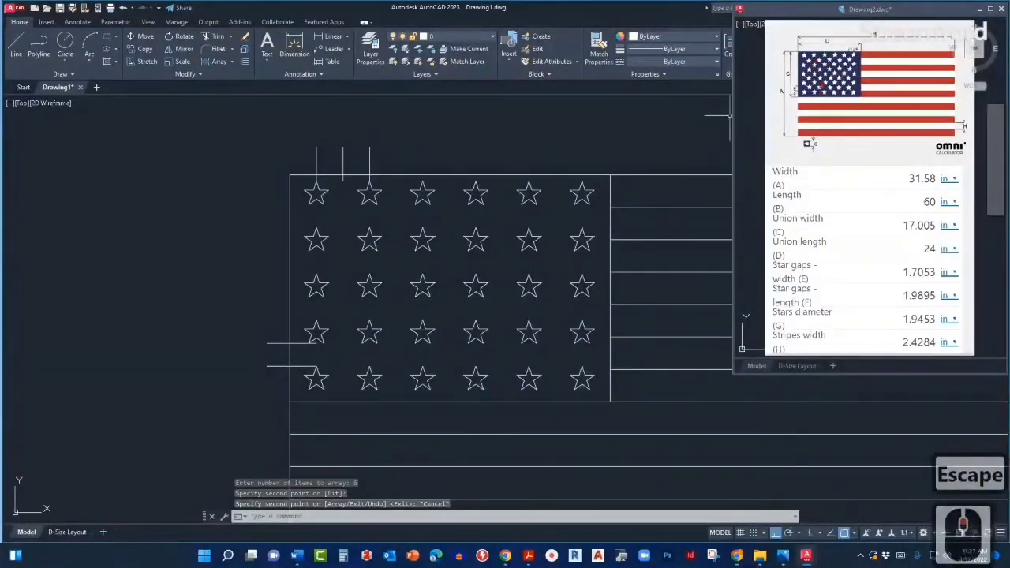
{"action": "middle_click_drag", "start_coordinate": [565, 155], "coordinate": [589, 169]}
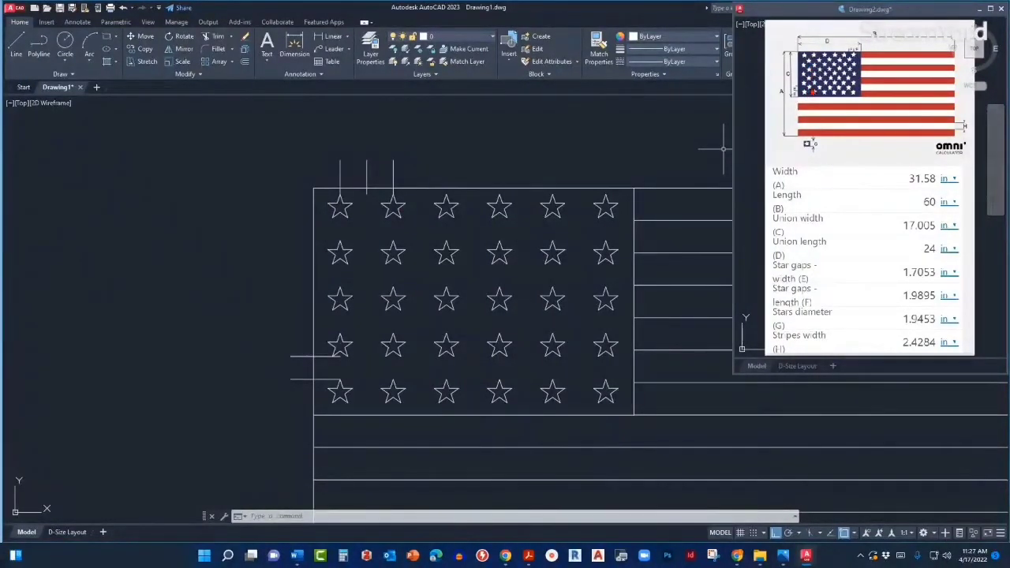
{"action": "left_click", "coordinate": [812, 92]}
{"action": "scroll", "coordinate": [815, 93], "scroll_direction": "up", "scroll_amount": 3}
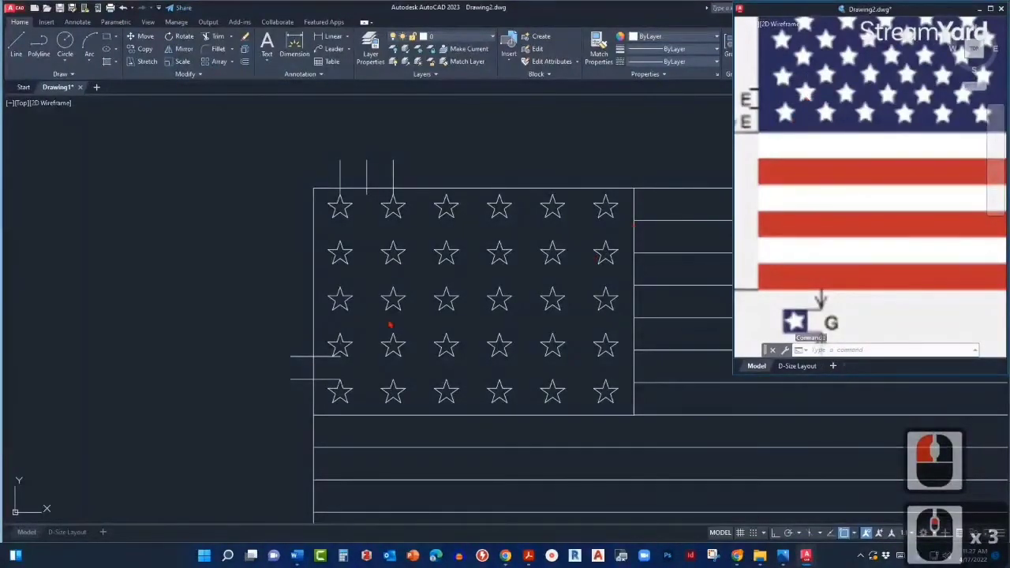
{"action": "left_click", "coordinate": [371, 356]}
{"action": "middle_click_drag", "start_coordinate": [370, 378], "coordinate": [422, 351]}
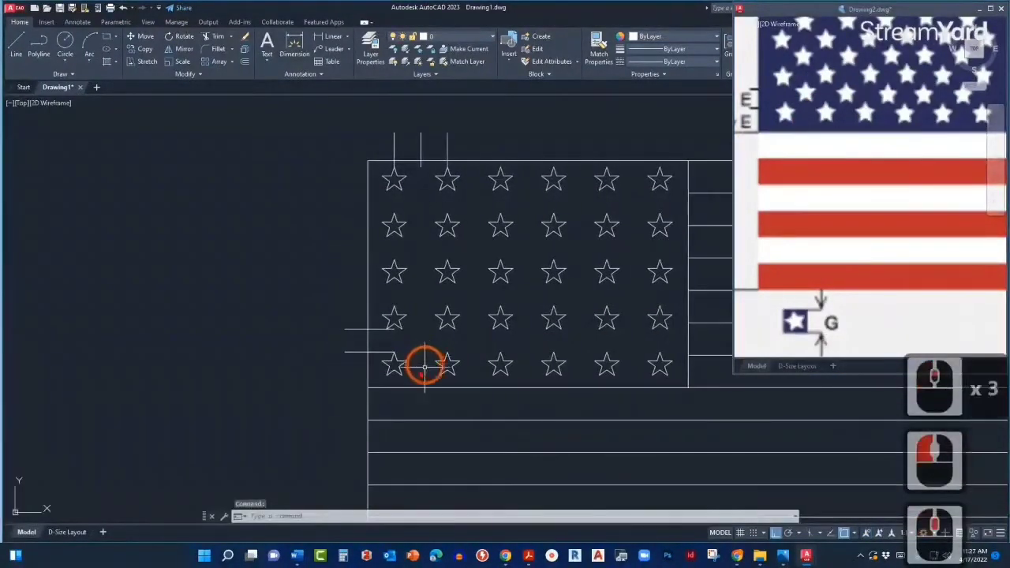
{"action": "scroll", "coordinate": [408, 371], "scroll_direction": "up", "scroll_amount": 1}
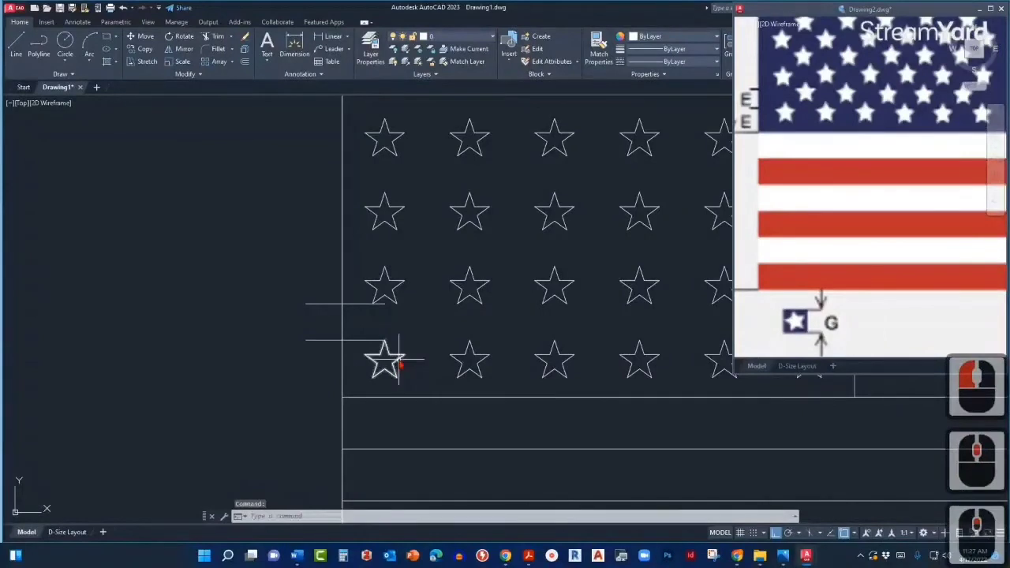
{"action": "left_click", "coordinate": [377, 364]}
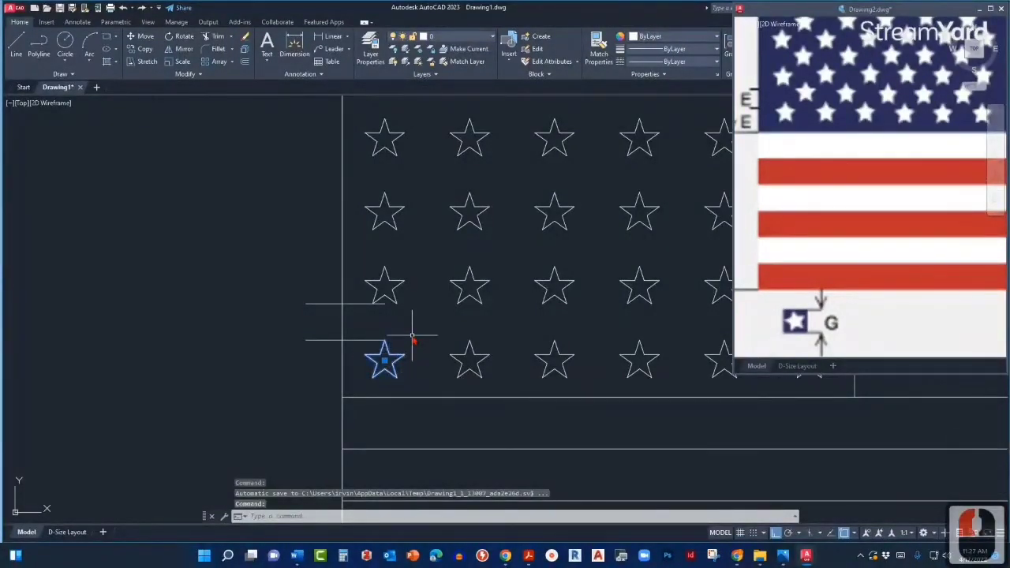
{"action": "type", "text": "co"}
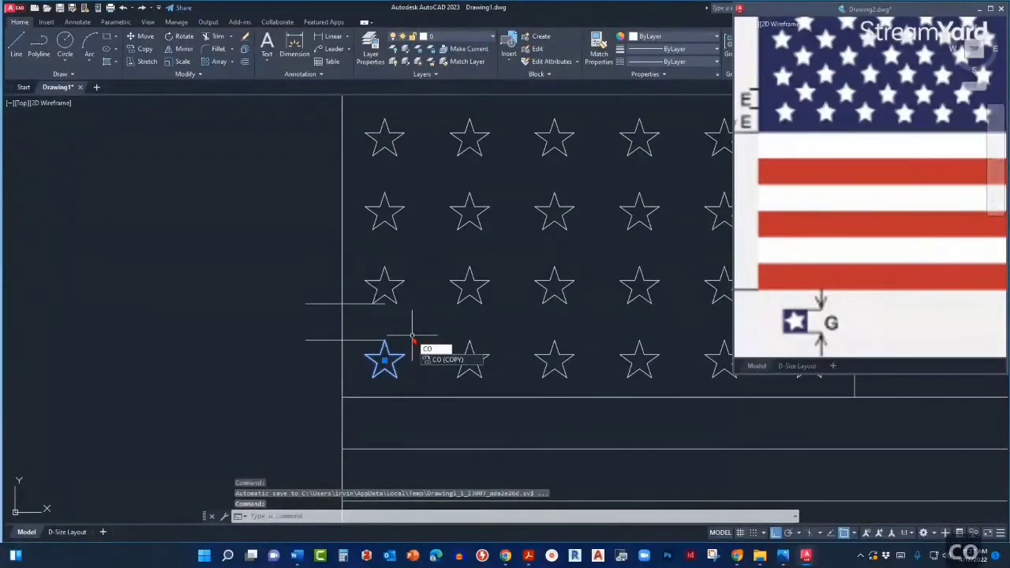
{"action": "key", "text": "Return"}
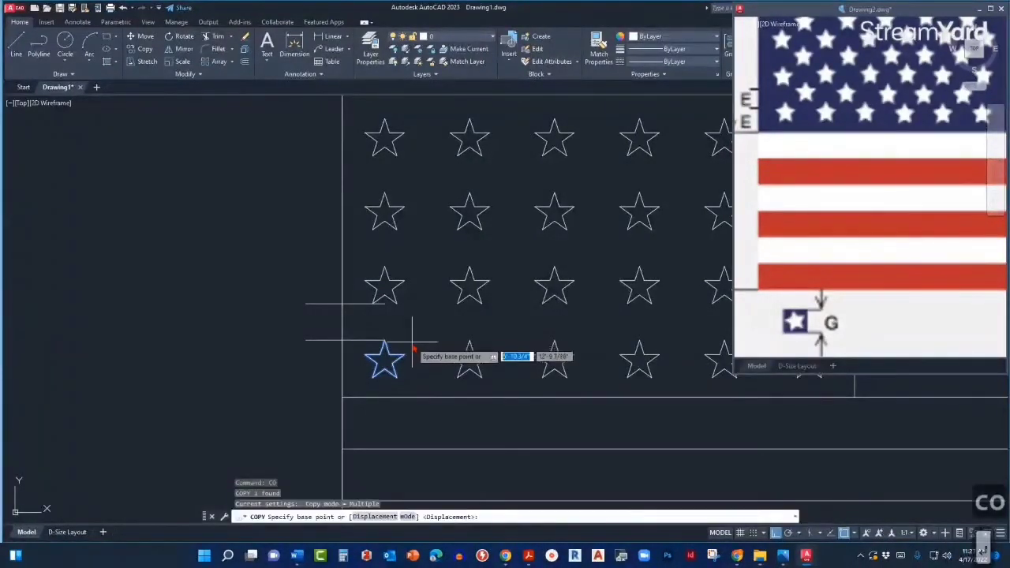
{"action": "scroll", "coordinate": [402, 372], "scroll_direction": "up", "scroll_amount": 2}
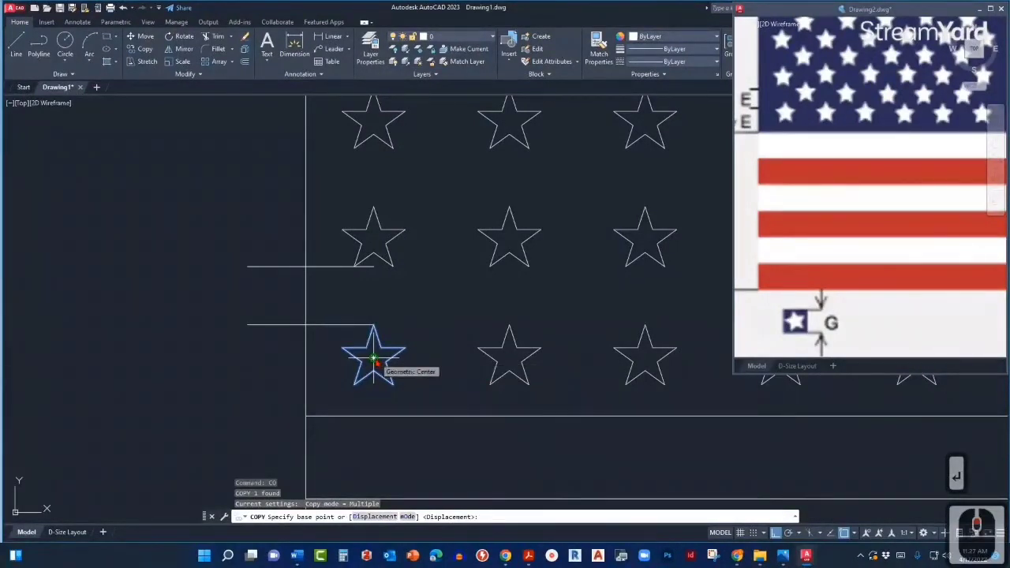
{"action": "left_click", "coordinate": [373, 359]}
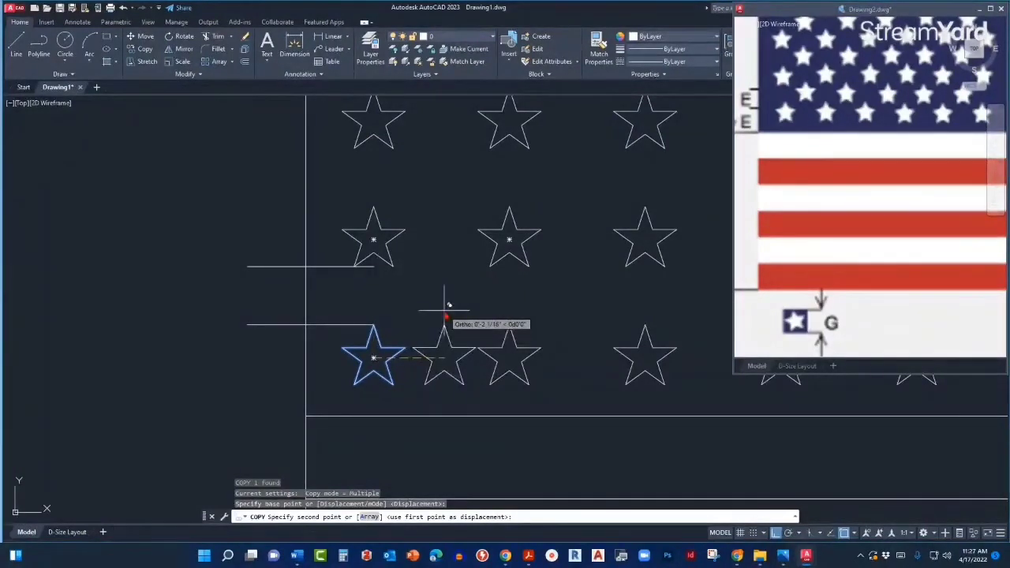
Step: Place one star copy midway between two points (M2P): the center of the star above and the center of the star to the right
{"action": "type", "text": "M2P"}
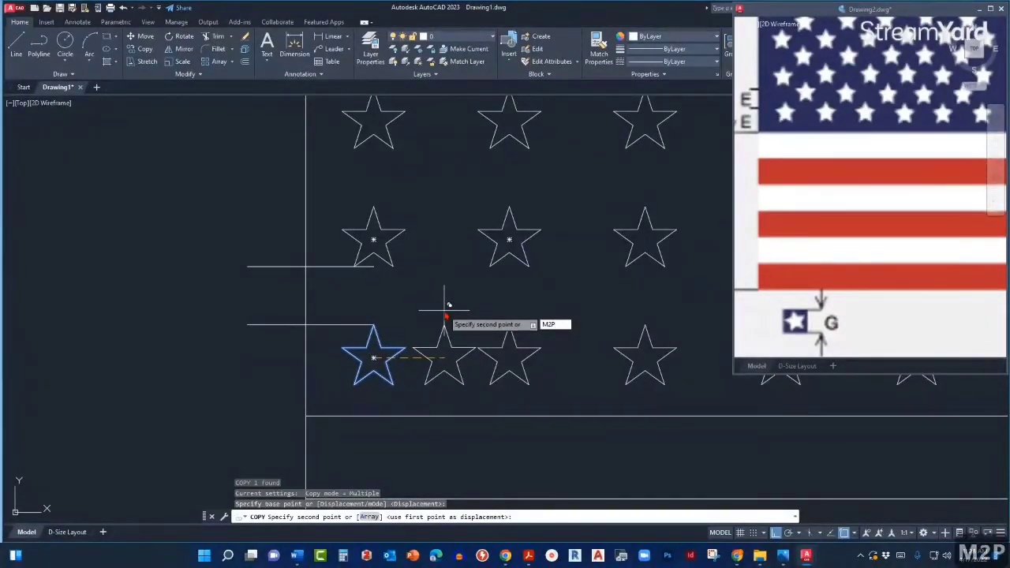
{"action": "key", "text": "Return"}
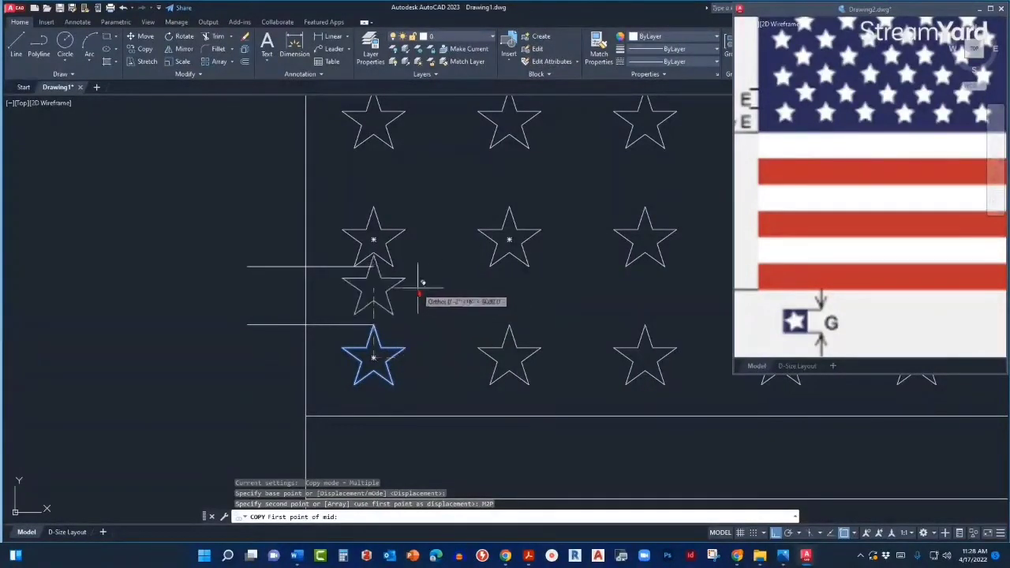
{"action": "left_click", "coordinate": [375, 243]}
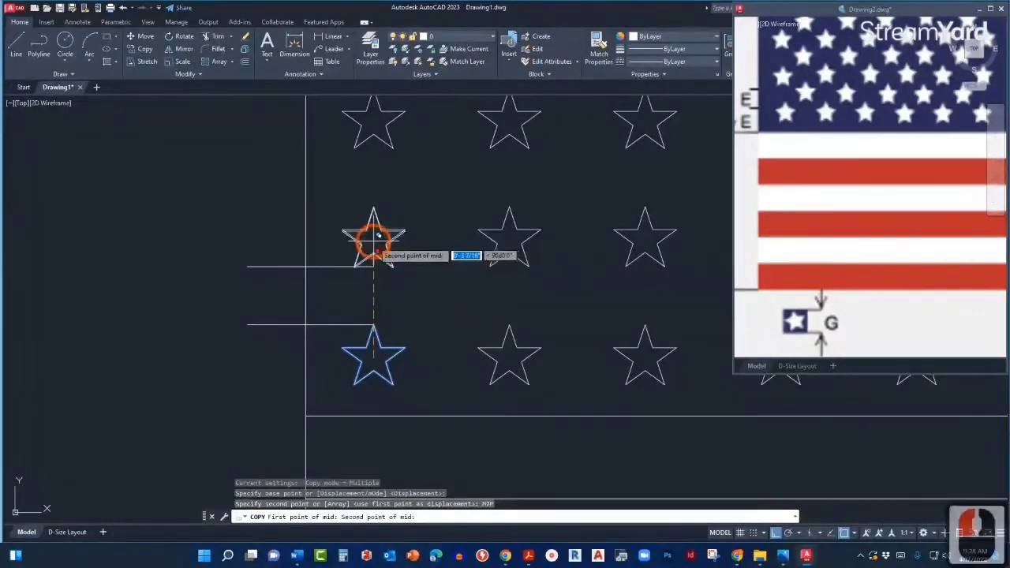
{"action": "left_click", "coordinate": [509, 359]}
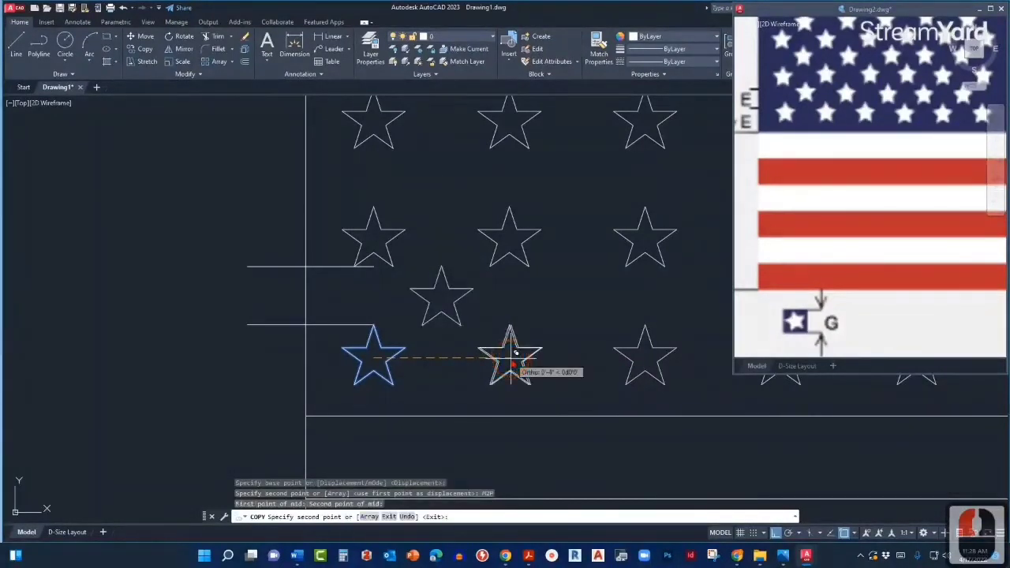
{"action": "left_click", "coordinate": [511, 360]}
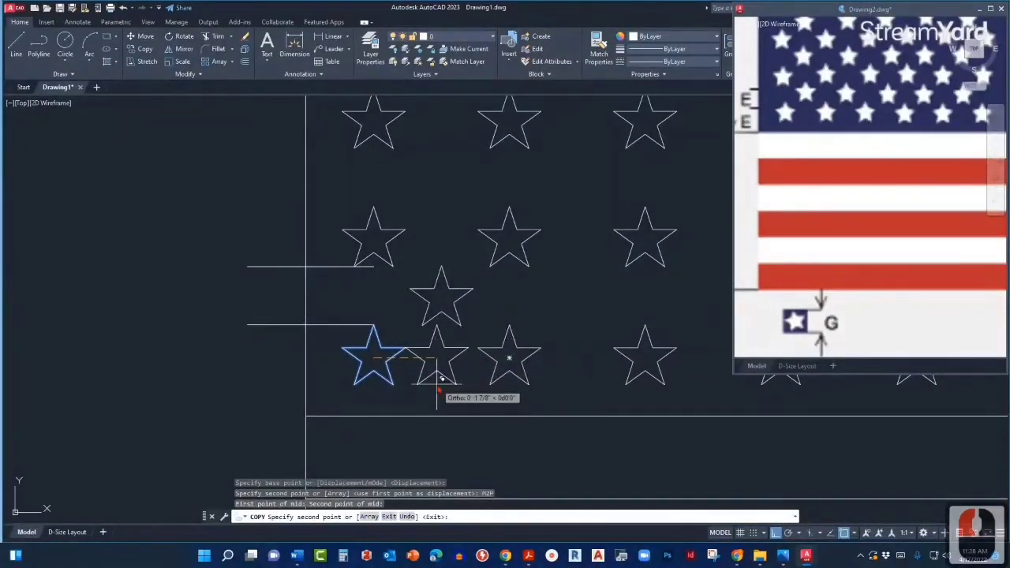
{"action": "key", "text": "Escape"}
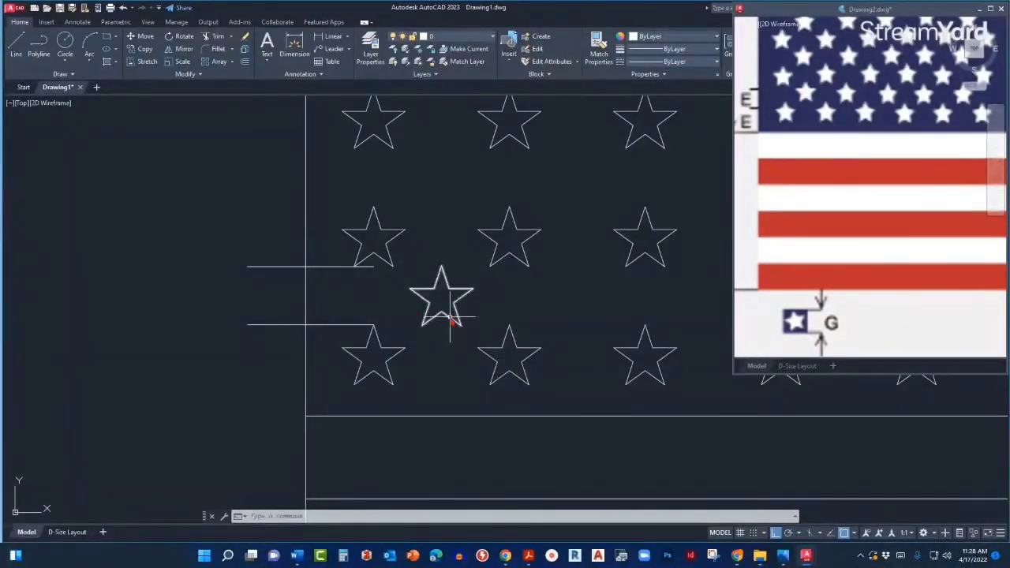
{"action": "scroll", "coordinate": [446, 324], "scroll_direction": "down", "scroll_amount": 2}
{"action": "middle_click_drag", "start_coordinate": [497, 310], "coordinate": [424, 343]}
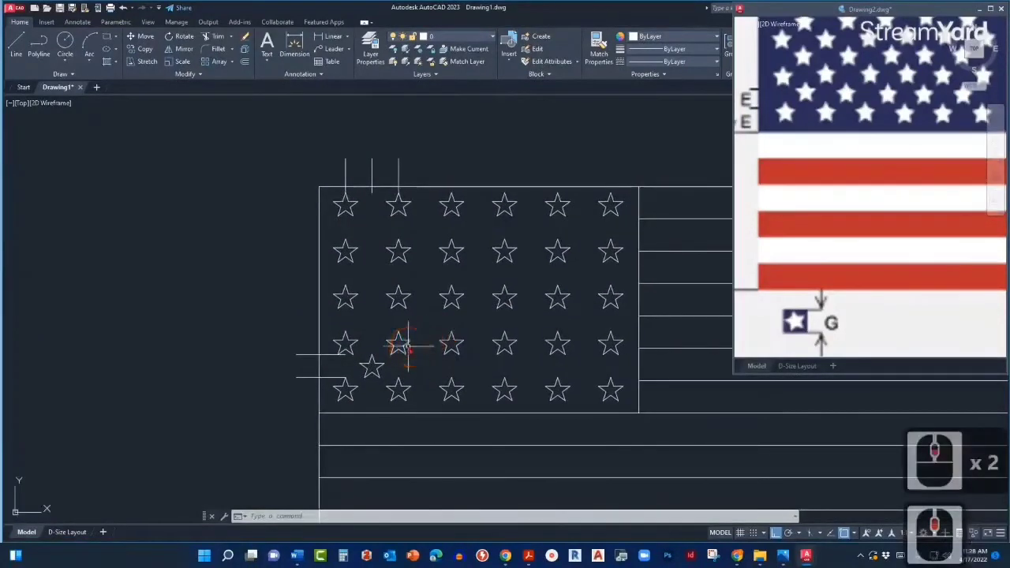
Step: Start copying the staggered star from its geometric center, following the staggered column on the reference flag
{"action": "middle_click", "coordinate": [778, 189]}
{"action": "middle_click", "coordinate": [777, 189]}
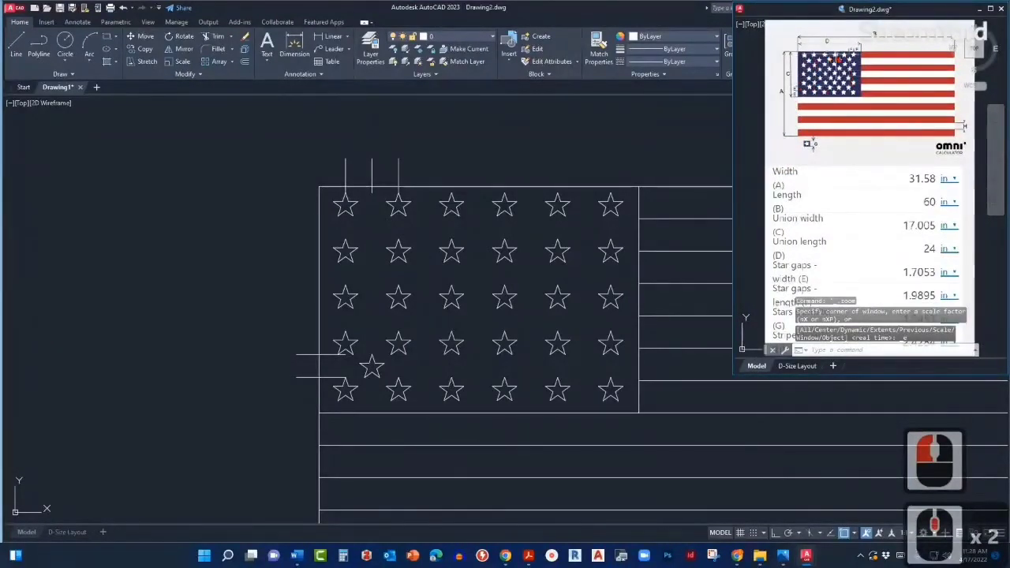
{"action": "scroll", "coordinate": [815, 47], "scroll_direction": "up", "scroll_amount": 2}
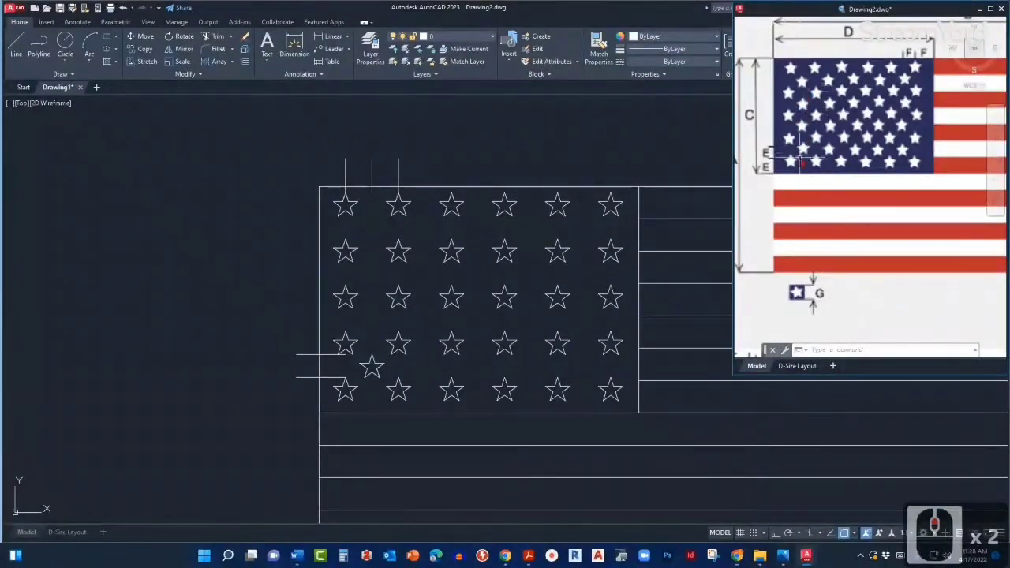
{"action": "left_click", "coordinate": [368, 361]}
{"action": "left_click", "coordinate": [369, 332]}
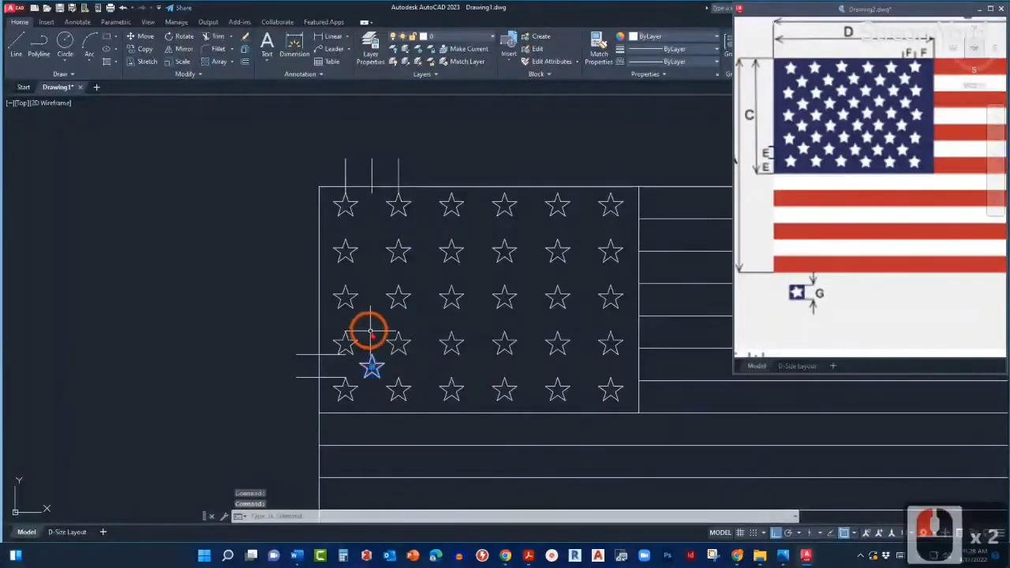
{"action": "type", "text": "co"}
{"action": "key", "text": "Return"}
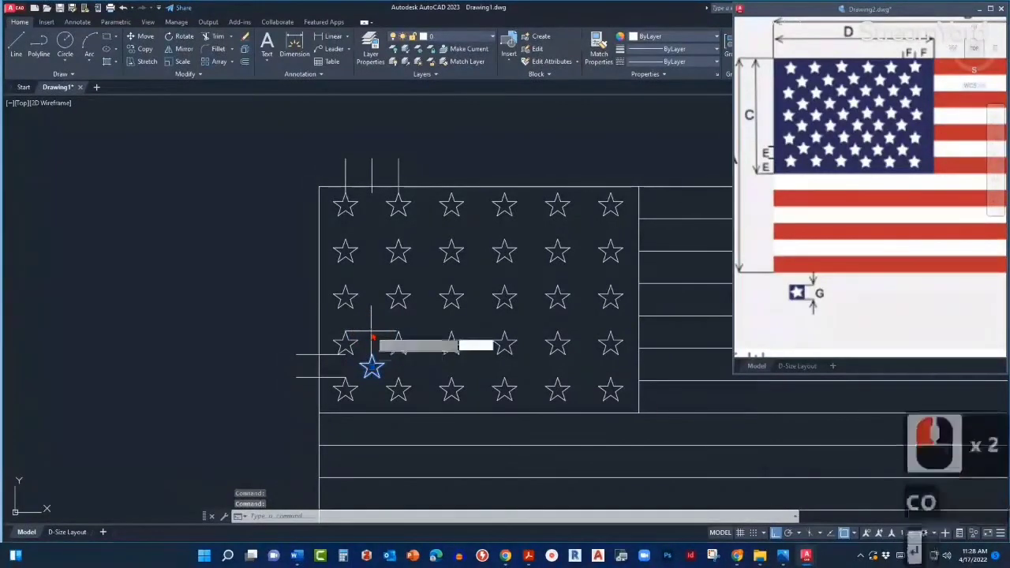
{"action": "scroll", "coordinate": [371, 341], "scroll_direction": "up", "scroll_amount": 3}
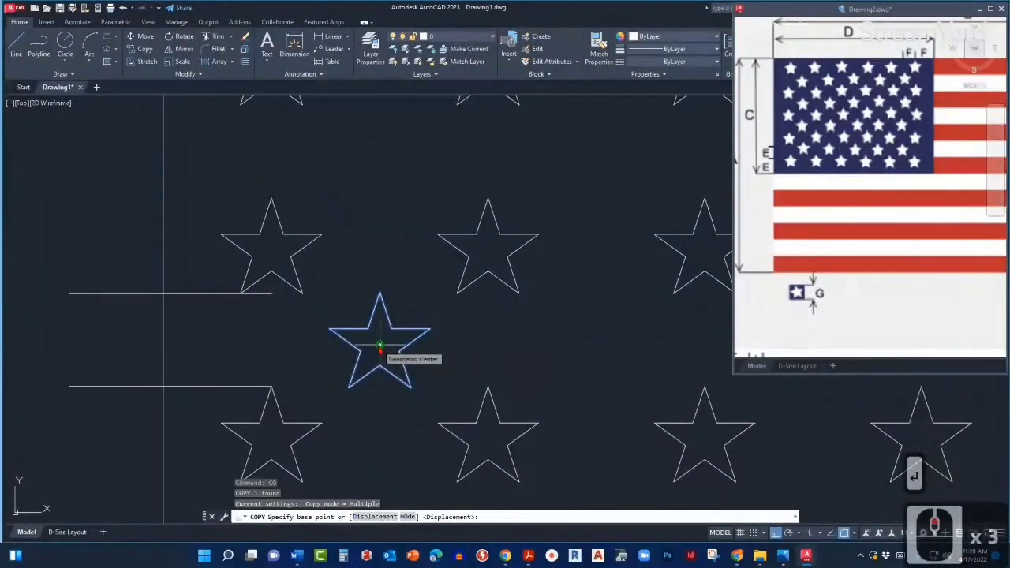
{"action": "left_click", "coordinate": [378, 347]}
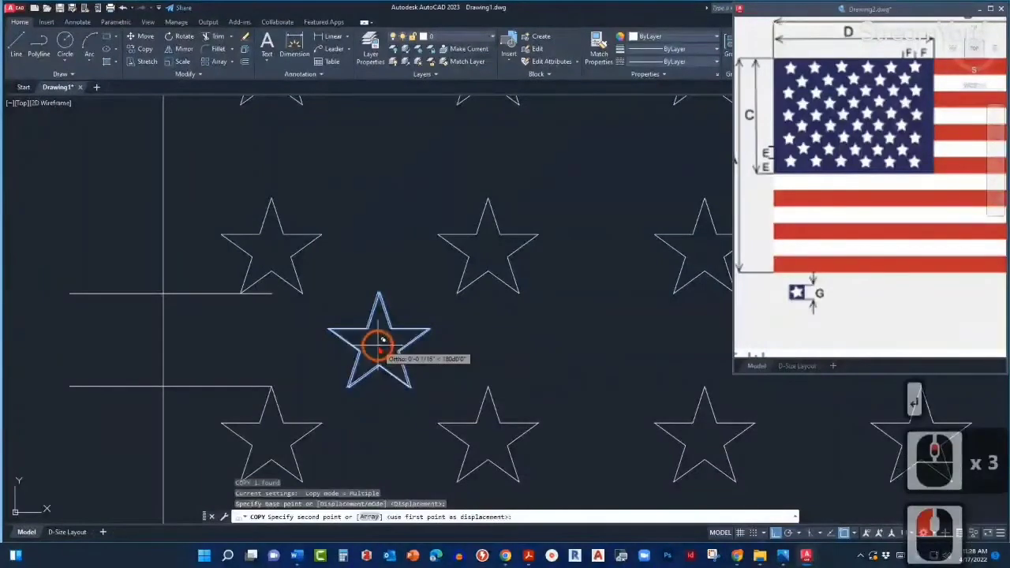
Step: Switch the star copy to an array of 4 items
{"action": "left_click", "coordinate": [367, 516]}
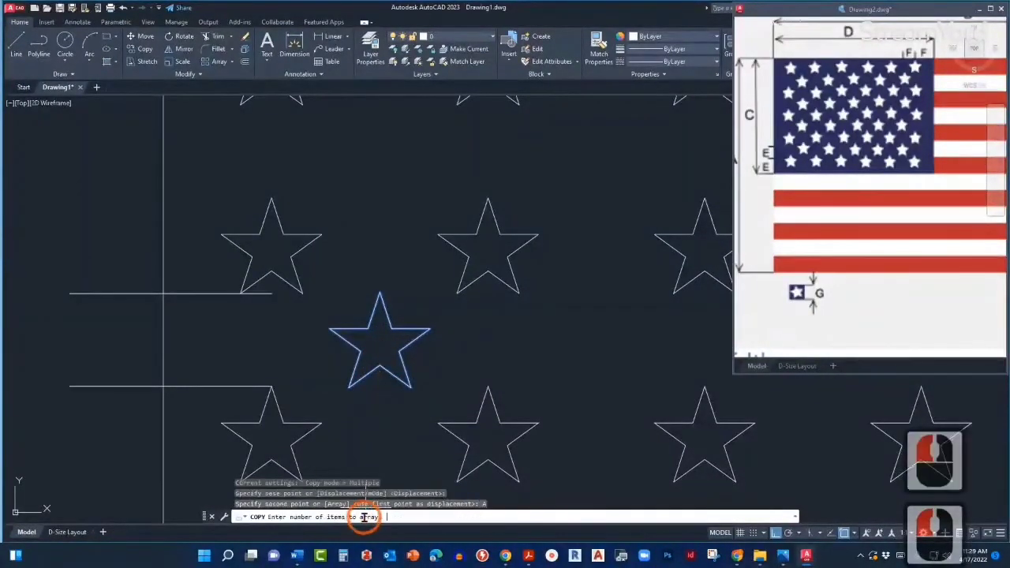
{"action": "scroll", "coordinate": [400, 362], "scroll_direction": "down", "scroll_amount": 2}
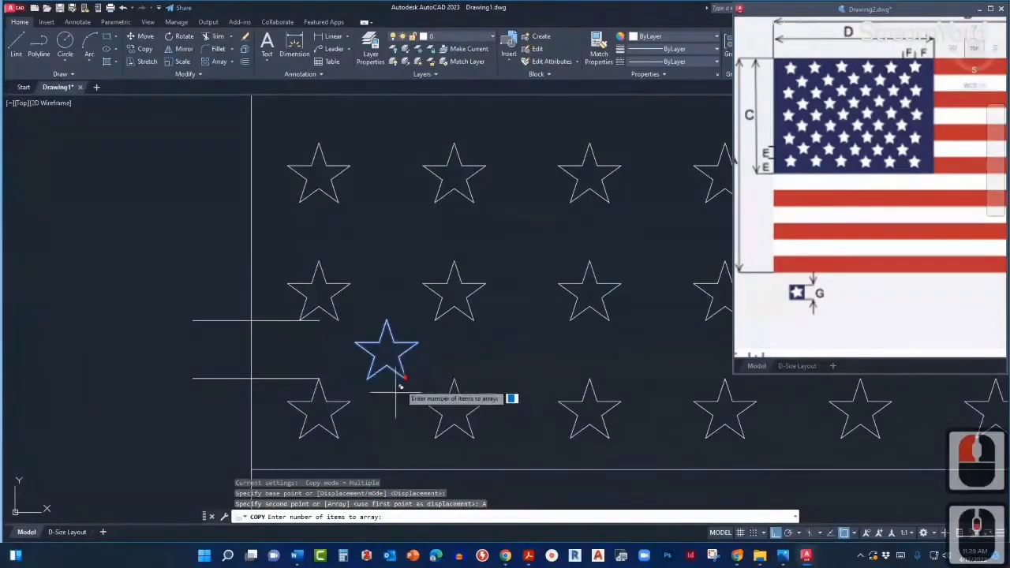
{"action": "scroll", "coordinate": [402, 347], "scroll_direction": "down", "scroll_amount": 2}
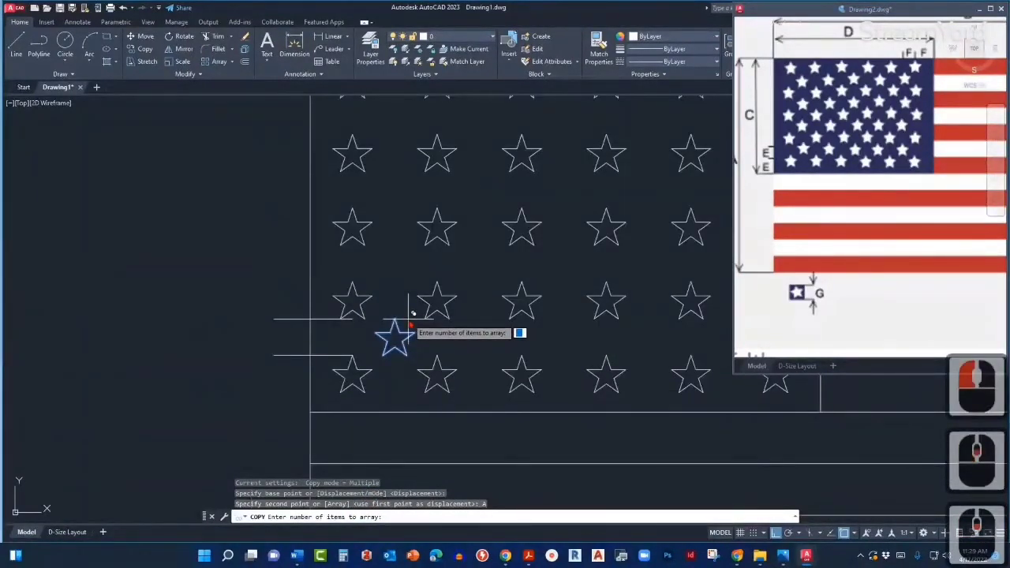
{"action": "scroll", "coordinate": [408, 315], "scroll_direction": "down", "scroll_amount": 2}
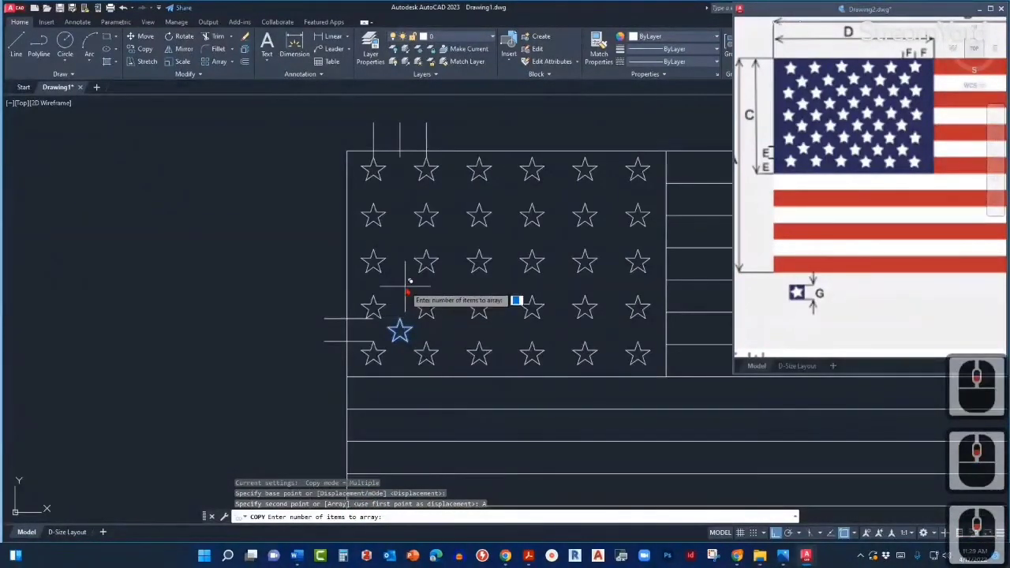
{"action": "type", "text": "5"}
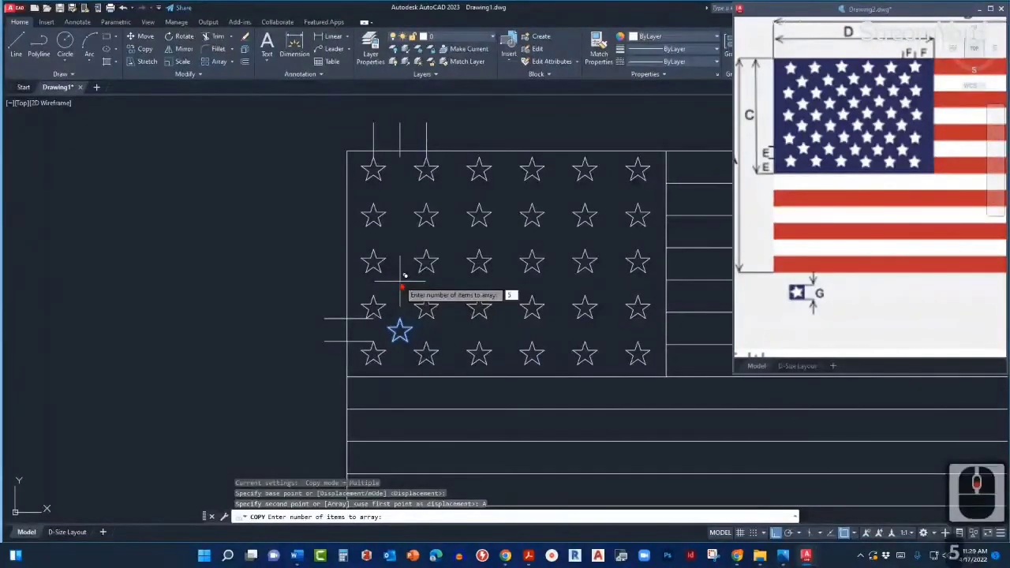
{"action": "key", "text": "BackSpace"}
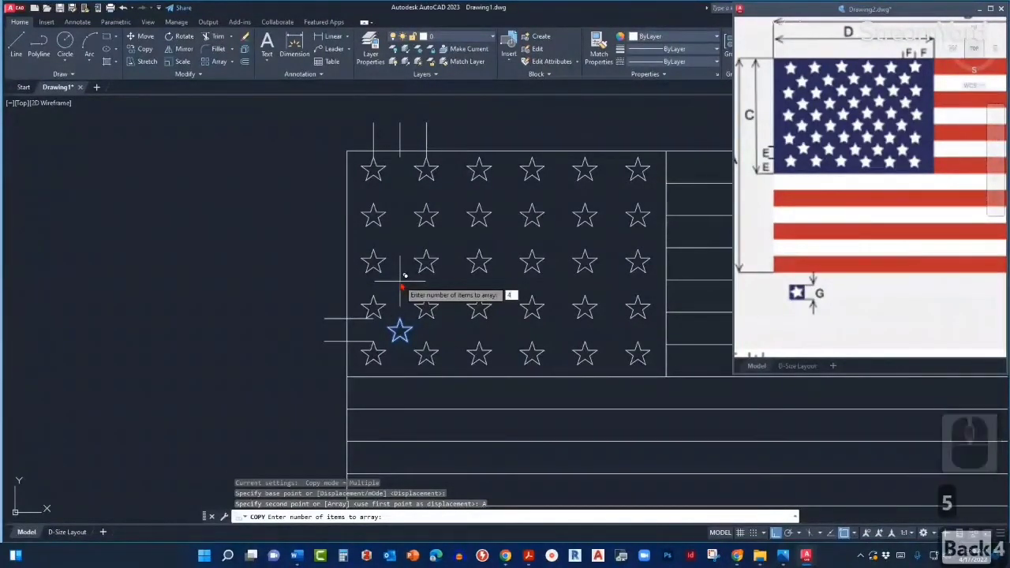
{"action": "type", "text": "4"}
{"action": "key", "text": "Return"}
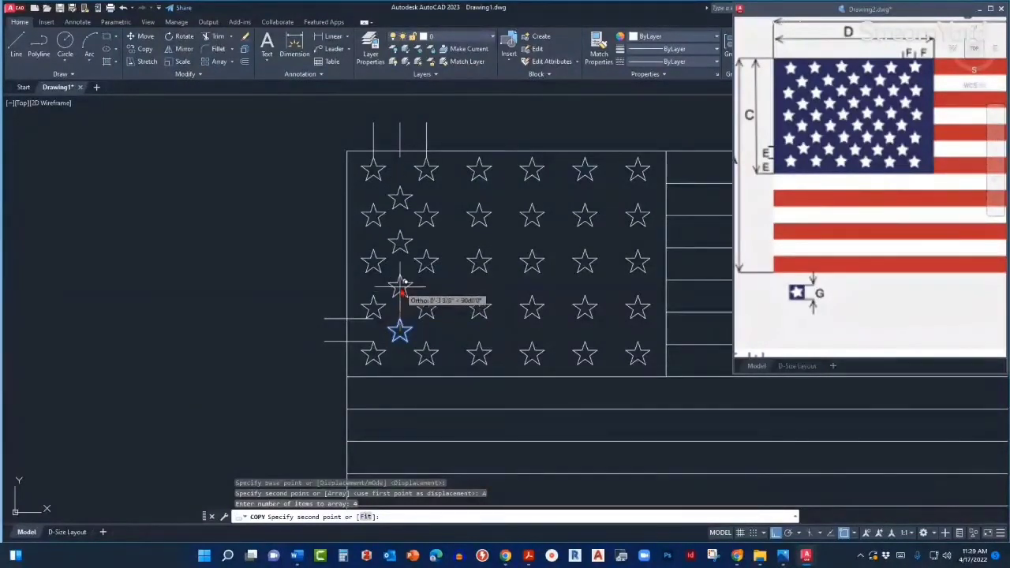
Step: Space the array upward using M2P between the centers of the first column's third star and the second column's fourth star, and finish copying
{"action": "scroll", "coordinate": [400, 282], "scroll_direction": "up", "scroll_amount": 2}
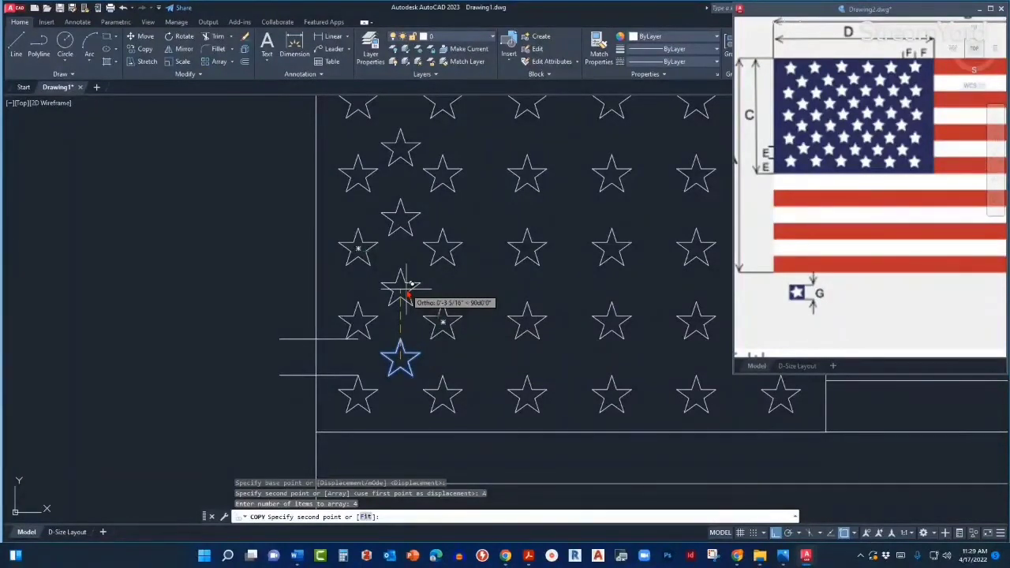
{"action": "type", "text": "M2"}
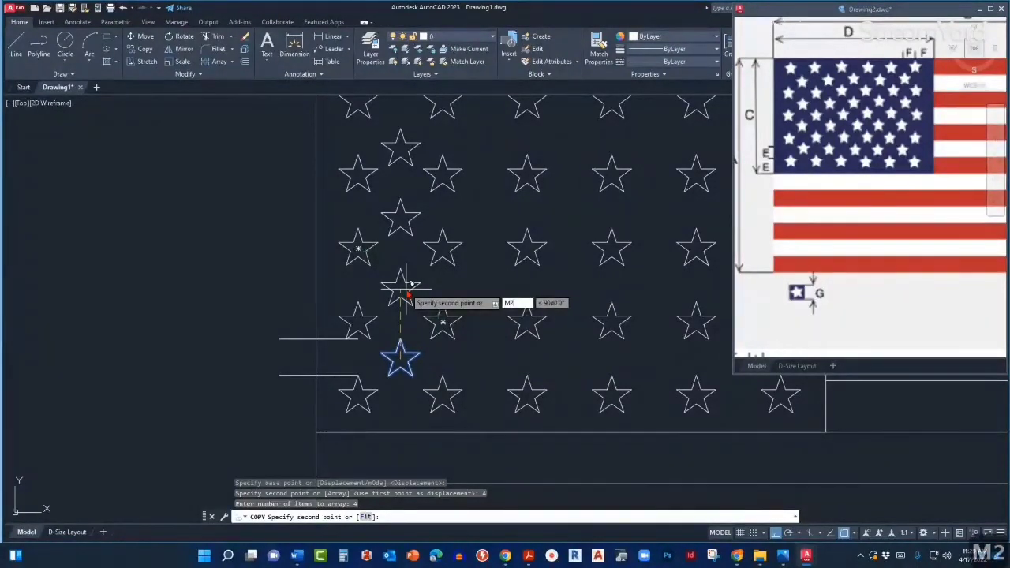
{"action": "type", "text": "P"}
{"action": "key", "text": "Return"}
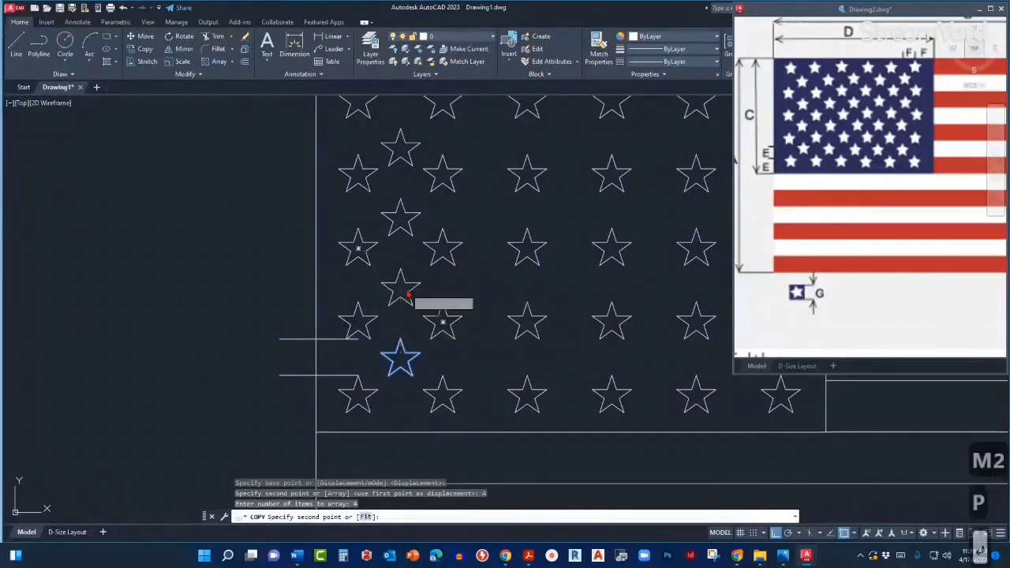
{"action": "scroll", "coordinate": [407, 276], "scroll_direction": "up", "scroll_amount": 2}
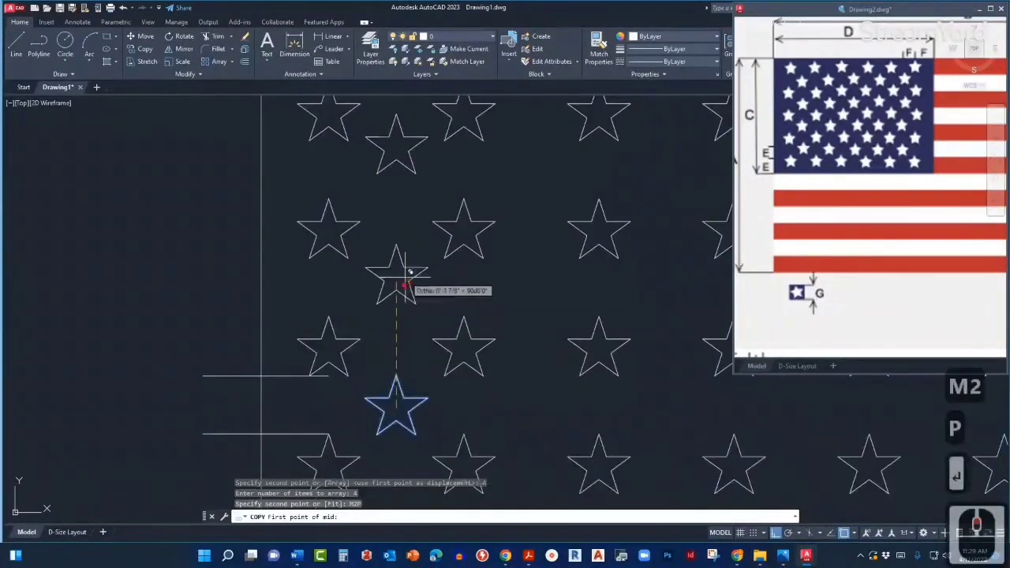
{"action": "left_click", "coordinate": [328, 231]}
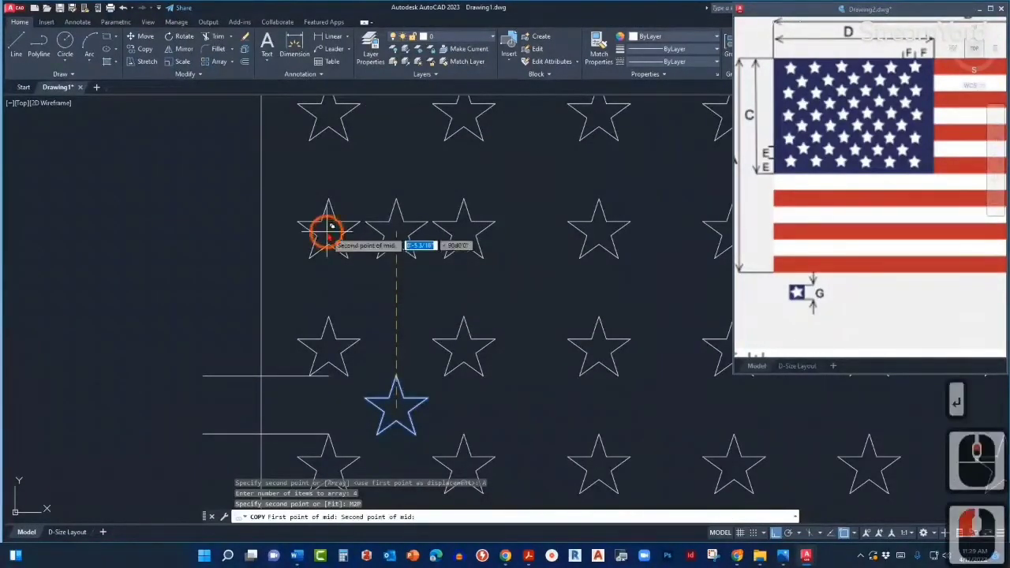
{"action": "left_click", "coordinate": [463, 347]}
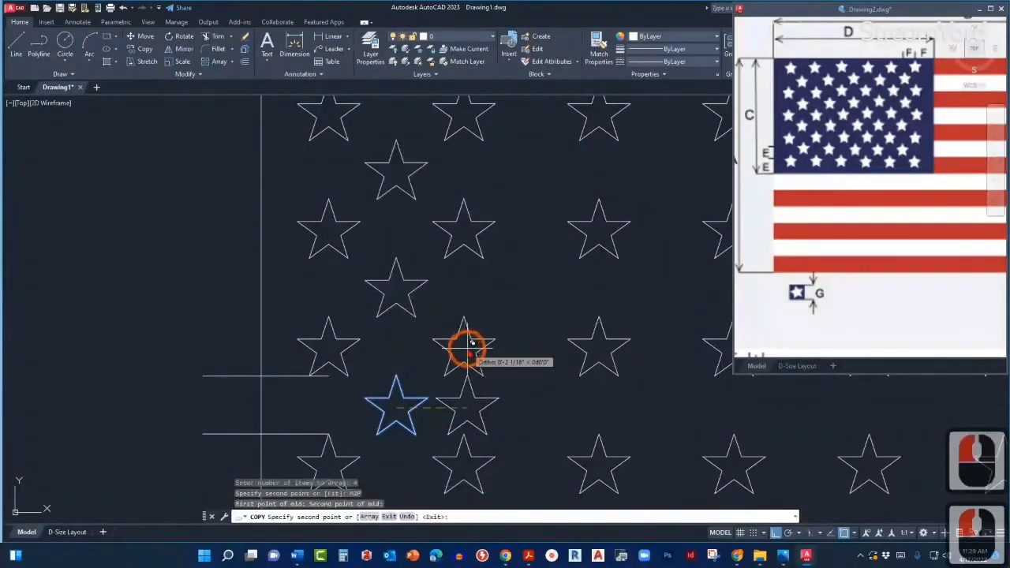
{"action": "scroll", "coordinate": [399, 364], "scroll_direction": "down", "scroll_amount": 2}
{"action": "scroll", "coordinate": [398, 364], "scroll_direction": "down", "scroll_amount": 2}
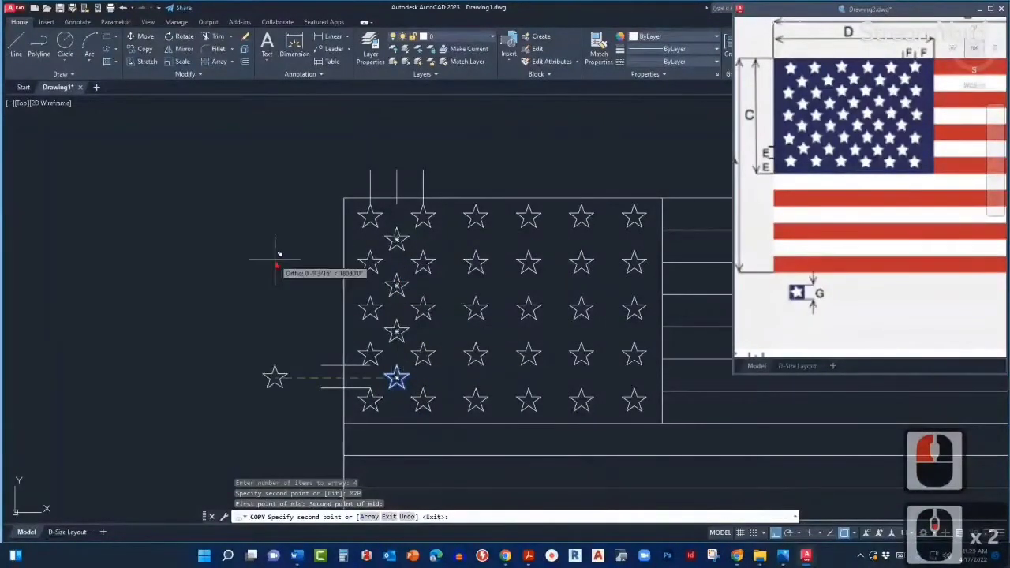
{"action": "key", "text": "Escape"}
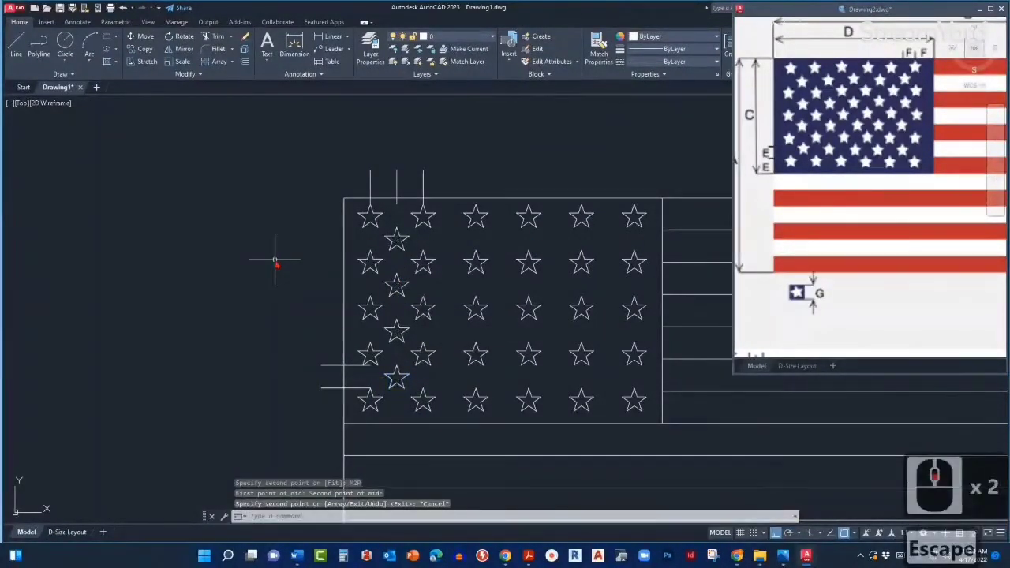
Step: Start copying the column of four staggered stars, using the lowest star's geometric center as the base point
{"action": "scroll", "coordinate": [392, 285], "scroll_direction": "up", "scroll_amount": 2}
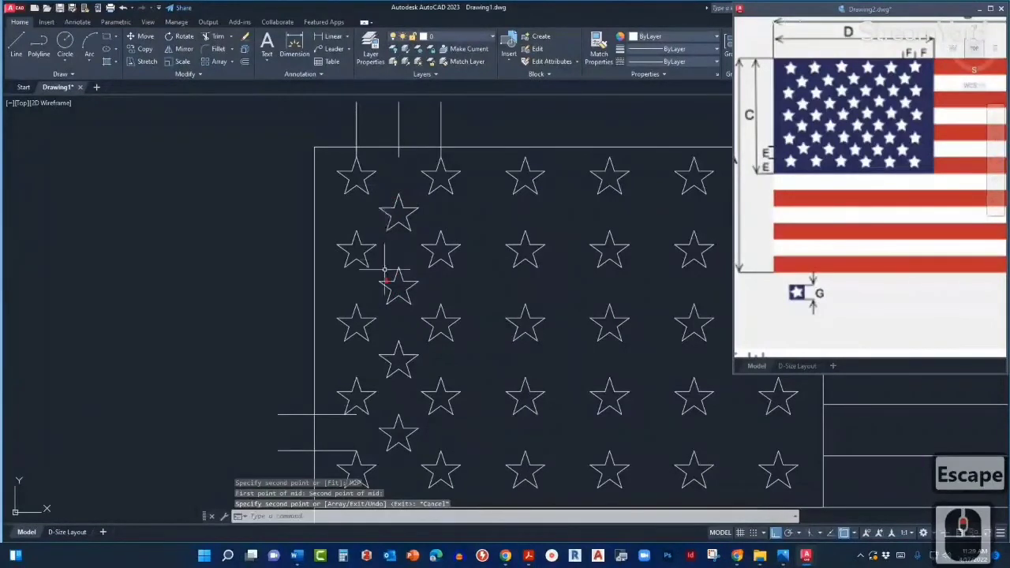
{"action": "left_click", "coordinate": [402, 448]}
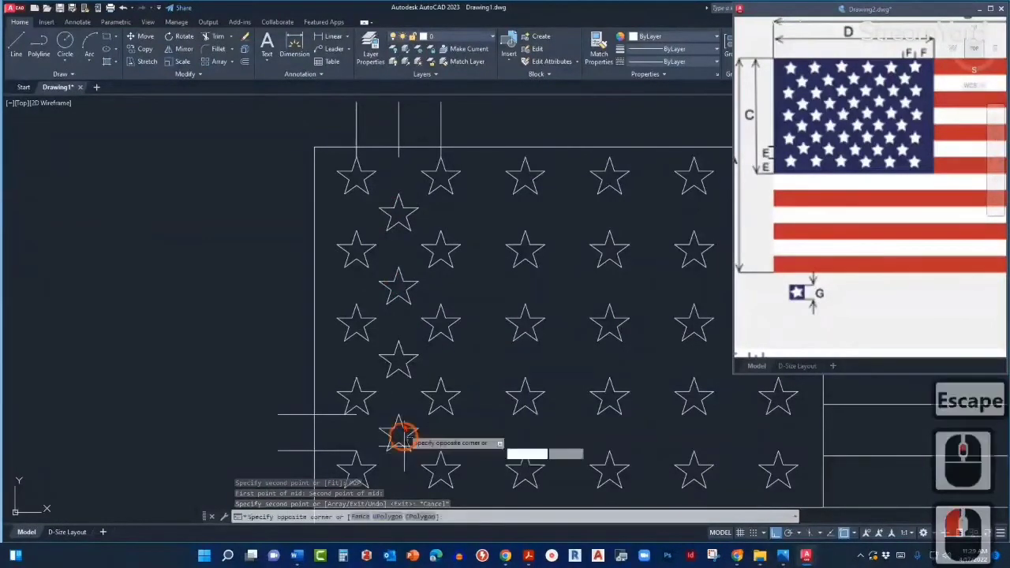
{"action": "left_click", "coordinate": [398, 212]}
{"action": "scroll", "coordinate": [399, 280], "scroll_direction": "down", "scroll_amount": 2}
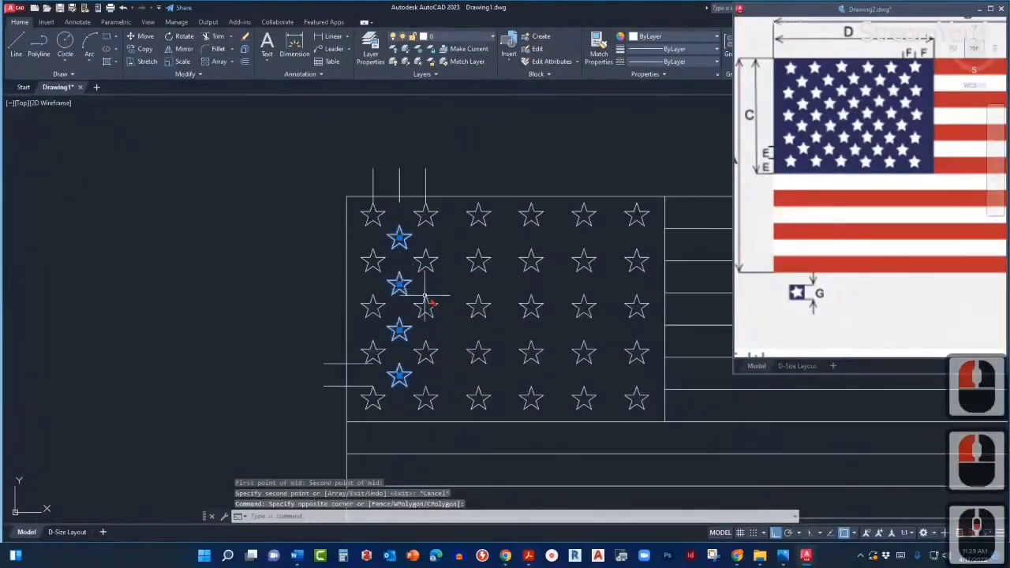
{"action": "middle_click_drag", "start_coordinate": [467, 304], "coordinate": [439, 308]}
{"action": "type", "text": "co"}
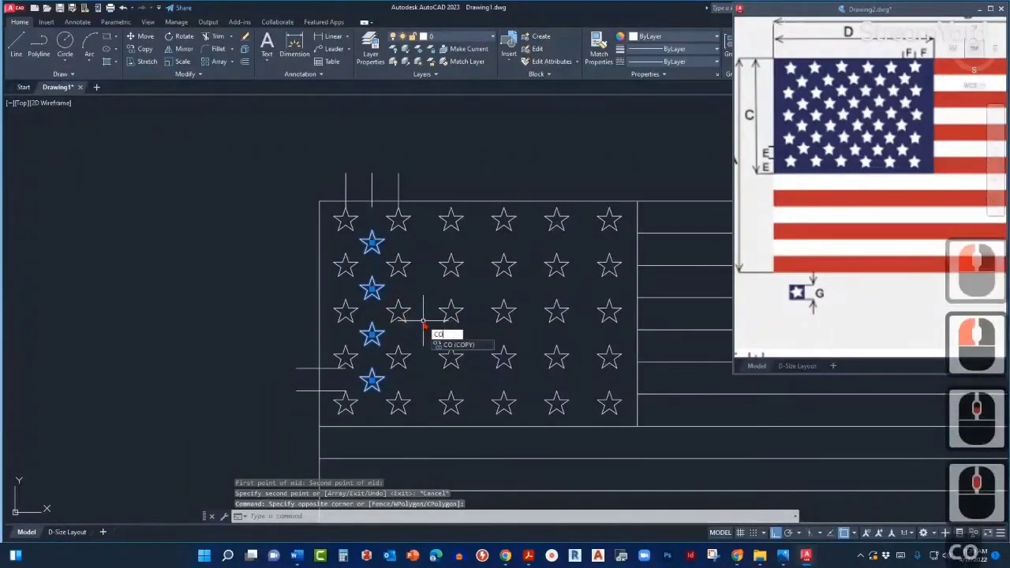
{"action": "key", "text": "Return"}
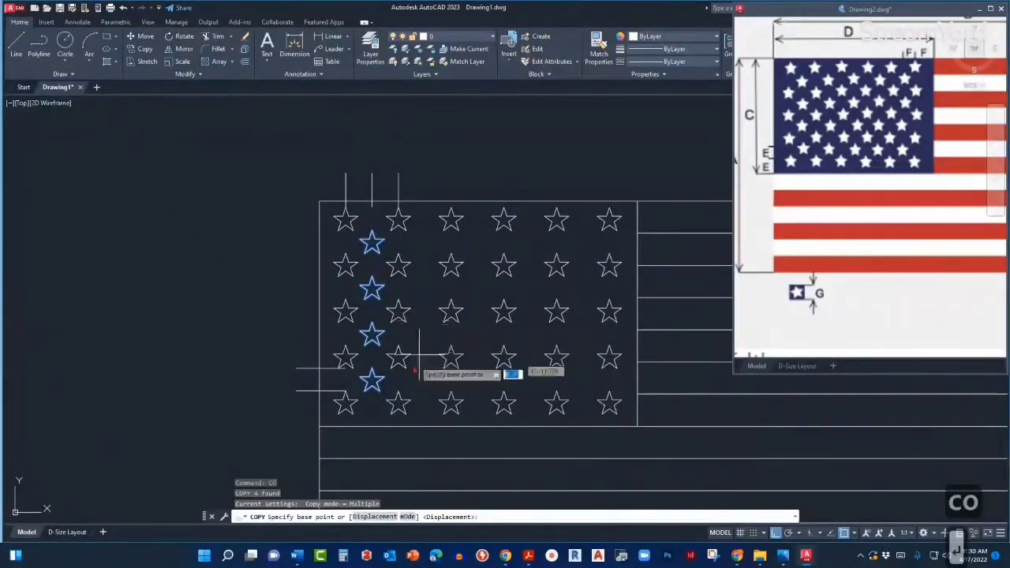
{"action": "scroll", "coordinate": [422, 371], "scroll_direction": "up", "scroll_amount": 3}
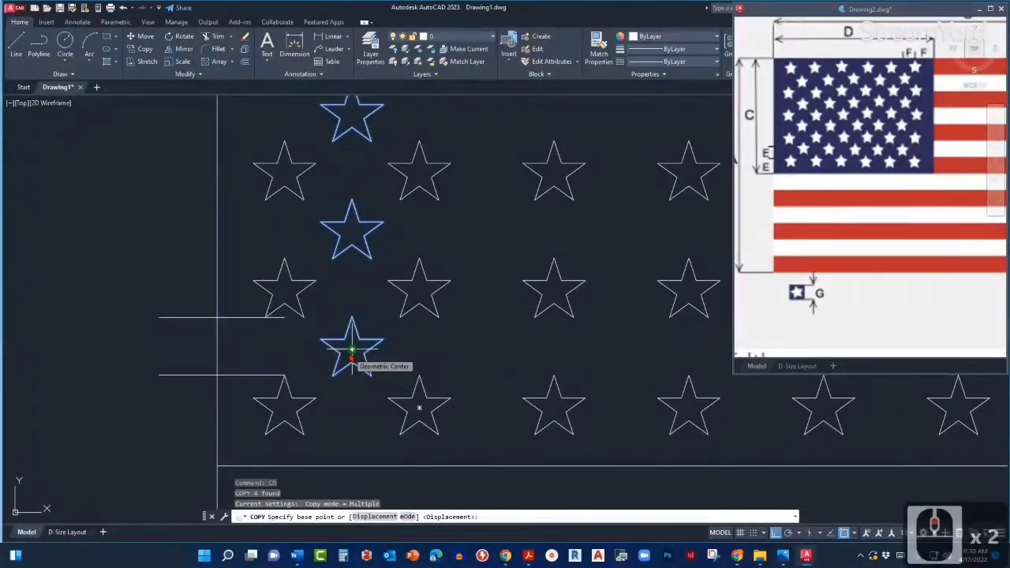
{"action": "left_click", "coordinate": [352, 351]}
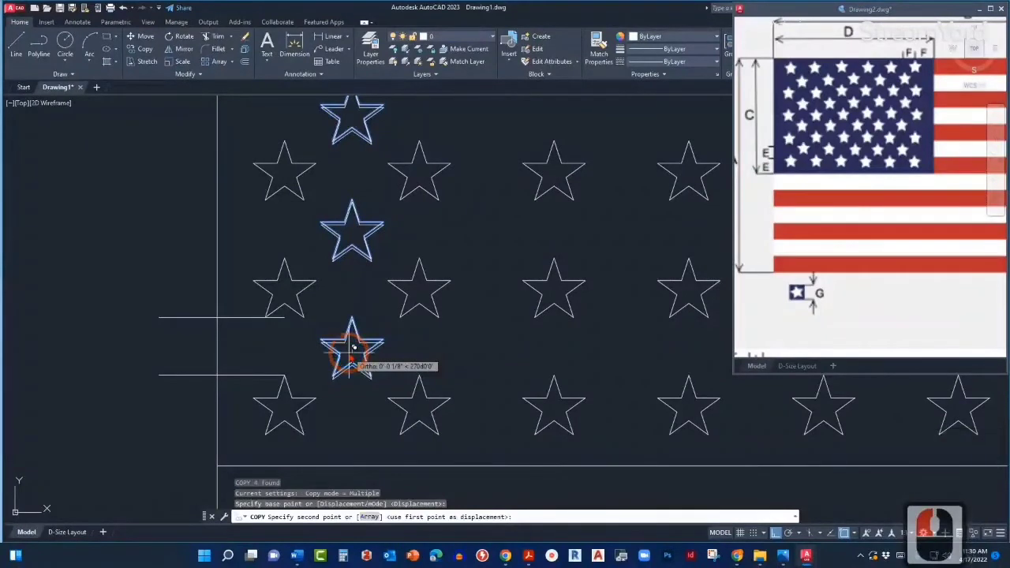
Step: Switch the copy of the staggered four-star column to an array of 5 items
{"action": "scroll", "coordinate": [442, 355], "scroll_direction": "down", "scroll_amount": 1}
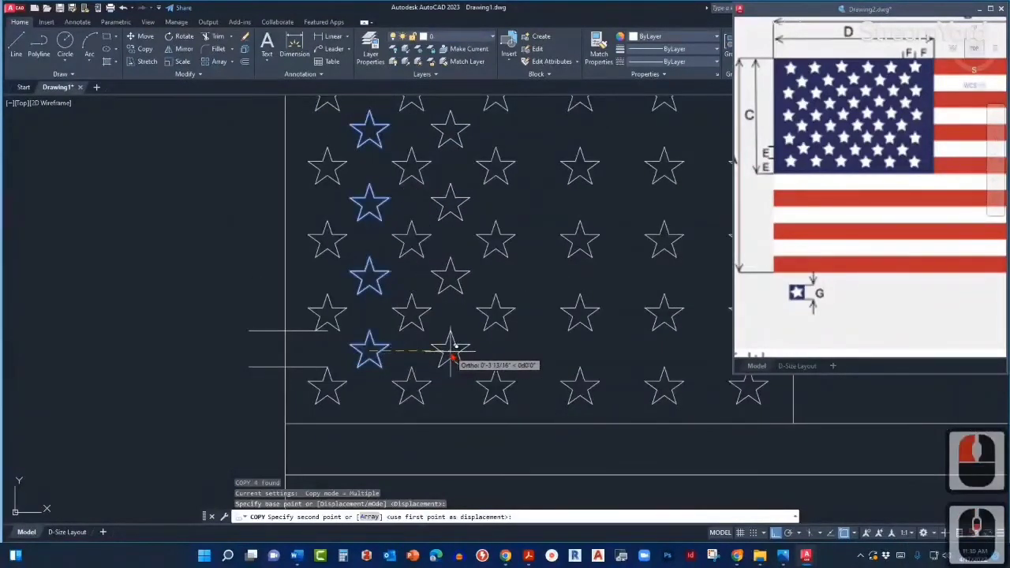
{"action": "type", "text": "4"}
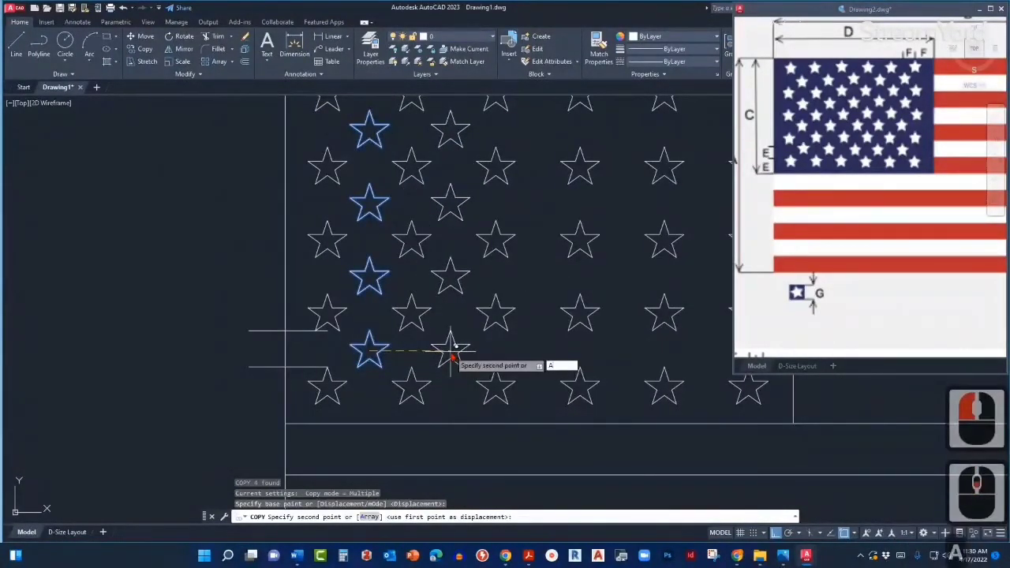
{"action": "key", "text": "Return"}
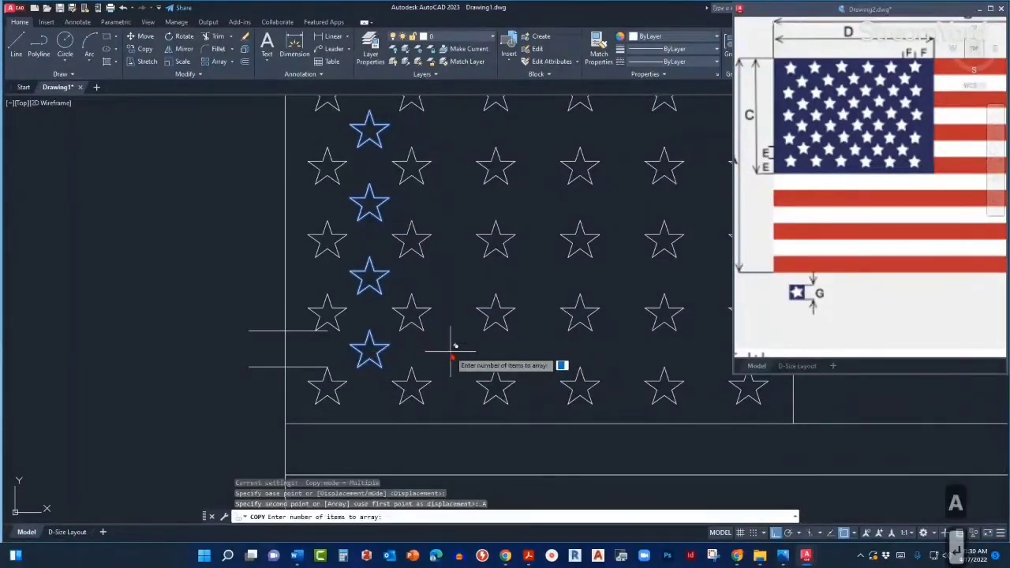
{"action": "scroll", "coordinate": [455, 347], "scroll_direction": "down", "scroll_amount": 2}
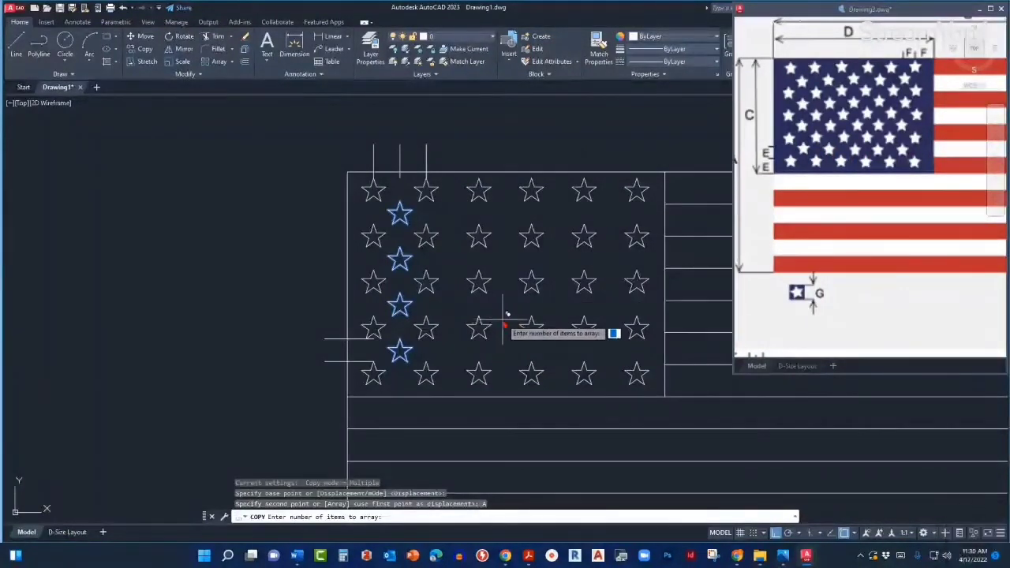
{"action": "type", "text": "5"}
{"action": "key", "text": "Return"}
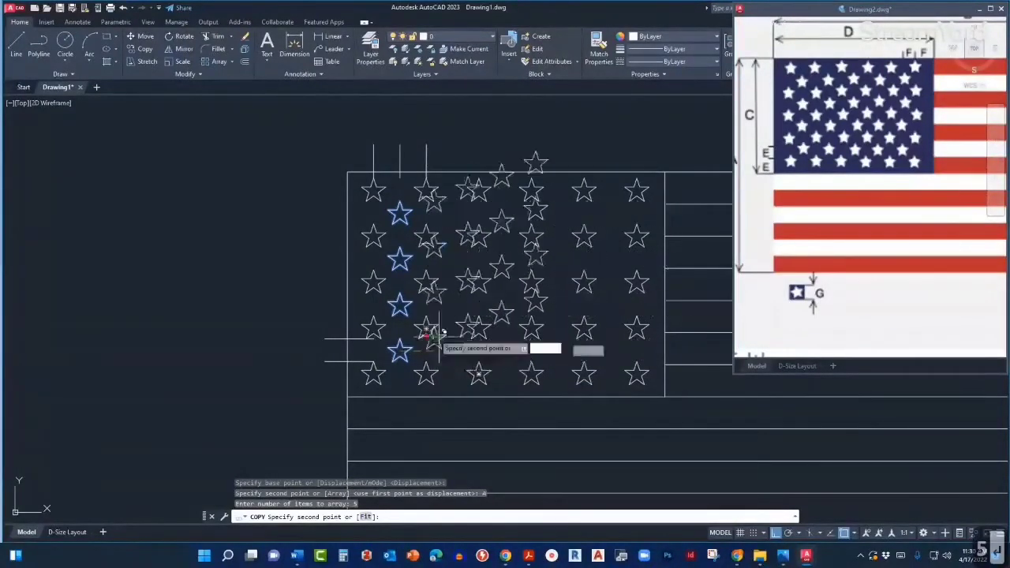
Step: Space the array horizontally using M2P between the centers of the second column's second-lowest star and the third column's lowest star, and finish copying
{"action": "scroll", "coordinate": [457, 351], "scroll_direction": "up", "scroll_amount": 2}
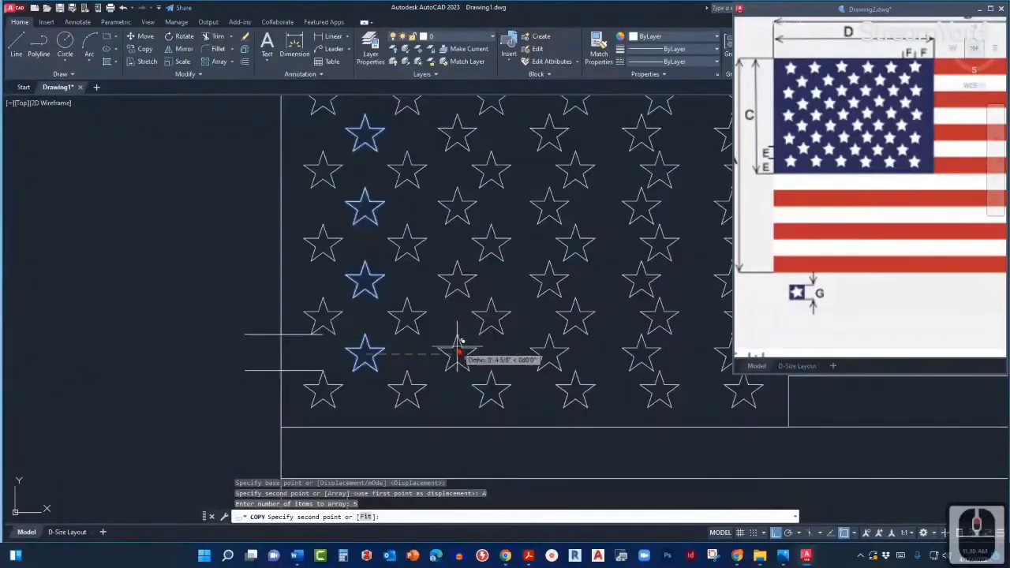
{"action": "type", "text": "M2"}
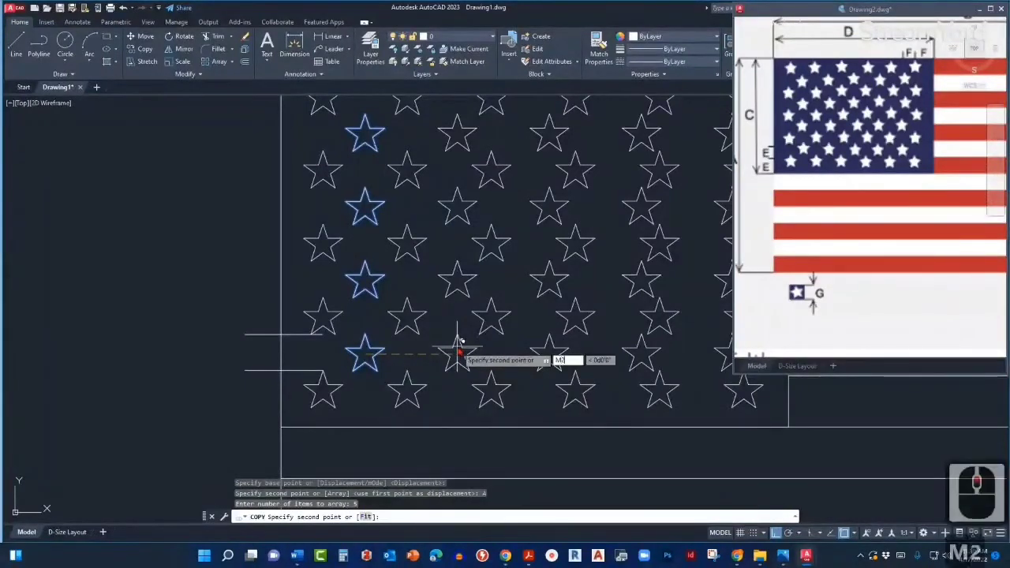
{"action": "type", "text": "P"}
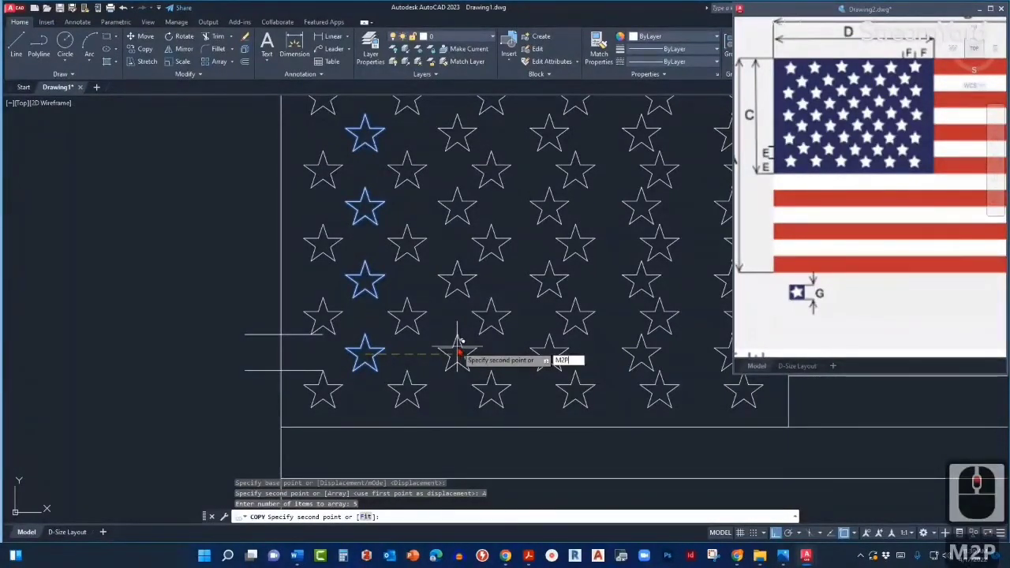
{"action": "key", "text": "Return"}
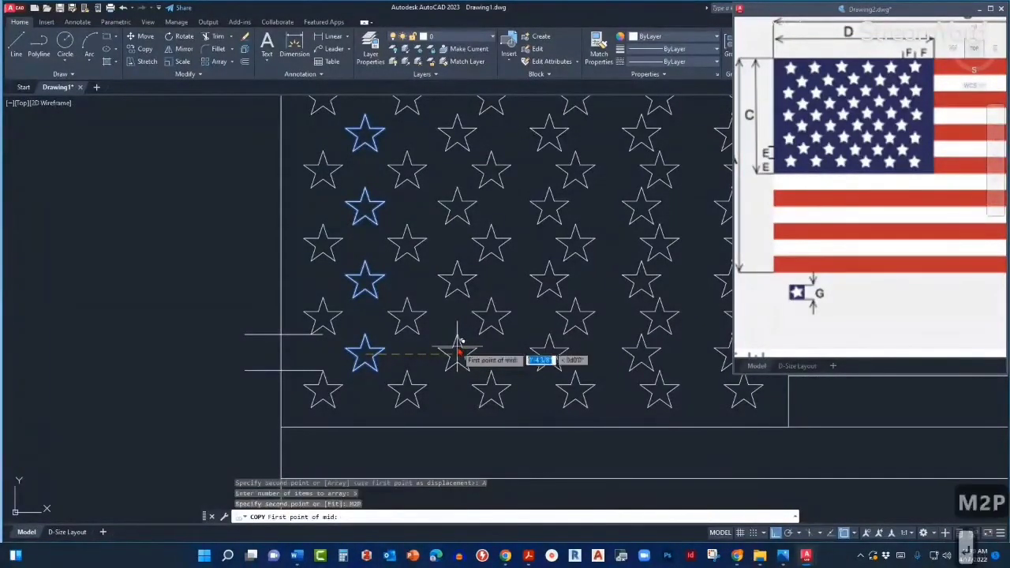
{"action": "scroll", "coordinate": [456, 354], "scroll_direction": "up", "scroll_amount": 2}
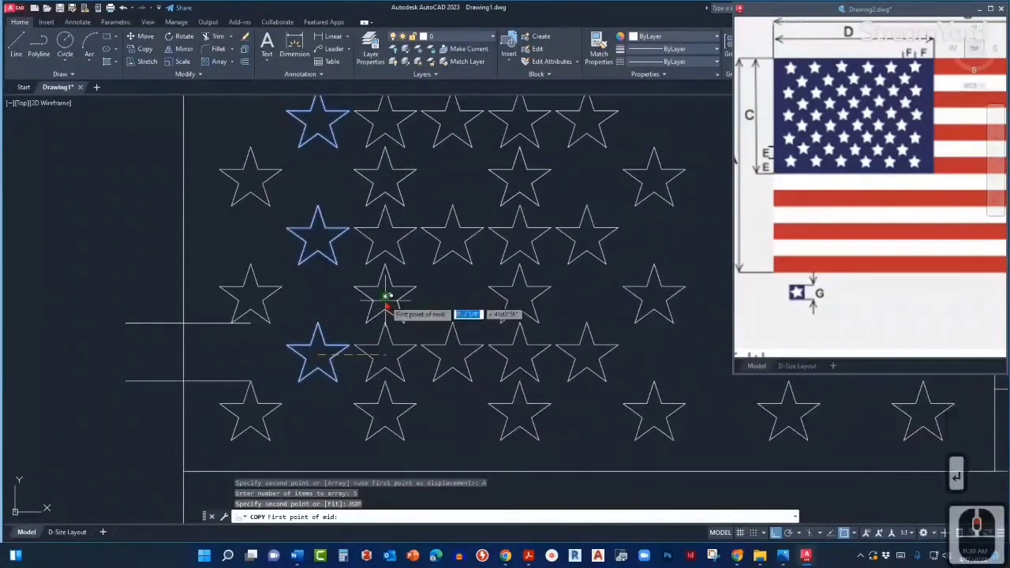
{"action": "scroll", "coordinate": [384, 296], "scroll_direction": "down", "scroll_amount": 2}
{"action": "left_click", "coordinate": [385, 297]}
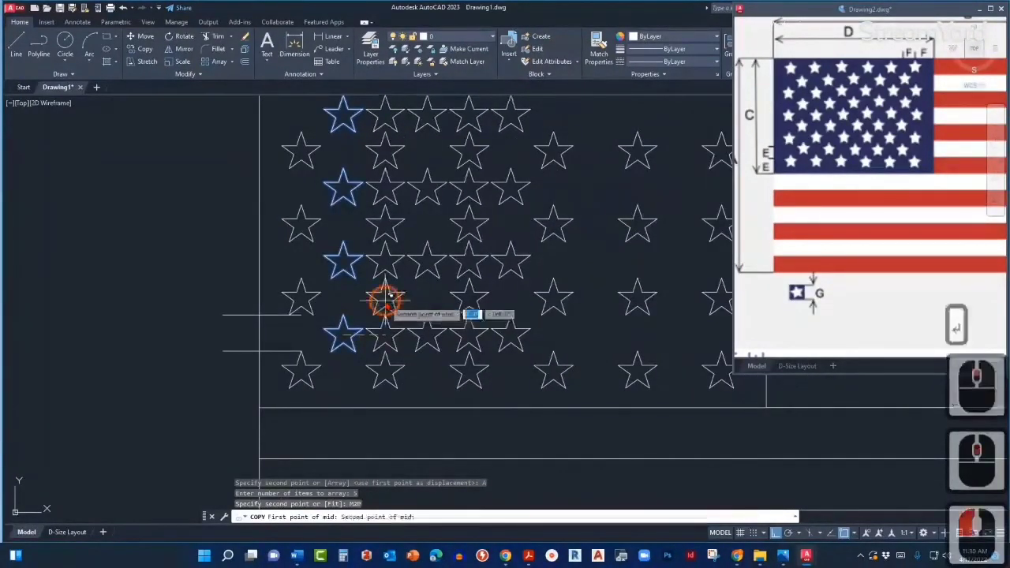
{"action": "left_click", "coordinate": [469, 374]}
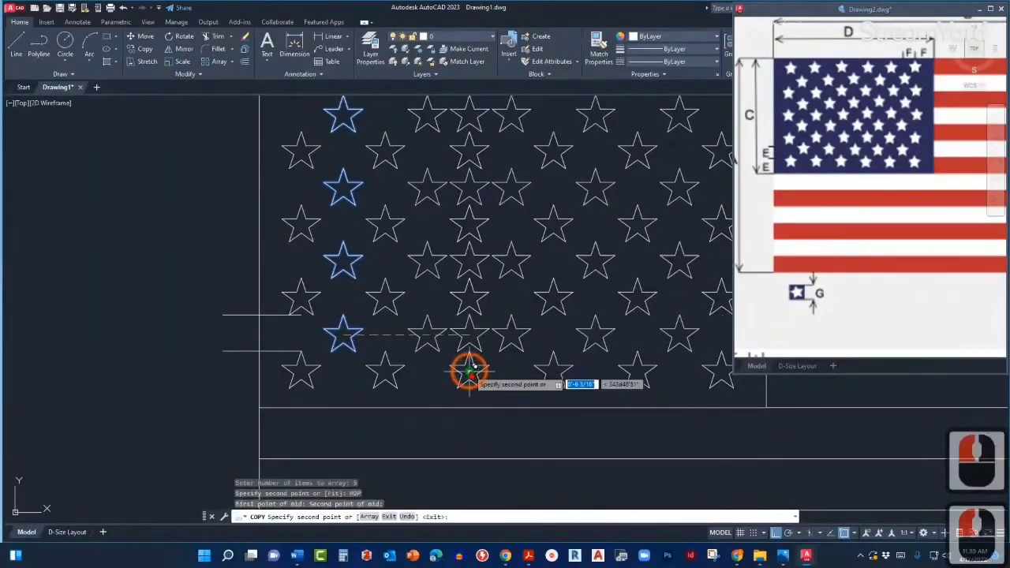
{"action": "scroll", "coordinate": [418, 384], "scroll_direction": "down", "scroll_amount": 2}
{"action": "key", "text": "Escape"}
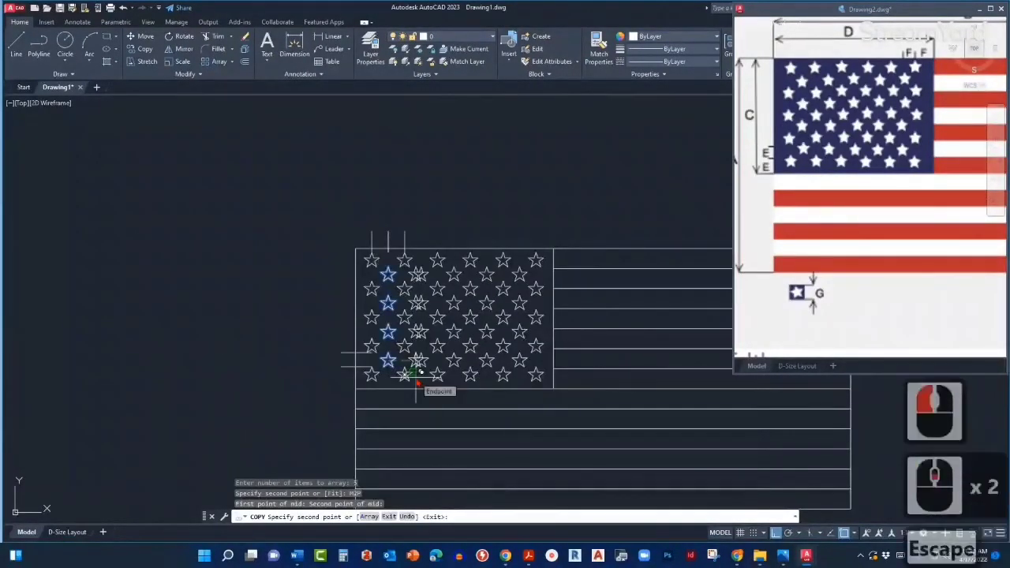
Step: Start a crossing selection over the short vertical guide lines above the union's upper edge
{"action": "scroll", "coordinate": [455, 347], "scroll_direction": "up", "scroll_amount": 2}
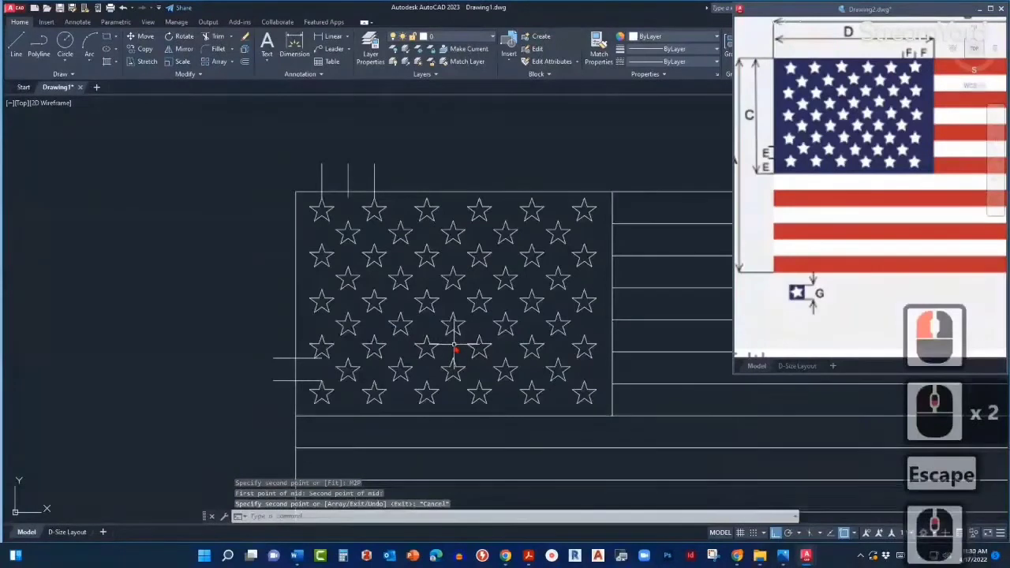
{"action": "left_click", "coordinate": [384, 176]}
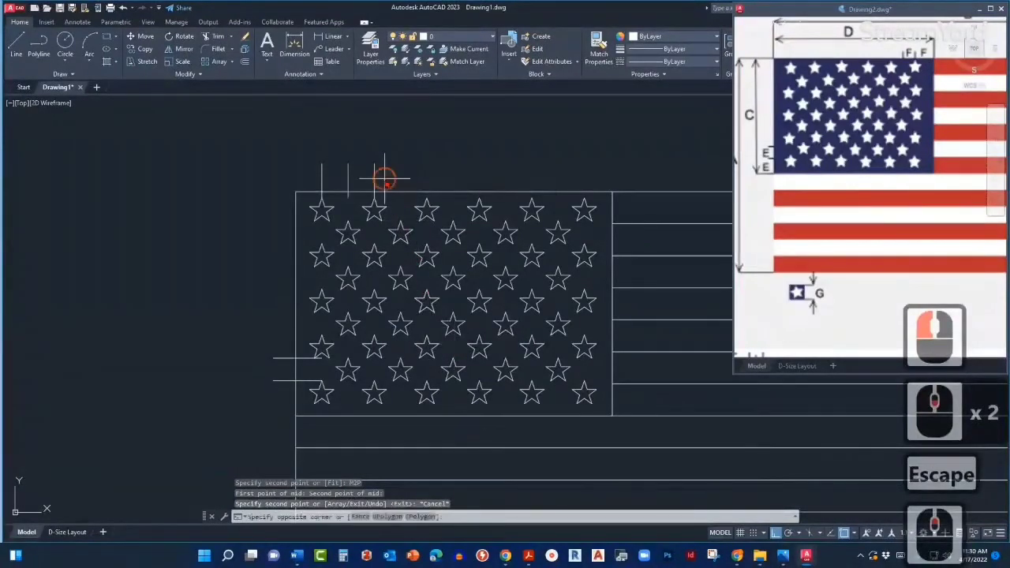
Step: Delete the five leftover construction lines above and beside the star field
{"action": "left_click", "coordinate": [289, 399]}
{"action": "left_click", "coordinate": [262, 320]}
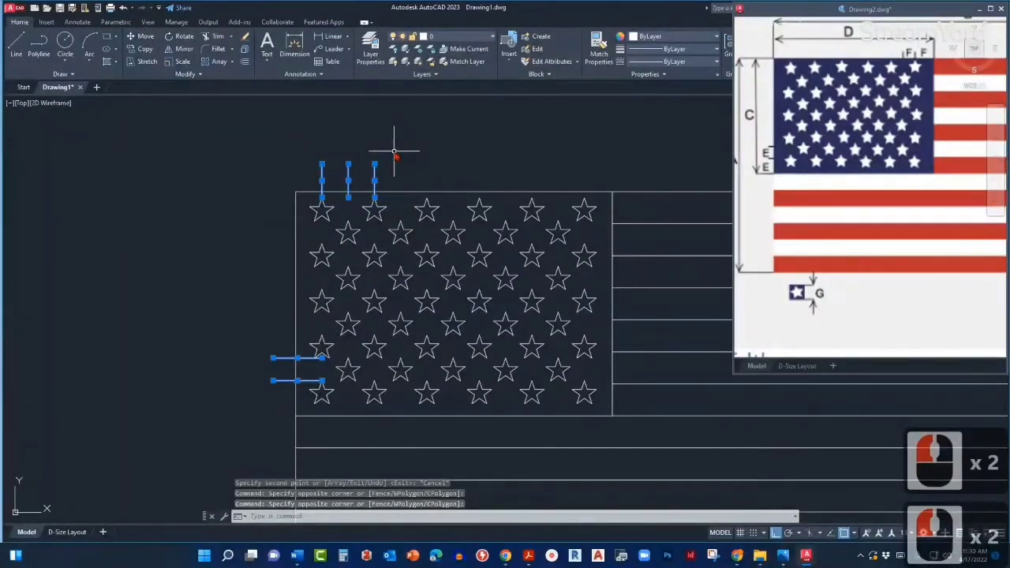
{"action": "key", "text": "Delete"}
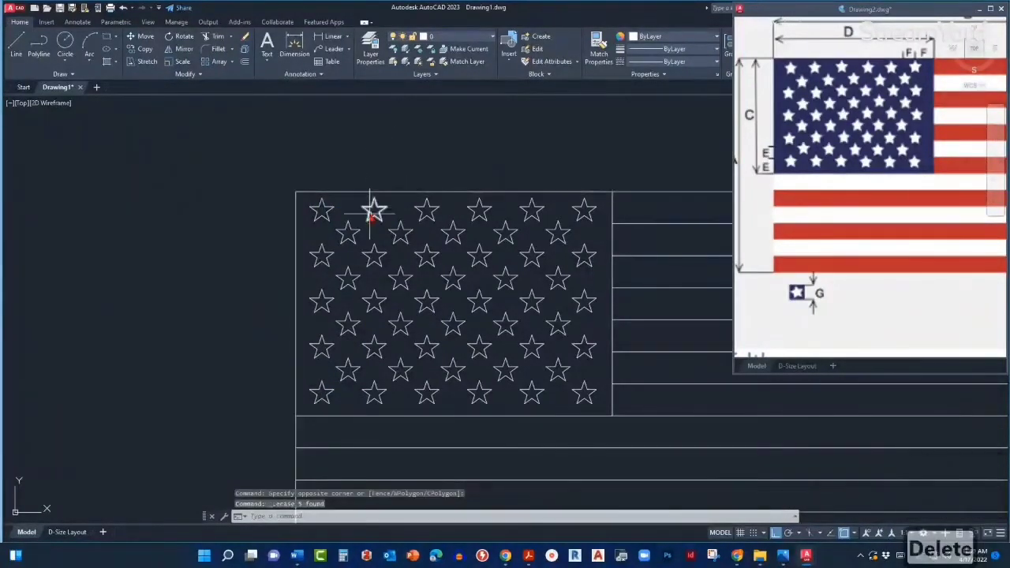
Step: Compare the flag's star field and stripes with the reference flag image and its dimension table in Drawing2
{"action": "scroll", "coordinate": [369, 237], "scroll_direction": "down", "scroll_amount": 2}
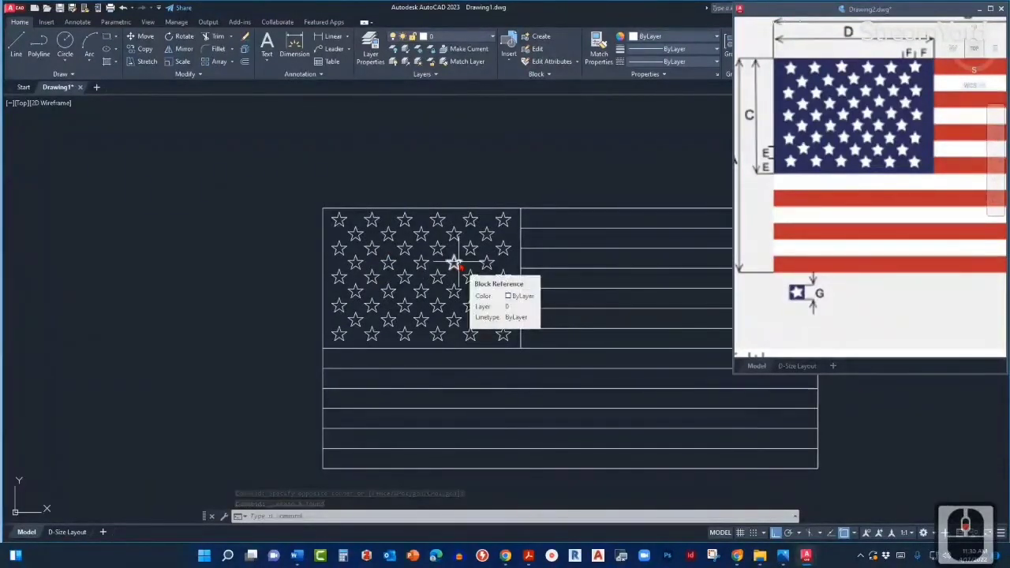
{"action": "scroll", "coordinate": [514, 262], "scroll_direction": "up", "scroll_amount": 1}
{"action": "middle_click_drag", "start_coordinate": [508, 264], "coordinate": [541, 263]}
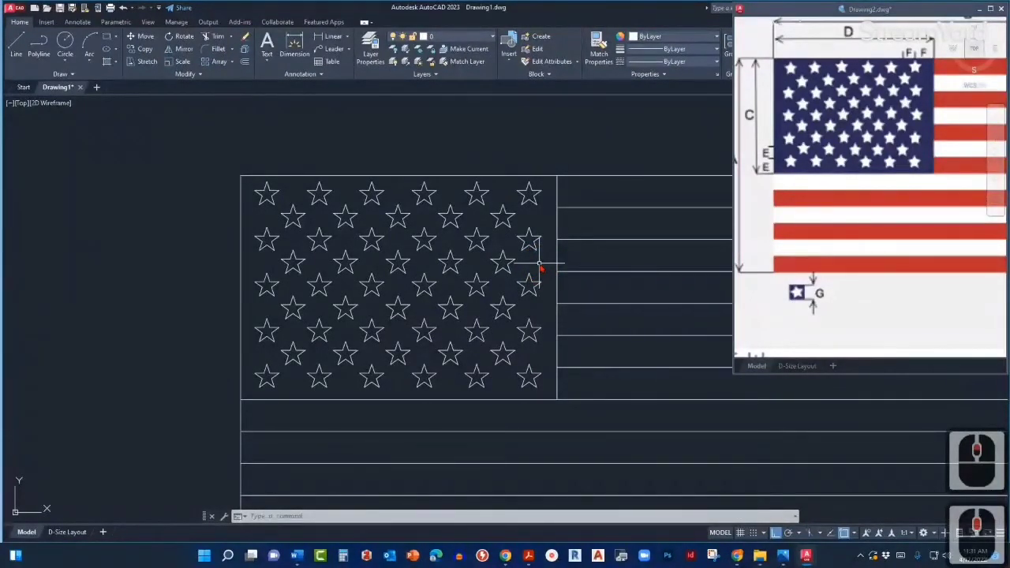
{"action": "left_click", "coordinate": [797, 168]}
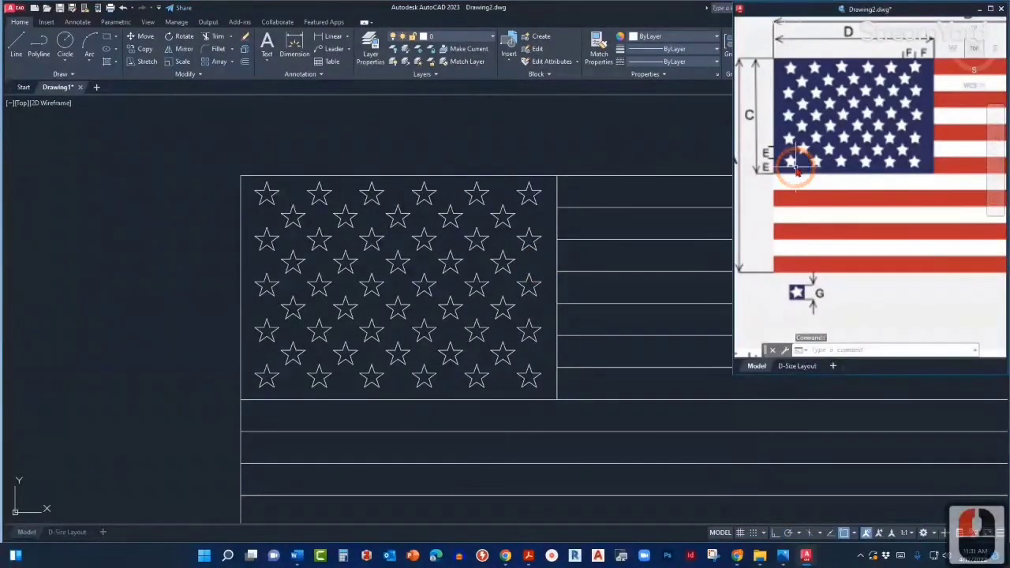
{"action": "scroll", "coordinate": [797, 162], "scroll_direction": "down", "scroll_amount": 2}
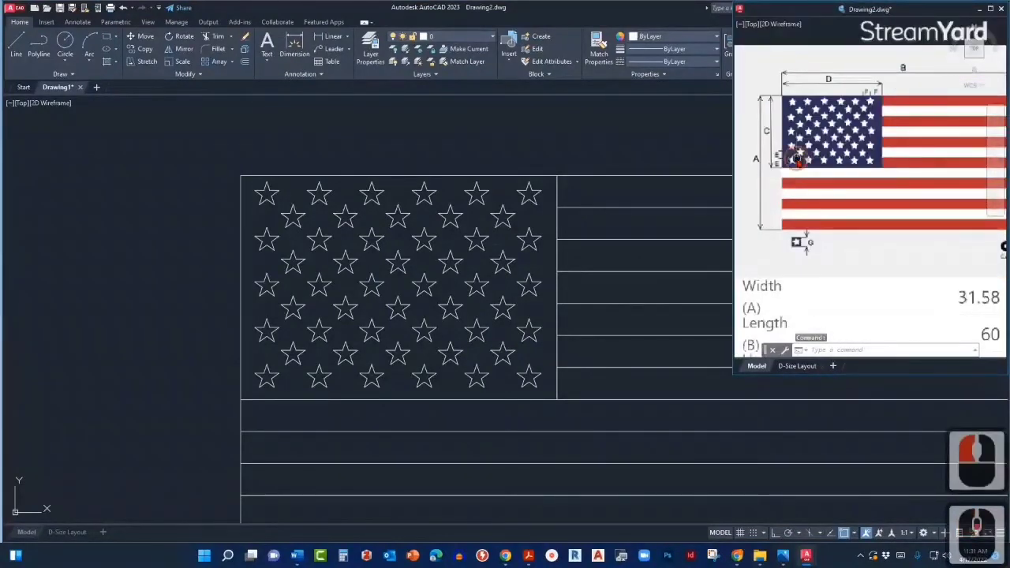
{"action": "scroll", "coordinate": [797, 160], "scroll_direction": "down", "scroll_amount": 3}
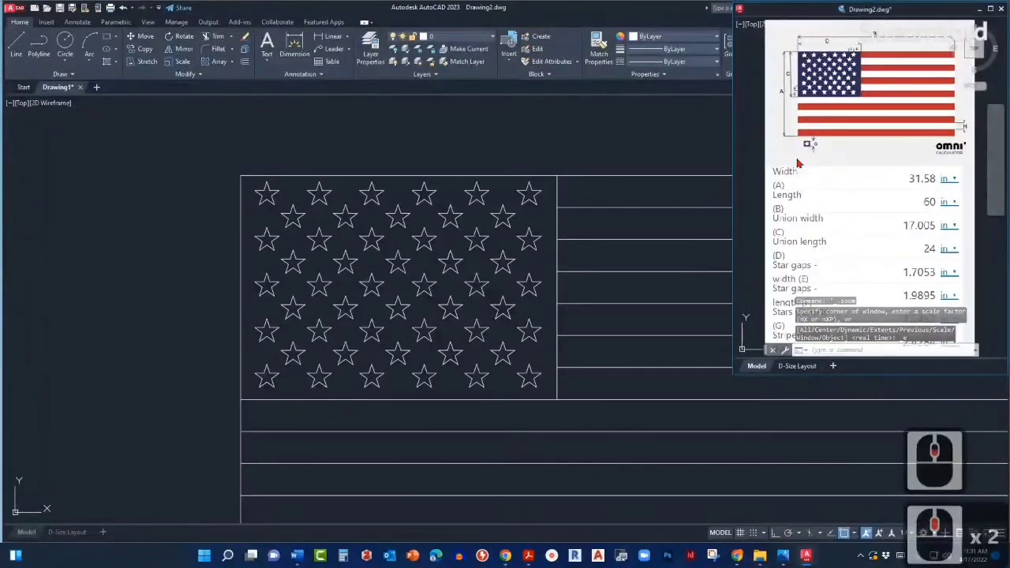
{"action": "left_click", "coordinate": [440, 155]}
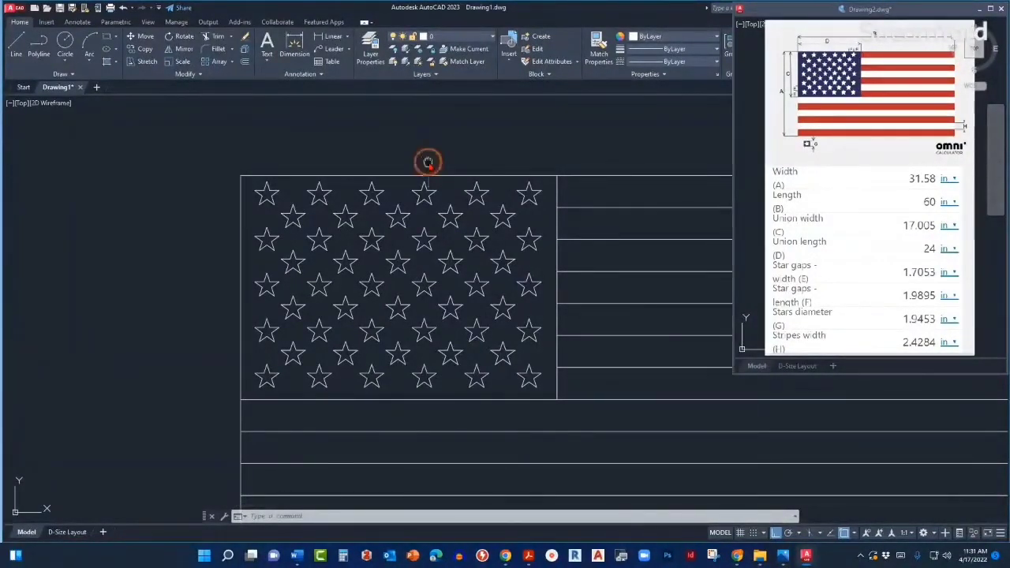
{"action": "middle_click", "coordinate": [427, 161]}
{"action": "middle_click", "coordinate": [428, 162]}
{"action": "scroll", "coordinate": [387, 238], "scroll_direction": "down", "scroll_amount": 1}
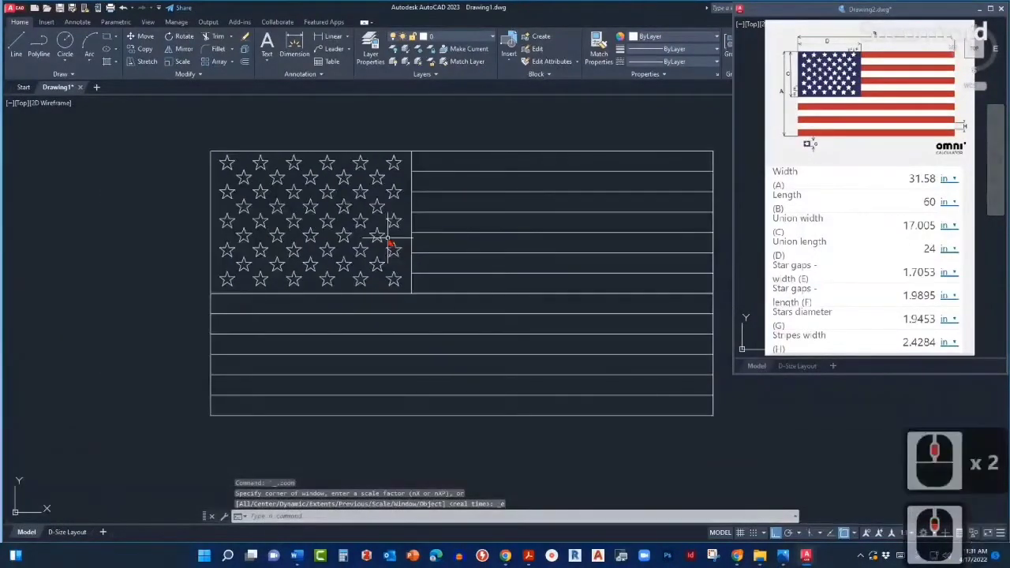
{"action": "scroll", "coordinate": [387, 238], "scroll_direction": "up", "scroll_amount": 2}
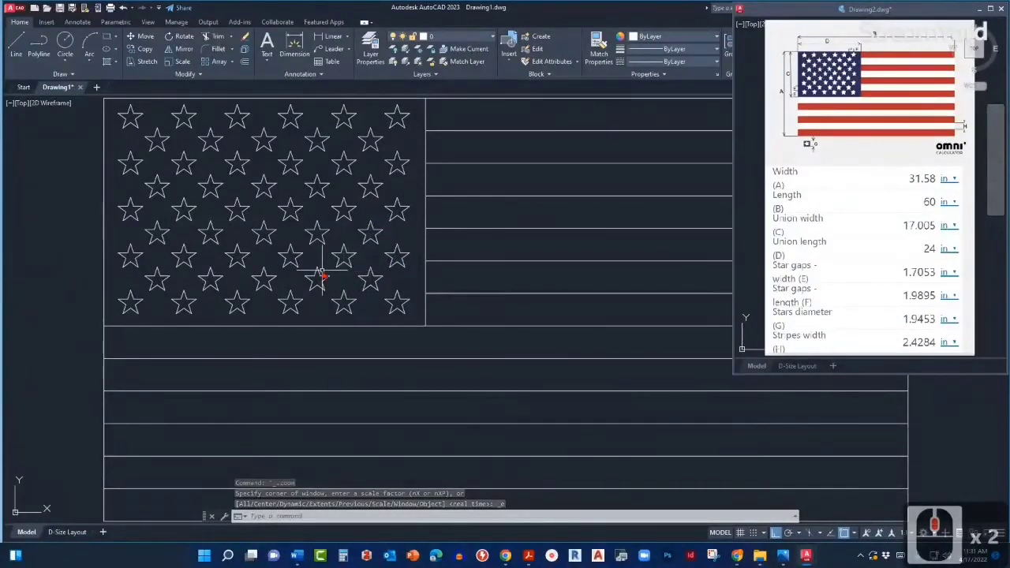
{"action": "scroll", "coordinate": [320, 274], "scroll_direction": "down", "scroll_amount": 2}
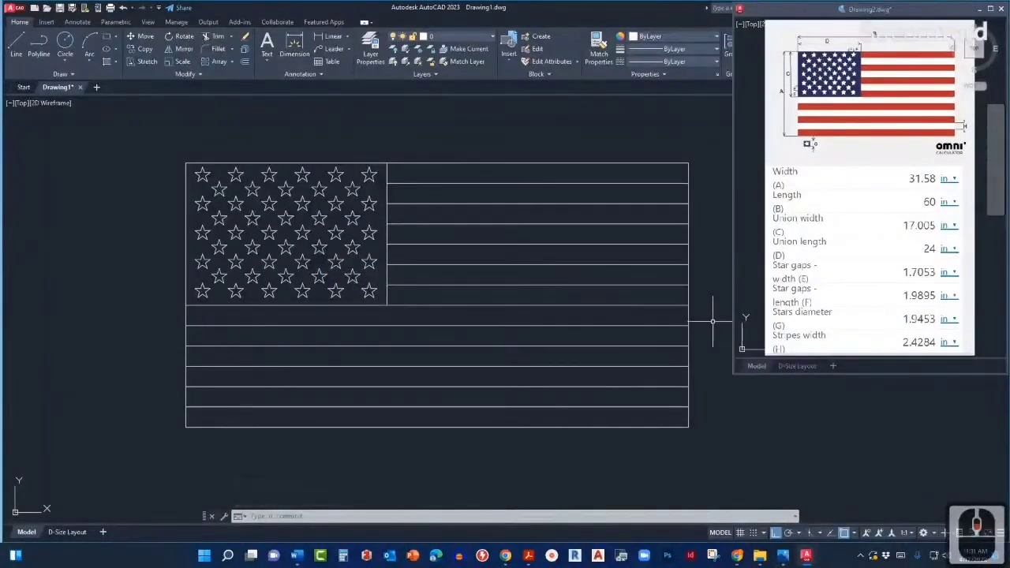
{"action": "left_click", "coordinate": [737, 555]}
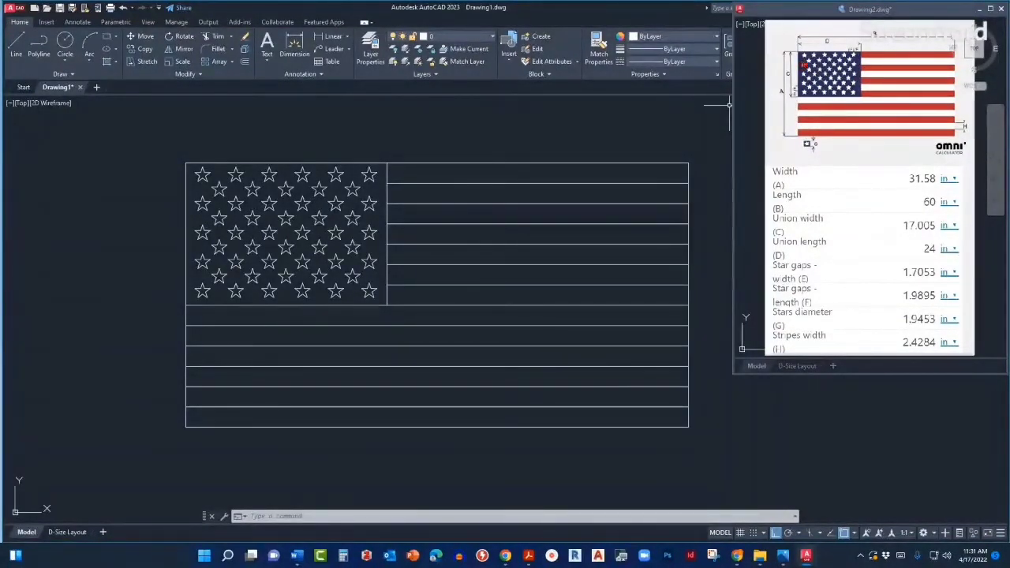
Step: Start a Hatch with the SOLID pattern and fill the first, third and fifth stripes beside the star field
{"action": "type", "text": "H"}
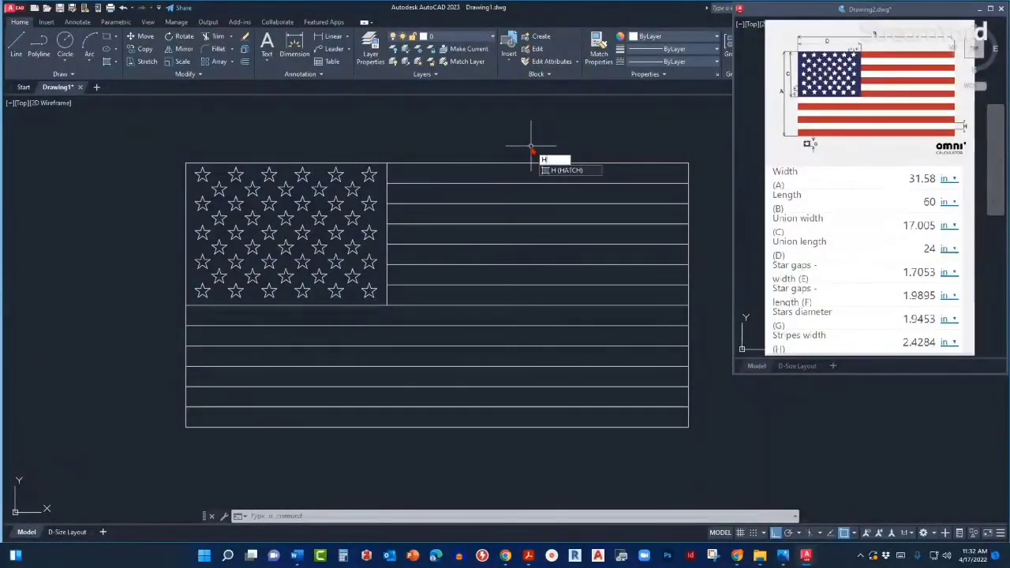
{"action": "key", "text": "Return"}
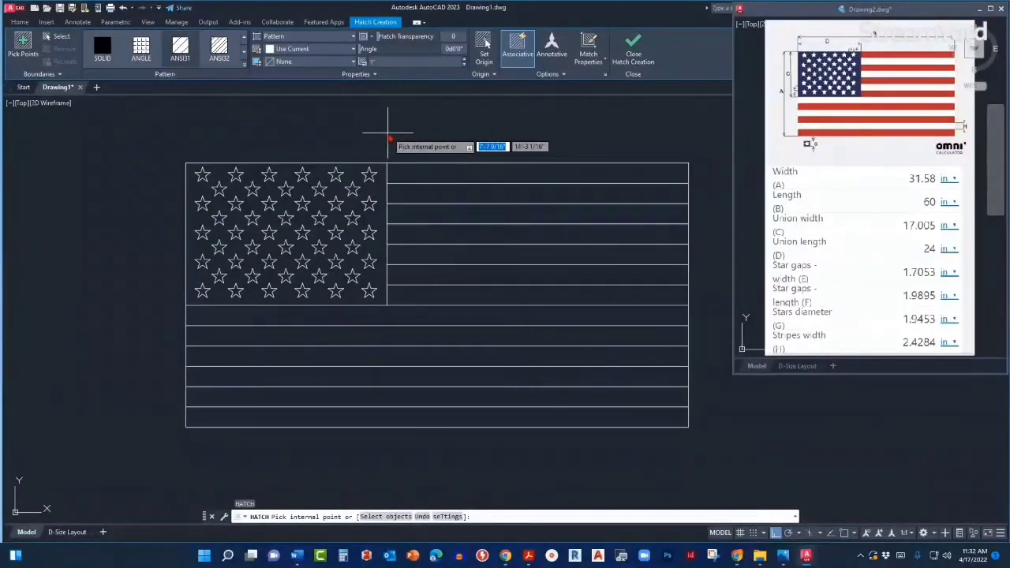
{"action": "left_click", "coordinate": [369, 297]}
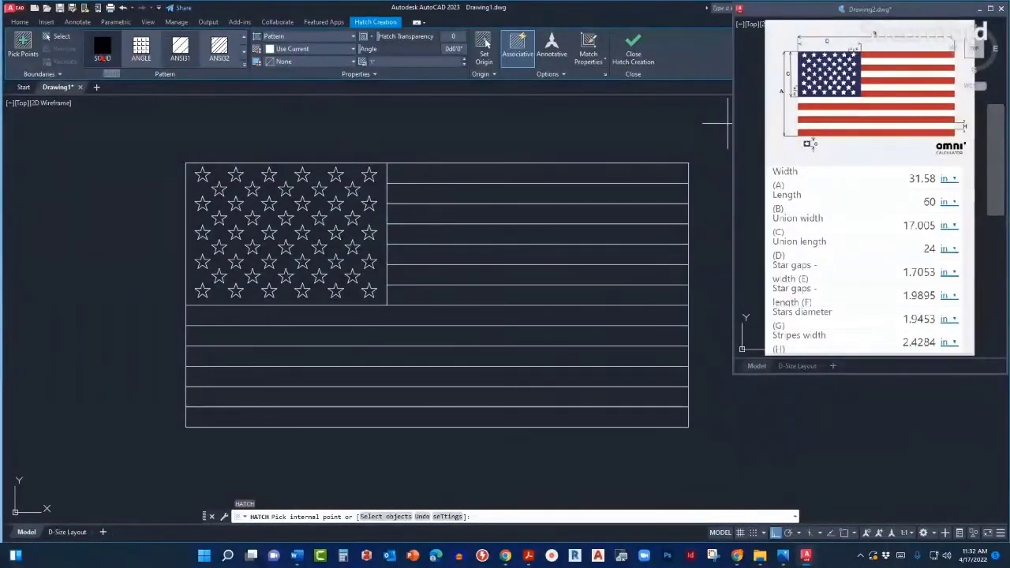
{"action": "left_click", "coordinate": [102, 49]}
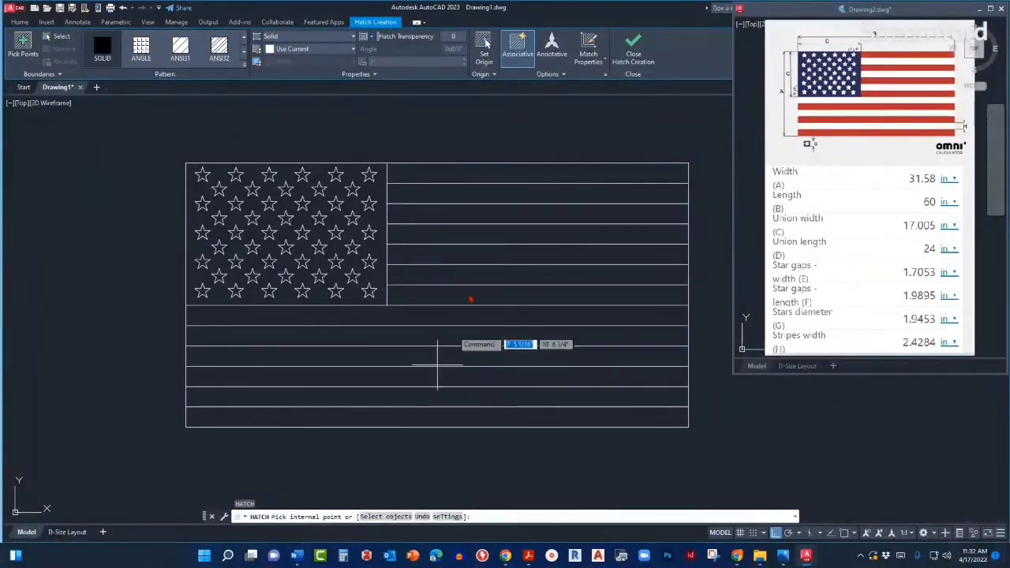
{"action": "left_click", "coordinate": [530, 181]}
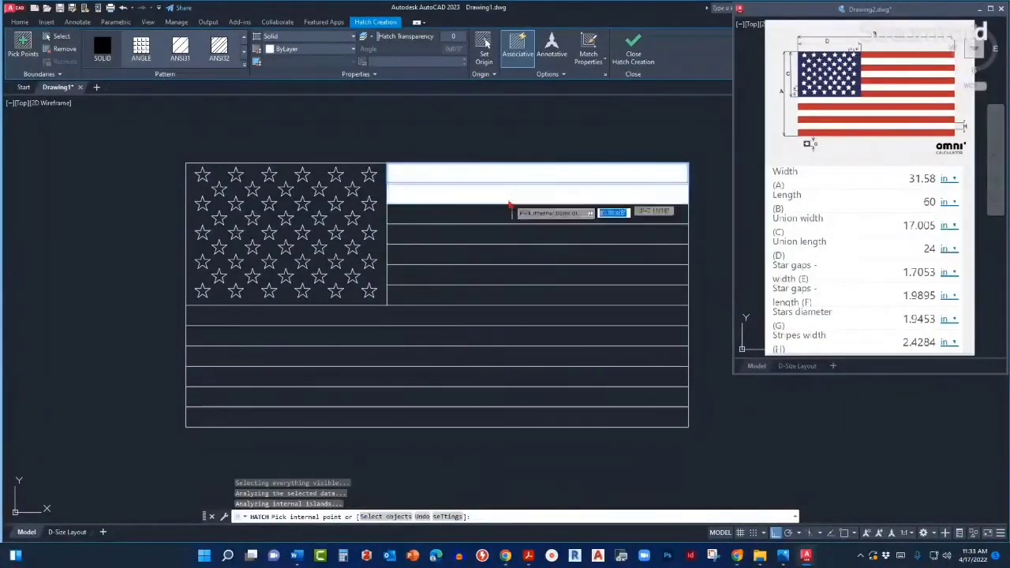
{"action": "left_click", "coordinate": [509, 211]}
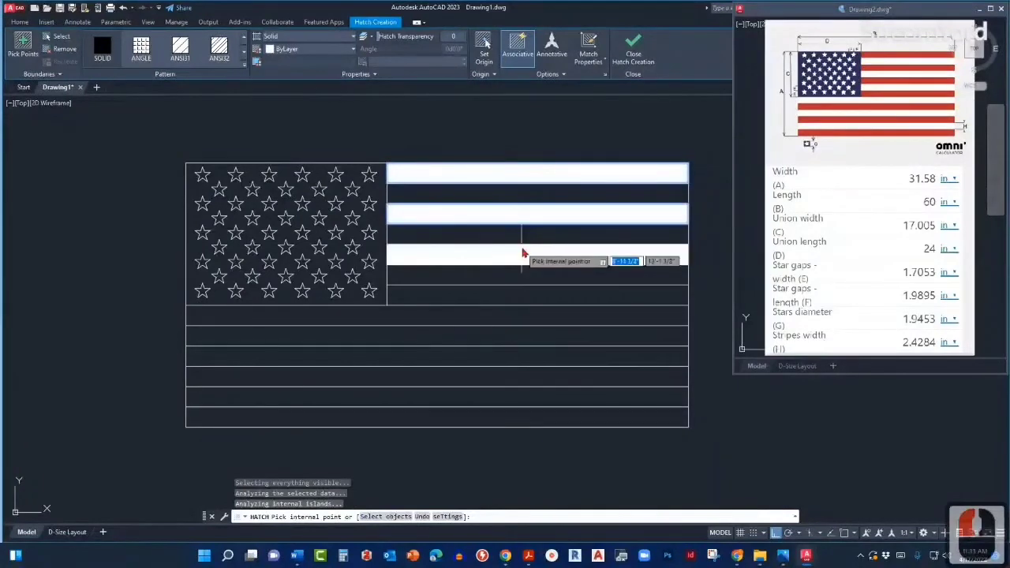
{"action": "left_click", "coordinate": [519, 253]}
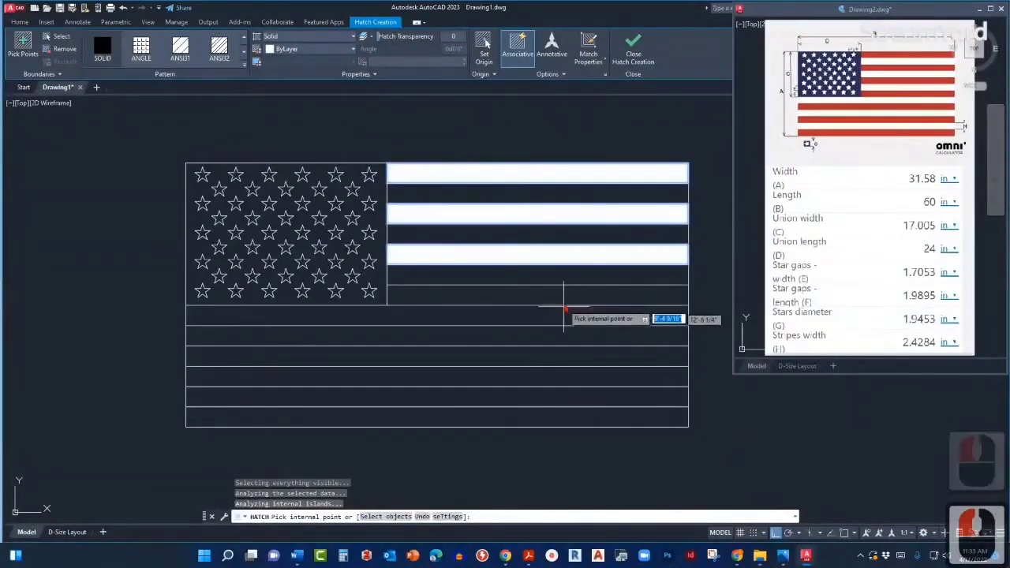
Step: Add the seventh, ninth, eleventh and thirteenth stripes to the same solid hatch and finish it
{"action": "left_click", "coordinate": [557, 298]}
{"action": "left_click", "coordinate": [558, 335]}
{"action": "left_click", "coordinate": [559, 371]}
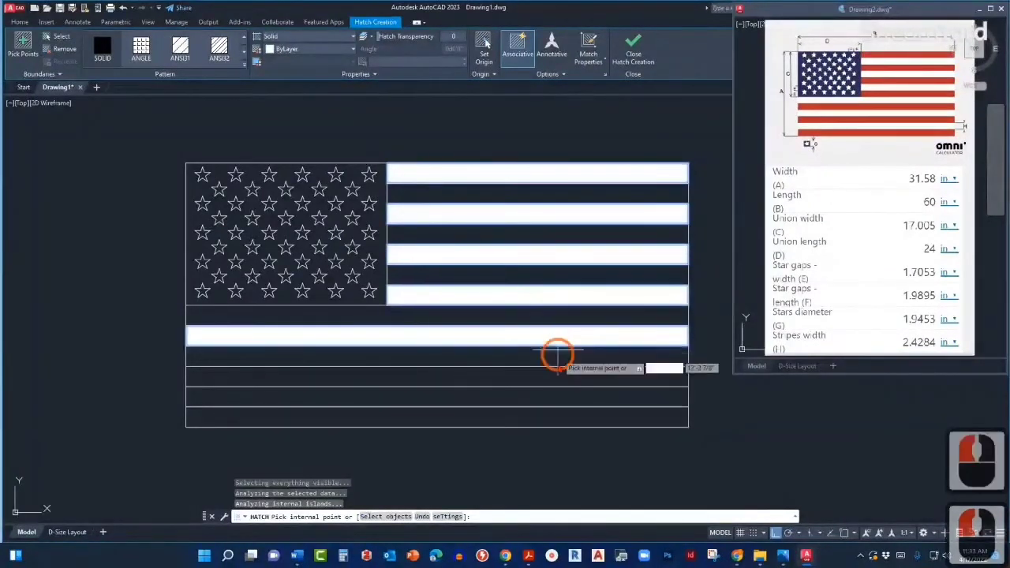
{"action": "left_click", "coordinate": [558, 385]}
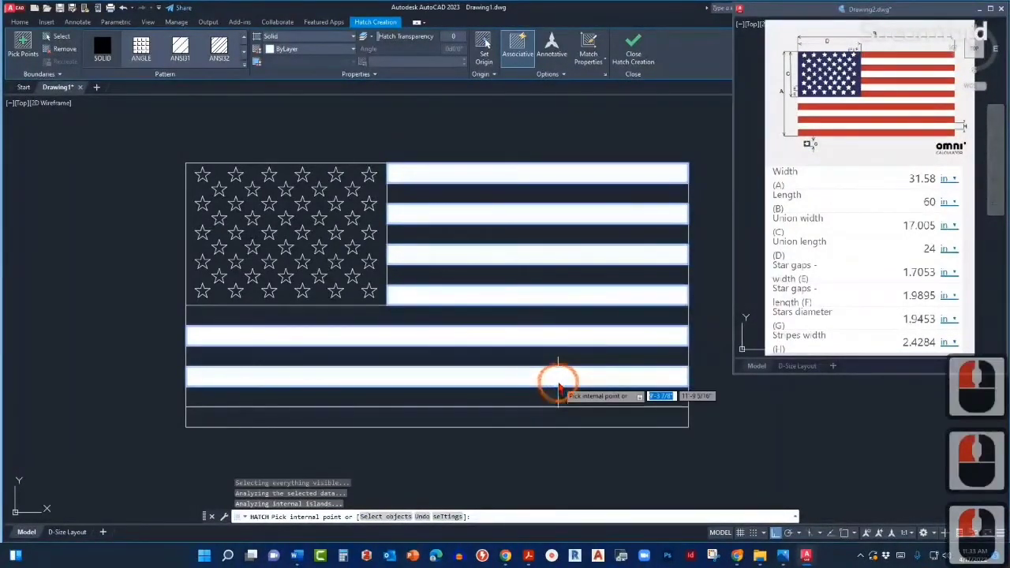
{"action": "left_click", "coordinate": [557, 414]}
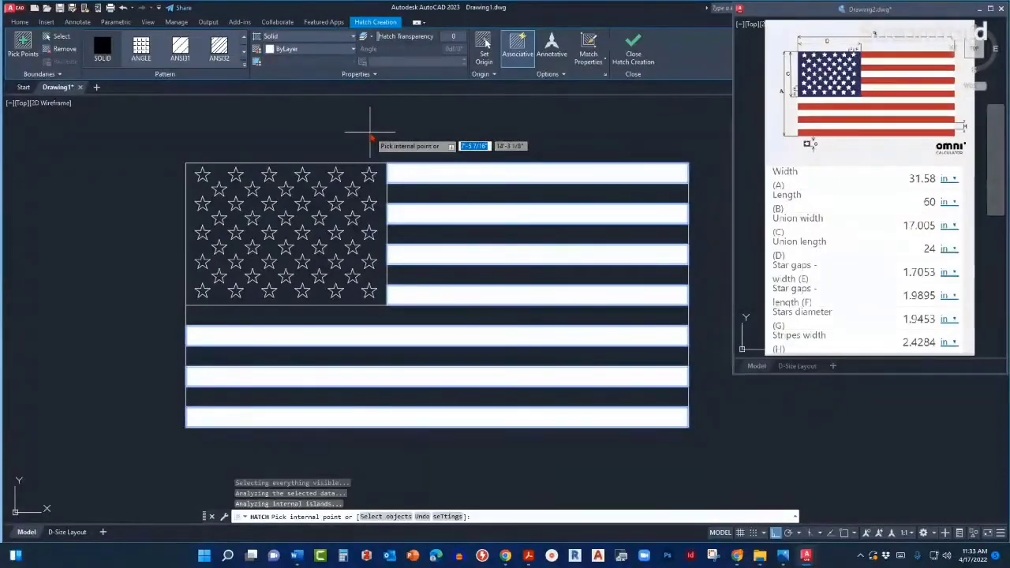
{"action": "key", "text": "Escape"}
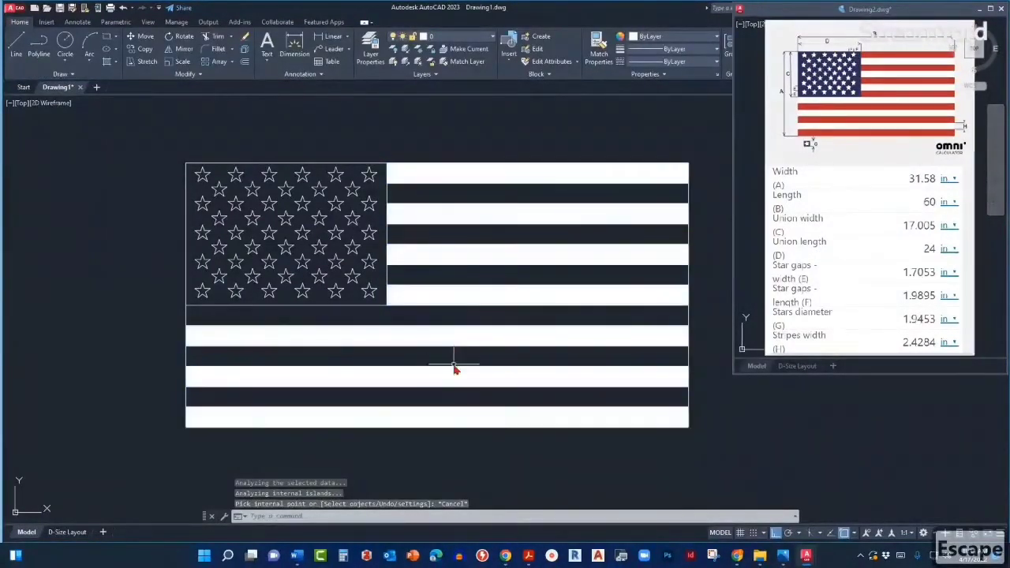
{"action": "left_click", "coordinate": [462, 177]}
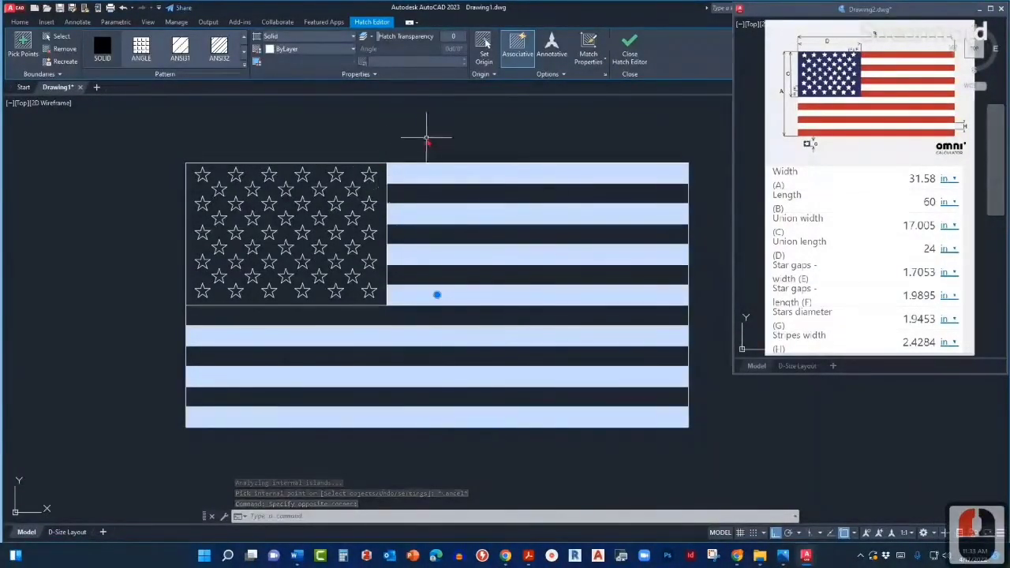
{"action": "key", "text": "Escape"}
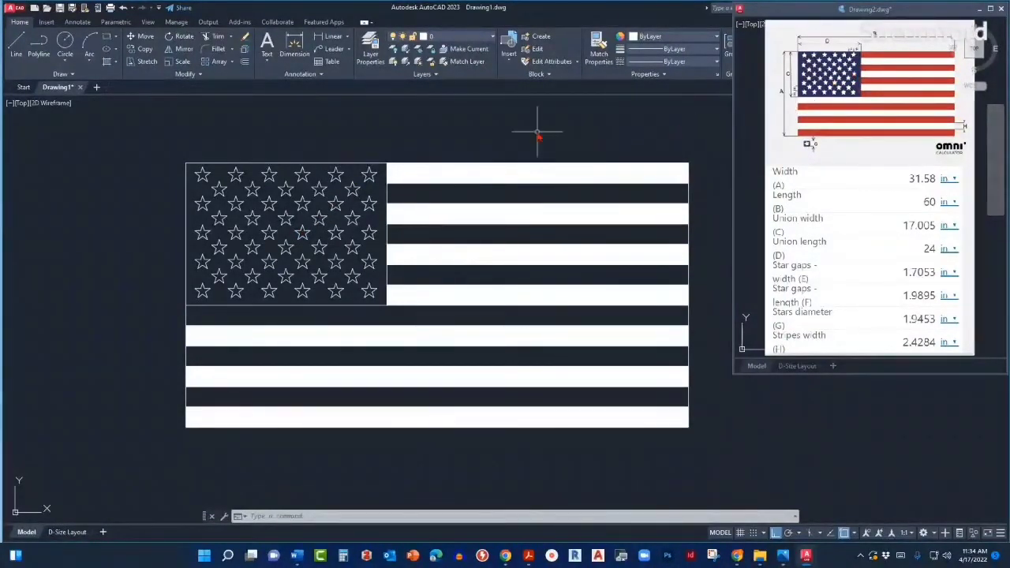
Step: Fill the union rectangle around the stars with a separate solid hatch, leaving the stars unfilled
{"action": "type", "text": "H"}
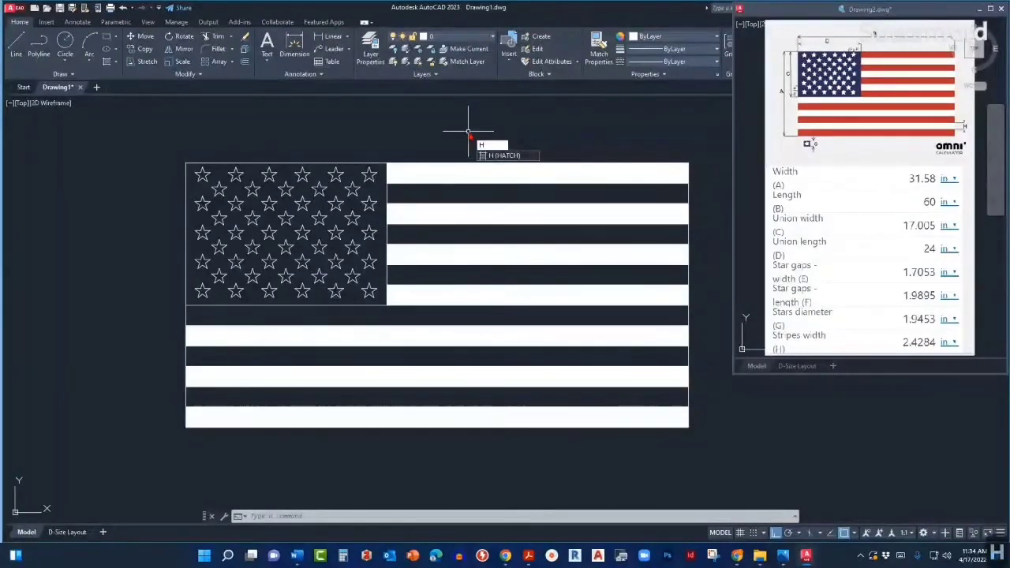
{"action": "key", "text": "Return"}
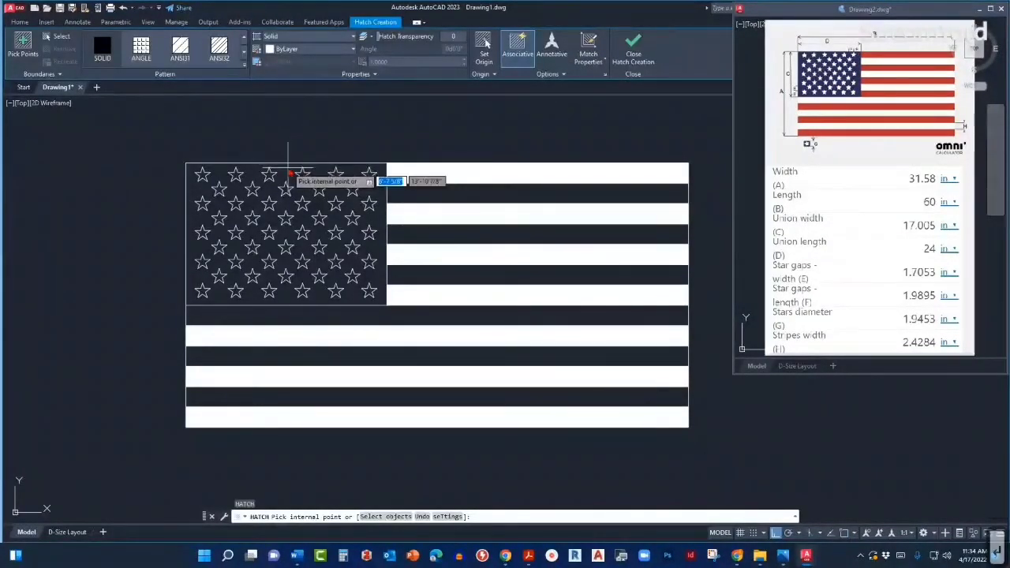
{"action": "left_click", "coordinate": [288, 173]}
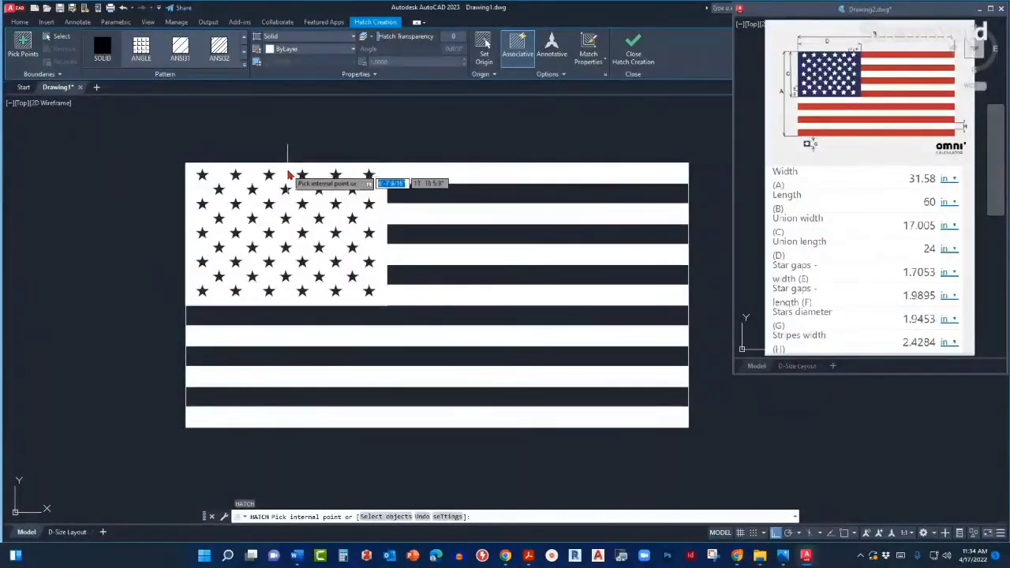
{"action": "left_click", "coordinate": [288, 173]}
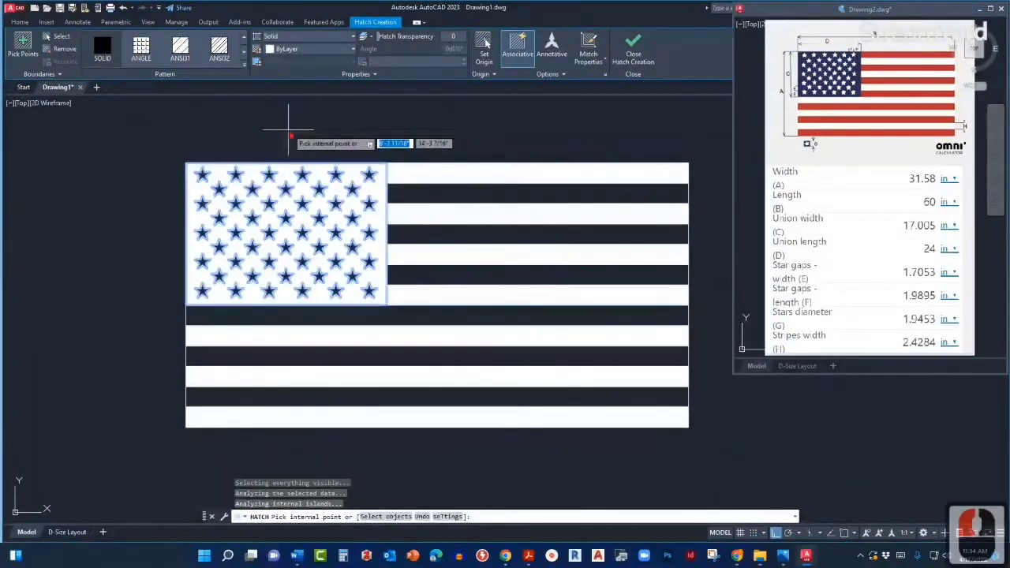
{"action": "key", "text": "Escape"}
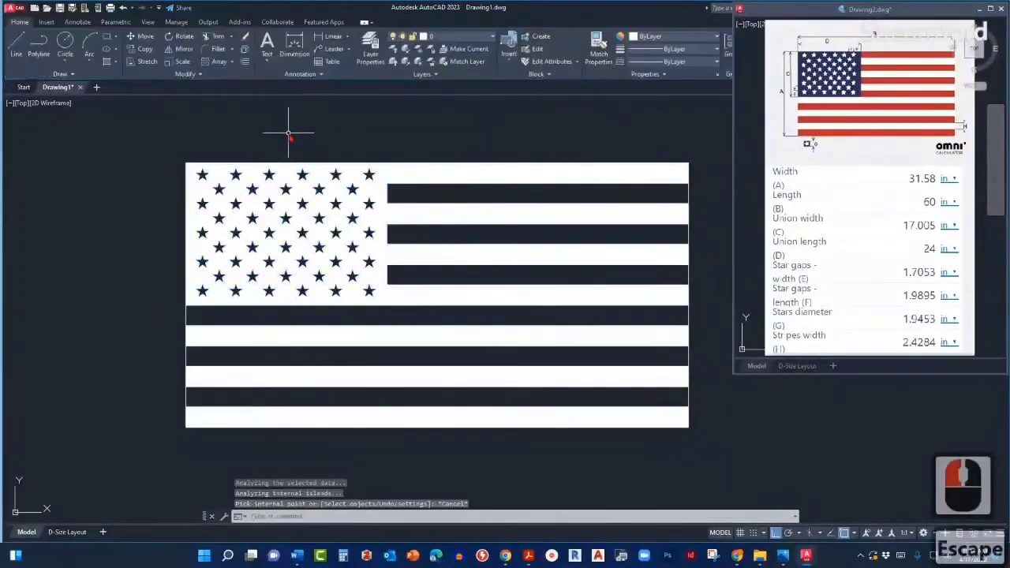
{"action": "scroll", "coordinate": [389, 224], "scroll_direction": "down", "scroll_amount": 2}
{"action": "scroll", "coordinate": [375, 196], "scroll_direction": "up", "scroll_amount": 2}
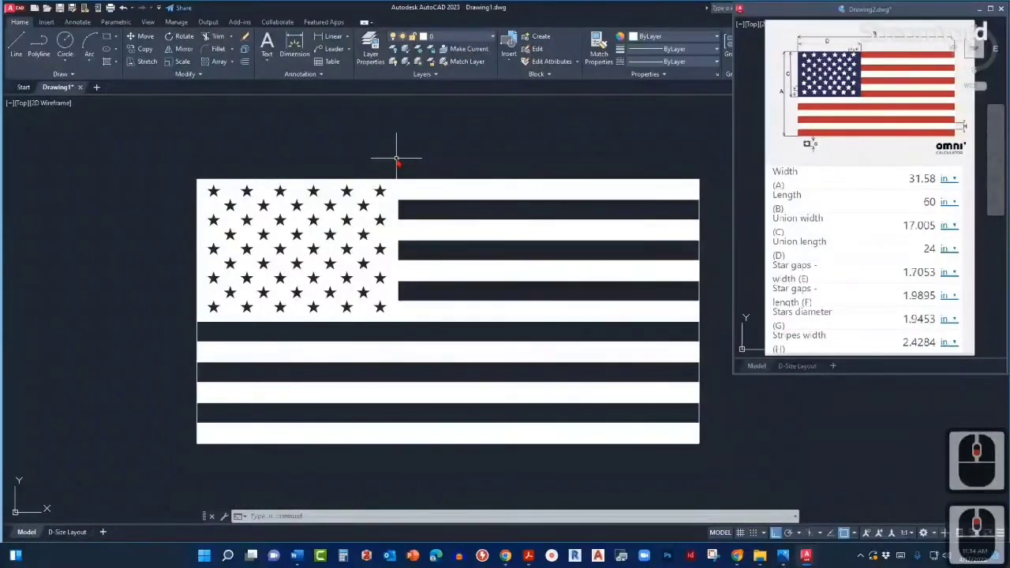
{"action": "mouse_move", "coordinate": [396, 157]}
{"action": "middle_mouse_down"}
{"action": "mouse_move", "coordinate": [373, 178]}
{"action": "mouse_move", "coordinate": [374, 211]}
{"action": "middle_mouse_up"}
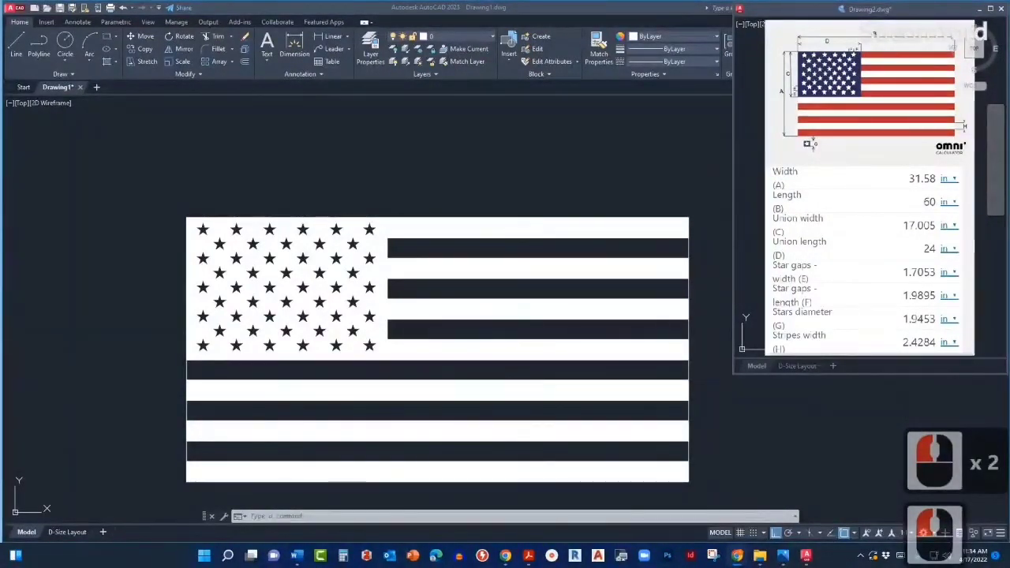
{"action": "left_click", "coordinate": [634, 149]}
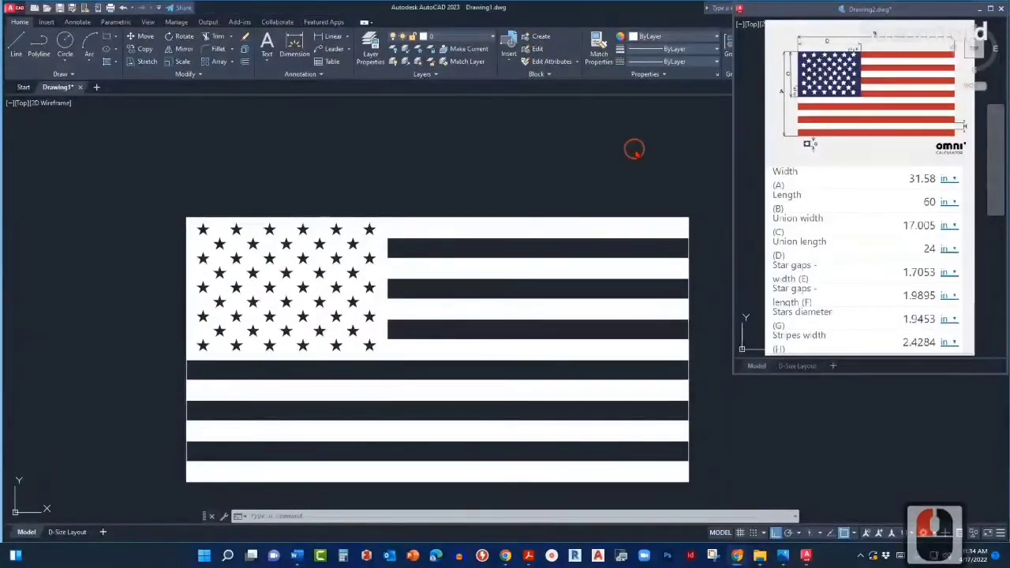
{"action": "left_click", "coordinate": [630, 159]}
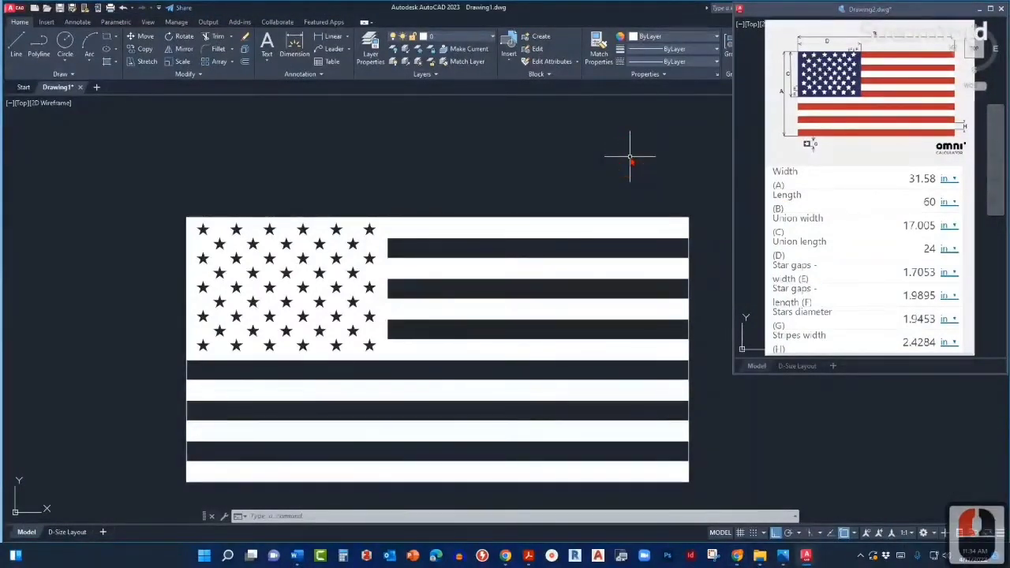
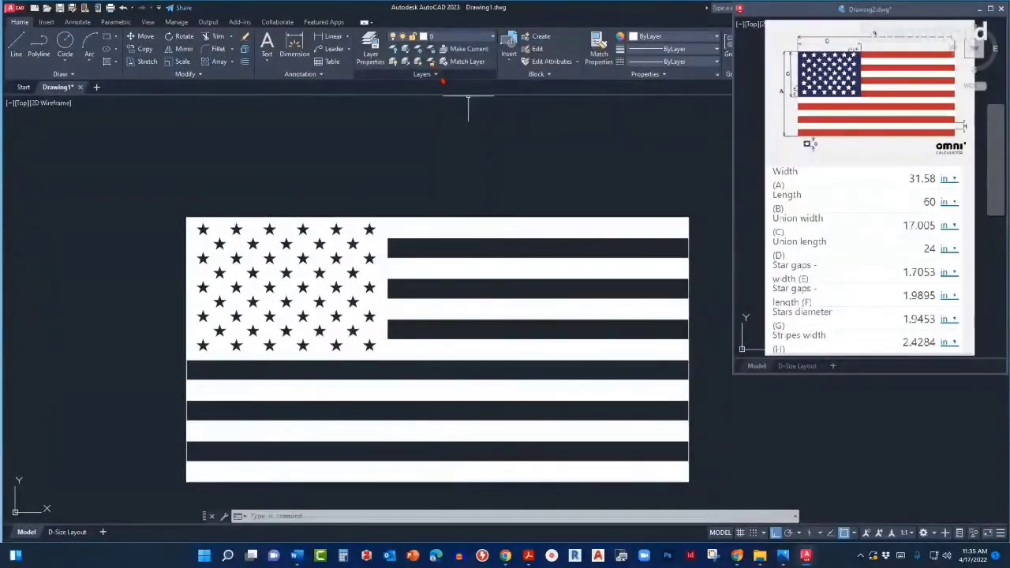
{"action": "mouse_move", "coordinate": [455, 190]}
{"action": "middle_mouse_down"}
{"action": "mouse_move", "coordinate": [469, 165]}
{"action": "mouse_move", "coordinate": [457, 157]}
{"action": "middle_mouse_up"}
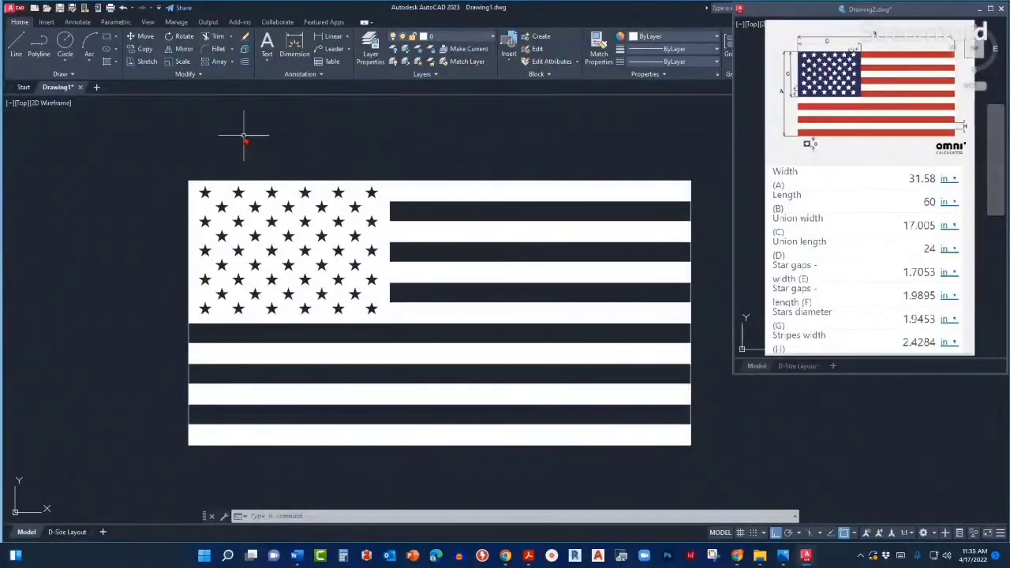
{"action": "left_click", "coordinate": [147, 158]}
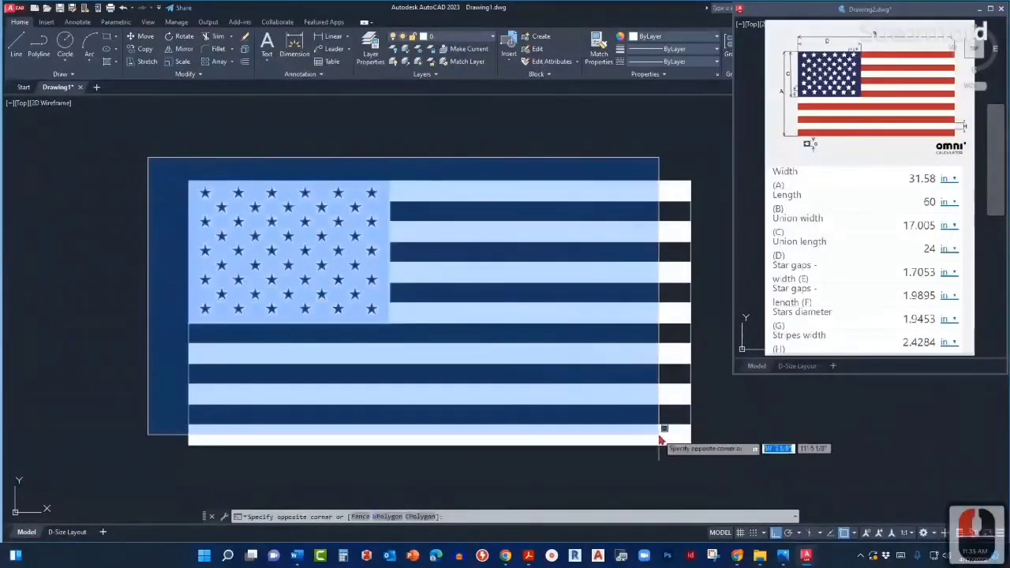
{"action": "left_click", "coordinate": [709, 461]}
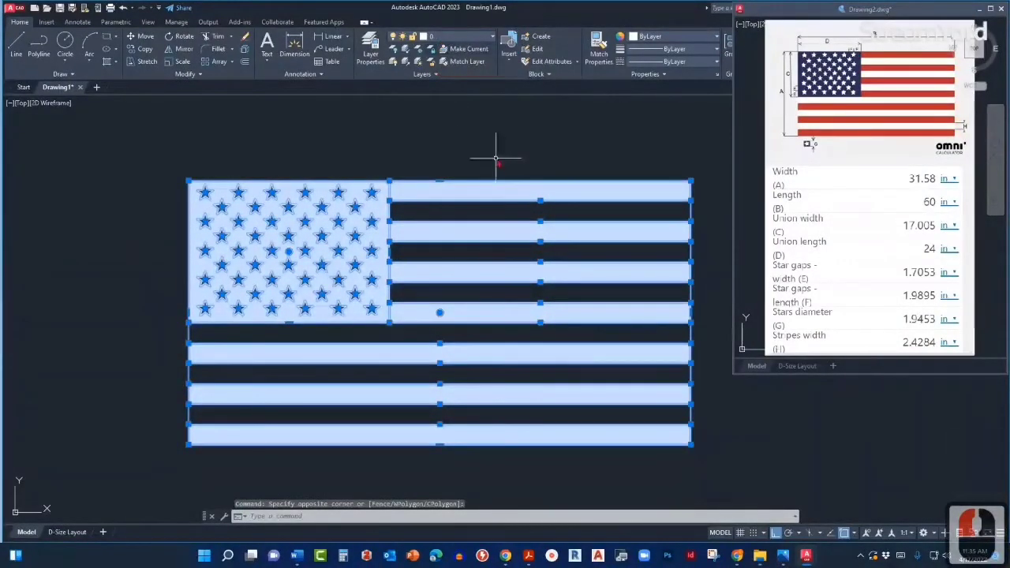
{"action": "key", "text": "Escape"}
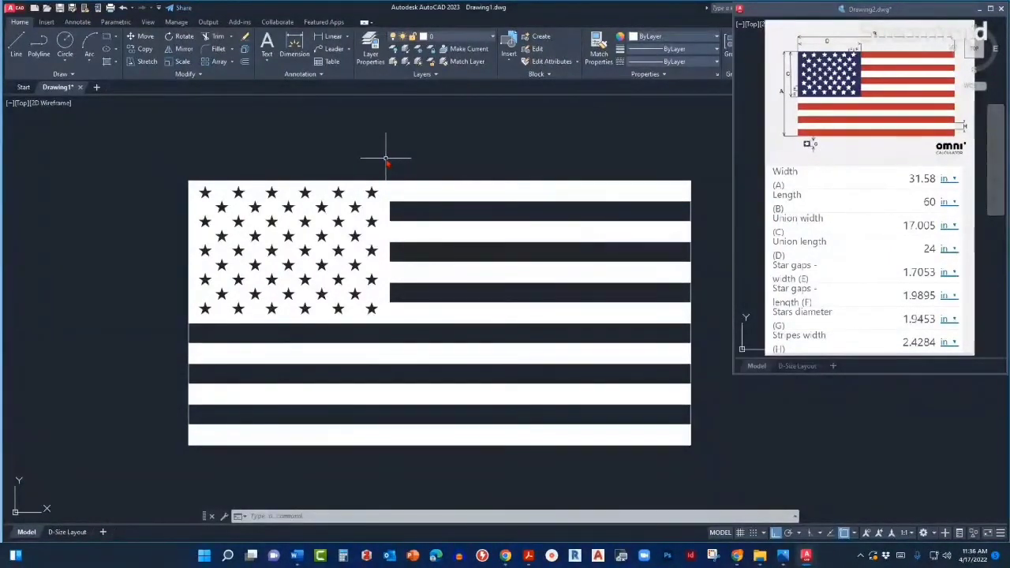
Step: Review the existing layers in the drawing's layer list without changing the current layer
{"action": "left_click", "coordinate": [451, 40]}
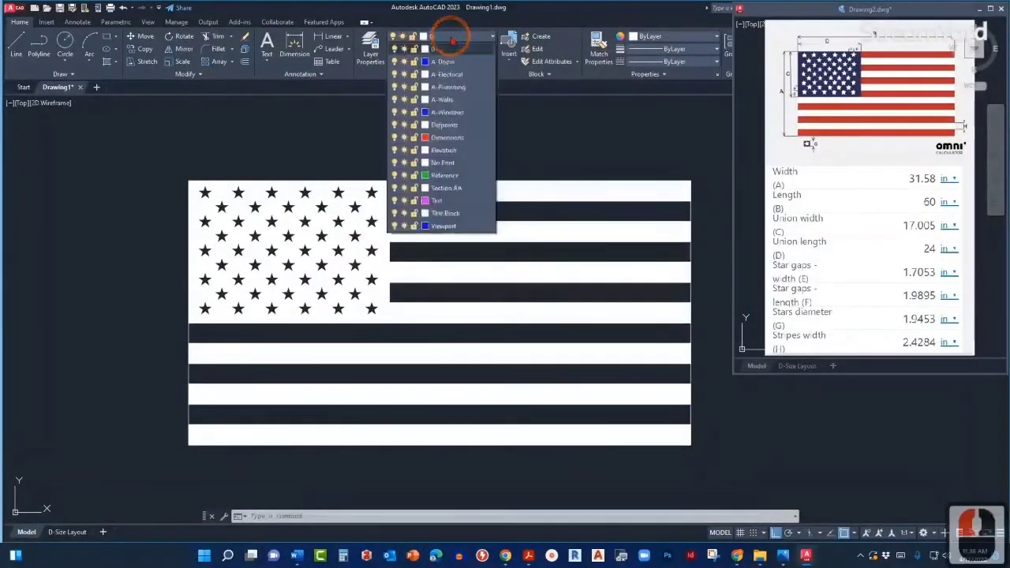
{"action": "left_click", "coordinate": [451, 39]}
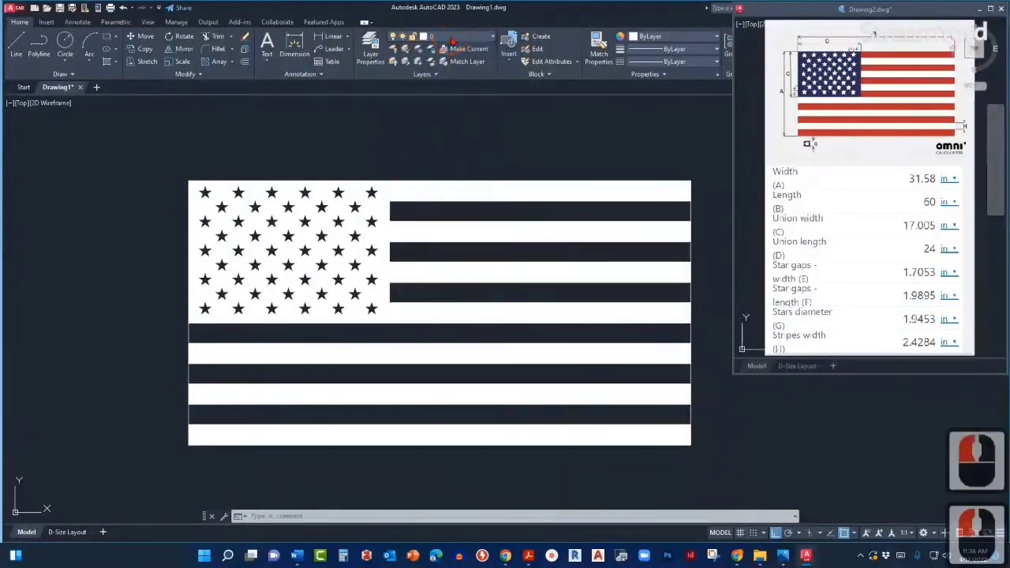
{"action": "left_click", "coordinate": [450, 36]}
{"action": "scroll", "coordinate": [444, 102], "scroll_direction": "down", "scroll_amount": 4}
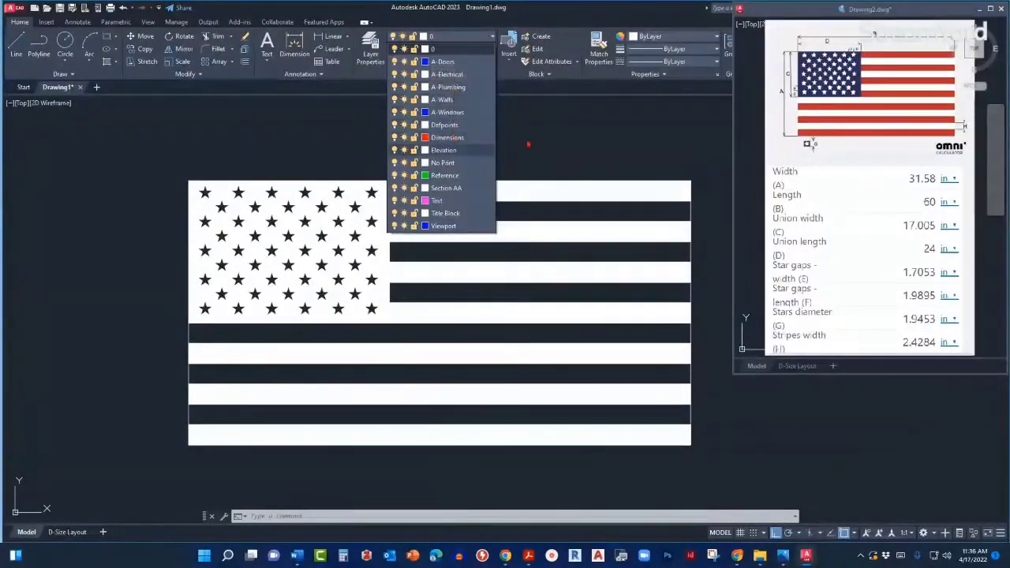
{"action": "left_click", "coordinate": [541, 132]}
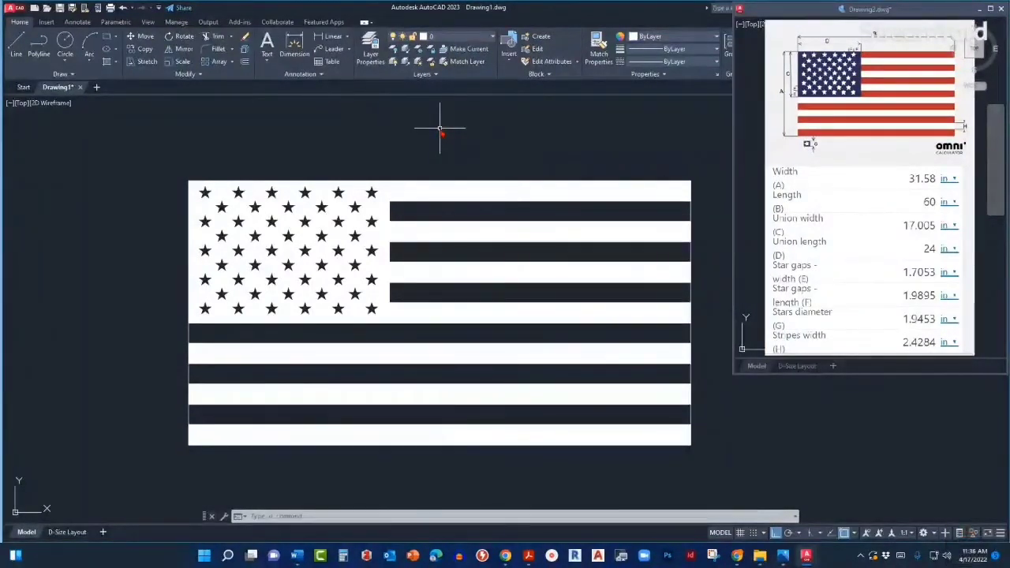
Step: Open the Layer Properties Manager, turn off its auto-hide and adjust its width so it stays open beside the flag
{"action": "type", "text": "LA"}
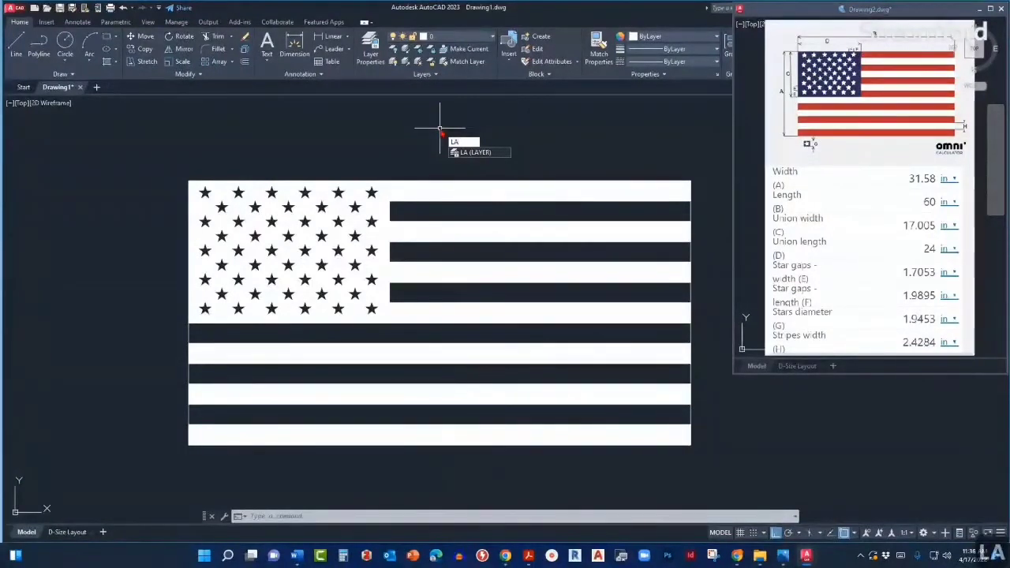
{"action": "key", "text": "Return"}
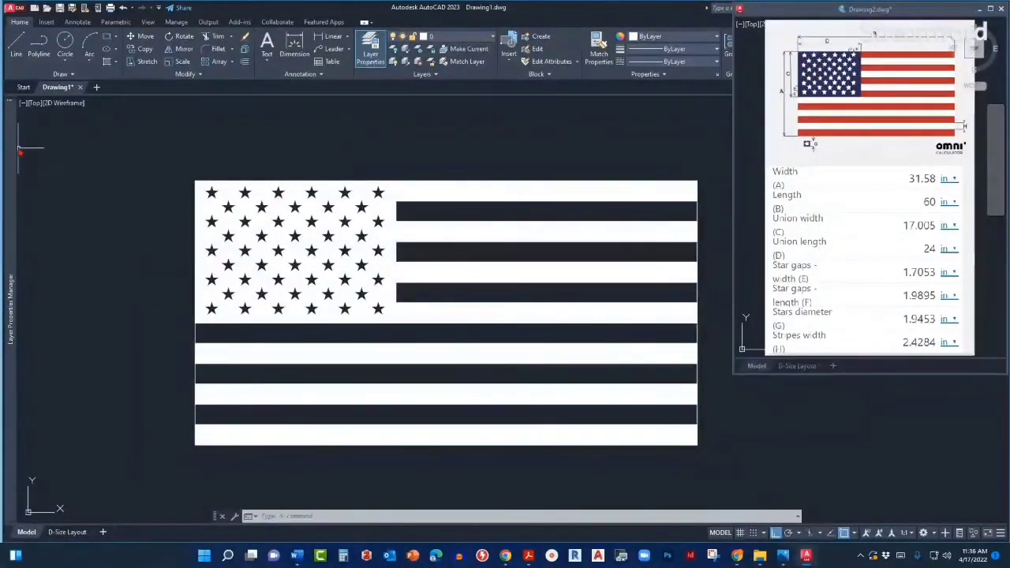
{"action": "mouse_move", "coordinate": [9, 128]}
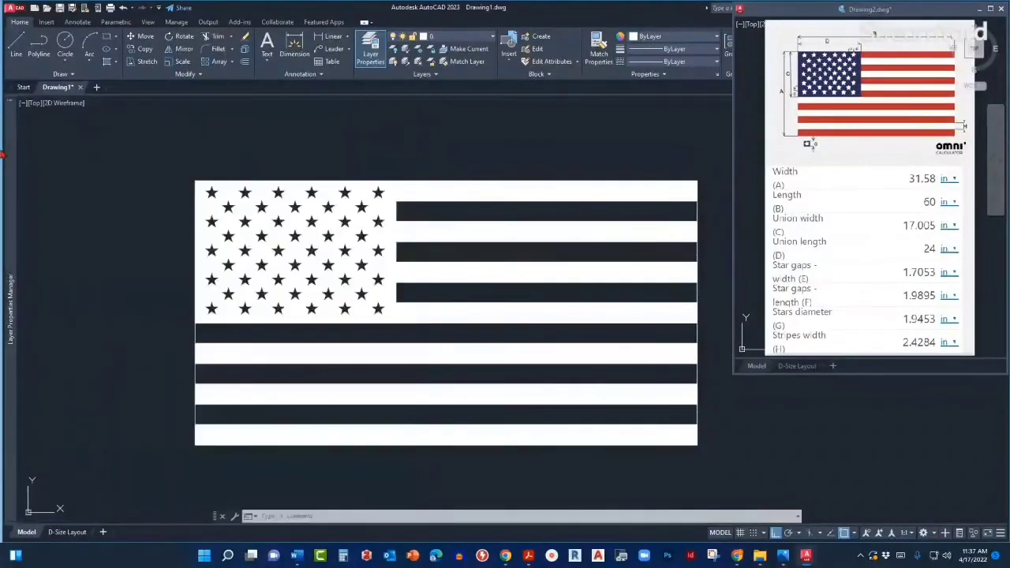
{"action": "mouse_move", "coordinate": [10, 186]}
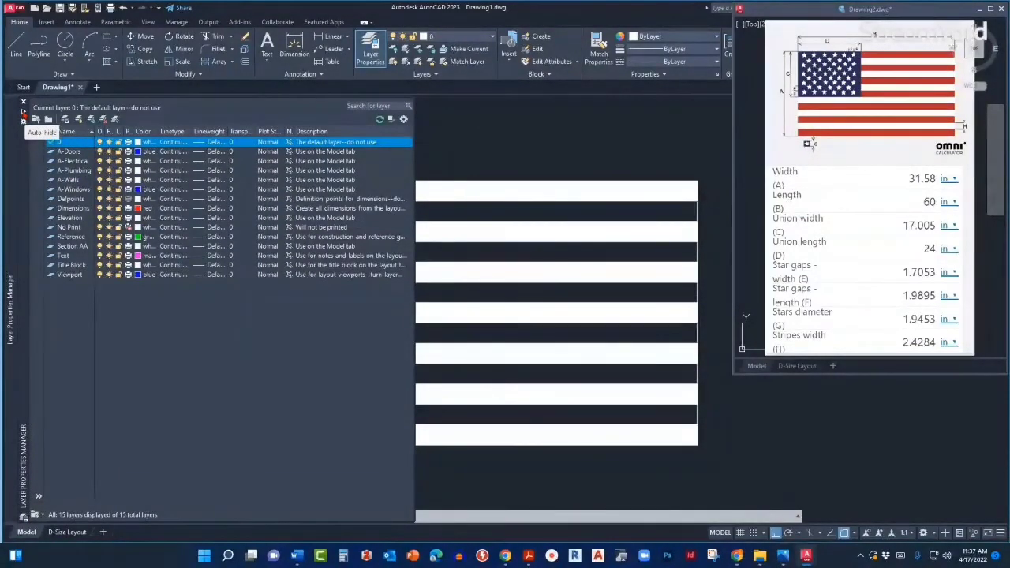
{"action": "left_click", "coordinate": [23, 113]}
{"action": "left_click_drag", "start_coordinate": [111, 150], "coordinate": [262, 160]}
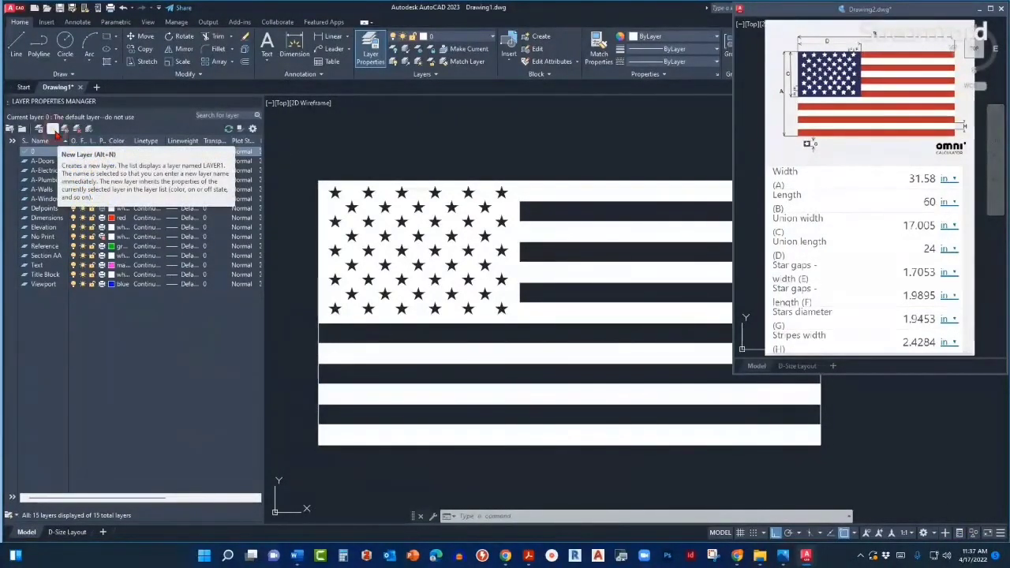
Step: Create a new layer named RED
{"action": "left_click", "coordinate": [53, 130]}
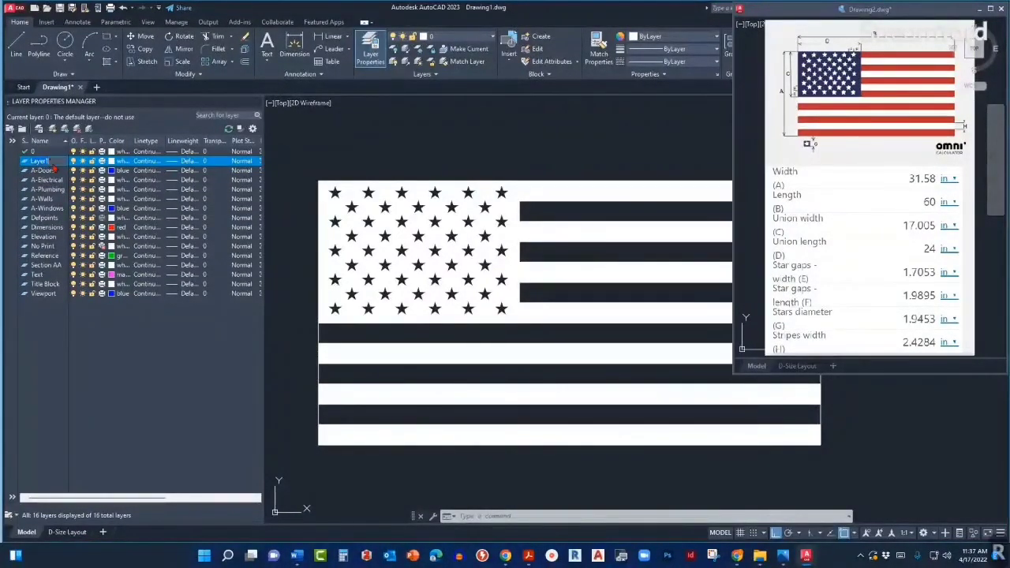
{"action": "type", "text": "RE"}
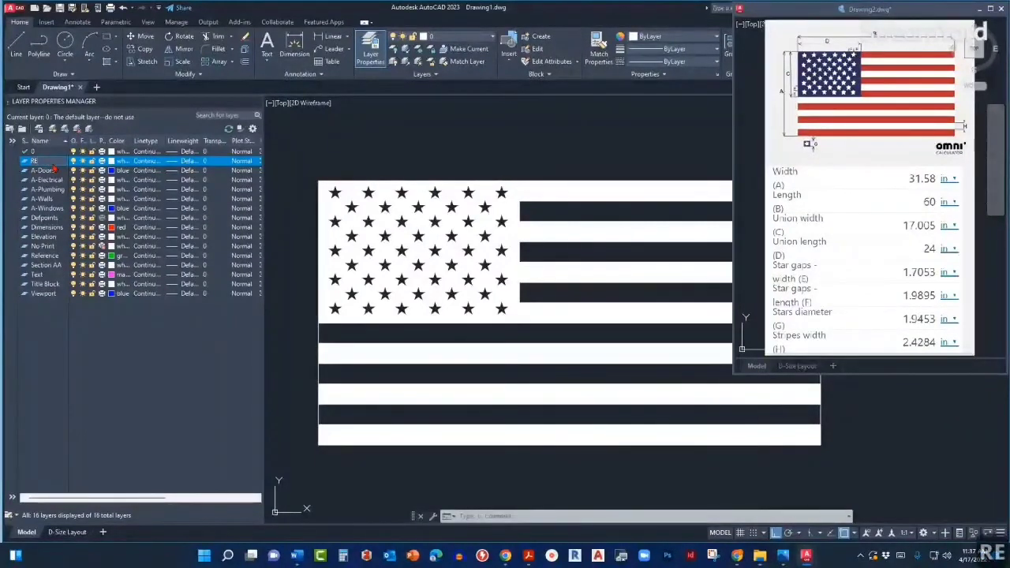
{"action": "type", "text": "D"}
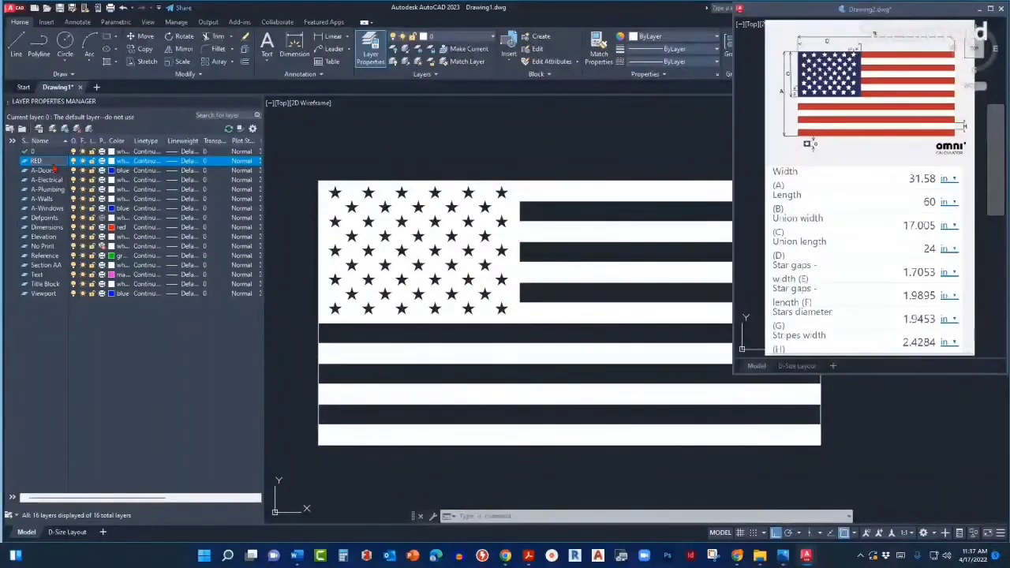
Step: Try a name starting with STRIP for the new layer and return the name to RED
{"action": "key", "text": "BackSpace"}
{"action": "key", "text": "BackSpace"}
{"action": "key", "text": "BackSpace"}
{"action": "type", "text": "STRIP"}
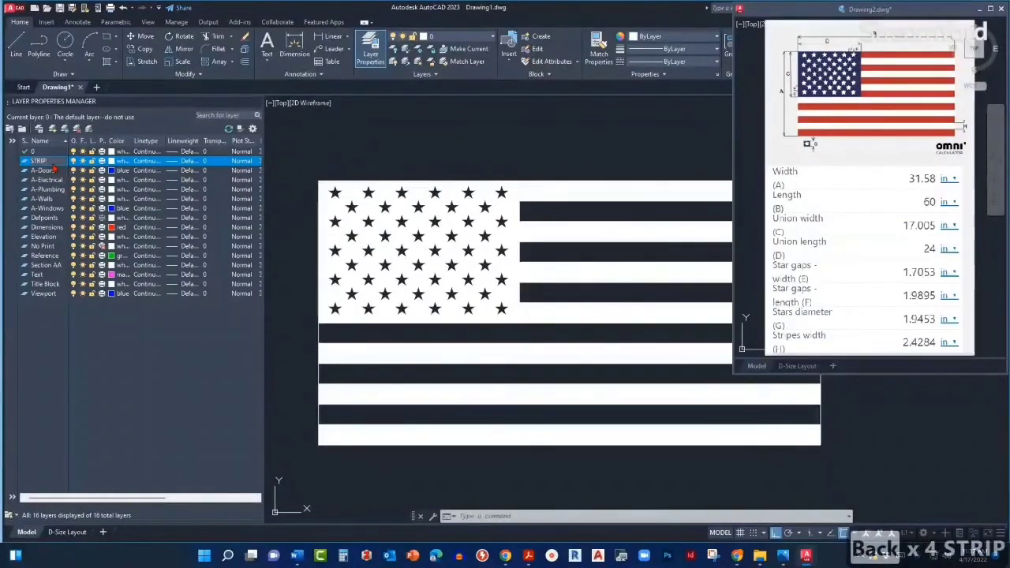
{"action": "key", "text": "BackSpace"}
{"action": "key", "text": "BackSpace"}
{"action": "key", "text": "BackSpace"}
{"action": "key", "text": "BackSpace"}
{"action": "key", "text": "BackSpace"}
{"action": "key", "text": "BackSpace"}
{"action": "key", "text": "BackSpace"}
{"action": "key", "text": "BackSpace"}
{"action": "key", "text": "BackSpace"}
{"action": "key", "text": "BackSpace"}
{"action": "key", "text": "BackSpace"}
{"action": "key", "text": "BackSpace"}
{"action": "key", "text": "BackSpace"}
{"action": "type", "text": "RED"}
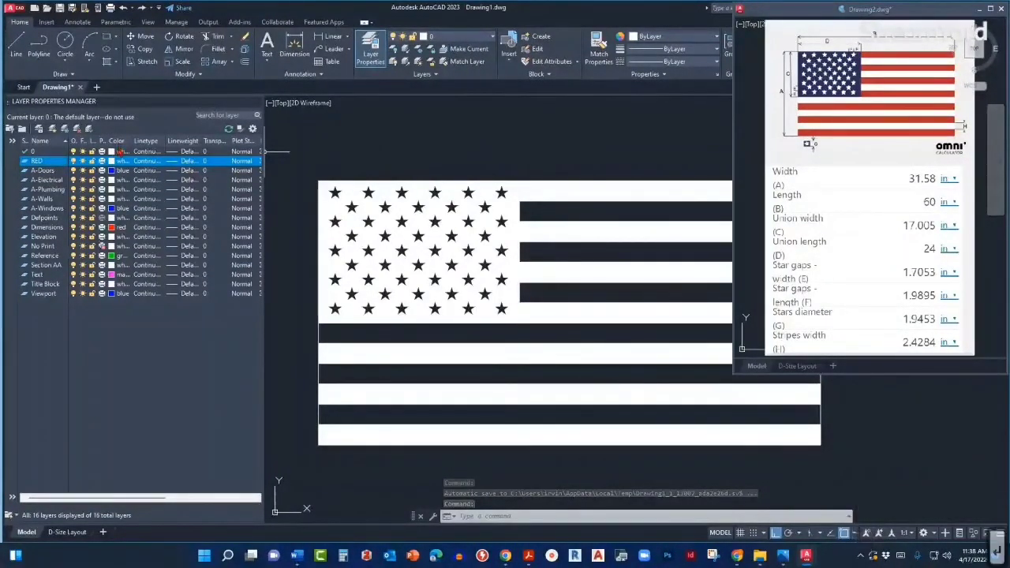
Step: Set the RED layer's color to pure red as true color 255,0,0
{"action": "left_click", "coordinate": [113, 163]}
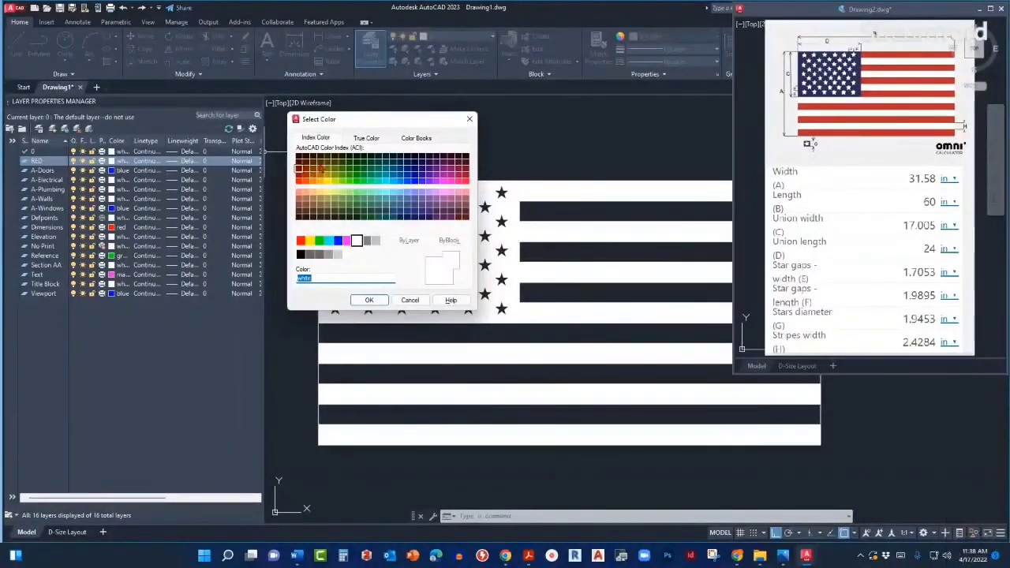
{"action": "left_click", "coordinate": [301, 241]}
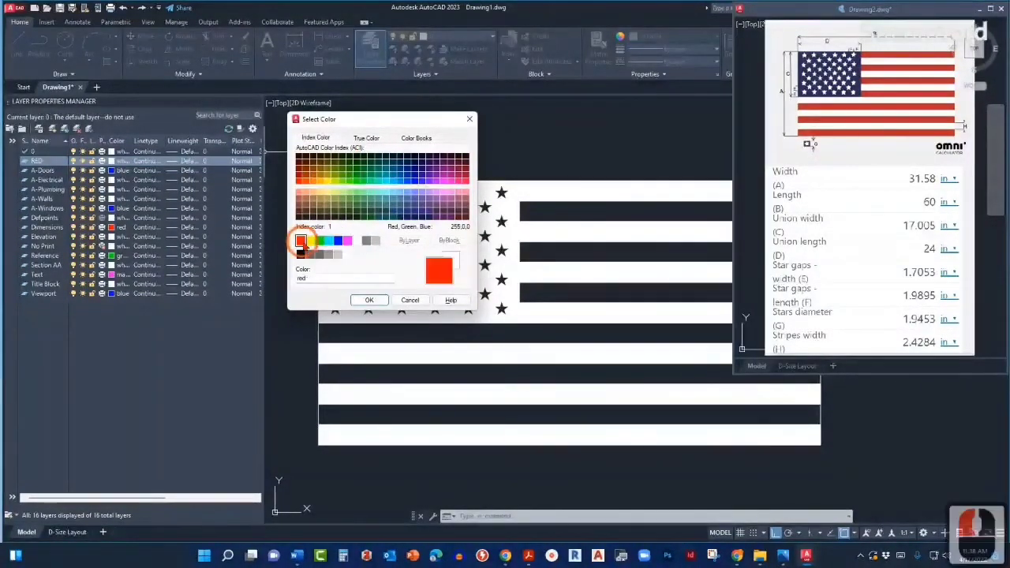
{"action": "left_click", "coordinate": [366, 138]}
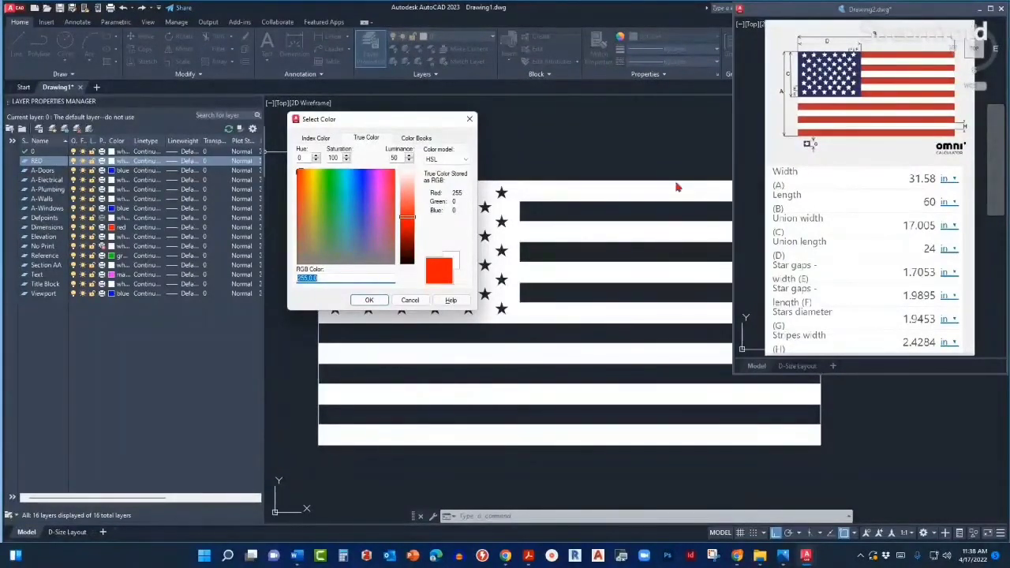
{"action": "left_click", "coordinate": [369, 301]}
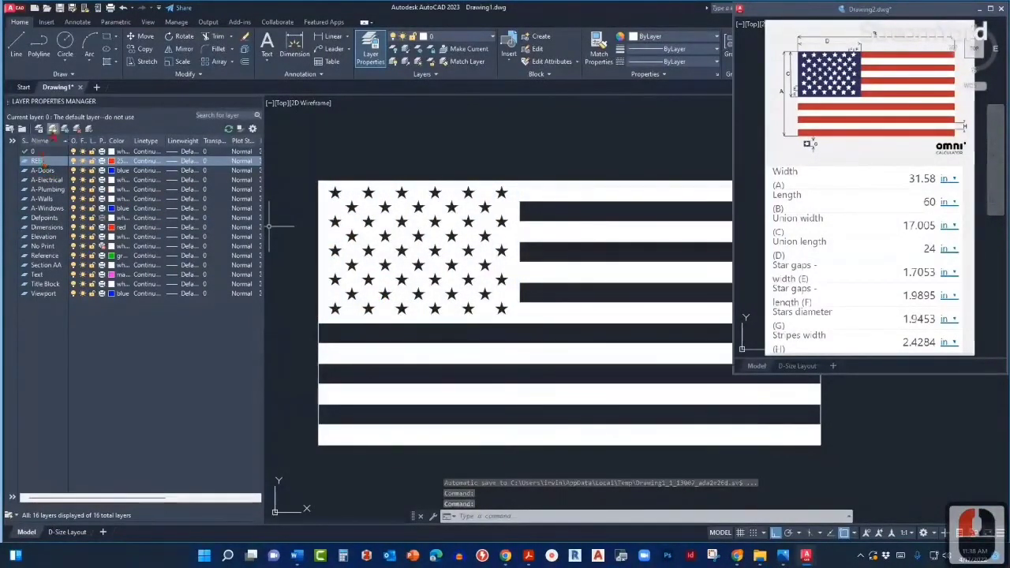
Step: Create a new layer named BLUE and set its color to true color 0,0,255
{"action": "left_click", "coordinate": [52, 129]}
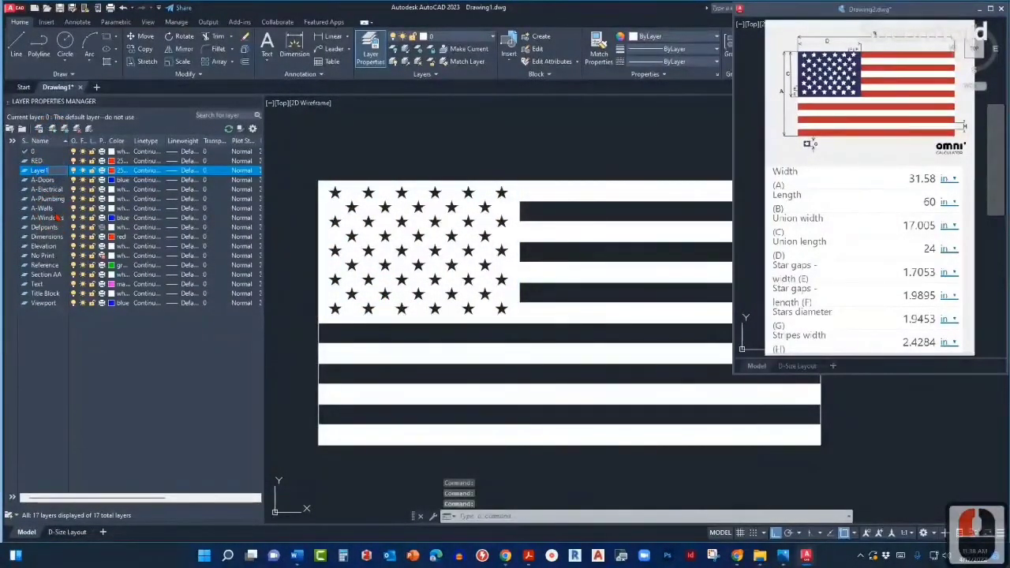
{"action": "type", "text": "BLUE"}
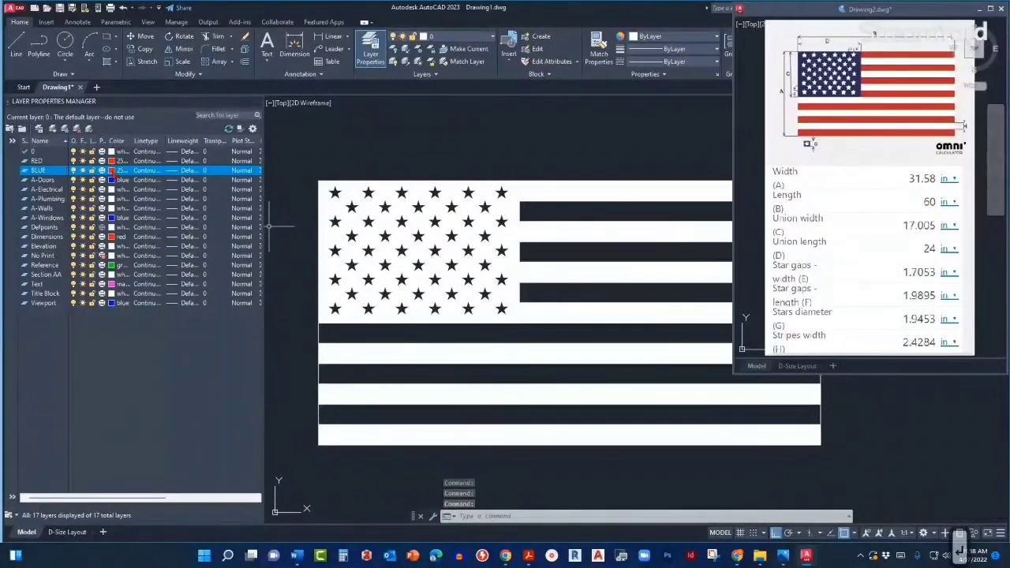
{"action": "left_click", "coordinate": [111, 170]}
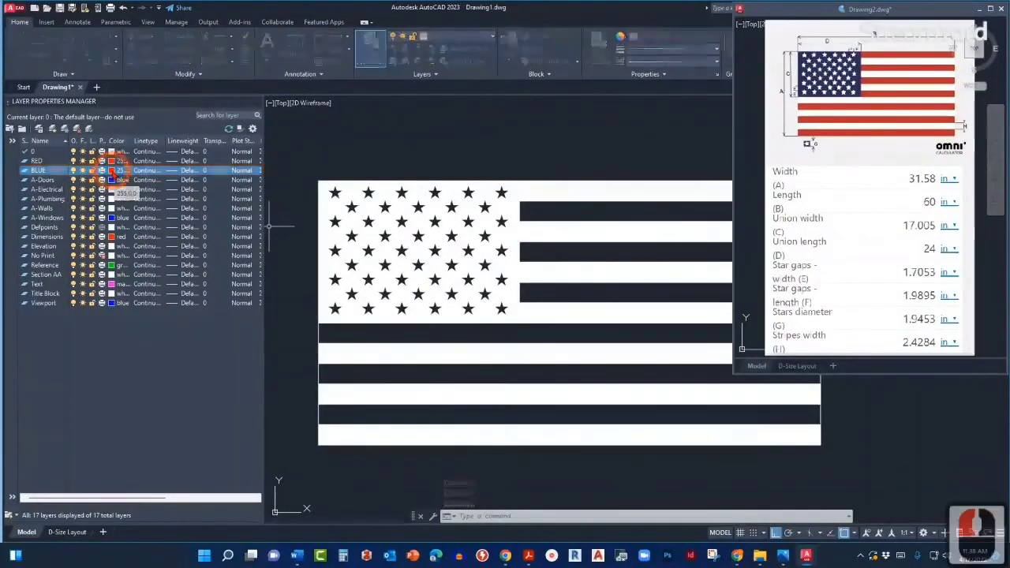
{"action": "left_click", "coordinate": [316, 138]}
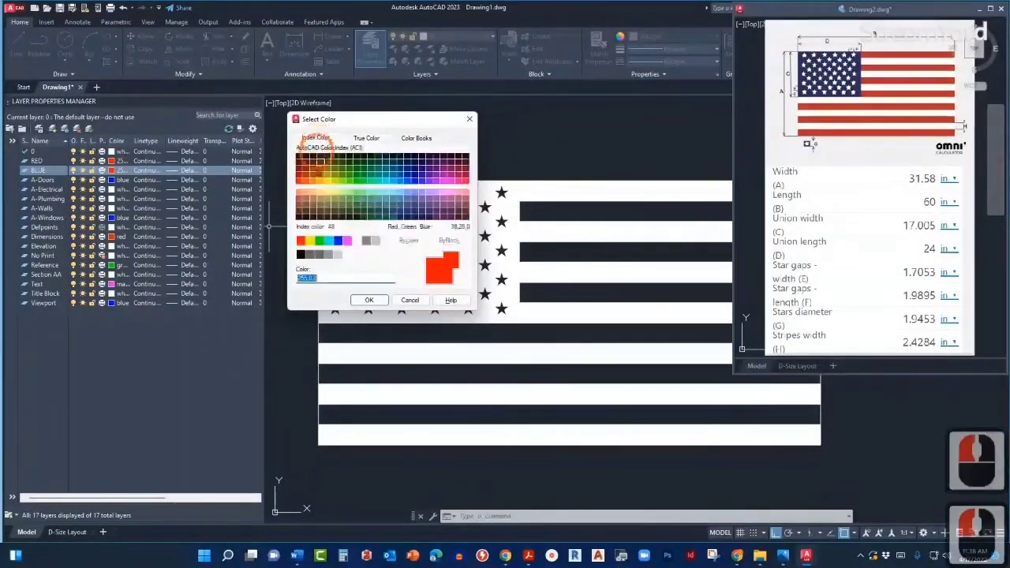
{"action": "left_click", "coordinate": [338, 241]}
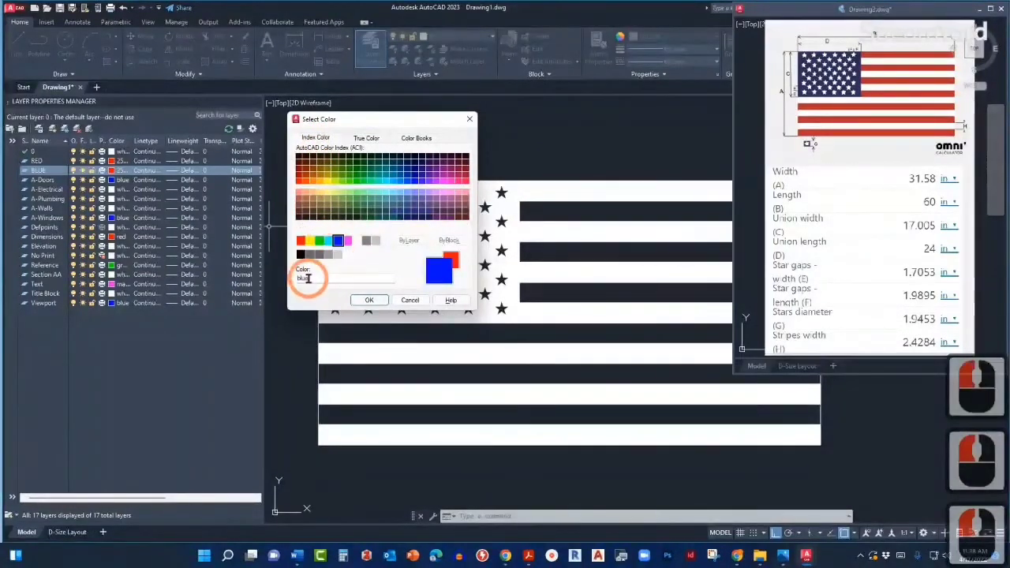
{"action": "left_click", "coordinate": [366, 138]}
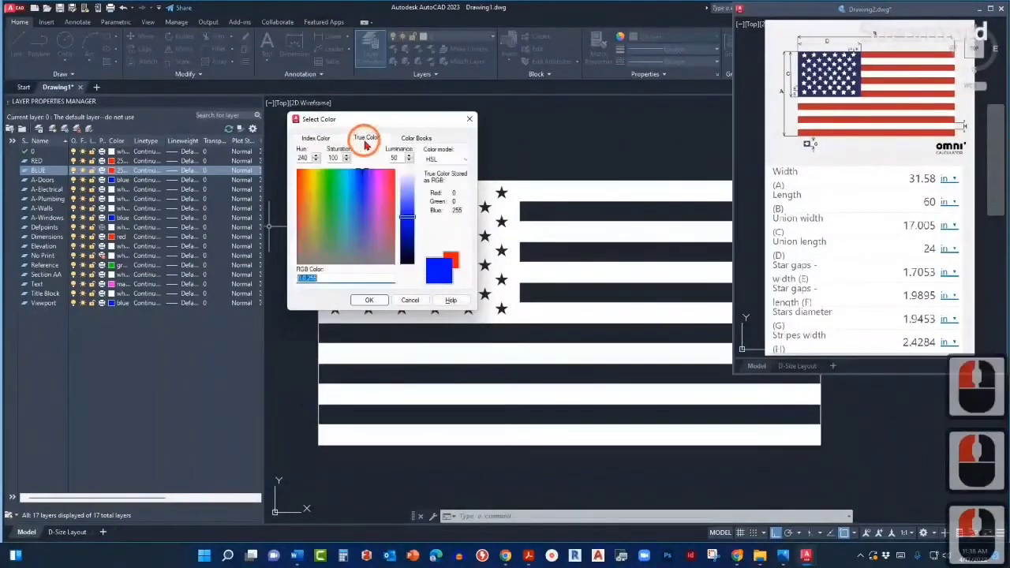
{"action": "left_click", "coordinate": [371, 301]}
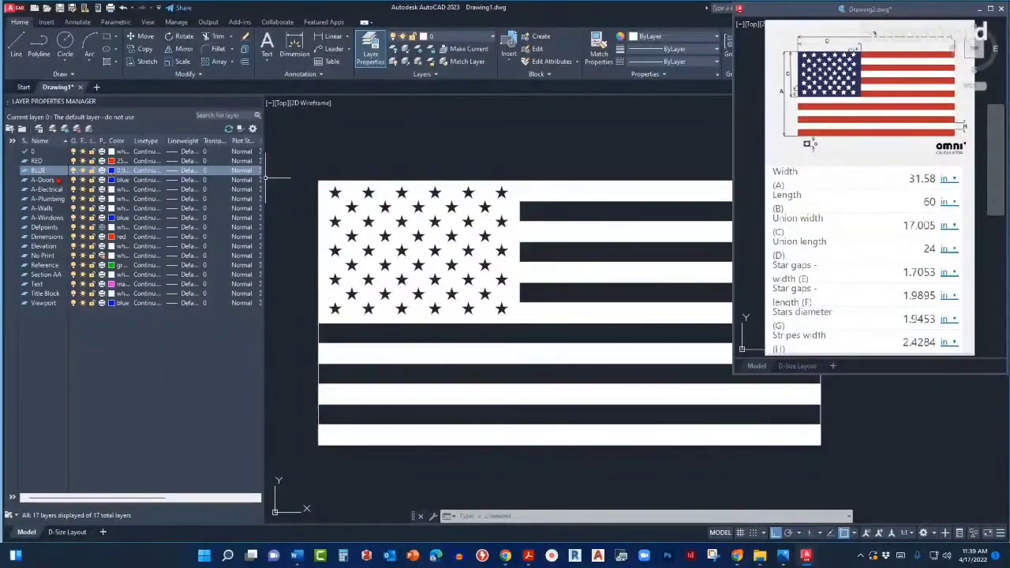
Step: Create a new layer named LINEWORK below the BLUE layer
{"action": "left_click", "coordinate": [38, 129]}
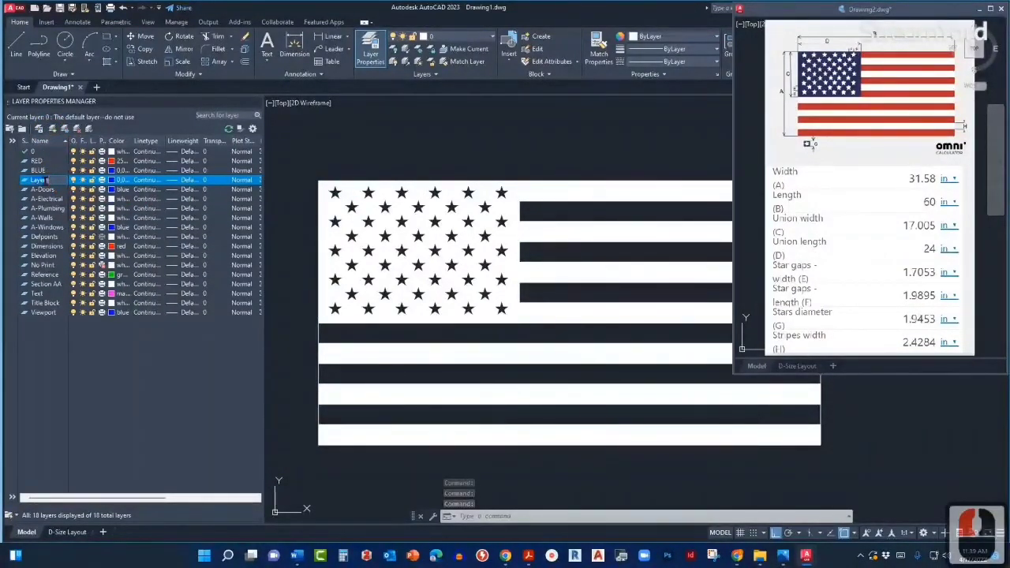
{"action": "type", "text": "LINE"}
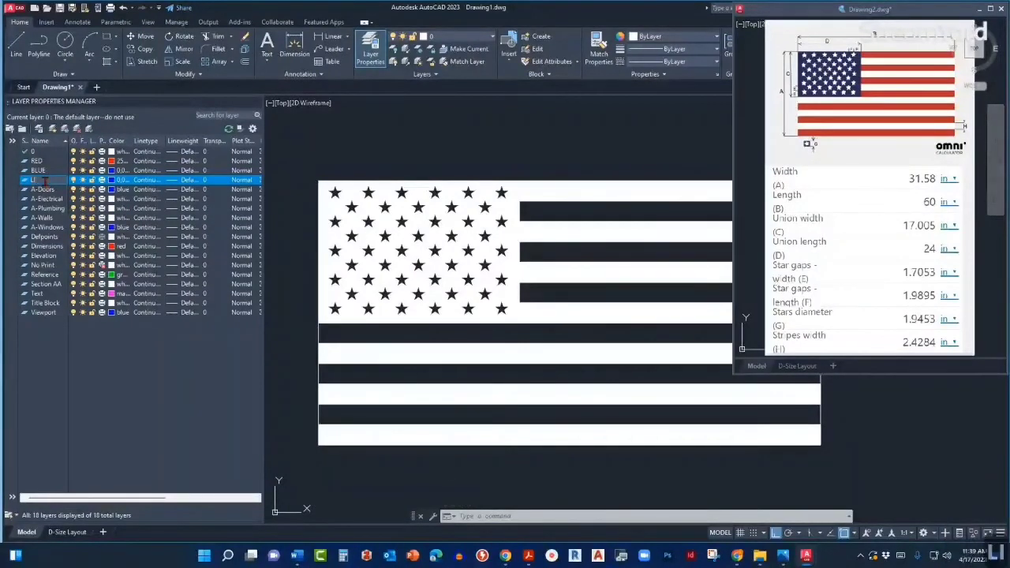
{"action": "type", "text": "WORK"}
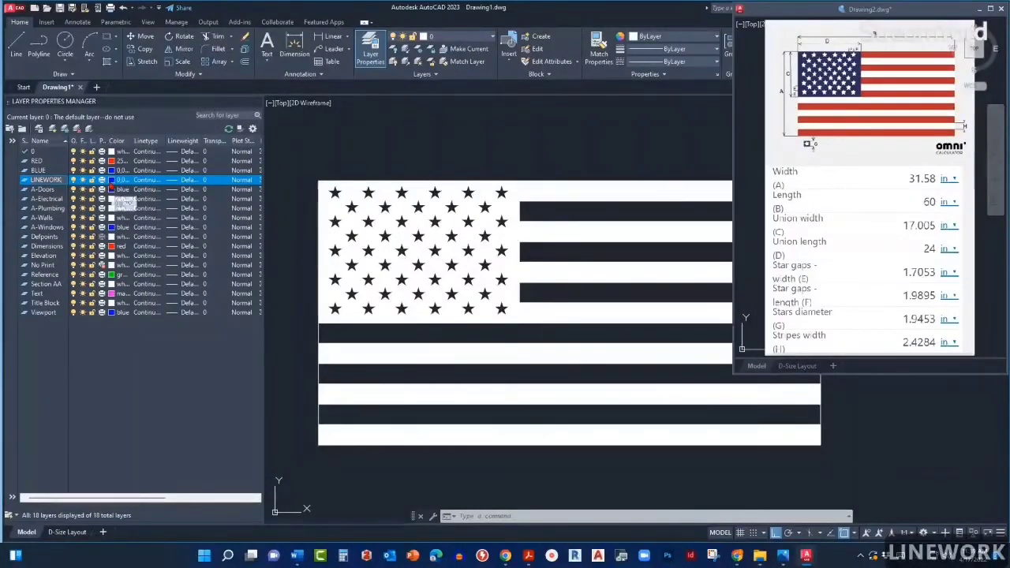
Step: Set the LINEWORK layer's color to white, index color 7, and close the layer manager
{"action": "left_click", "coordinate": [115, 181]}
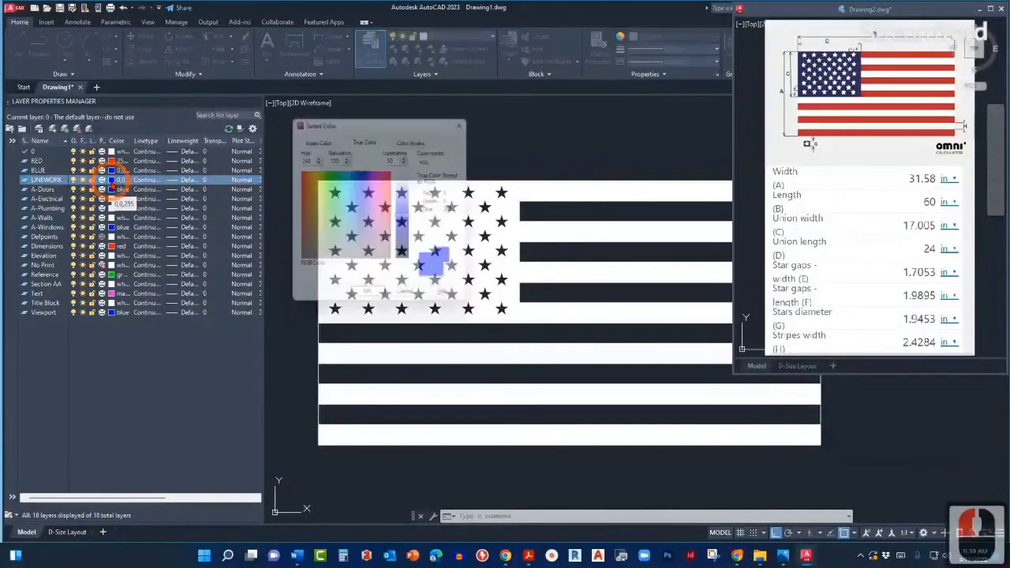
{"action": "left_click", "coordinate": [312, 136]}
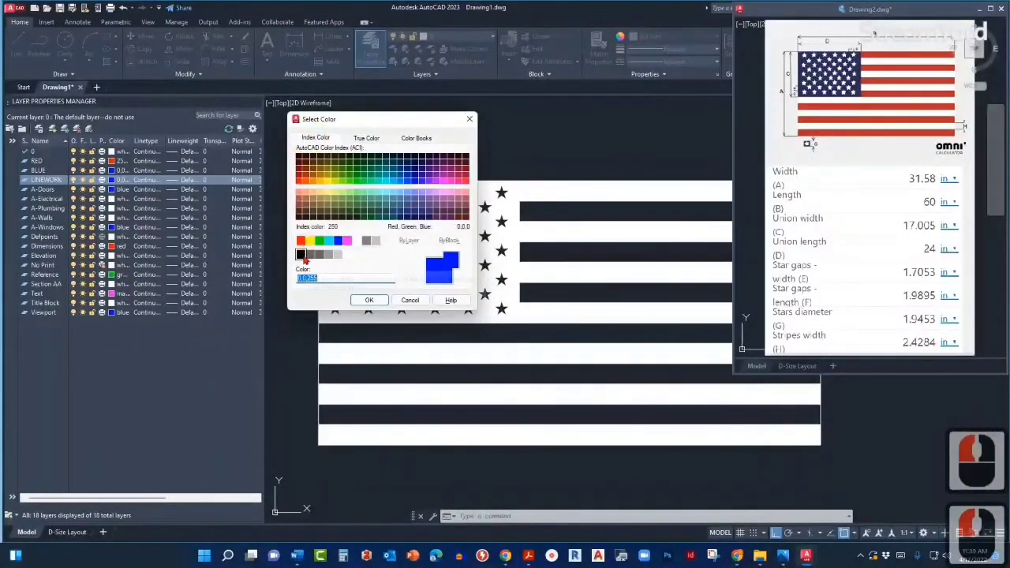
{"action": "left_click", "coordinate": [348, 256]}
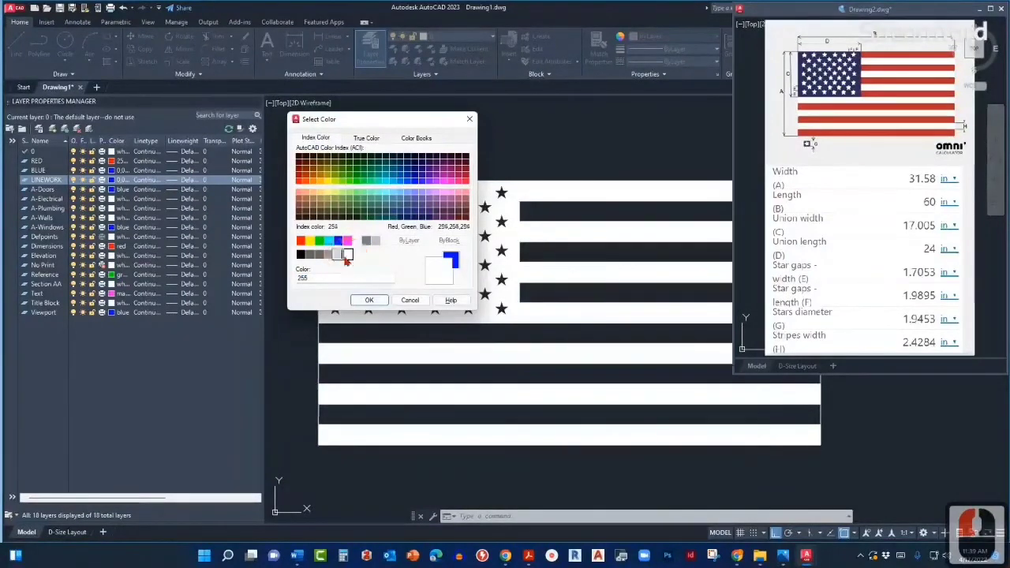
{"action": "left_click", "coordinate": [357, 241]}
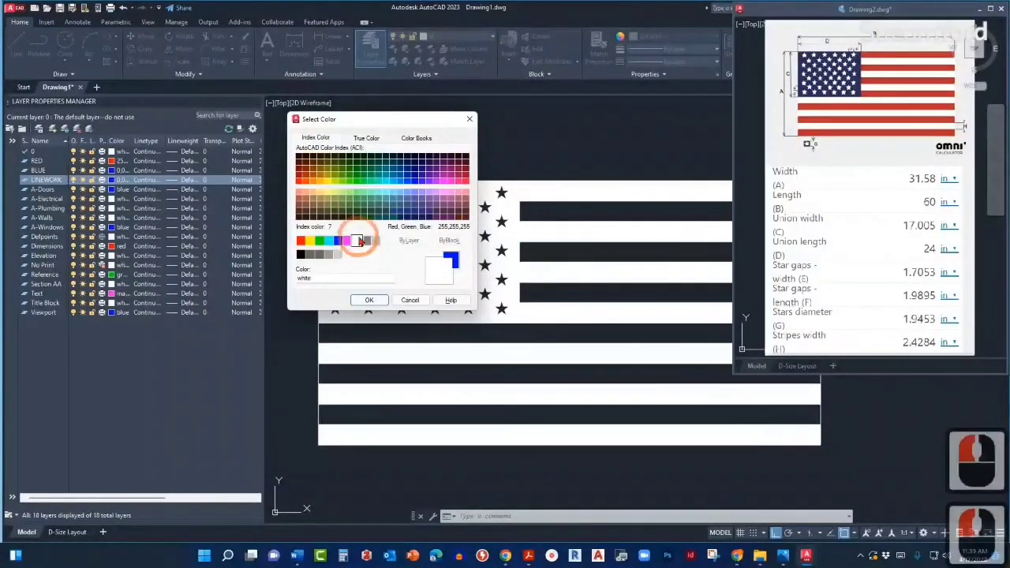
{"action": "left_click", "coordinate": [368, 299]}
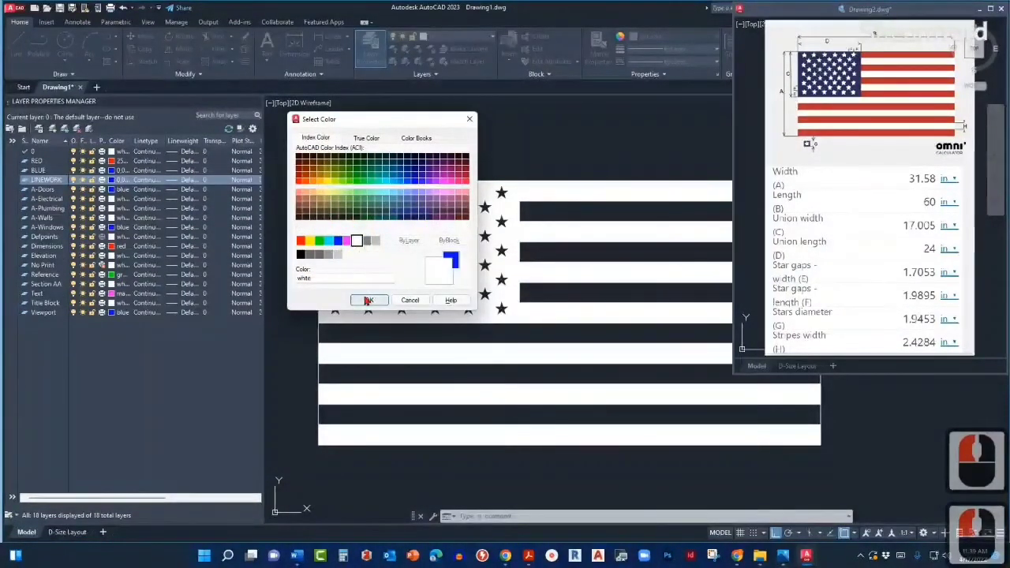
{"action": "left_click", "coordinate": [369, 301]}
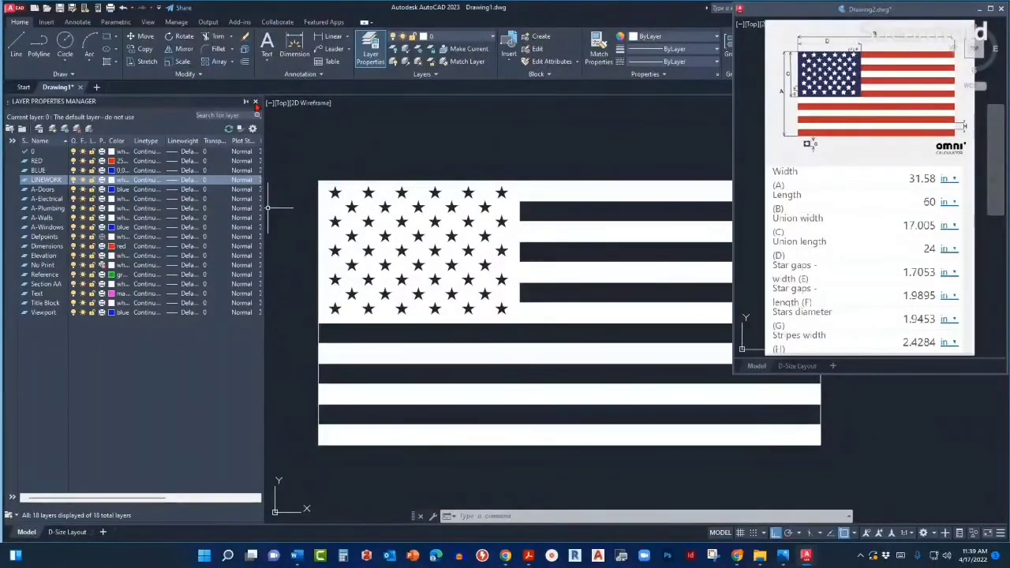
{"action": "left_click", "coordinate": [255, 101]}
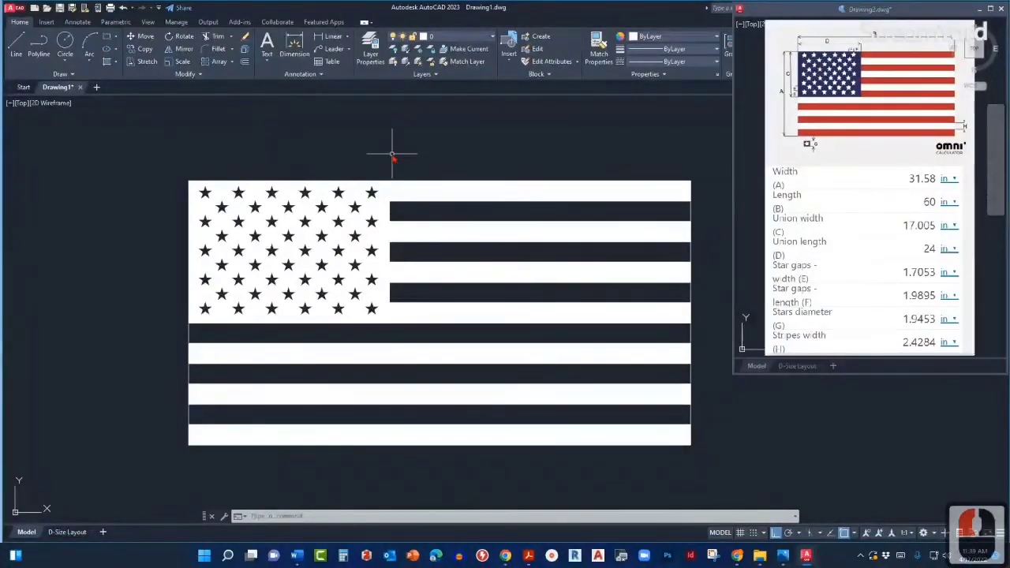
{"action": "left_click", "coordinate": [442, 36]}
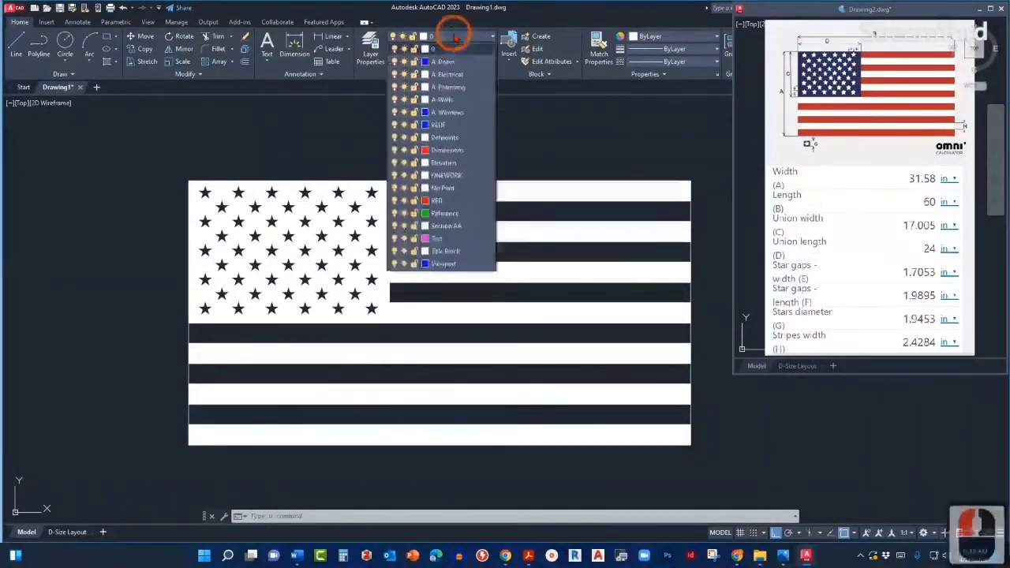
{"action": "scroll", "coordinate": [459, 118], "scroll_direction": "down", "scroll_amount": 3}
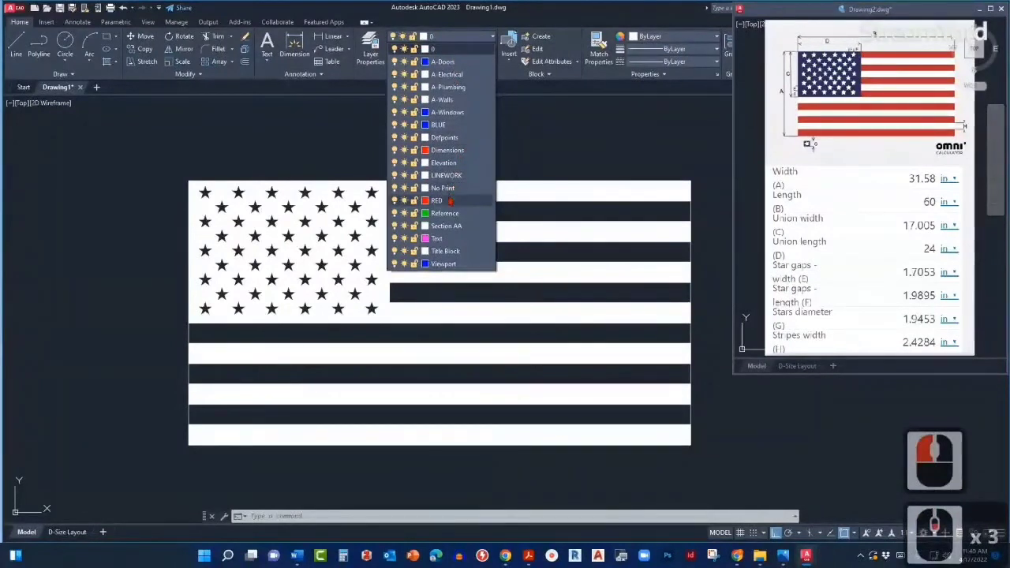
{"action": "left_click", "coordinate": [535, 164]}
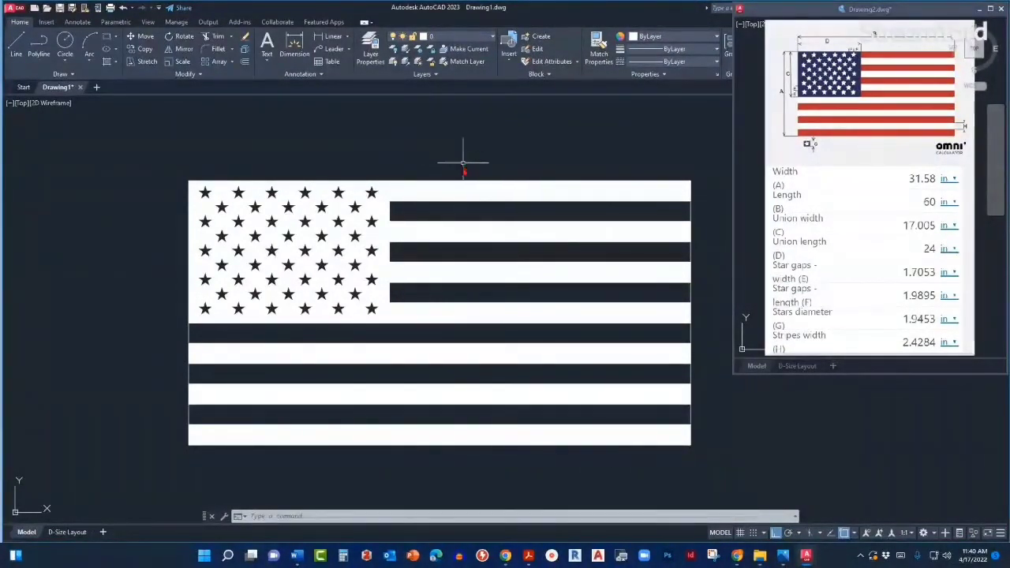
Step: Move the hatch of the flag's stripes to the RED layer and check its layer assignment
{"action": "left_click", "coordinate": [456, 192]}
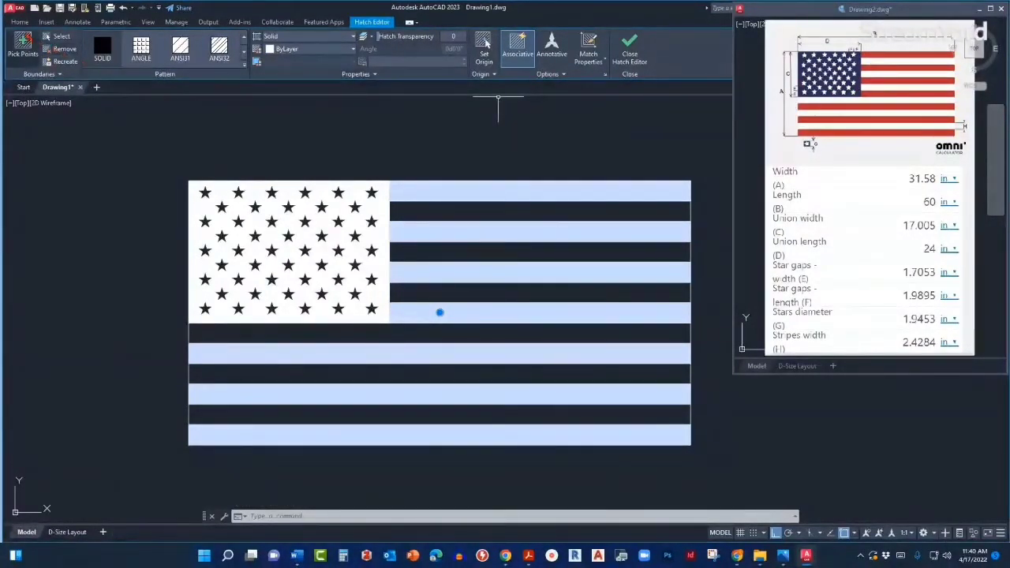
{"action": "left_click", "coordinate": [20, 22]}
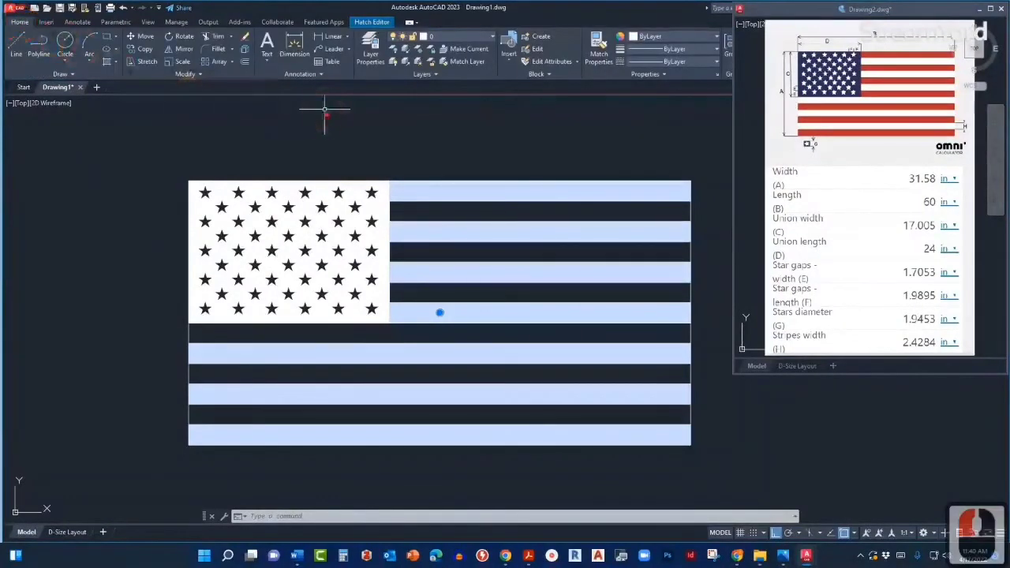
{"action": "left_click", "coordinate": [479, 38]}
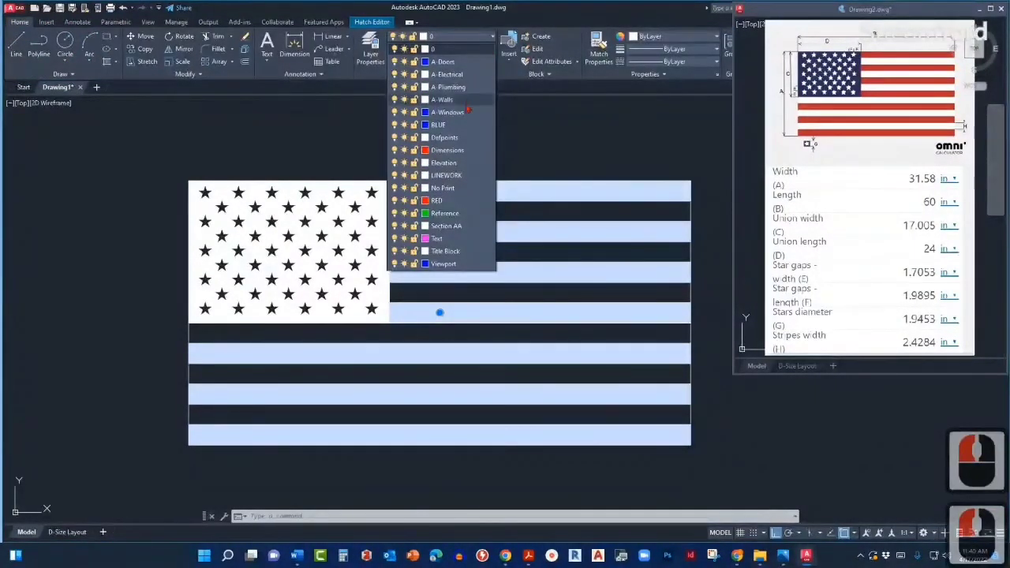
{"action": "left_click", "coordinate": [439, 202]}
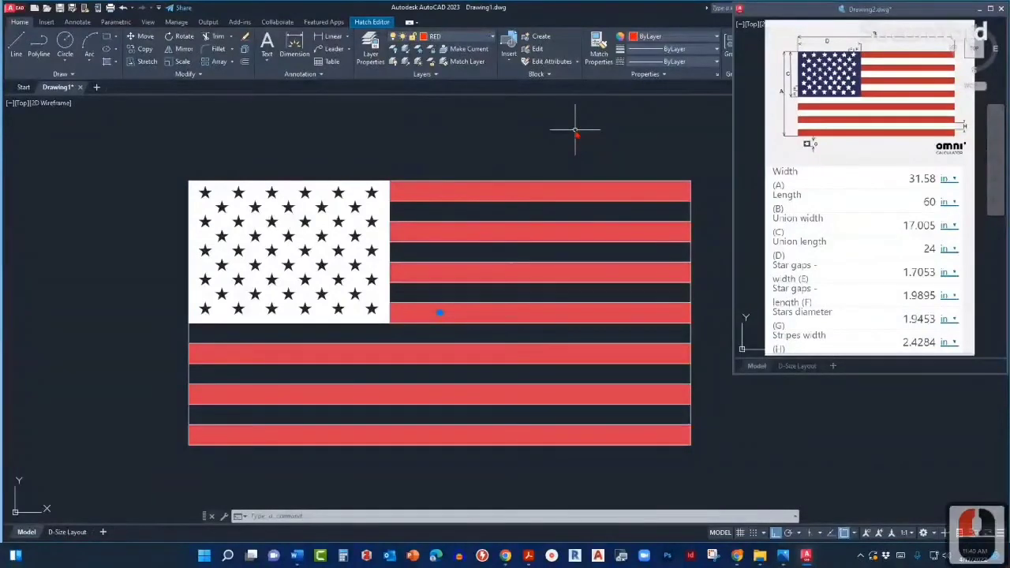
{"action": "key", "text": "Escape"}
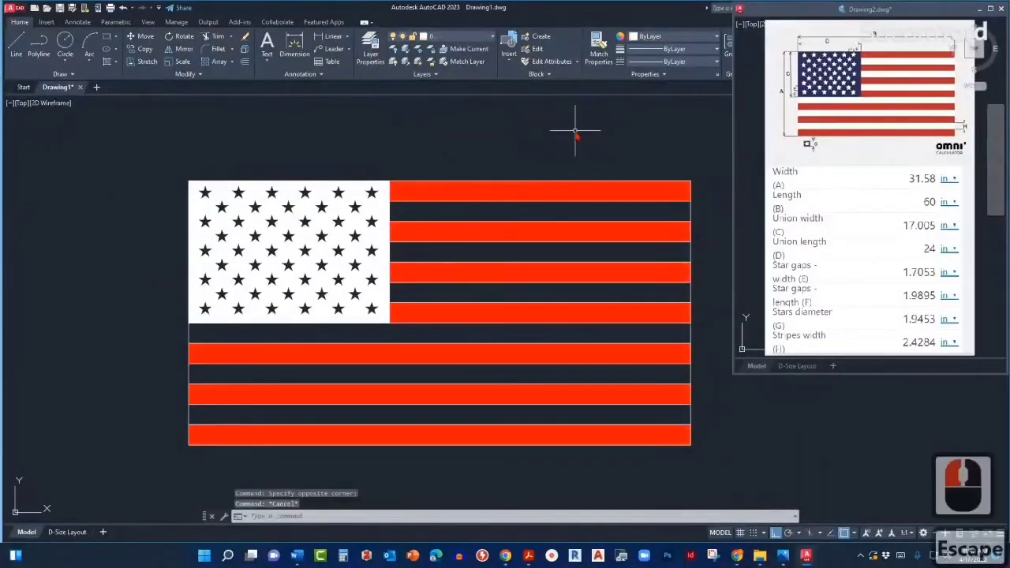
{"action": "left_click", "coordinate": [509, 189]}
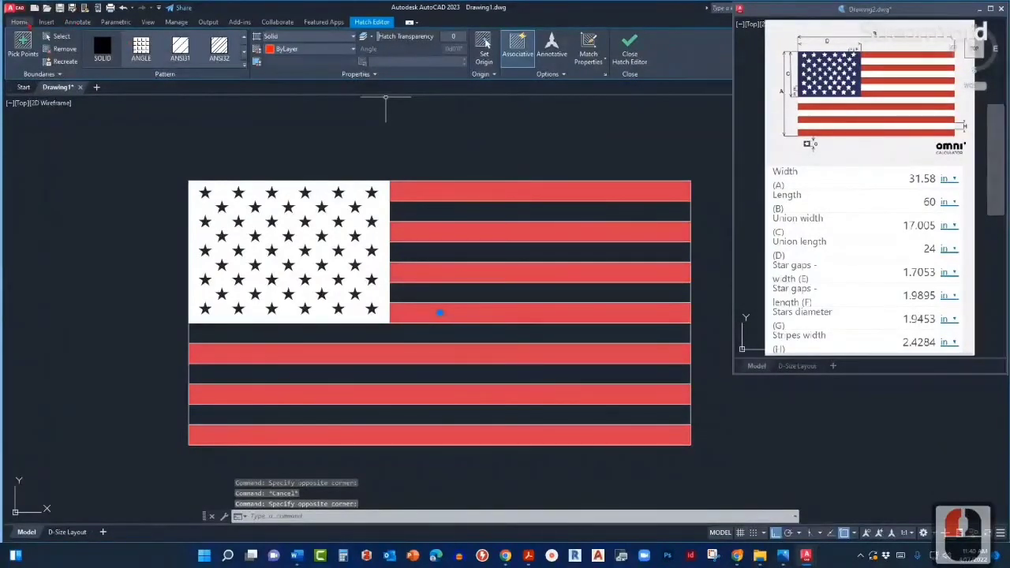
{"action": "left_click", "coordinate": [21, 22]}
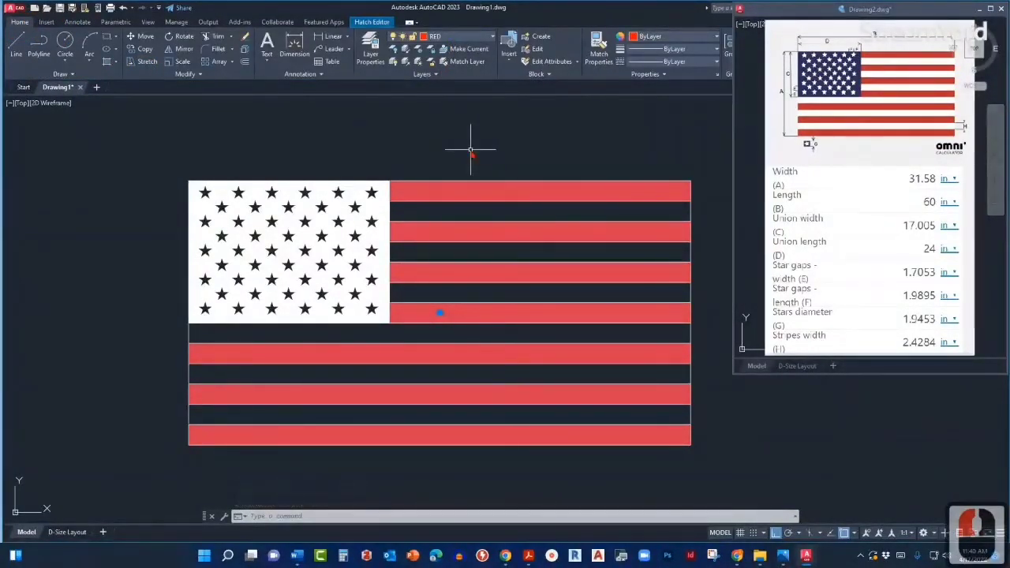
{"action": "key", "text": "Escape"}
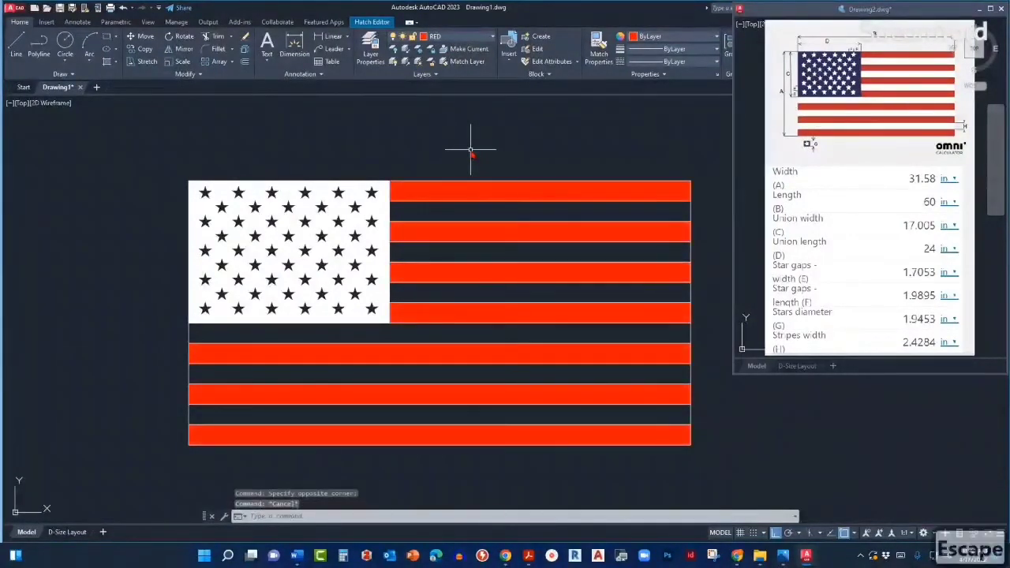
Step: Move the union's hatch around the stars to the BLUE layer and clear the selection
{"action": "left_click", "coordinate": [379, 211]}
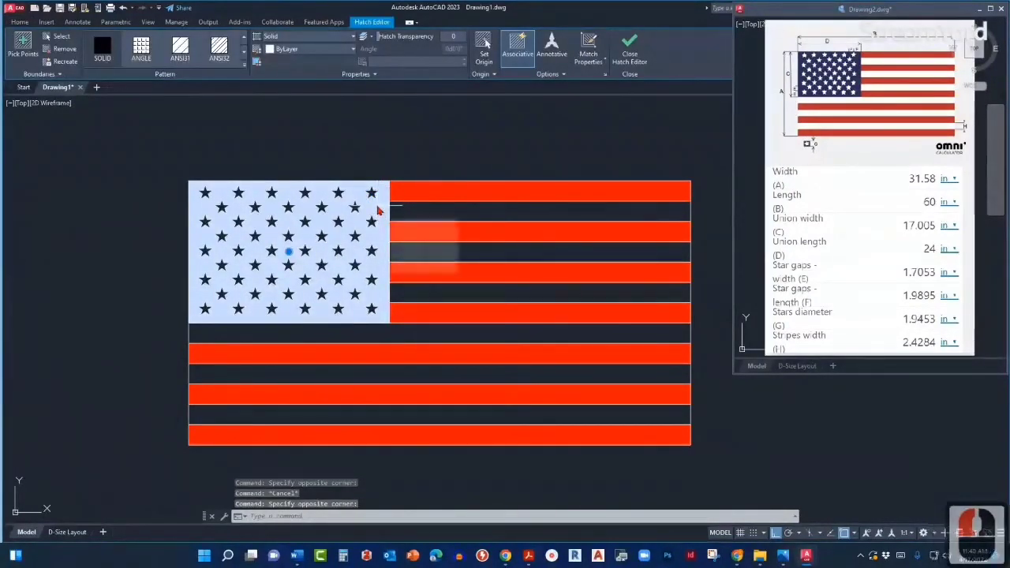
{"action": "left_click", "coordinate": [20, 22]}
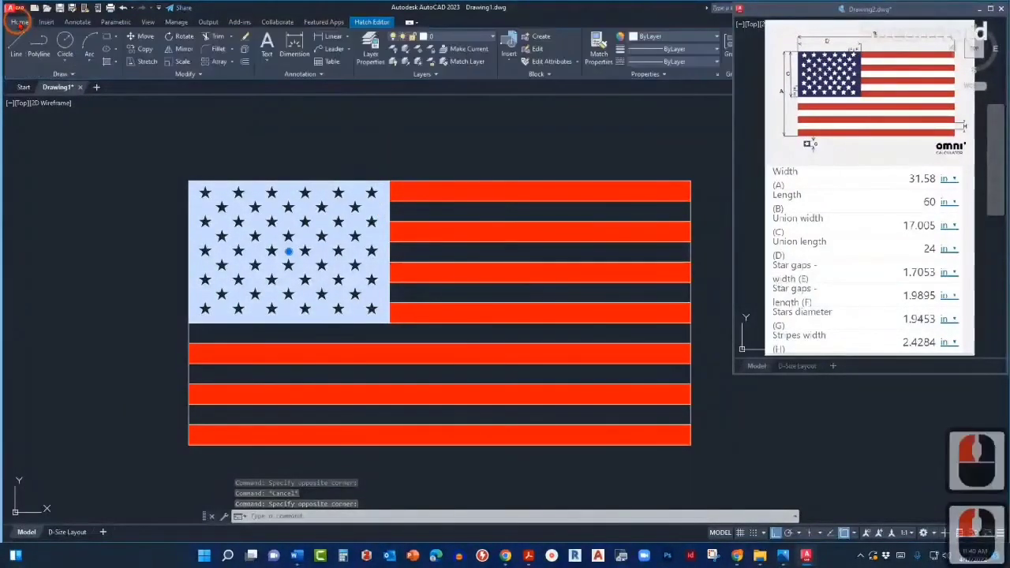
{"action": "left_click", "coordinate": [483, 36]}
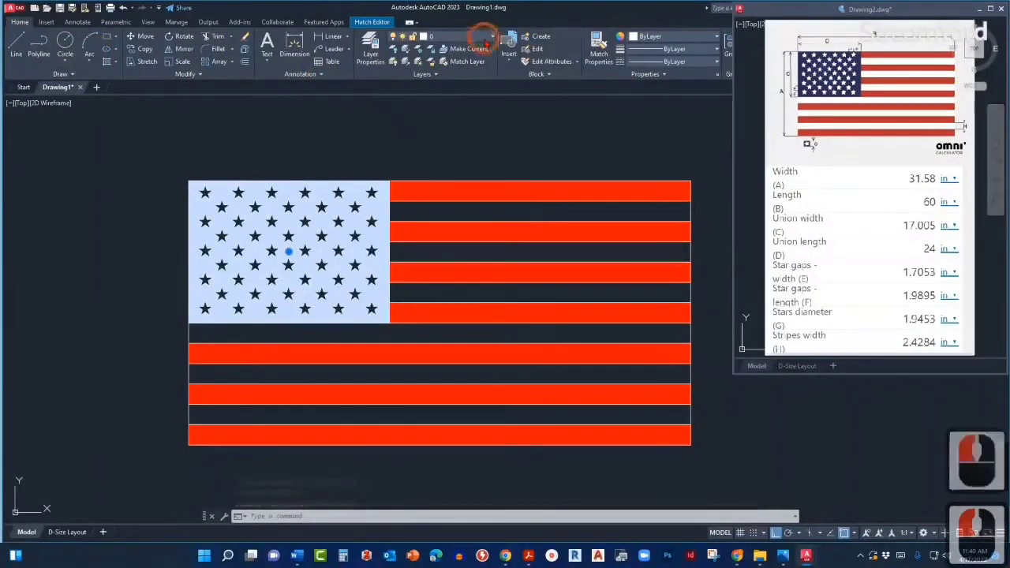
{"action": "left_click", "coordinate": [454, 125]}
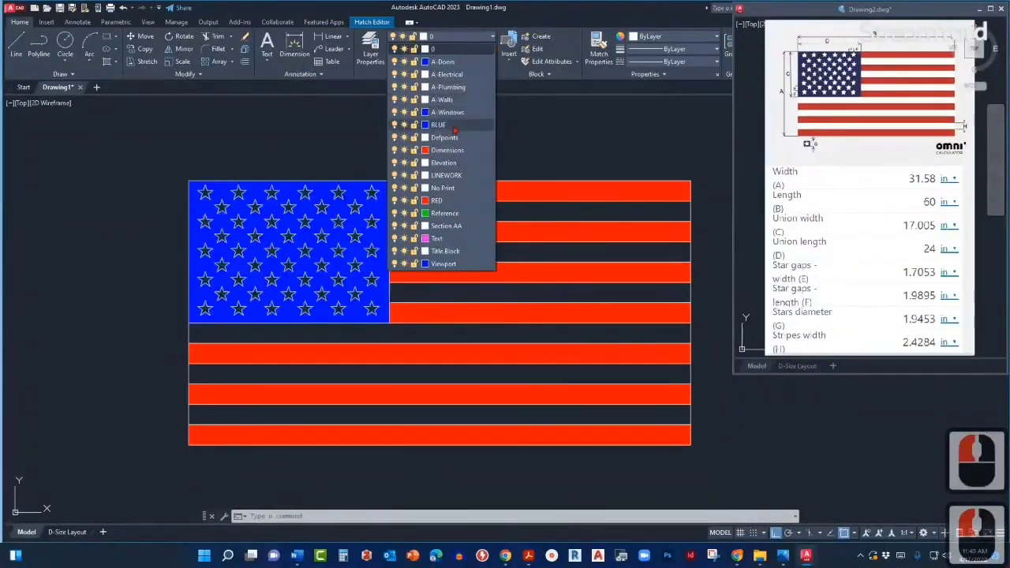
{"action": "left_click", "coordinate": [454, 125]}
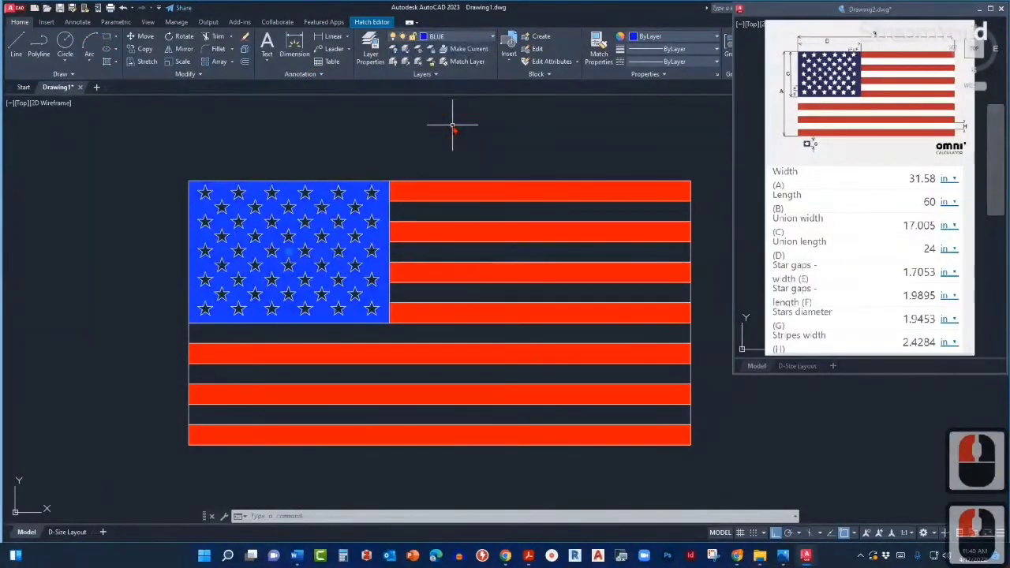
{"action": "key", "text": "Escape"}
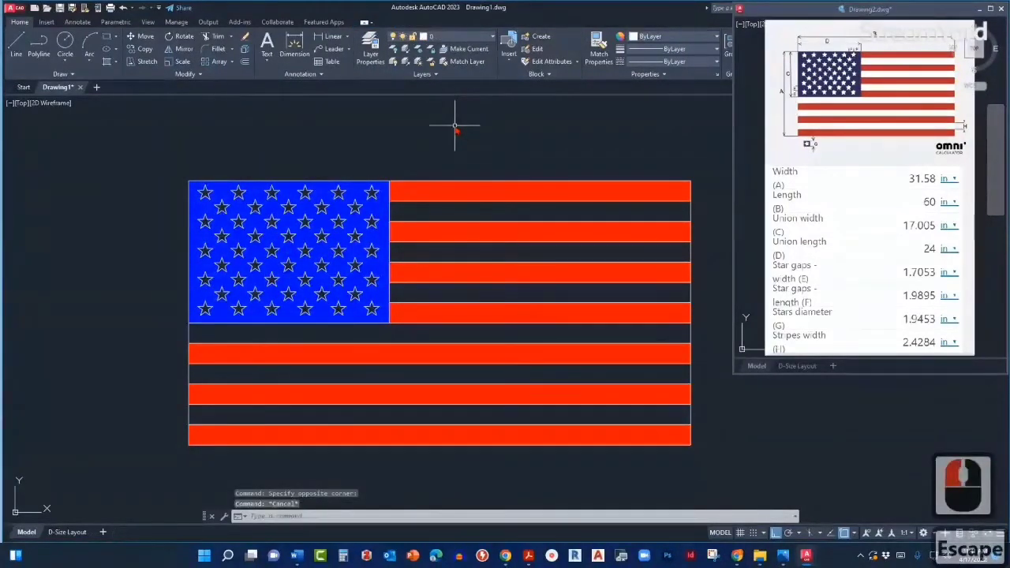
Step: Move the flag's outlines, stripe lines and stars, without the stripe and union hatches, to the LINEWORK layer and clear the selection
{"action": "left_click", "coordinate": [382, 179]}
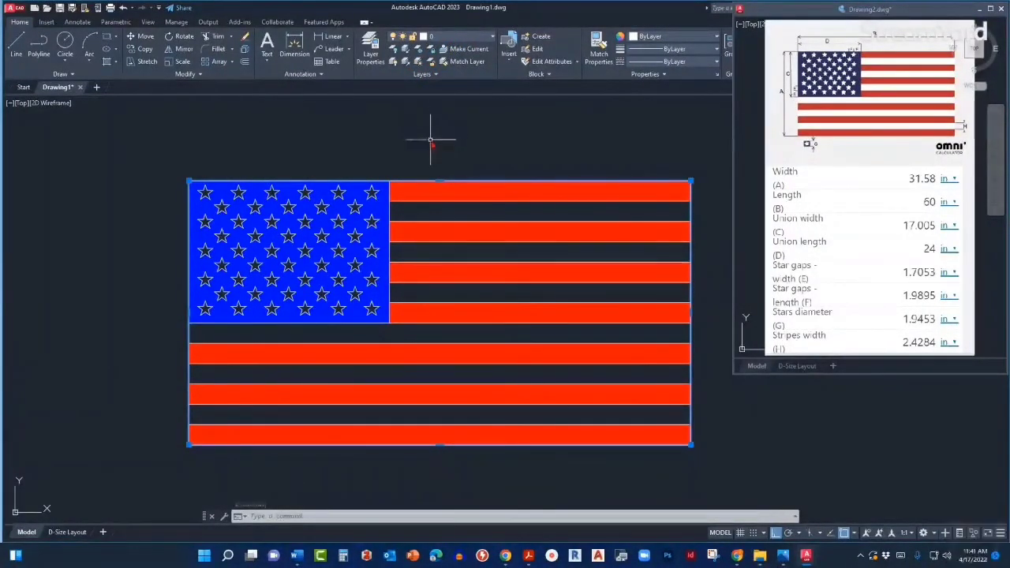
{"action": "key", "text": "Escape"}
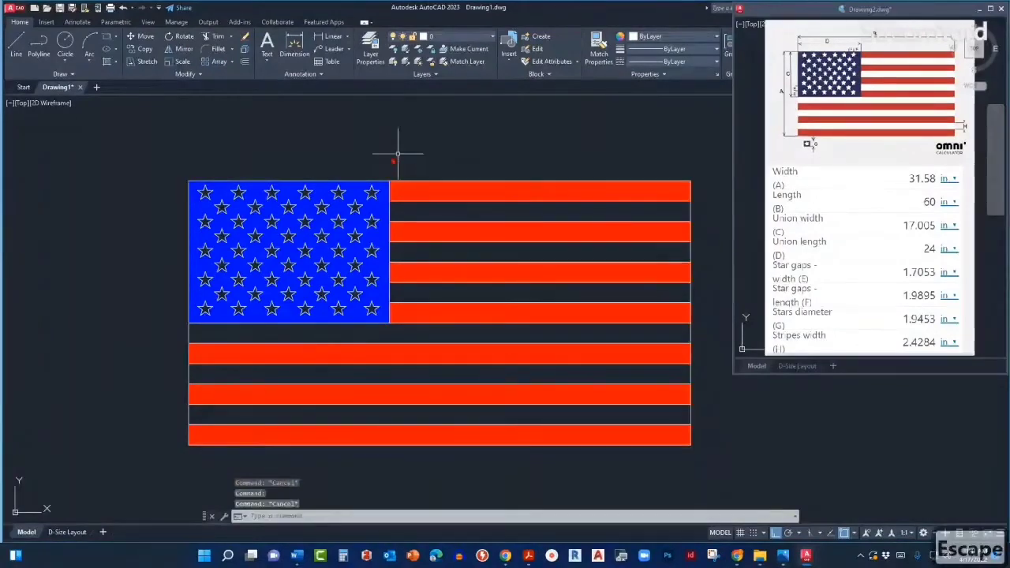
{"action": "left_click", "coordinate": [162, 151]}
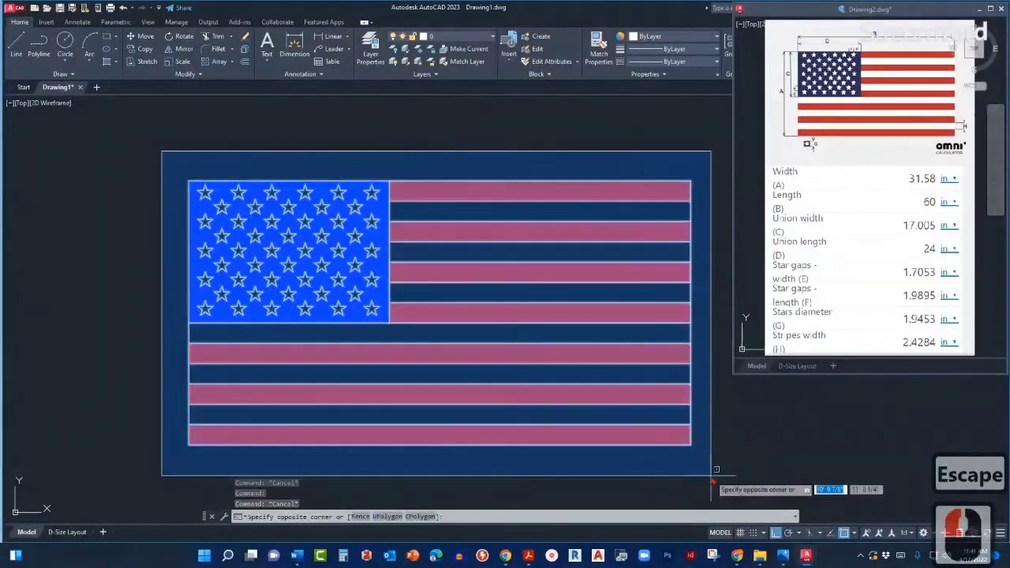
{"action": "left_click", "coordinate": [715, 469]}
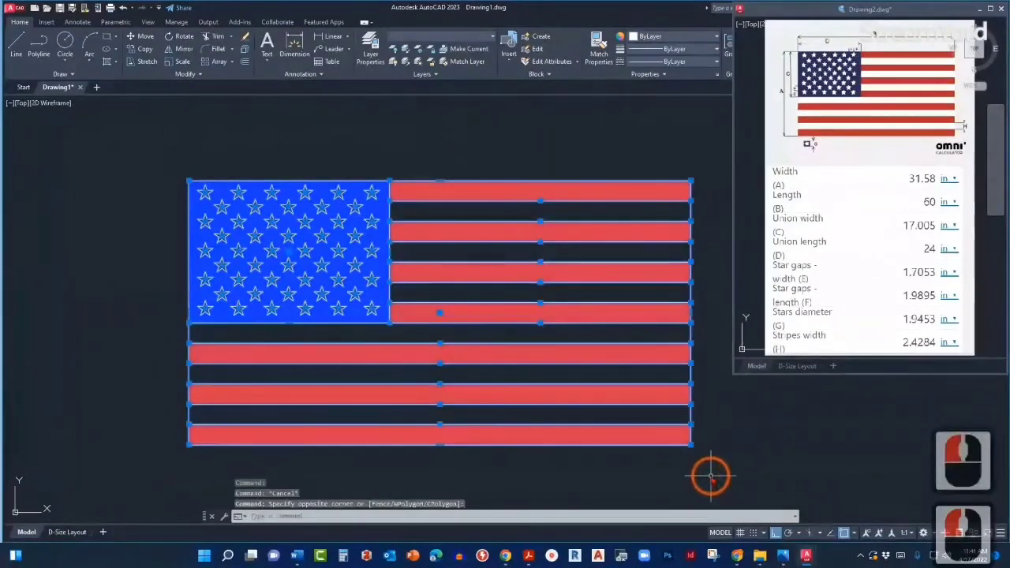
{"action": "left_click", "coordinate": [726, 423]}
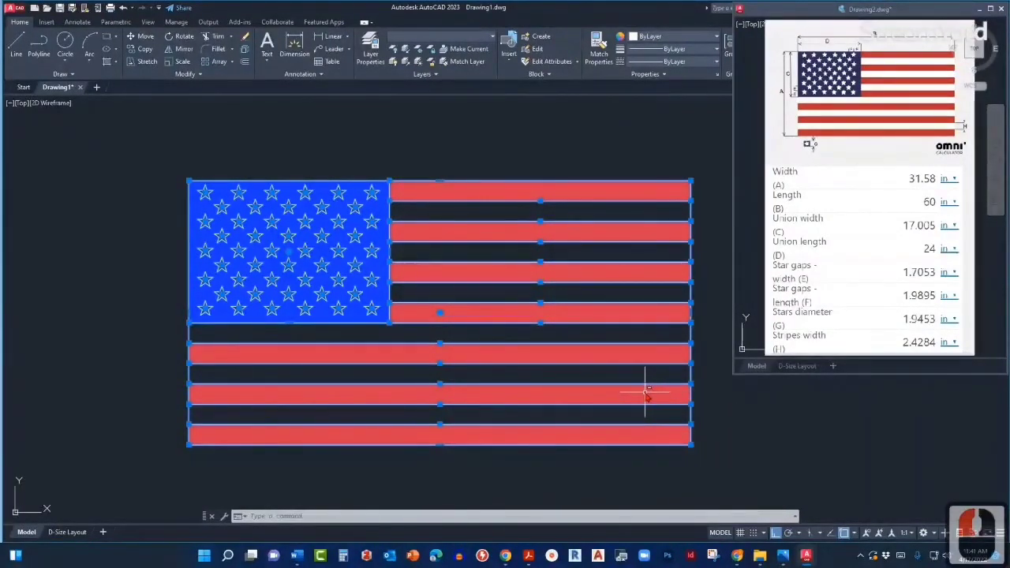
{"action": "left_click", "coordinate": [646, 391], "text": "shift"}
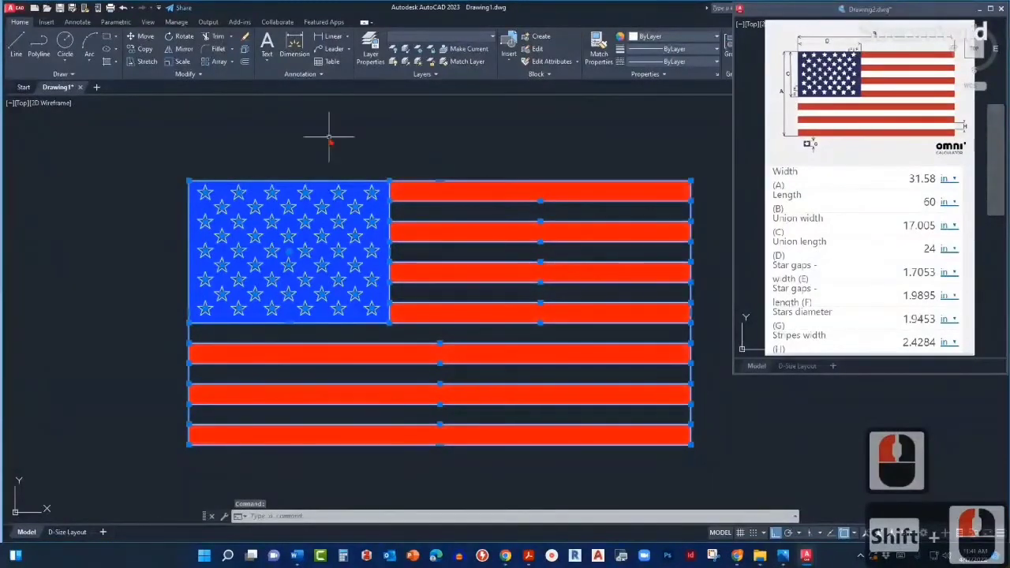
{"action": "left_click", "coordinate": [356, 192], "text": "shift"}
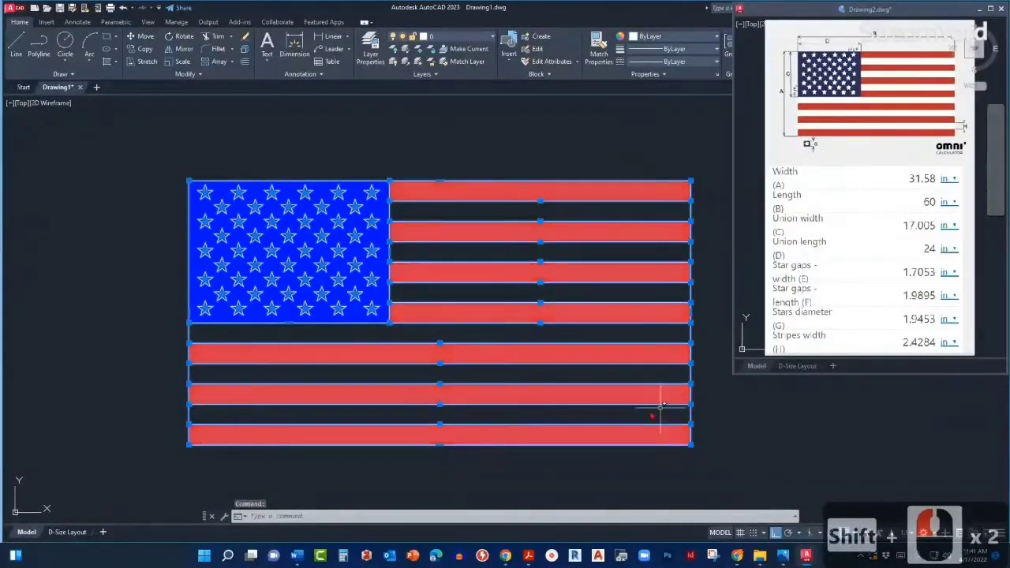
{"action": "left_click", "coordinate": [456, 37]}
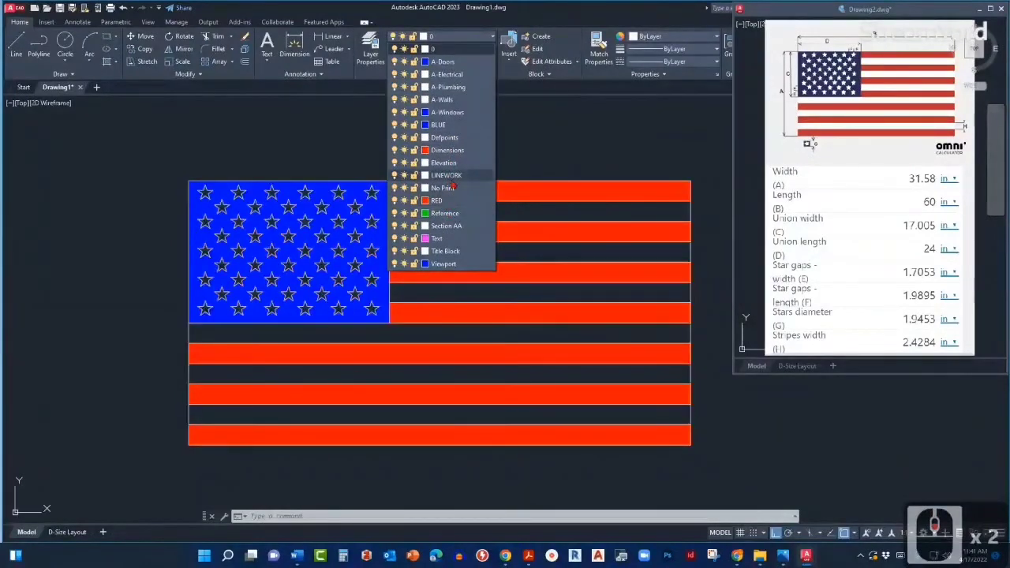
{"action": "left_click", "coordinate": [454, 175]}
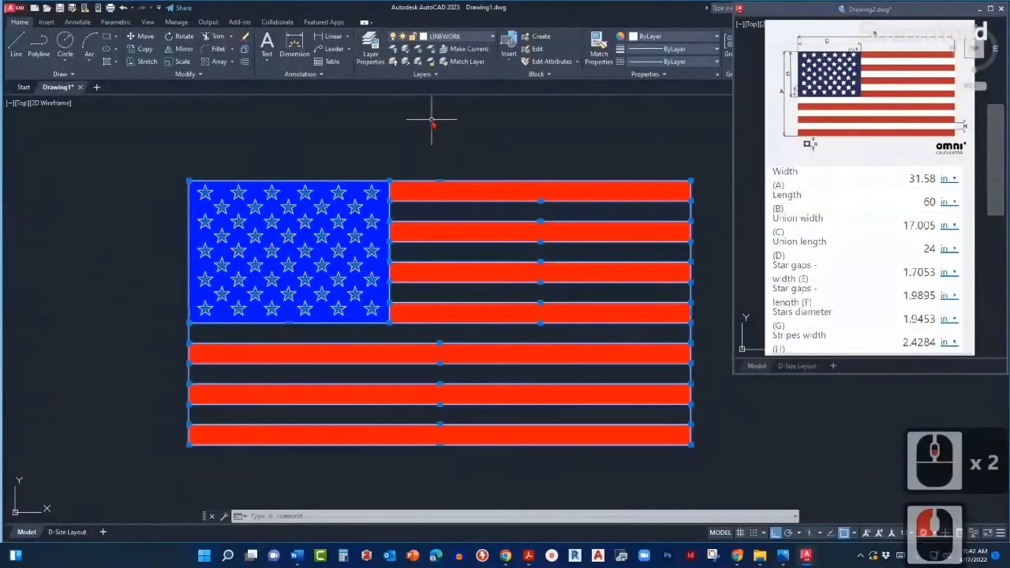
{"action": "key", "text": "Escape"}
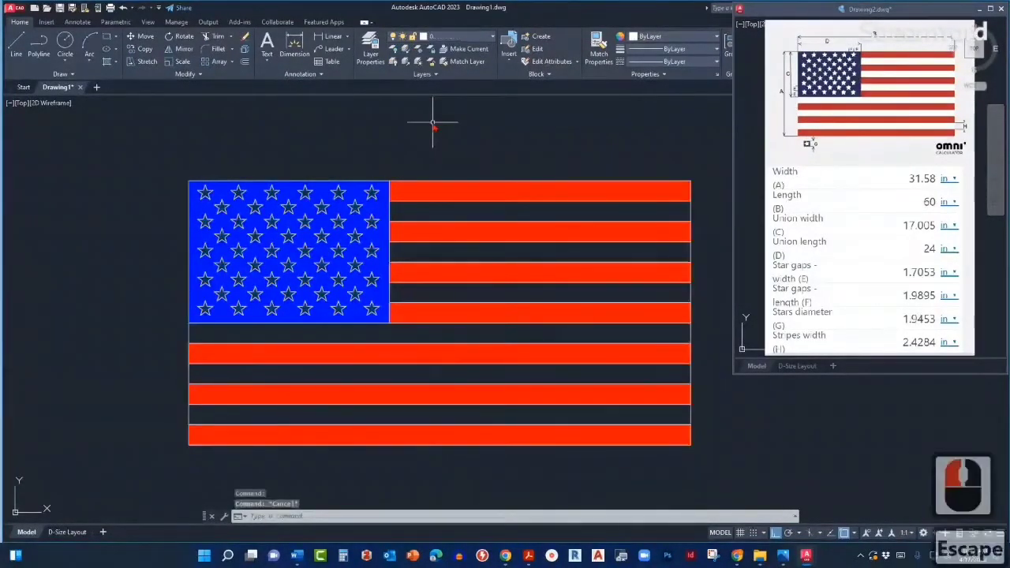
{"action": "scroll", "coordinate": [430, 120], "scroll_direction": "down", "scroll_amount": 2}
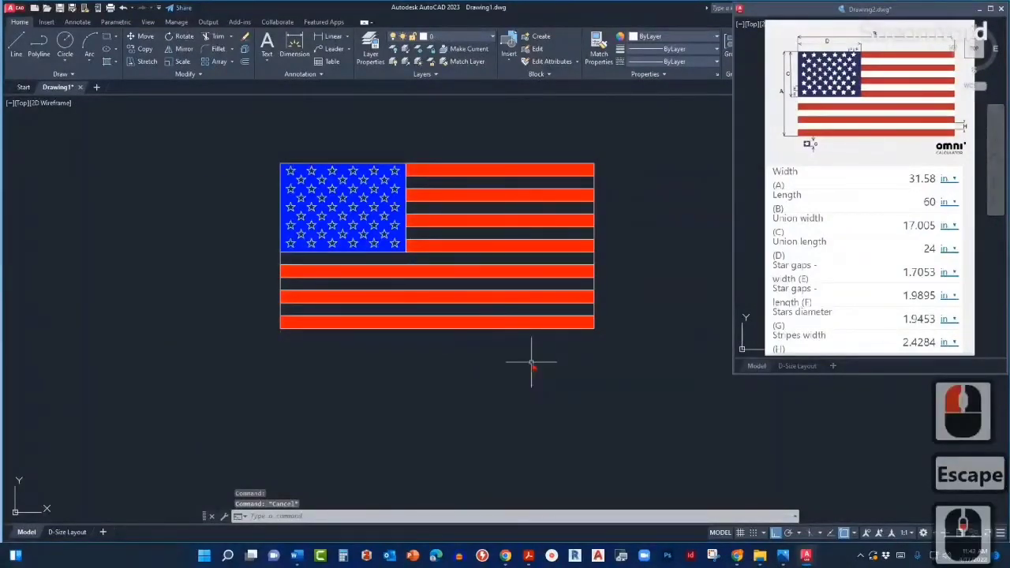
{"action": "scroll", "coordinate": [481, 340], "scroll_direction": "up", "scroll_amount": 2}
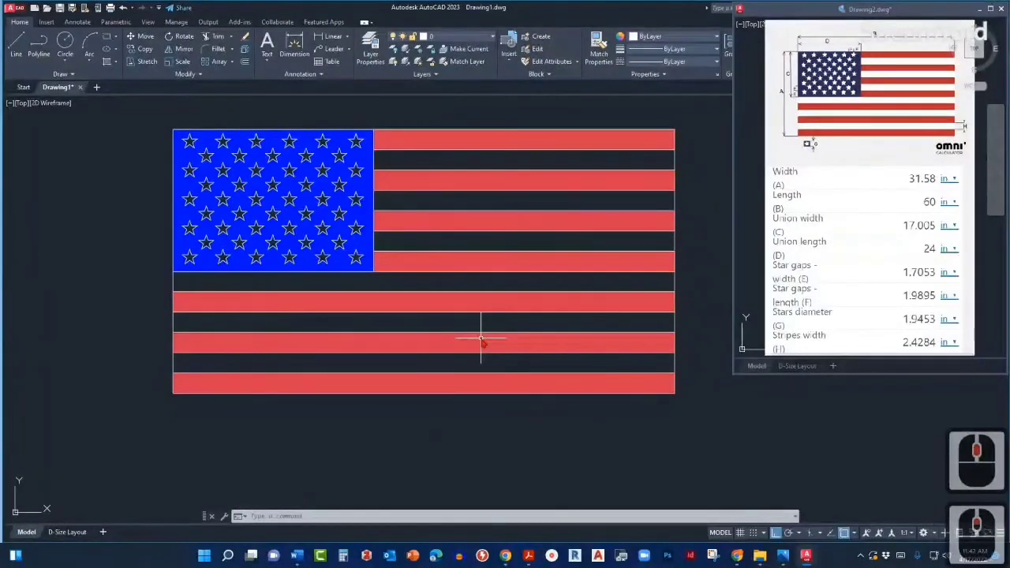
{"action": "middle_click_drag", "start_coordinate": [481, 338], "coordinate": [477, 367]}
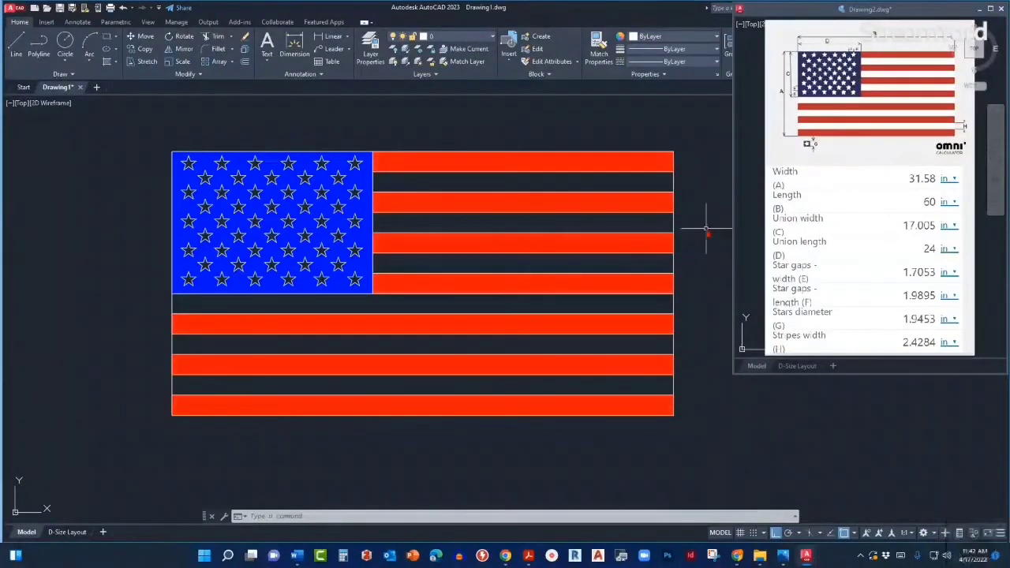
{"action": "middle_click_drag", "start_coordinate": [585, 121], "coordinate": [583, 164]}
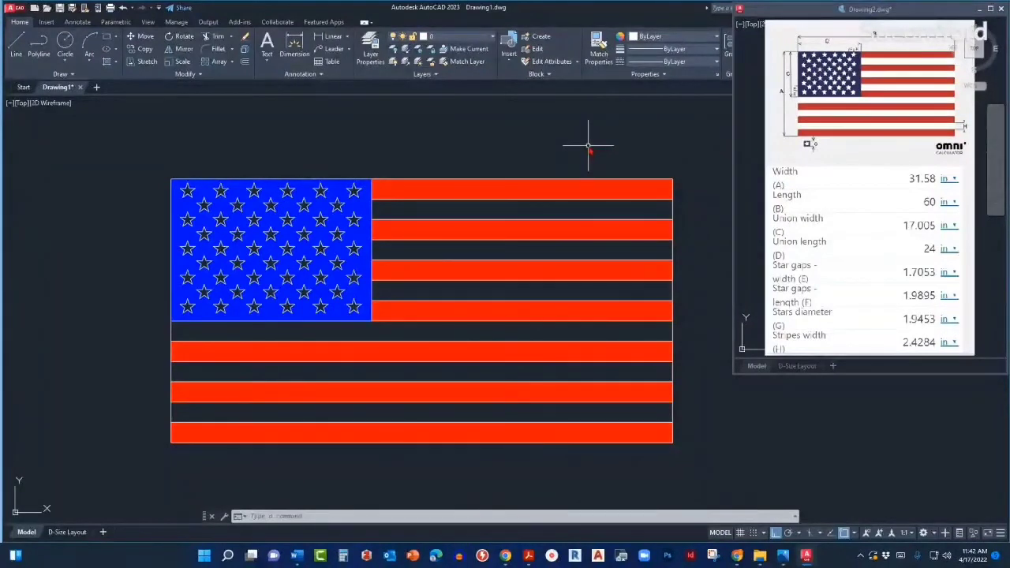
{"action": "middle_click_drag", "start_coordinate": [588, 145], "coordinate": [556, 178]}
{"action": "scroll", "coordinate": [559, 181], "scroll_direction": "down", "scroll_amount": 3}
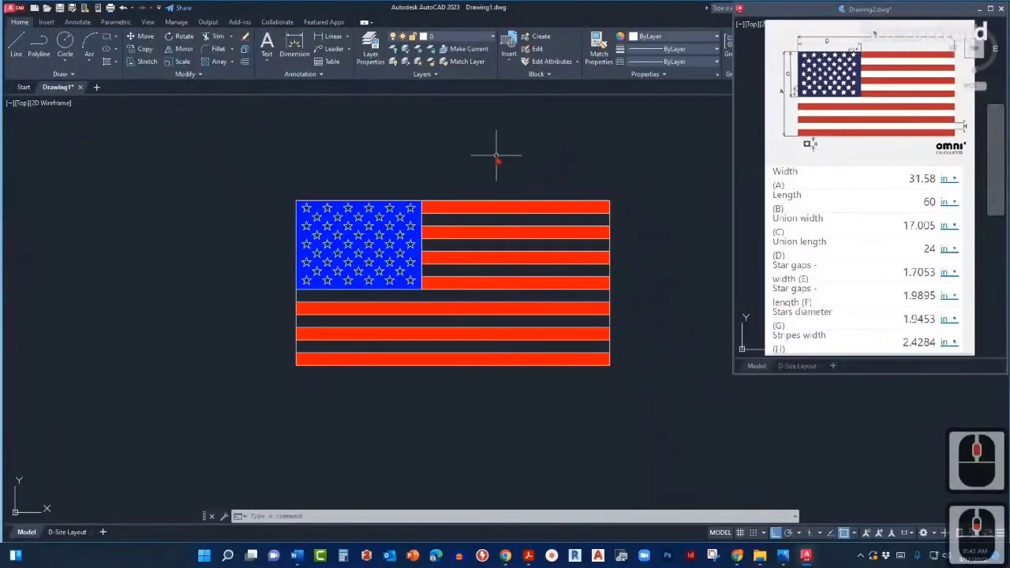
{"action": "middle_click_drag", "start_coordinate": [496, 157], "coordinate": [494, 179]}
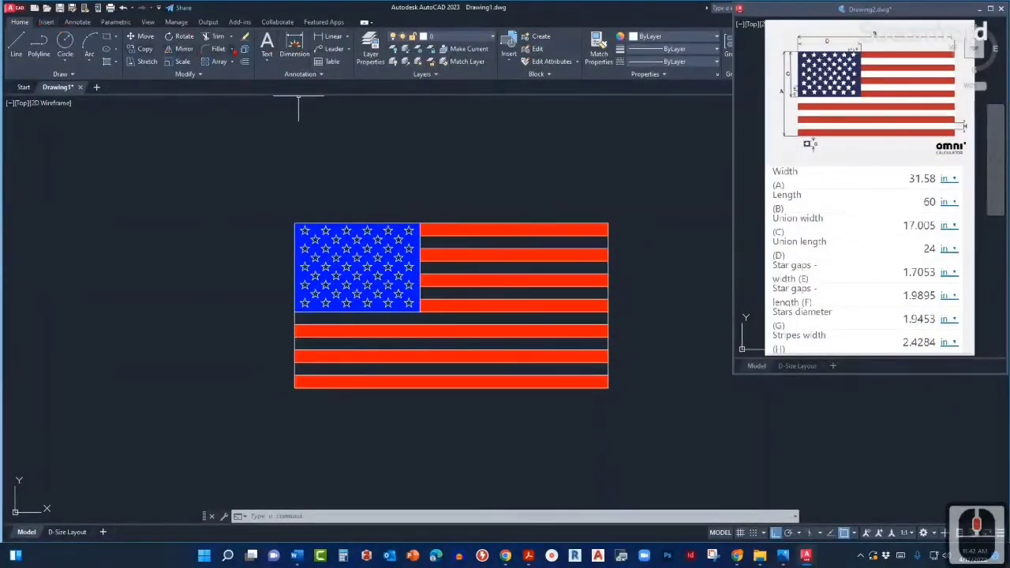
Step: Dimension the overall length of the flag along its top edge with DIM, placing the dimension line above the flag
{"action": "left_click", "coordinate": [290, 54]}
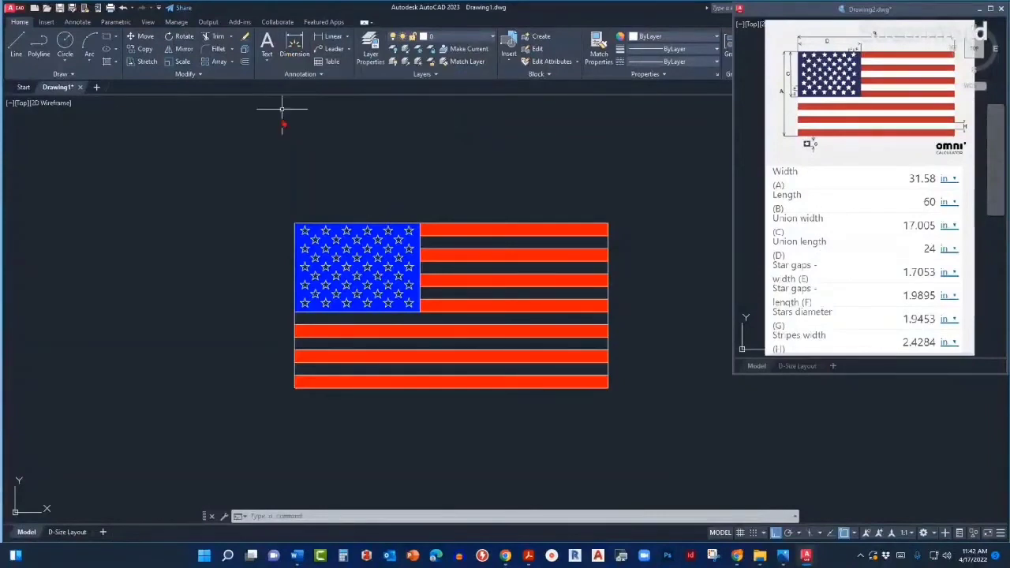
{"action": "type", "text": "DIM"}
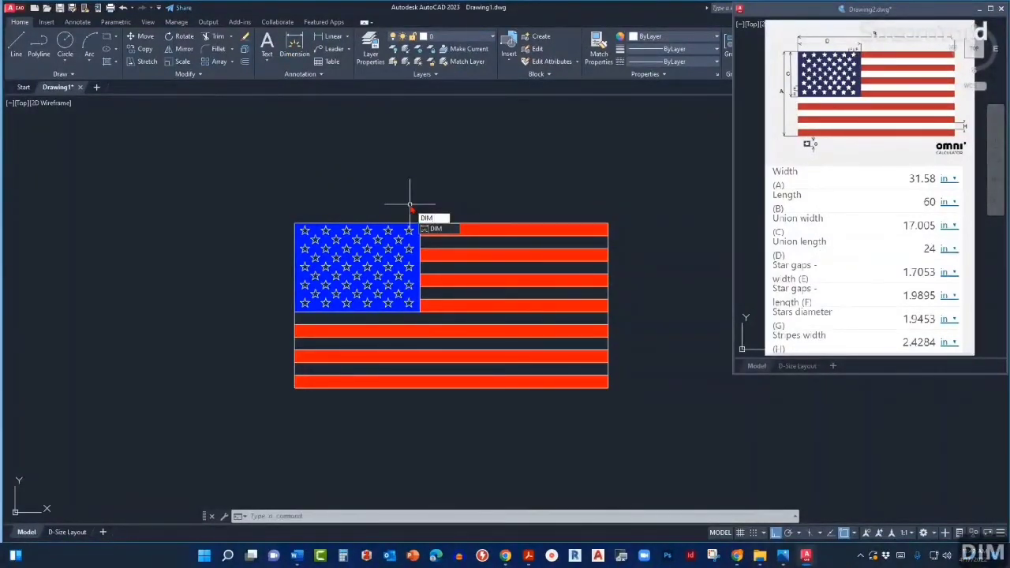
{"action": "key", "text": "Return"}
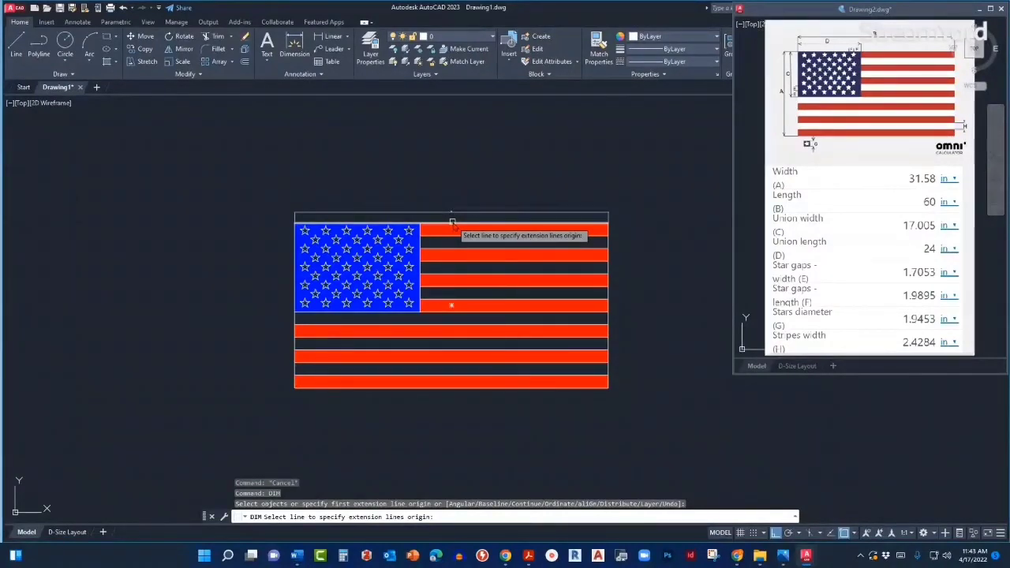
{"action": "scroll", "coordinate": [452, 221], "scroll_direction": "up", "scroll_amount": 4}
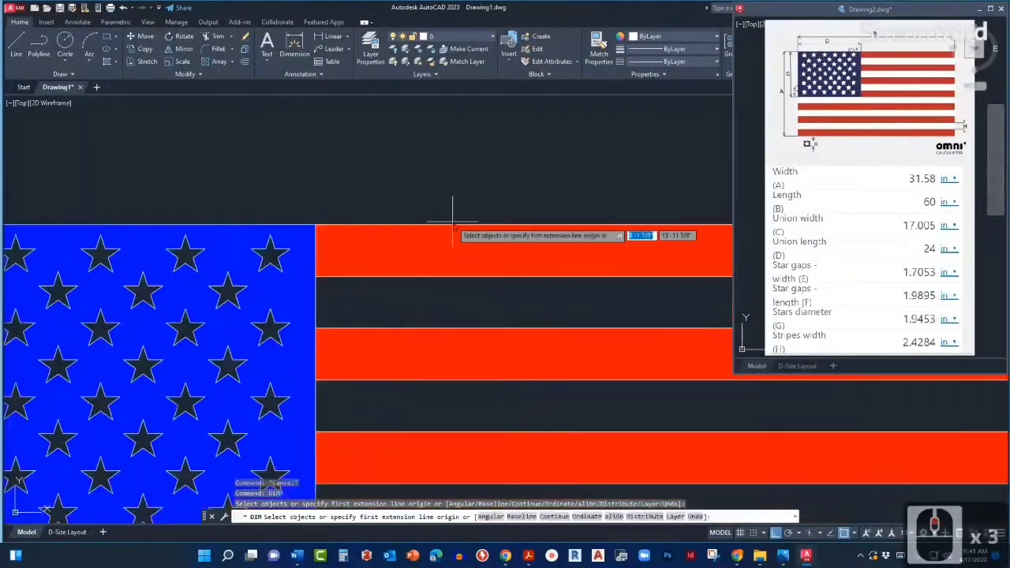
{"action": "scroll", "coordinate": [458, 229], "scroll_direction": "down", "scroll_amount": 2}
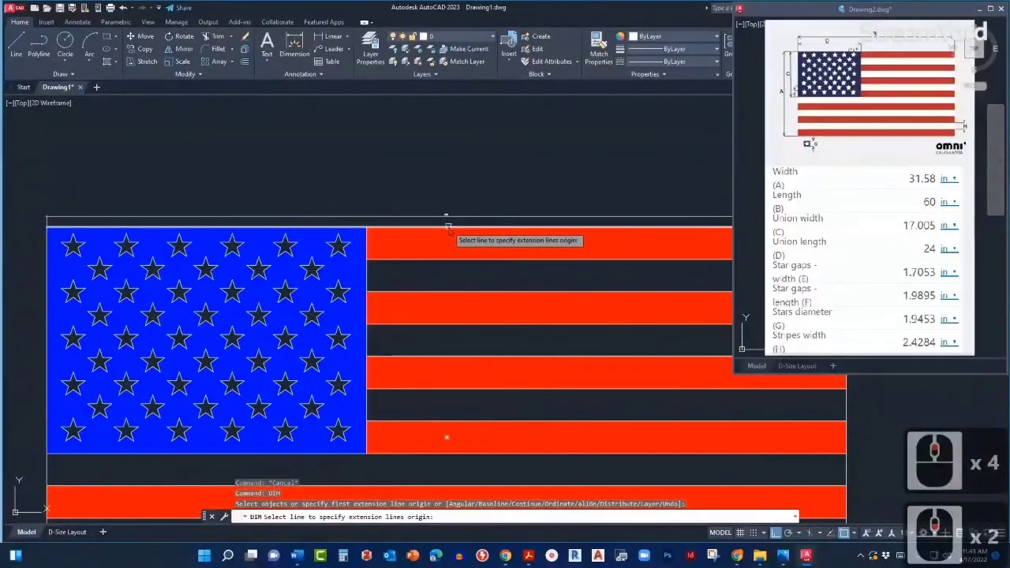
{"action": "scroll", "coordinate": [447, 226], "scroll_direction": "up", "scroll_amount": 1}
{"action": "scroll", "coordinate": [447, 227], "scroll_direction": "up", "scroll_amount": 2}
{"action": "scroll", "coordinate": [447, 228], "scroll_direction": "up", "scroll_amount": 2}
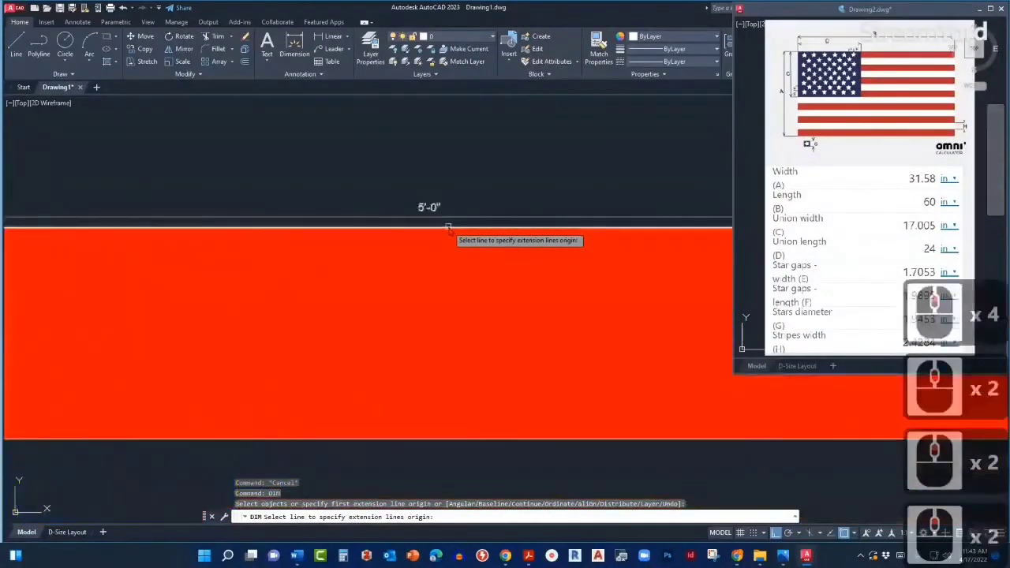
{"action": "scroll", "coordinate": [455, 227], "scroll_direction": "down", "scroll_amount": 1}
{"action": "scroll", "coordinate": [455, 227], "scroll_direction": "down", "scroll_amount": 2}
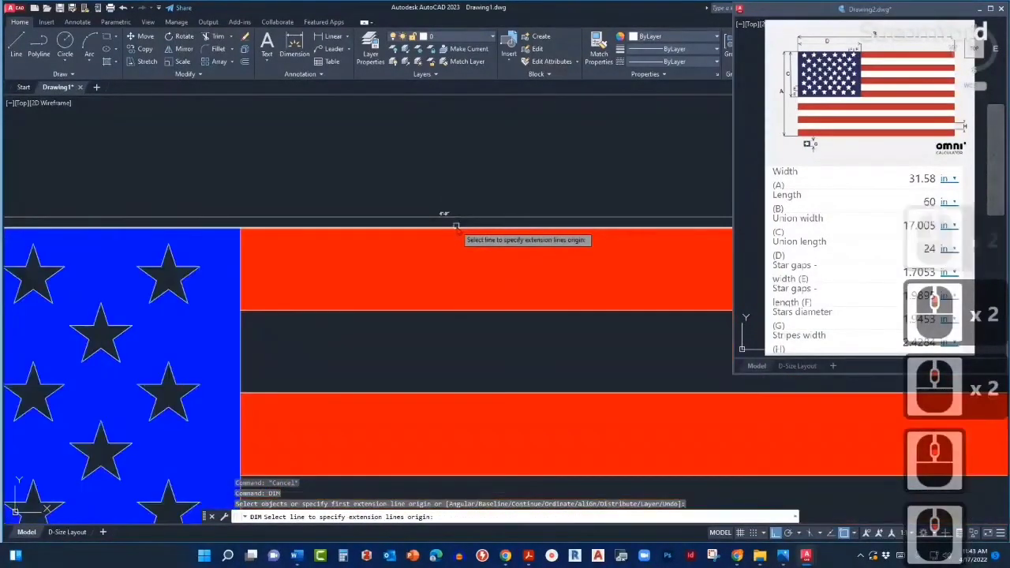
{"action": "scroll", "coordinate": [455, 227], "scroll_direction": "up", "scroll_amount": 1}
{"action": "scroll", "coordinate": [455, 228], "scroll_direction": "down", "scroll_amount": 4}
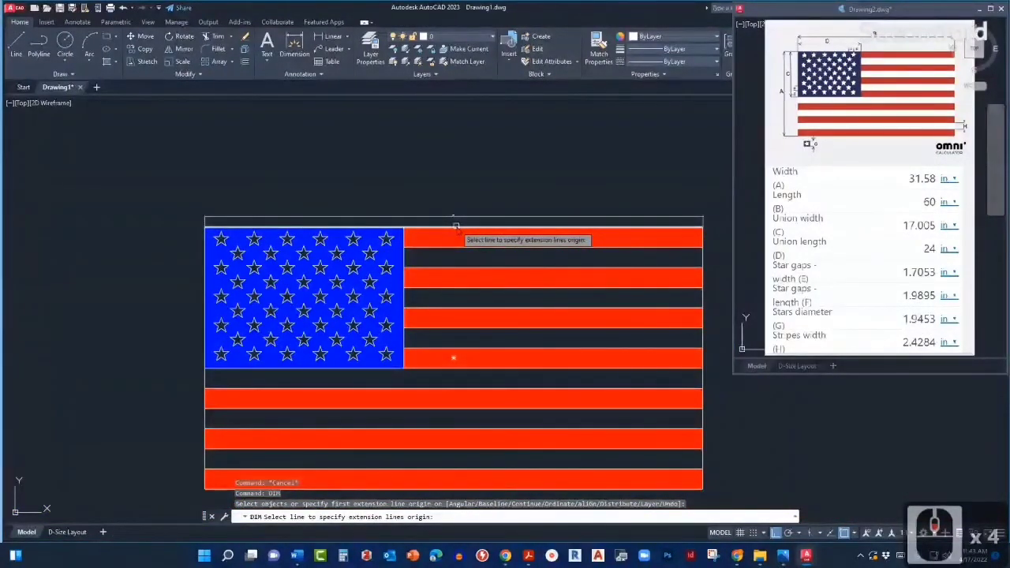
{"action": "left_click", "coordinate": [455, 223]}
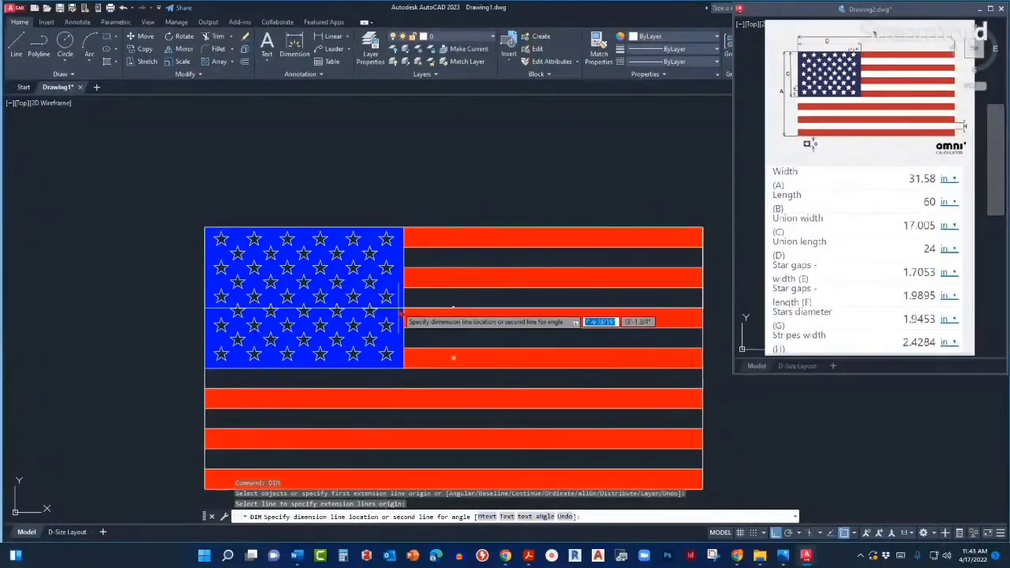
{"action": "left_click", "coordinate": [451, 171]}
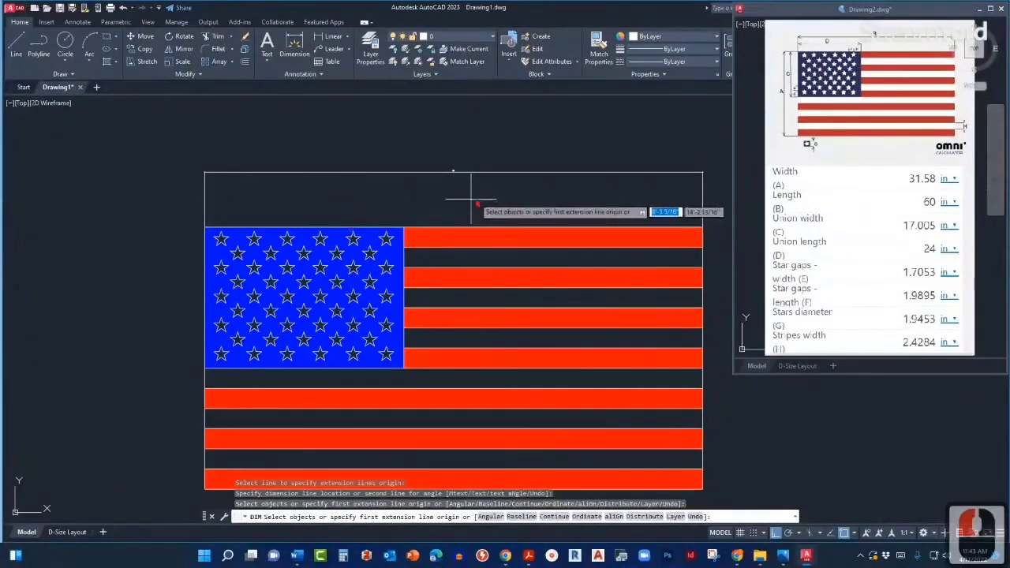
{"action": "key", "text": "Escape"}
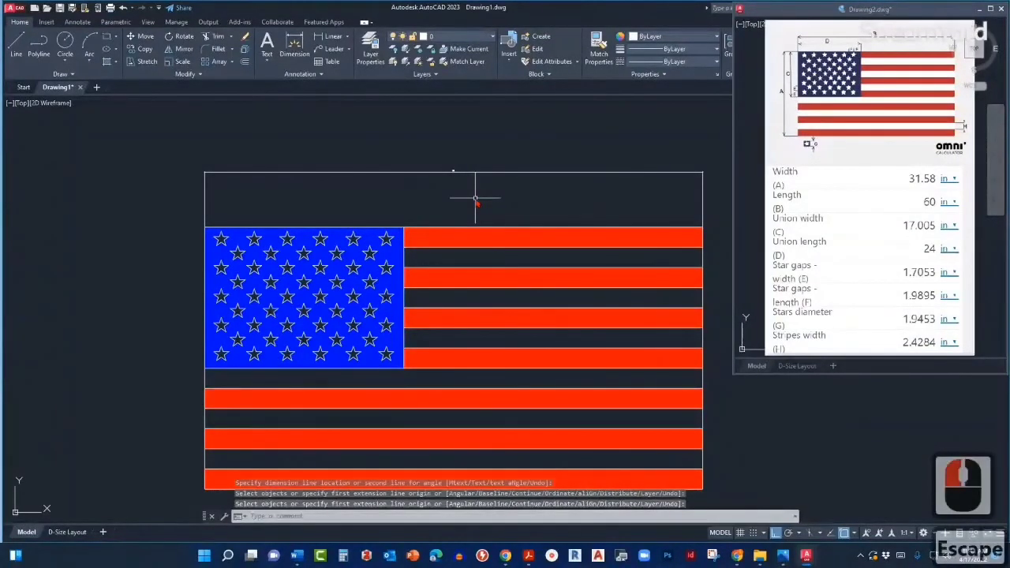
Step: Examine how large the text of the overall length dimension is compared with the flag
{"action": "scroll", "coordinate": [445, 165], "scroll_direction": "up", "scroll_amount": 7}
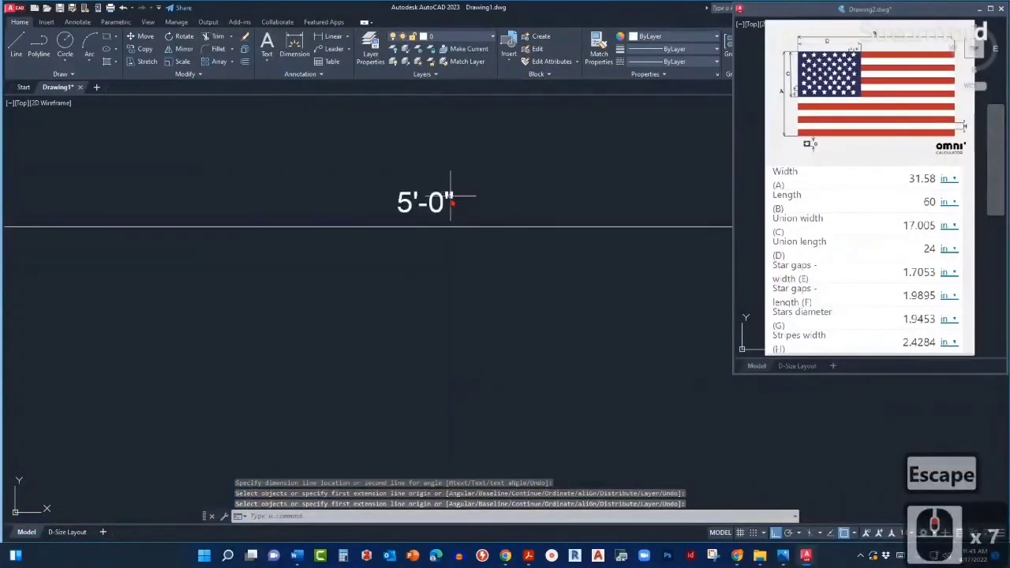
{"action": "scroll", "coordinate": [440, 219], "scroll_direction": "down", "scroll_amount": 5}
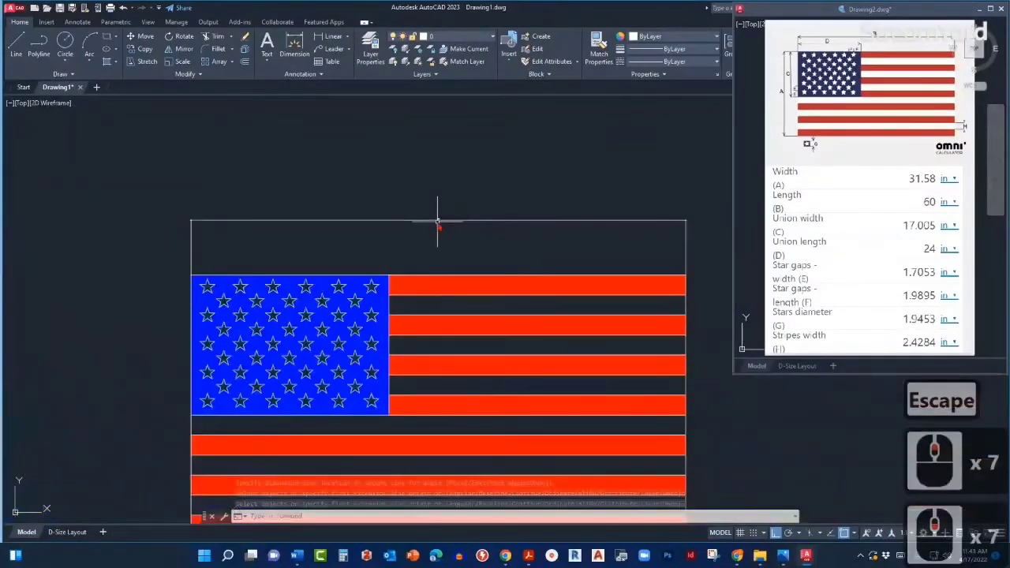
{"action": "scroll", "coordinate": [437, 221], "scroll_direction": "down", "scroll_amount": 1}
{"action": "scroll", "coordinate": [437, 224], "scroll_direction": "up", "scroll_amount": 1}
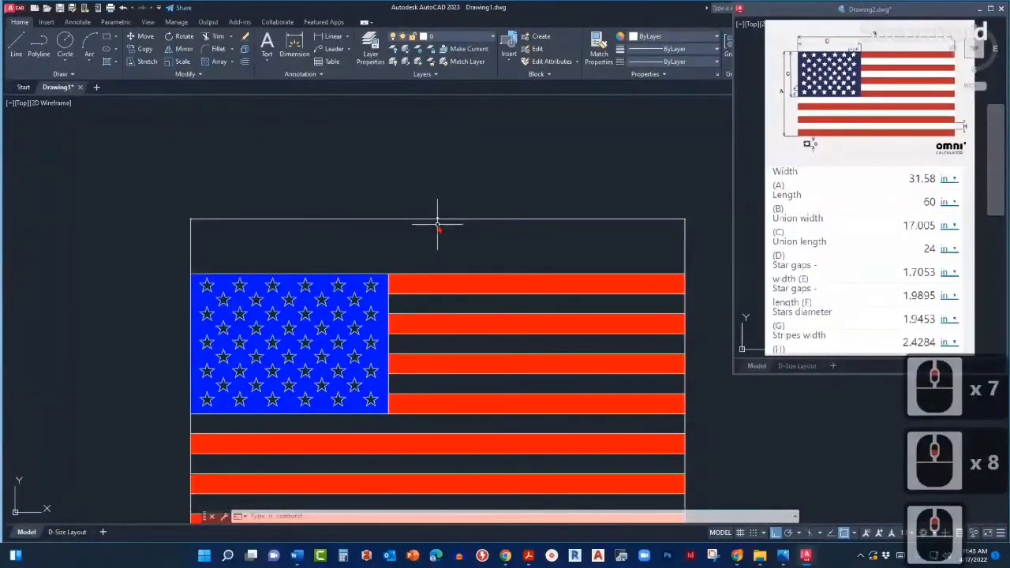
{"action": "scroll", "coordinate": [437, 224], "scroll_direction": "down", "scroll_amount": 2}
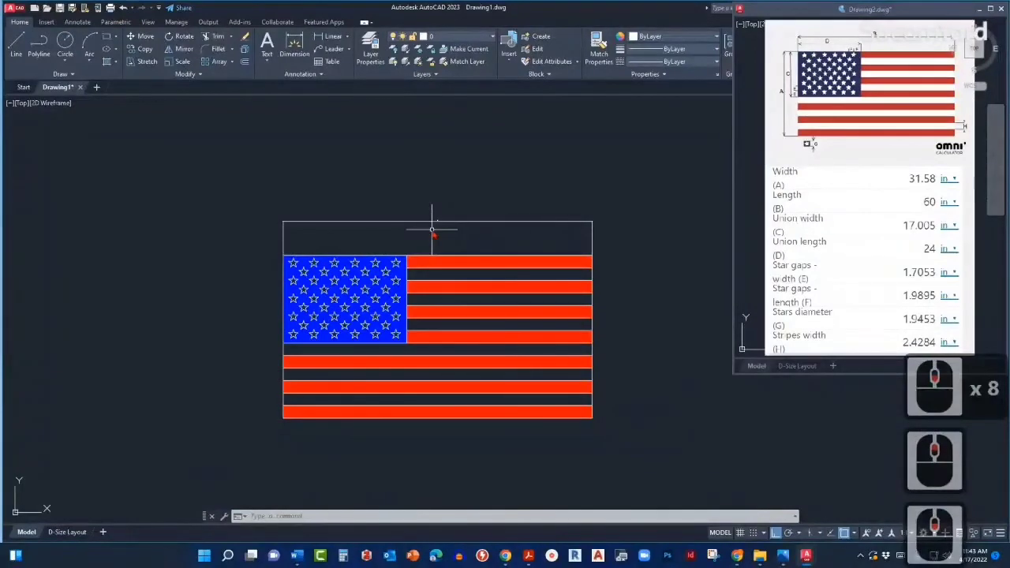
{"action": "scroll", "coordinate": [435, 225], "scroll_direction": "up", "scroll_amount": 2}
{"action": "scroll", "coordinate": [437, 222], "scroll_direction": "down", "scroll_amount": 2}
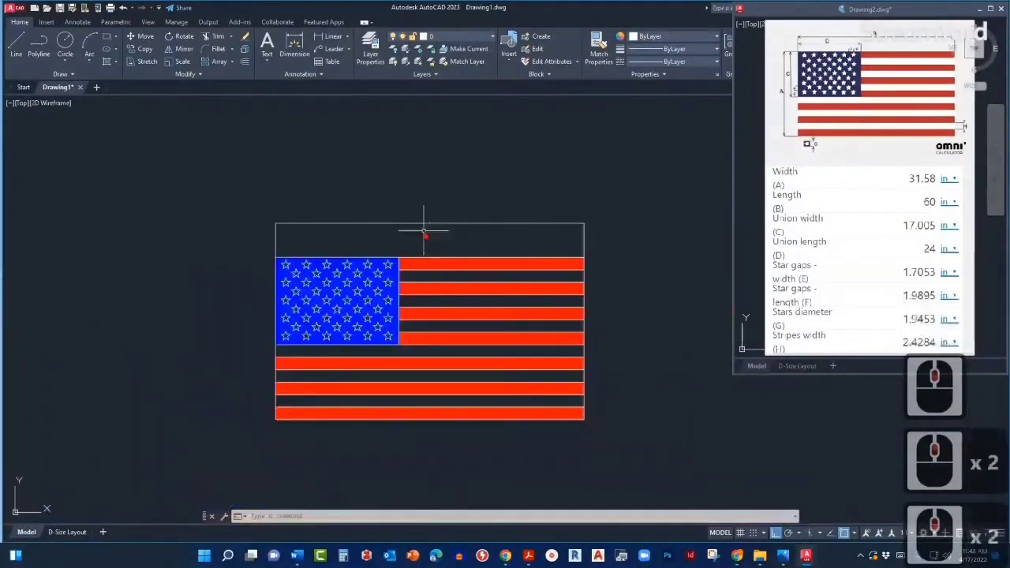
{"action": "key", "text": "Escape"}
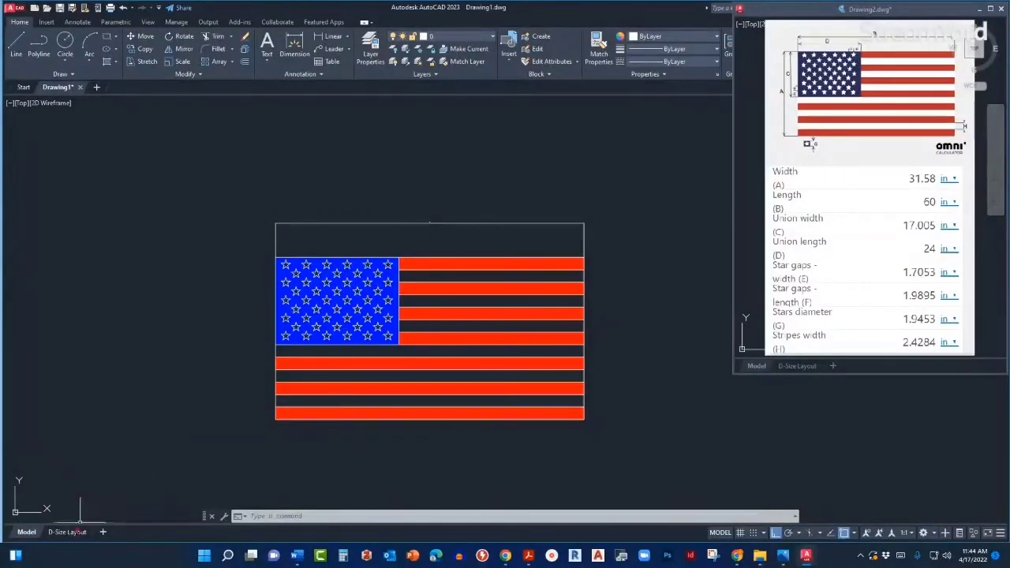
Step: Switch from model space to the D-Size Layout
{"action": "mouse_move", "coordinate": [71, 533]}
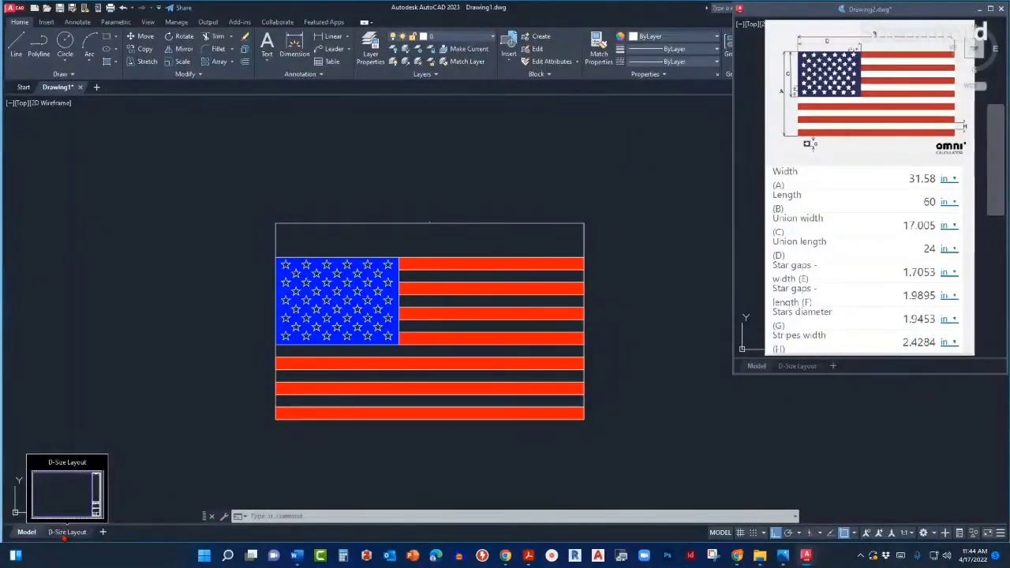
{"action": "left_click", "coordinate": [67, 532]}
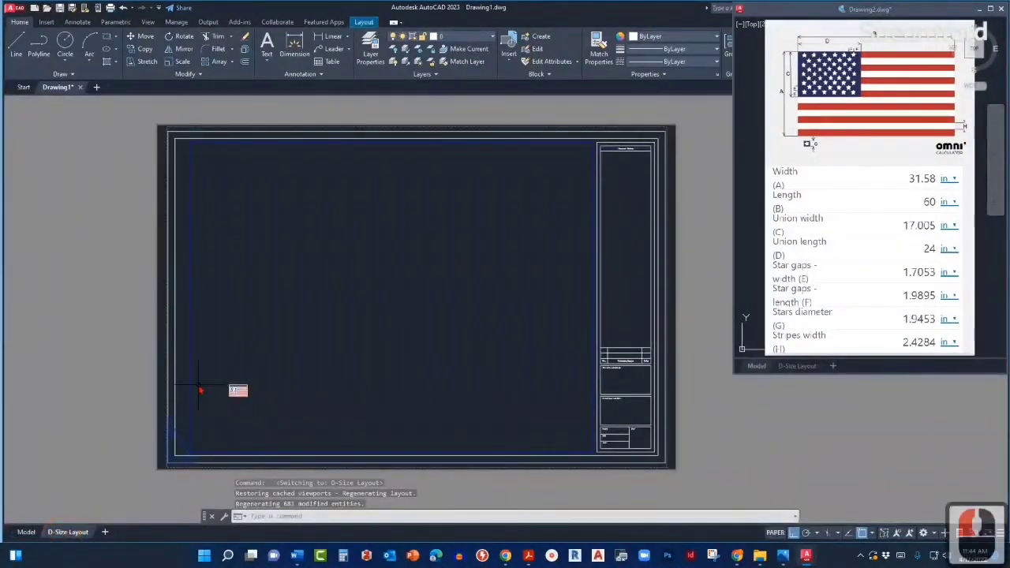
Step: Delete the existing viewport from the D-Size Layout sheet
{"action": "middle_click_drag", "start_coordinate": [257, 384], "coordinate": [321, 390]}
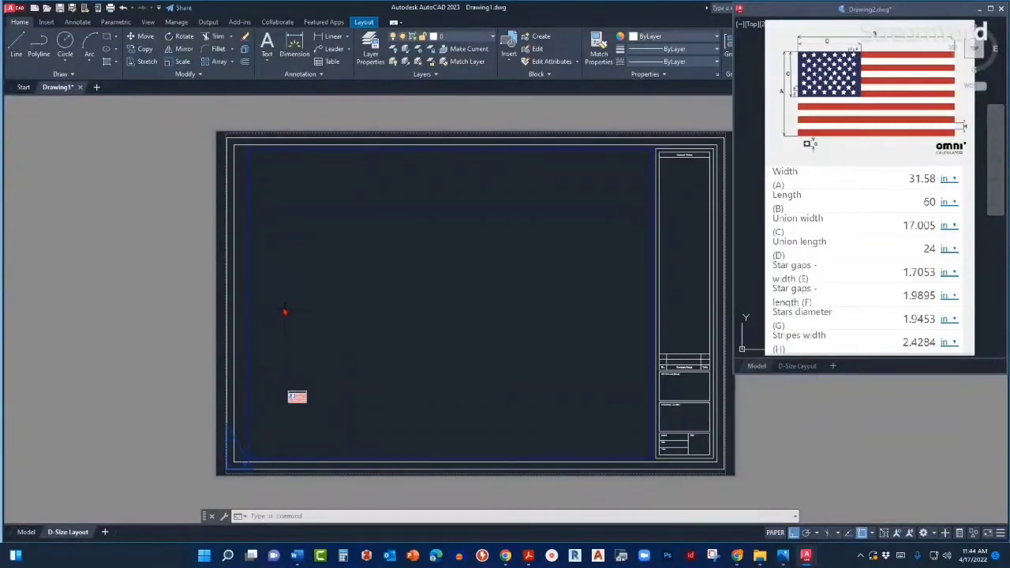
{"action": "left_click", "coordinate": [250, 199]}
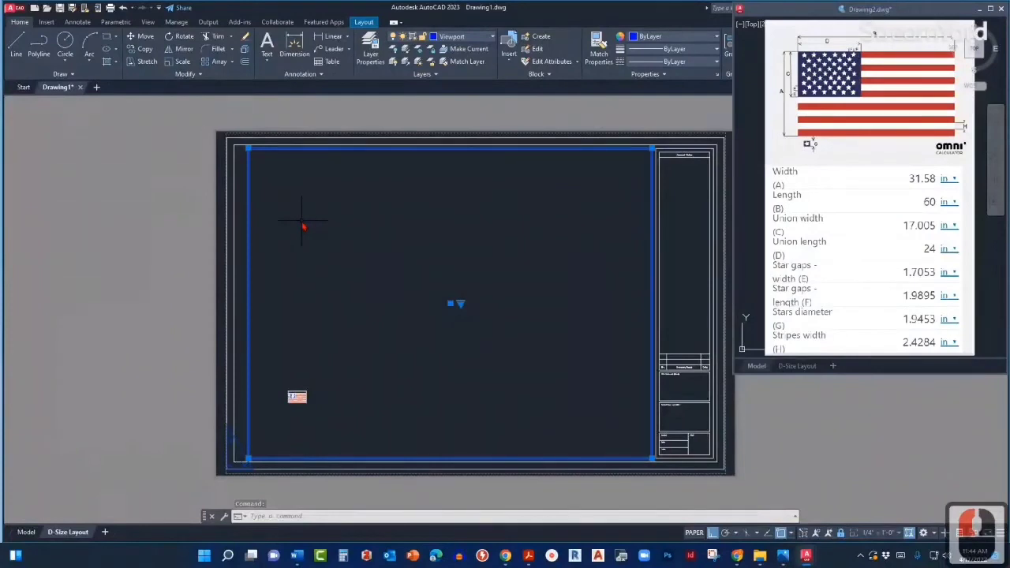
{"action": "key", "text": "Delete"}
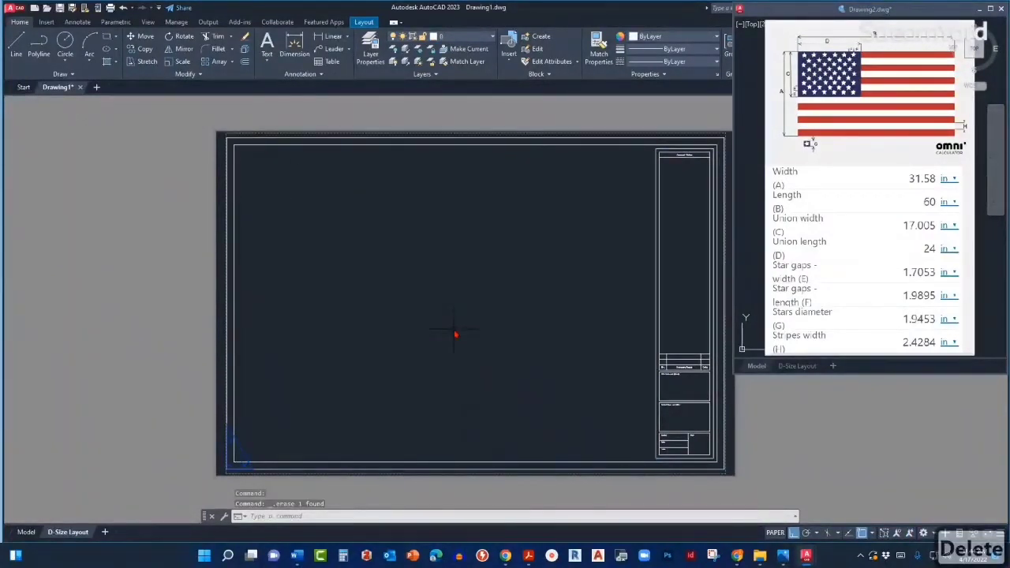
Step: Create a rectangular viewport with MVIEW that fills the sheet area inside the border, beside the title block
{"action": "middle_click_drag", "start_coordinate": [455, 334], "coordinate": [415, 336]}
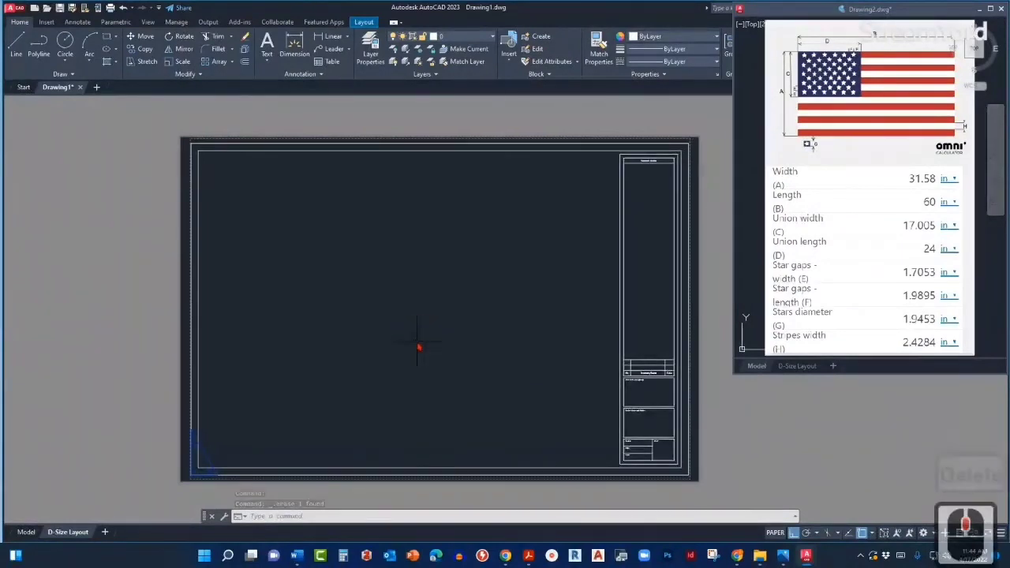
{"action": "type", "text": "MV"}
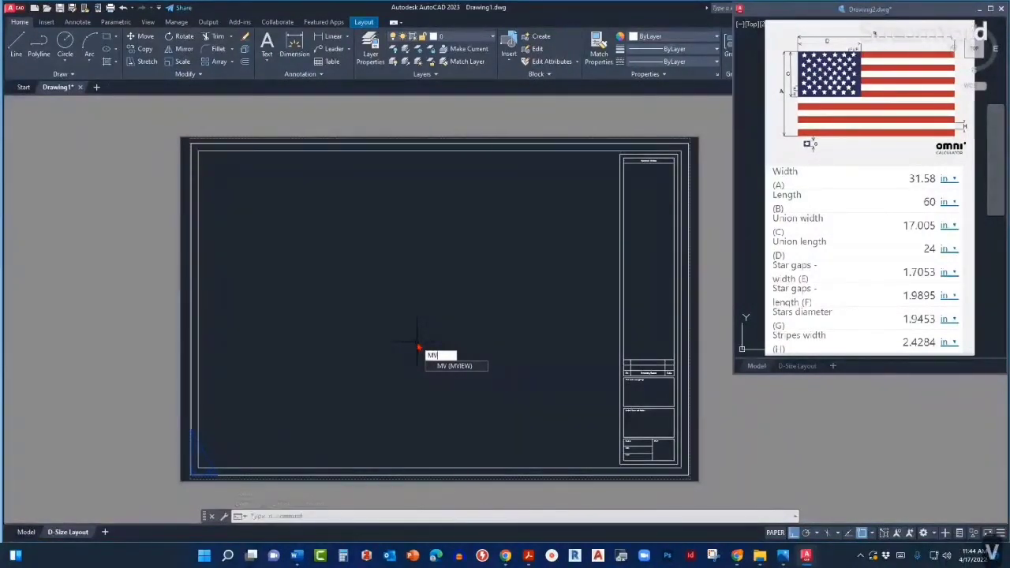
{"action": "key", "text": "Return"}
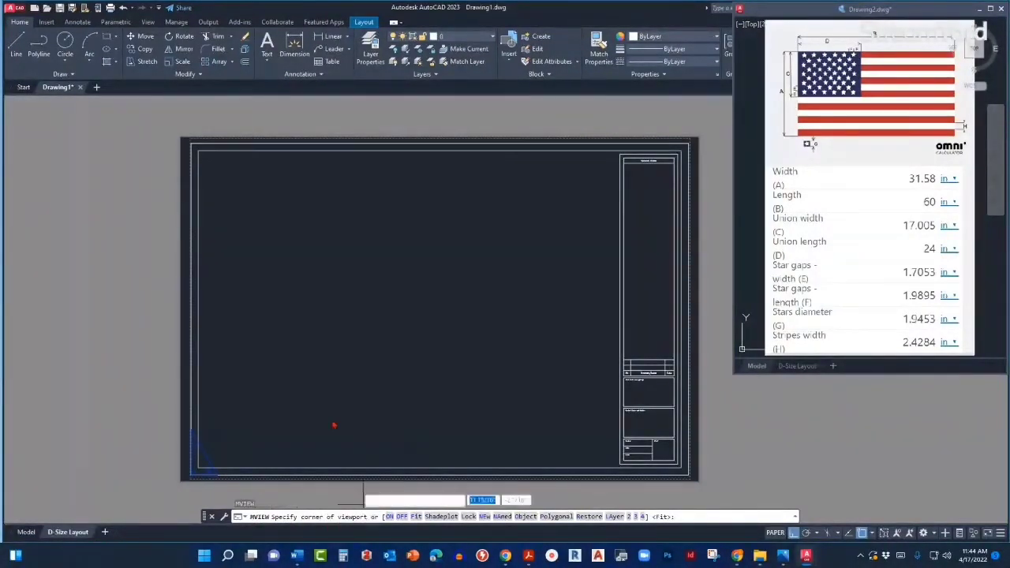
{"action": "left_click", "coordinate": [207, 157]}
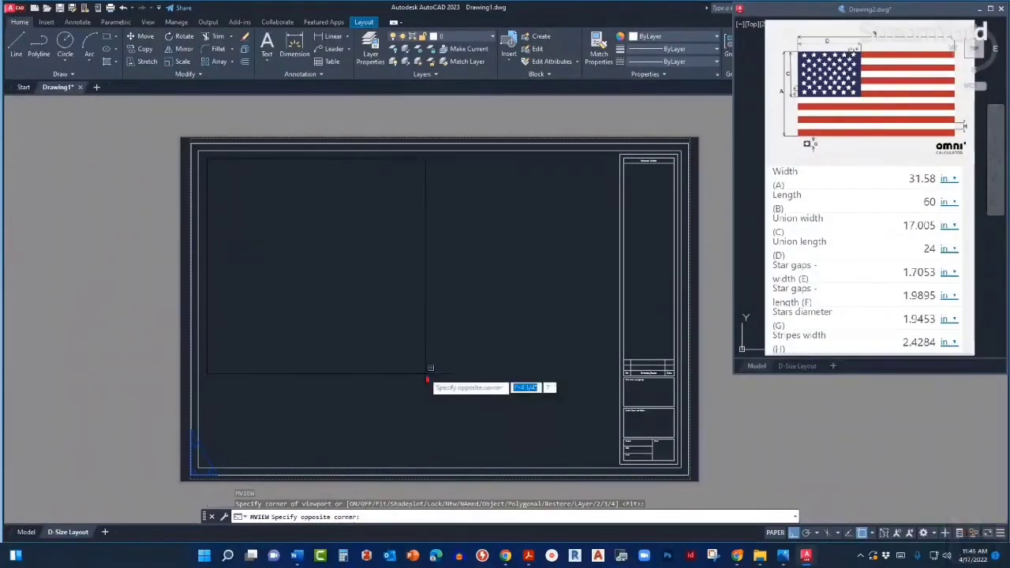
{"action": "left_click", "coordinate": [616, 467]}
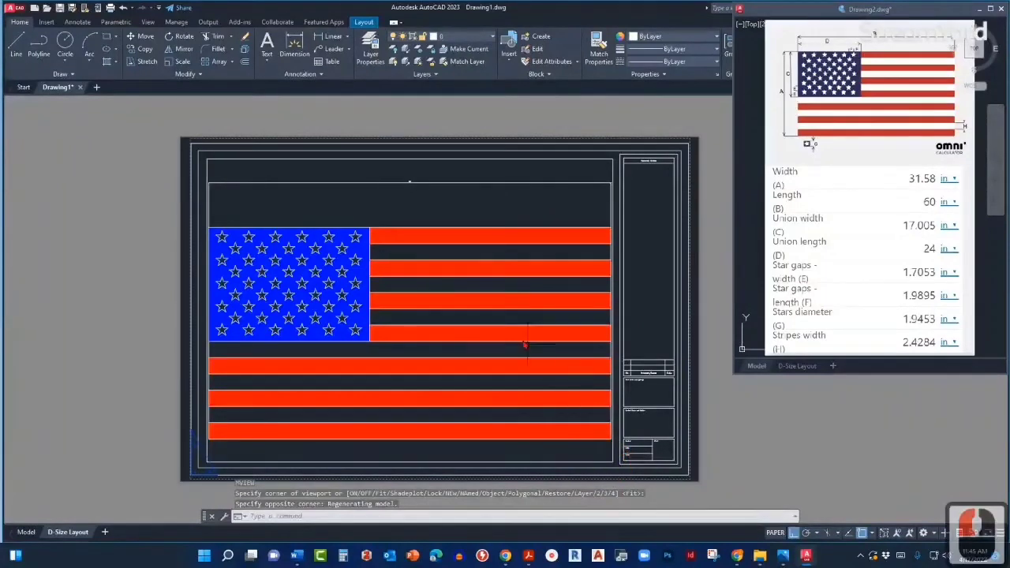
{"action": "middle_click_drag", "start_coordinate": [361, 294], "coordinate": [422, 286]}
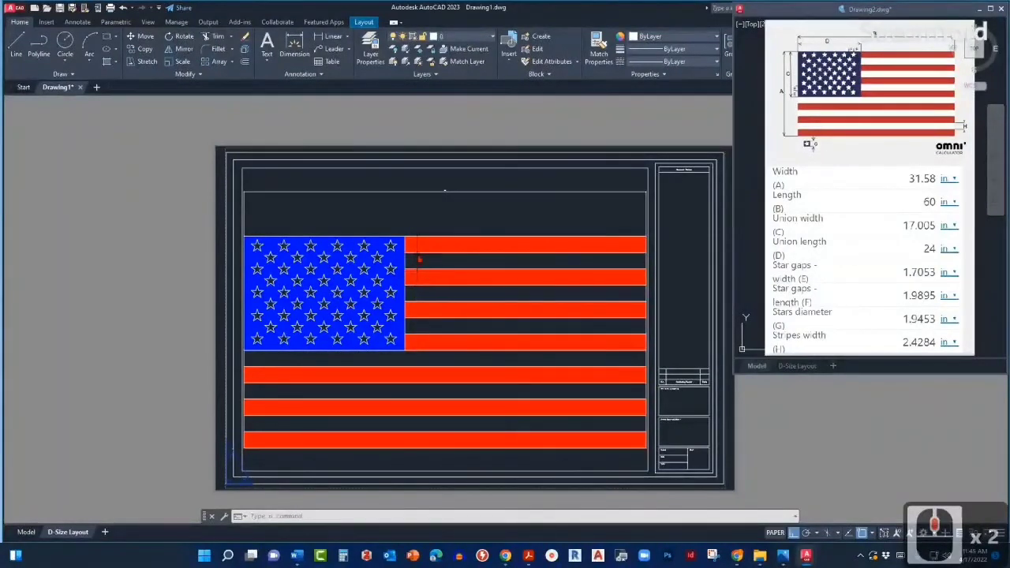
{"action": "left_click", "coordinate": [414, 170]}
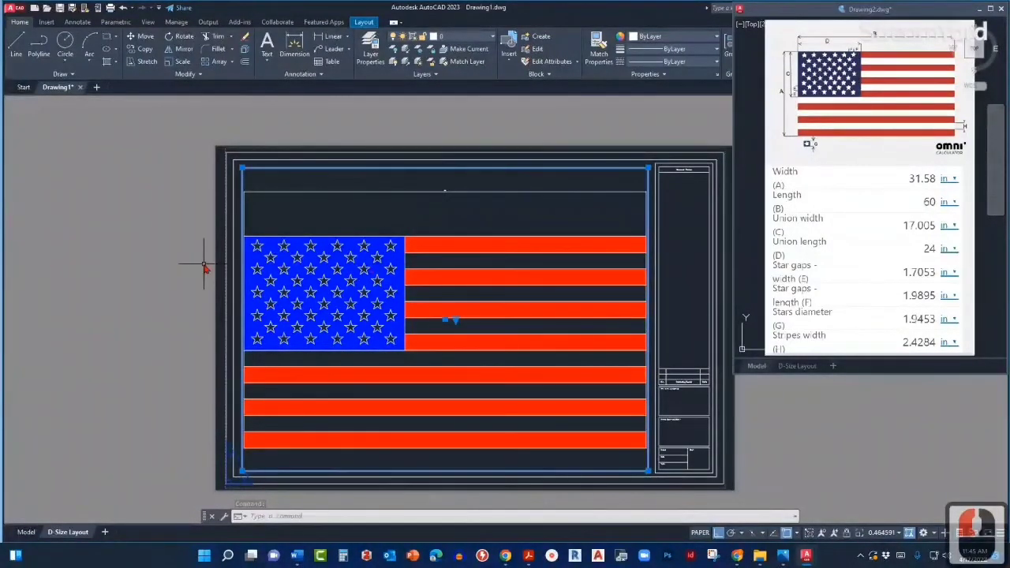
{"action": "key", "text": "Escape"}
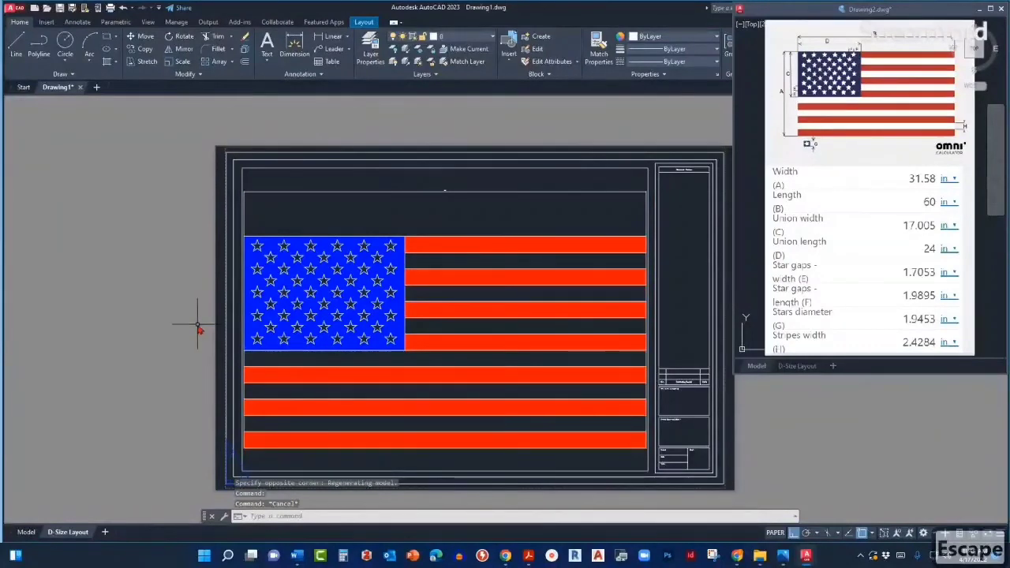
{"action": "middle_click_drag", "start_coordinate": [326, 304], "coordinate": [233, 296]}
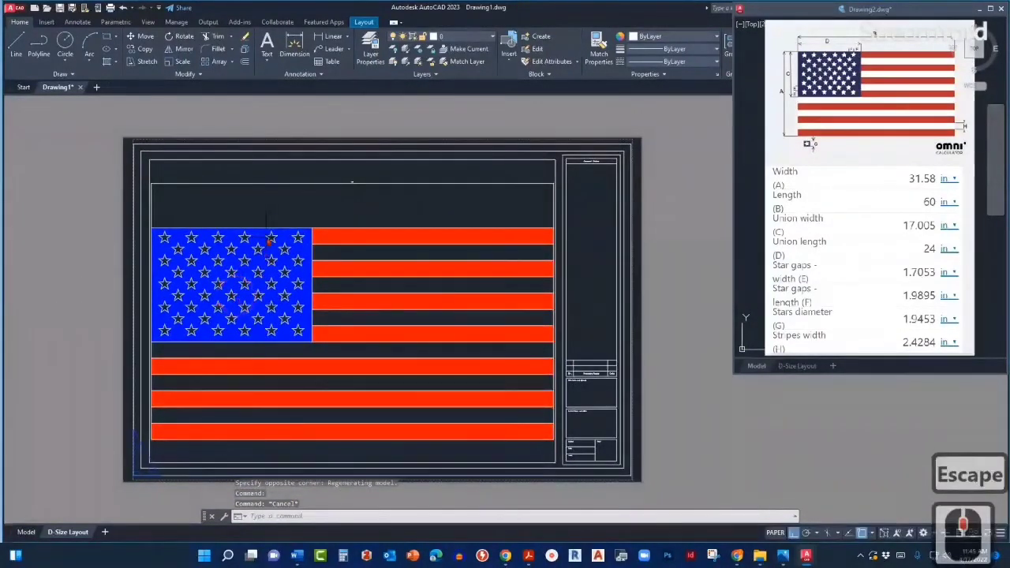
Step: Try a scale of 3/16" = 1'-0" for the new viewport
{"action": "left_click", "coordinate": [254, 161]}
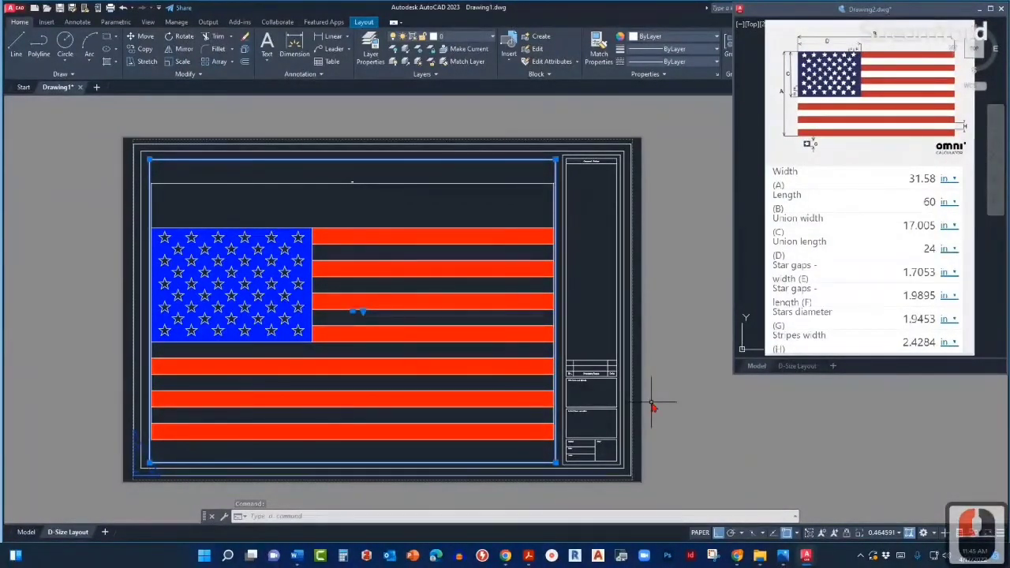
{"action": "middle_click_drag", "start_coordinate": [599, 395], "coordinate": [615, 333]}
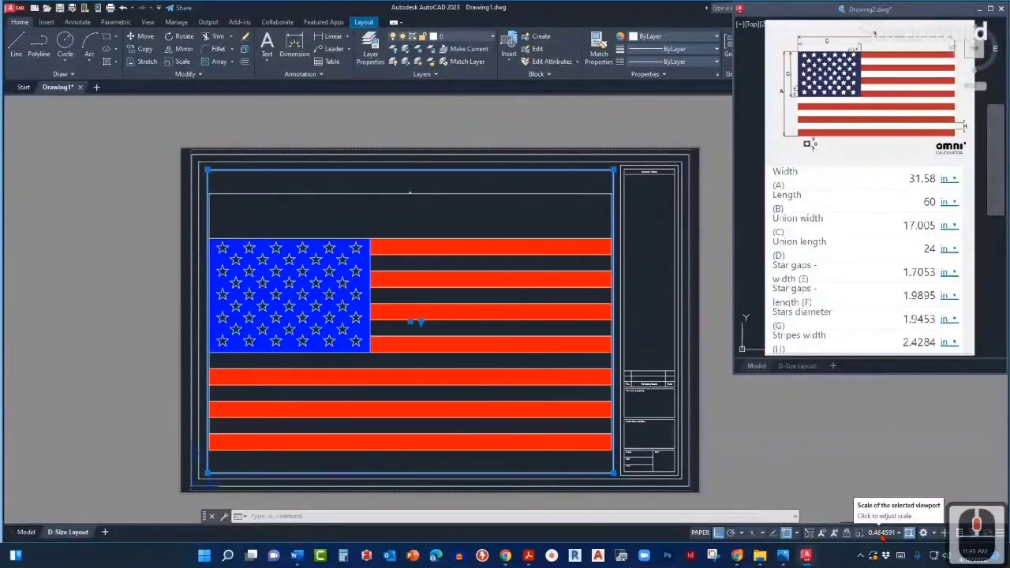
{"action": "left_click", "coordinate": [882, 533]}
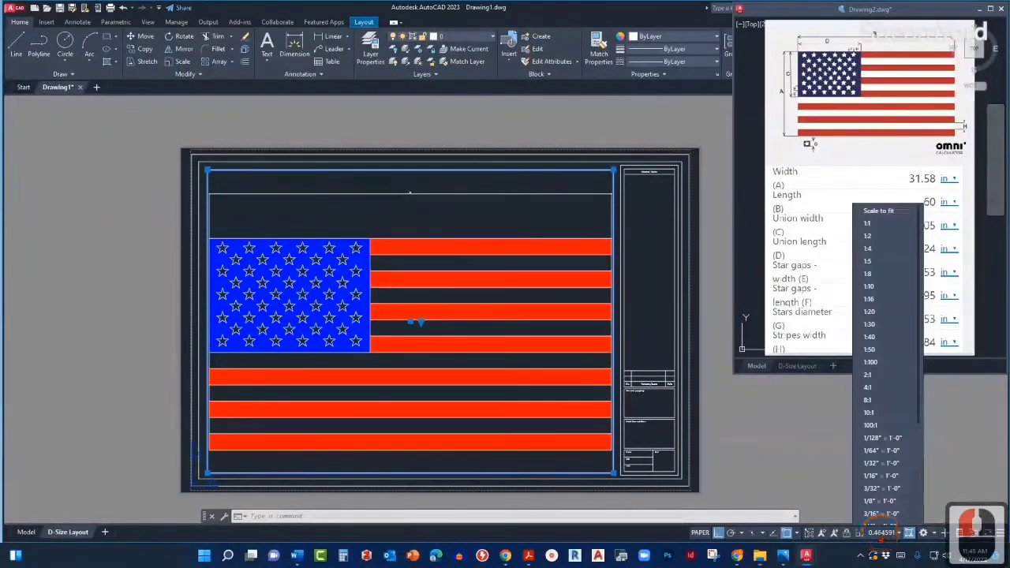
{"action": "scroll", "coordinate": [878, 347], "scroll_direction": "down", "scroll_amount": 4}
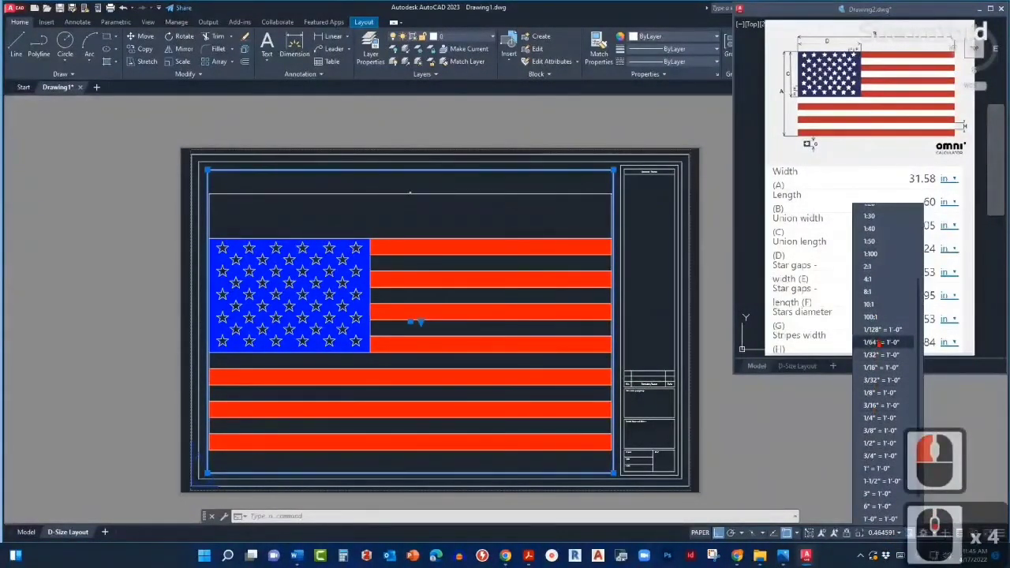
{"action": "scroll", "coordinate": [878, 347], "scroll_direction": "down", "scroll_amount": 2}
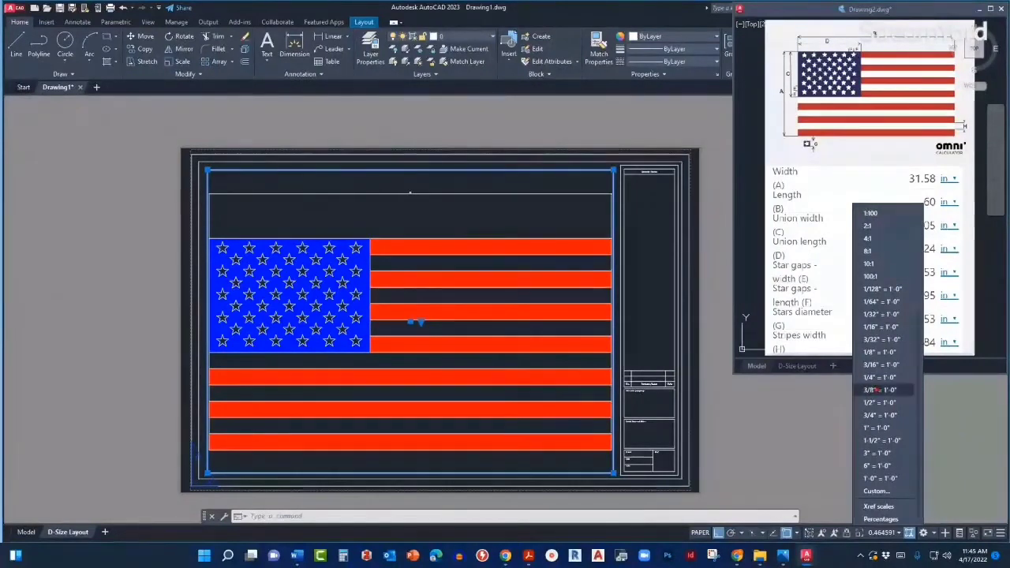
{"action": "left_click", "coordinate": [879, 403]}
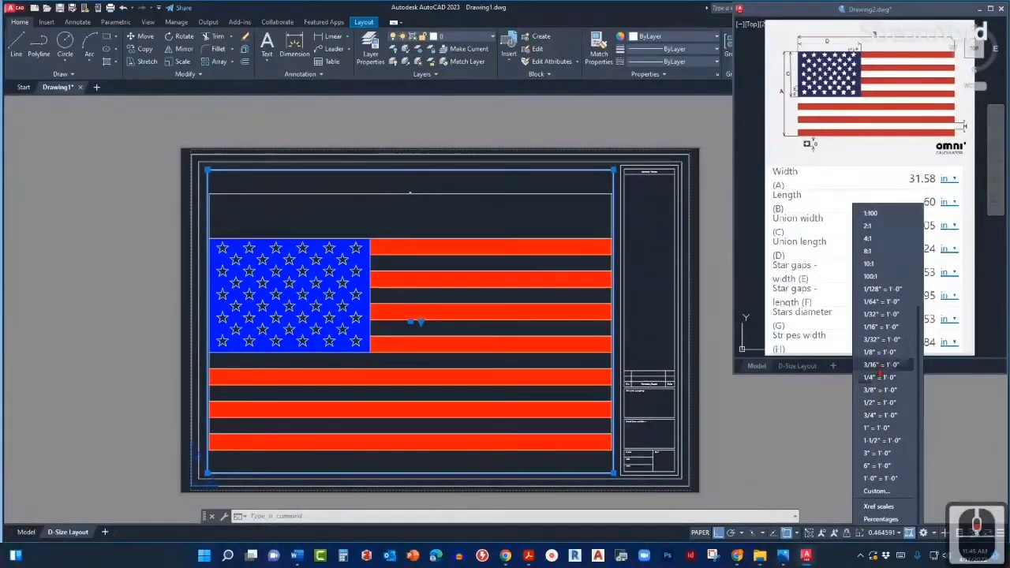
{"action": "left_click", "coordinate": [877, 364]}
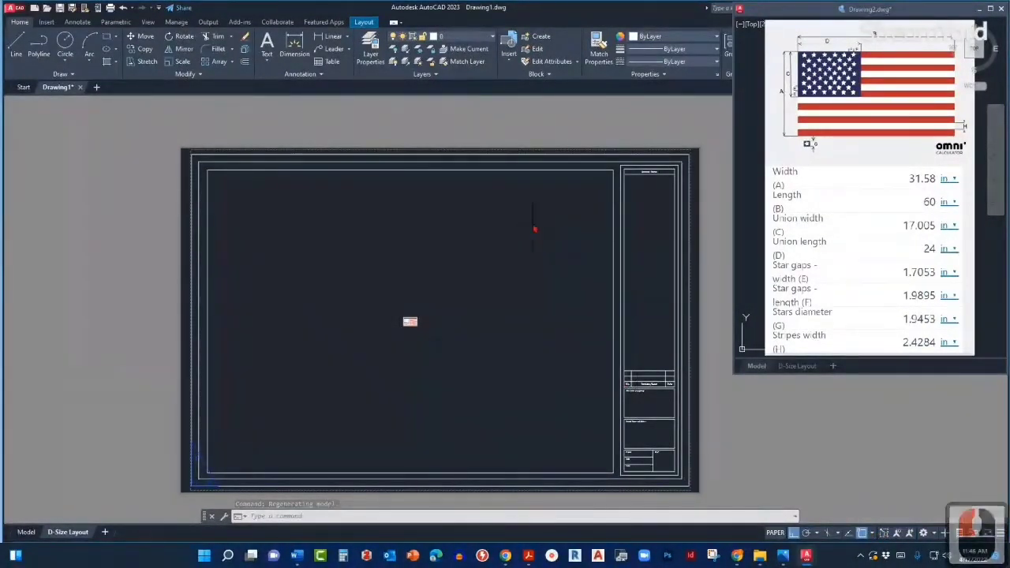
Step: Try larger scales for the viewport, first 1/2" = 1'-0" and then 1" = 1'-0"
{"action": "left_click", "coordinate": [516, 171]}
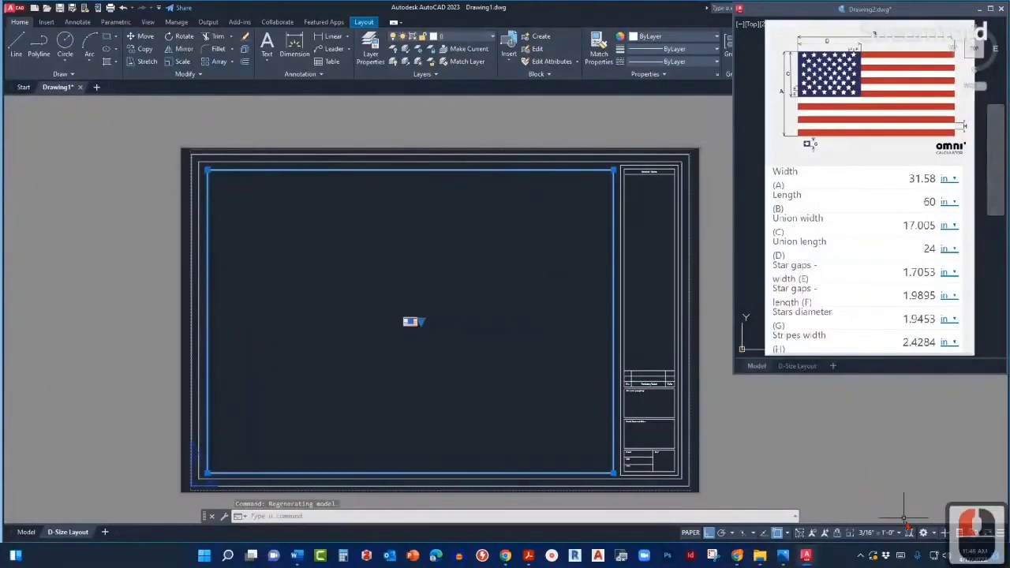
{"action": "left_click", "coordinate": [887, 533]}
{"action": "scroll", "coordinate": [878, 445], "scroll_direction": "down", "scroll_amount": 5}
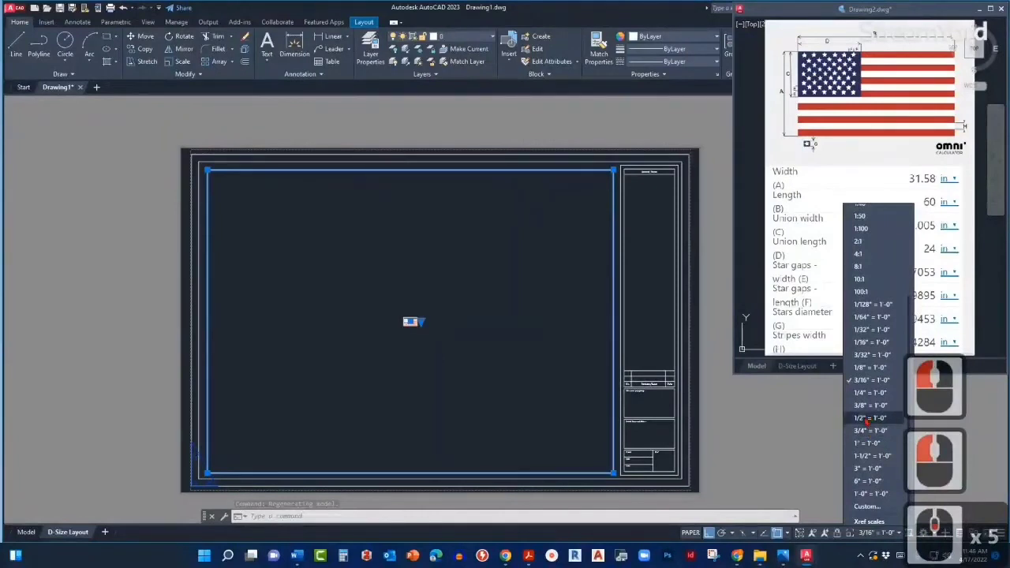
{"action": "left_click", "coordinate": [865, 419]}
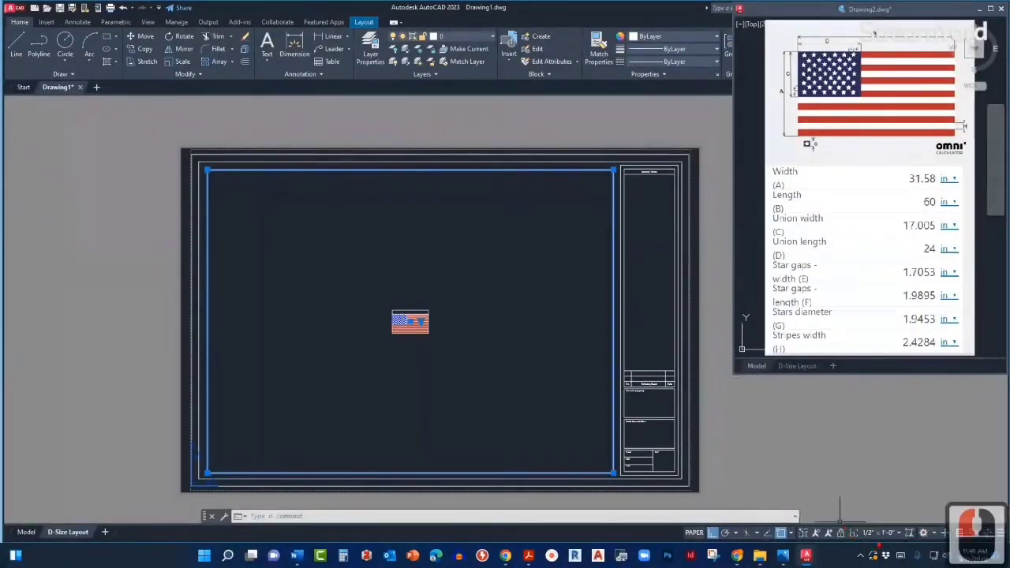
{"action": "left_click", "coordinate": [882, 533]}
{"action": "scroll", "coordinate": [884, 423], "scroll_direction": "down", "scroll_amount": 6}
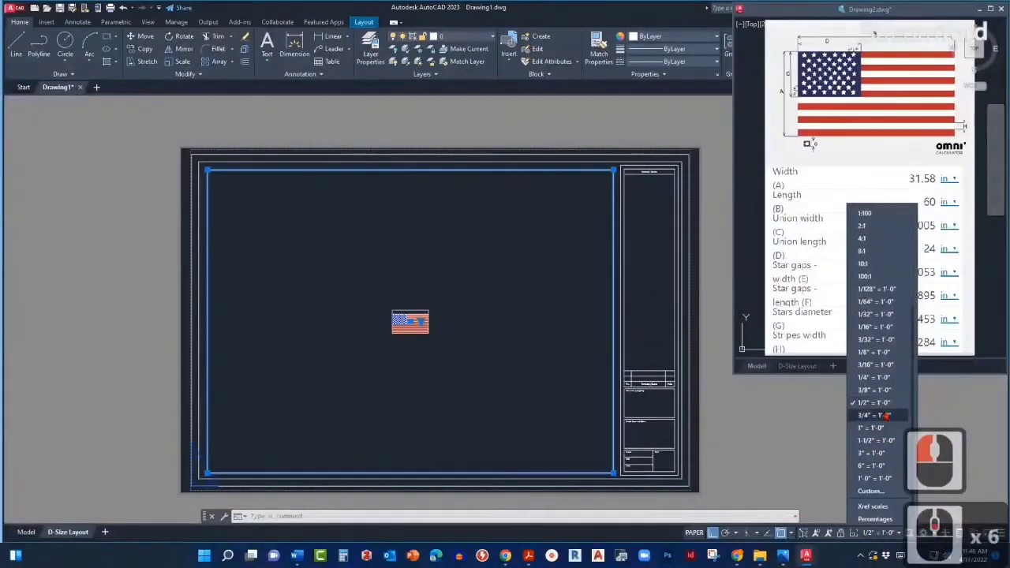
{"action": "left_click", "coordinate": [871, 428]}
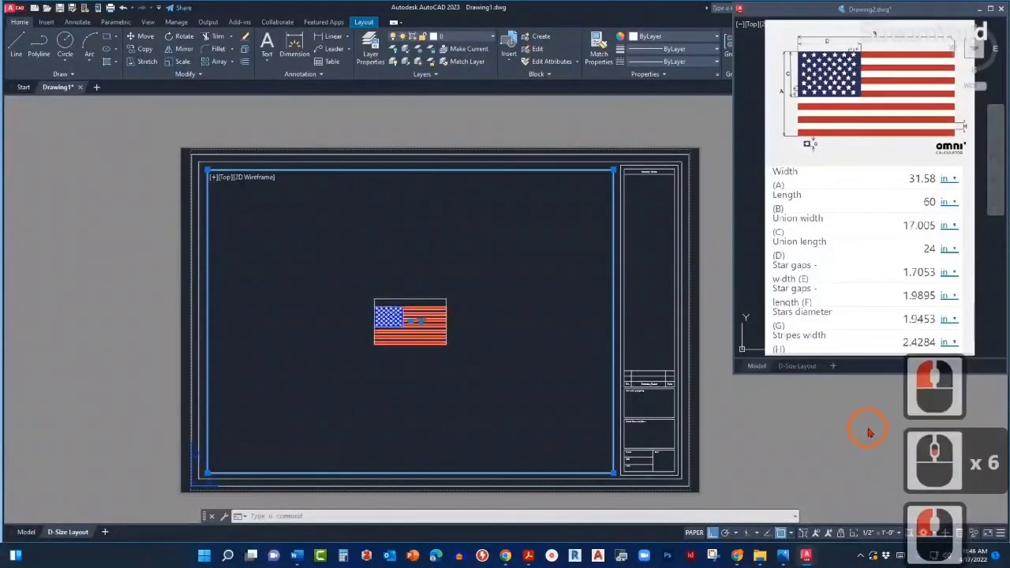
Step: Set the viewport scale to 3" = 1'-0" and clear the selection
{"action": "left_click", "coordinate": [881, 532]}
{"action": "scroll", "coordinate": [874, 453], "scroll_direction": "down", "scroll_amount": 5}
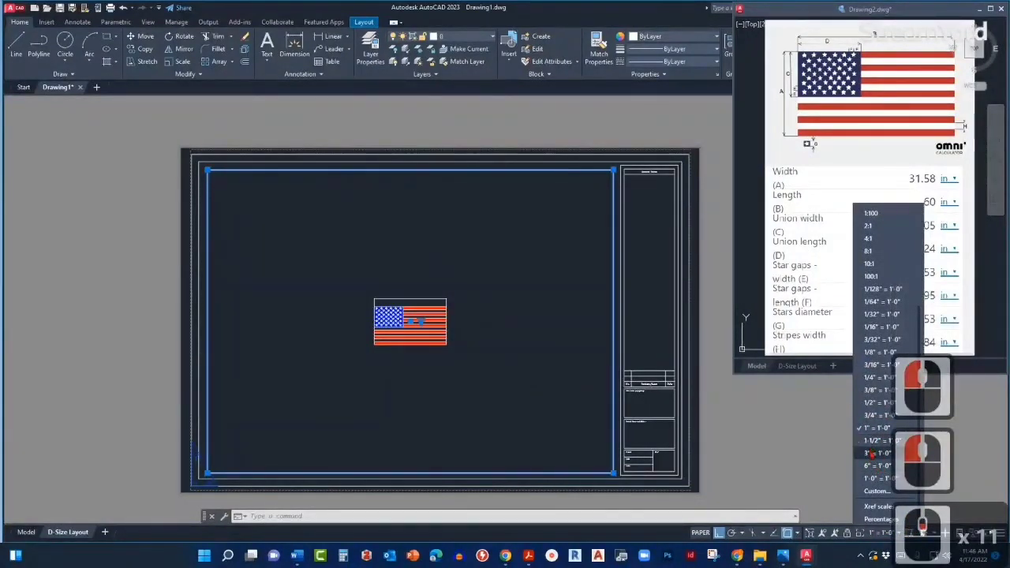
{"action": "left_click", "coordinate": [870, 452]}
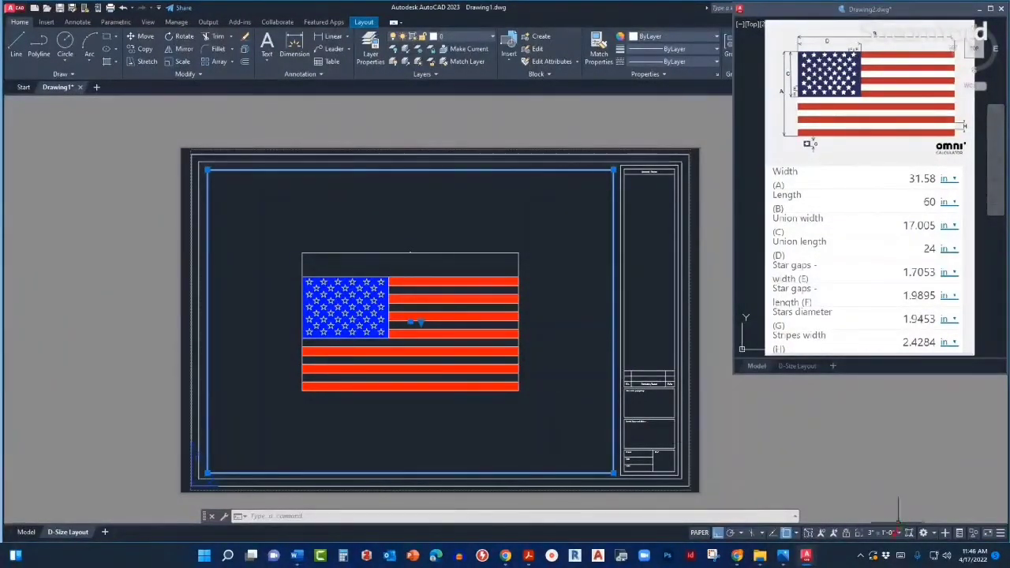
{"action": "left_click", "coordinate": [881, 533]}
{"action": "scroll", "coordinate": [885, 481], "scroll_direction": "down", "scroll_amount": 5}
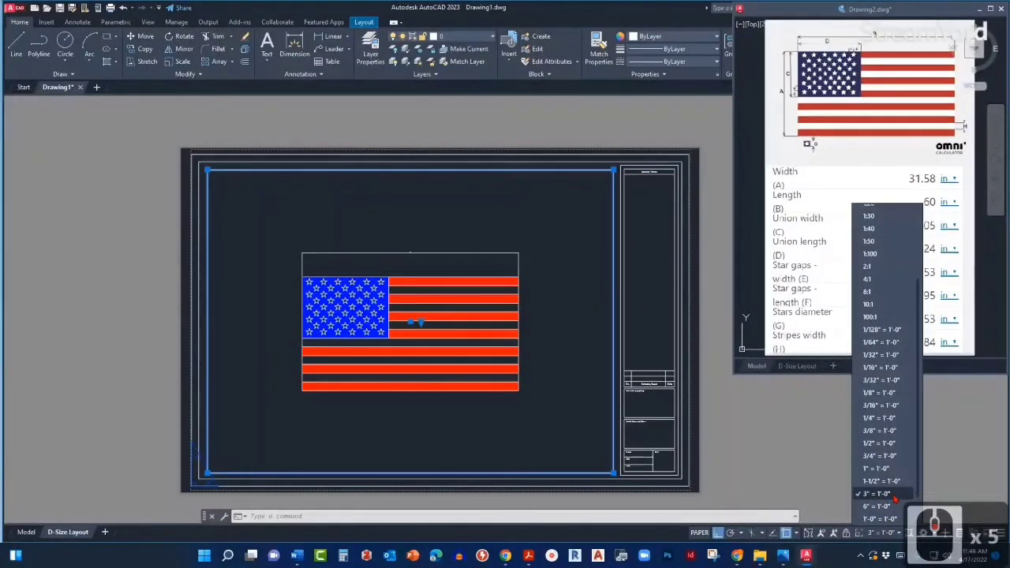
{"action": "left_click", "coordinate": [734, 438]}
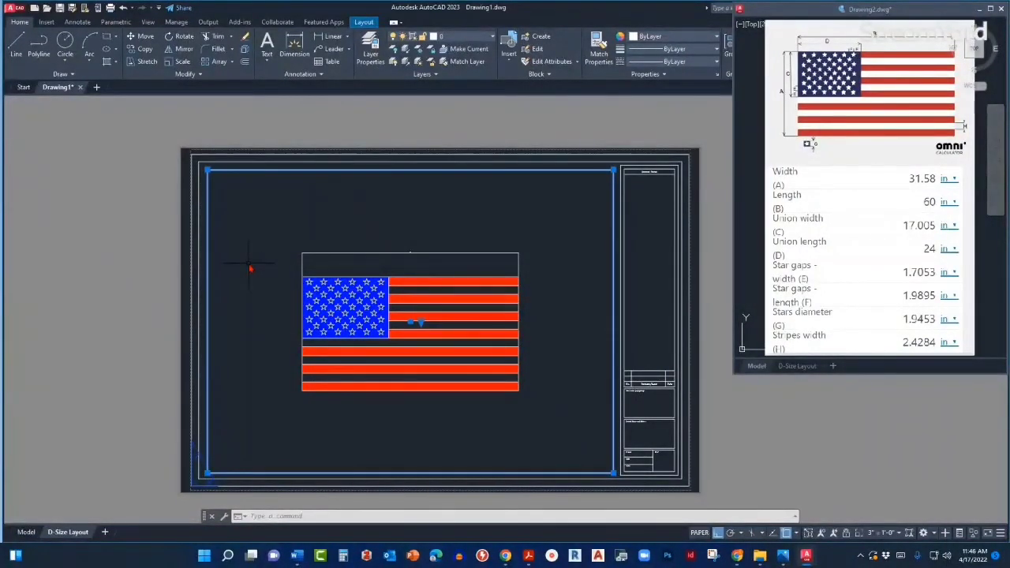
{"action": "key", "text": "Escape"}
{"action": "middle_click_drag", "start_coordinate": [252, 303], "coordinate": [292, 291]}
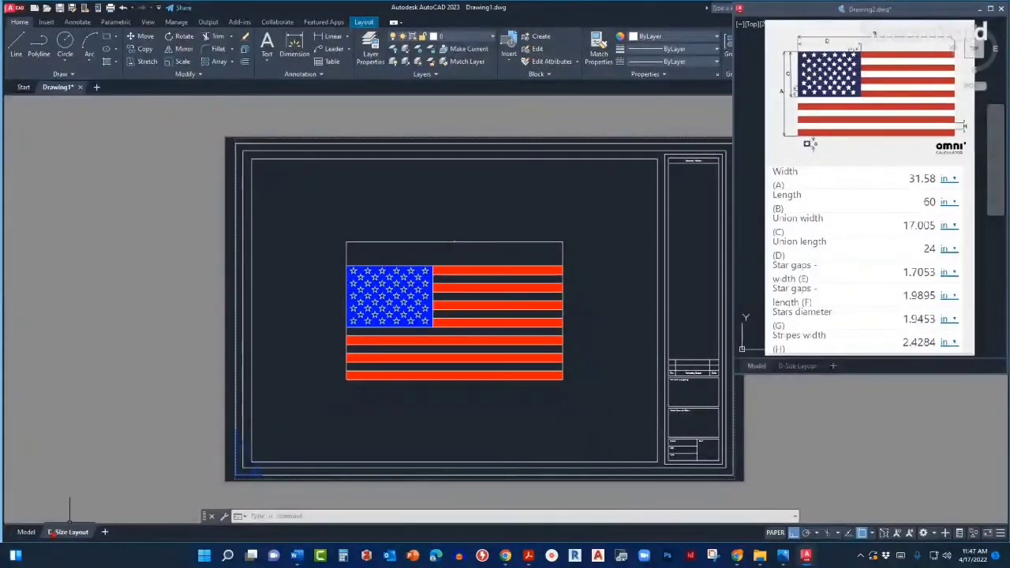
Step: Return from the D-Size Layout to model space with the flag and its overall length dimension in view
{"action": "mouse_move", "coordinate": [28, 533]}
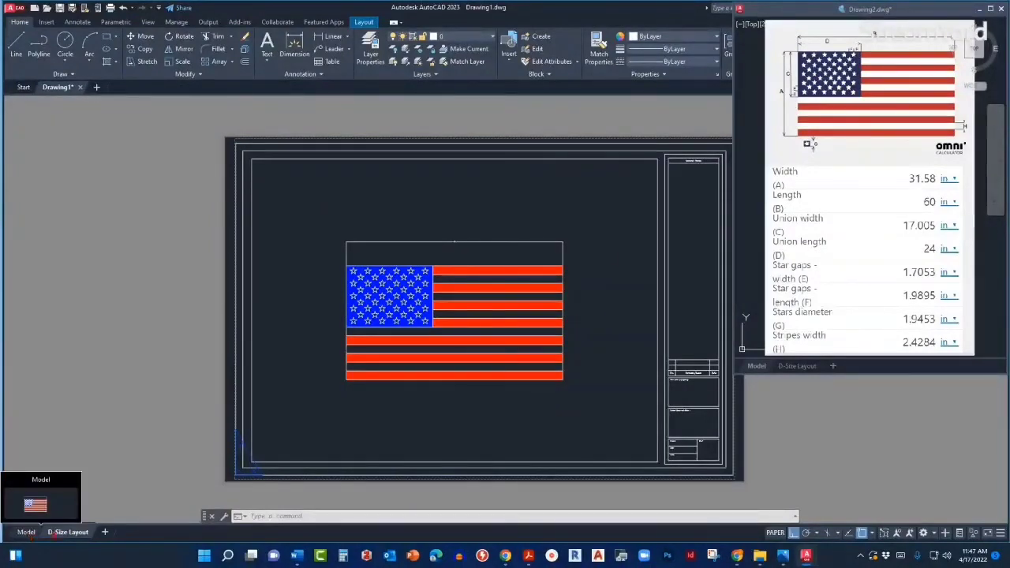
{"action": "left_click", "coordinate": [584, 461]}
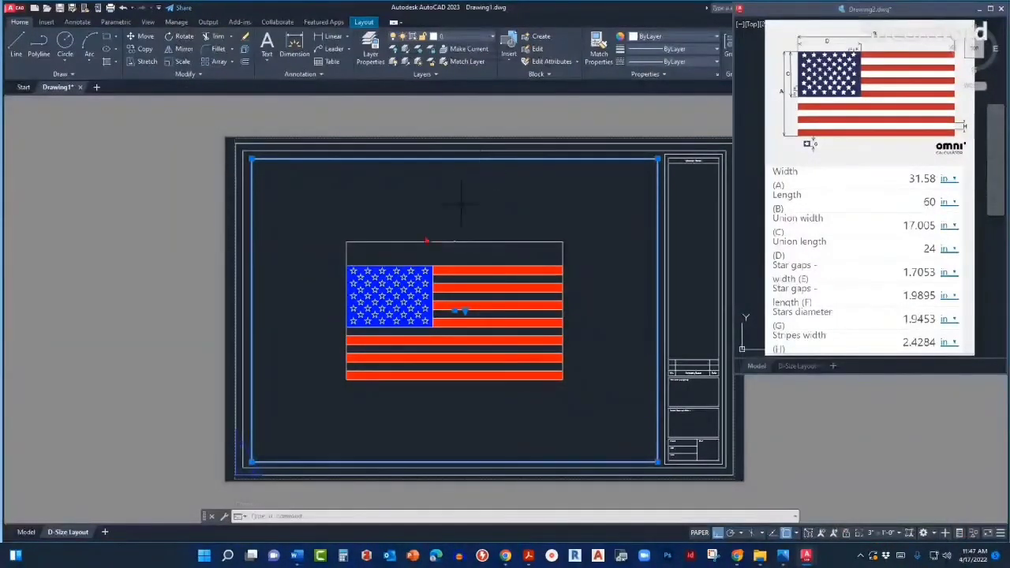
{"action": "key", "text": "Escape"}
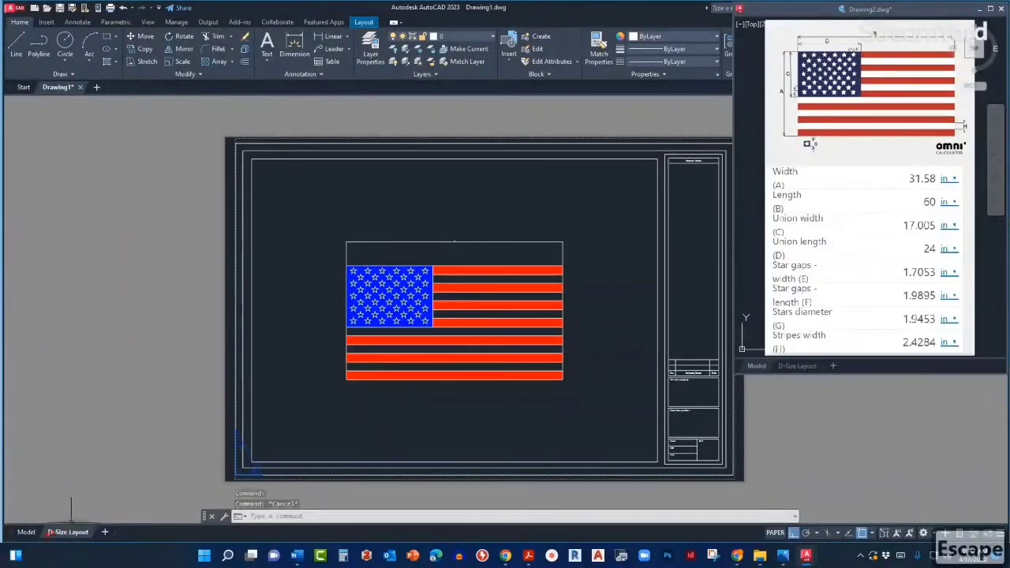
{"action": "left_click", "coordinate": [27, 532]}
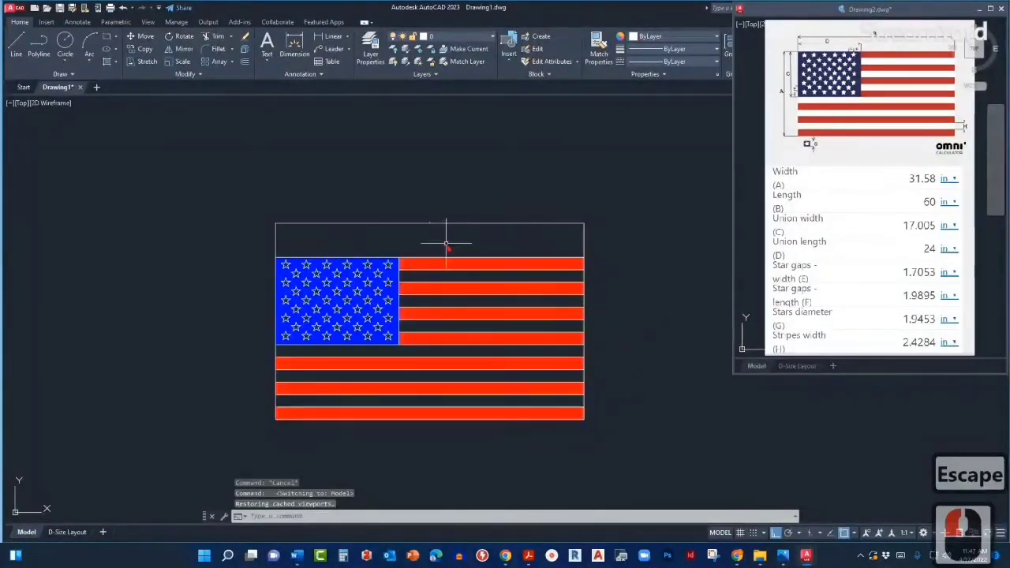
{"action": "scroll", "coordinate": [450, 242], "scroll_direction": "up", "scroll_amount": 1}
{"action": "scroll", "coordinate": [457, 271], "scroll_direction": "down", "scroll_amount": 1}
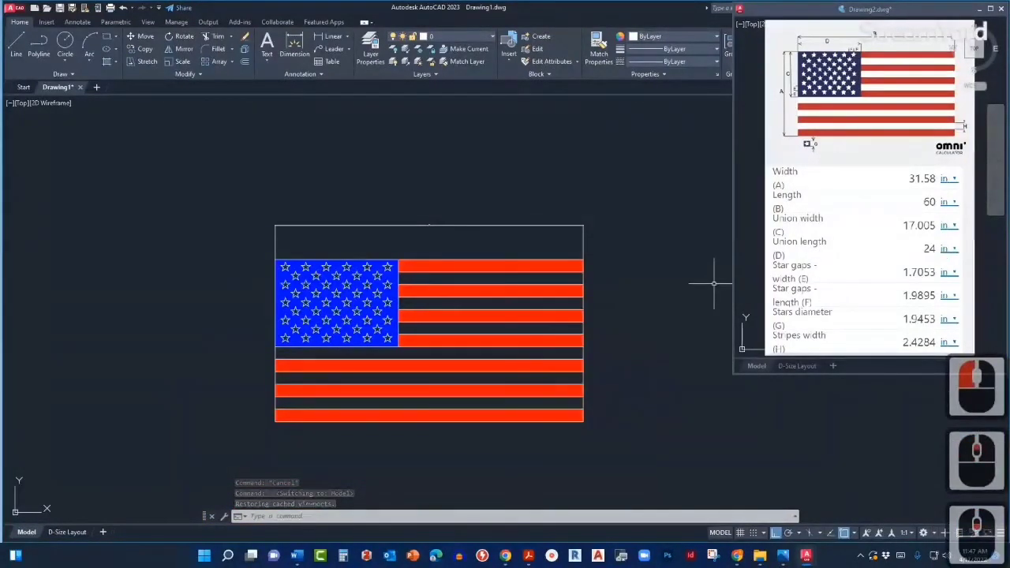
{"action": "left_click", "coordinate": [247, 516]}
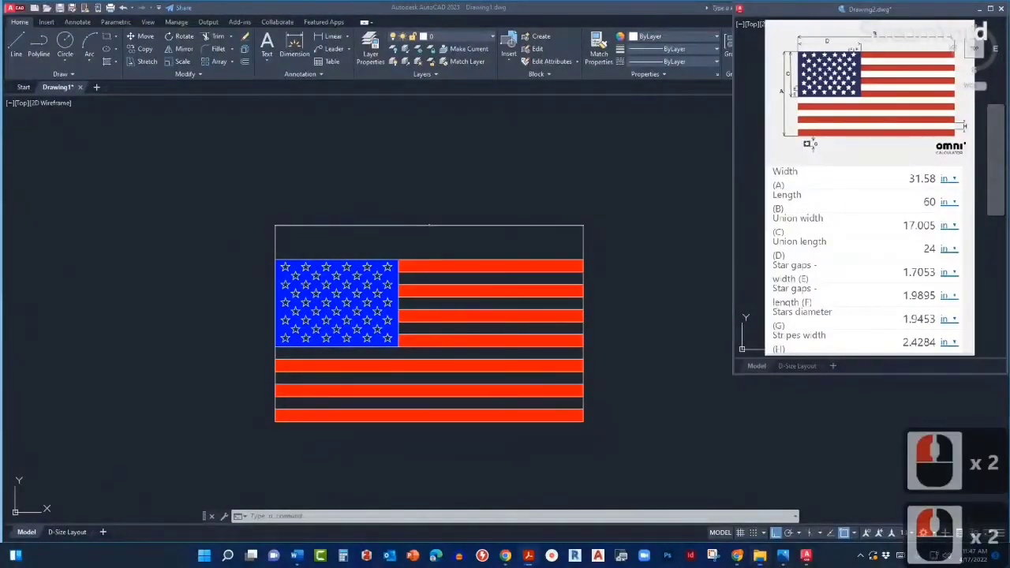
Step: Switch to the Scale Factors-Autocad PDF in Adobe Acrobat, shown as a floating window over the drawing, and enlarge its first scale table
{"action": "left_click_drag", "start_coordinate": [1009, 126], "coordinate": [400, 2]}
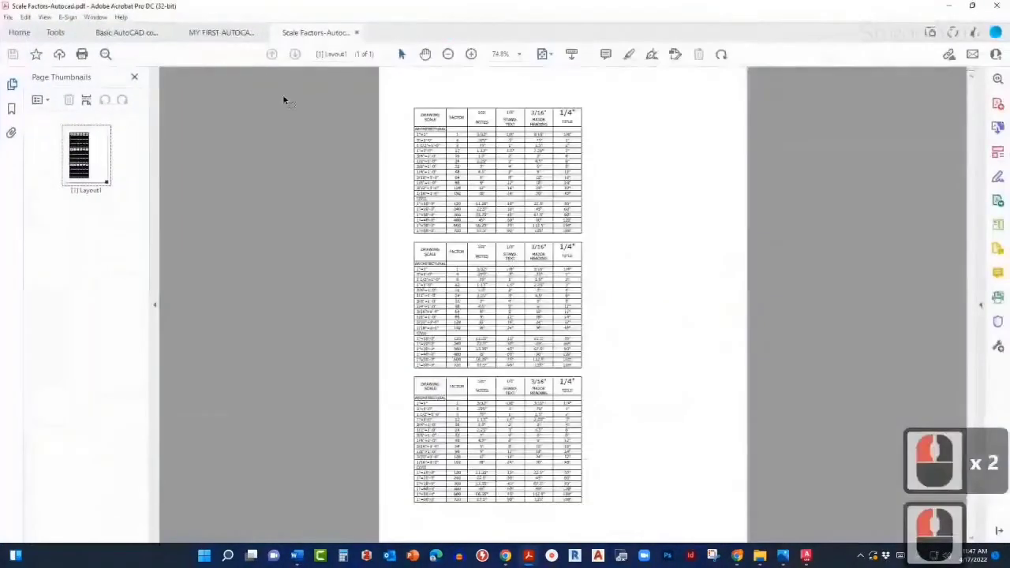
{"action": "left_click", "coordinate": [153, 305]}
{"action": "left_click", "coordinate": [972, 5]}
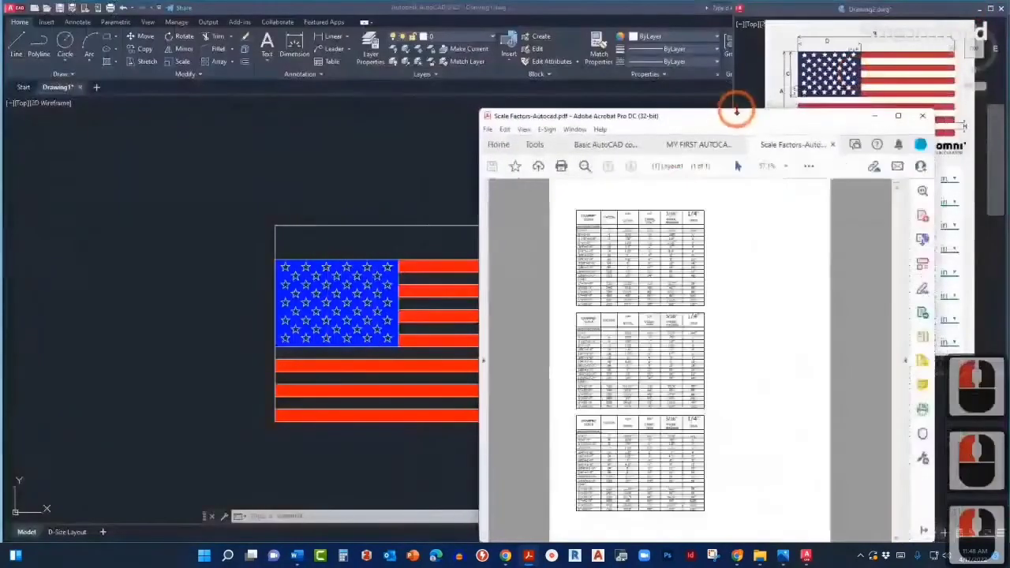
{"action": "left_click_drag", "start_coordinate": [733, 112], "coordinate": [541, 124]}
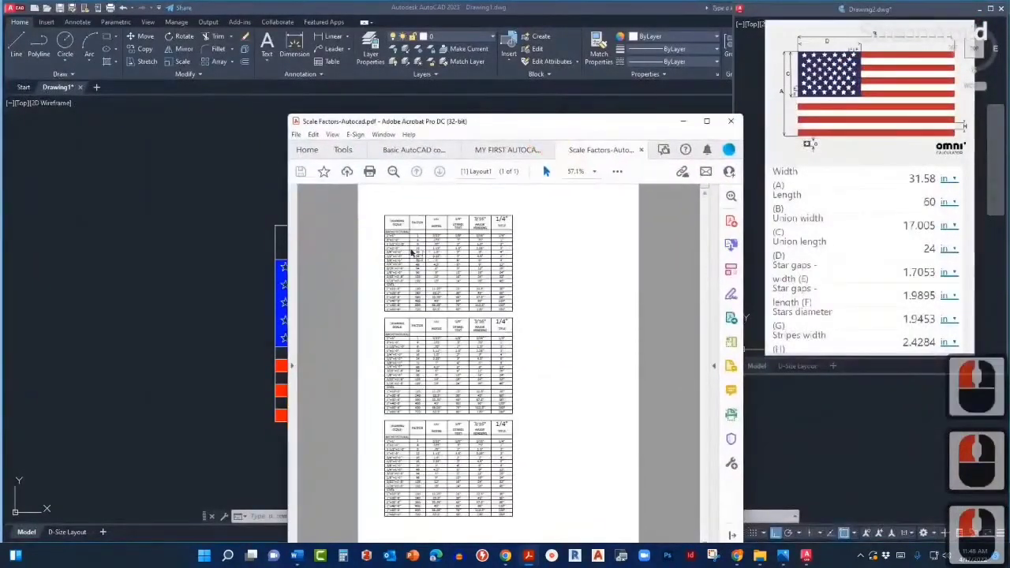
{"action": "scroll", "coordinate": [400, 258], "scroll_direction": "up", "scroll_amount": 3, "text": "ctrl"}
{"action": "scroll", "coordinate": [398, 311], "scroll_direction": "up", "scroll_amount": 1, "text": "ctrl"}
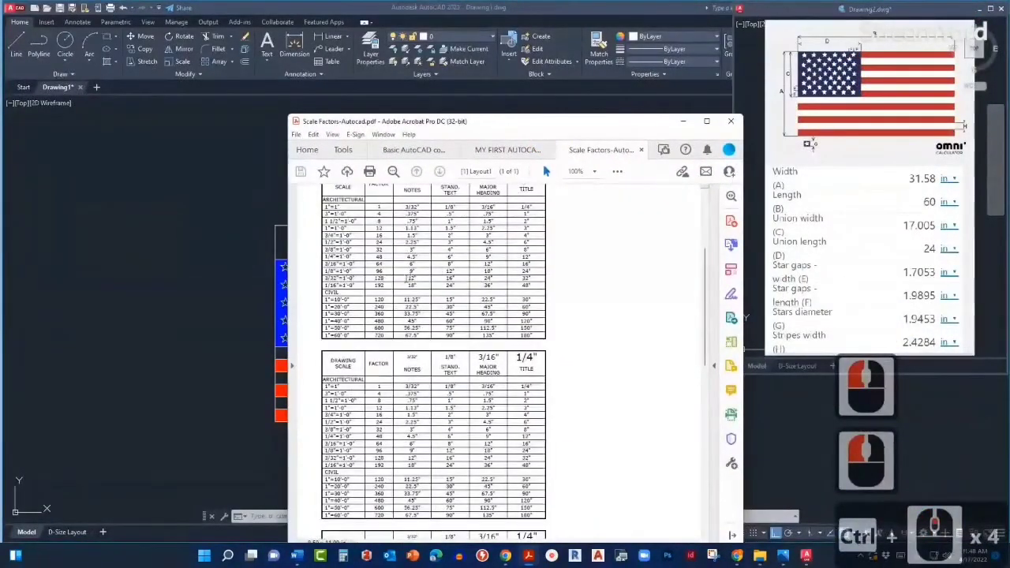
{"action": "scroll", "coordinate": [407, 278], "scroll_direction": "up", "scroll_amount": 3}
{"action": "left_click_drag", "start_coordinate": [519, 132], "coordinate": [530, 102]}
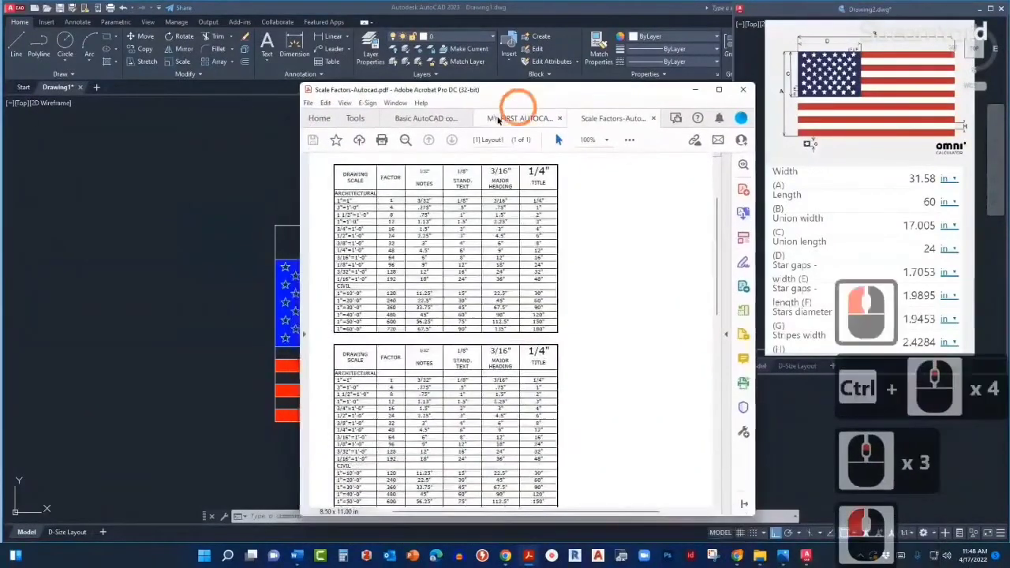
{"action": "scroll", "coordinate": [325, 166], "scroll_direction": "up", "scroll_amount": 2, "text": "ctrl"}
{"action": "scroll", "coordinate": [325, 166], "scroll_direction": "up", "scroll_amount": 2, "text": "ctrl"}
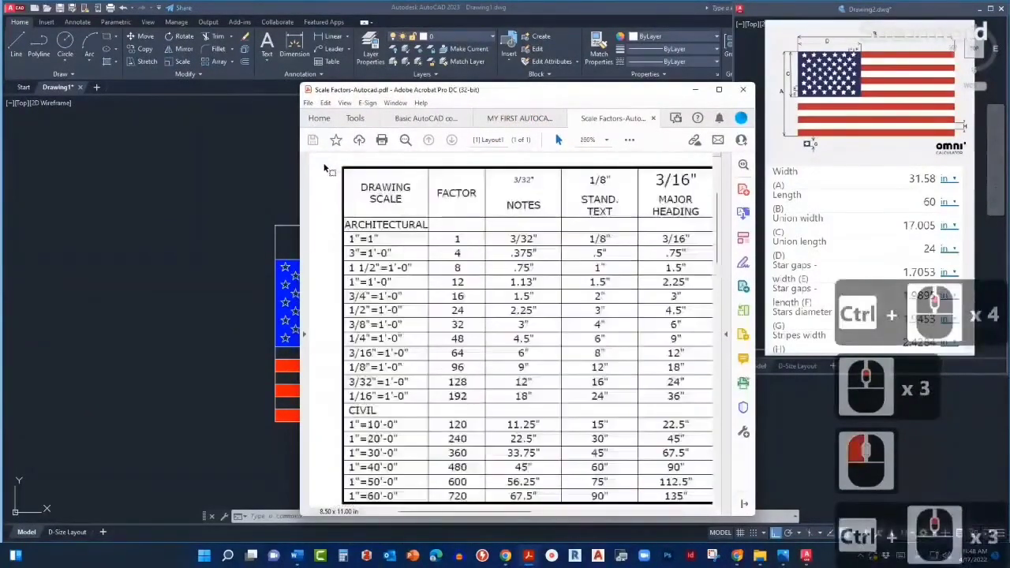
{"action": "scroll", "coordinate": [325, 167], "scroll_direction": "down", "scroll_amount": 1, "text": "ctrl"}
Step: Look up the factor for the 3"=1'-0" scale in the table, highlight that scale, and move the PDF off the drawing
{"action": "left_click_drag", "start_coordinate": [492, 97], "coordinate": [477, 89]}
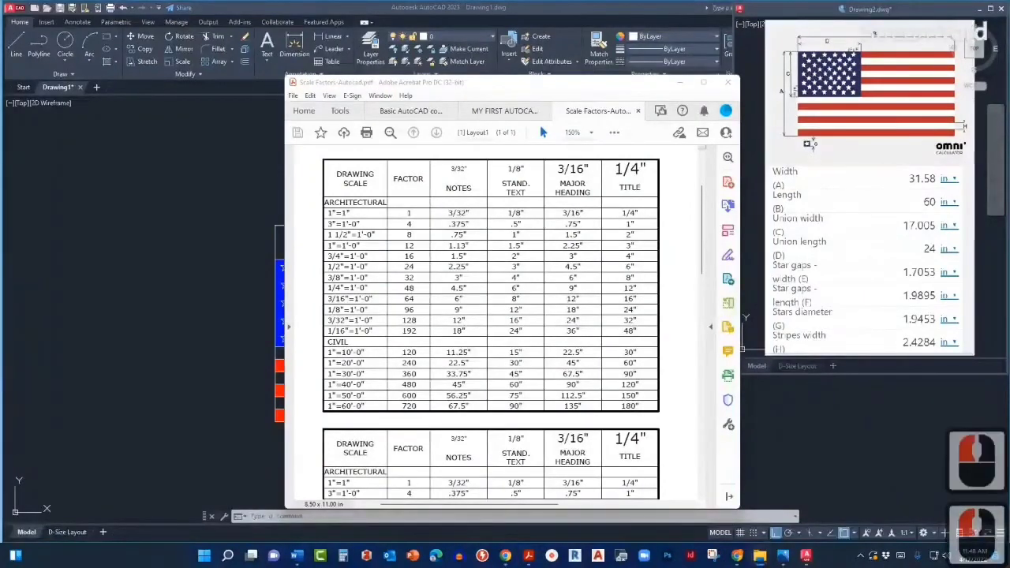
{"action": "left_click_drag", "start_coordinate": [567, 90], "coordinate": [566, 71]}
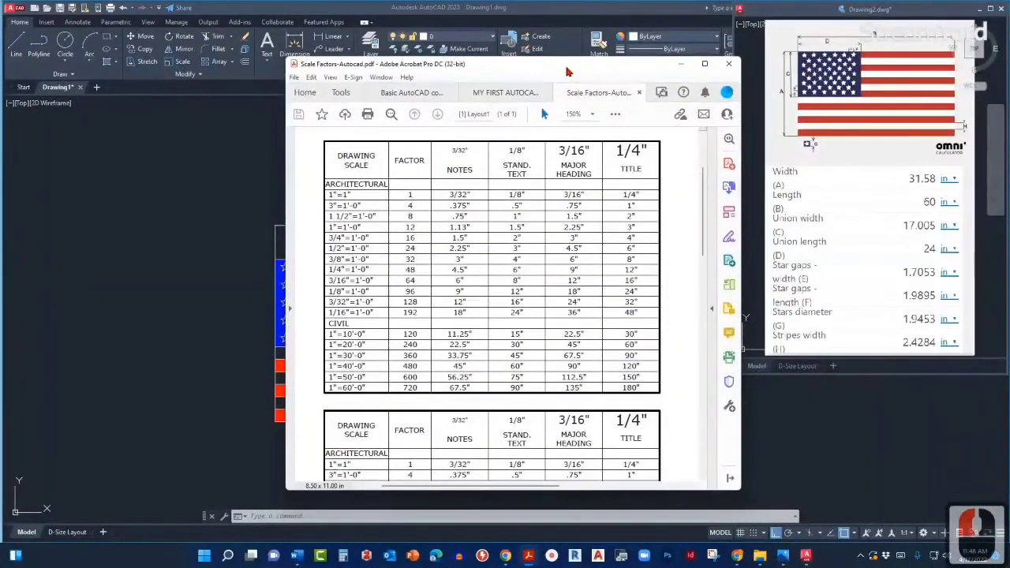
{"action": "left_click_drag", "start_coordinate": [566, 71], "coordinate": [557, 128]}
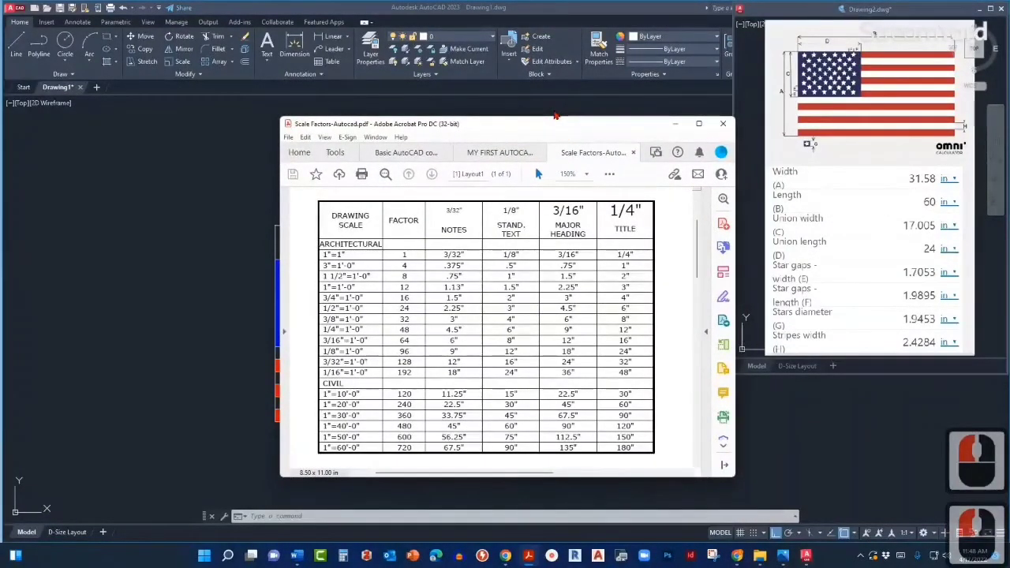
{"action": "left_click_drag", "start_coordinate": [525, 131], "coordinate": [666, 105]}
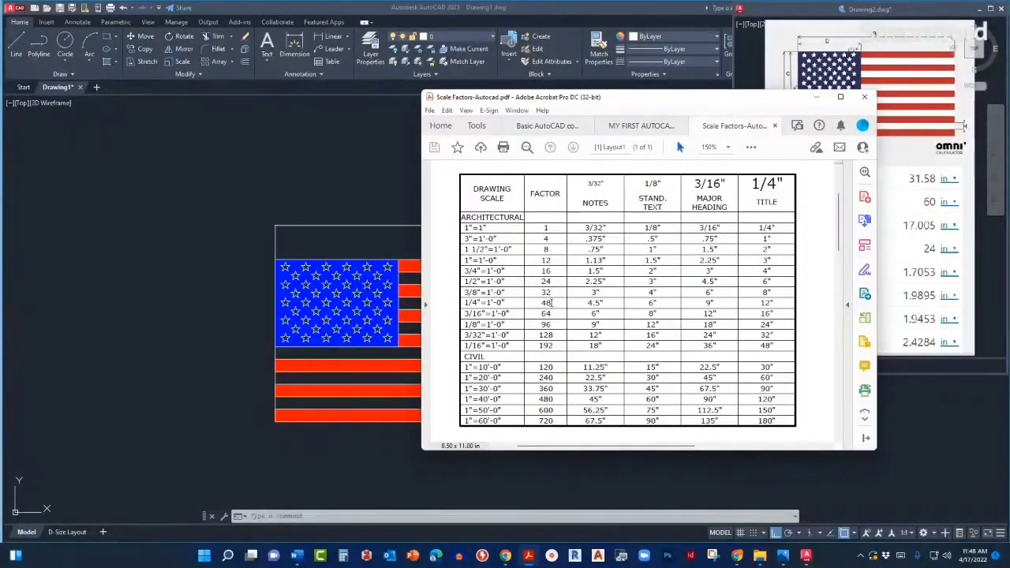
{"action": "double_click", "coordinate": [499, 238]}
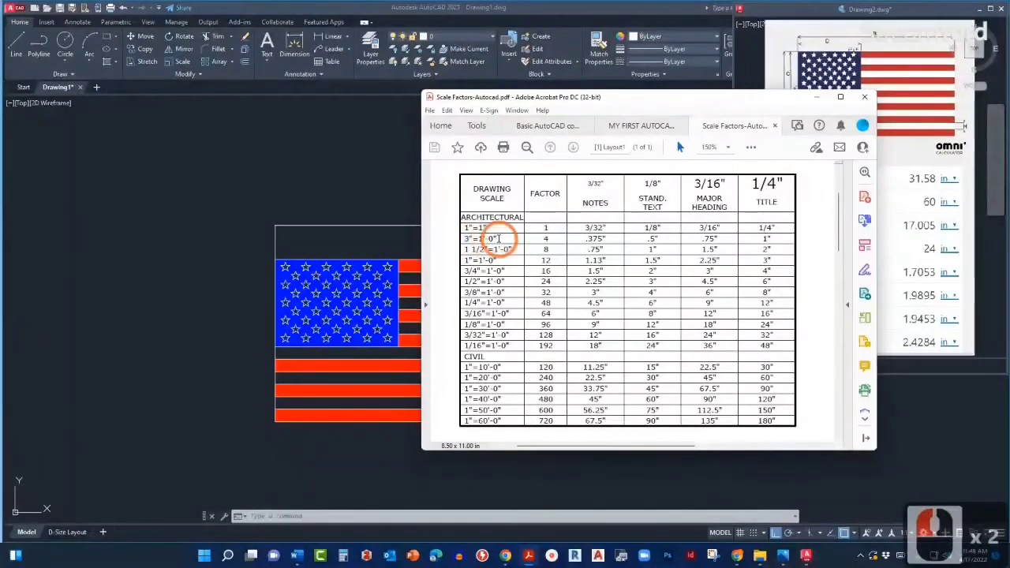
{"action": "left_click_drag", "start_coordinate": [499, 238], "coordinate": [465, 239]}
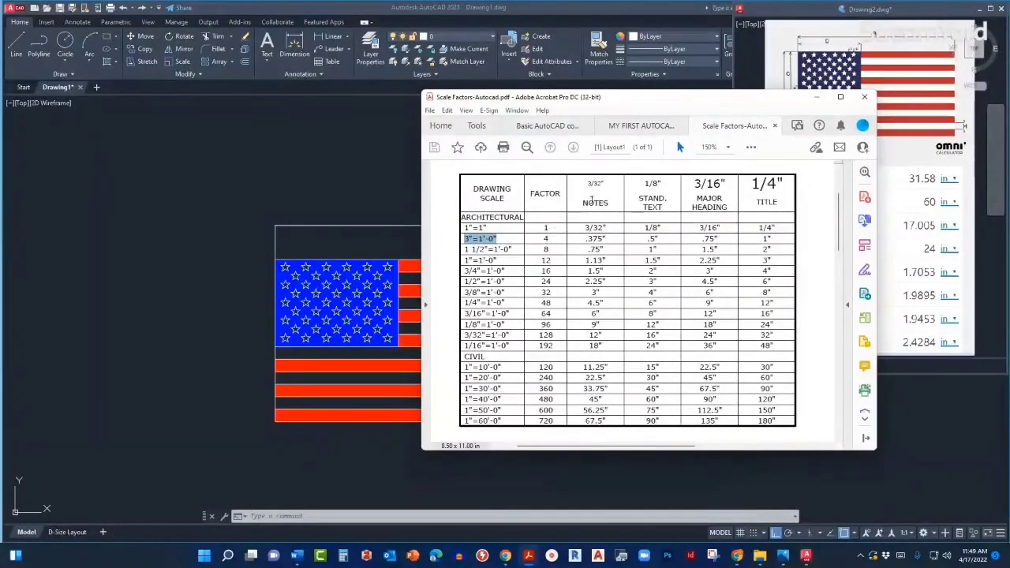
{"action": "left_click_drag", "start_coordinate": [610, 97], "coordinate": [1009, 158]}
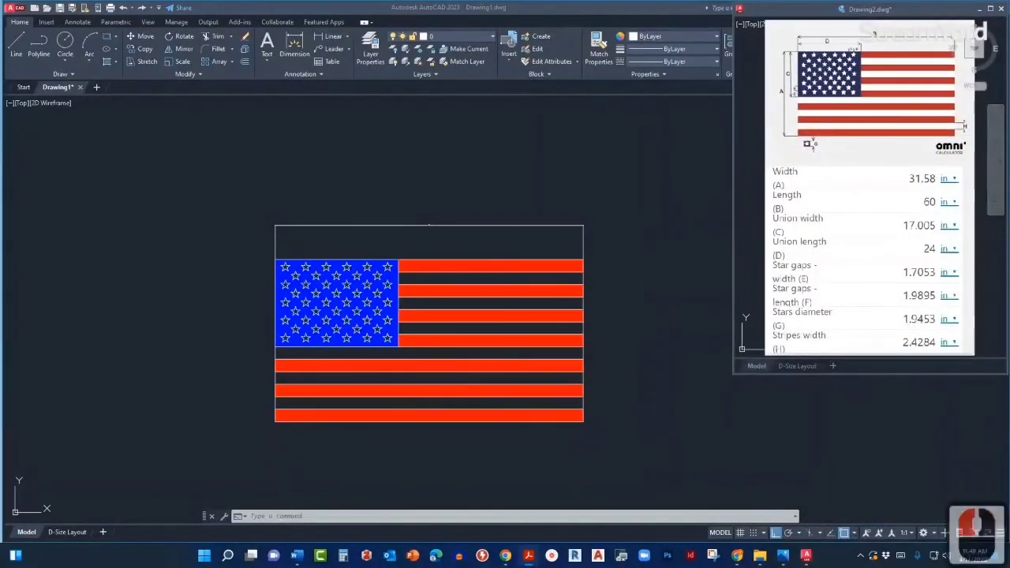
Step: Set the overall dimension scale (DIMSCALE) to 4, checking the small text of the flag's length dimension first
{"action": "scroll", "coordinate": [423, 223], "scroll_direction": "up", "scroll_amount": 2}
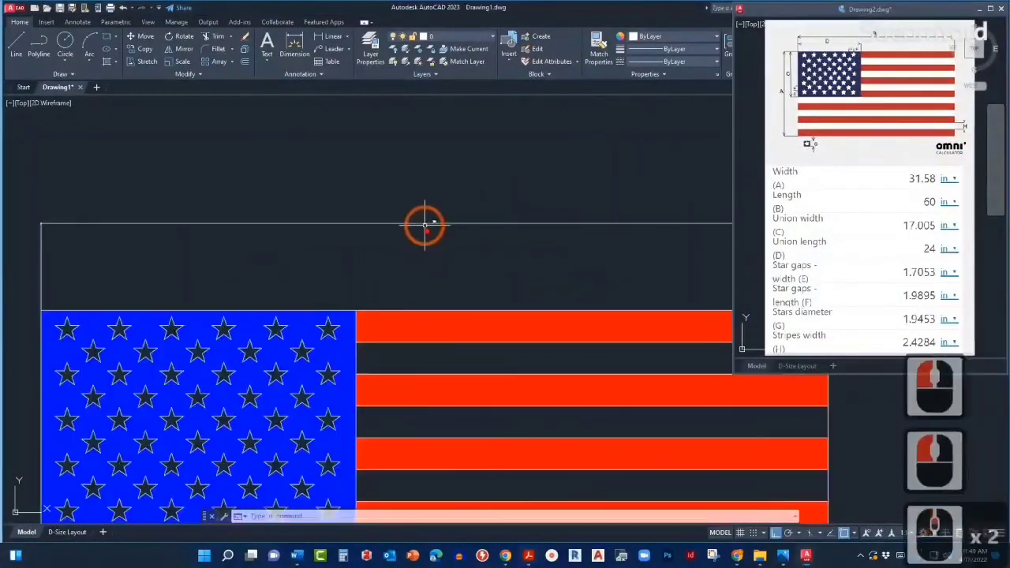
{"action": "middle_click_drag", "start_coordinate": [440, 226], "coordinate": [445, 257]}
{"action": "scroll", "coordinate": [444, 256], "scroll_direction": "up", "scroll_amount": 2}
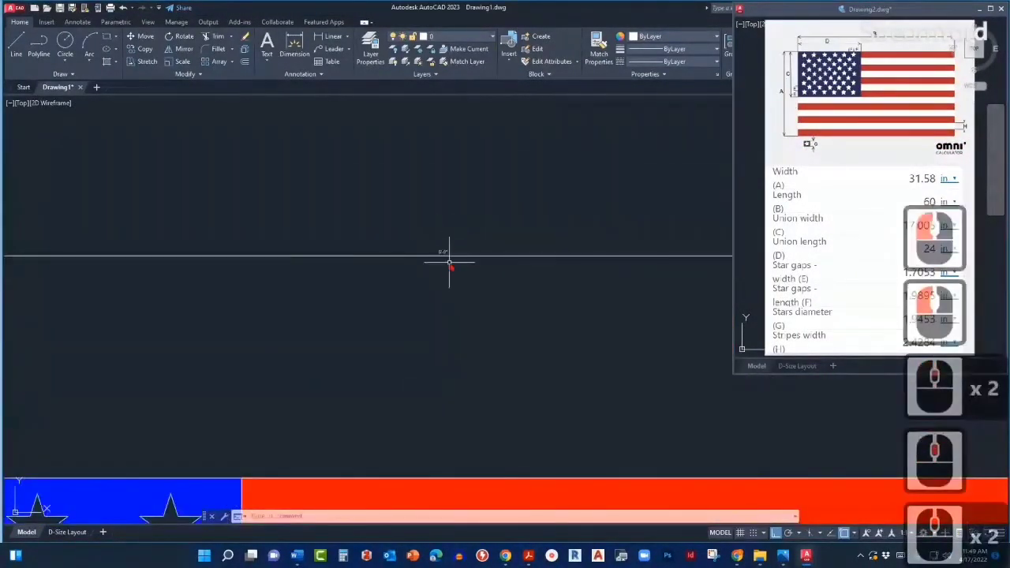
{"action": "scroll", "coordinate": [448, 263], "scroll_direction": "up", "scroll_amount": 2}
{"action": "scroll", "coordinate": [432, 296], "scroll_direction": "down", "scroll_amount": 2}
{"action": "scroll", "coordinate": [445, 241], "scroll_direction": "down", "scroll_amount": 2}
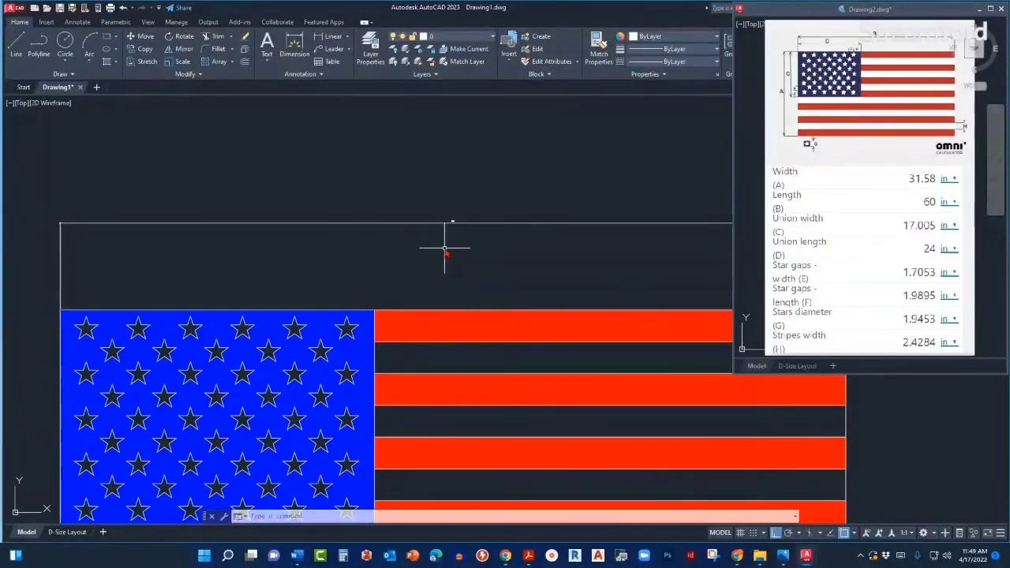
{"action": "type", "text": "DIM"}
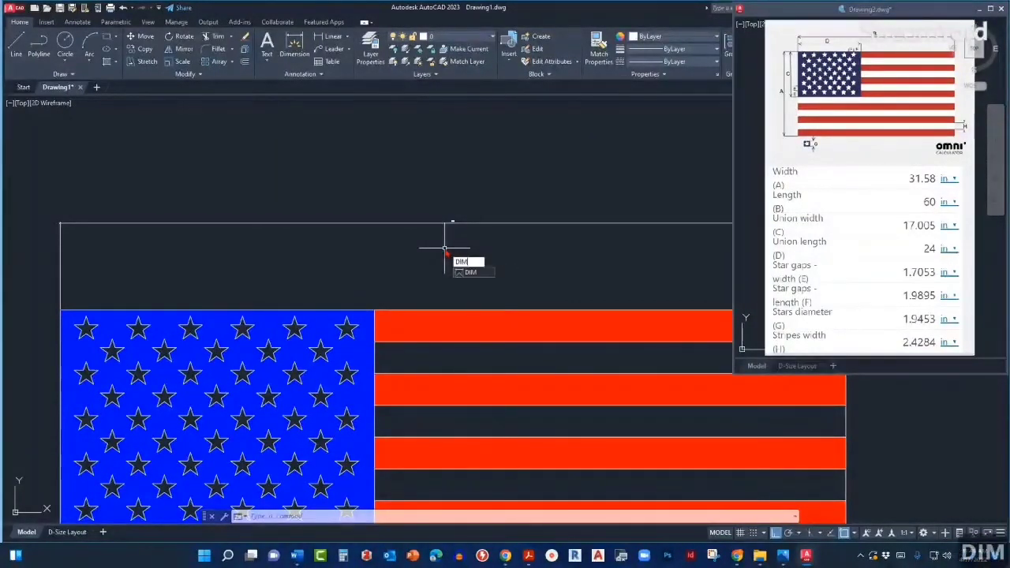
{"action": "type", "text": "SCAL"}
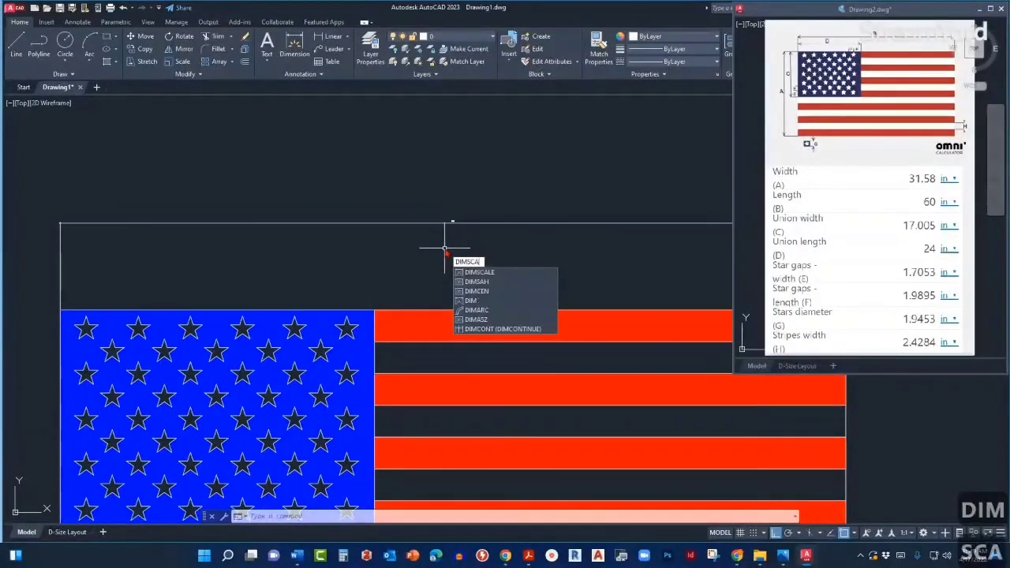
{"action": "type", "text": "E"}
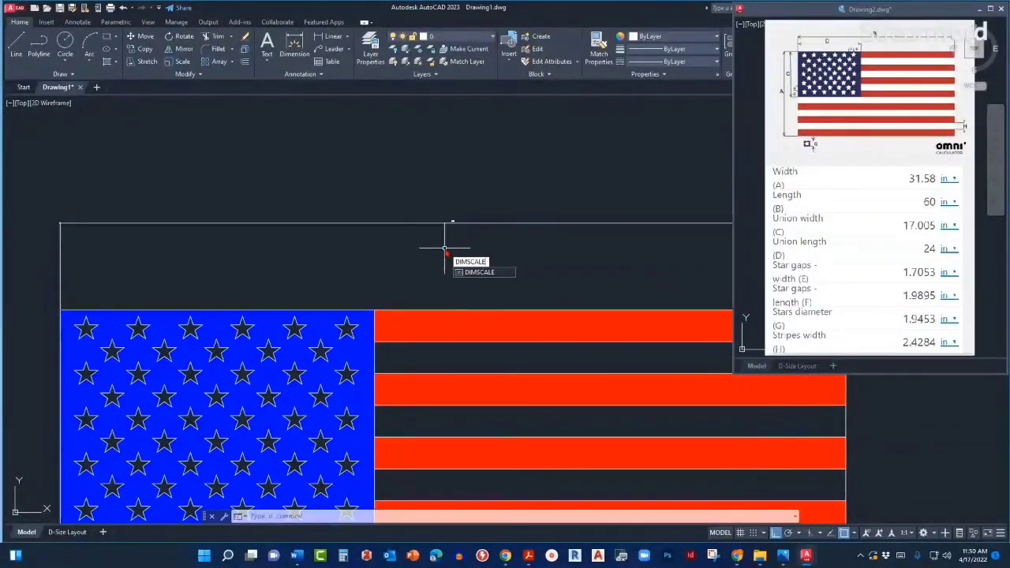
{"action": "key", "text": "Return"}
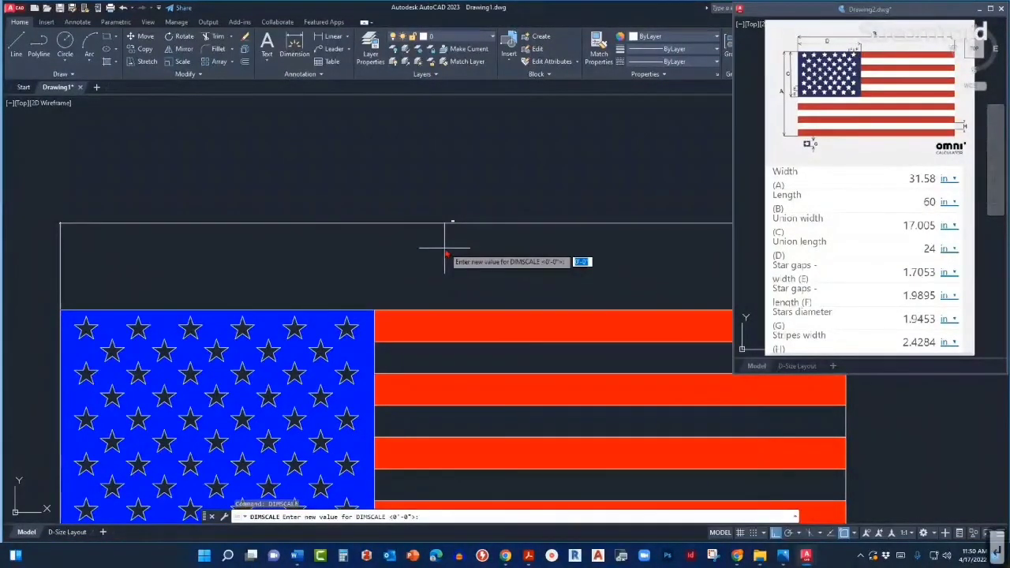
{"action": "type", "text": "4"}
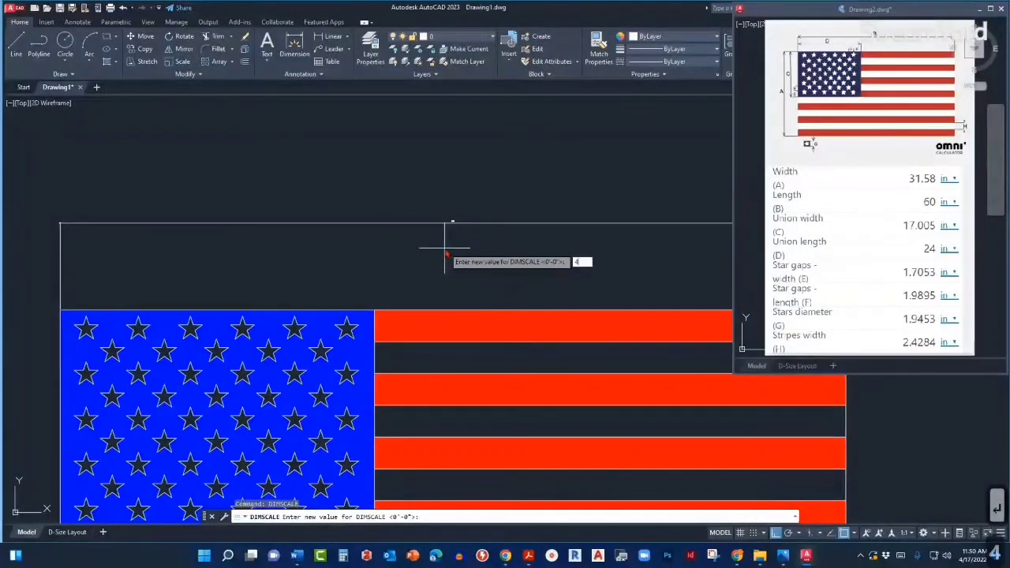
{"action": "key", "text": "Return"}
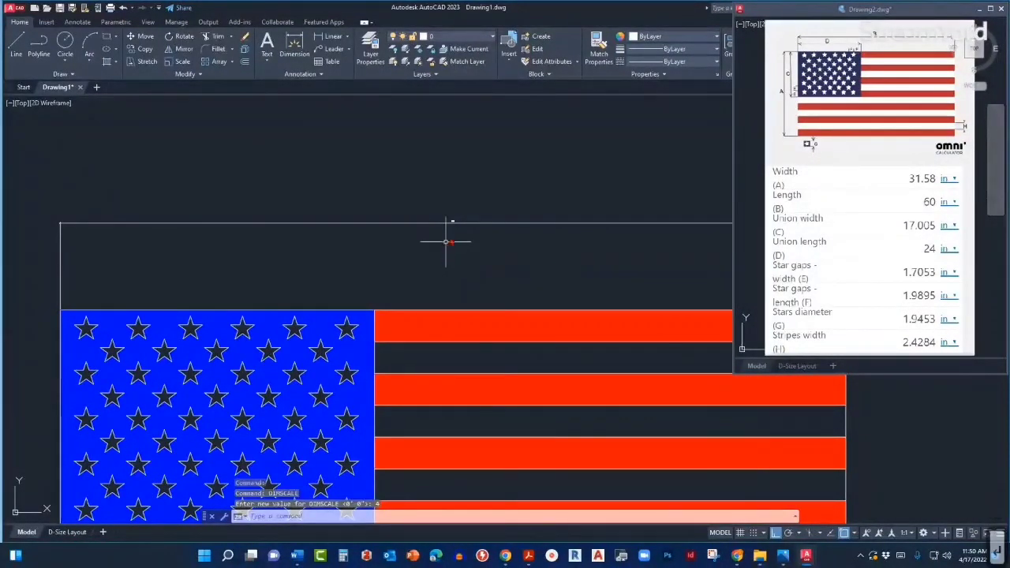
Step: Dimension the flag's overall height along its left edge with DIM, placing the dimension line just outside the flag
{"action": "scroll", "coordinate": [450, 239], "scroll_direction": "up", "scroll_amount": 3}
{"action": "scroll", "coordinate": [494, 210], "scroll_direction": "down", "scroll_amount": 4}
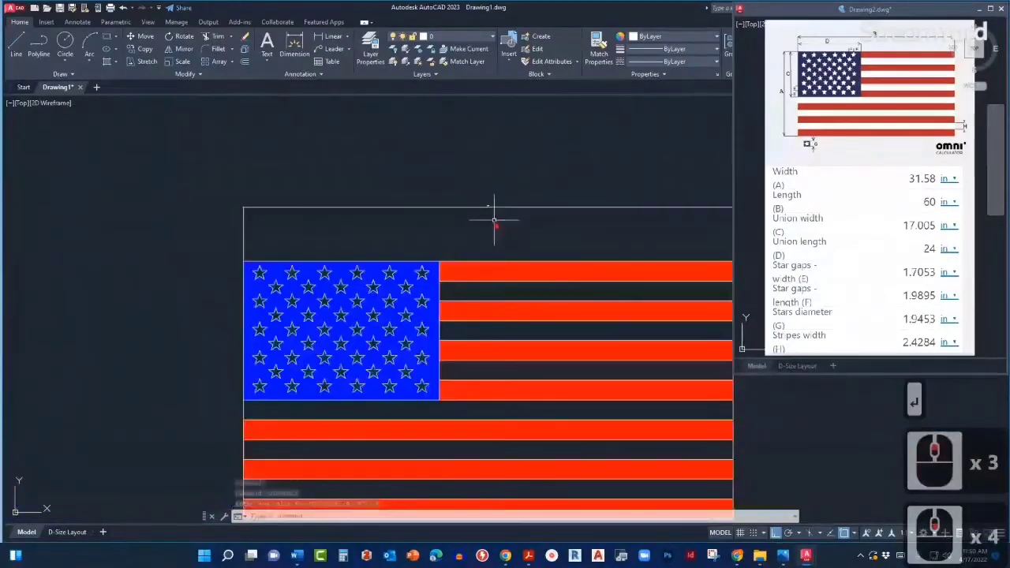
{"action": "mouse_move", "coordinate": [428, 225]}
{"action": "middle_mouse_down"}
{"action": "mouse_move", "coordinate": [500, 208]}
{"action": "mouse_move", "coordinate": [475, 177]}
{"action": "mouse_move", "coordinate": [412, 204]}
{"action": "mouse_move", "coordinate": [396, 187]}
{"action": "mouse_move", "coordinate": [366, 195]}
{"action": "middle_mouse_up"}
{"action": "type", "text": "DIM"}
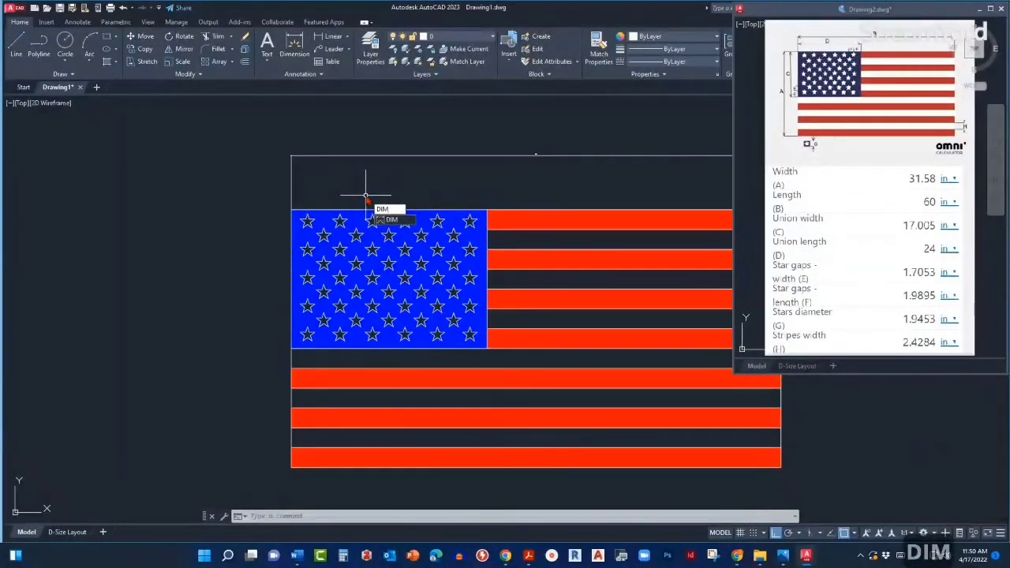
{"action": "key", "text": "Return"}
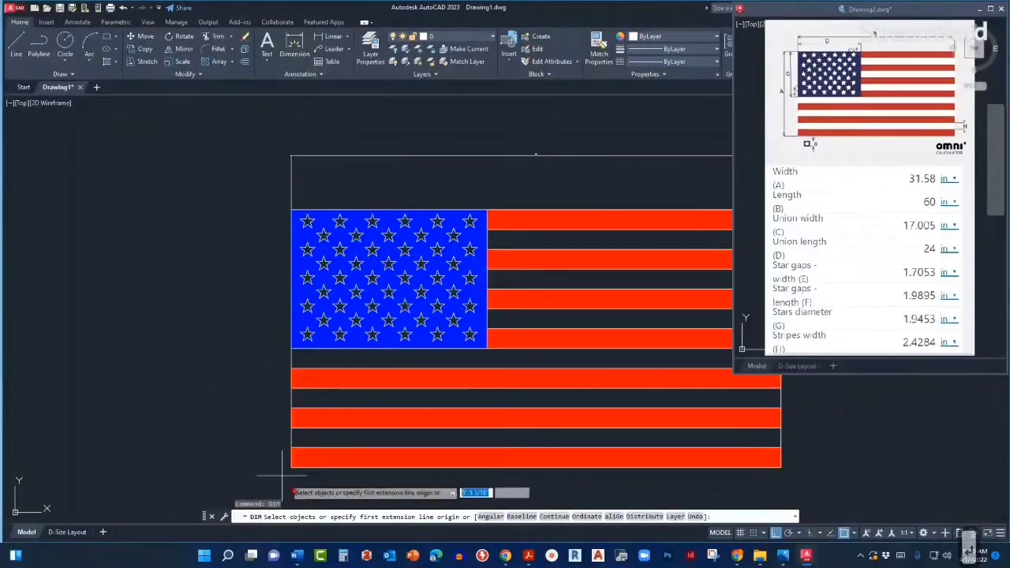
{"action": "left_click", "coordinate": [290, 357]}
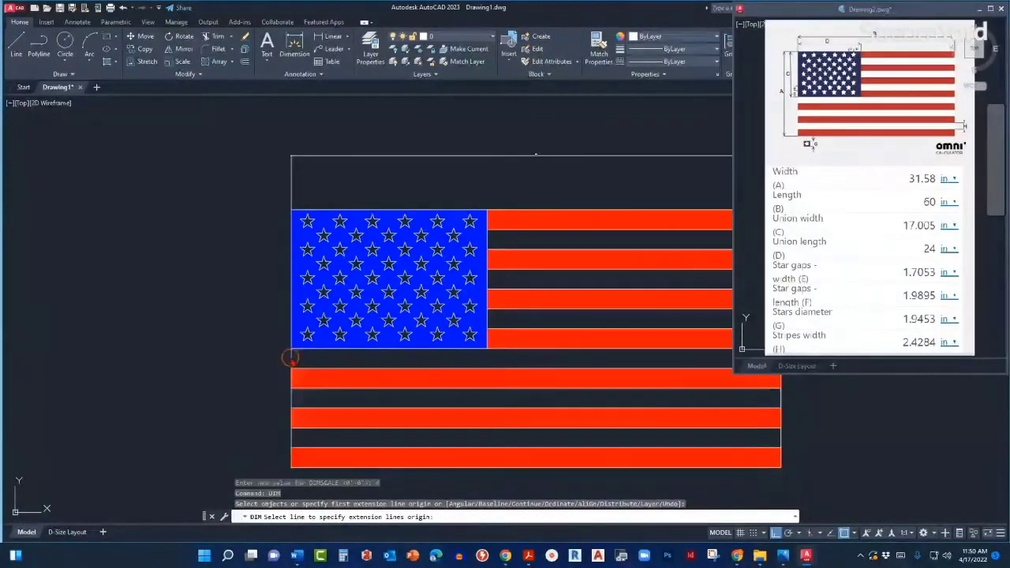
{"action": "left_click", "coordinate": [248, 338]}
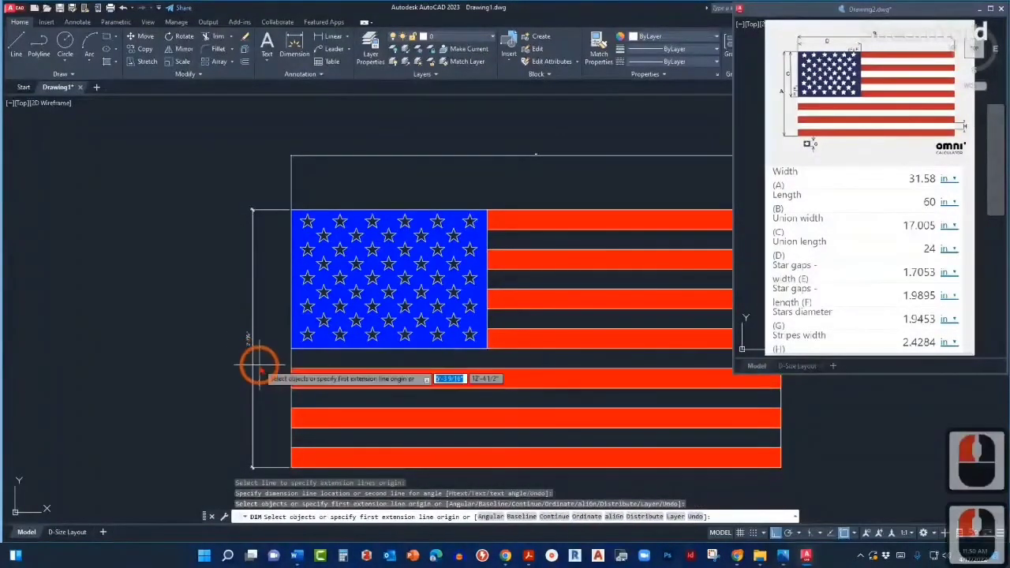
{"action": "key", "text": "Escape"}
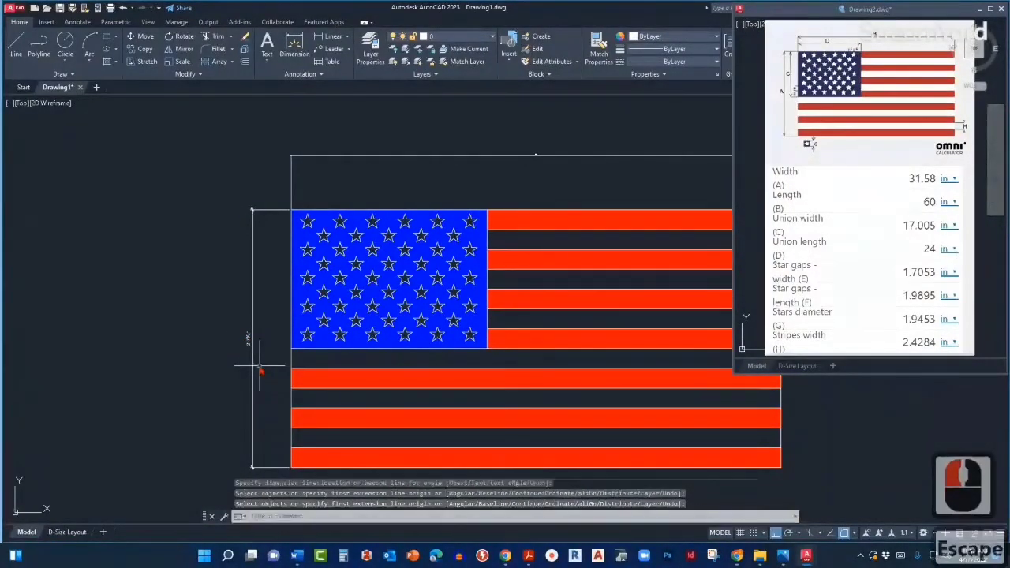
Step: Compare the text size of the flag's height and length dimensions in model space and on the D-Size Layout
{"action": "scroll", "coordinate": [247, 348], "scroll_direction": "up", "scroll_amount": 2}
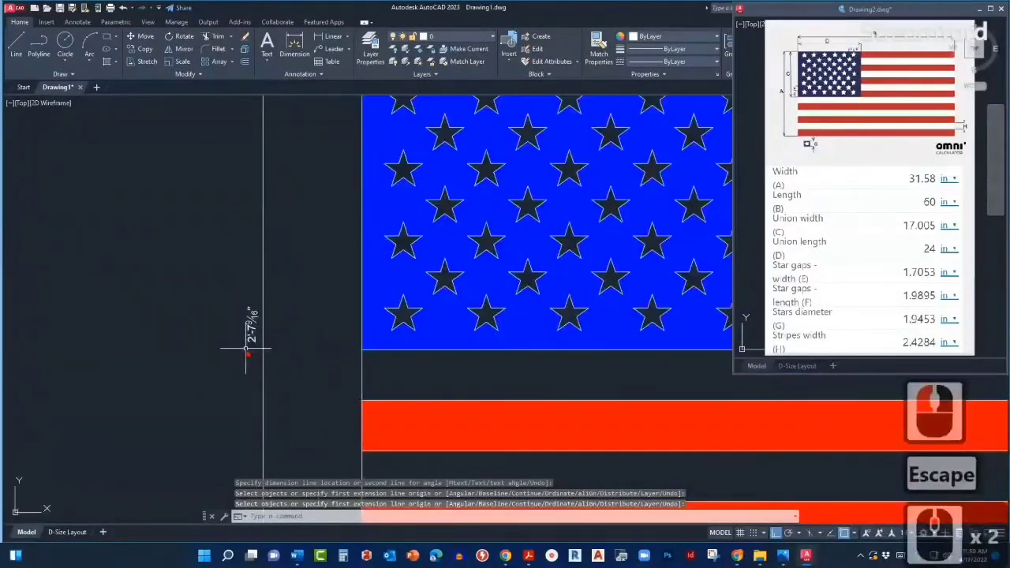
{"action": "scroll", "coordinate": [246, 345], "scroll_direction": "down", "scroll_amount": 2}
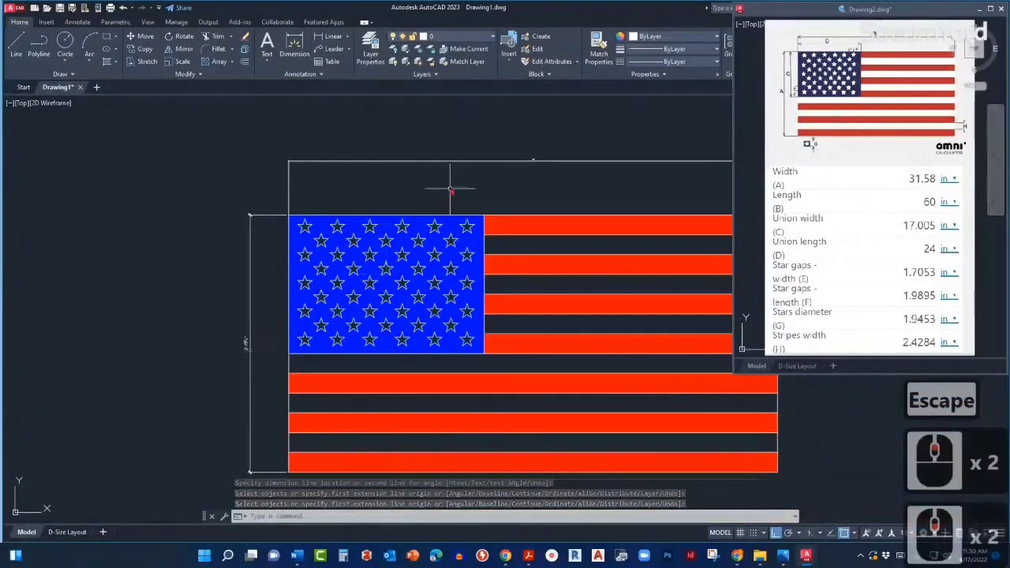
{"action": "scroll", "coordinate": [534, 156], "scroll_direction": "up", "scroll_amount": 3}
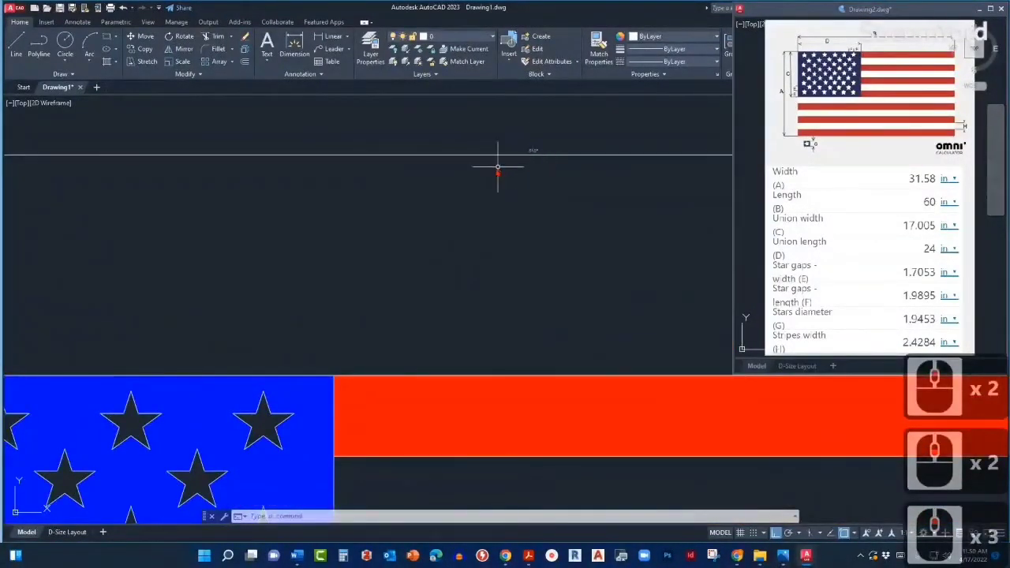
{"action": "scroll", "coordinate": [473, 169], "scroll_direction": "down", "scroll_amount": 4}
{"action": "scroll", "coordinate": [413, 198], "scroll_direction": "up", "scroll_amount": 3}
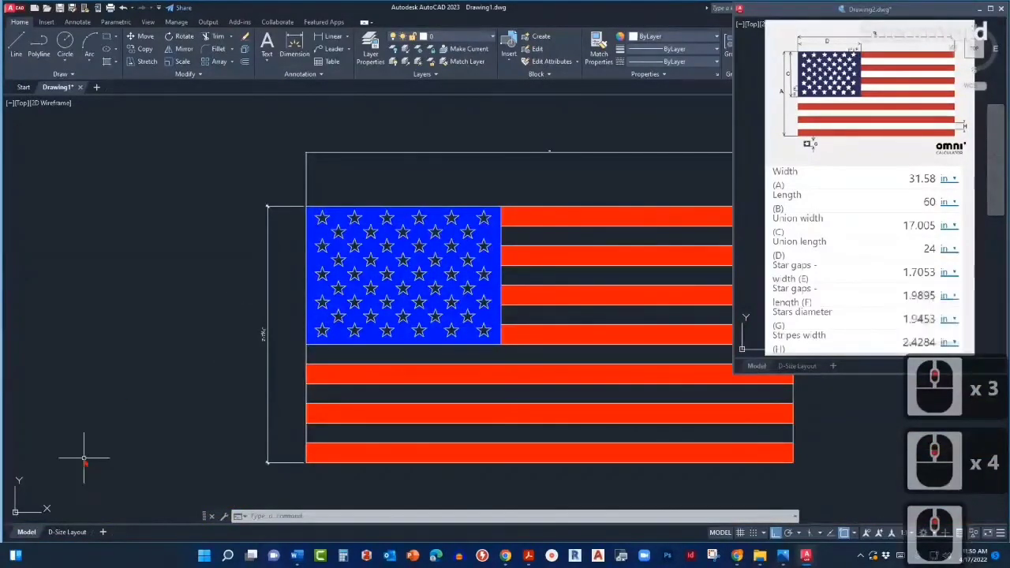
{"action": "left_click", "coordinate": [67, 532]}
{"action": "scroll", "coordinate": [381, 355], "scroll_direction": "up", "scroll_amount": 4}
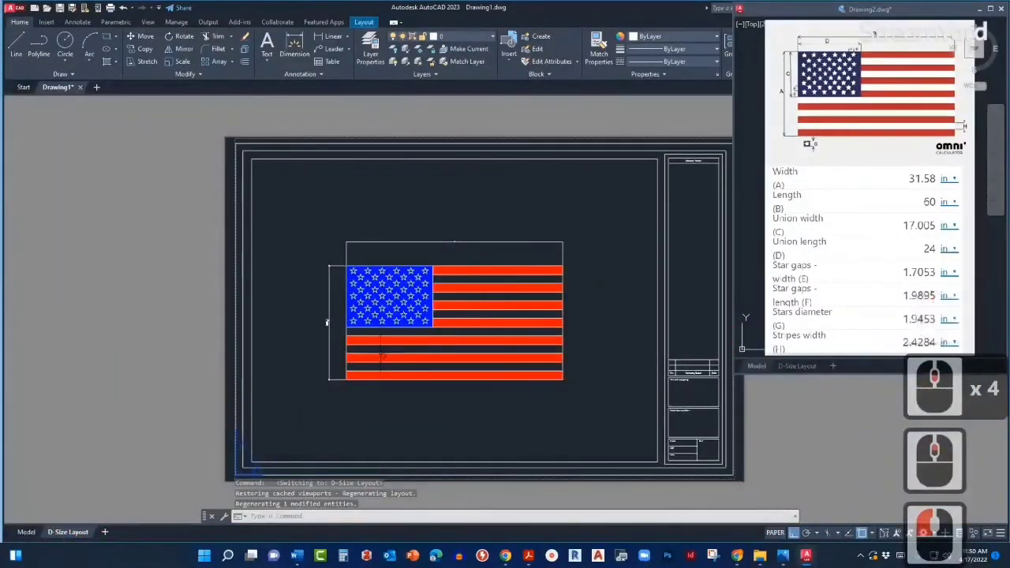
{"action": "scroll", "coordinate": [426, 291], "scroll_direction": "up", "scroll_amount": 2}
{"action": "middle_click_drag", "start_coordinate": [410, 261], "coordinate": [327, 282]}
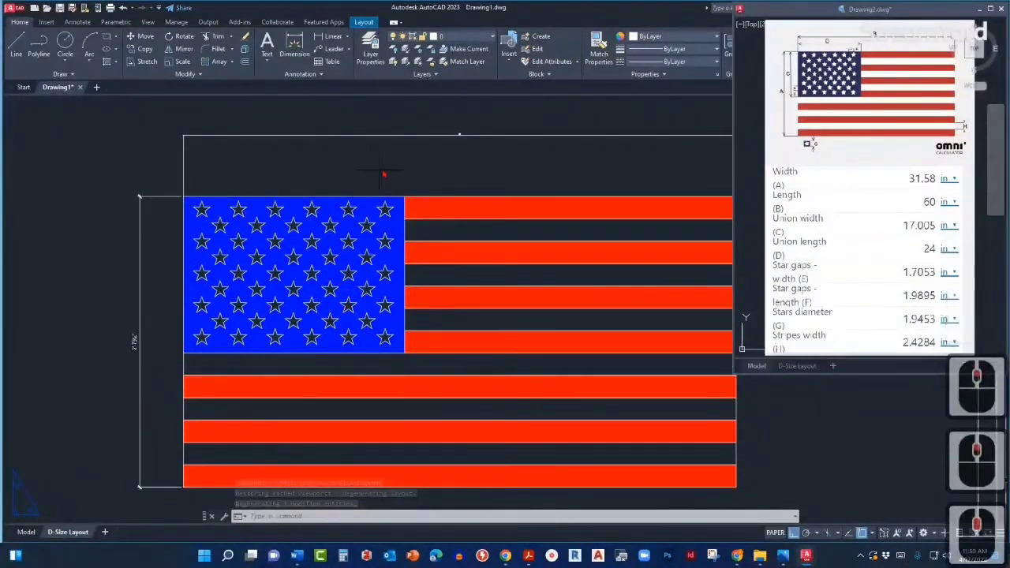
{"action": "scroll", "coordinate": [410, 186], "scroll_direction": "down", "scroll_amount": 2}
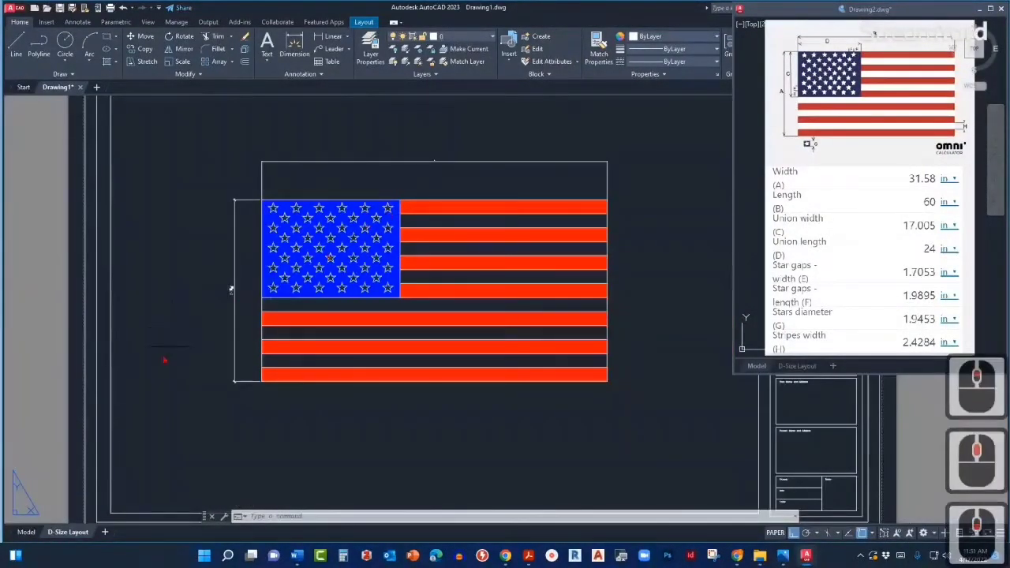
Step: Return to model space and consult the 3"=1'-0" row of the Scale Factors PDF, moving the PDF back off the drawing
{"action": "left_click", "coordinate": [26, 532]}
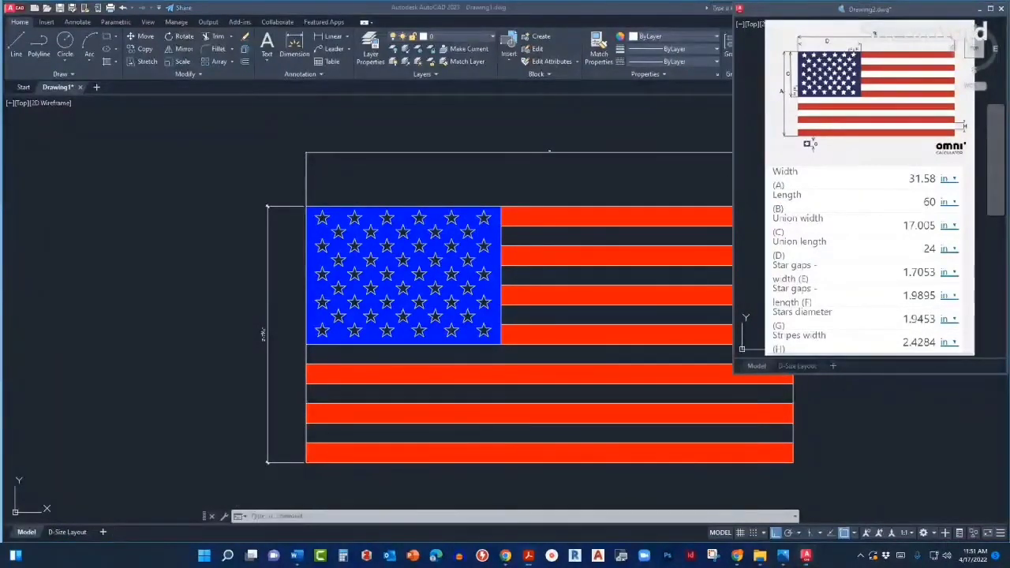
{"action": "mouse_move", "coordinate": [1009, 132]}
{"action": "left_mouse_down"}
{"action": "mouse_move", "coordinate": [758, 157]}
{"action": "mouse_move", "coordinate": [451, 123]}
{"action": "mouse_move", "coordinate": [447, 95]}
{"action": "left_mouse_up"}
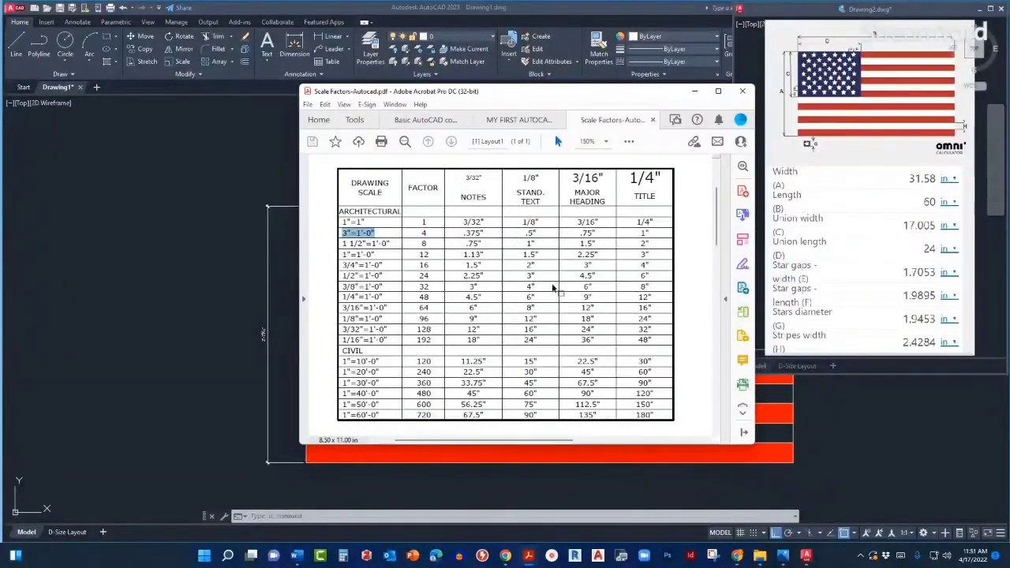
{"action": "mouse_move", "coordinate": [490, 97]}
{"action": "left_mouse_down"}
{"action": "mouse_move", "coordinate": [875, 138]}
{"action": "mouse_move", "coordinate": [1009, 132]}
{"action": "left_mouse_up"}
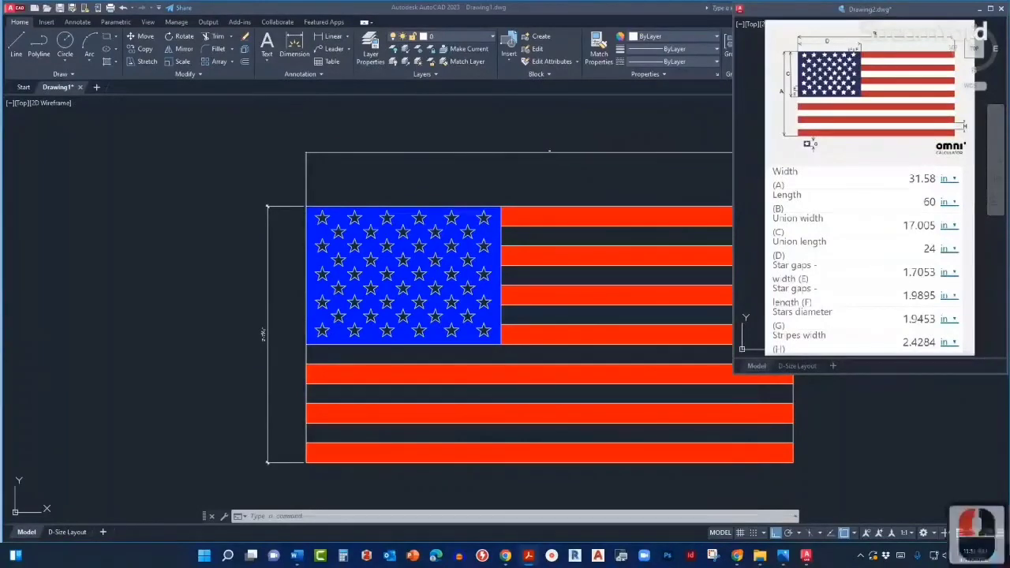
{"action": "left_click", "coordinate": [485, 174]}
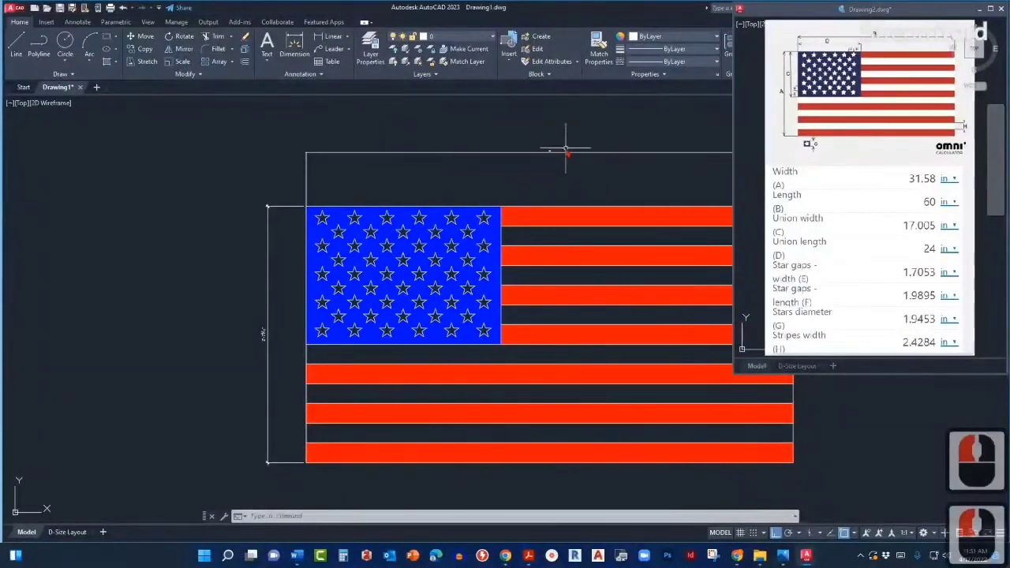
Step: Match the properties of the flag's height dimension onto its overall length dimension and check the resulting text size
{"action": "middle_click_drag", "start_coordinate": [432, 180], "coordinate": [361, 189]}
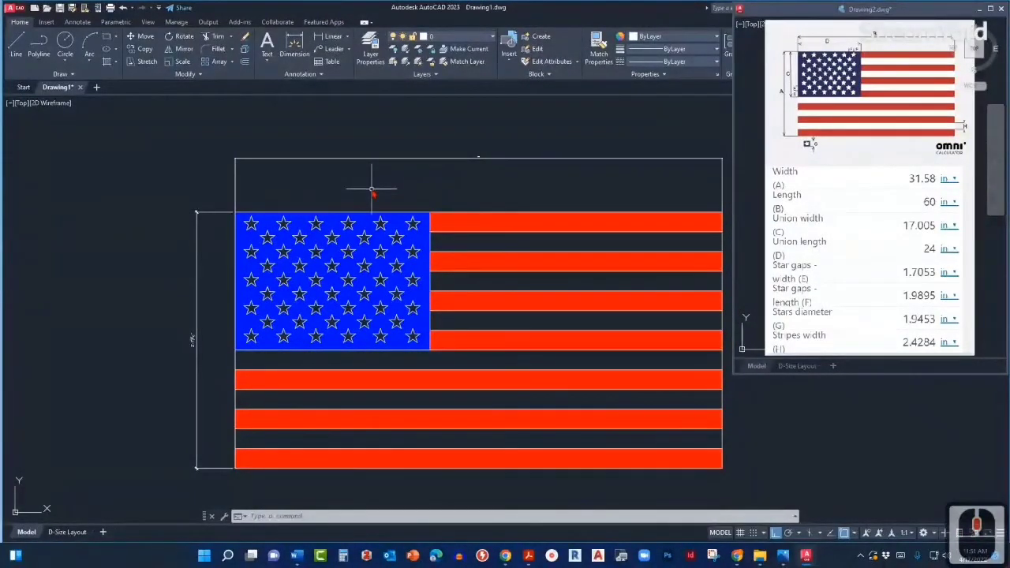
{"action": "type", "text": "MA"}
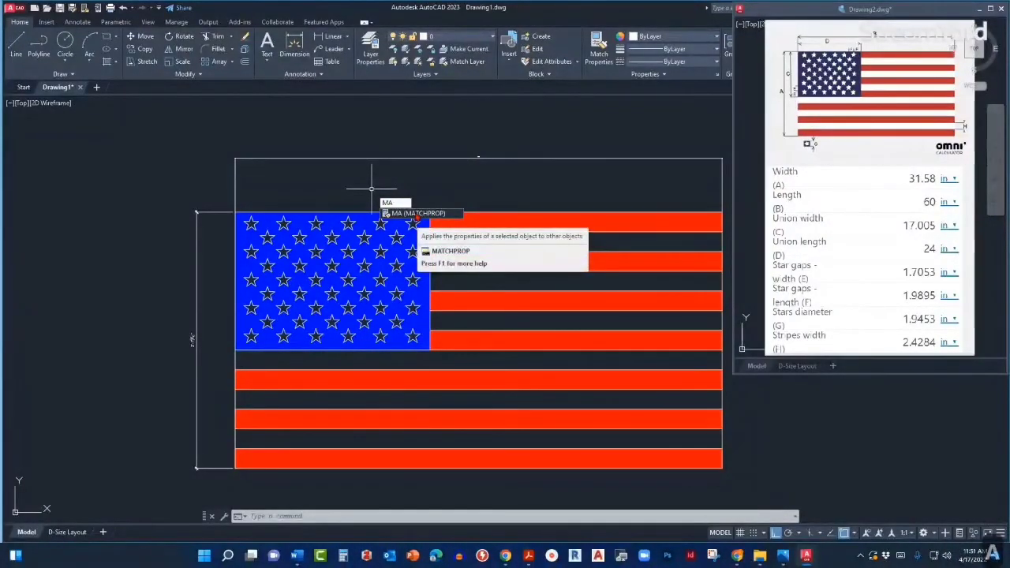
{"action": "key", "text": "Return"}
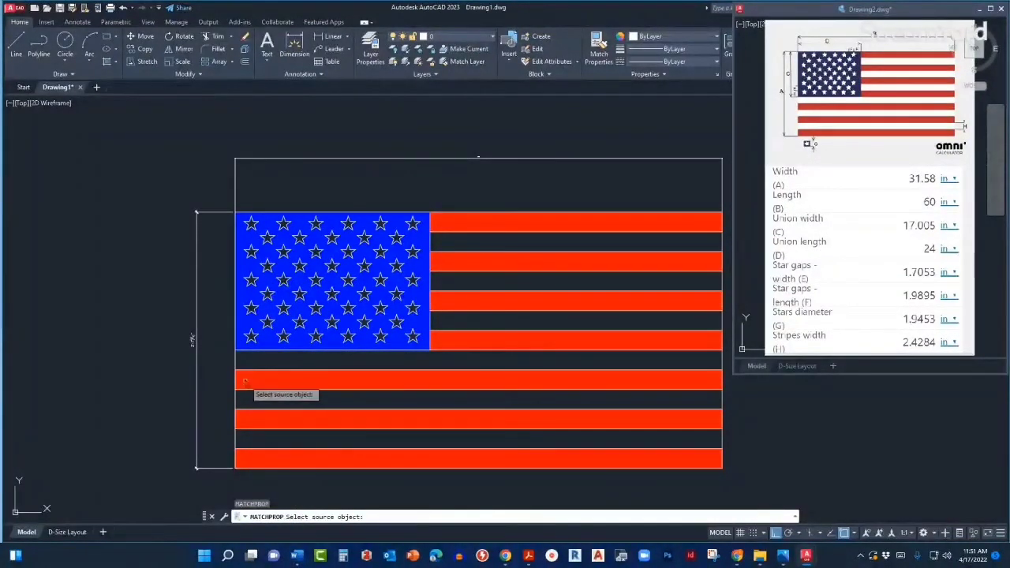
{"action": "left_click", "coordinate": [194, 337]}
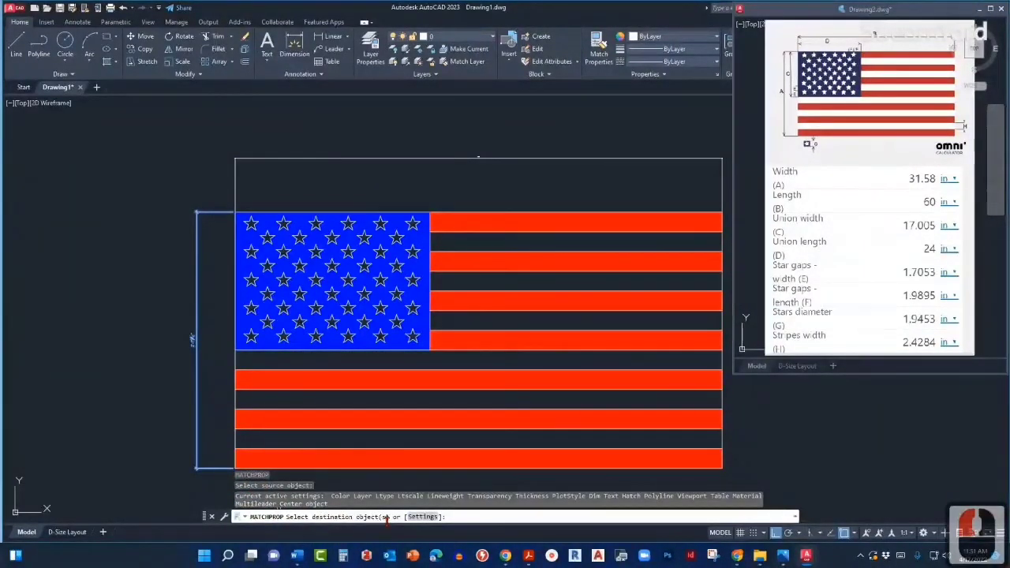
{"action": "left_click", "coordinate": [480, 158]}
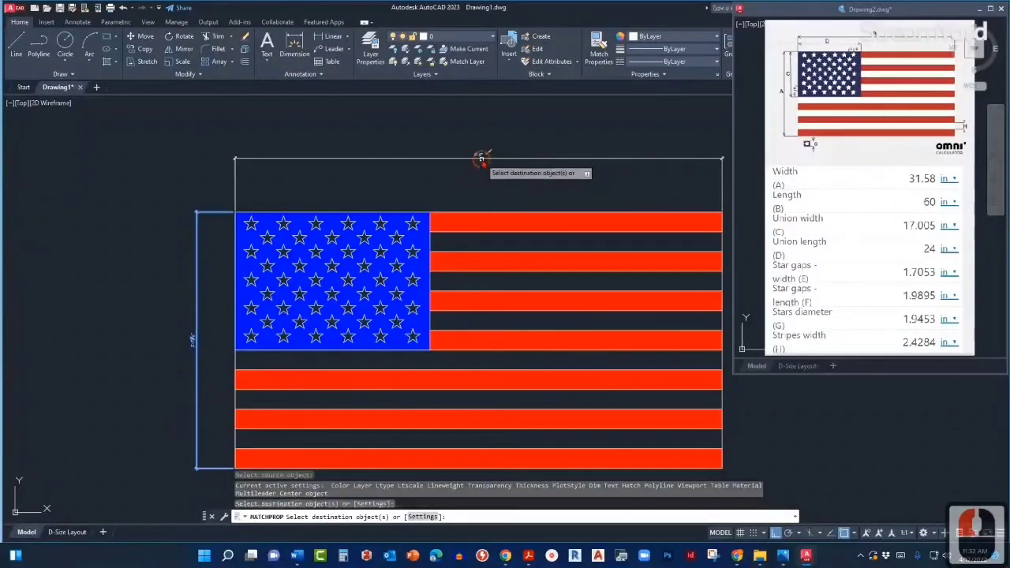
{"action": "key", "text": "Return"}
{"action": "scroll", "coordinate": [489, 155], "scroll_direction": "up", "scroll_amount": 2}
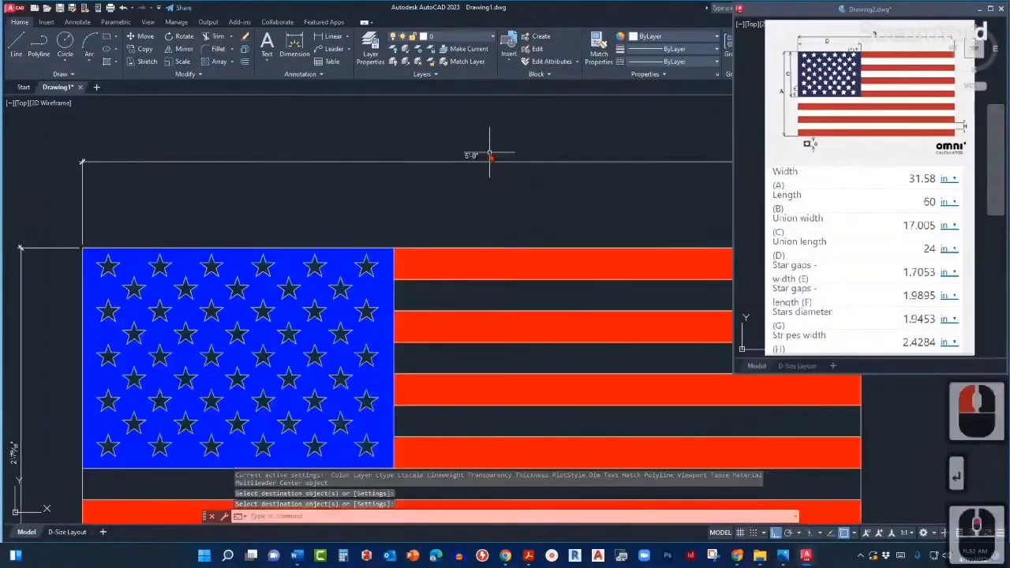
{"action": "scroll", "coordinate": [486, 166], "scroll_direction": "up", "scroll_amount": 1}
{"action": "scroll", "coordinate": [474, 181], "scroll_direction": "down", "scroll_amount": 5}
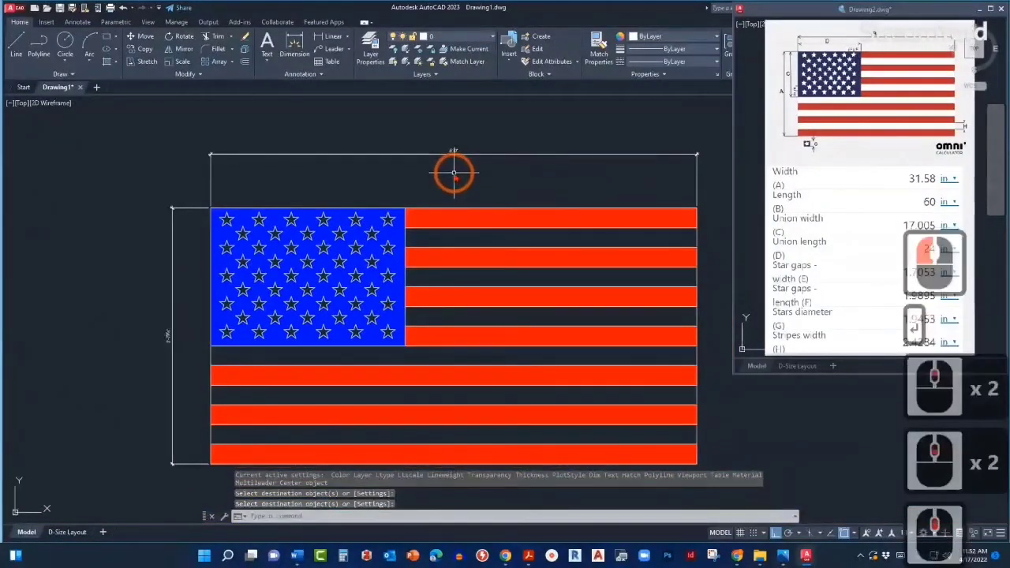
{"action": "middle_click_drag", "start_coordinate": [453, 174], "coordinate": [469, 155]}
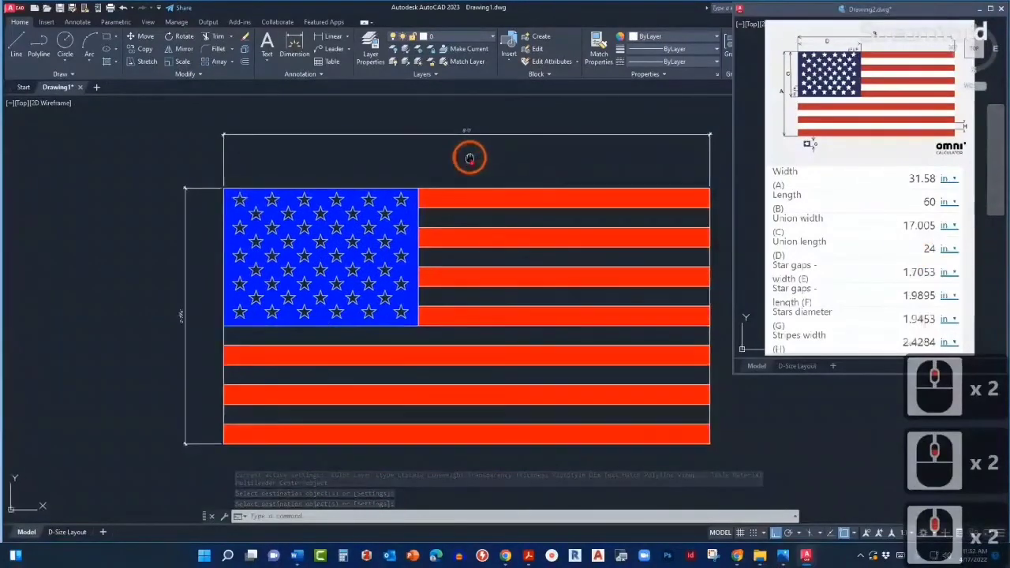
{"action": "scroll", "coordinate": [469, 159], "scroll_direction": "down", "scroll_amount": 2}
{"action": "scroll", "coordinate": [466, 225], "scroll_direction": "up", "scroll_amount": 2}
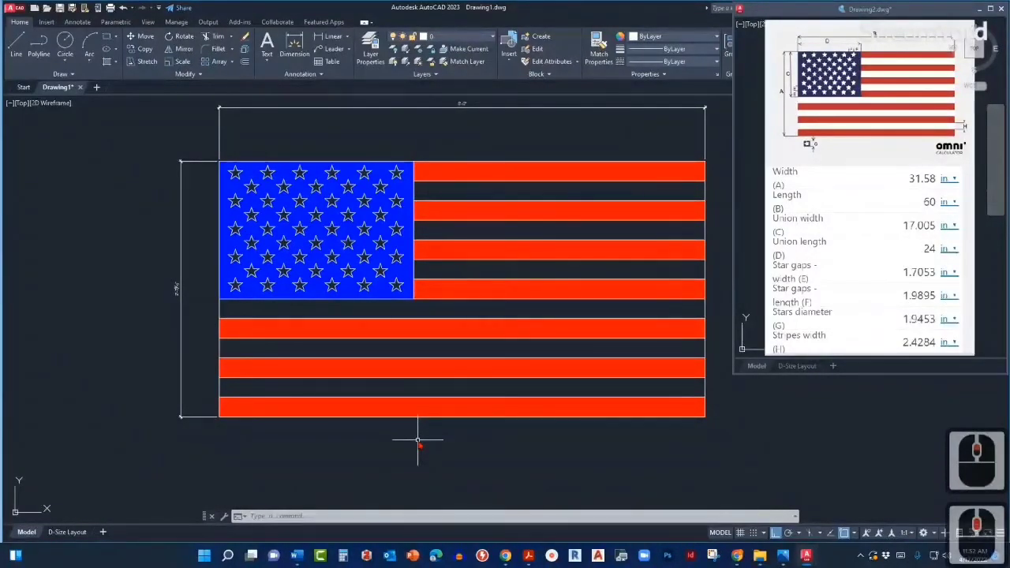
Step: Add multiline text reading "AMERICAN FLAG - HAPPY 4TH OF JULY!" just below the flag's bottom edge and inspect its size
{"action": "type", "text": "t"}
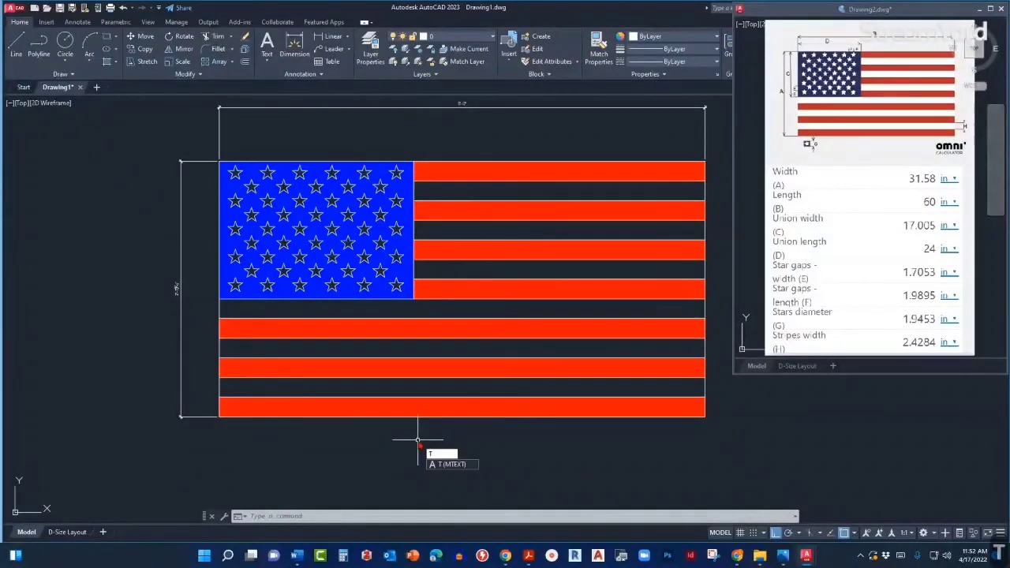
{"action": "key", "text": "Return"}
{"action": "middle_click_drag", "start_coordinate": [400, 444], "coordinate": [401, 368]}
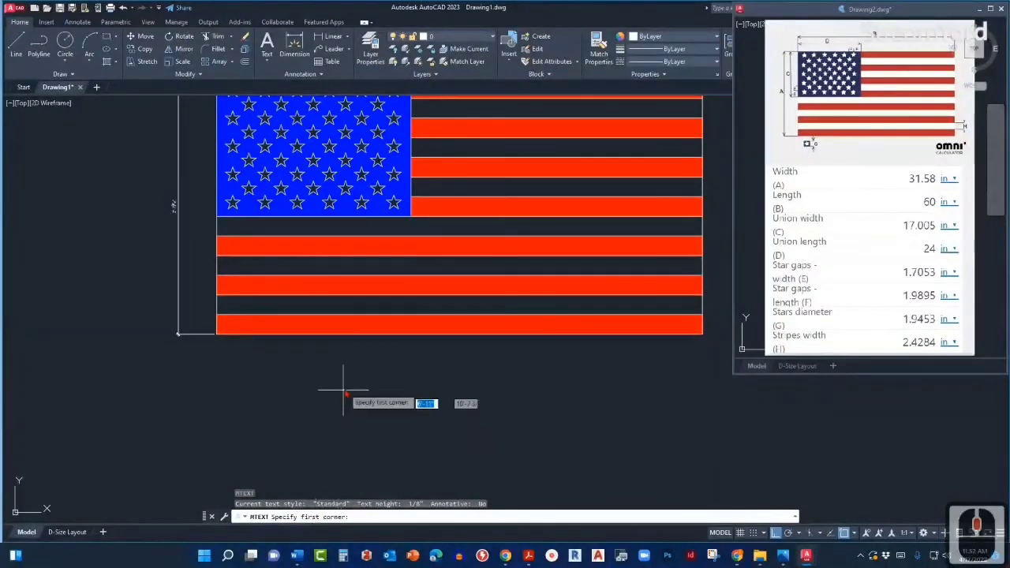
{"action": "left_click", "coordinate": [362, 351]}
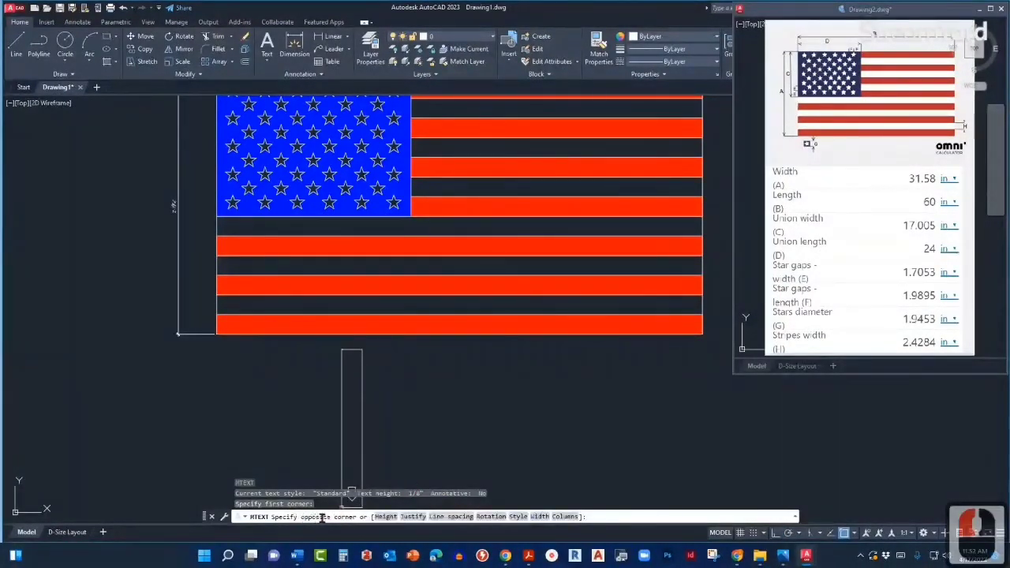
{"action": "left_click", "coordinate": [492, 377]}
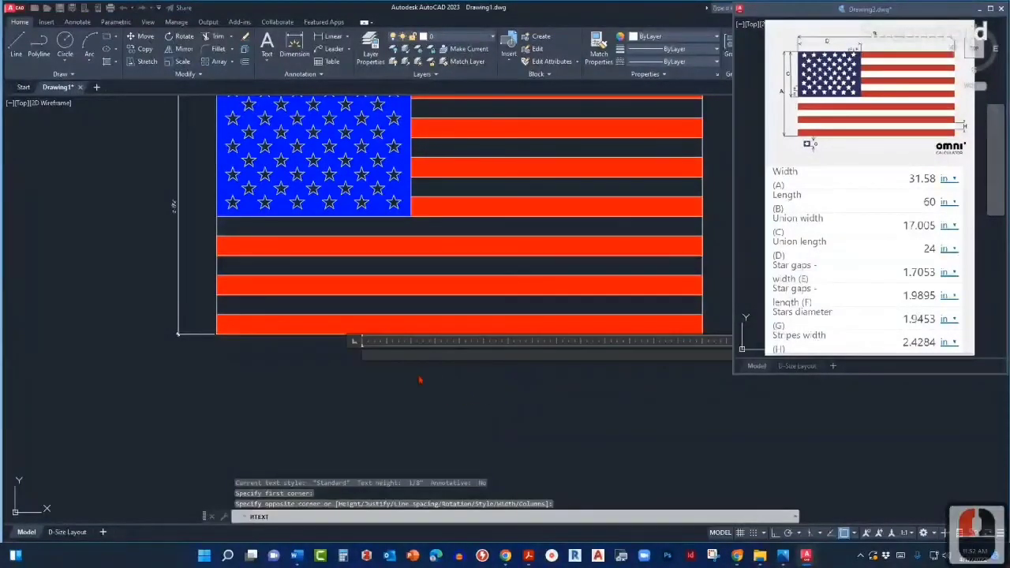
{"action": "type", "text": "AMERICAN"}
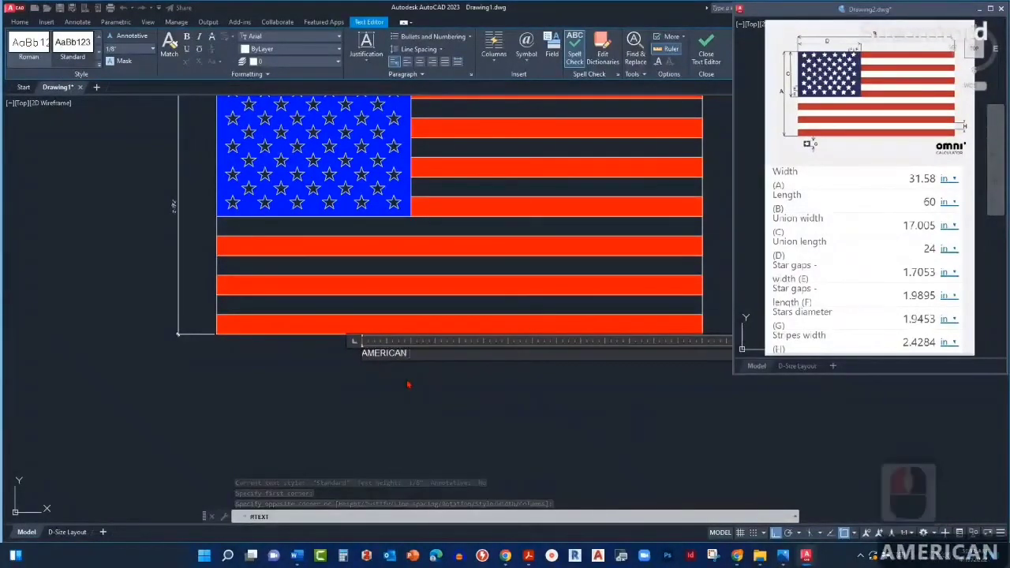
{"action": "type", "text": " FLAG "}
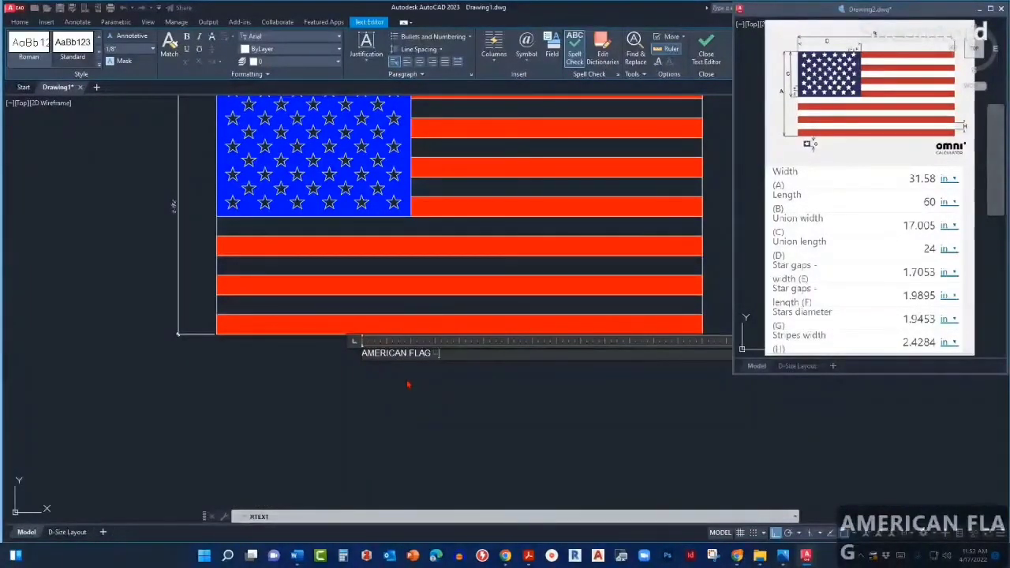
{"action": "type", "text": "- HAPPY "}
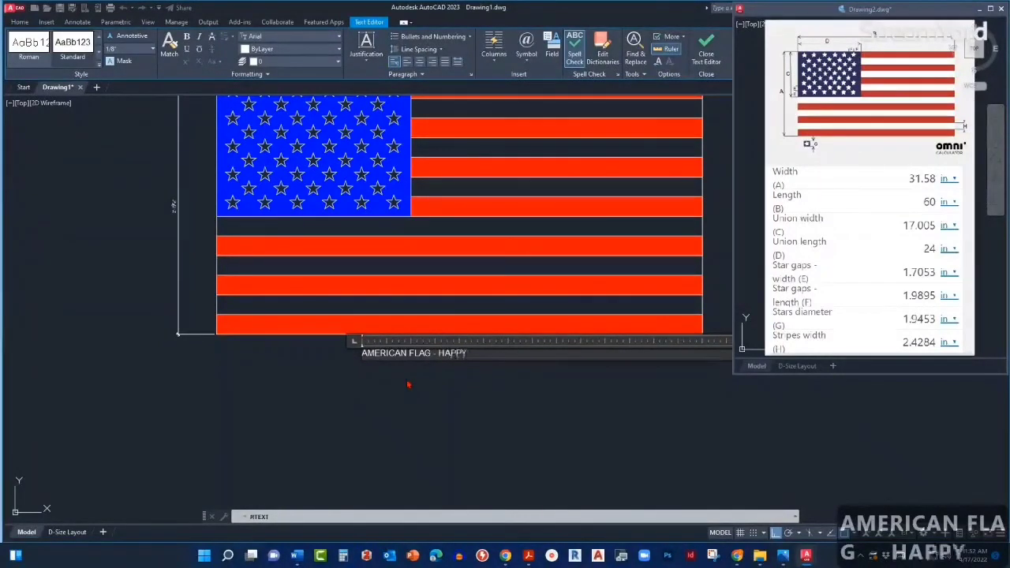
{"action": "type", "text": "4"}
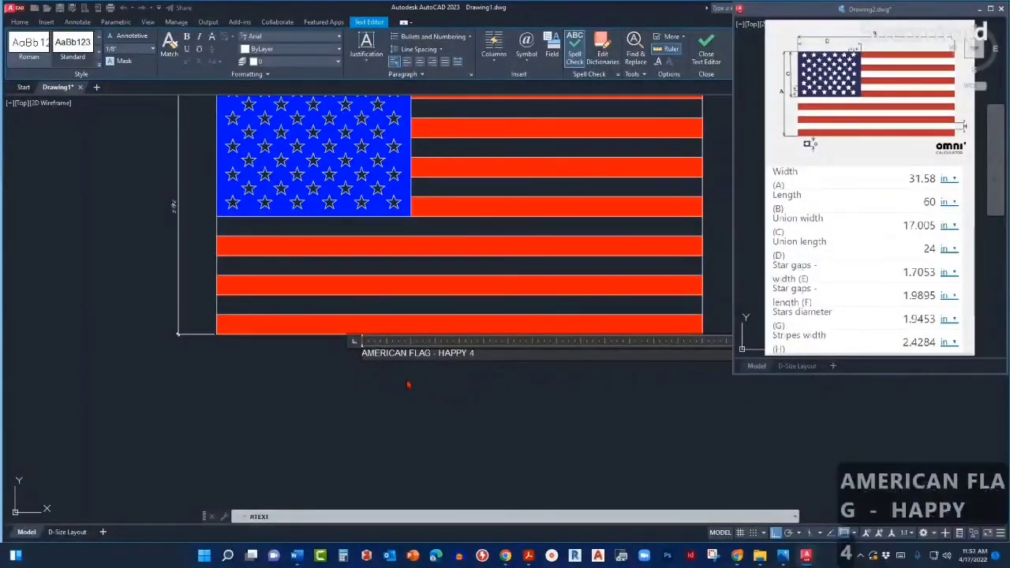
{"action": "type", "text": "TH OF LULY"}
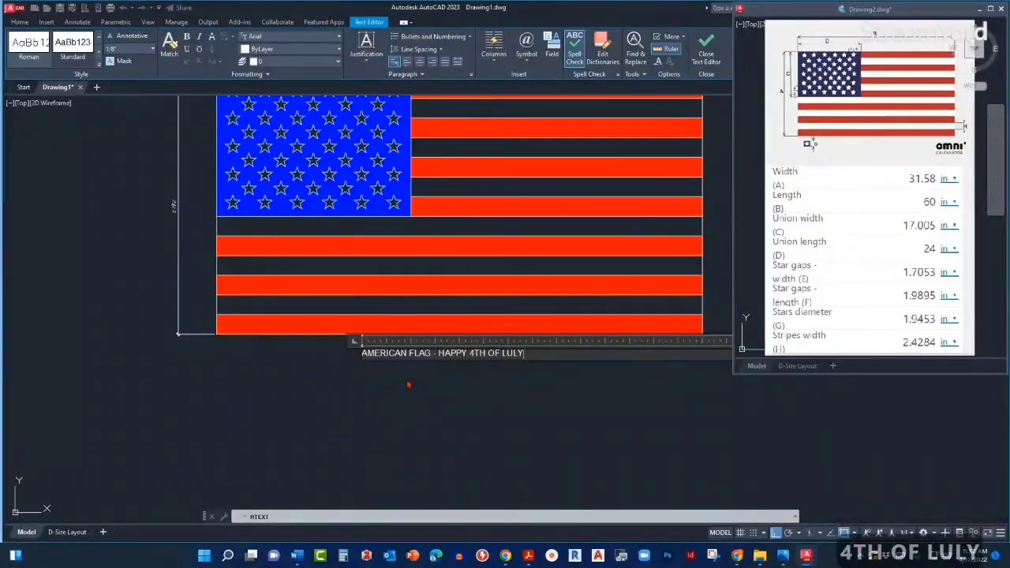
{"action": "key", "text": "BackSpace"}
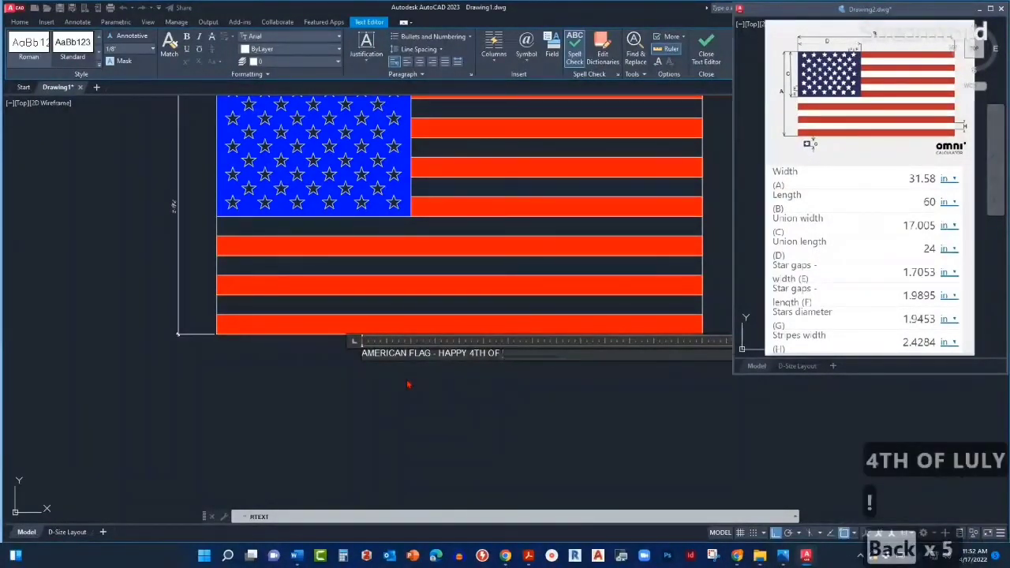
{"action": "type", "text": "JULY"}
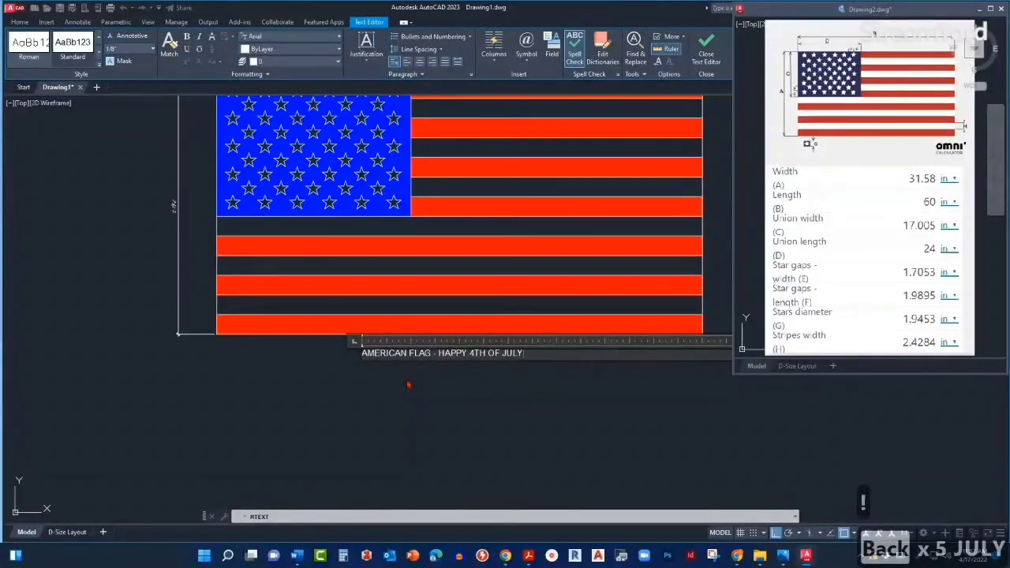
{"action": "type", "text": "!"}
{"action": "left_click", "coordinate": [407, 382]}
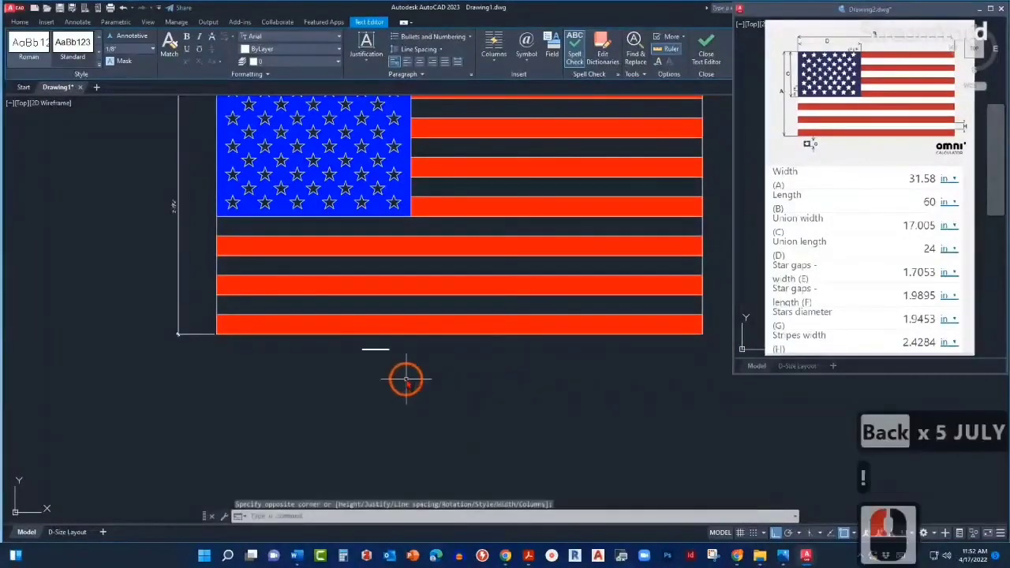
{"action": "scroll", "coordinate": [469, 366], "scroll_direction": "up", "scroll_amount": 2}
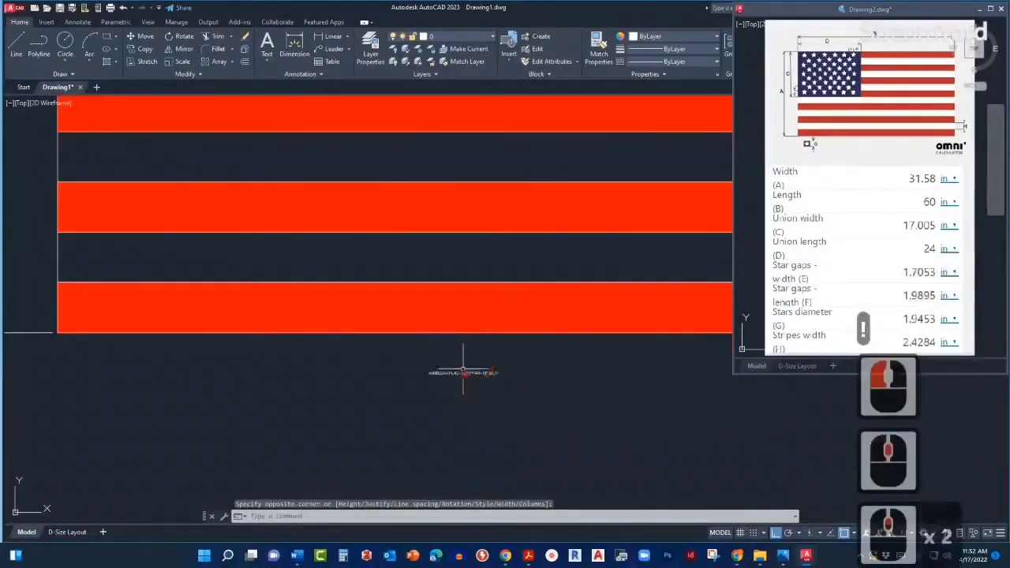
{"action": "scroll", "coordinate": [434, 374], "scroll_direction": "down", "scroll_amount": 2}
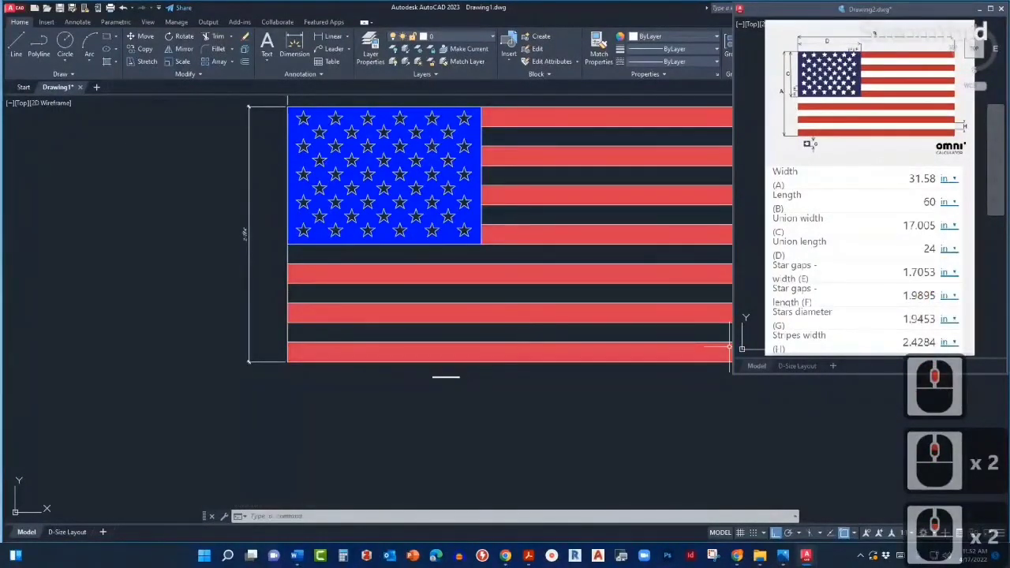
Step: Look up the title text height for the 3"=1'-0" scale in the Scale Factors PDF, highlight it, and move the PDF away
{"action": "left_click_drag", "start_coordinate": [1009, 149], "coordinate": [440, 104]}
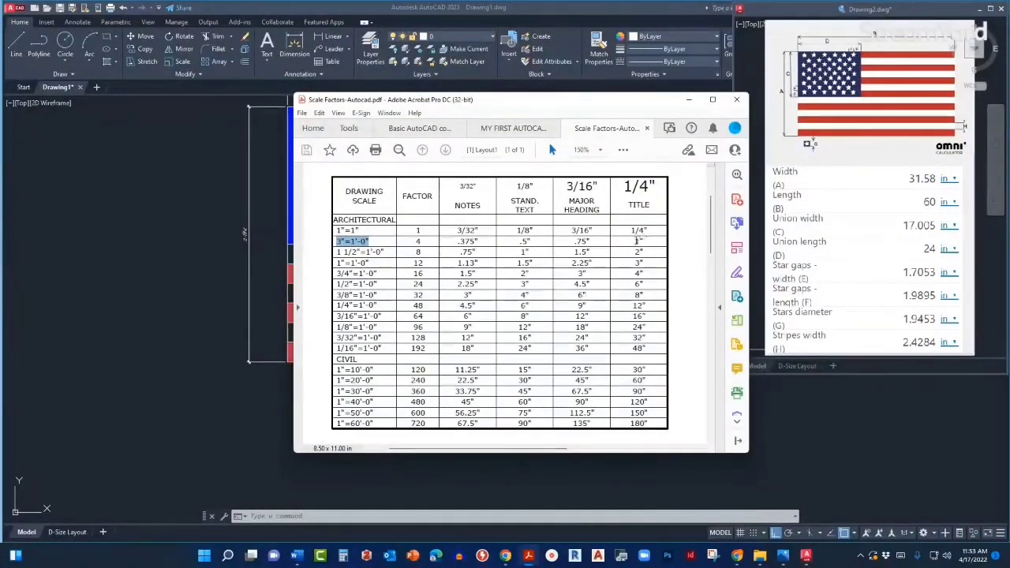
{"action": "double_click", "coordinate": [636, 240]}
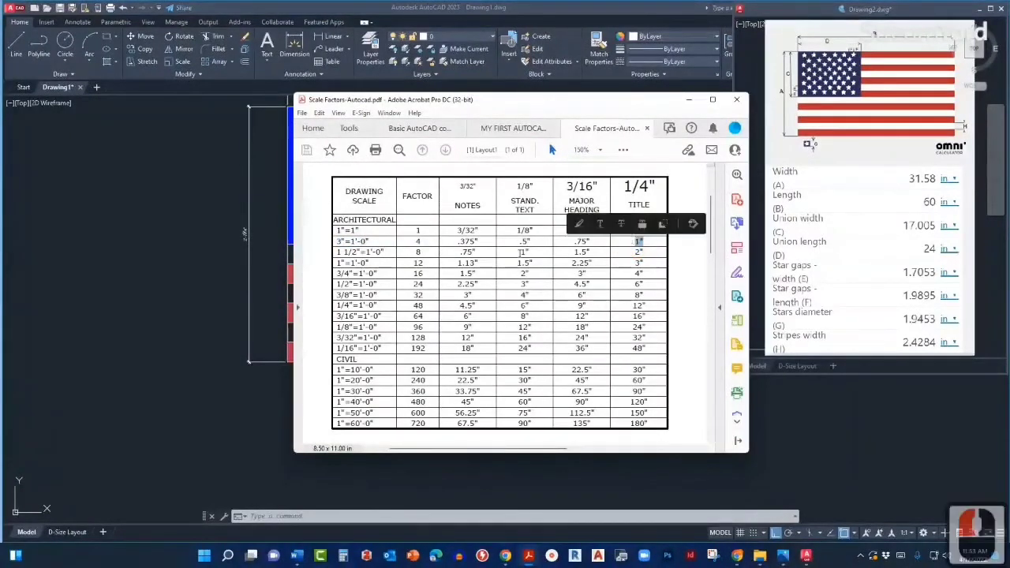
{"action": "left_click", "coordinate": [202, 273]}
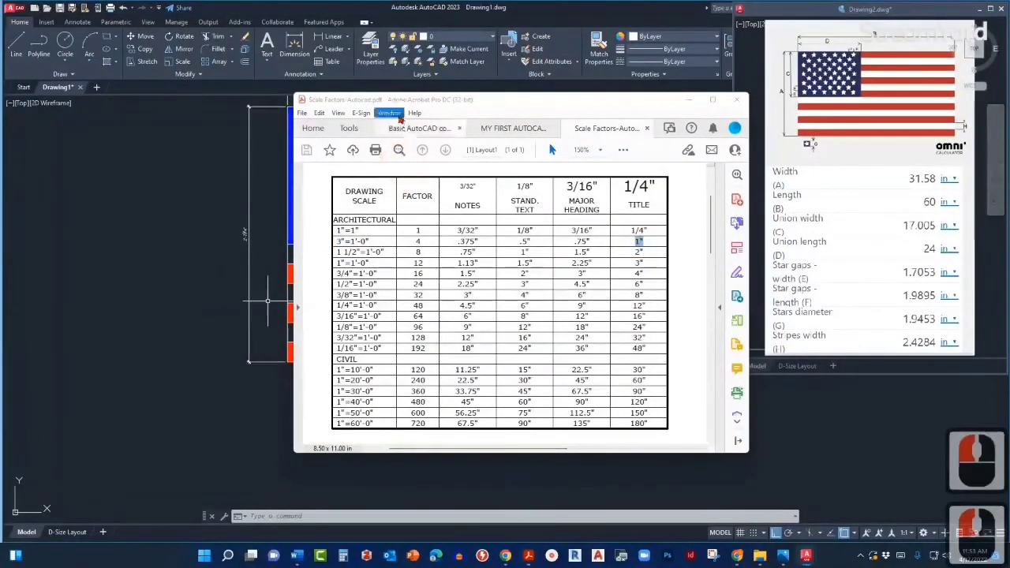
{"action": "mouse_move", "coordinate": [387, 105]}
{"action": "left_mouse_down"}
{"action": "mouse_move", "coordinate": [555, 115]}
{"action": "mouse_move", "coordinate": [830, 169]}
{"action": "mouse_move", "coordinate": [1005, 221]}
{"action": "left_mouse_up"}
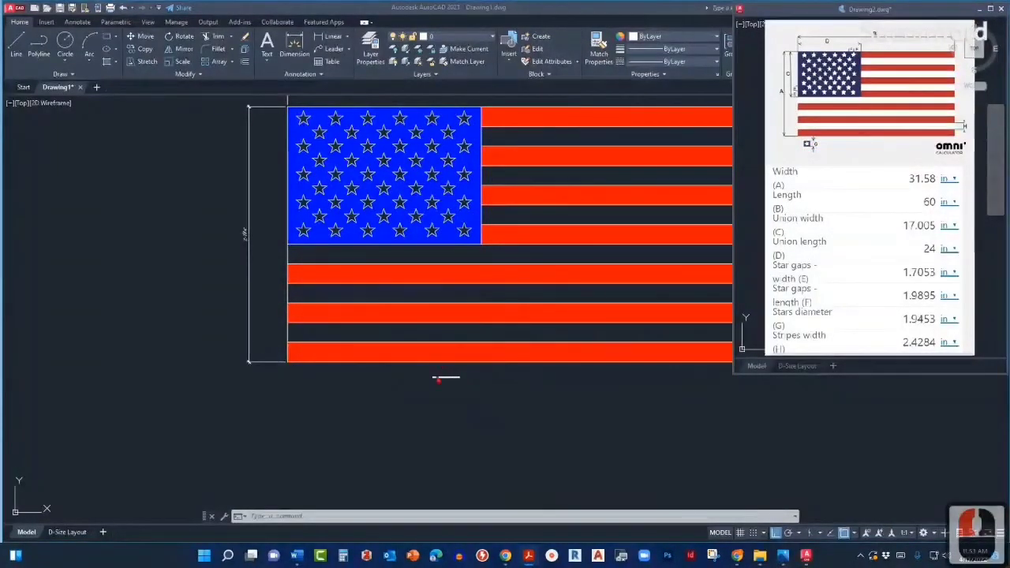
Step: Show the Properties palette docked beside the drawing and widen it so the property values are readable
{"action": "left_click", "coordinate": [435, 381]}
{"action": "scroll", "coordinate": [446, 379], "scroll_direction": "up", "scroll_amount": 4}
{"action": "left_click", "coordinate": [450, 368]}
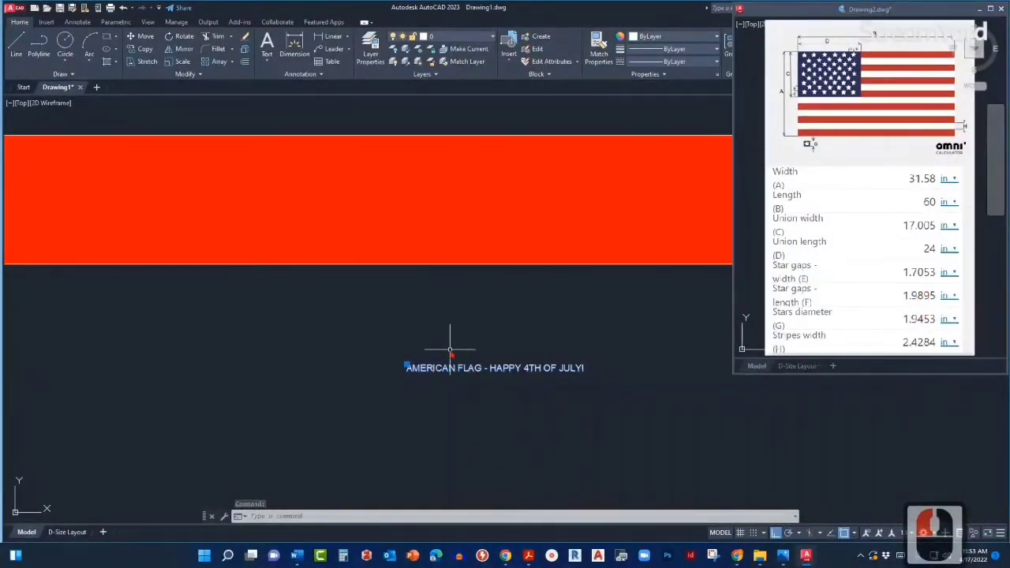
{"action": "key", "text": "Escape"}
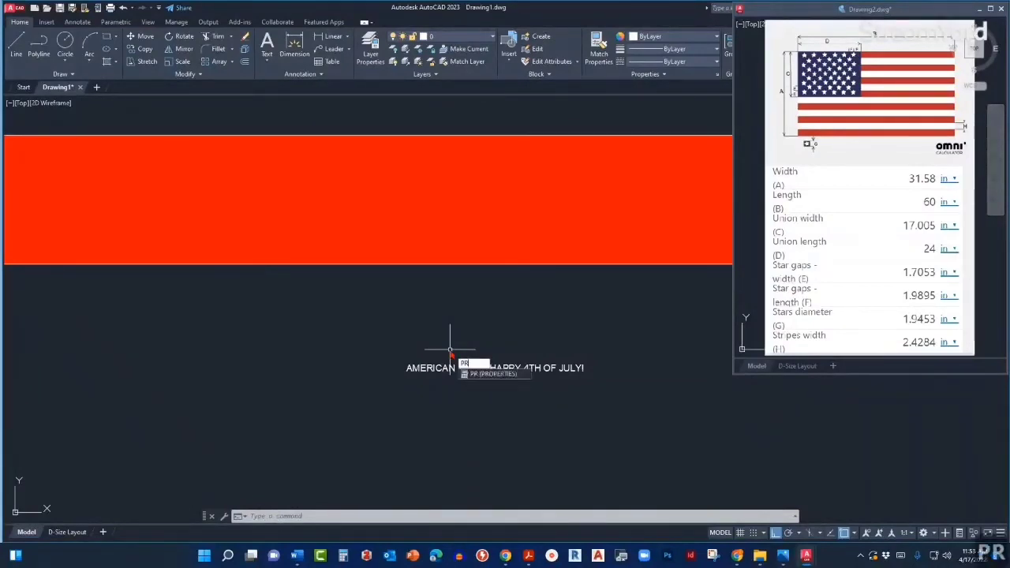
{"action": "key", "text": "Return"}
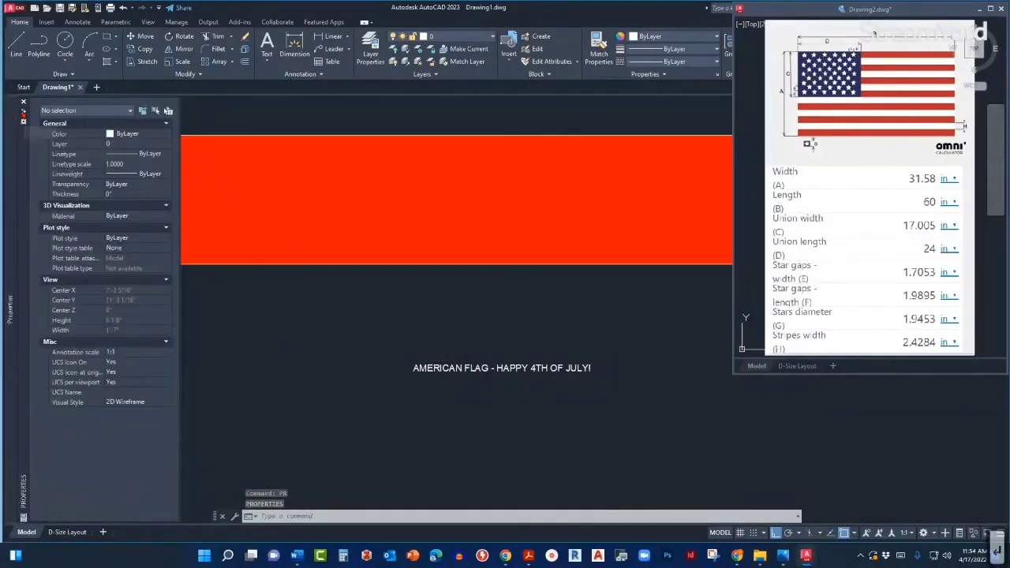
{"action": "left_click", "coordinate": [21, 111]}
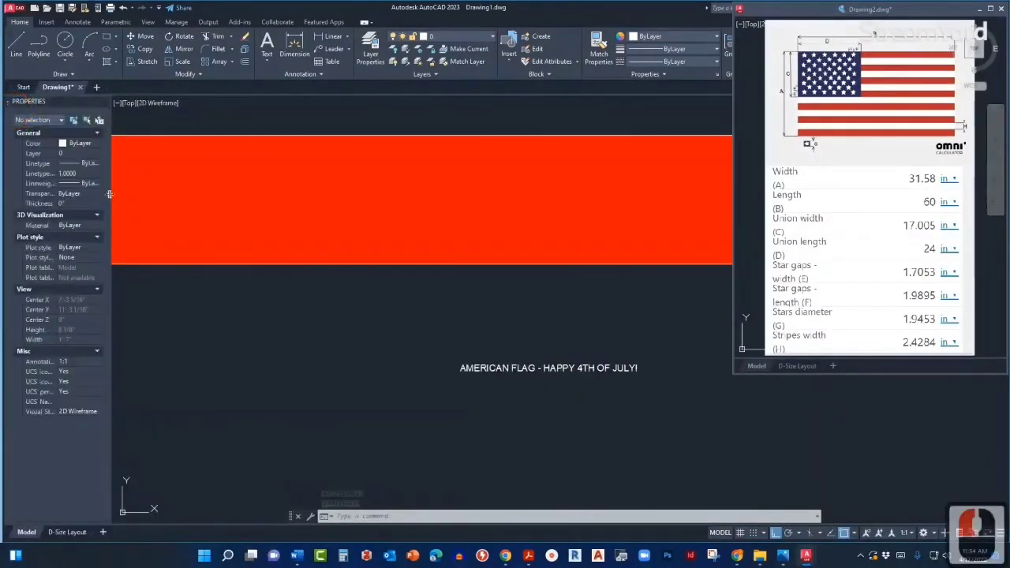
{"action": "left_click_drag", "start_coordinate": [109, 194], "coordinate": [174, 201]}
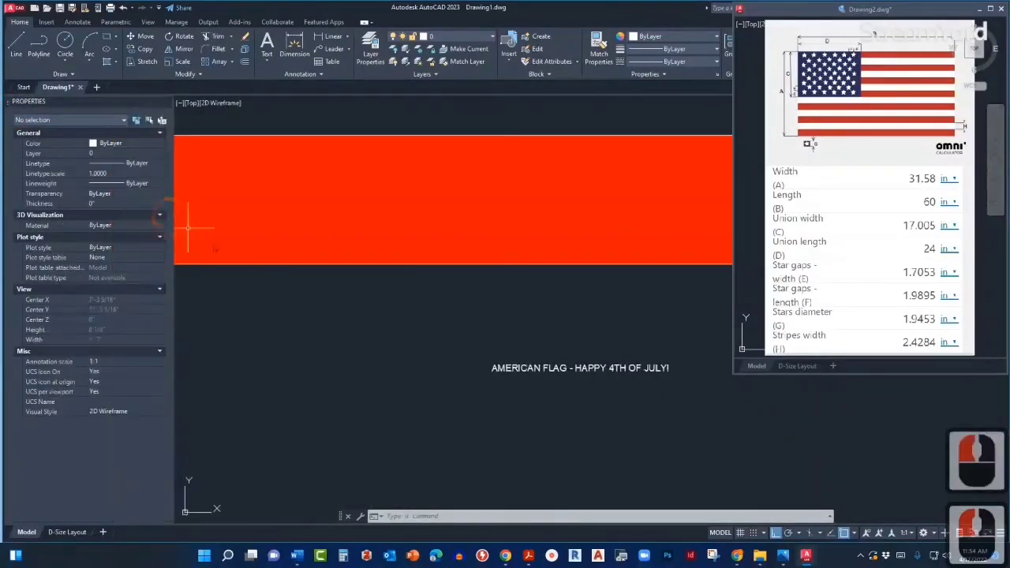
Step: Set the text height of the AMERICAN FLAG title below the flag to 1"
{"action": "left_click", "coordinate": [502, 368]}
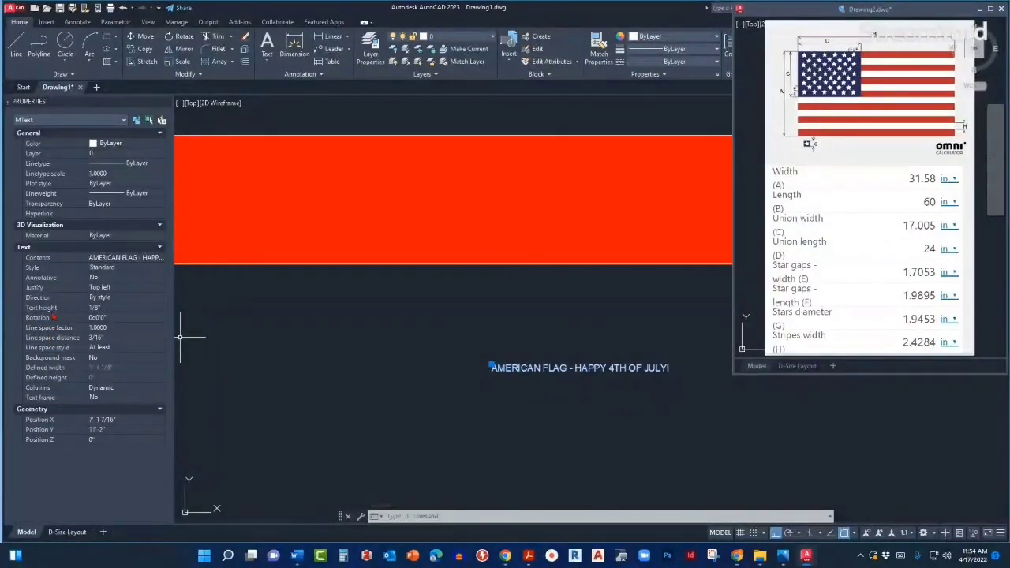
{"action": "left_click", "coordinate": [101, 308]}
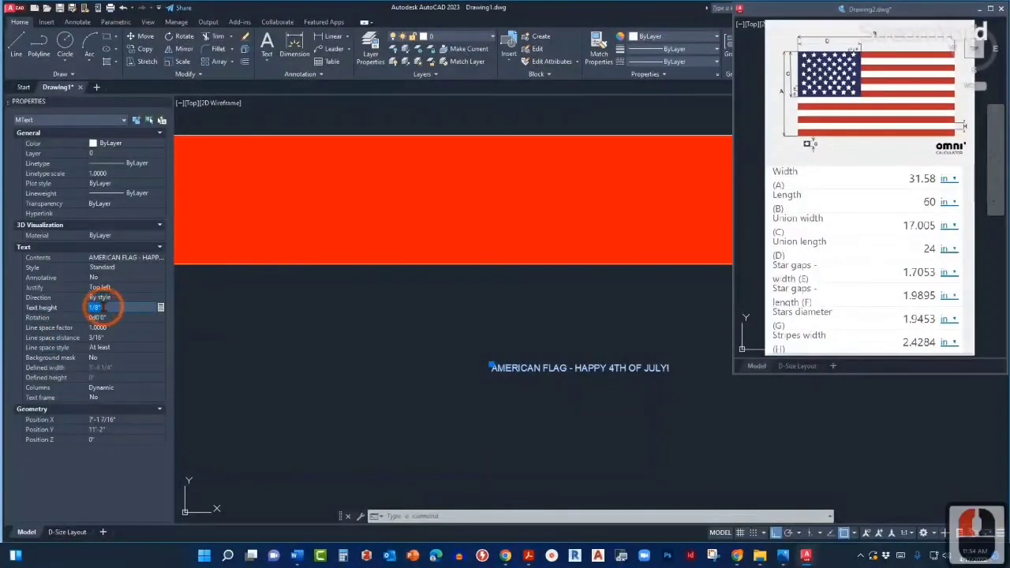
{"action": "type", "text": "1"}
{"action": "left_click", "coordinate": [105, 316]}
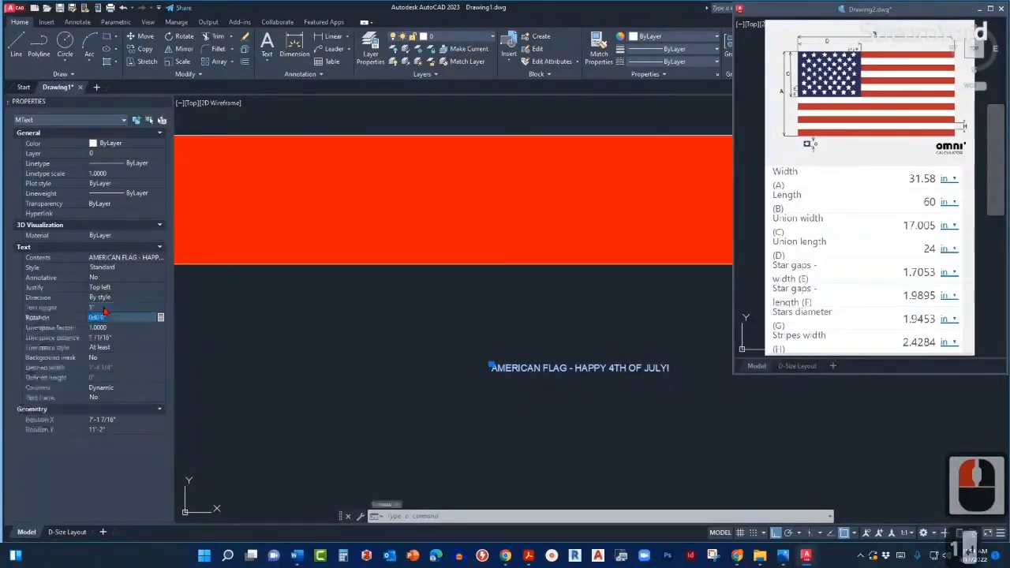
Step: Widen the title's text box so the title fits on one line, and close the Properties palette
{"action": "scroll", "coordinate": [272, 324], "scroll_direction": "down", "scroll_amount": 4}
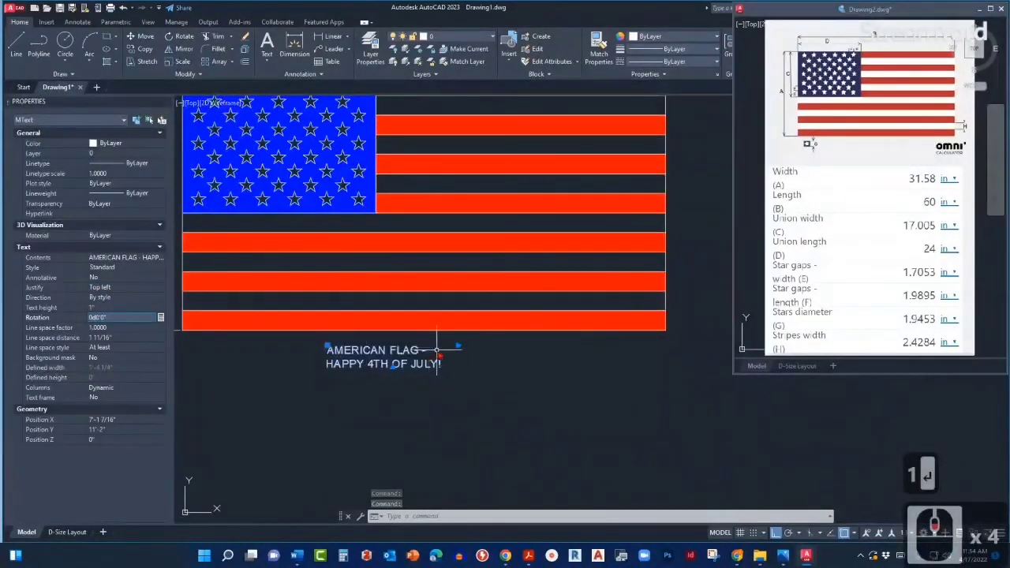
{"action": "left_click", "coordinate": [456, 348]}
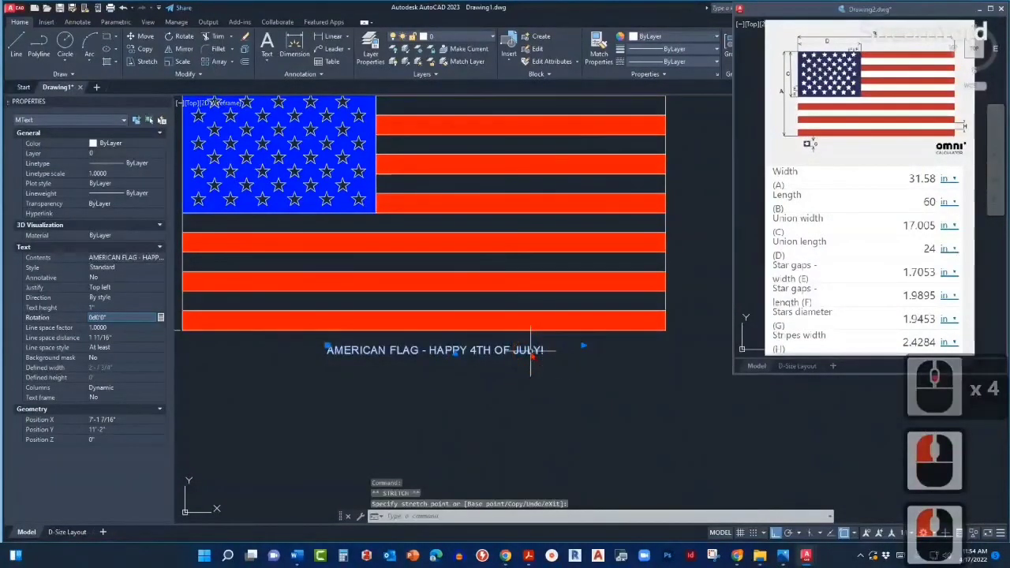
{"action": "left_click", "coordinate": [584, 348]}
{"action": "left_click", "coordinate": [164, 98]}
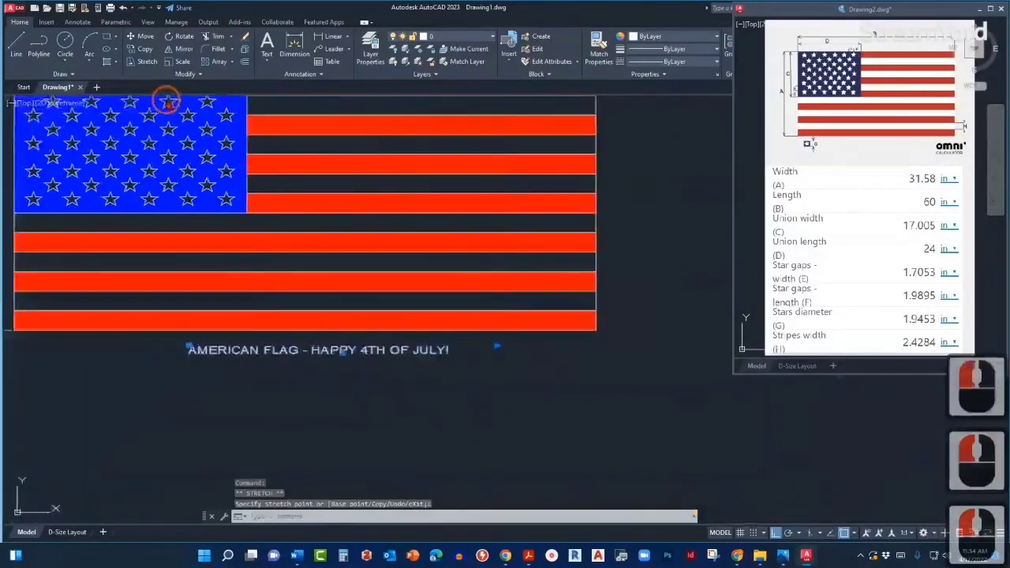
{"action": "left_click", "coordinate": [300, 277]}
Step: Clear the selection and check the resized title beneath the flag on the D-Size Layout
{"action": "middle_click_drag", "start_coordinate": [323, 373], "coordinate": [463, 400]}
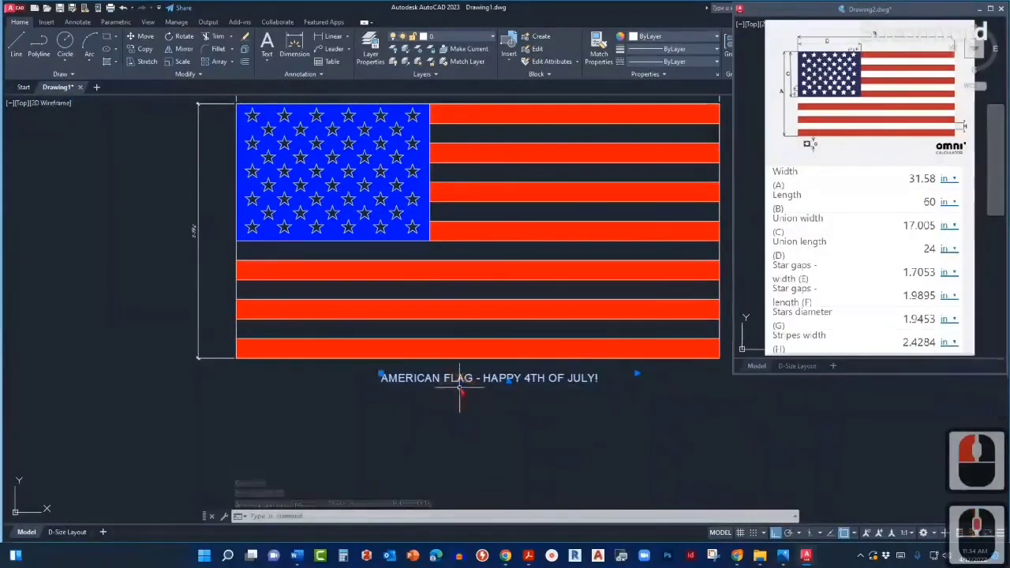
{"action": "left_click_drag", "start_coordinate": [456, 382], "coordinate": [336, 426]}
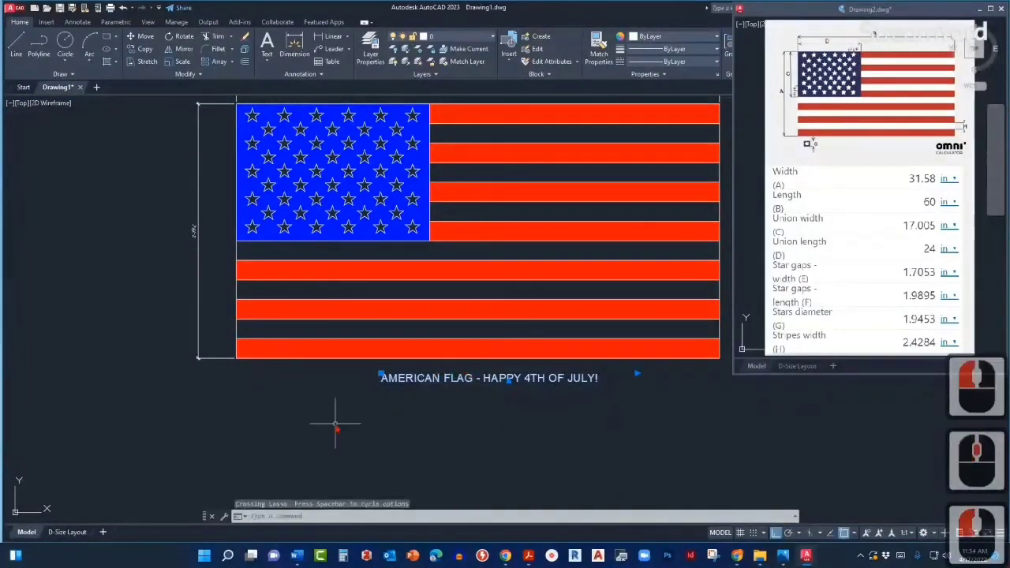
{"action": "left_click_drag", "start_coordinate": [105, 503], "coordinate": [103, 505]}
{"action": "left_click", "coordinate": [67, 532]}
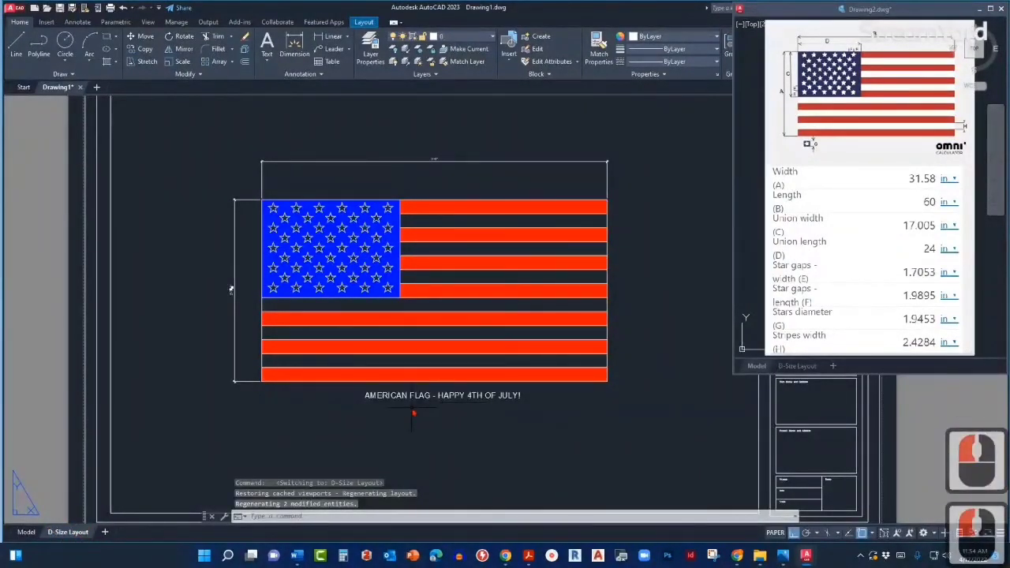
{"action": "right_click", "coordinate": [150, 464]}
{"action": "key", "text": "Escape"}
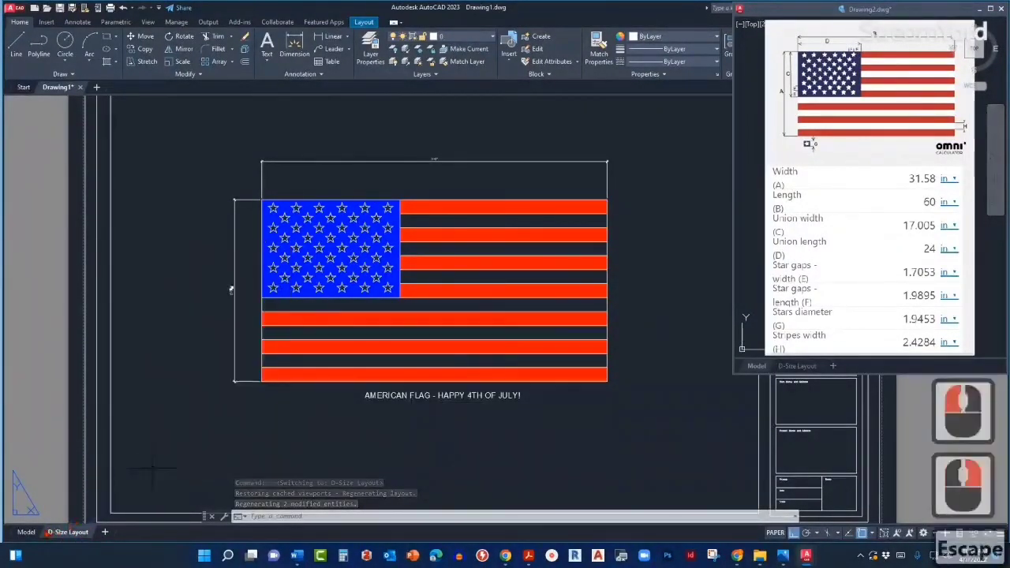
Step: Return to model space and nudge the title slightly down and left, away from the flag's bottom edge
{"action": "left_click", "coordinate": [26, 533]}
{"action": "scroll", "coordinate": [377, 412], "scroll_direction": "down", "scroll_amount": 2}
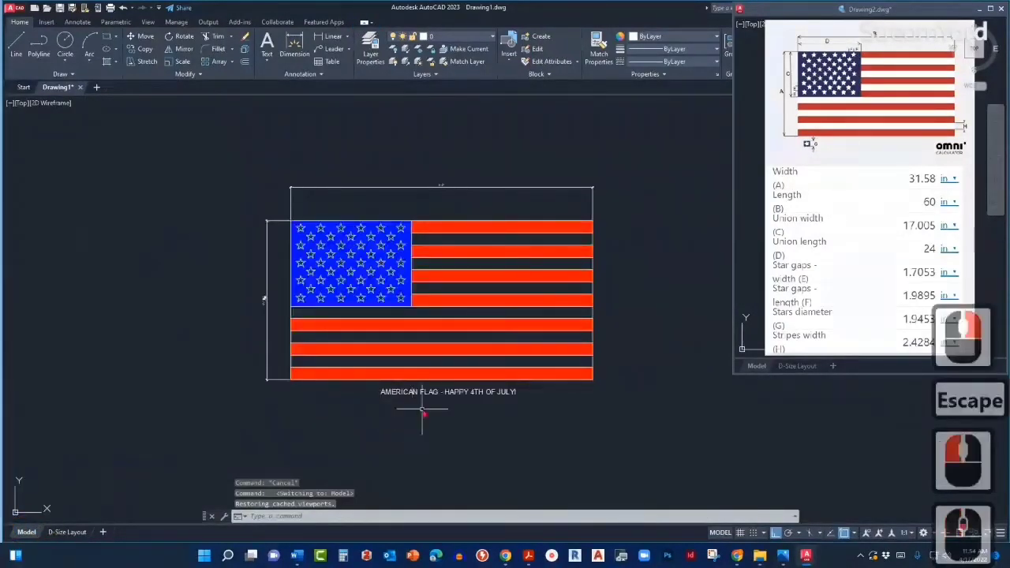
{"action": "middle_click_drag", "start_coordinate": [421, 409], "coordinate": [423, 364]}
{"action": "left_click", "coordinate": [409, 351]}
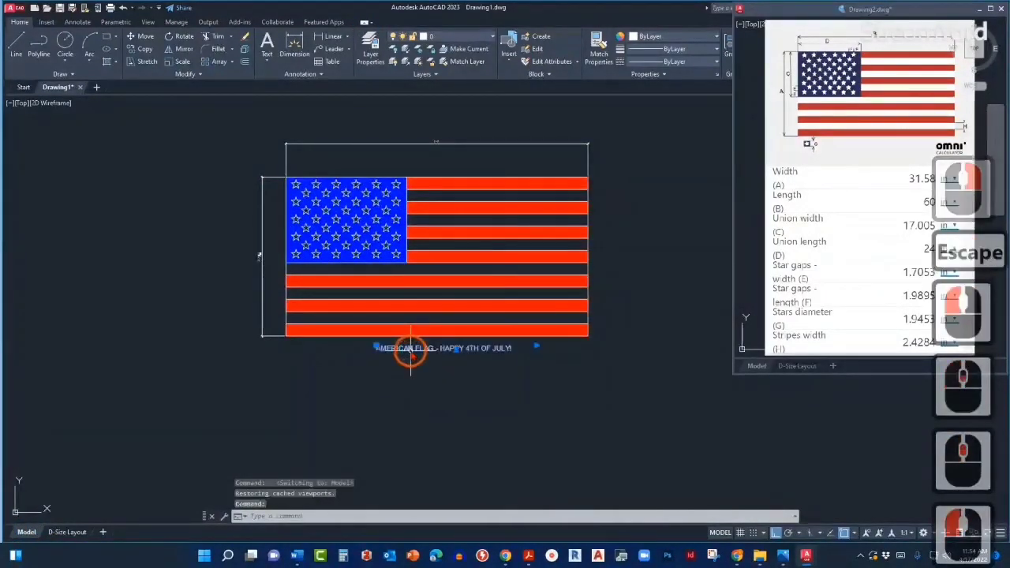
{"action": "left_click_drag", "start_coordinate": [409, 351], "coordinate": [410, 358]}
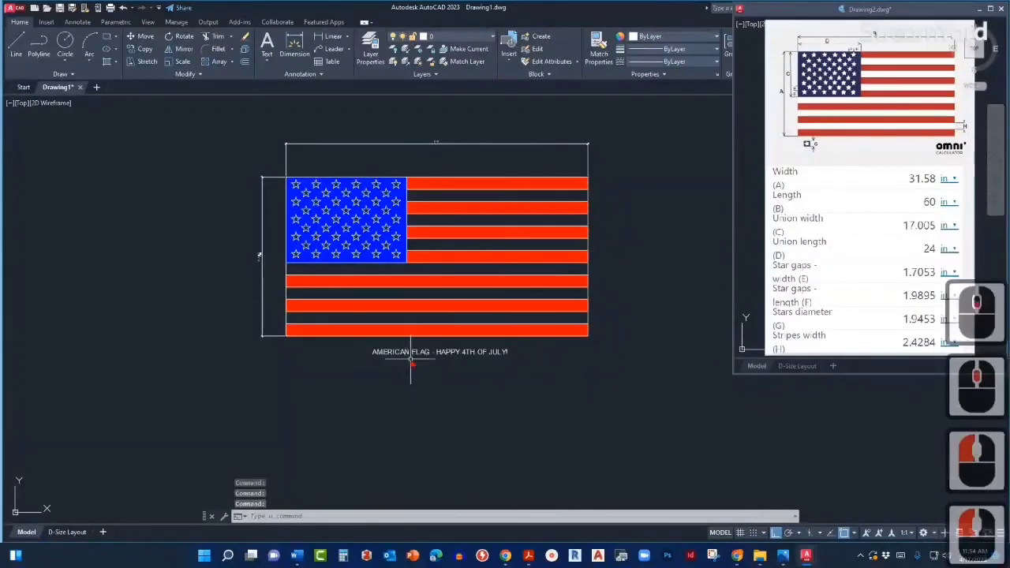
Step: Draw a horizontal line just beneath the title, extending slightly past both ends of the text
{"action": "scroll", "coordinate": [416, 361], "scroll_direction": "up", "scroll_amount": 4}
{"action": "type", "text": "l"}
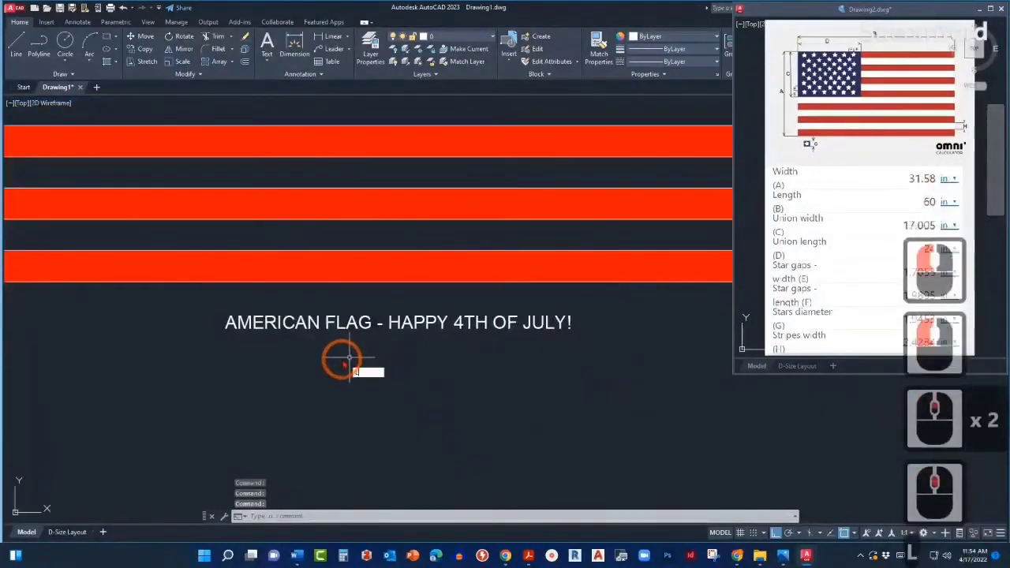
{"action": "key", "text": "Return"}
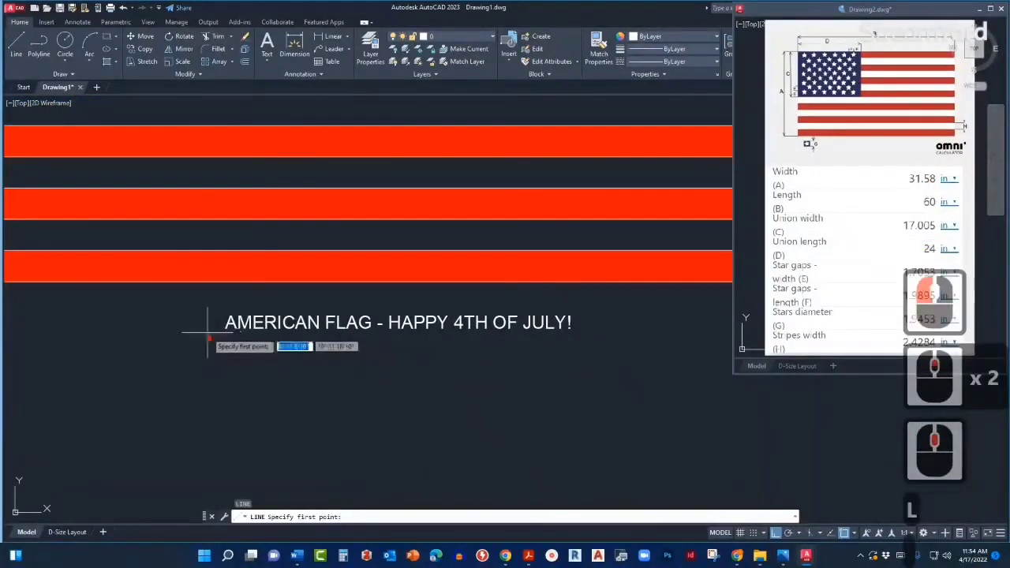
{"action": "left_click", "coordinate": [198, 337]}
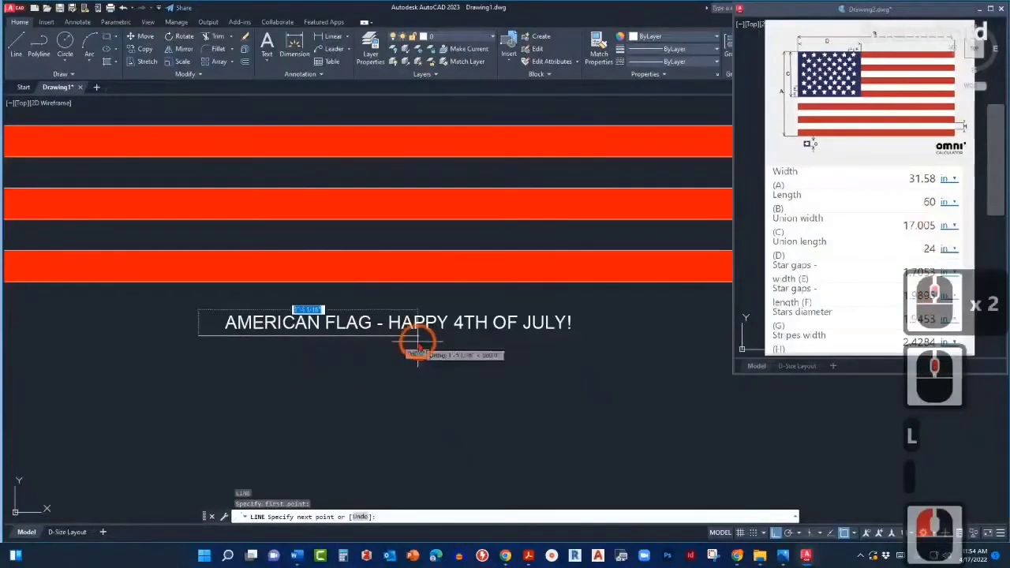
{"action": "left_click", "coordinate": [593, 344]}
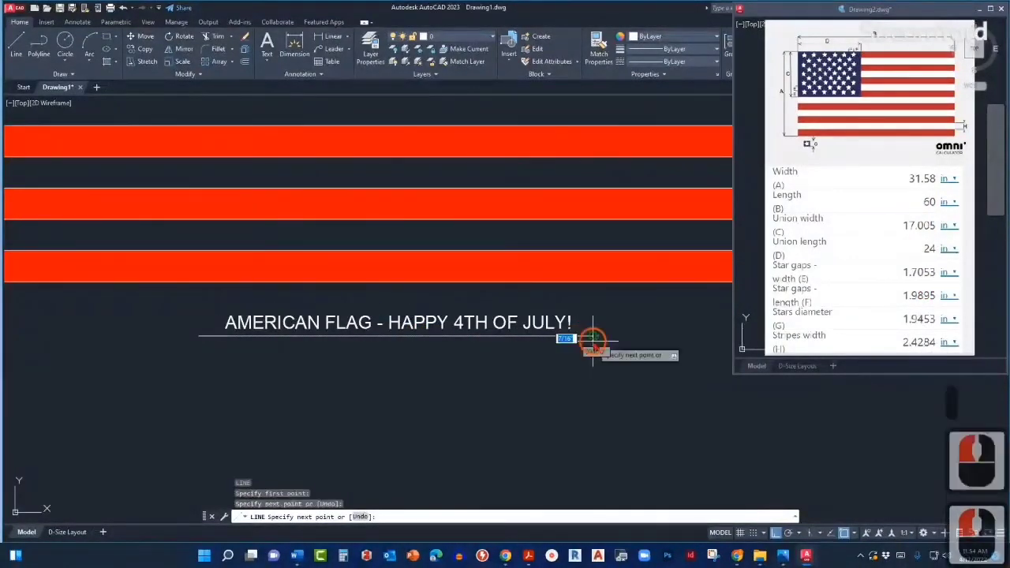
{"action": "key", "text": "Escape"}
Step: Copy the title text straight down to just below the horizontal line
{"action": "middle_click_drag", "start_coordinate": [263, 320], "coordinate": [337, 312]}
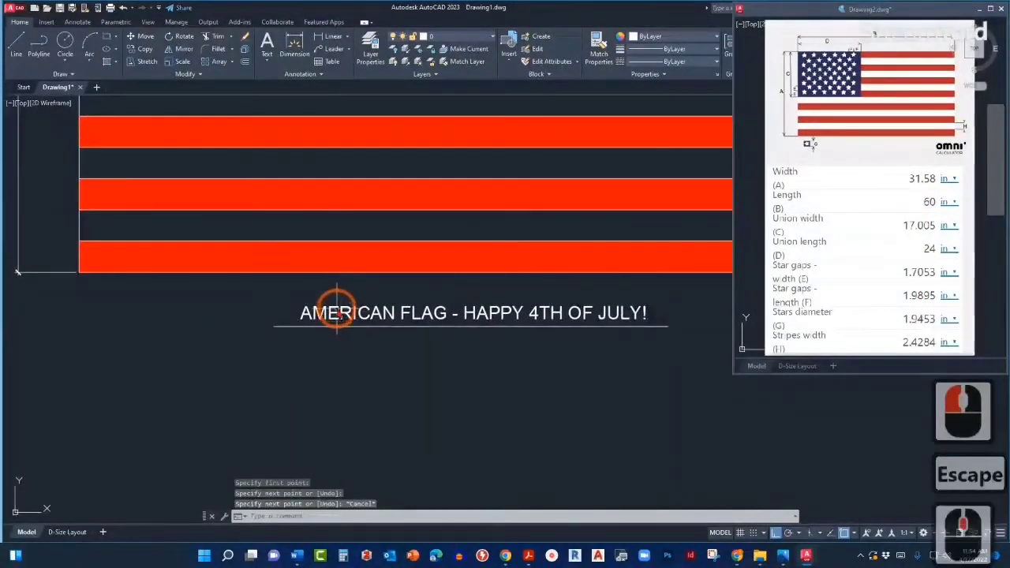
{"action": "left_click", "coordinate": [337, 312]}
{"action": "type", "text": "co"}
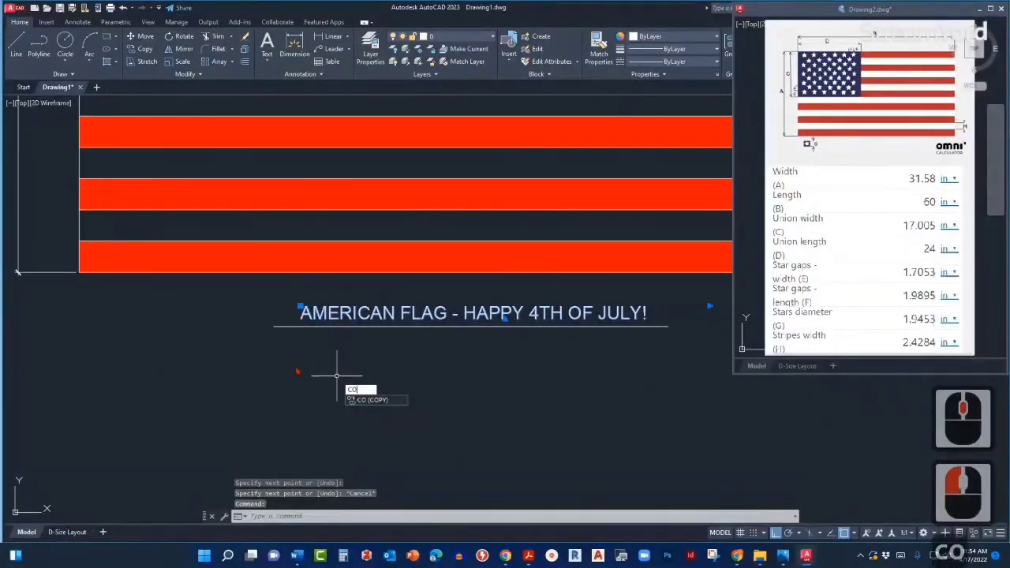
{"action": "key", "text": "Return"}
{"action": "left_click", "coordinate": [274, 353]}
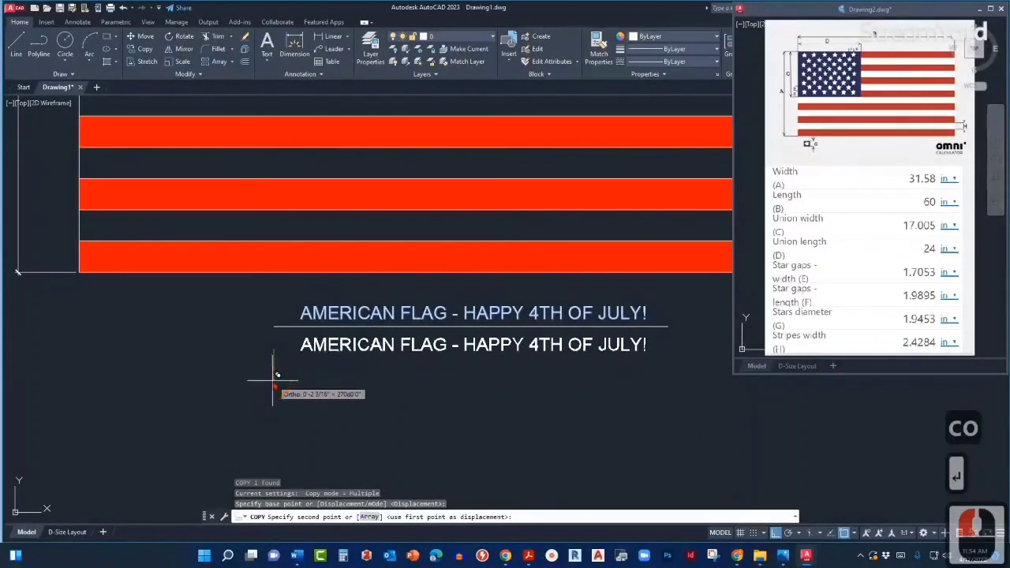
{"action": "left_click", "coordinate": [272, 378]}
{"action": "key", "text": "Escape"}
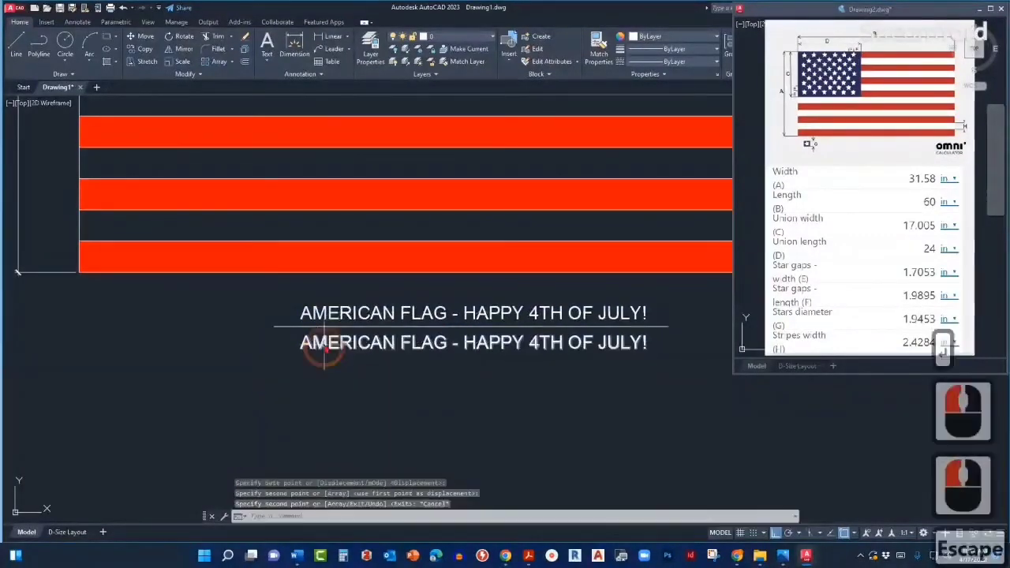
{"action": "double_click", "coordinate": [324, 347]}
{"action": "key", "text": "ctrl+a"}
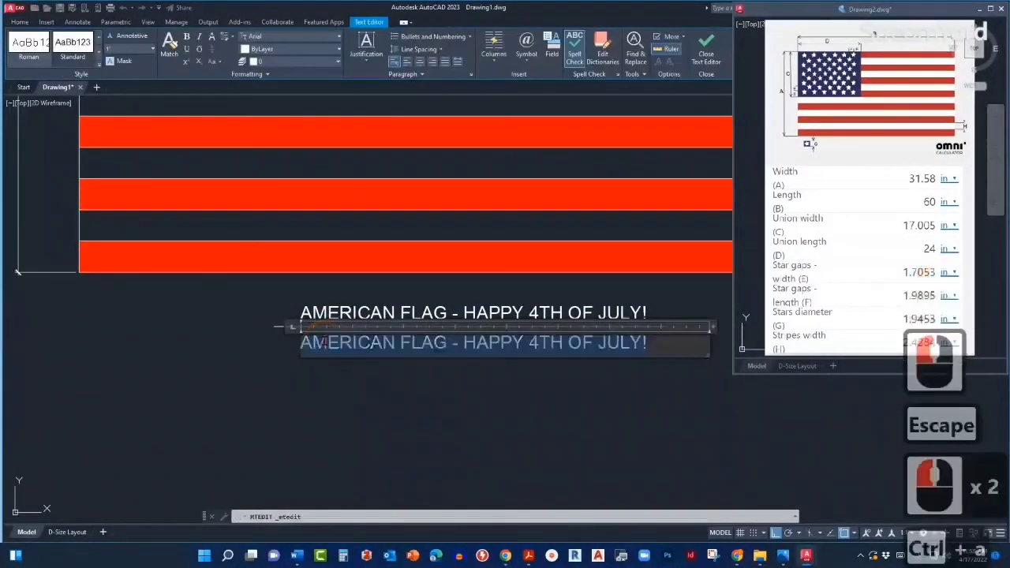
{"action": "key", "text": "Escape"}
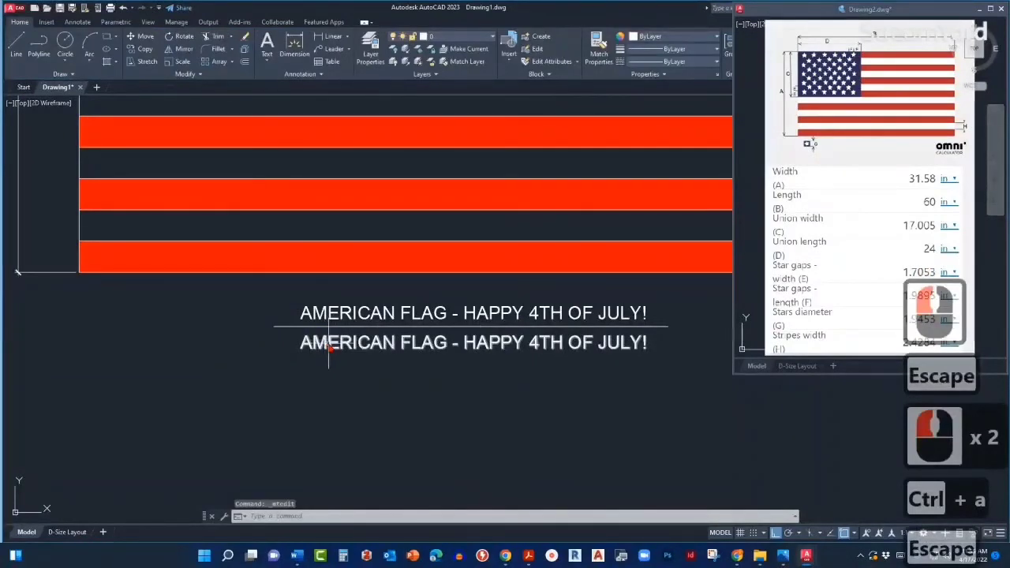
Step: Replace the copied title text beneath the horizontal line with SCALE: 3" = 1'-0"
{"action": "double_click", "coordinate": [325, 343]}
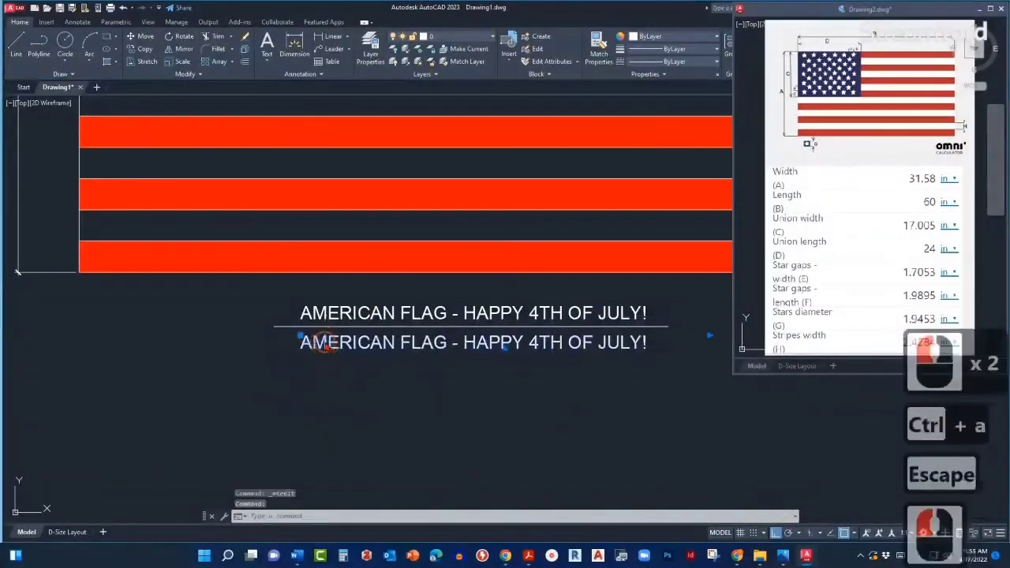
{"action": "key", "text": "ctrl+a"}
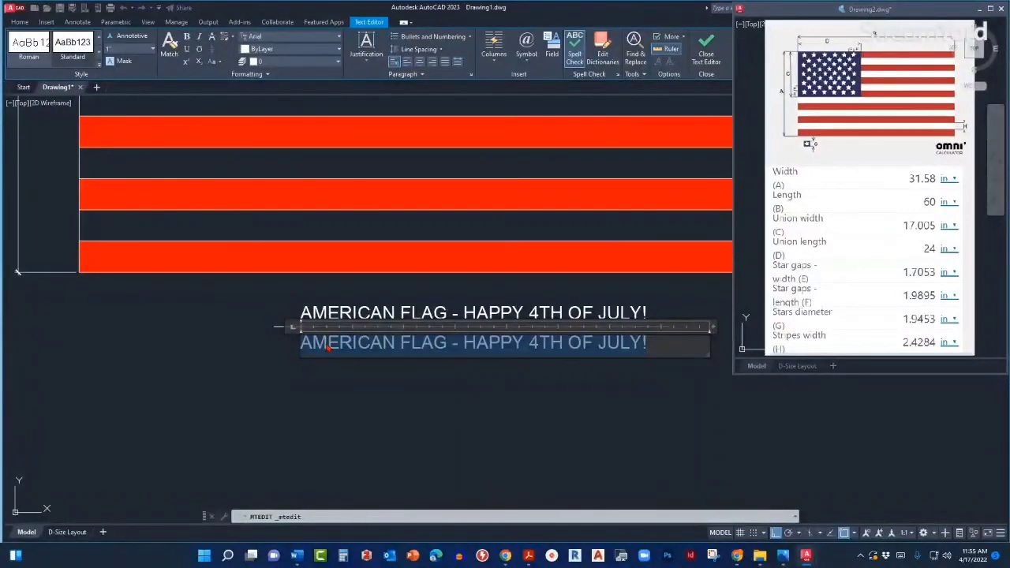
{"action": "type", "text": "SCALE:"}
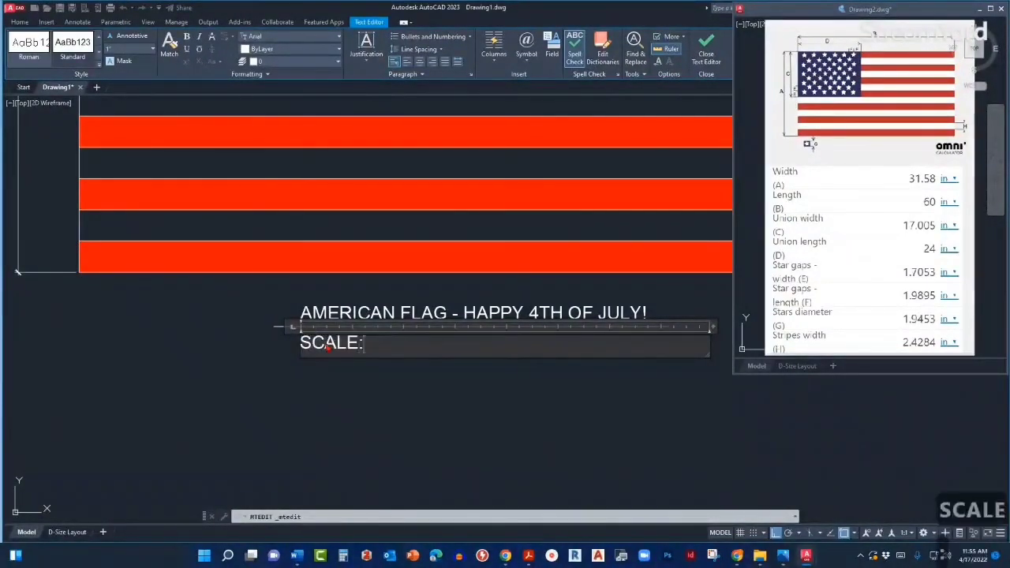
{"action": "type", "text": " 3"}
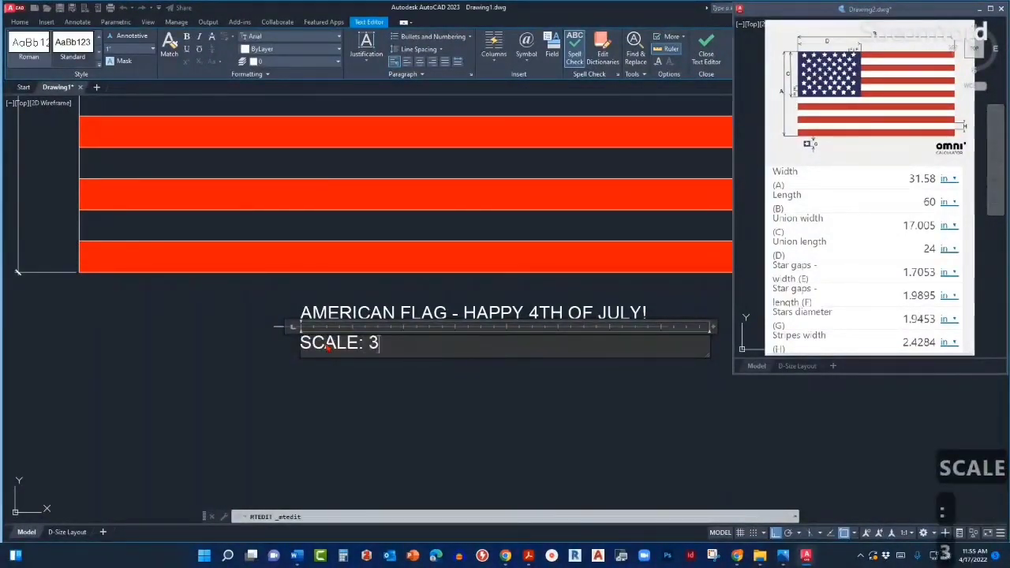
{"action": "type", "text": "\" = "}
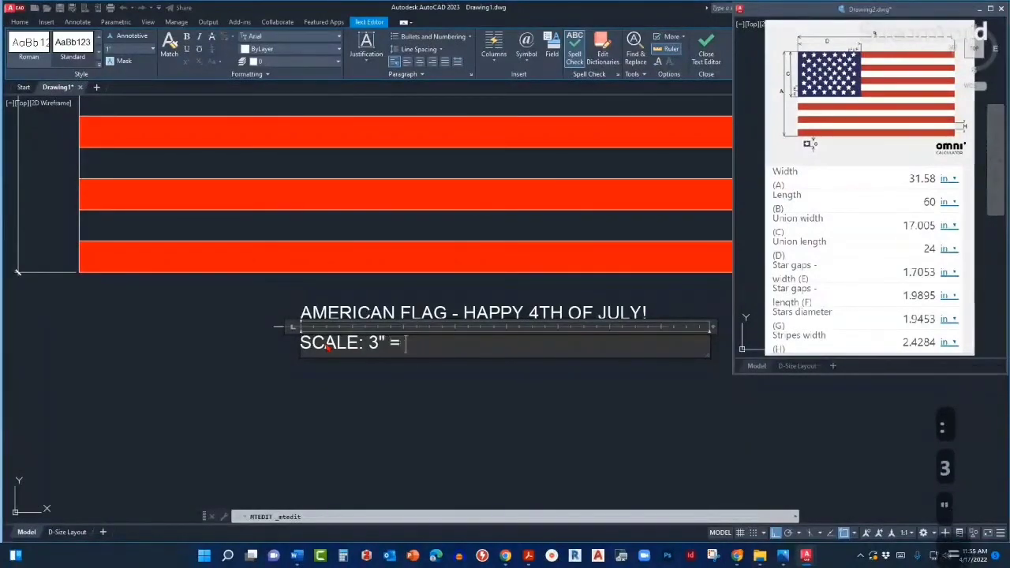
{"action": "type", "text": "1'"}
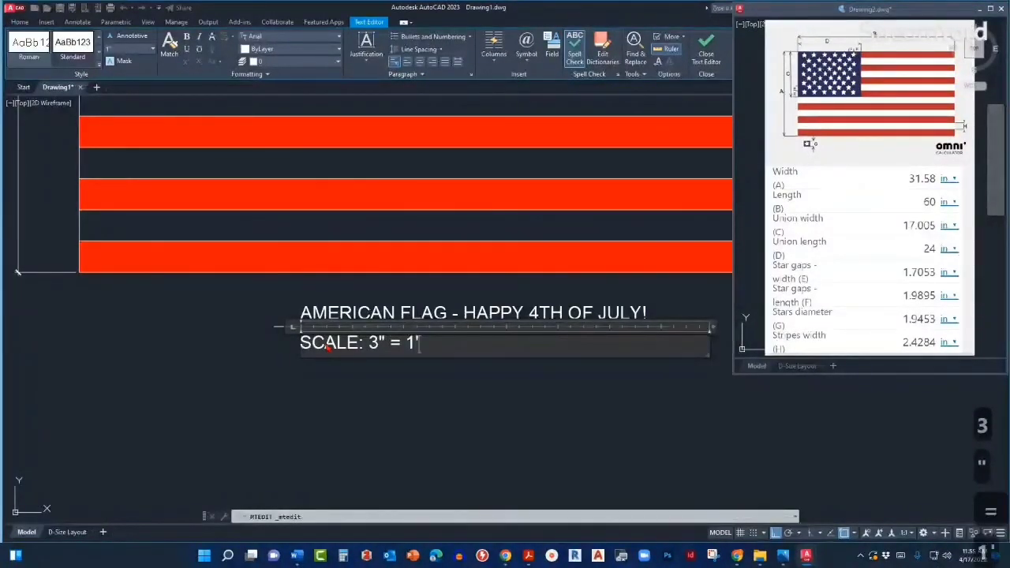
{"action": "type", "text": "-0\""}
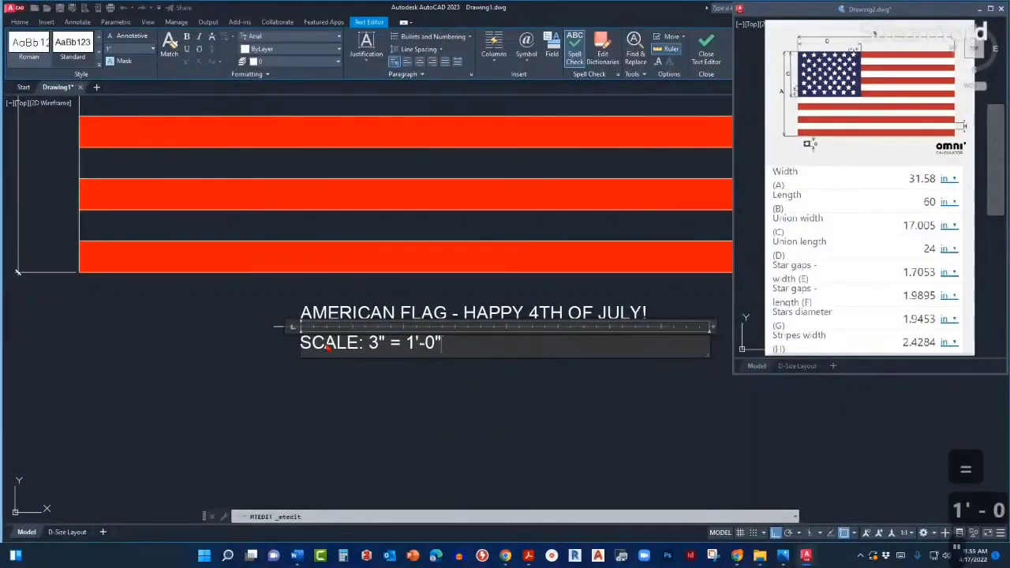
{"action": "left_click", "coordinate": [356, 389]}
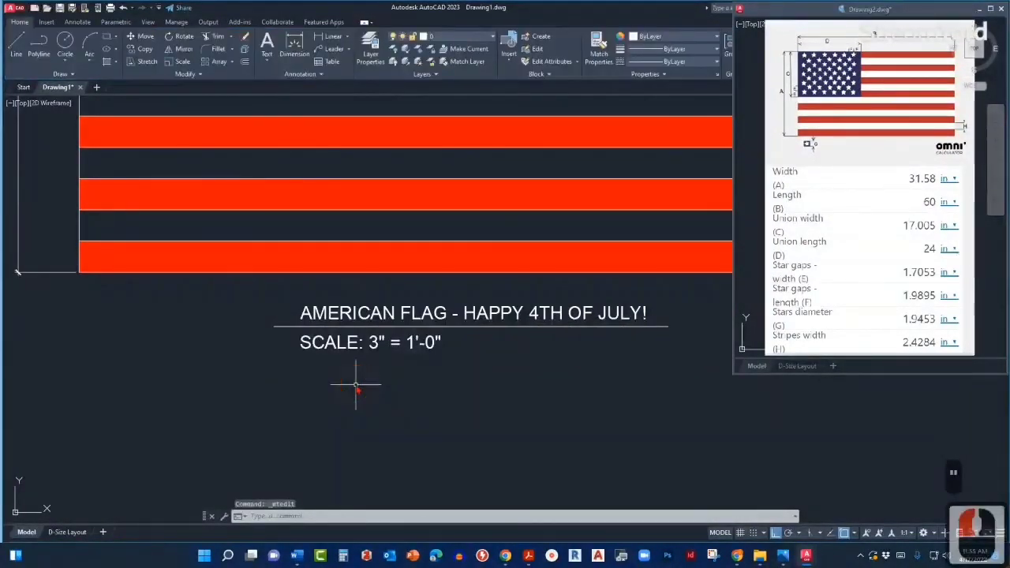
Step: Switch to the D-Size Layout and check the flag with its title, line and scale label on the sheet
{"action": "scroll", "coordinate": [354, 390], "scroll_direction": "down", "scroll_amount": 2}
{"action": "scroll", "coordinate": [345, 332], "scroll_direction": "up", "scroll_amount": 2}
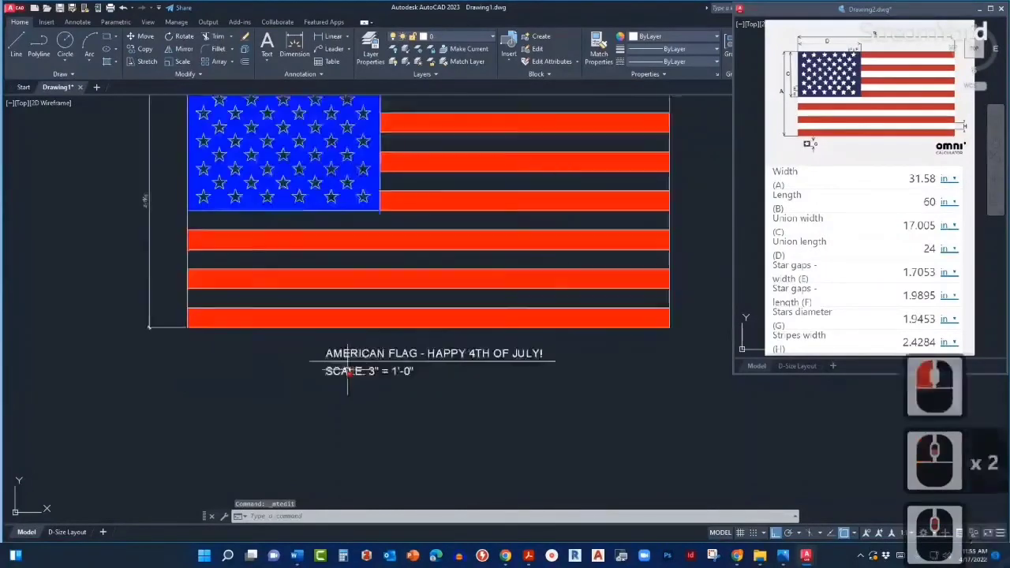
{"action": "middle_click_drag", "start_coordinate": [347, 374], "coordinate": [346, 376]}
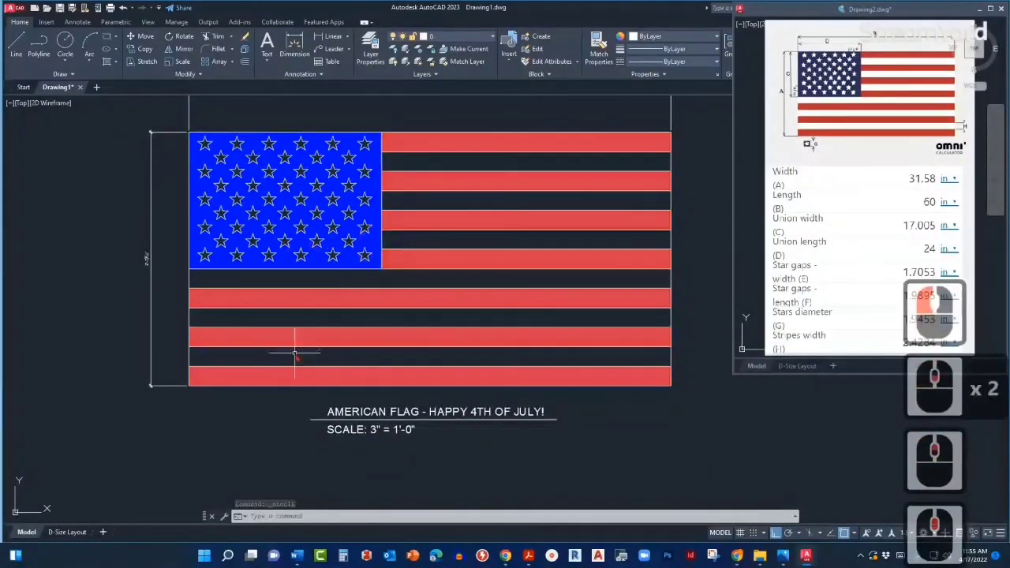
{"action": "left_click", "coordinate": [67, 532]}
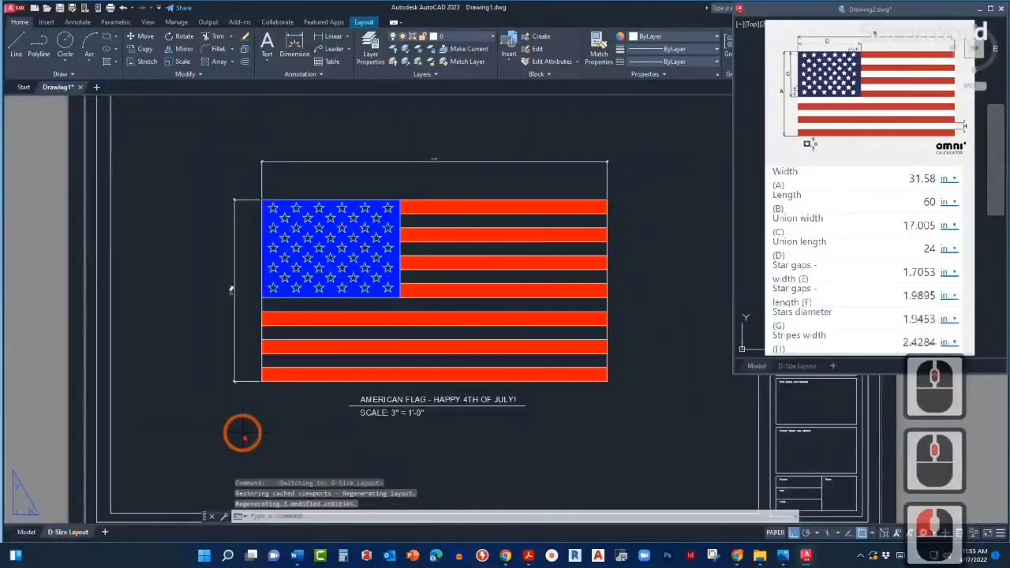
{"action": "middle_click_drag", "start_coordinate": [248, 428], "coordinate": [223, 394]}
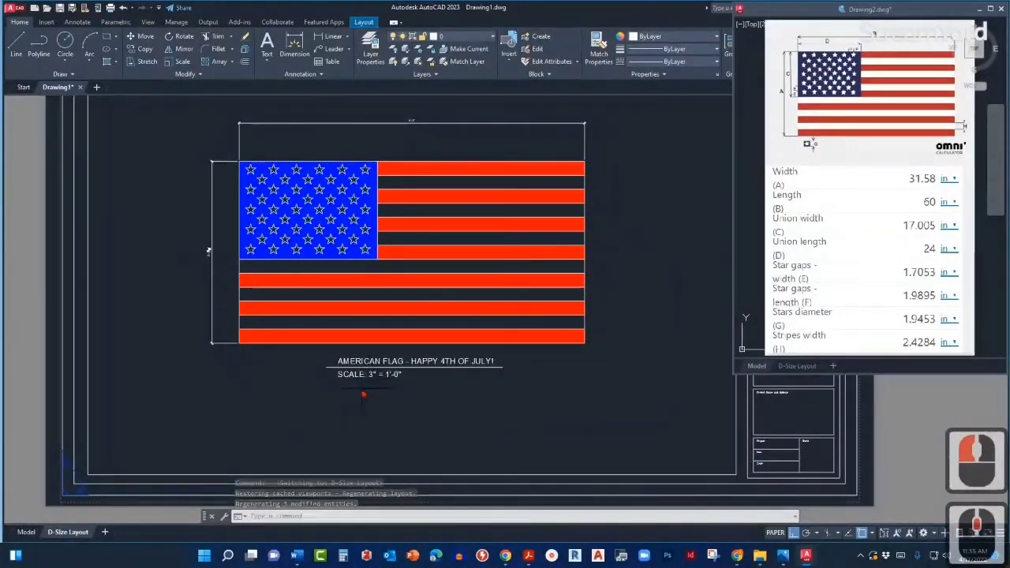
{"action": "scroll", "coordinate": [363, 394], "scroll_direction": "down", "scroll_amount": 2}
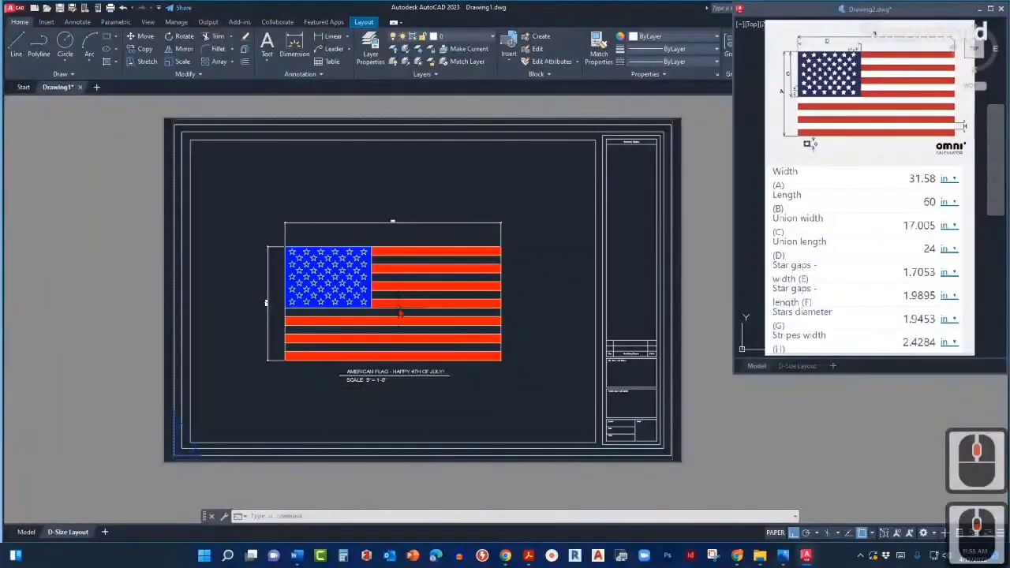
{"action": "scroll", "coordinate": [394, 315], "scroll_direction": "up", "scroll_amount": 2}
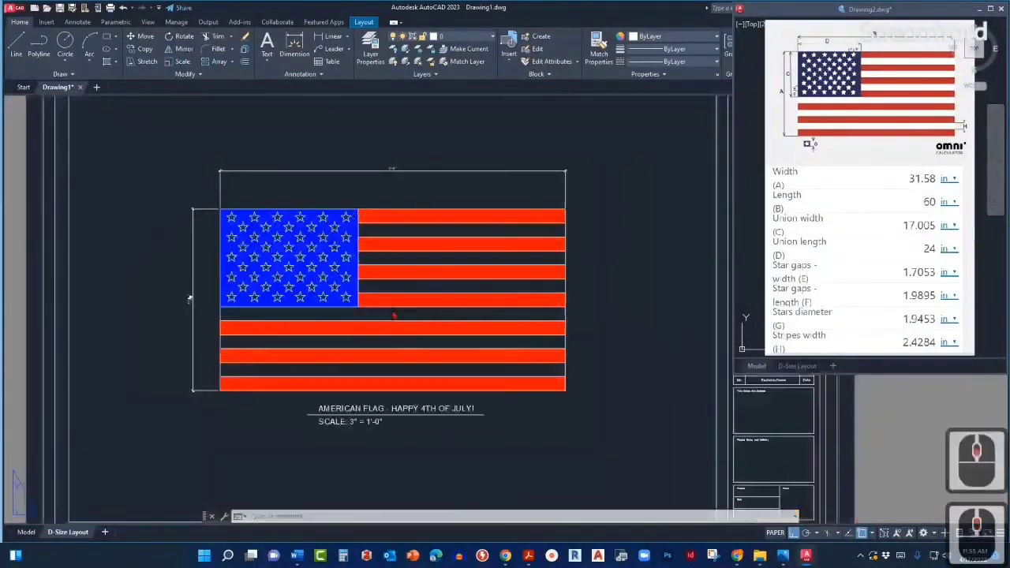
{"action": "middle_click", "coordinate": [392, 312]}
{"action": "middle_click", "coordinate": [392, 311]}
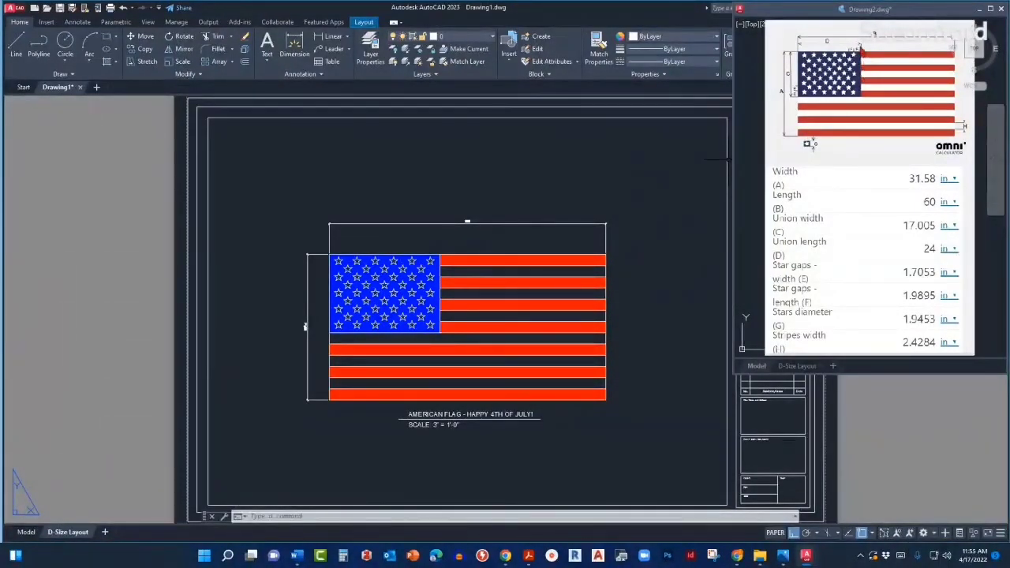
Step: Close the floating Drawing2.dwg reference drawing without saving its changes
{"action": "left_click", "coordinate": [846, 128]}
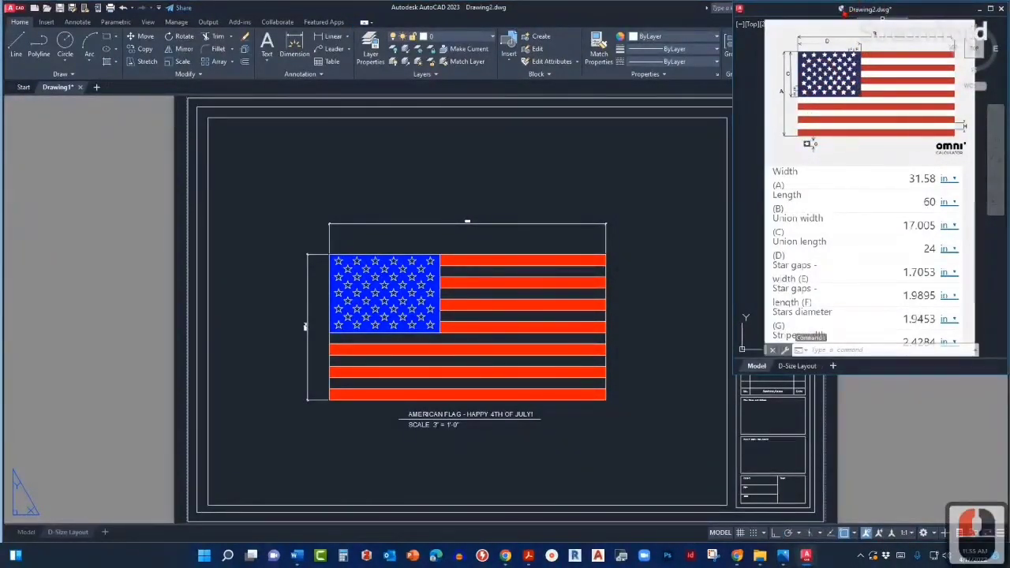
{"action": "left_click", "coordinate": [845, 10]}
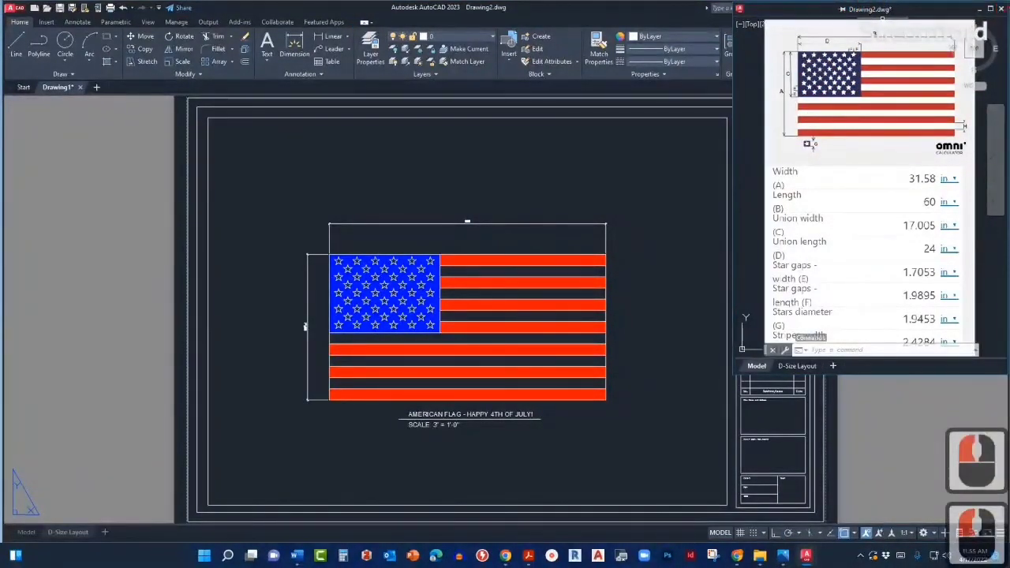
{"action": "left_click", "coordinate": [1000, 8]}
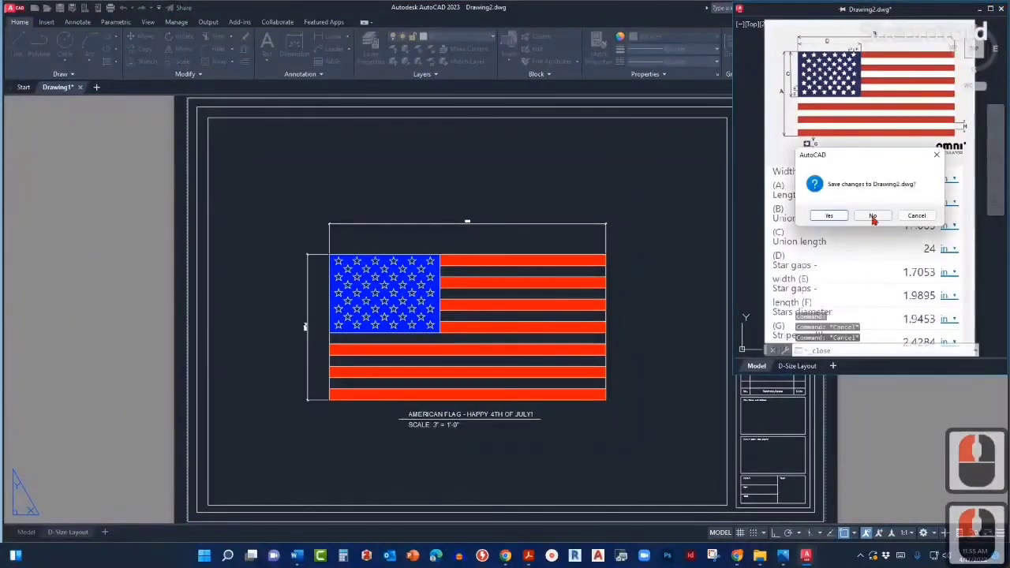
{"action": "left_click", "coordinate": [872, 216]}
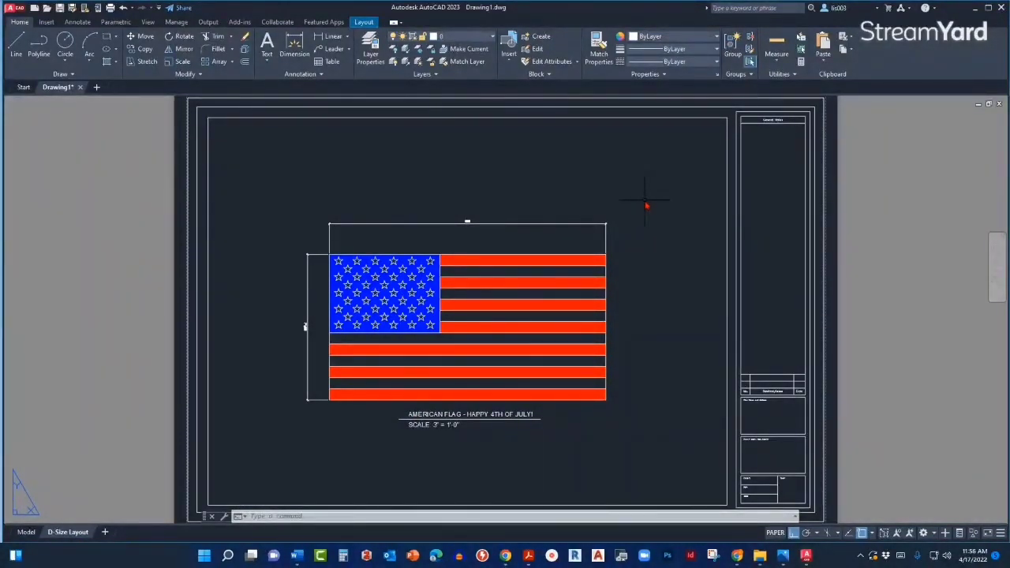
Step: Start a plot of the D-Size Layout and review the available plotters, paper sizes and plot area options
{"action": "key", "text": "ctrl+p"}
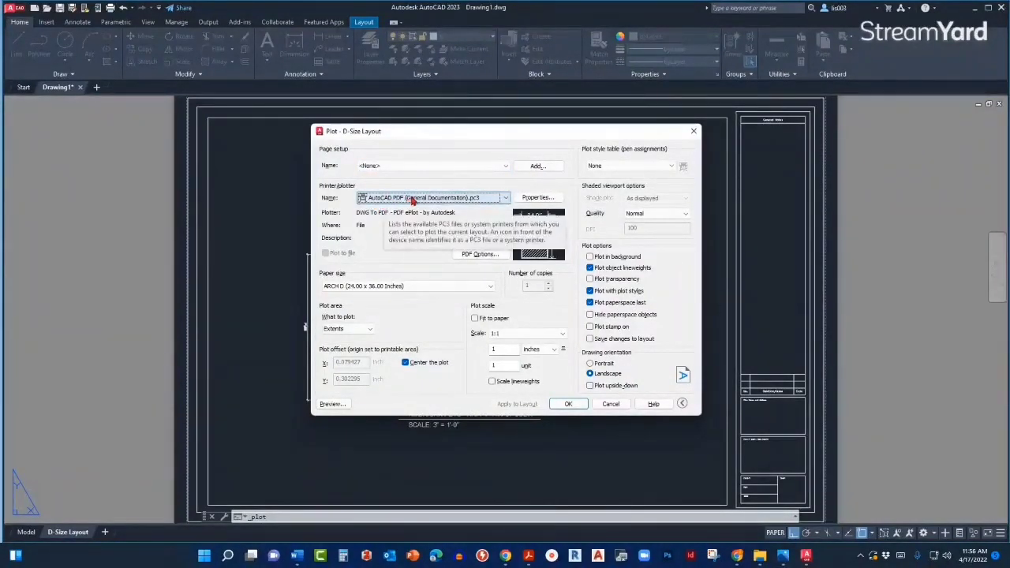
{"action": "left_click", "coordinate": [505, 198]}
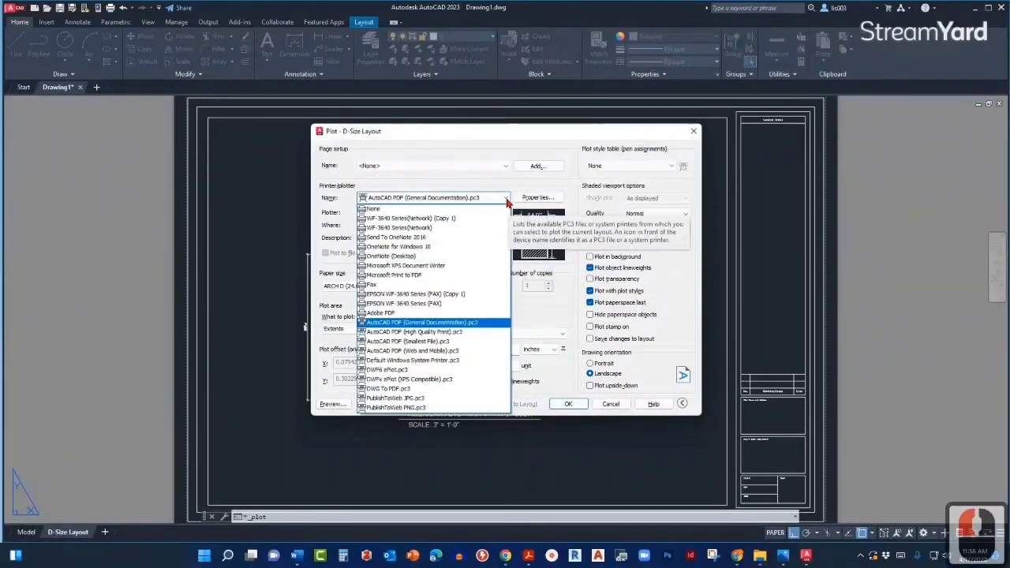
{"action": "left_click", "coordinate": [505, 198]}
{"action": "left_click", "coordinate": [504, 198]}
{"action": "left_click", "coordinate": [505, 198]}
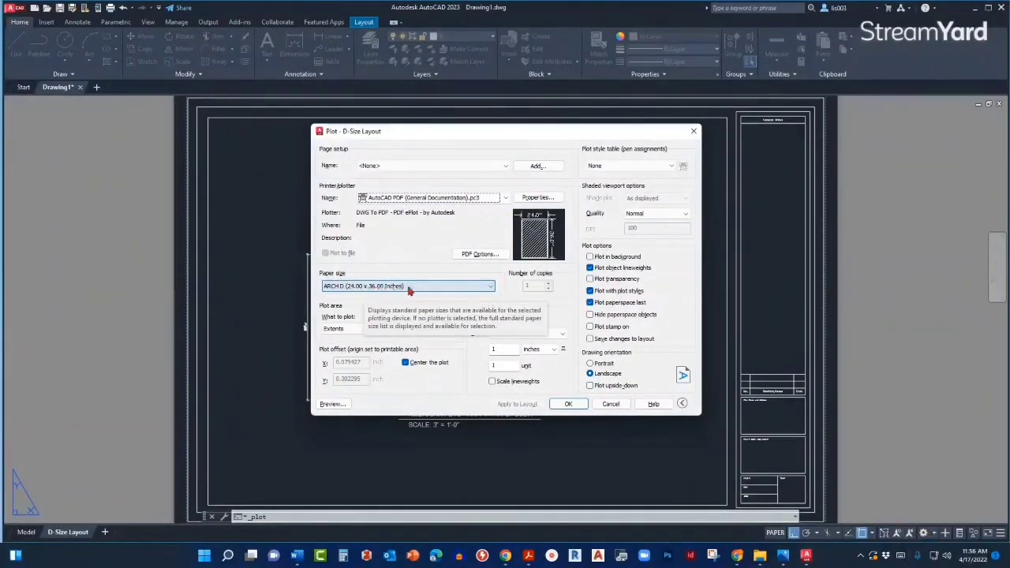
{"action": "left_click", "coordinate": [489, 287]}
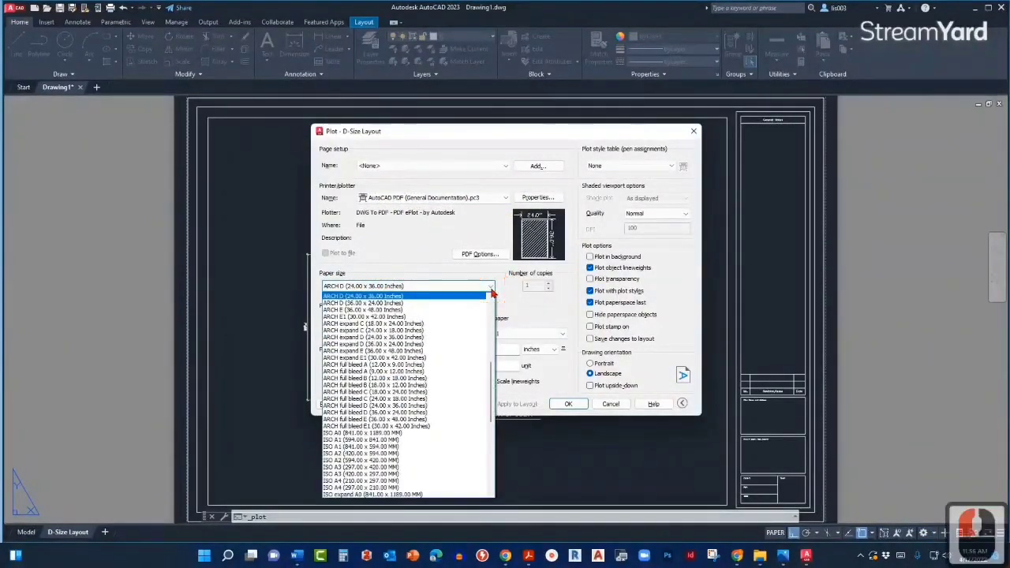
{"action": "left_click", "coordinate": [490, 289]}
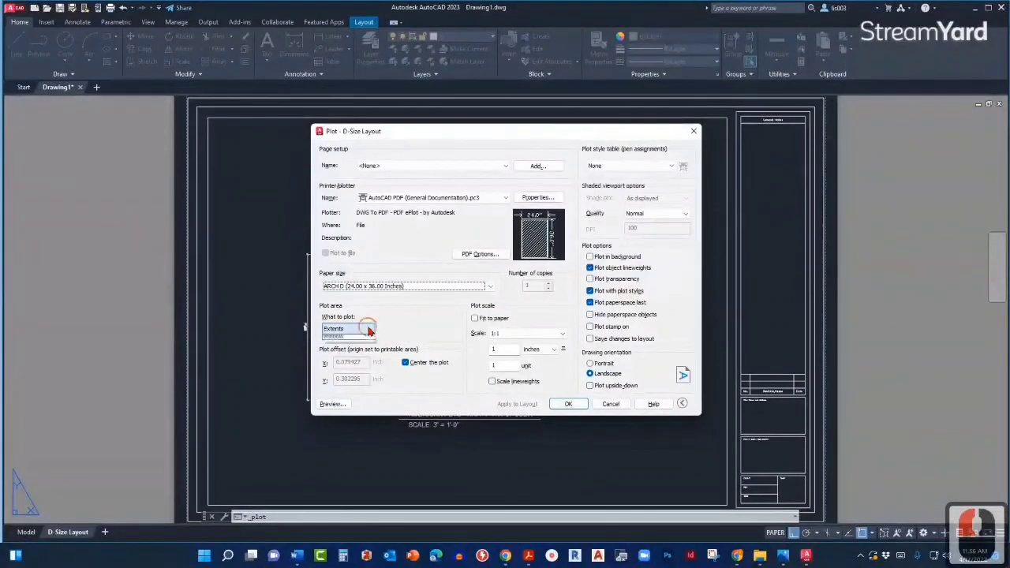
{"action": "left_click", "coordinate": [367, 329]}
{"action": "left_click", "coordinate": [368, 329]}
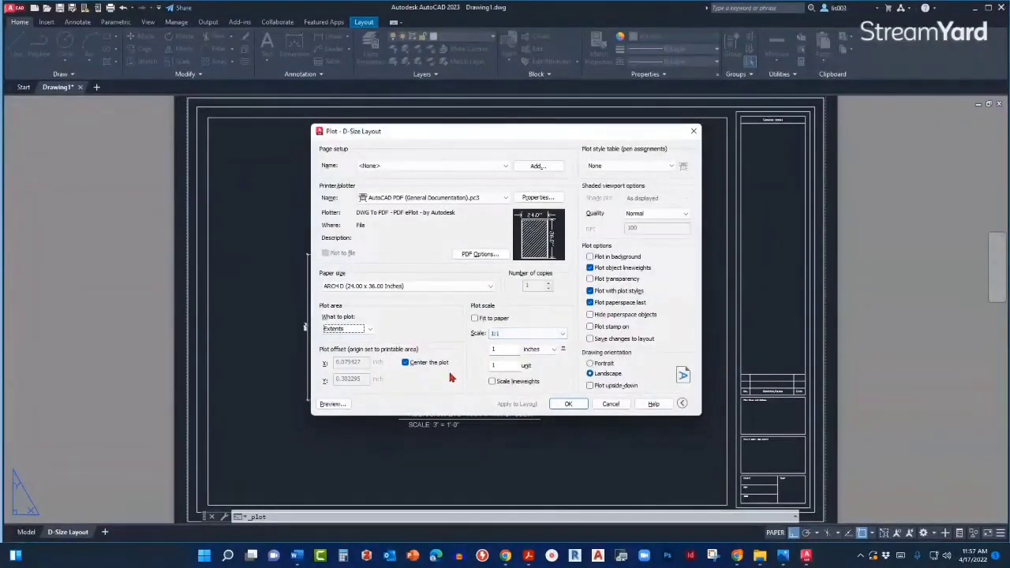
Step: Turn on lineweight scaling for the plot and assign the Autodesk-Color.stb plot style table
{"action": "left_click", "coordinate": [492, 382]}
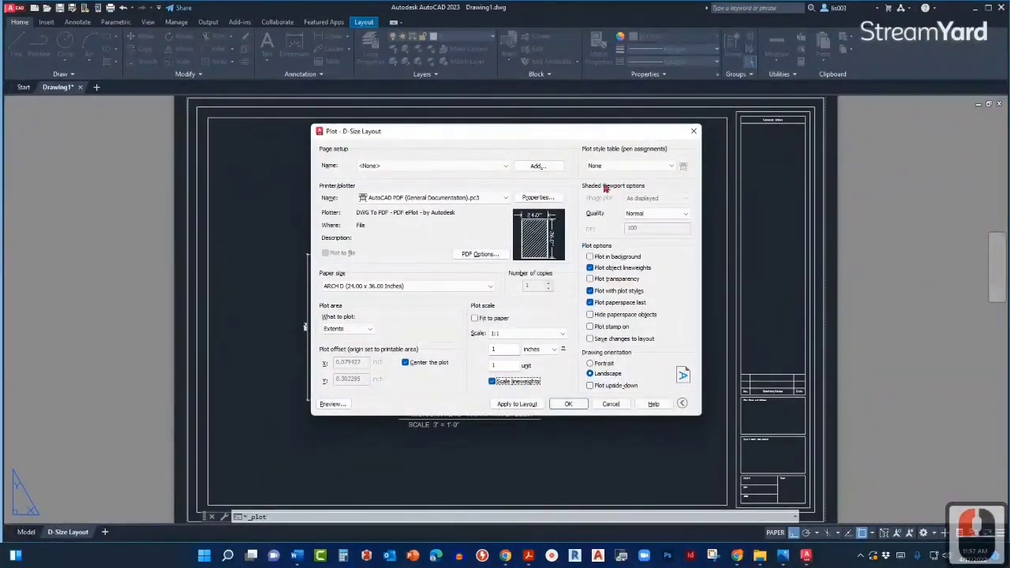
{"action": "left_click", "coordinate": [623, 164]}
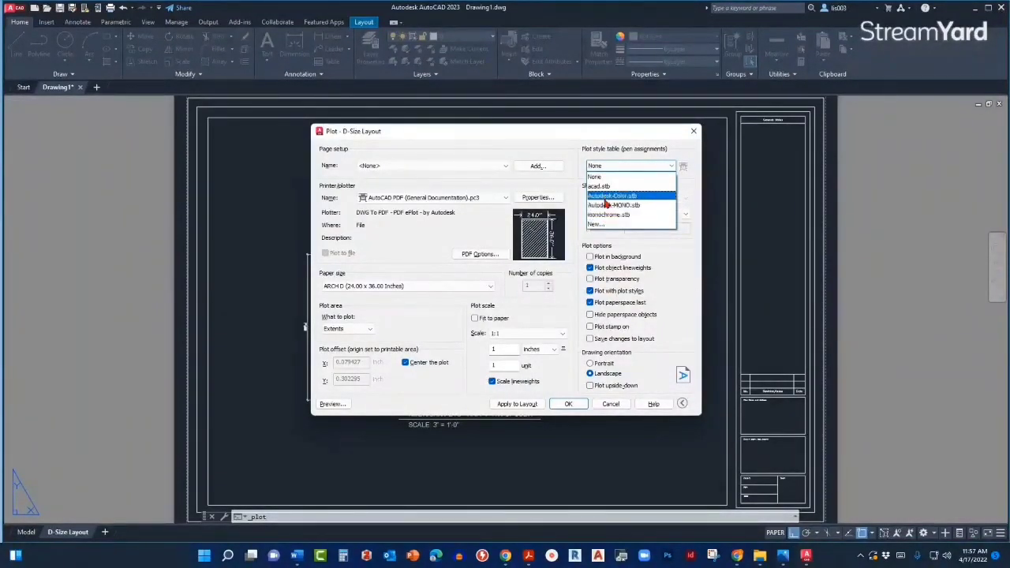
{"action": "left_click", "coordinate": [604, 196]}
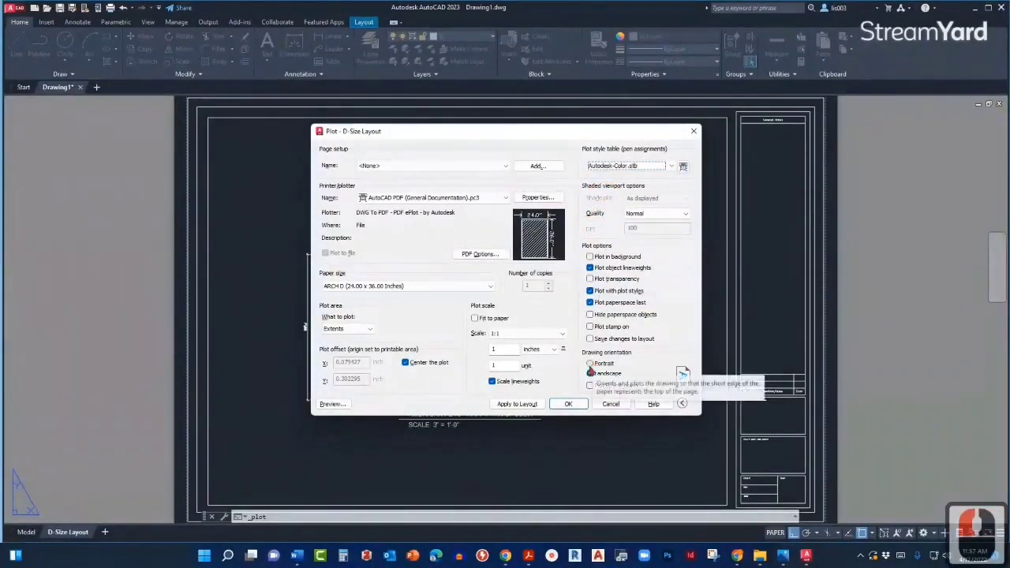
Step: Preview the plot and examine the flag's colours, dimensions, title and scale label up close and on the whole sheet
{"action": "left_click", "coordinate": [332, 404]}
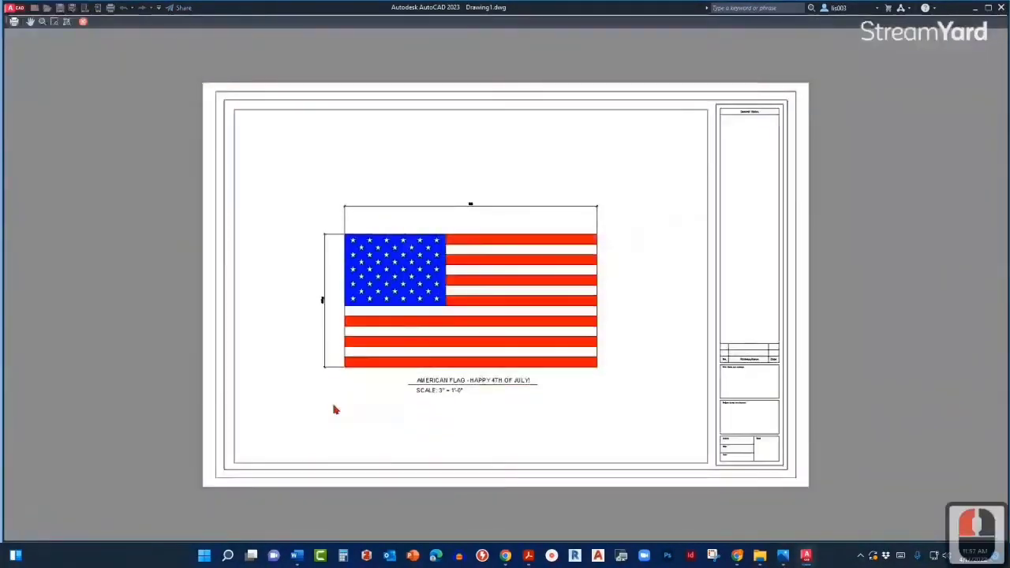
{"action": "scroll", "coordinate": [383, 315], "scroll_direction": "up", "scroll_amount": 2}
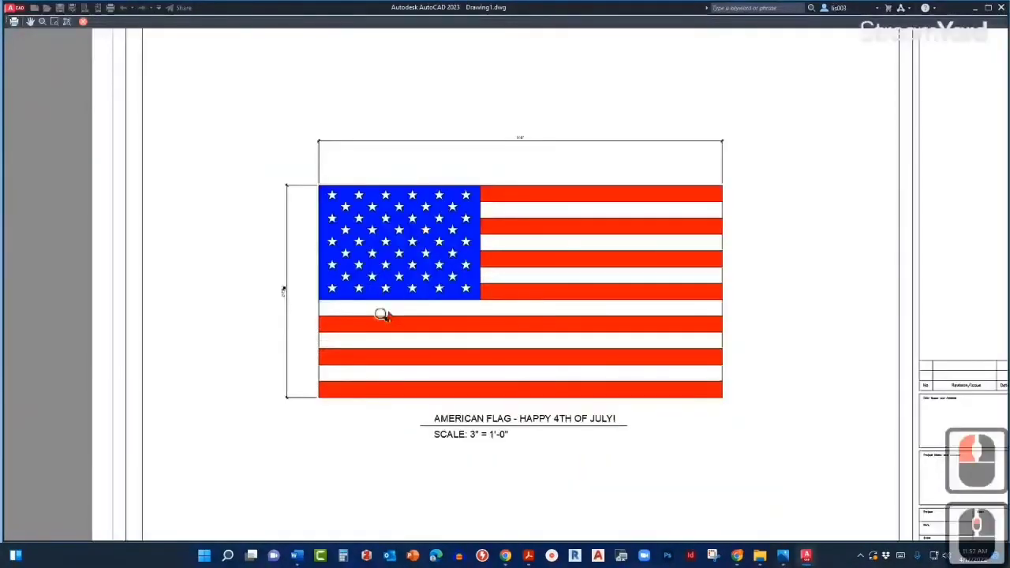
{"action": "scroll", "coordinate": [382, 314], "scroll_direction": "up", "scroll_amount": 2}
{"action": "middle_click_drag", "start_coordinate": [415, 300], "coordinate": [329, 299]}
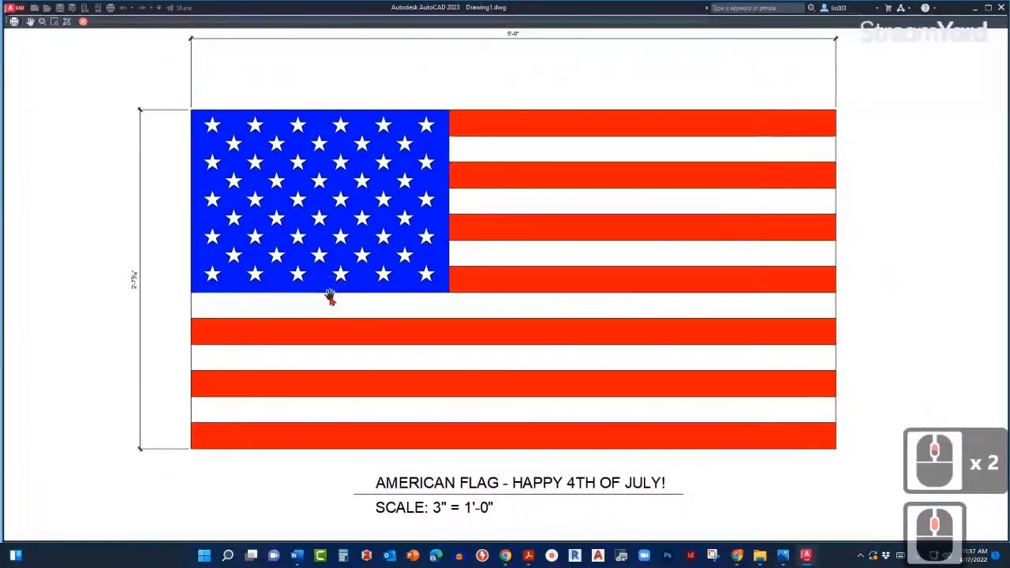
{"action": "middle_click_drag", "start_coordinate": [330, 296], "coordinate": [328, 309]}
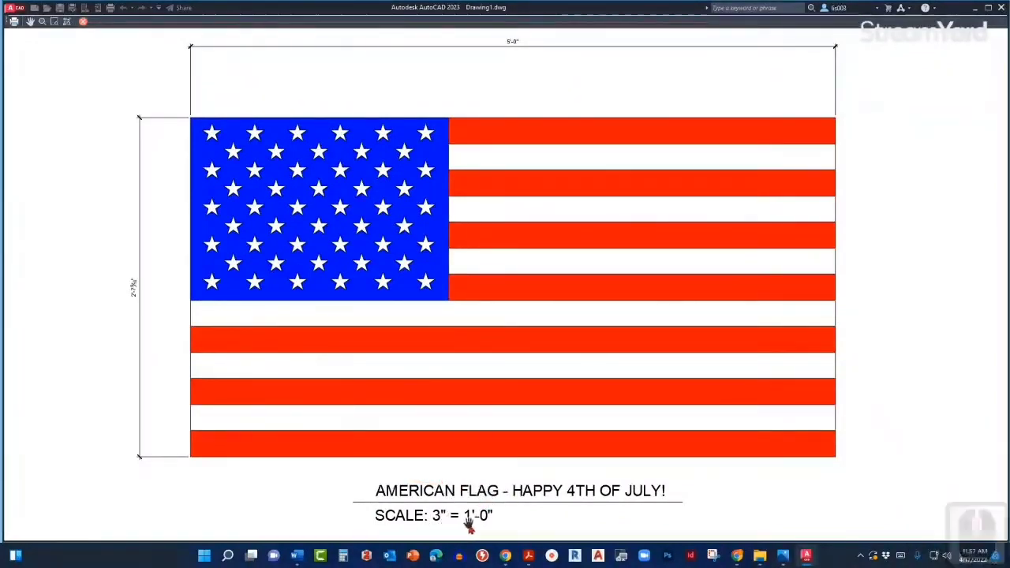
{"action": "scroll", "coordinate": [464, 489], "scroll_direction": "down", "scroll_amount": 2}
{"action": "scroll", "coordinate": [463, 489], "scroll_direction": "down", "scroll_amount": 3}
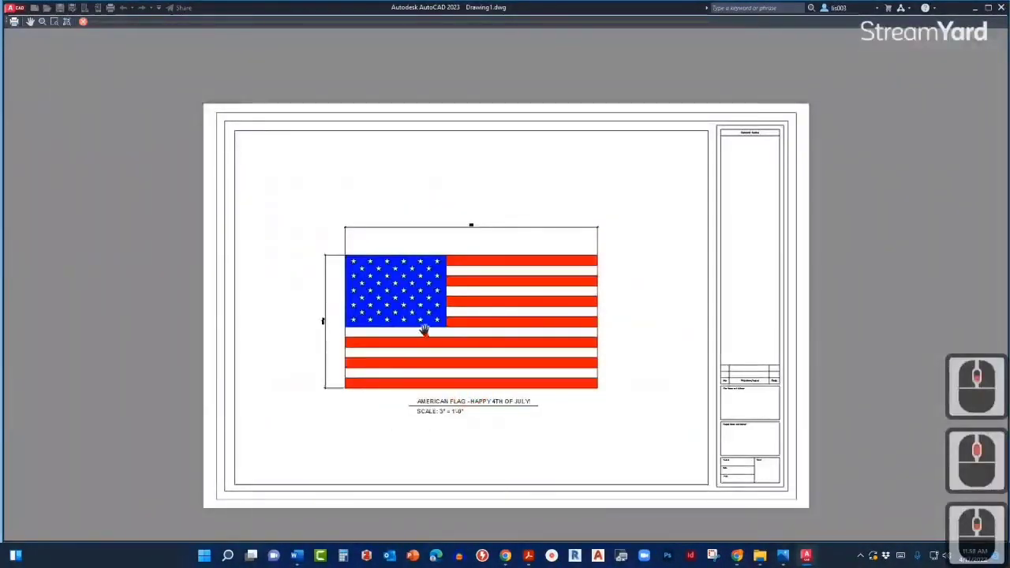
Step: Check the whole flag sheet once more in the plot preview and exit the preview
{"action": "scroll", "coordinate": [422, 328], "scroll_direction": "up", "scroll_amount": 2}
{"action": "scroll", "coordinate": [448, 331], "scroll_direction": "down", "scroll_amount": 4}
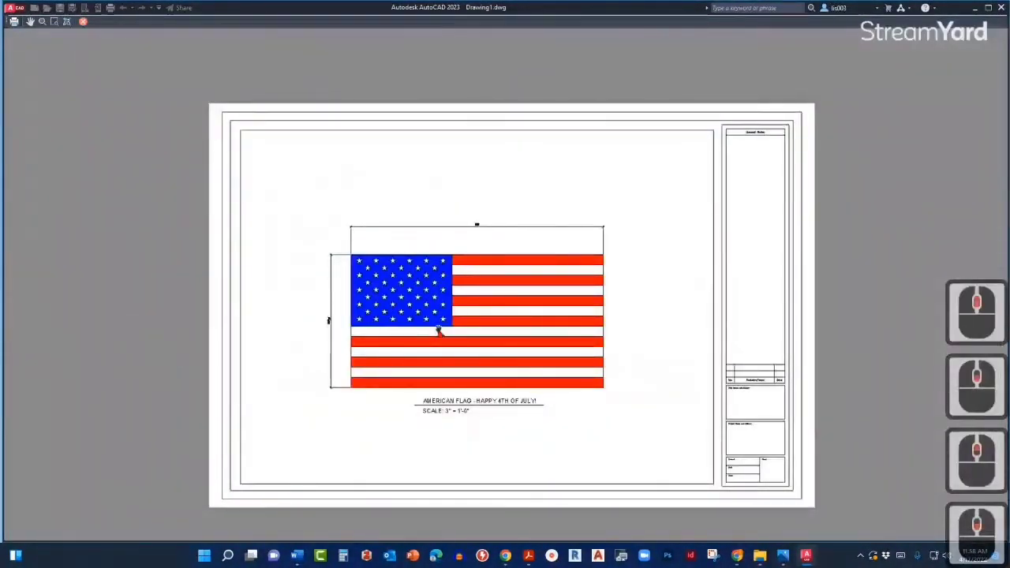
{"action": "key", "text": "Escape"}
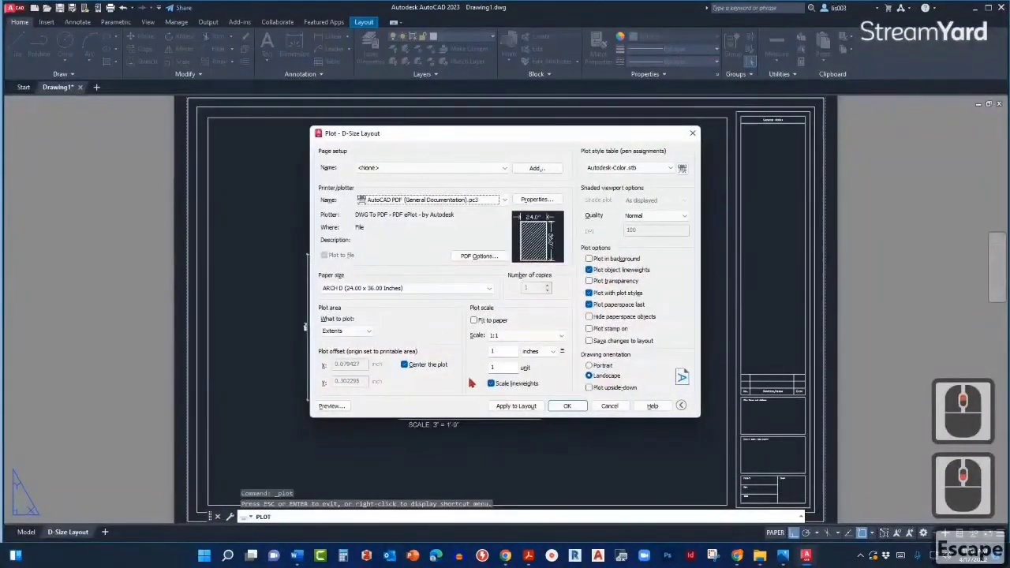
Step: Plot the D-Size Layout to a PDF file named AMERICAN FLAG.pdf on the Desktop
{"action": "left_click", "coordinate": [568, 406]}
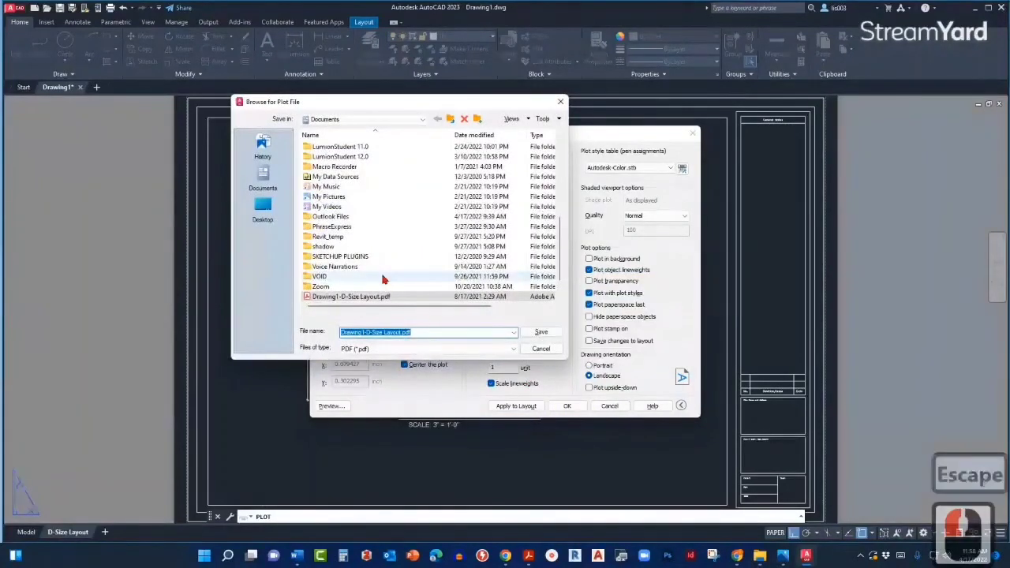
{"action": "left_click", "coordinate": [263, 205]}
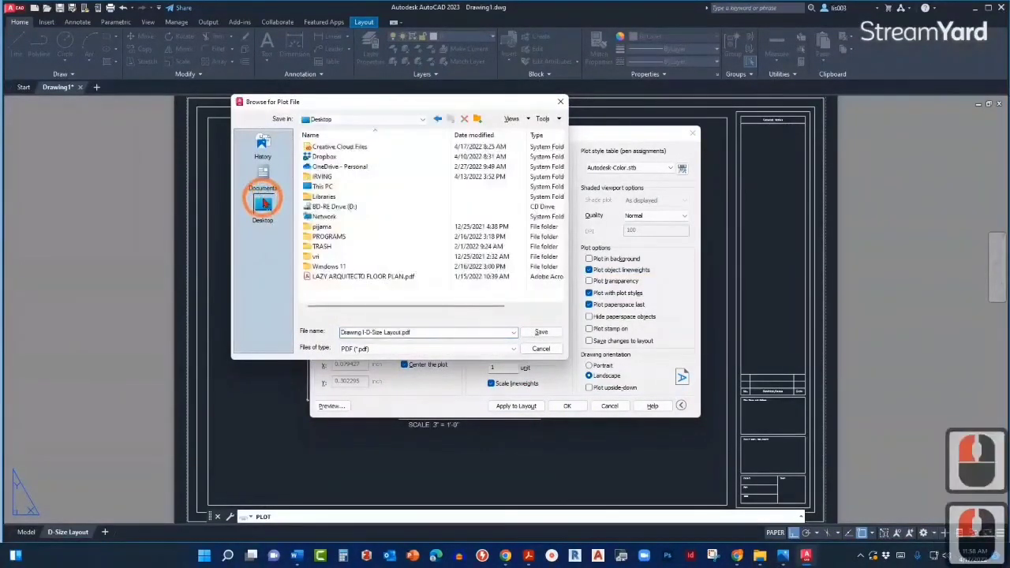
{"action": "triple_click", "coordinate": [385, 332]}
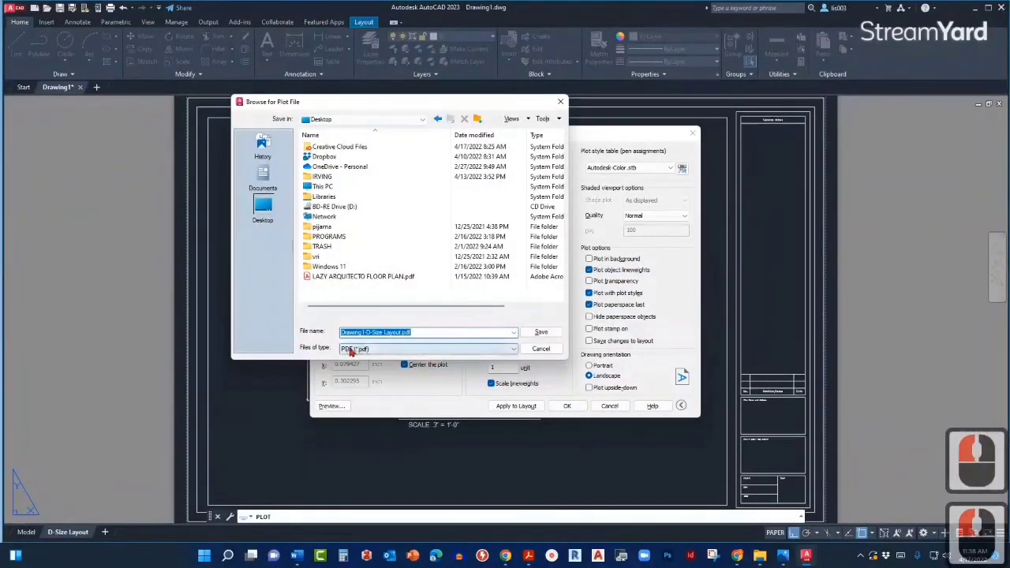
{"action": "left_click_drag", "start_coordinate": [400, 332], "coordinate": [305, 334]}
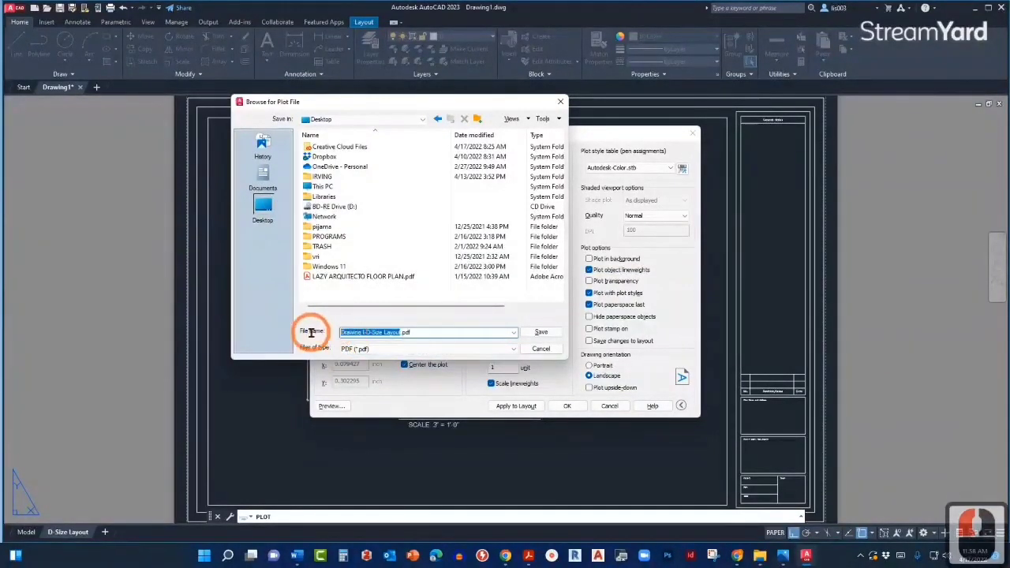
{"action": "key", "text": "BackSpace"}
{"action": "key", "text": "BackSpace"}
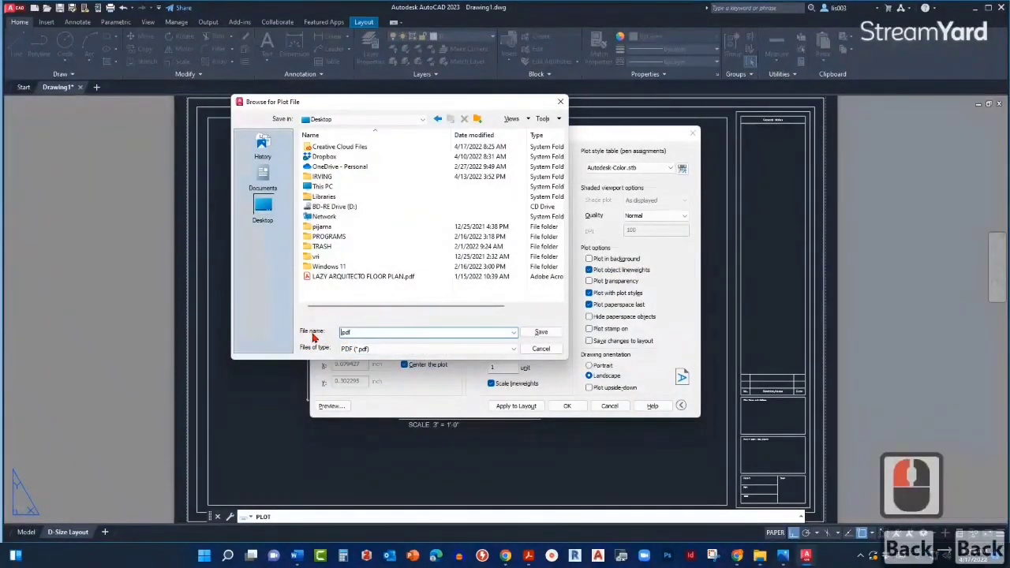
{"action": "type", "text": "AMERICA"}
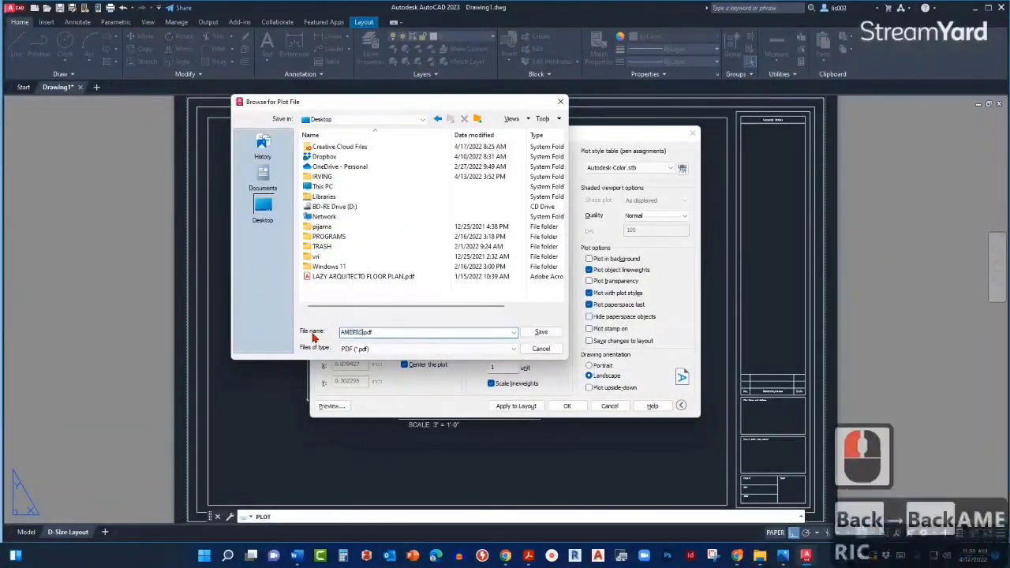
{"action": "type", "text": "N FLAG"}
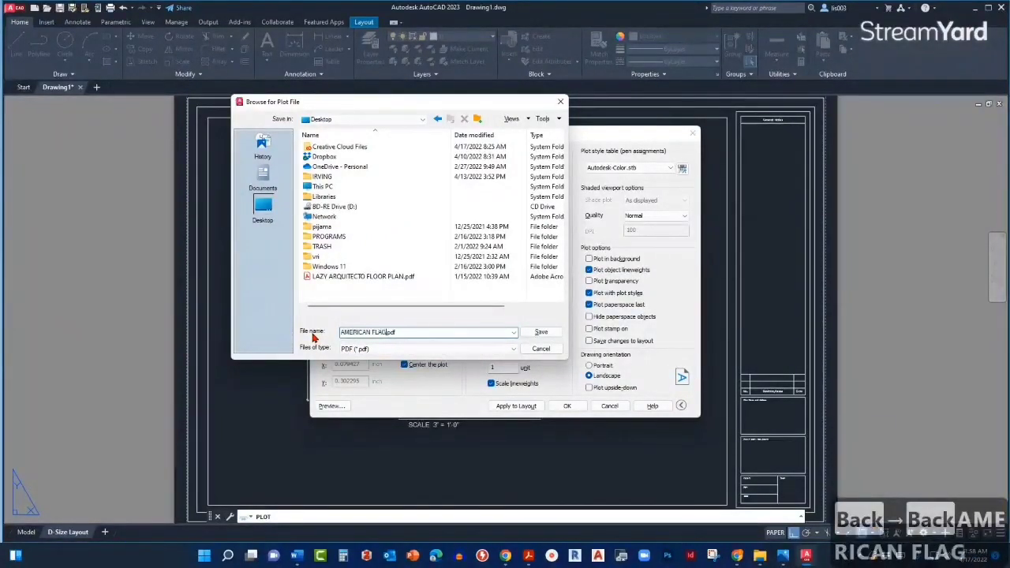
{"action": "left_click", "coordinate": [541, 332]}
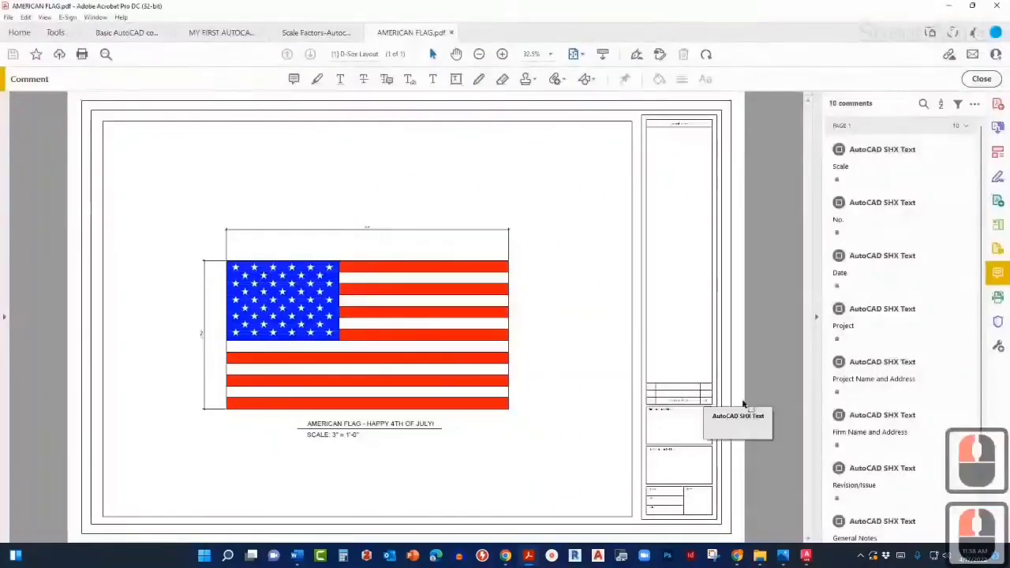
Step: Hide the comments list in Adobe Acrobat and examine the plotted flag up close and on the whole sheet
{"action": "left_click", "coordinate": [816, 318]}
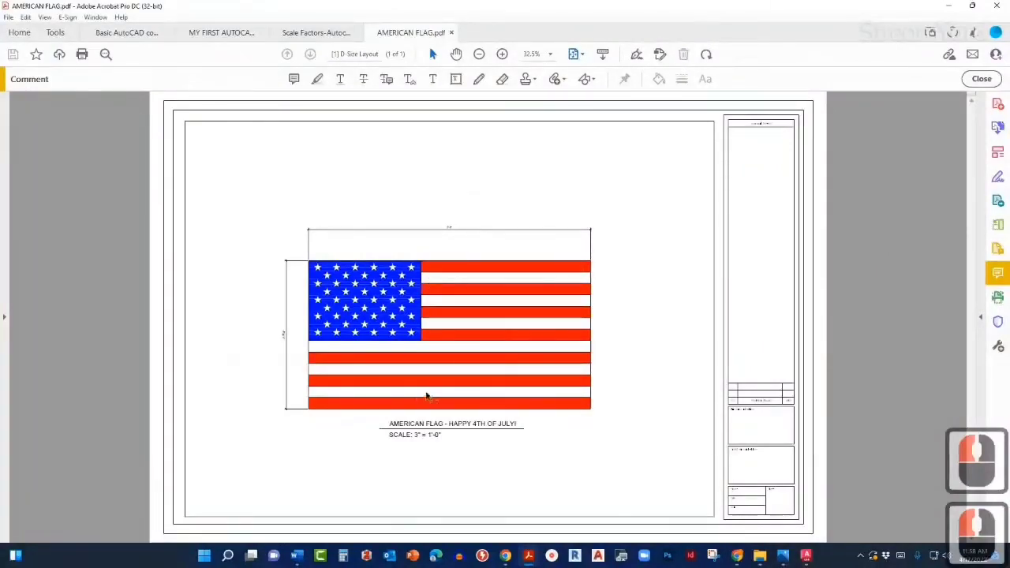
{"action": "scroll", "coordinate": [423, 395], "scroll_direction": "up", "scroll_amount": 3, "text": "ctrl"}
{"action": "scroll", "coordinate": [372, 404], "scroll_direction": "up", "scroll_amount": 6, "text": "ctrl"}
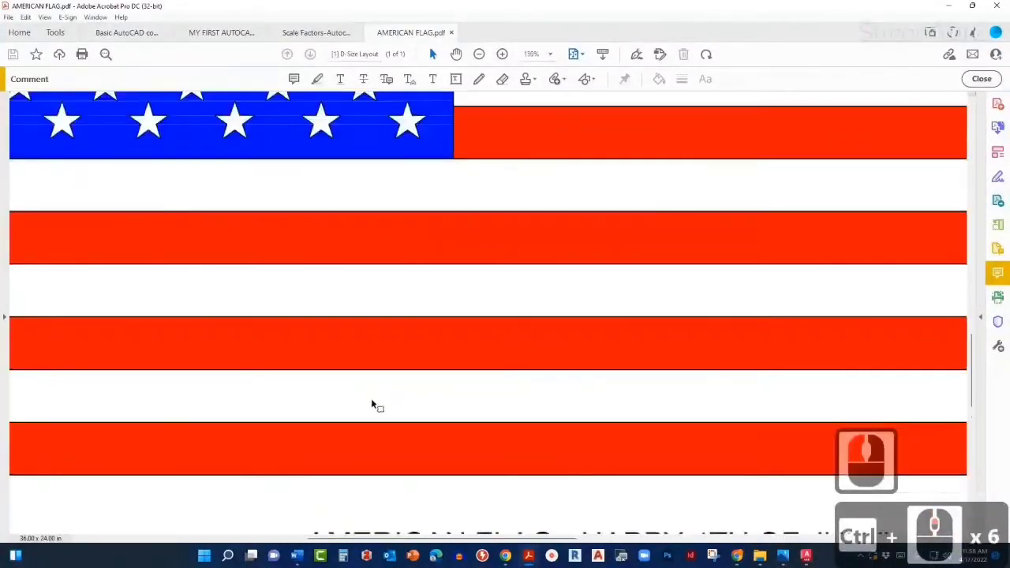
{"action": "scroll", "coordinate": [390, 390], "scroll_direction": "down", "scroll_amount": 9, "text": "ctrl"}
{"action": "scroll", "coordinate": [390, 393], "scroll_direction": "down", "scroll_amount": 1, "text": "ctrl"}
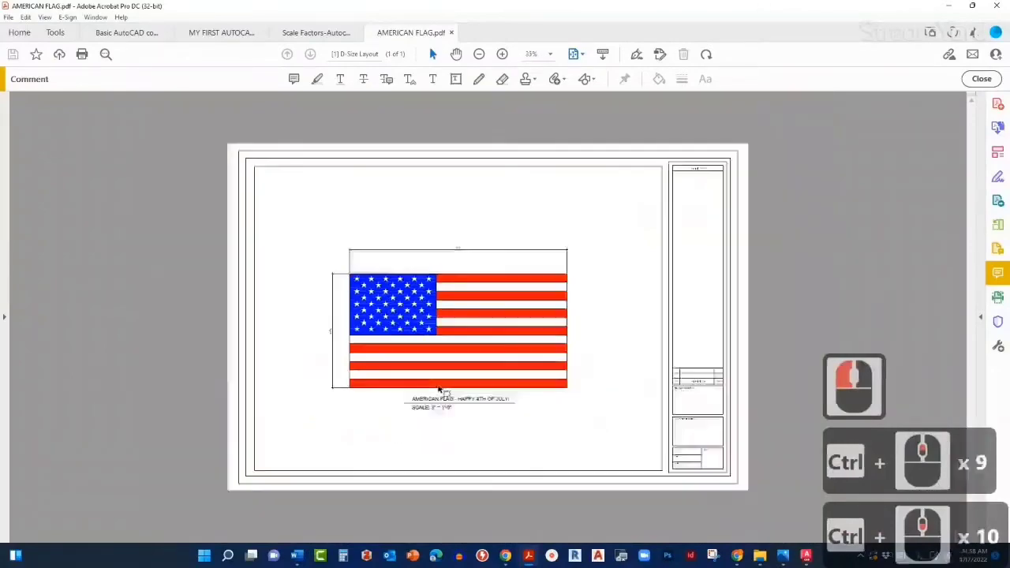